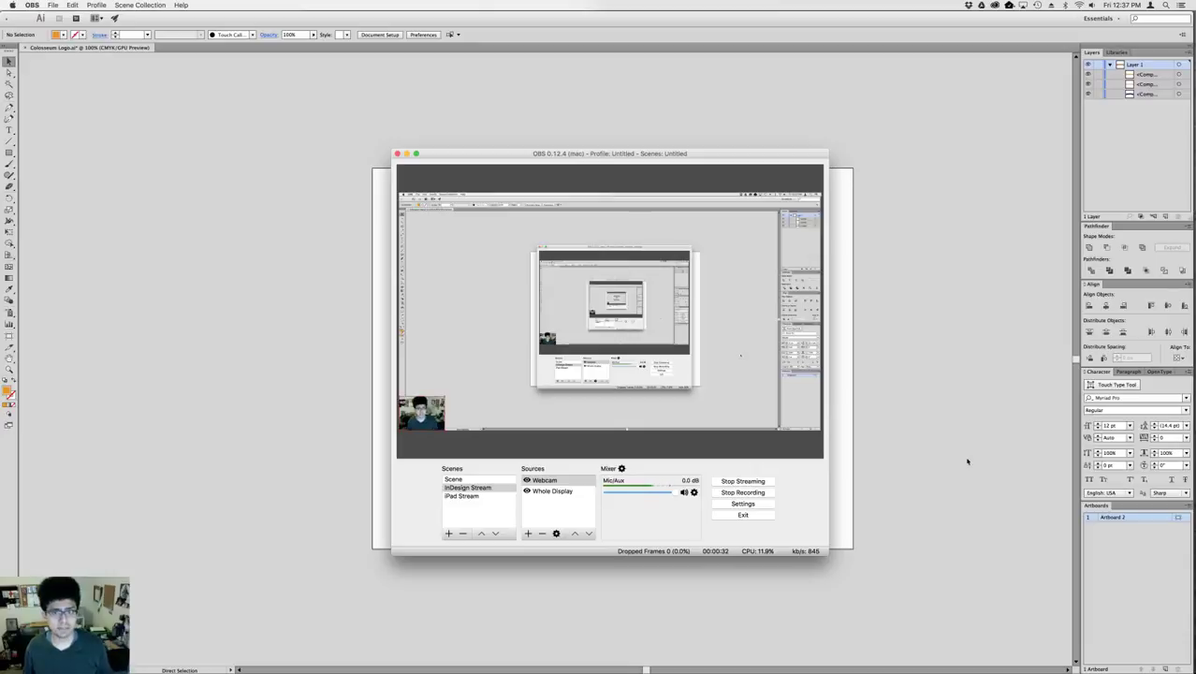
- Switch to Illustrator and bring the Colosseum logo document into view with nothing selected
{"action": "left_click", "coordinate": [967, 461]}
{"action": "left_click", "coordinate": [751, 384]}
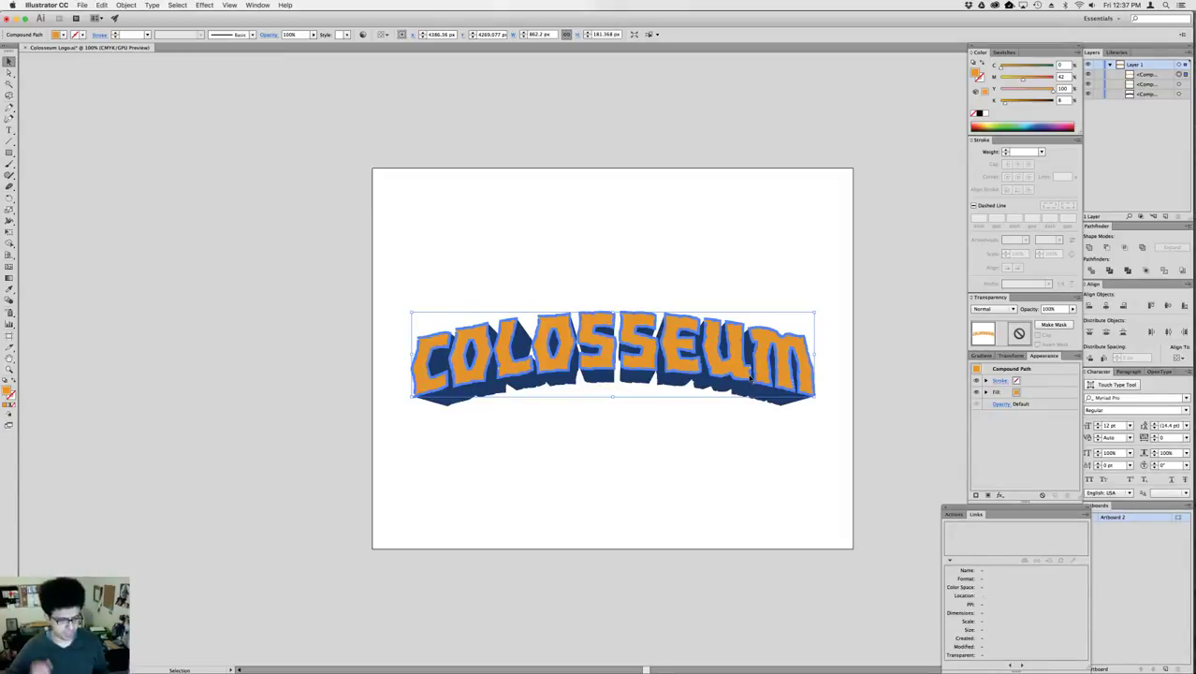
{"action": "left_click", "coordinate": [695, 262]}
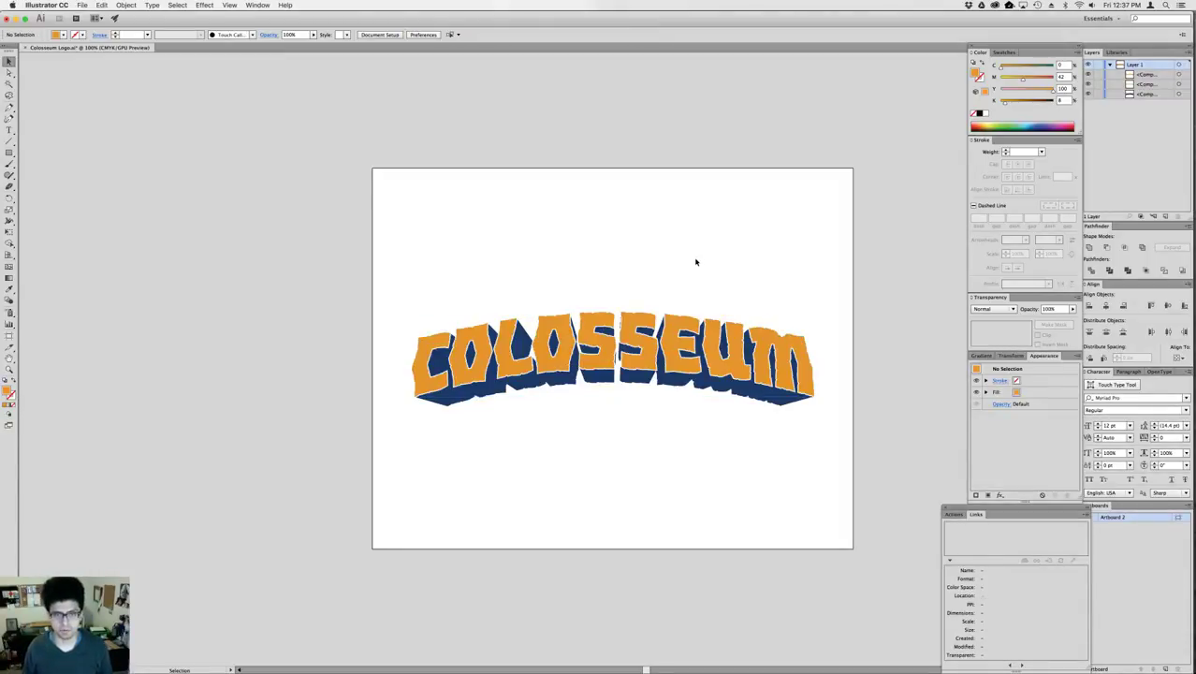
- Switch to Photoshop to view the finished Colosseum logo with its hidden layers shown, and return to Illustrator
{"action": "key", "text": "super+Tab"}
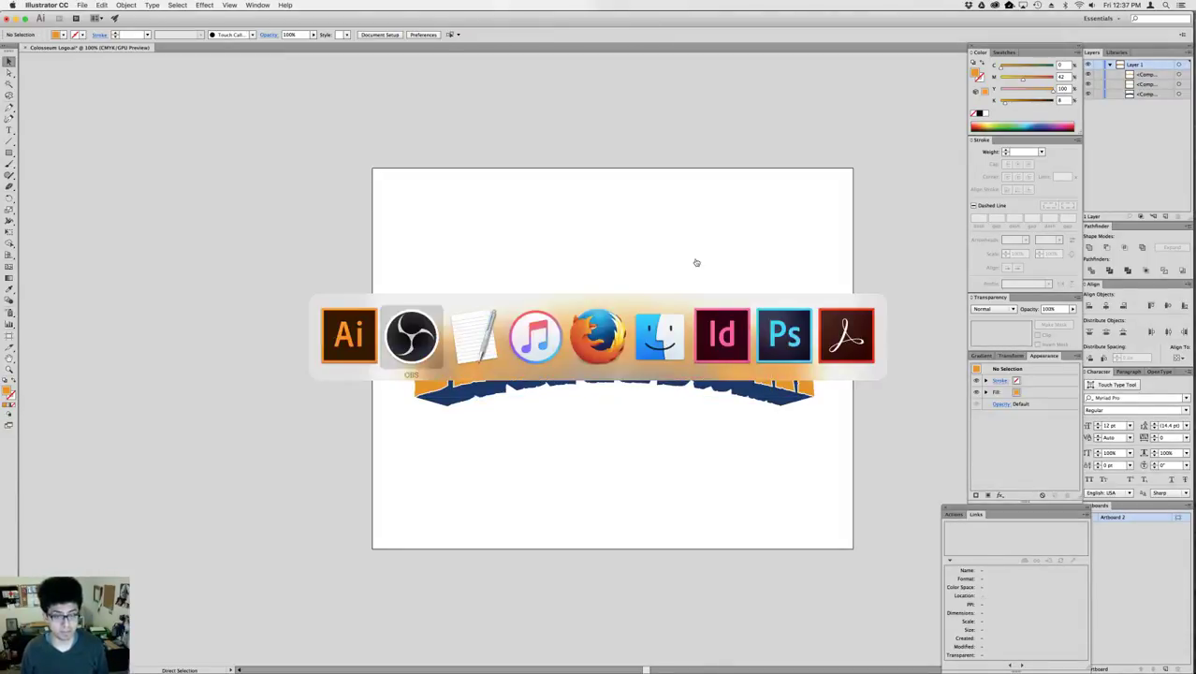
{"action": "key", "text": "super+Tab"}
{"action": "key", "text": "super+Tab"}
{"action": "key", "text": "super+Tab"}
{"action": "key", "text": "super+Tab"}
{"action": "key", "text": "super+Tab"}
{"action": "key", "text": "super+Tab"}
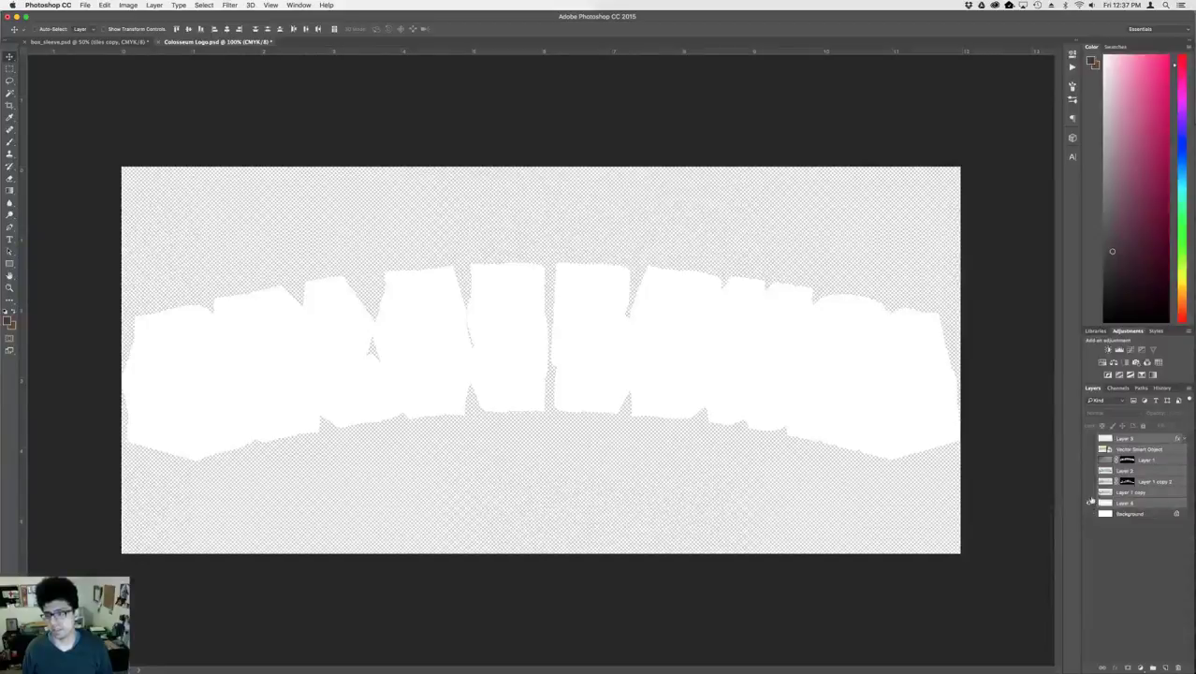
{"action": "left_click", "coordinate": [1088, 449]}
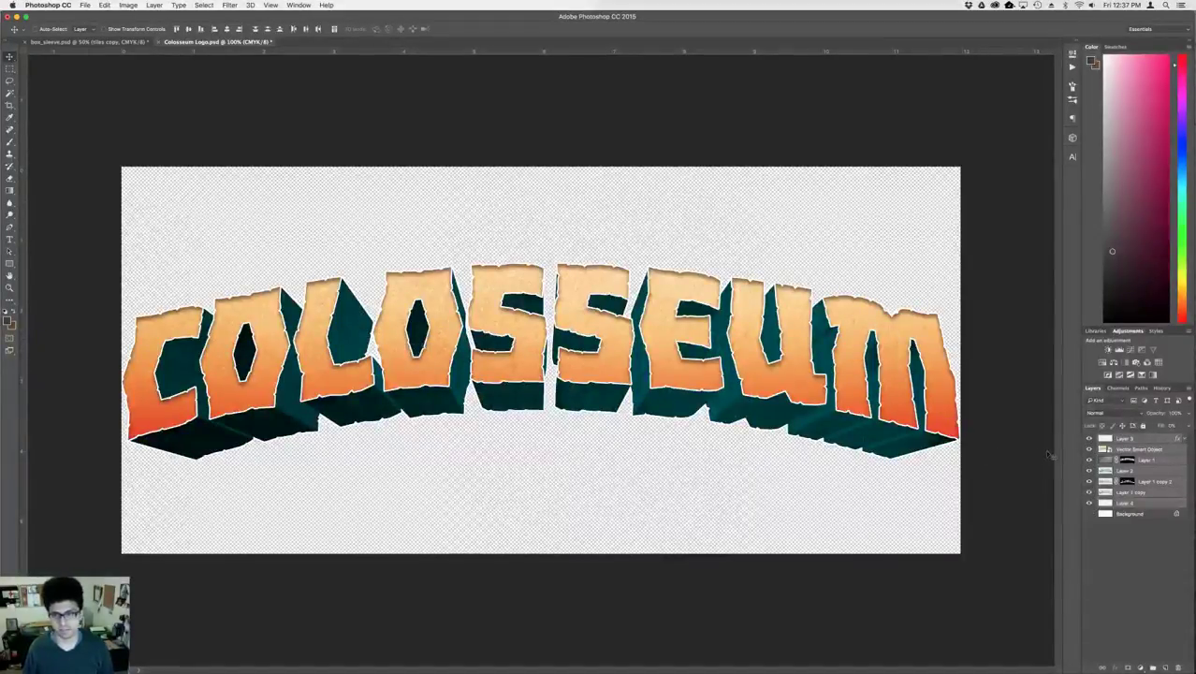
{"action": "key", "text": "super+Tab"}
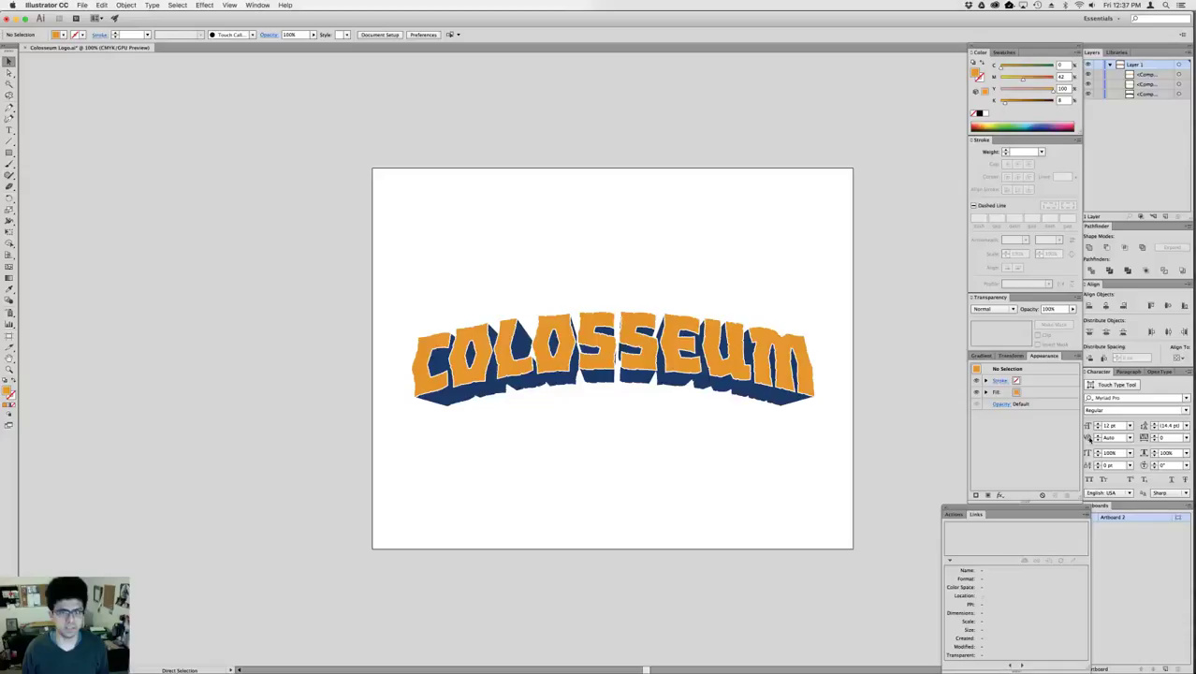
- Move the orange COLOSSEUM lettering straight up about 150 px, clear of the blue-shadowed version
{"action": "left_click", "coordinate": [678, 357]}
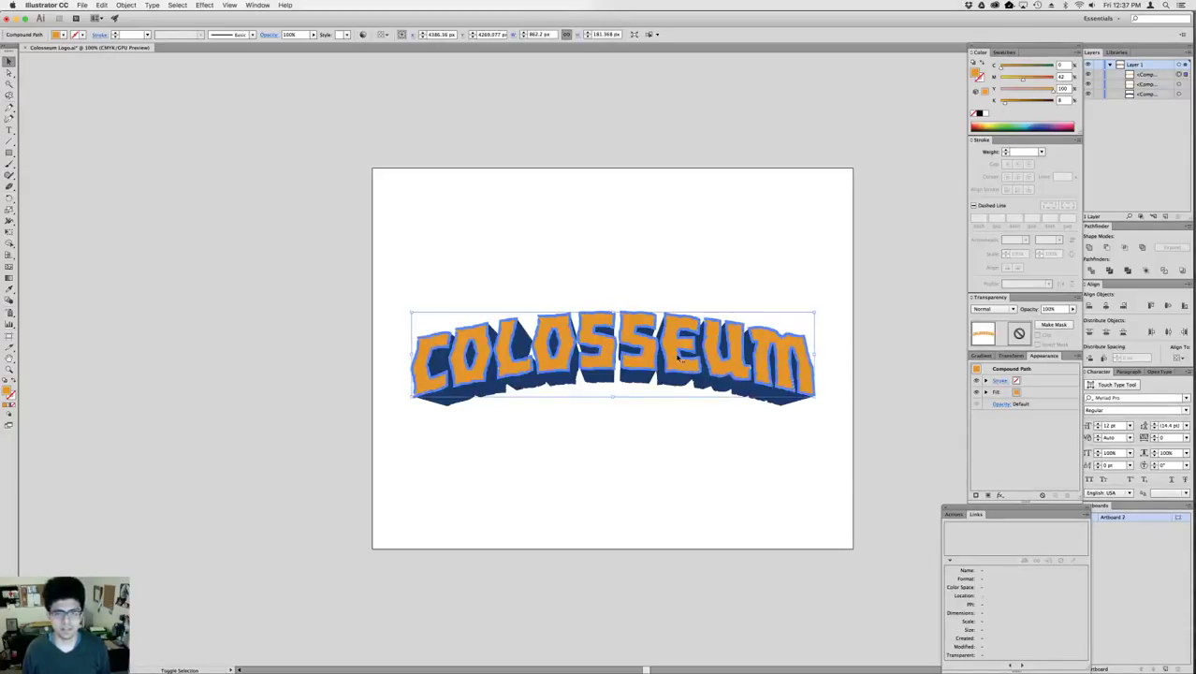
{"action": "key", "text": "shift+Down"}
{"action": "key", "text": "shift+Down"}
{"action": "key", "text": "shift+Up"}
{"action": "key", "text": "shift+Up"}
{"action": "key", "text": "shift+Up"}
{"action": "key", "text": "shift+Up"}
{"action": "key", "text": "shift+Up"}
{"action": "key", "text": "shift+Up"}
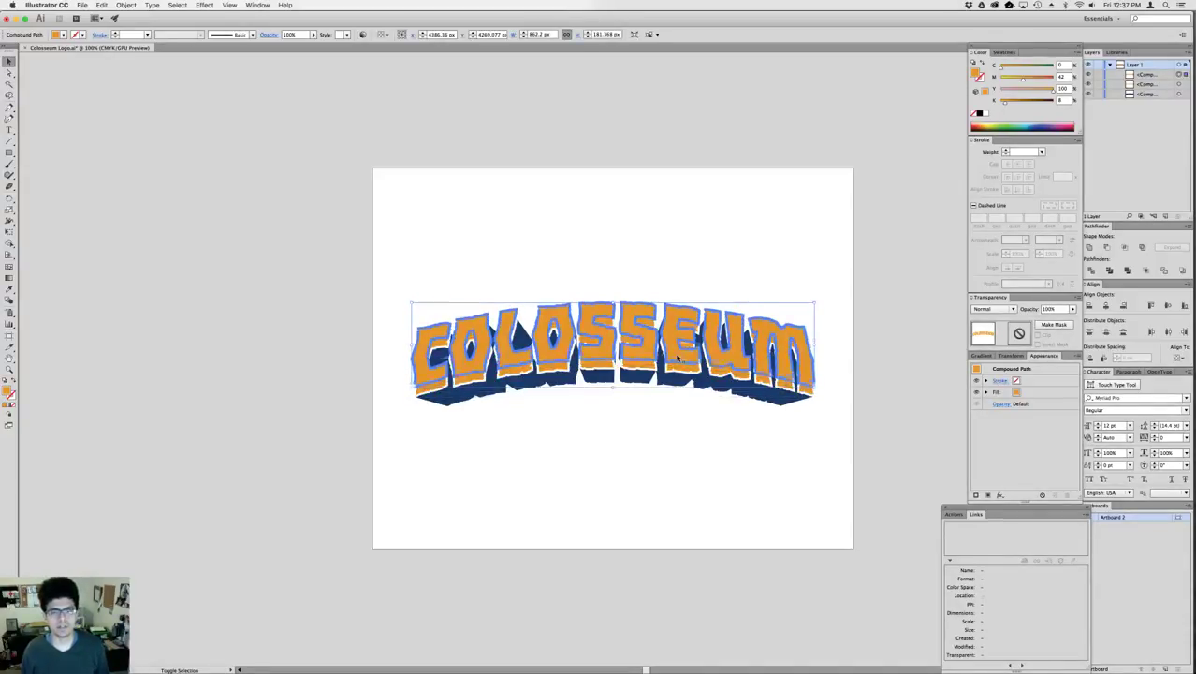
{"action": "key", "text": "Up"}
{"action": "key", "text": "Up"}
{"action": "key", "text": "Up"}
{"action": "key", "text": "Up"}
{"action": "key", "text": "Up"}
{"action": "key", "text": "Up"}
{"action": "key", "text": "Up"}
{"action": "key", "text": "Up"}
{"action": "key", "text": "Up"}
{"action": "key", "text": "Up"}
{"action": "key", "text": "Up"}
{"action": "key", "text": "Up"}
{"action": "key", "text": "Up"}
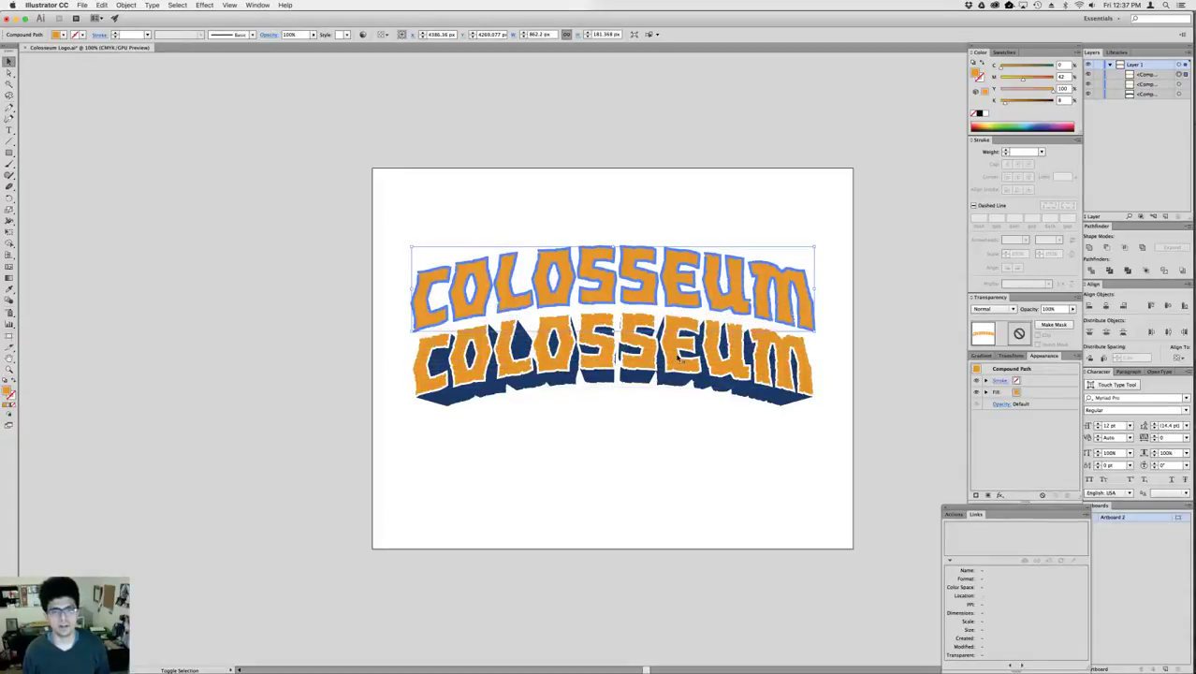
- Move the raised orange lettering back down onto the blue-shadowed version
{"action": "left_click", "coordinate": [631, 215]}
{"action": "left_click", "coordinate": [600, 252]}
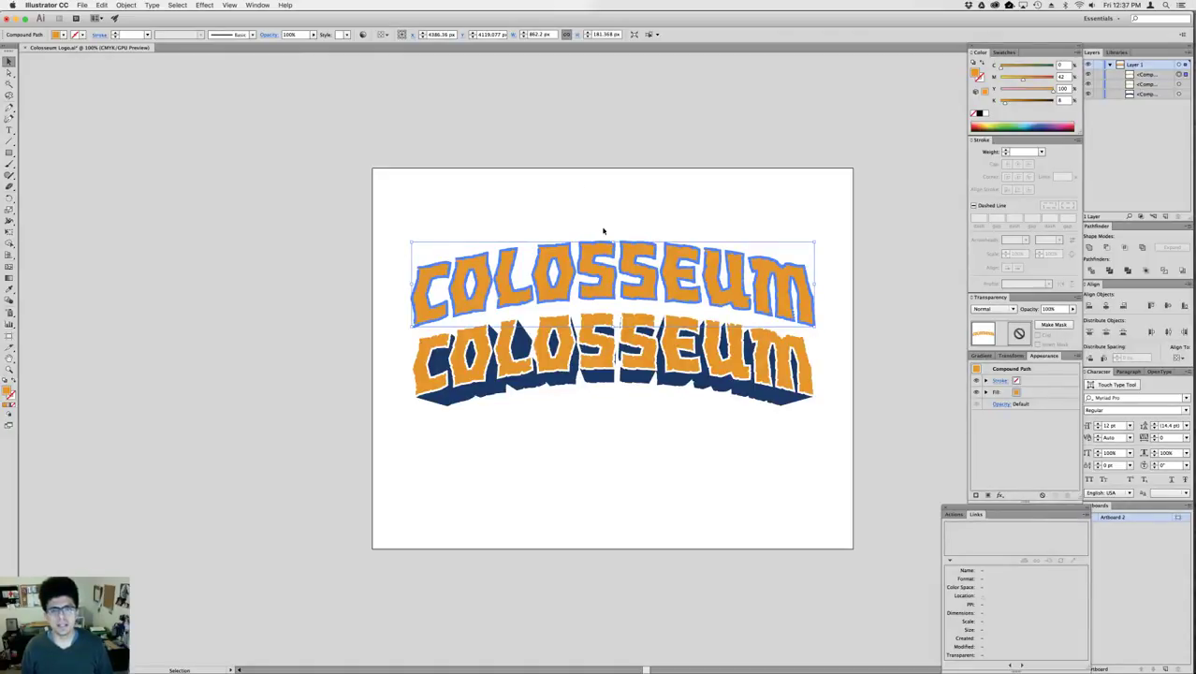
{"action": "key", "text": "Down"}
{"action": "key", "text": "Down"}
{"action": "key", "text": "Down"}
{"action": "key", "text": "Down"}
{"action": "key", "text": "Down"}
{"action": "key", "text": "Down"}
{"action": "key", "text": "Down"}
{"action": "key", "text": "Down"}
{"action": "key", "text": "Down"}
{"action": "key", "text": "Down"}
{"action": "key", "text": "Down"}
{"action": "key", "text": "Down"}
{"action": "key", "text": "Down"}
{"action": "key", "text": "Down"}
{"action": "key", "text": "Down"}
{"action": "key", "text": "Down"}
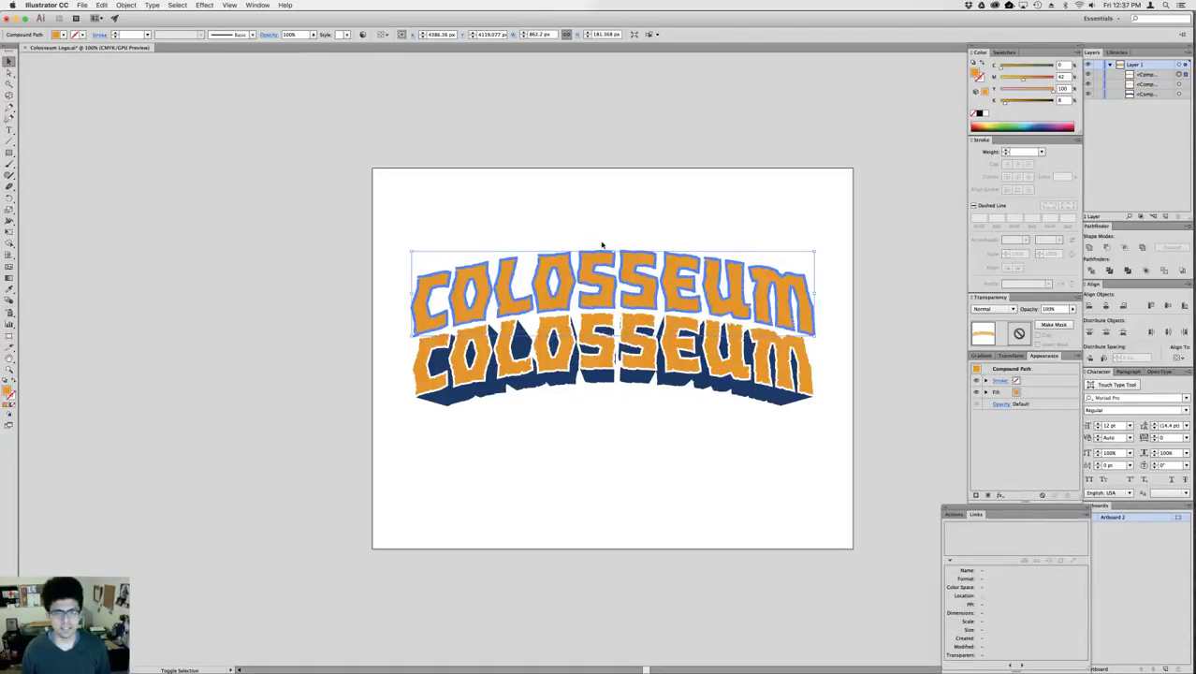
{"action": "key", "text": "Down"}
{"action": "key", "text": "Down"}
{"action": "key", "text": "Down"}
{"action": "key", "text": "Down"}
{"action": "key", "text": "Down"}
{"action": "key", "text": "Down"}
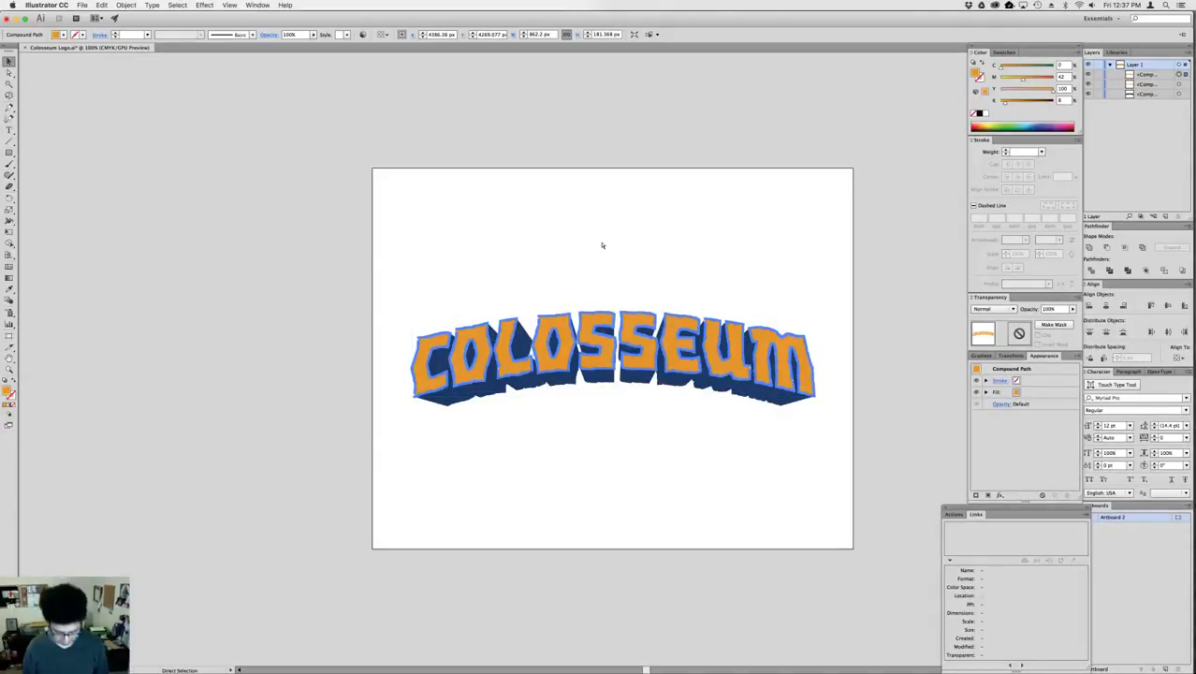
- Move the orange lettering up about 150 px so it sits above the blue-shadowed logo
{"action": "key", "text": "super+equal"}
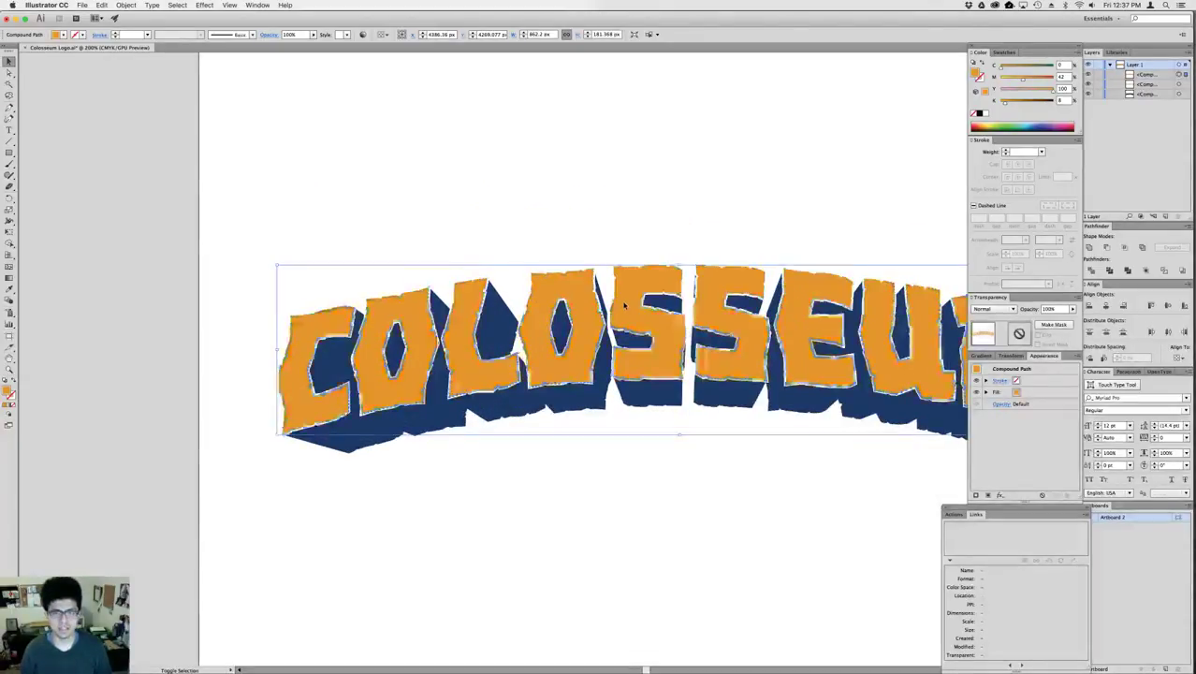
{"action": "left_click", "coordinate": [619, 144]}
{"action": "left_click", "coordinate": [629, 168]}
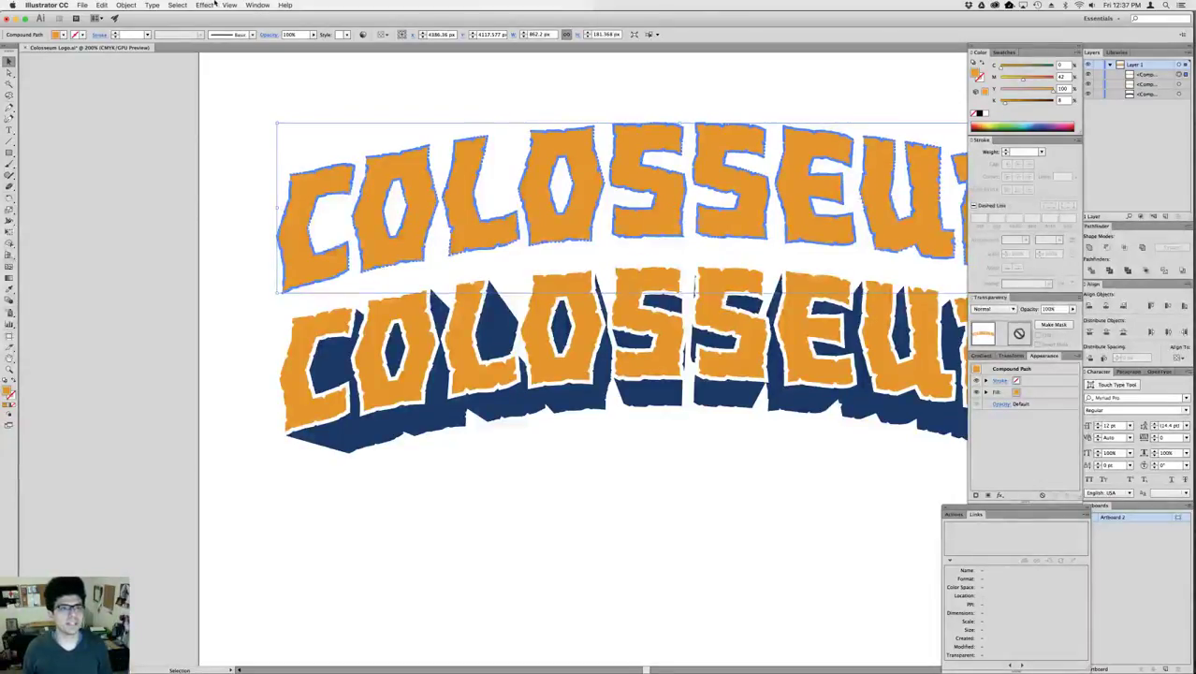
{"action": "left_click", "coordinate": [229, 4]}
{"action": "mouse_move", "coordinate": [204, 5]}
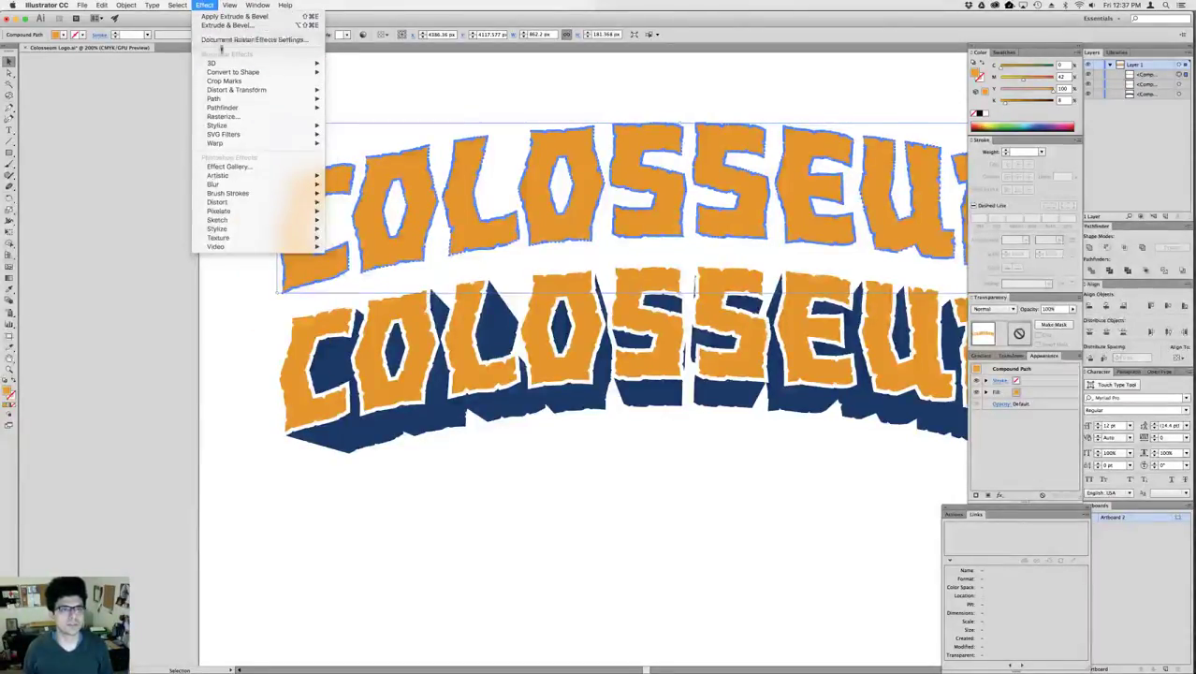
{"action": "mouse_move", "coordinate": [281, 63]}
{"action": "left_click", "coordinate": [356, 63]}
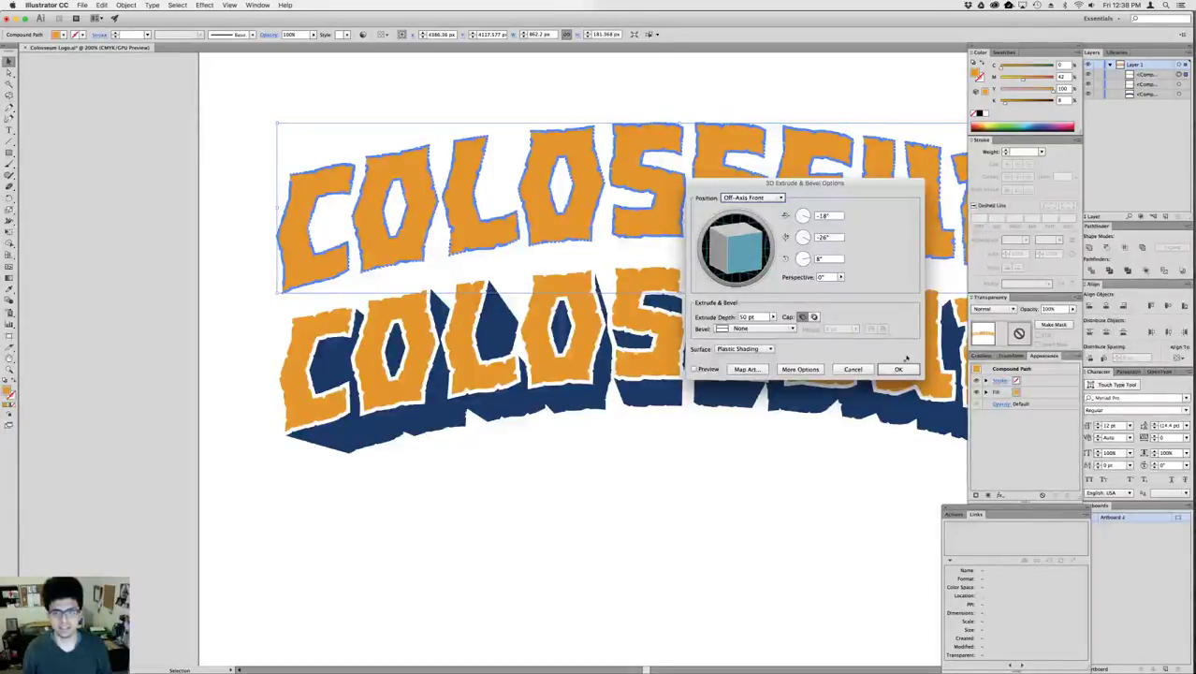
{"action": "left_click", "coordinate": [870, 371]}
- Raise the orange lettering another 20 px to widen its gap above the blue-shadowed logo
{"action": "left_click_drag", "start_coordinate": [807, 400], "coordinate": [662, 397]}
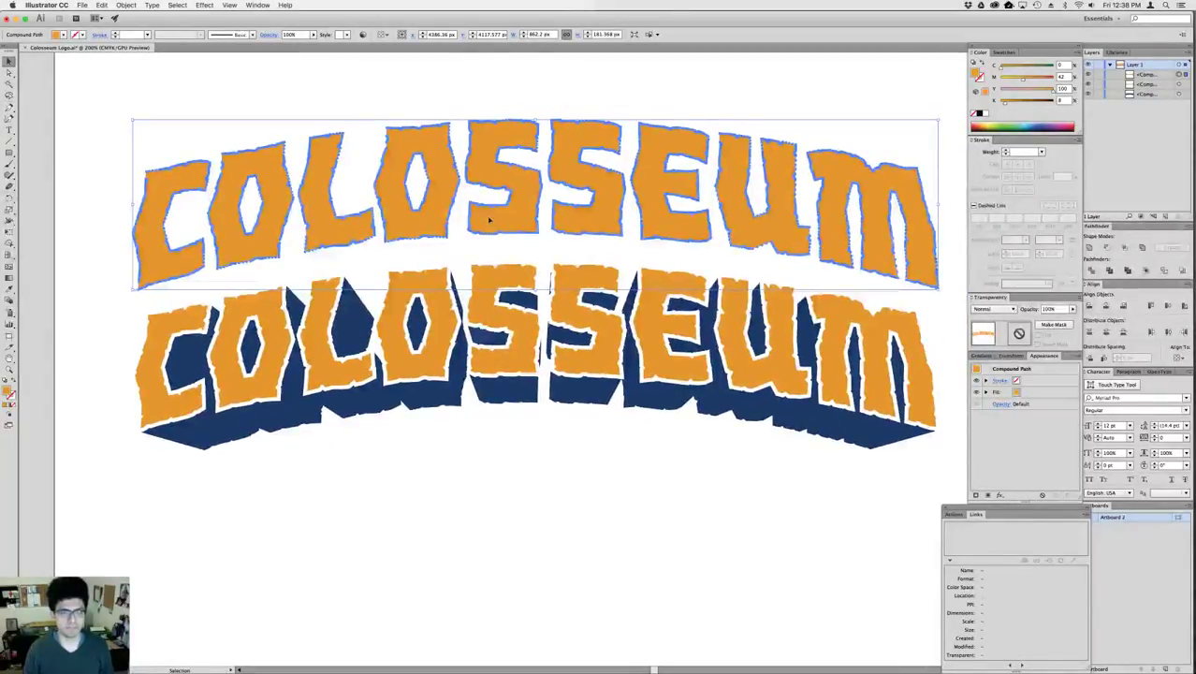
{"action": "key", "text": "shift+Up"}
{"action": "key", "text": "shift+Up"}
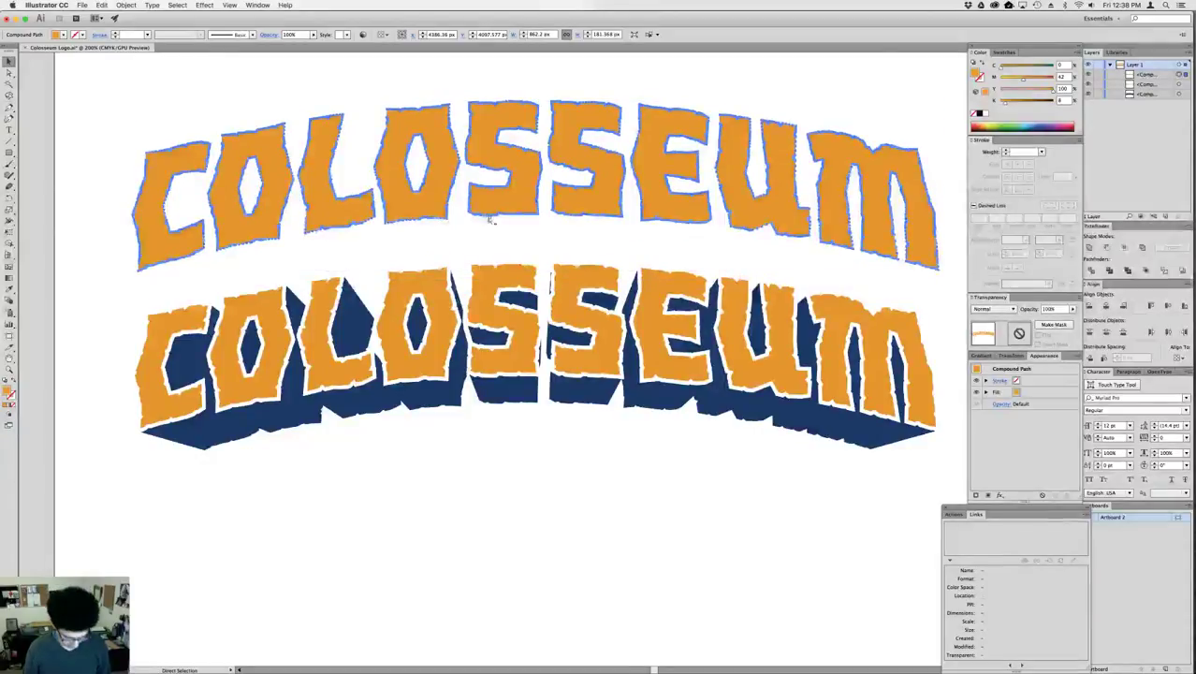
- Duplicate the orange lettering in place, turn the copy black with K at 100%, and send it behind the other lettering
{"action": "key", "text": "super+c"}
{"action": "key", "text": "super+f"}
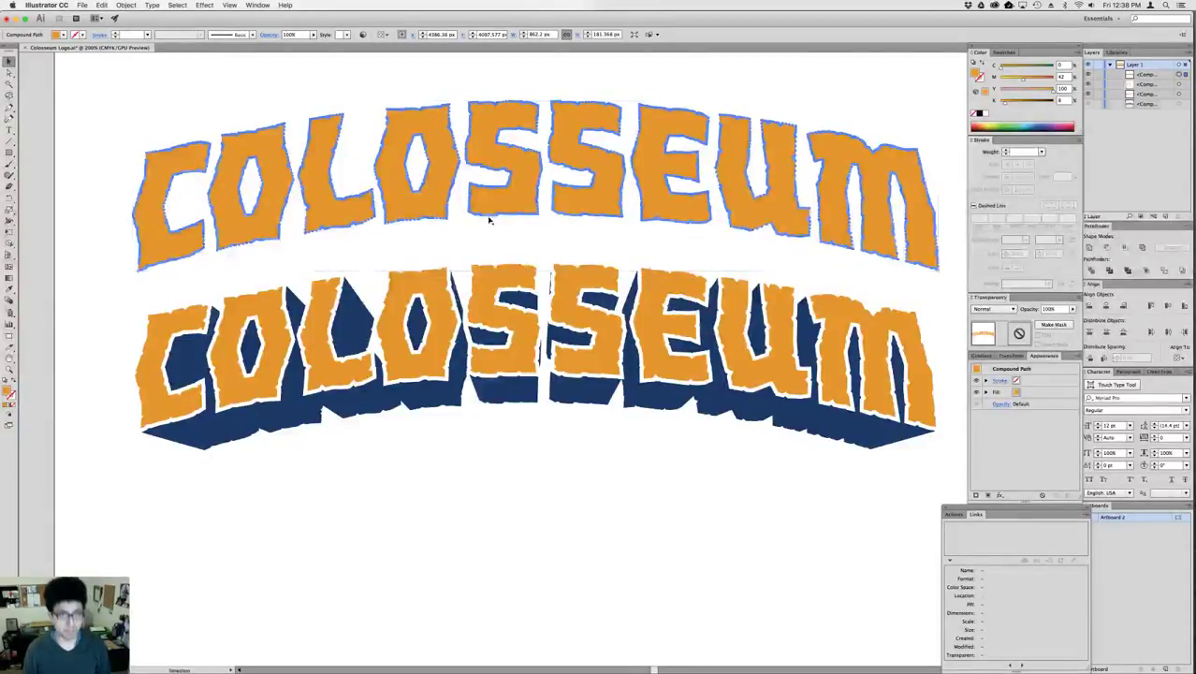
{"action": "key", "text": "shift+Down"}
{"action": "key", "text": "shift+Up"}
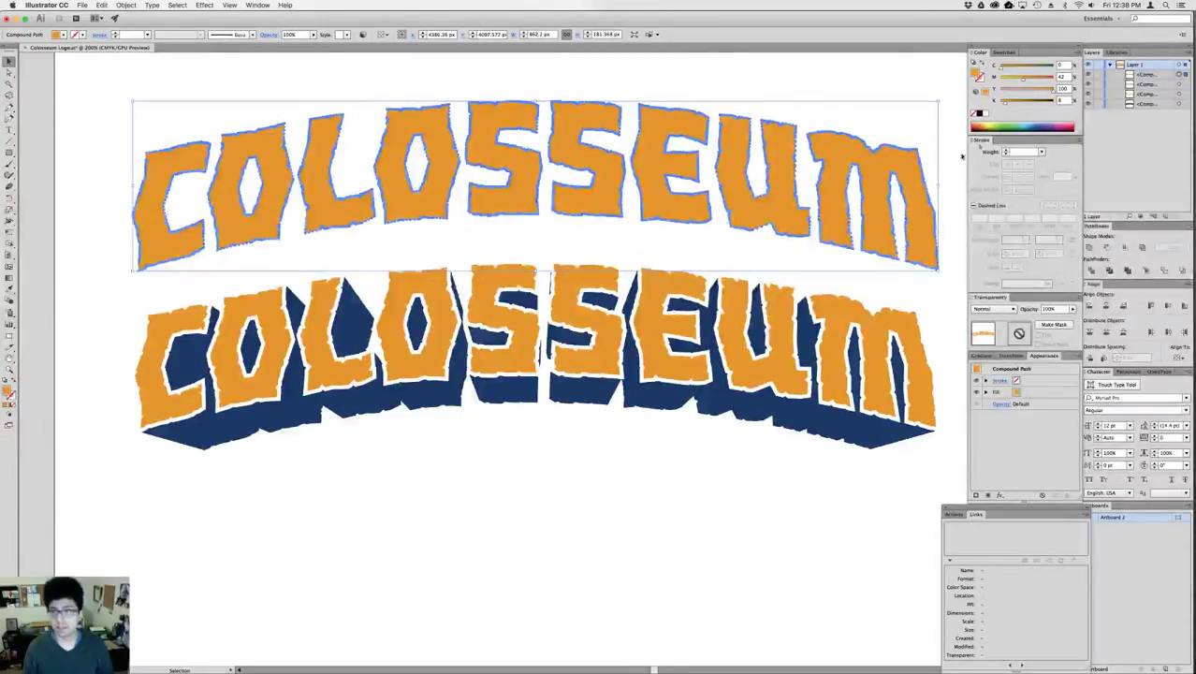
{"action": "left_click_drag", "start_coordinate": [1019, 101], "coordinate": [1052, 101]}
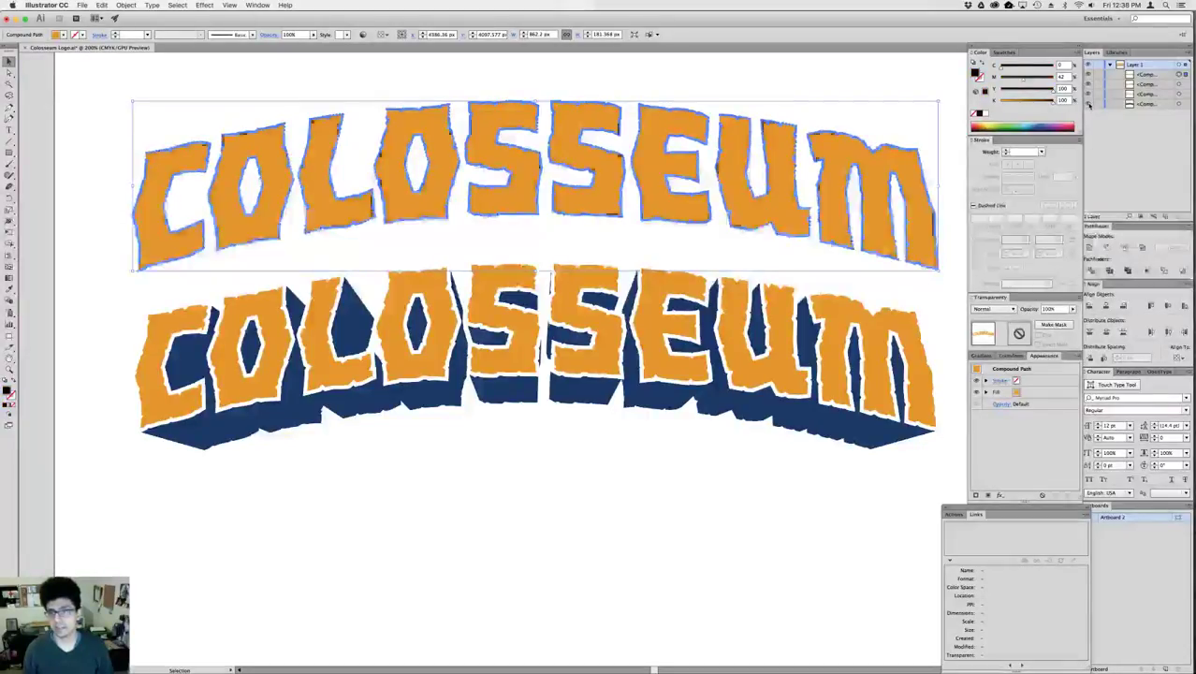
{"action": "key", "text": "super+["}
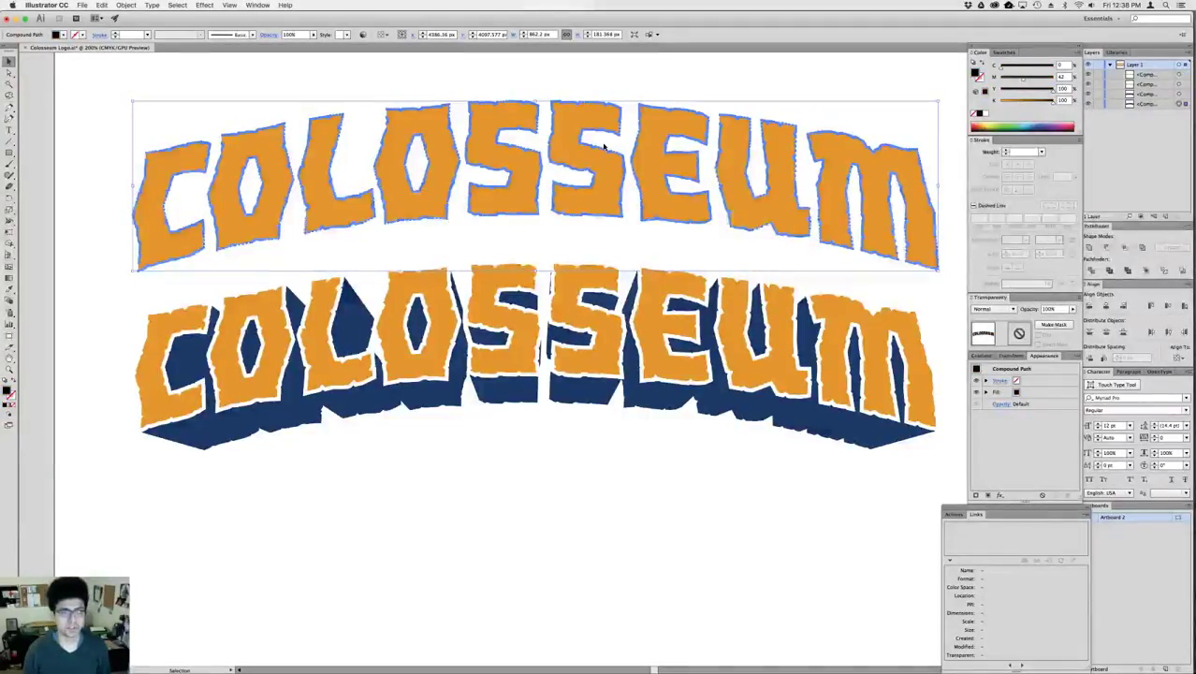
- Move the black copy 30 px straight down behind the upper orange lettering
{"action": "key", "text": "shift+Down"}
{"action": "key", "text": "shift+Down"}
{"action": "key", "text": "ctrl+shift+e"}
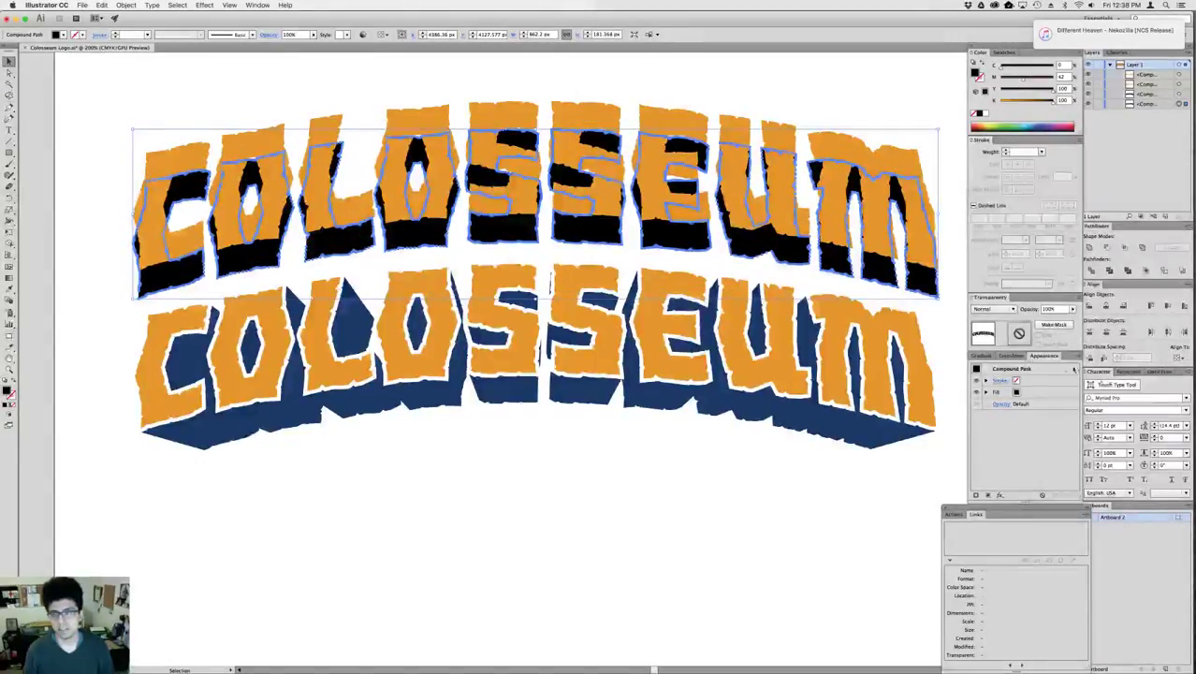
- Shrink the black copy proportionally around its centre to a width of 750 px and deselect it
{"action": "left_click", "coordinate": [1009, 356]}
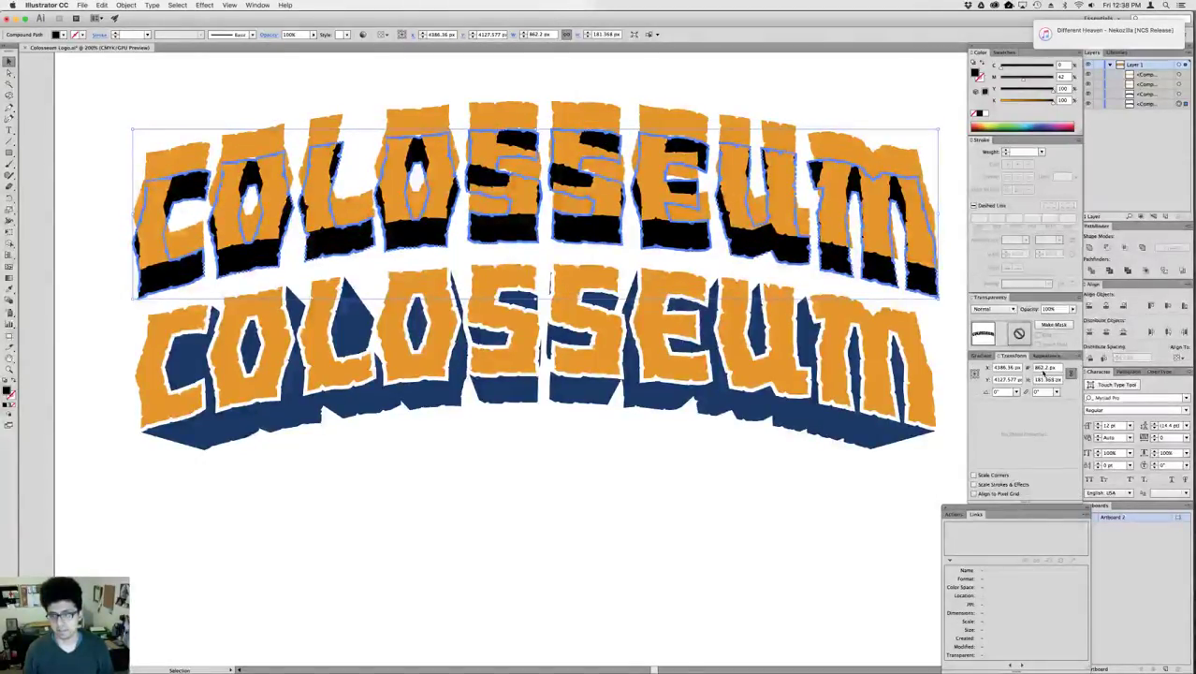
{"action": "left_click", "coordinate": [1044, 372]}
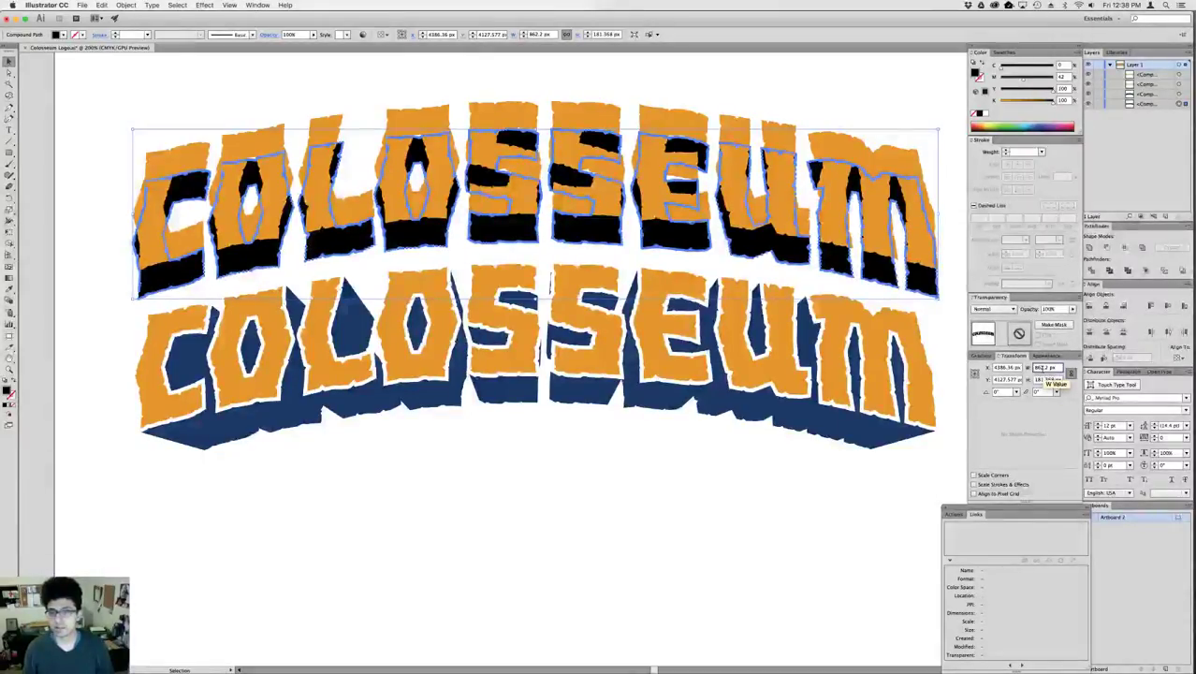
{"action": "key", "text": "shift+Down"}
{"action": "key", "text": "shift+Down"}
{"action": "key", "text": "shift+Down"}
{"action": "key", "text": "shift+Down"}
{"action": "key", "text": "shift+Down"}
{"action": "key", "text": "shift+Down"}
{"action": "key", "text": "shift+Down"}
{"action": "key", "text": "shift+Down"}
{"action": "key", "text": "shift+Down"}
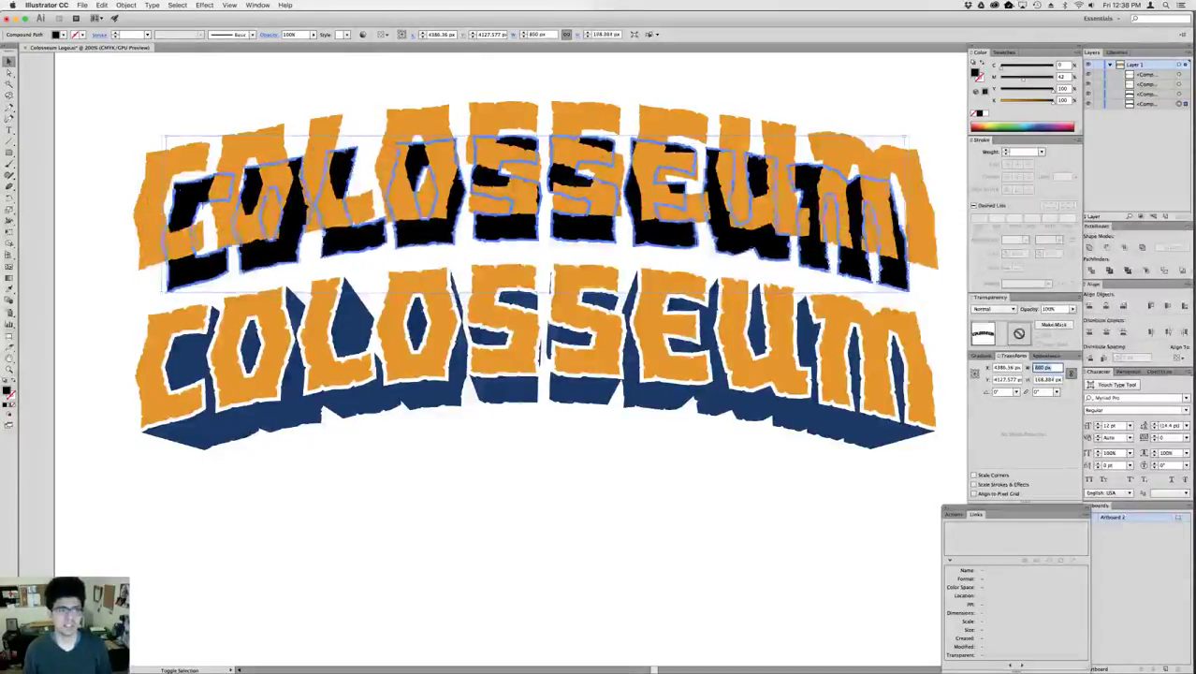
{"action": "key", "text": "shift+Down"}
{"action": "key", "text": "shift+Down"}
{"action": "key", "text": "shift+Down"}
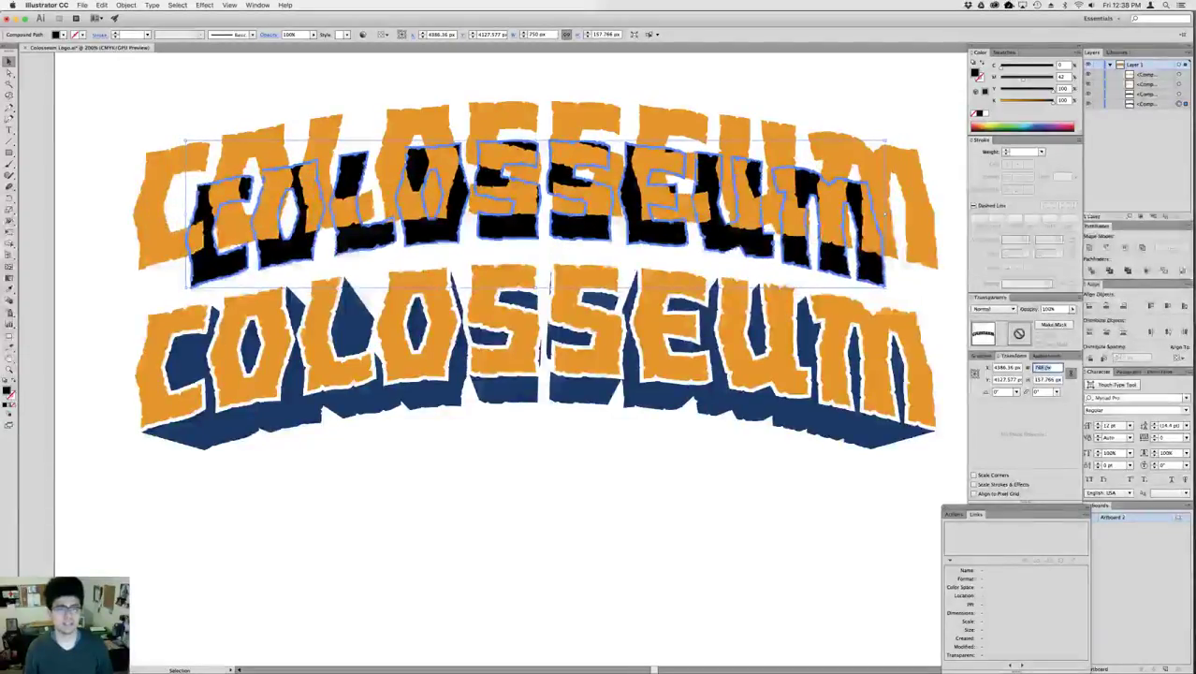
{"action": "left_click", "coordinate": [461, 104]}
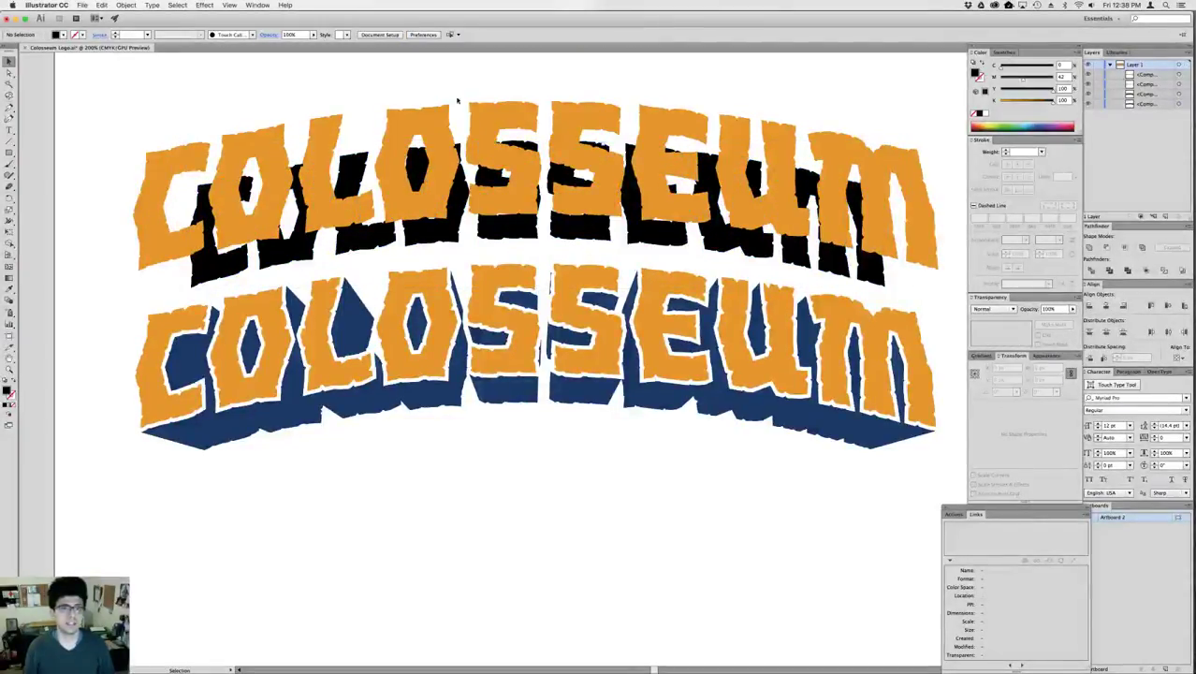
- Select the upper orange lettering together with its black copy and give both a black stroke of 10 pt
{"action": "left_click", "coordinate": [598, 200]}
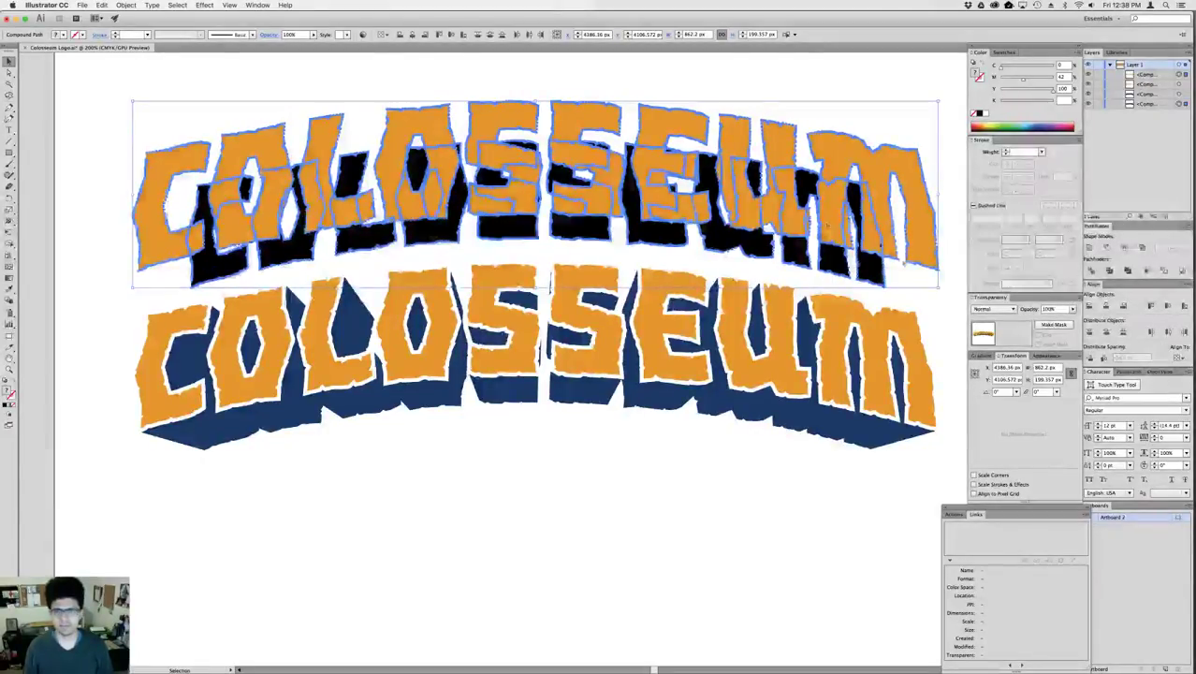
{"action": "left_click", "coordinate": [702, 87]}
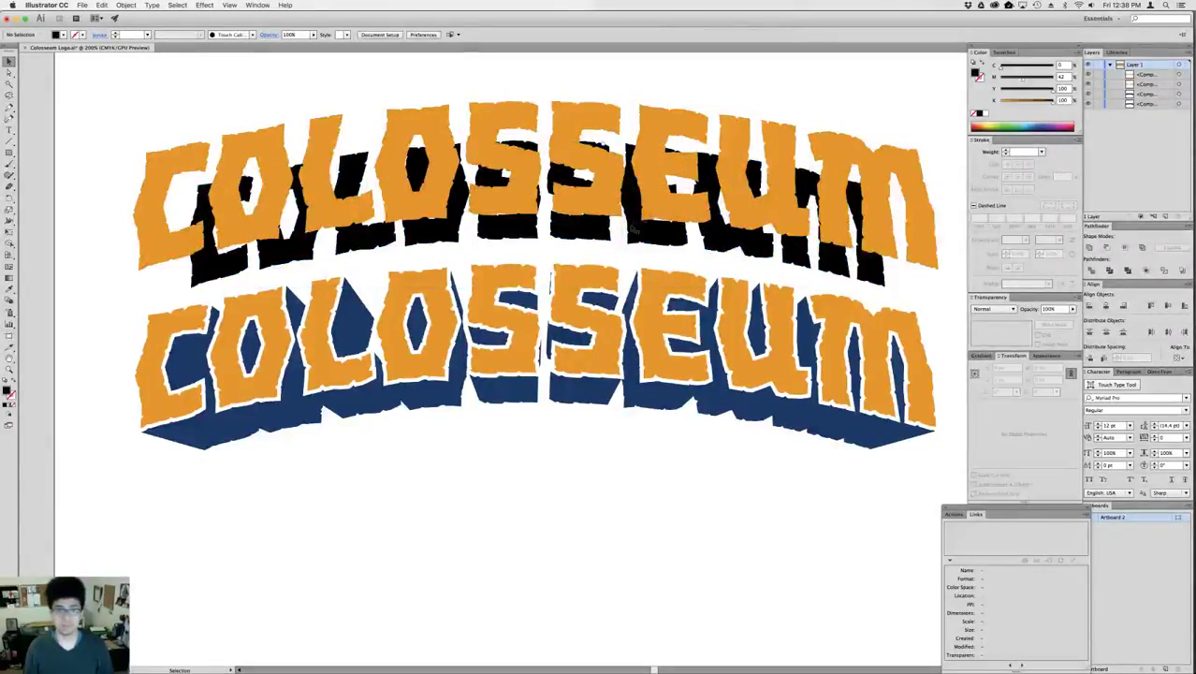
{"action": "left_click", "coordinate": [650, 120]}
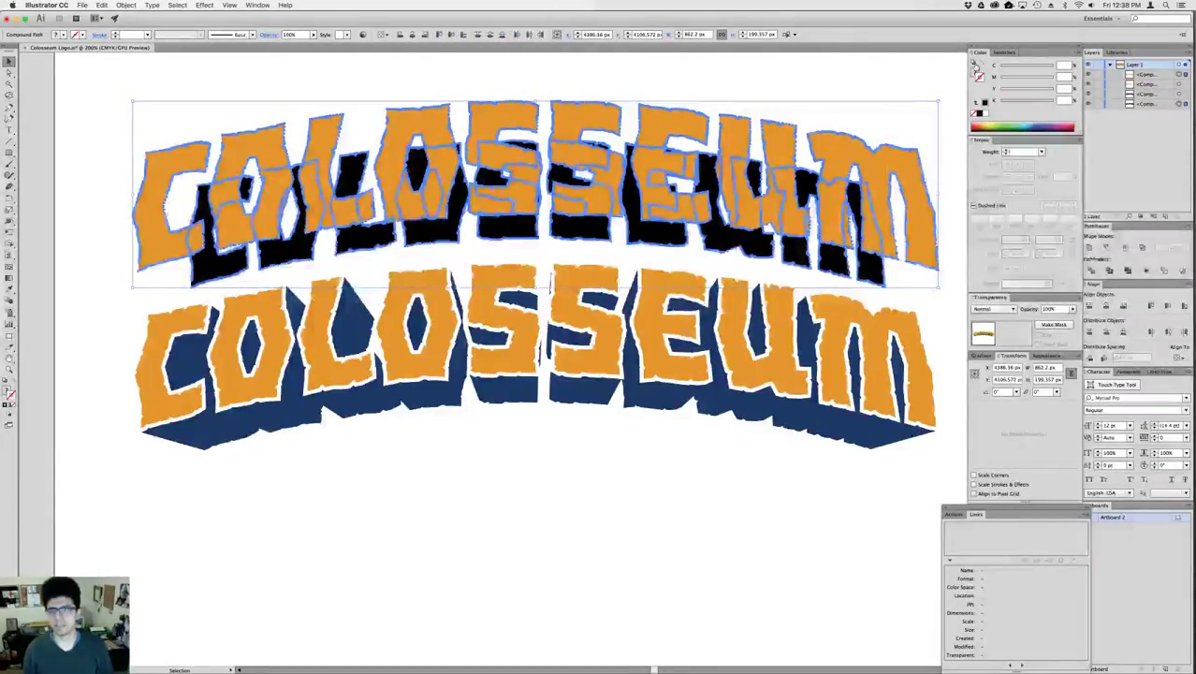
{"action": "left_click", "coordinate": [840, 104]}
{"action": "left_click", "coordinate": [782, 139]}
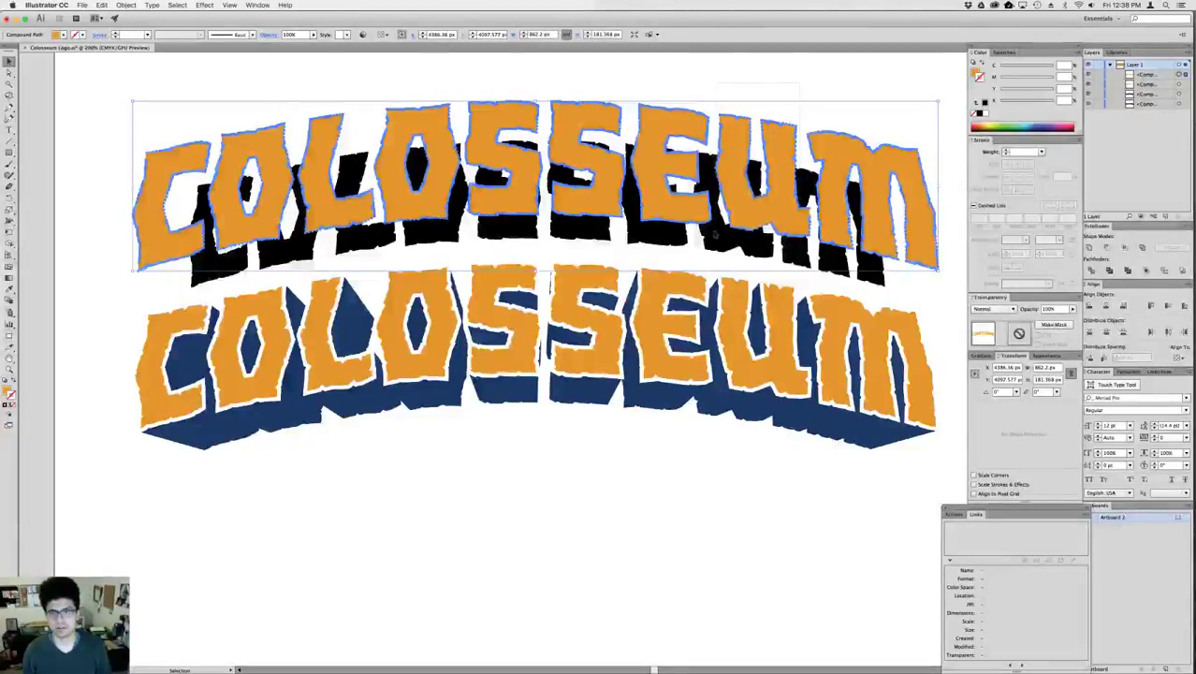
{"action": "left_click", "coordinate": [823, 251], "text": "shift"}
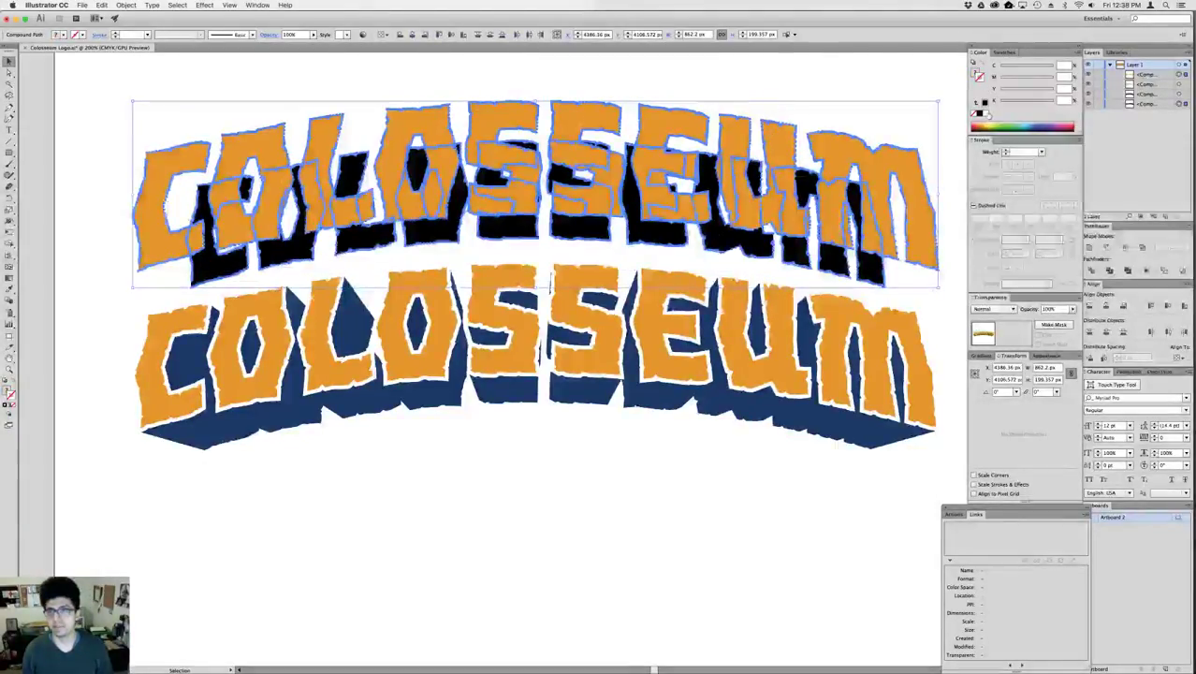
{"action": "left_click", "coordinate": [979, 113]}
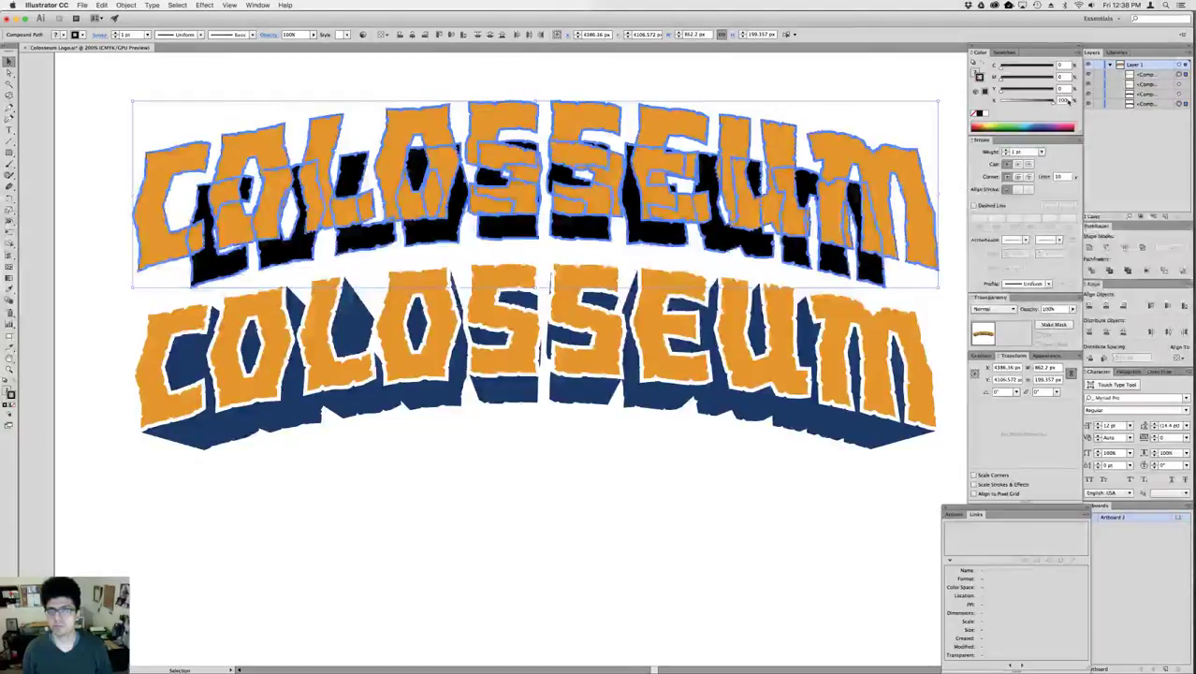
{"action": "double_click", "coordinate": [1017, 151]}
{"action": "type", "text": "10"}
{"action": "key", "text": "Return"}
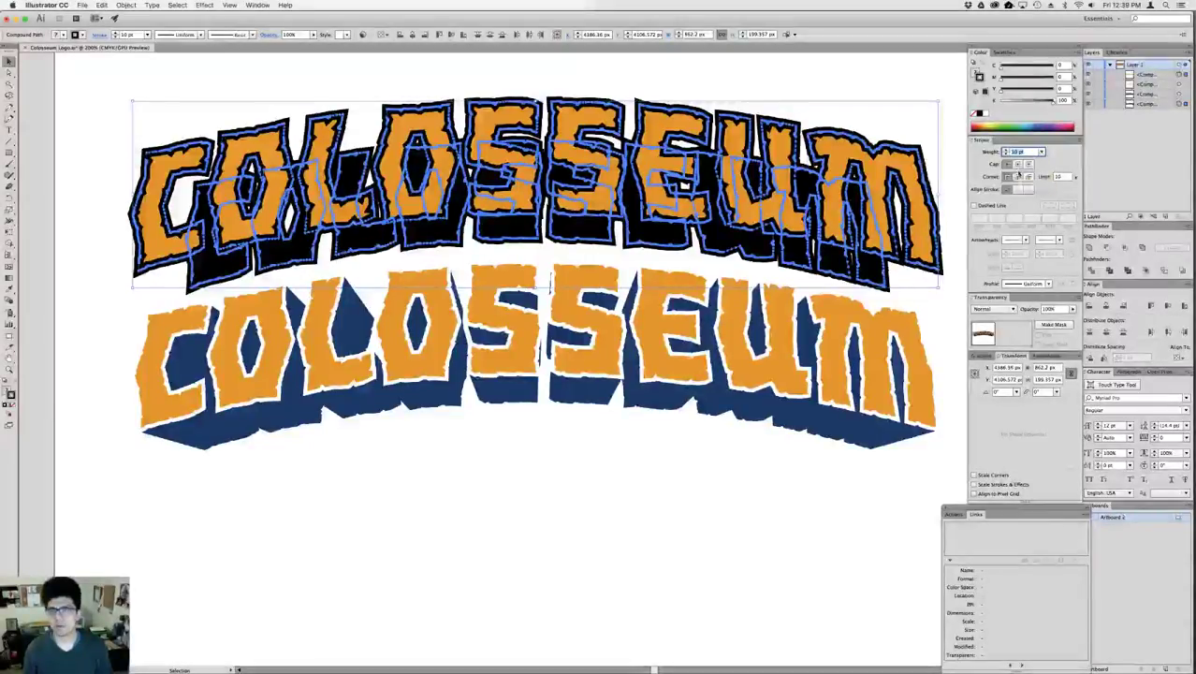
- Give the selected lettering's strokes round corner joins, convert the strokes to outlines and clear the selection
{"action": "left_click", "coordinate": [1017, 176]}
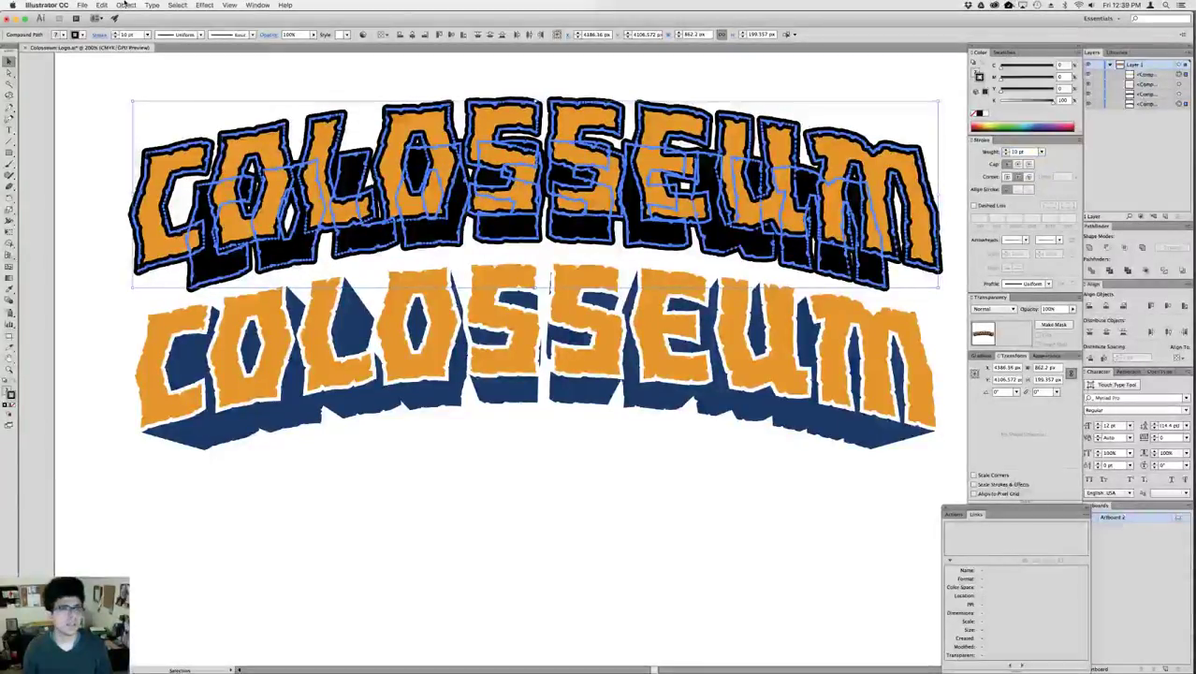
{"action": "left_click", "coordinate": [204, 5]}
{"action": "mouse_move", "coordinate": [178, 5]}
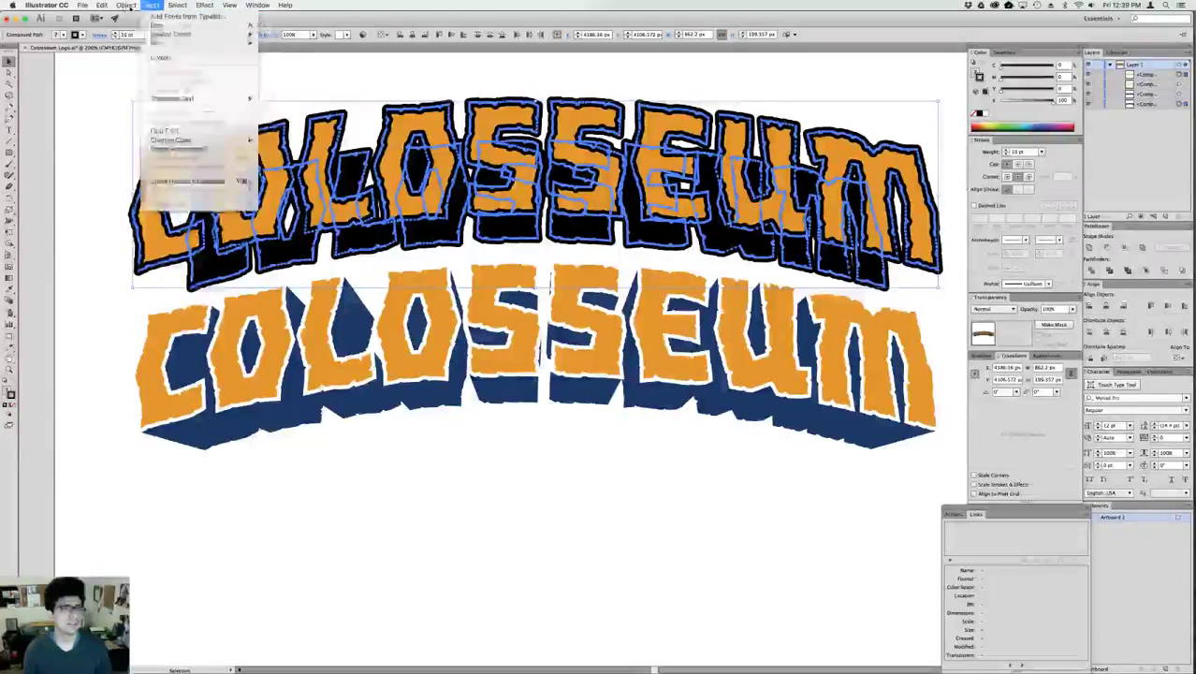
{"action": "mouse_move", "coordinate": [125, 5]}
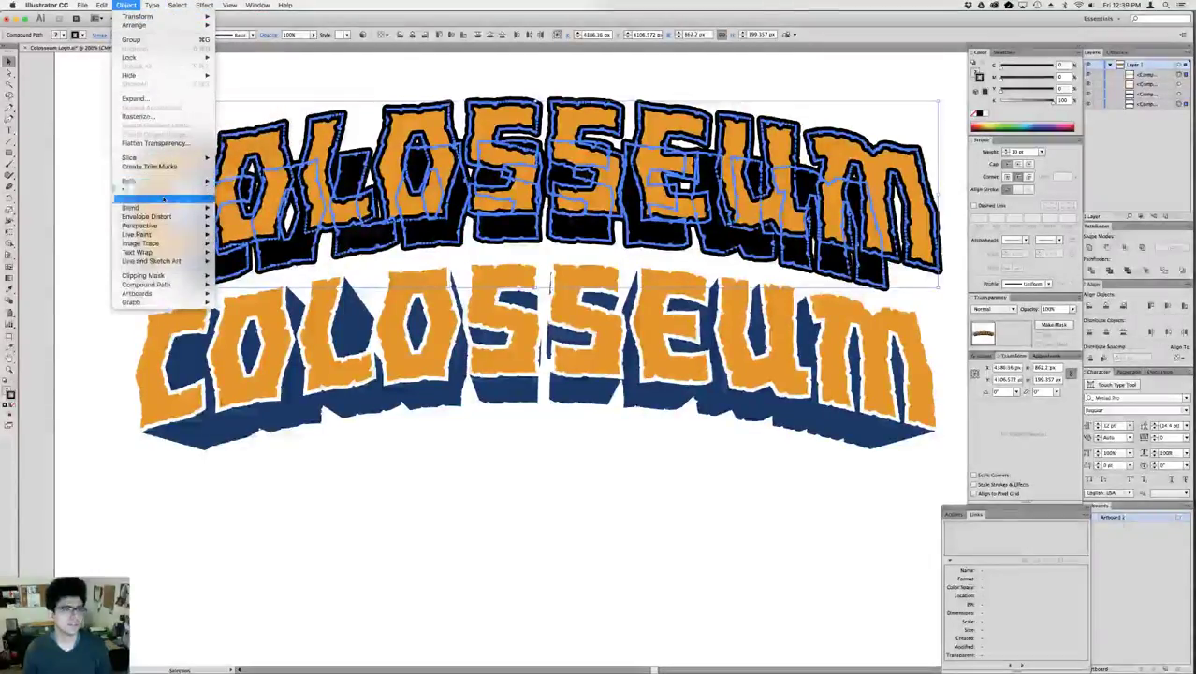
{"action": "mouse_move", "coordinate": [163, 183]}
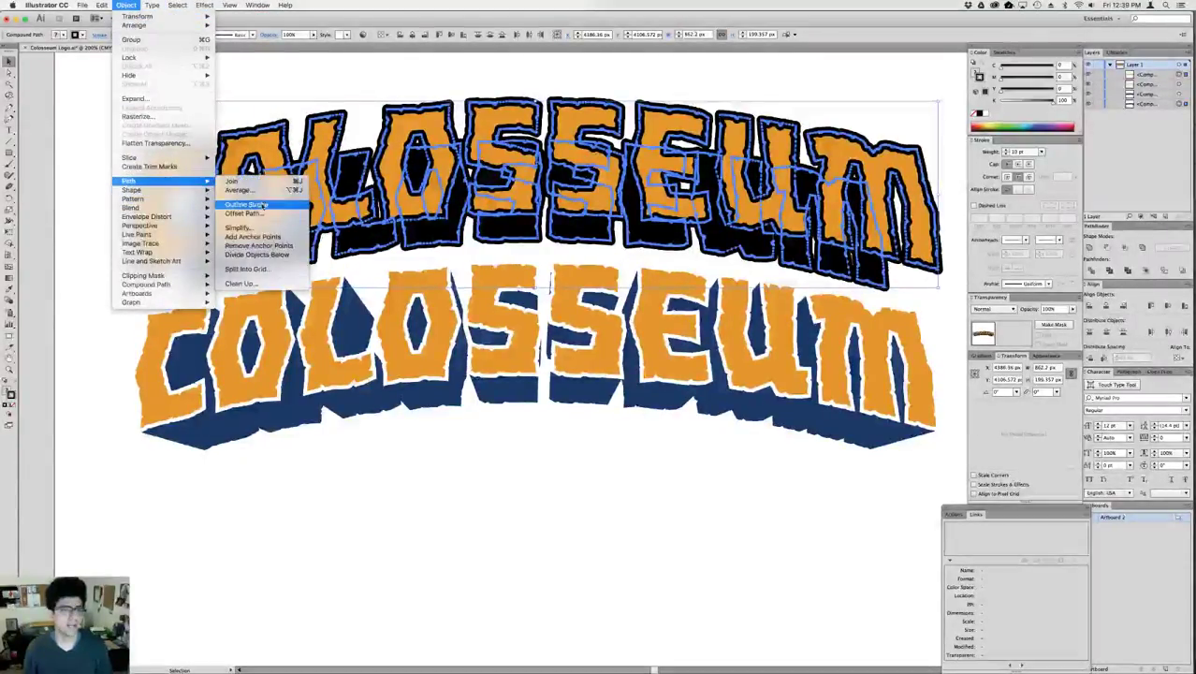
{"action": "left_click", "coordinate": [253, 204]}
{"action": "left_click", "coordinate": [391, 85]}
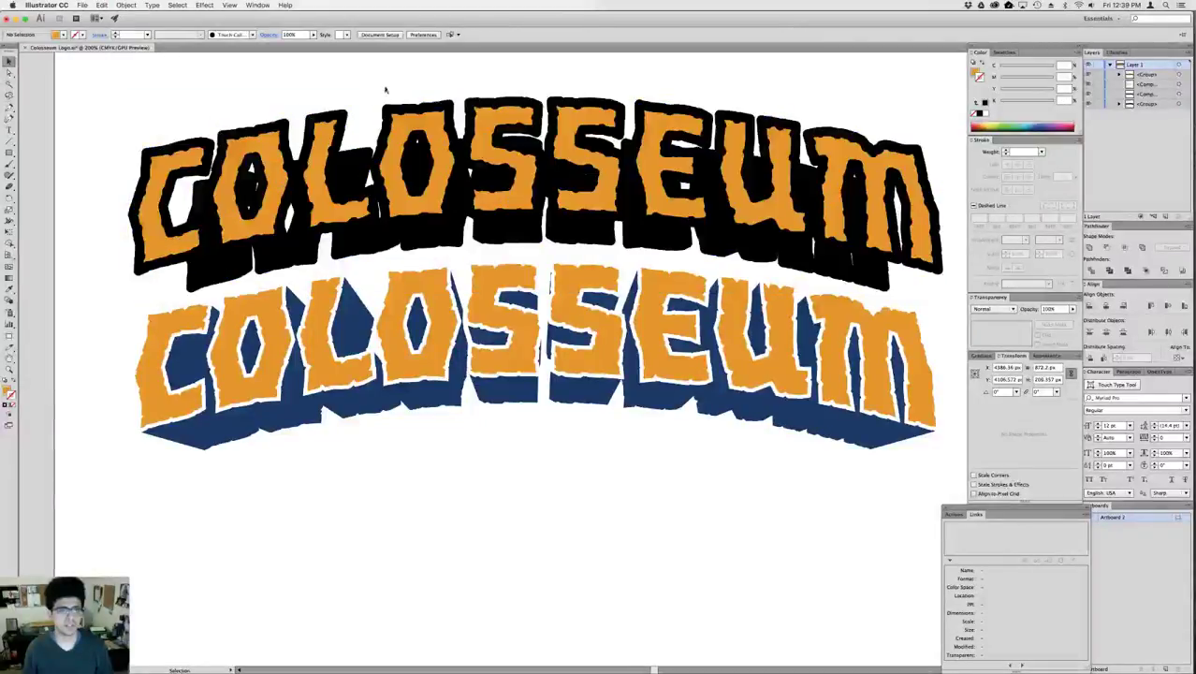
- Select the upper orange lettering with its black shadow copy and unite them into a single black shape
{"action": "left_click", "coordinate": [399, 114]}
{"action": "left_click", "coordinate": [439, 89]}
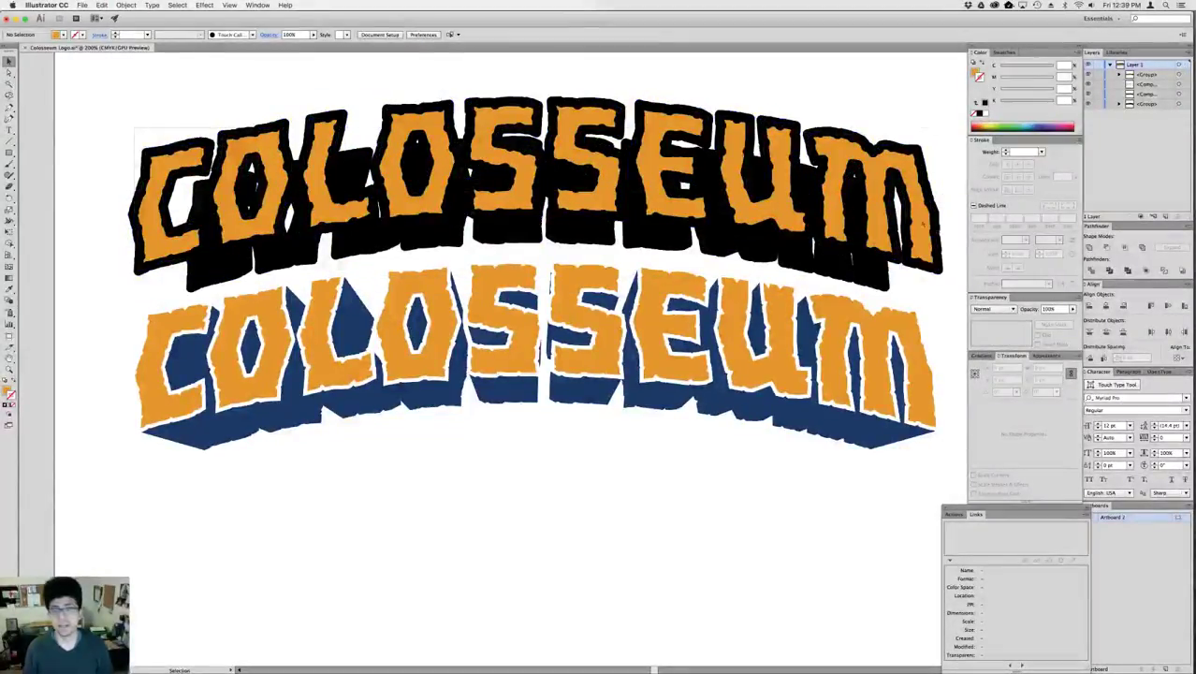
{"action": "left_click", "coordinate": [691, 192]}
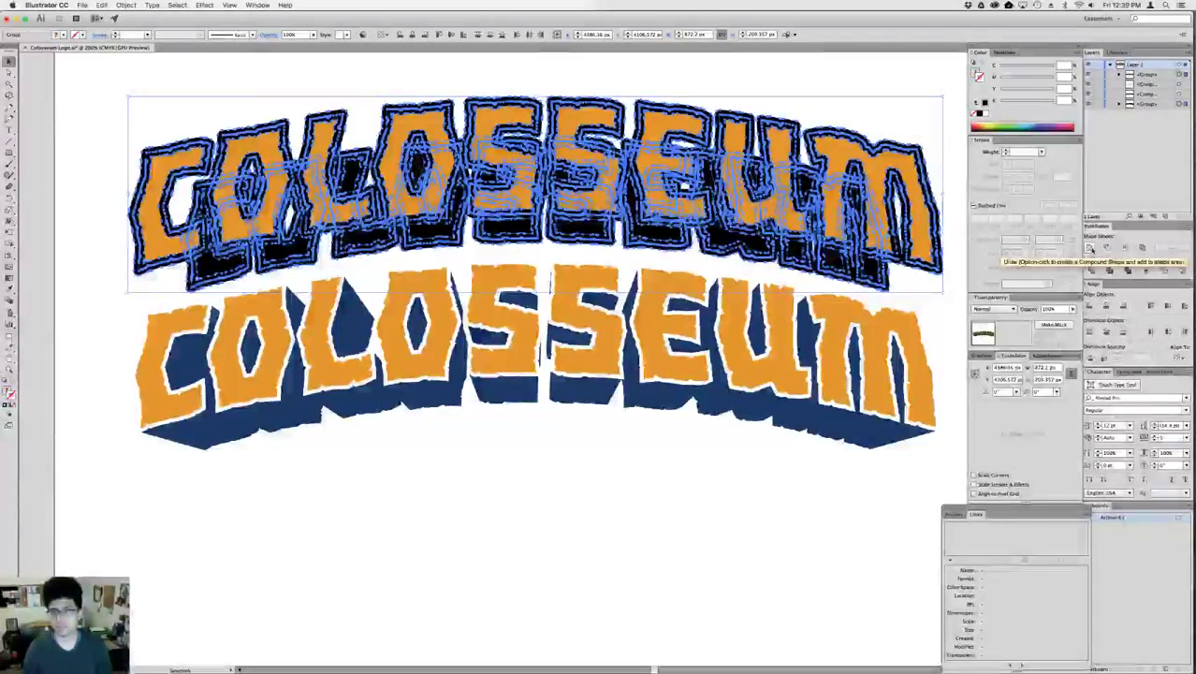
{"action": "left_click", "coordinate": [1090, 247]}
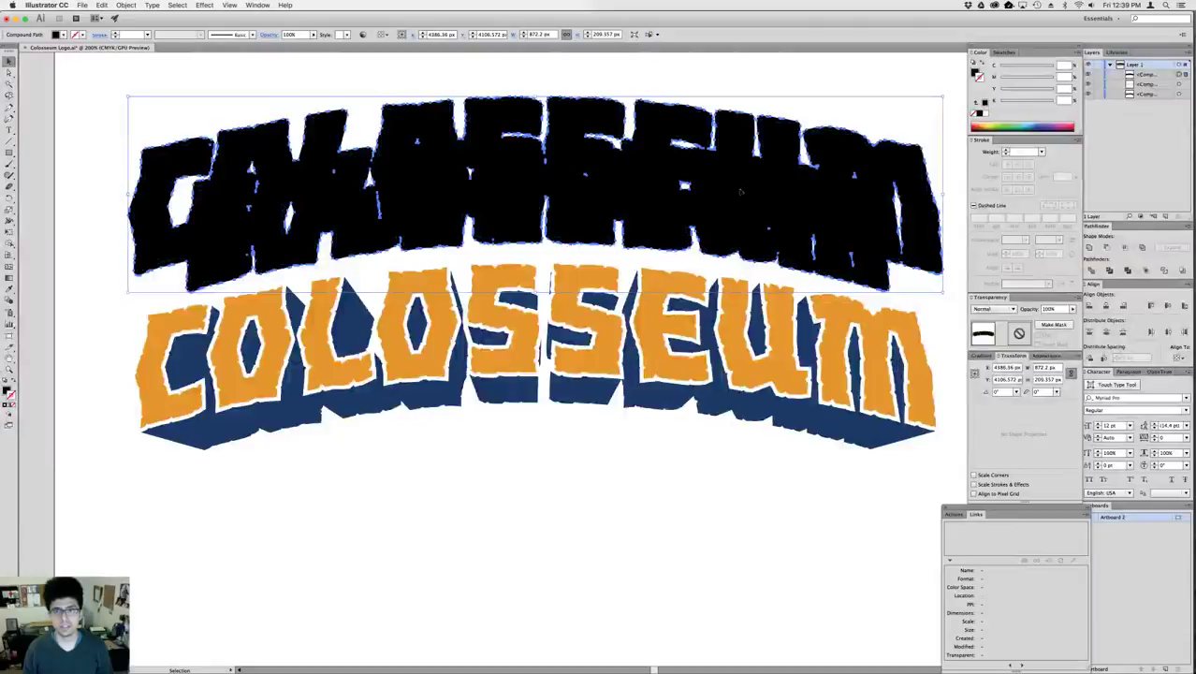
{"action": "left_click", "coordinate": [301, 98]}
{"action": "left_click", "coordinate": [269, 180]}
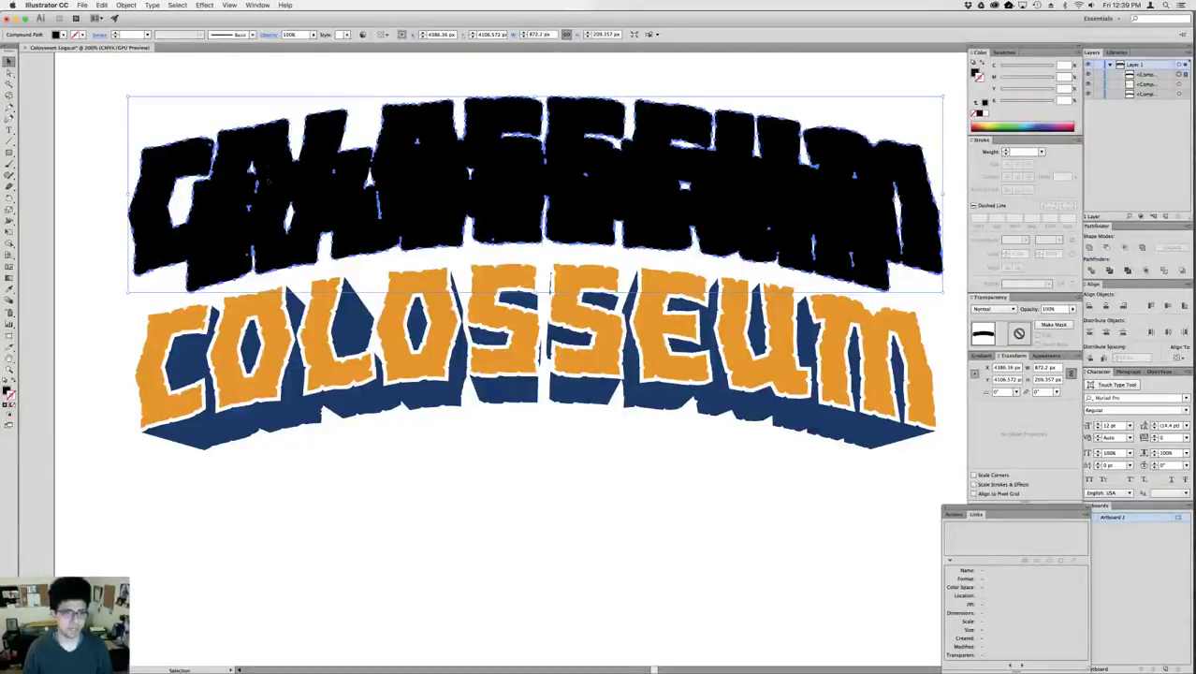
{"action": "left_click", "coordinate": [269, 101]}
{"action": "left_click", "coordinate": [247, 149]}
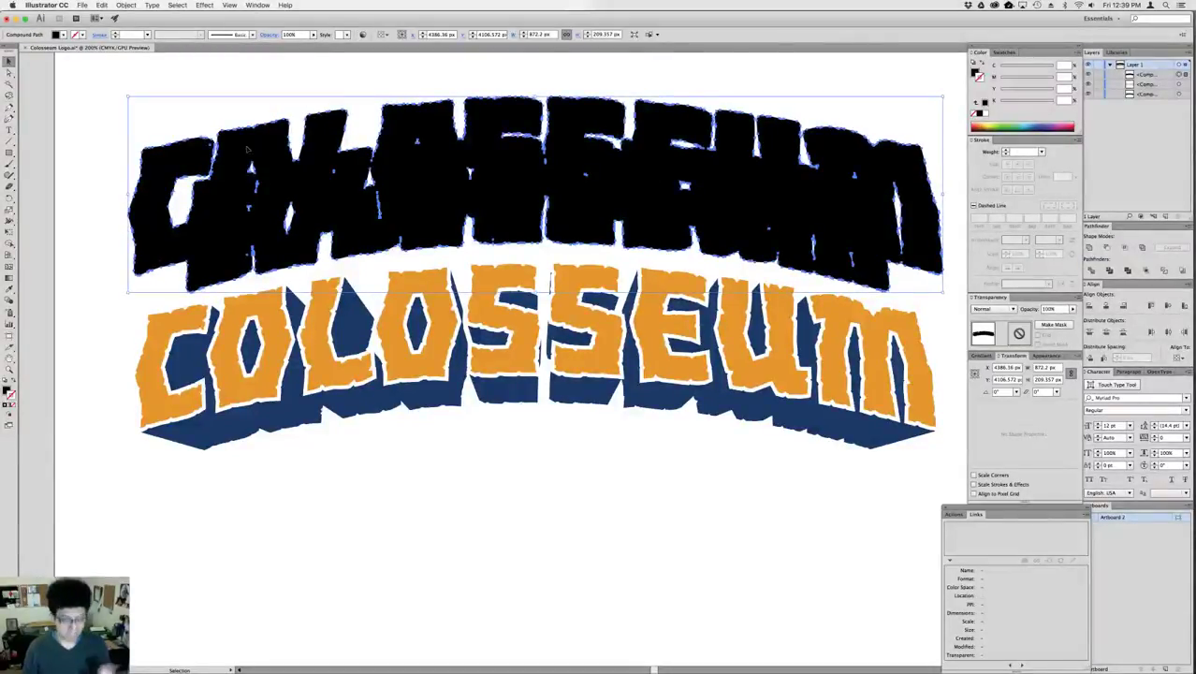
- Delete anchor points with the Pen tool along the lower edge beneath the black C, undoing the stray path
{"action": "key", "text": "p"}
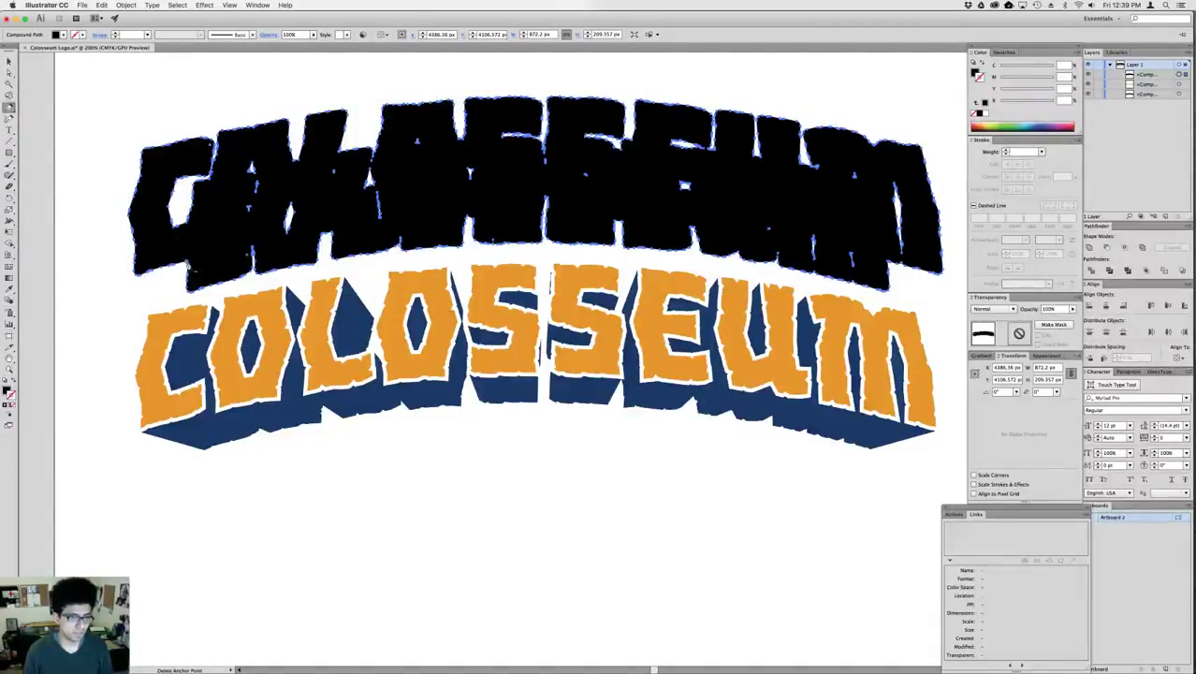
{"action": "left_click", "coordinate": [189, 268]}
{"action": "left_click", "coordinate": [172, 266]}
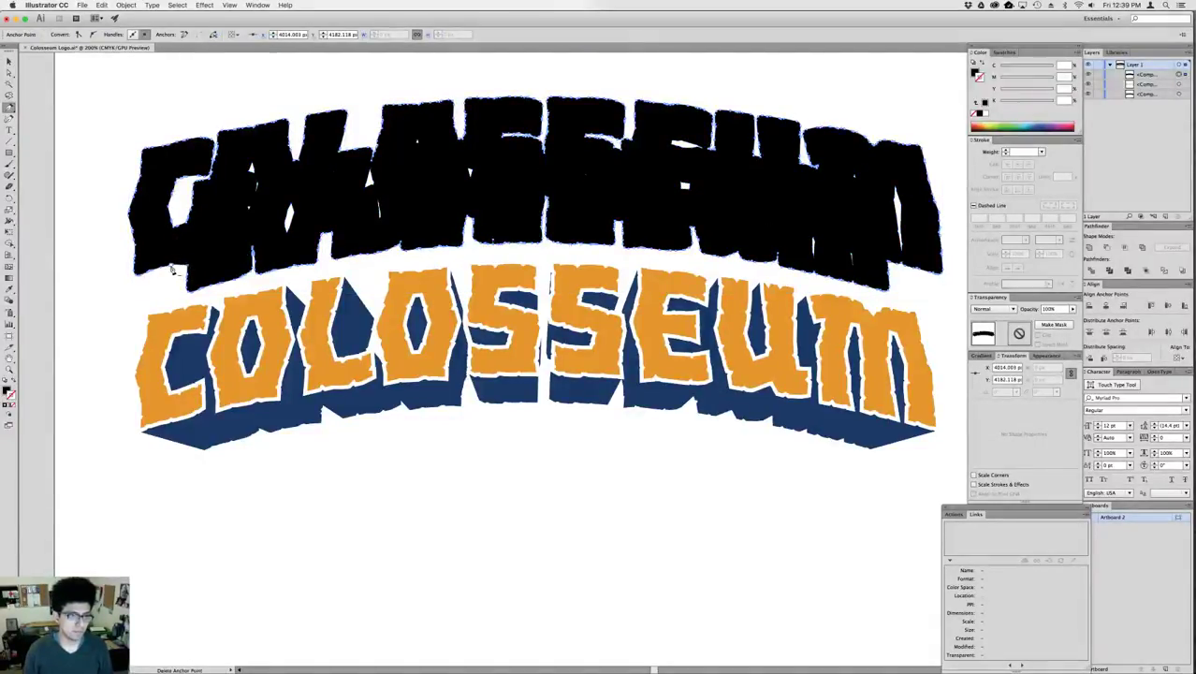
{"action": "left_click", "coordinate": [160, 271]}
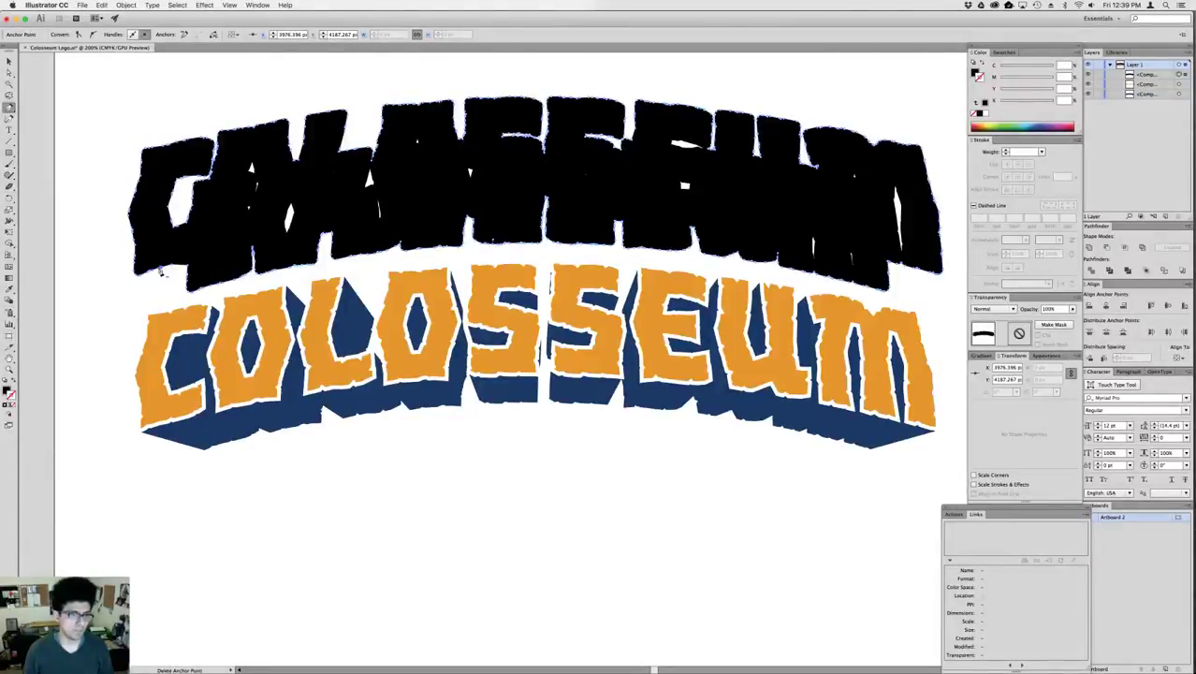
{"action": "left_click", "coordinate": [170, 268]}
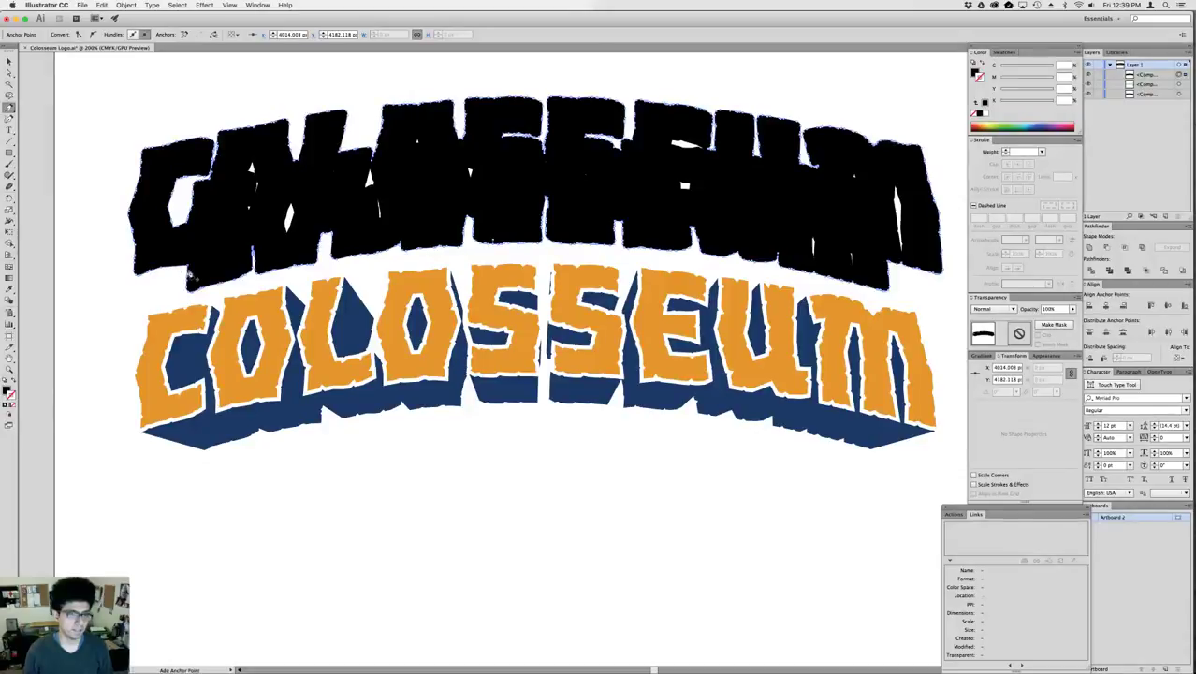
{"action": "left_click", "coordinate": [188, 272]}
{"action": "left_click", "coordinate": [189, 281]}
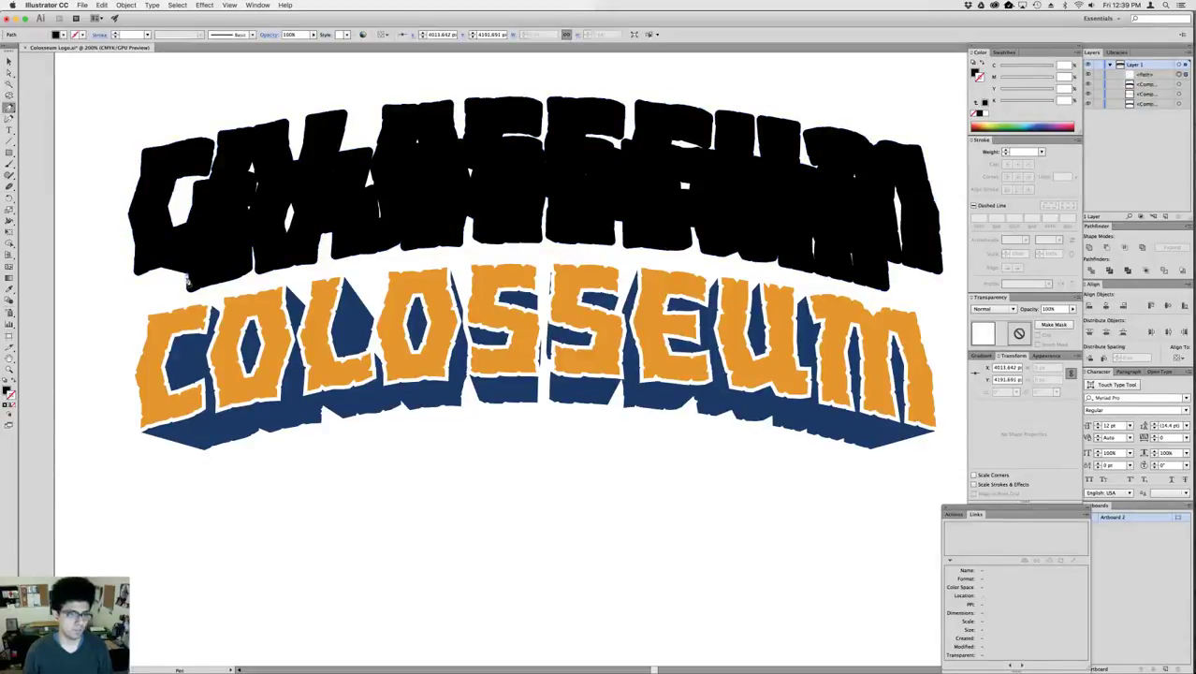
{"action": "key", "text": "super+z"}
- Delete the anchor points in the notch beneath the black C so a straight diagonal edge bridges its two lower corners
{"action": "key", "text": "z"}
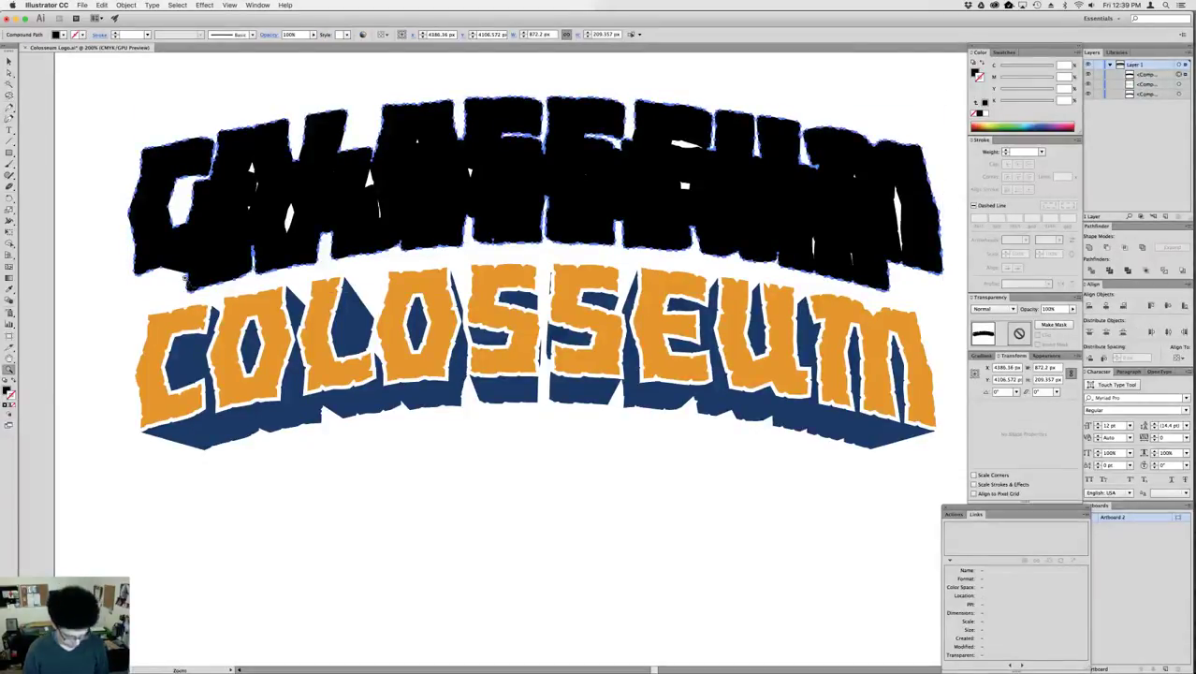
{"action": "left_click_drag", "start_coordinate": [98, 164], "coordinate": [236, 369]}
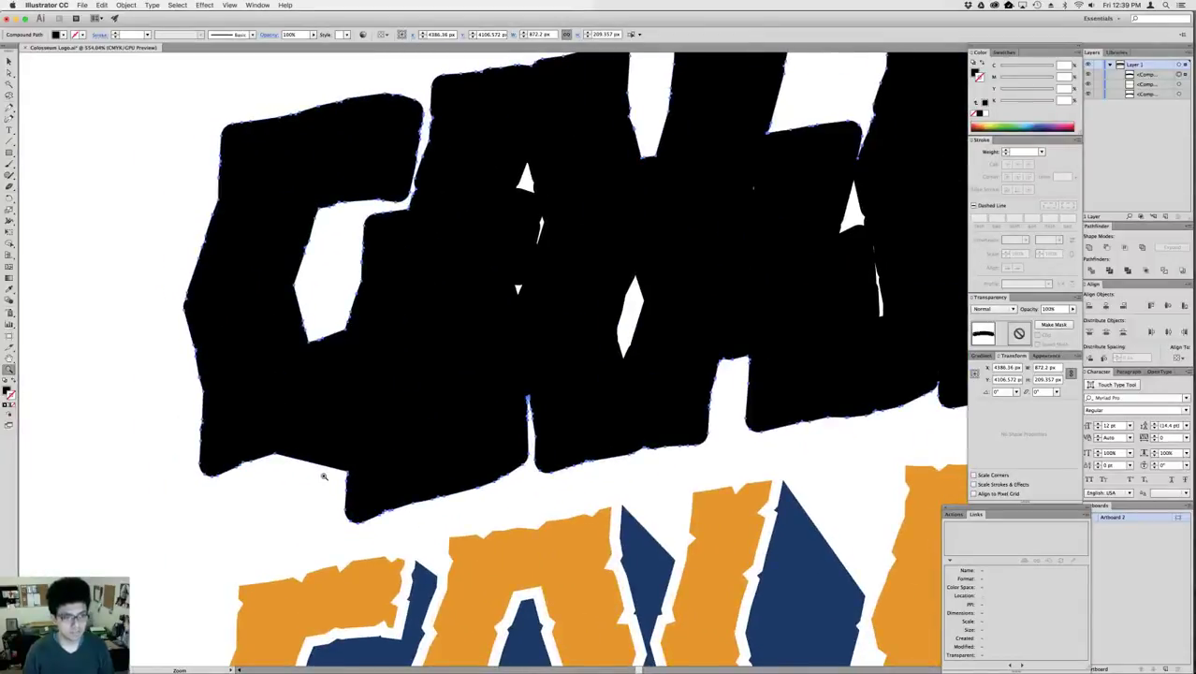
{"action": "key", "text": "p"}
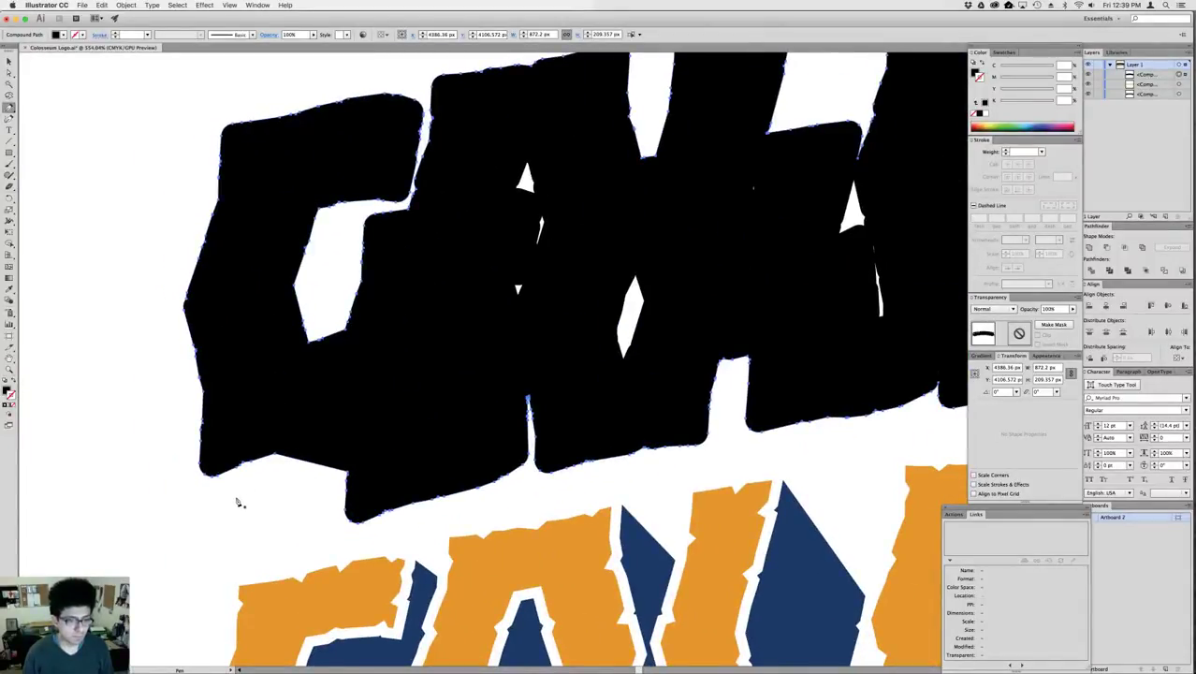
{"action": "key", "text": "a"}
{"action": "left_click_drag", "start_coordinate": [232, 507], "coordinate": [354, 438]}
{"action": "key", "text": "Delete"}
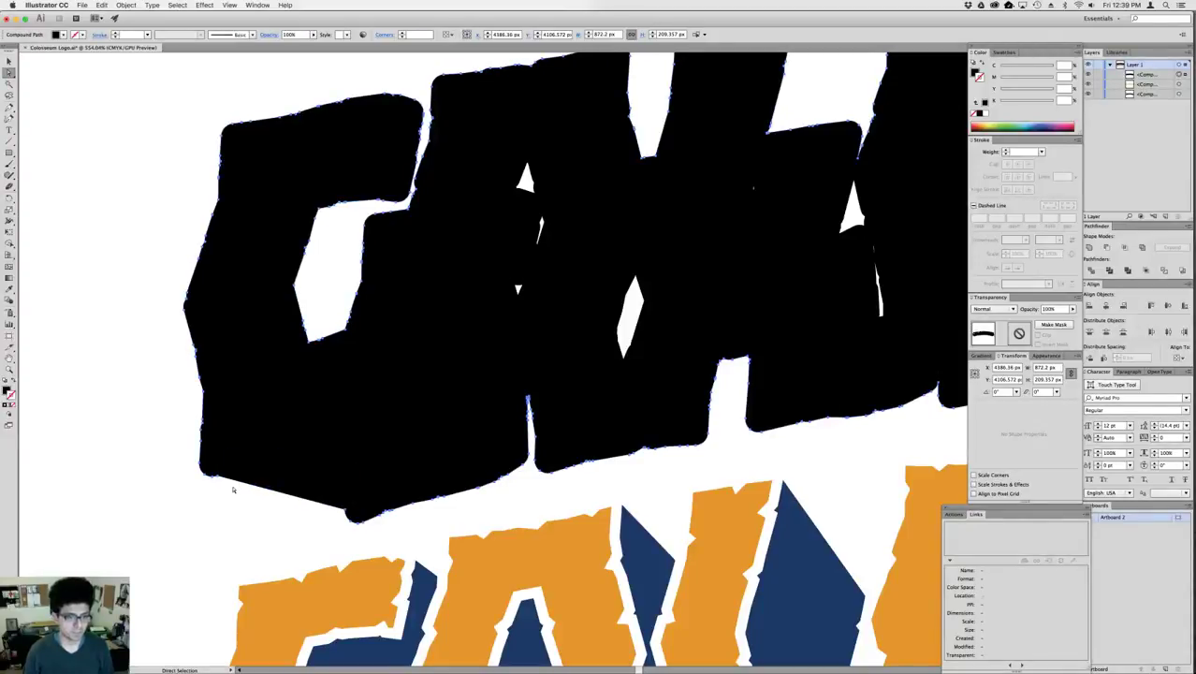
- Remove the leftover anchor points at both ends of the diagonal edge below the C to clean up its corners
{"action": "left_click", "coordinate": [224, 482]}
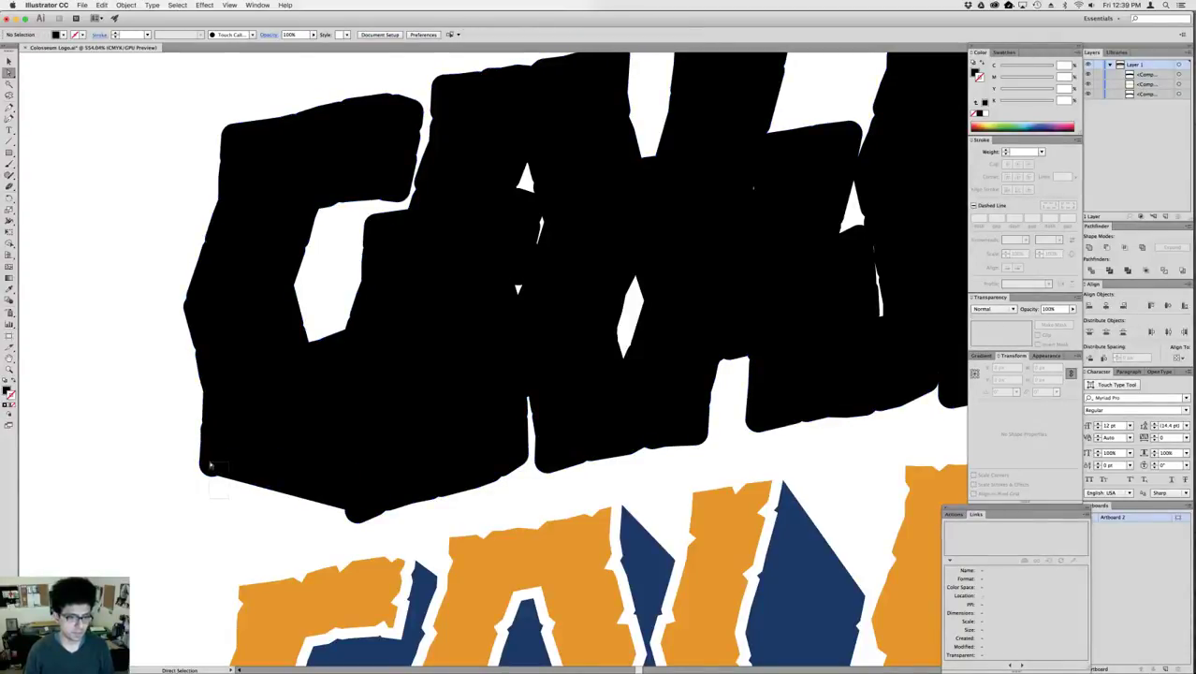
{"action": "left_click", "coordinate": [215, 465]}
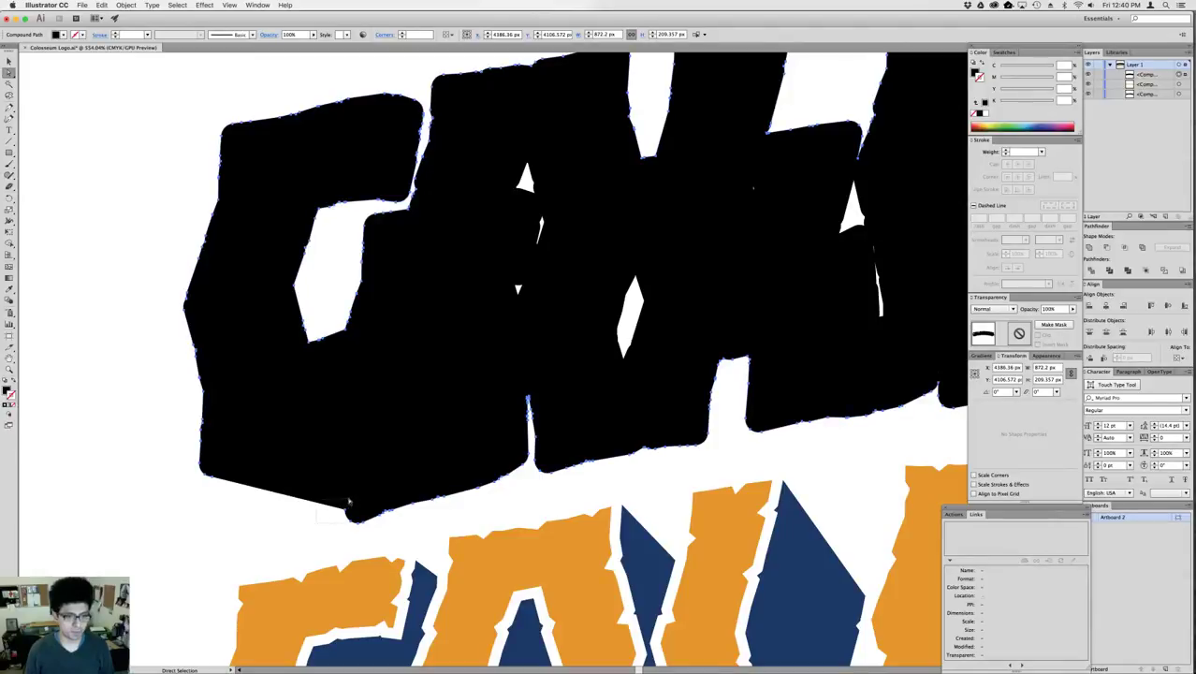
{"action": "left_click_drag", "start_coordinate": [348, 498], "coordinate": [349, 499]}
{"action": "key", "text": "Delete"}
{"action": "left_click", "coordinate": [368, 539]}
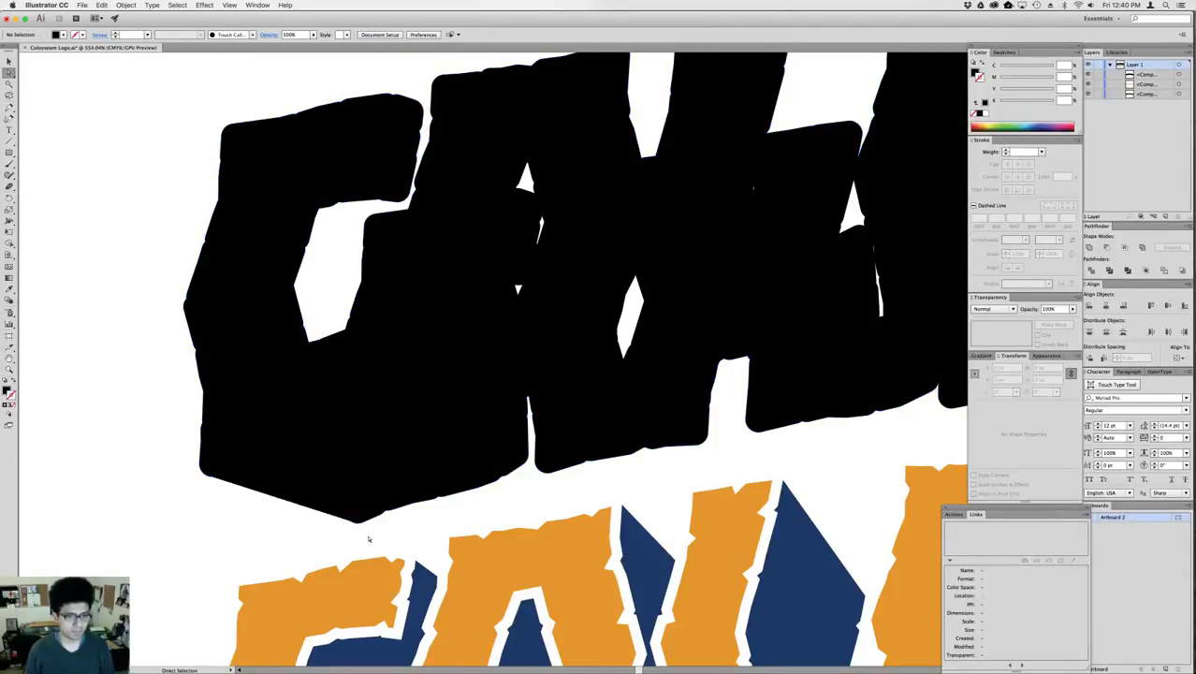
{"action": "left_click", "coordinate": [353, 523]}
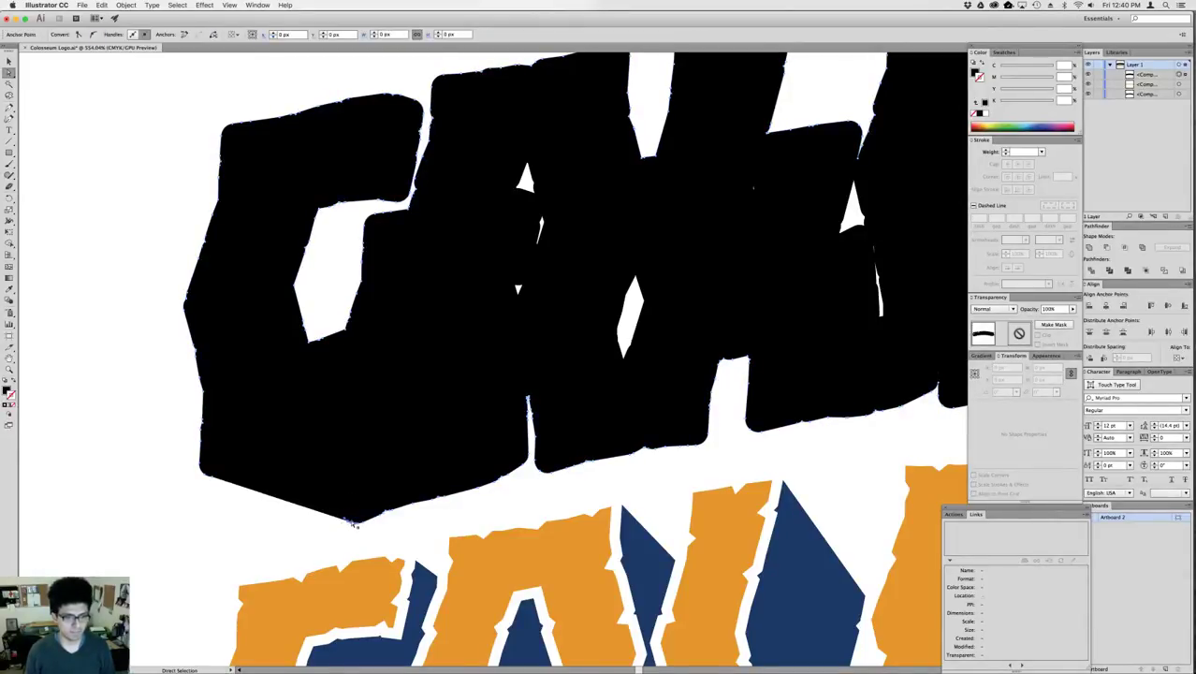
{"action": "left_click", "coordinate": [424, 534]}
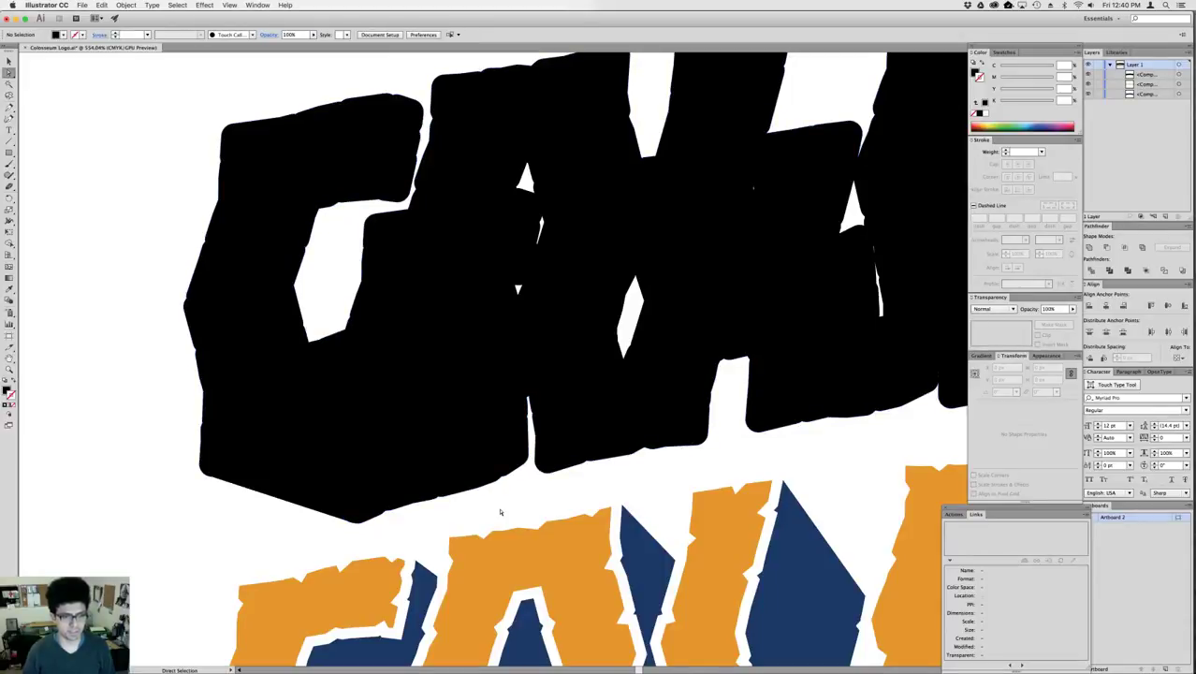
- Examine the lower edge of the merged black shape from the C across to the M
{"action": "left_click_drag", "start_coordinate": [496, 509], "coordinate": [140, 493]}
{"action": "left_click_drag", "start_coordinate": [399, 419], "coordinate": [162, 506]}
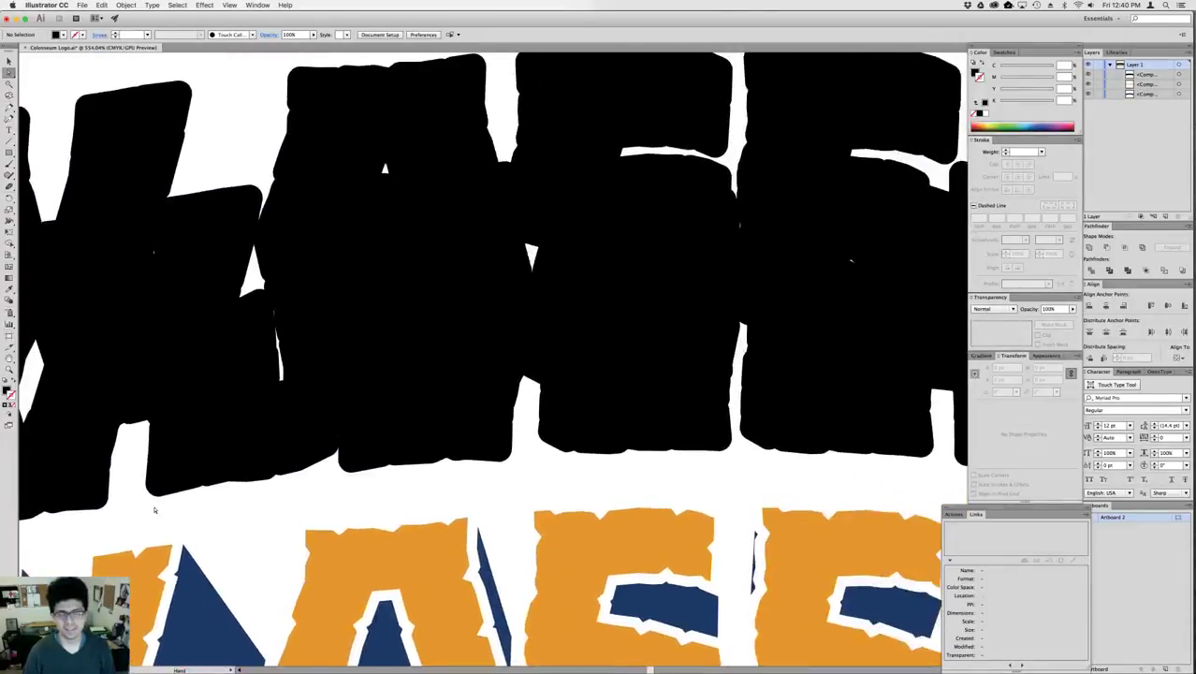
{"action": "left_click_drag", "start_coordinate": [625, 463], "coordinate": [408, 455]}
{"action": "left_click_drag", "start_coordinate": [775, 426], "coordinate": [494, 449]}
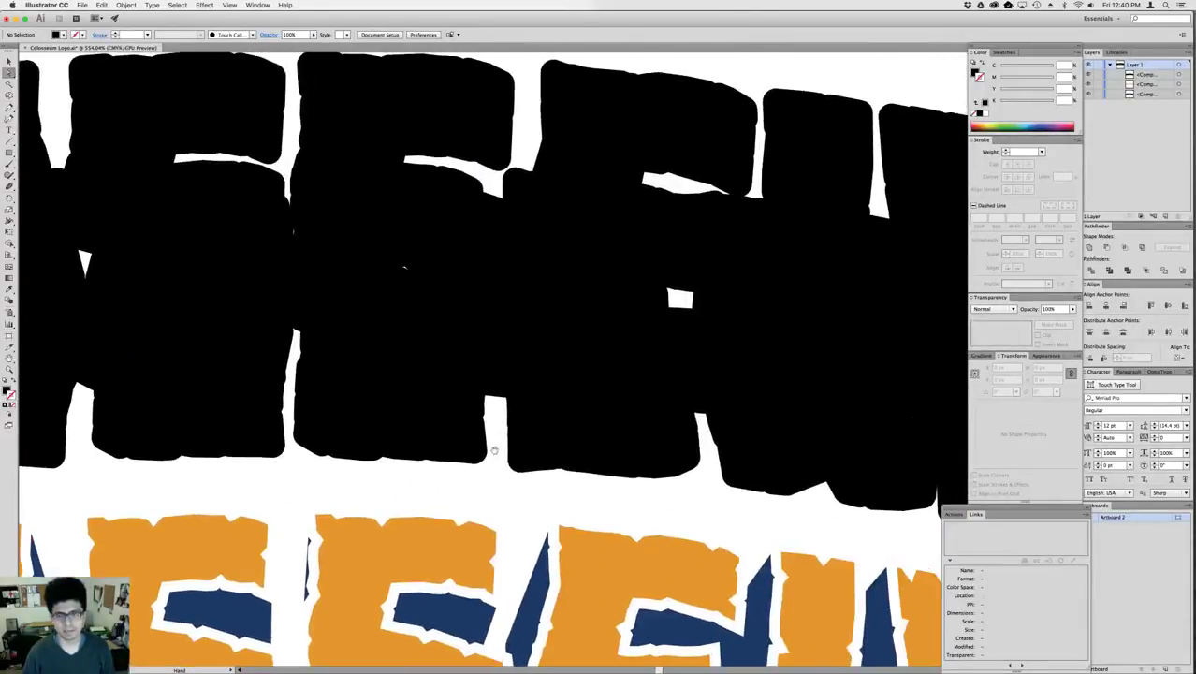
{"action": "left_click_drag", "start_coordinate": [807, 464], "coordinate": [595, 459]}
{"action": "left_click", "coordinate": [814, 453]}
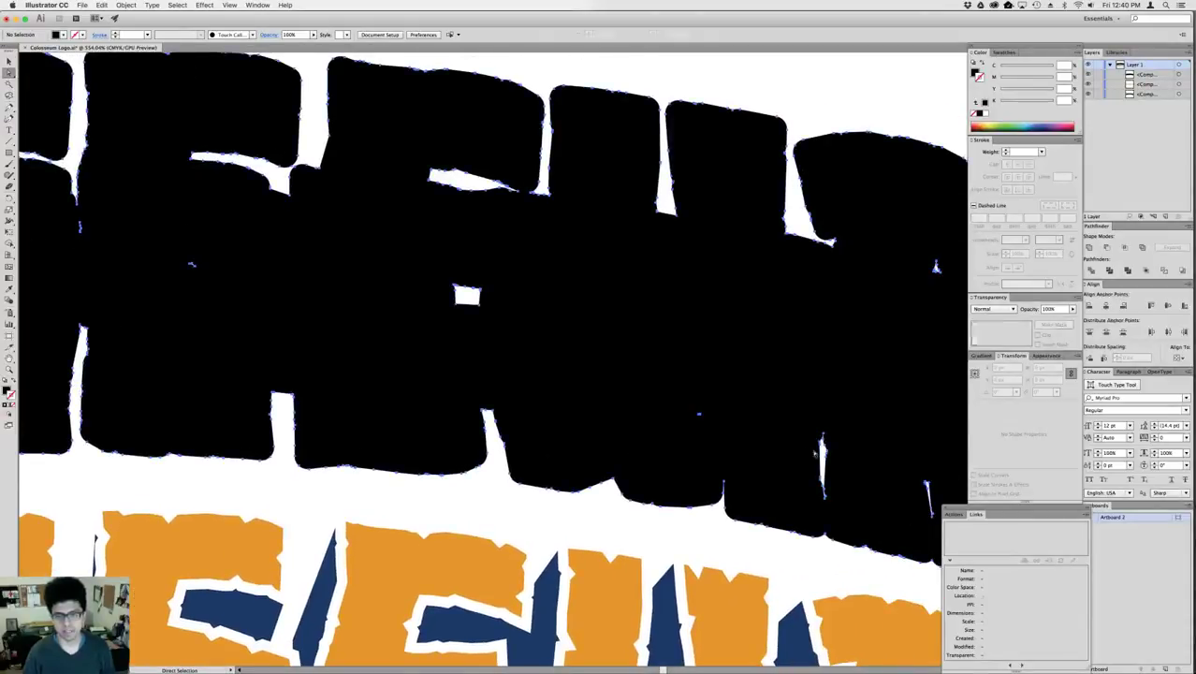
{"action": "key", "text": "super+0"}
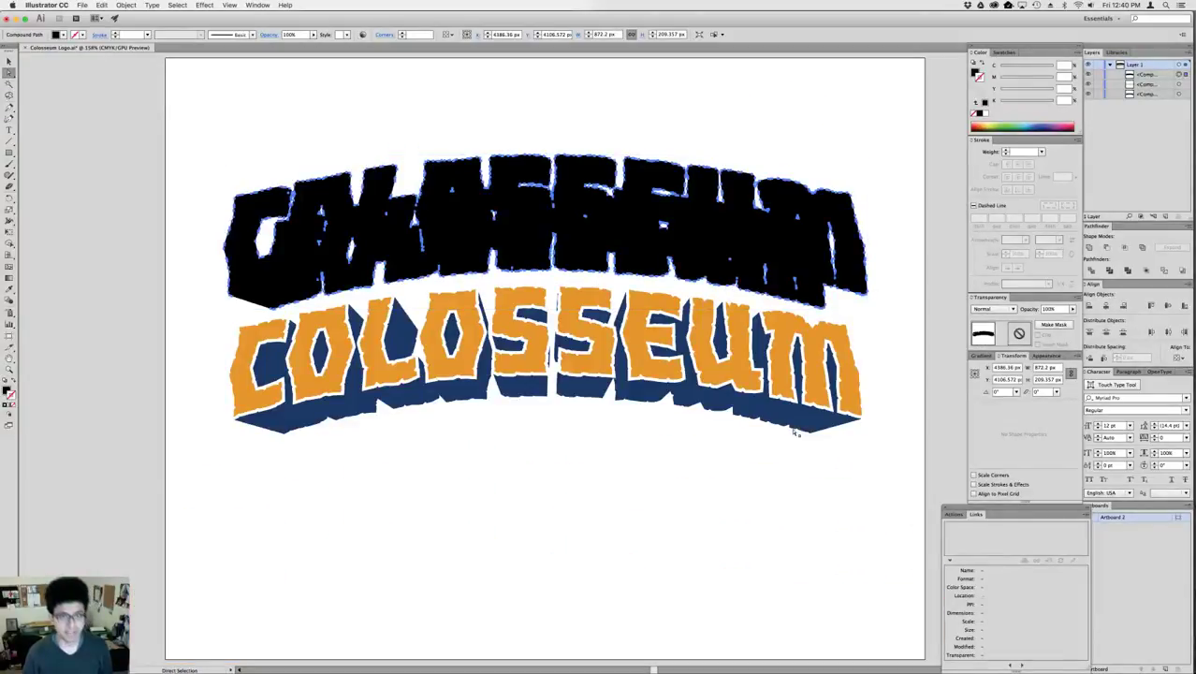
- Try to delete the anchor points in the notch beneath the black M's outer leg, and undo the deletion
{"action": "left_click", "coordinate": [862, 310]}
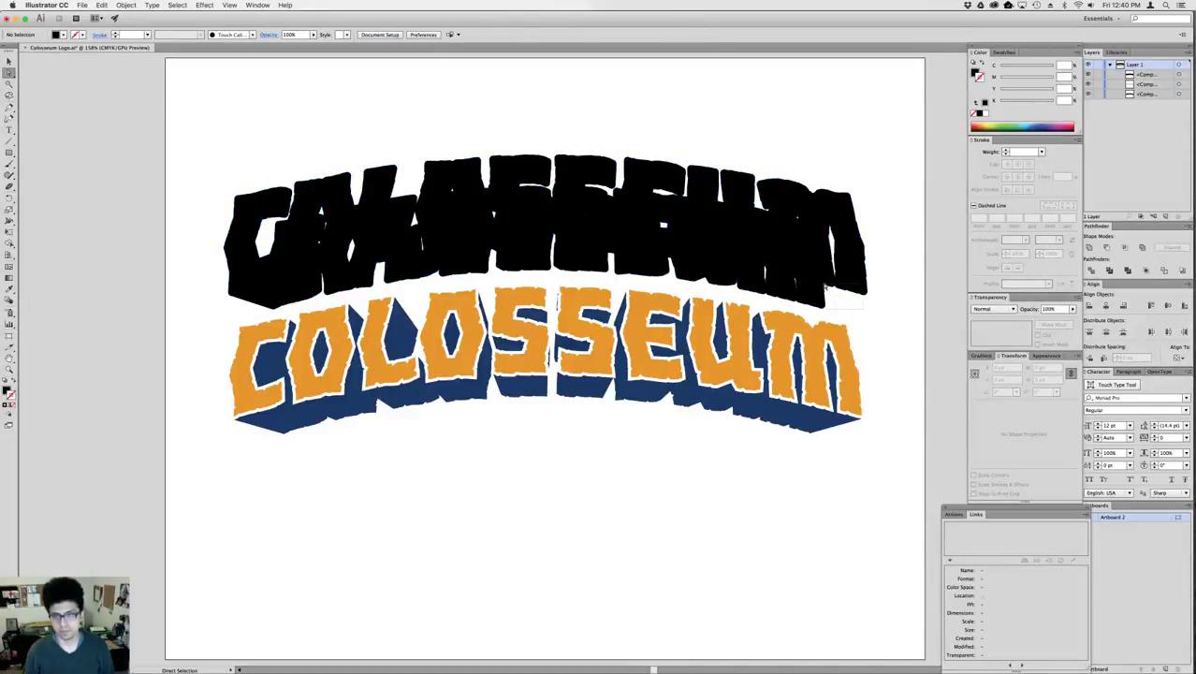
{"action": "left_click", "coordinate": [824, 289]}
{"action": "key", "text": "super+equal"}
{"action": "key", "text": "super+equal"}
{"action": "key", "text": "super+equal"}
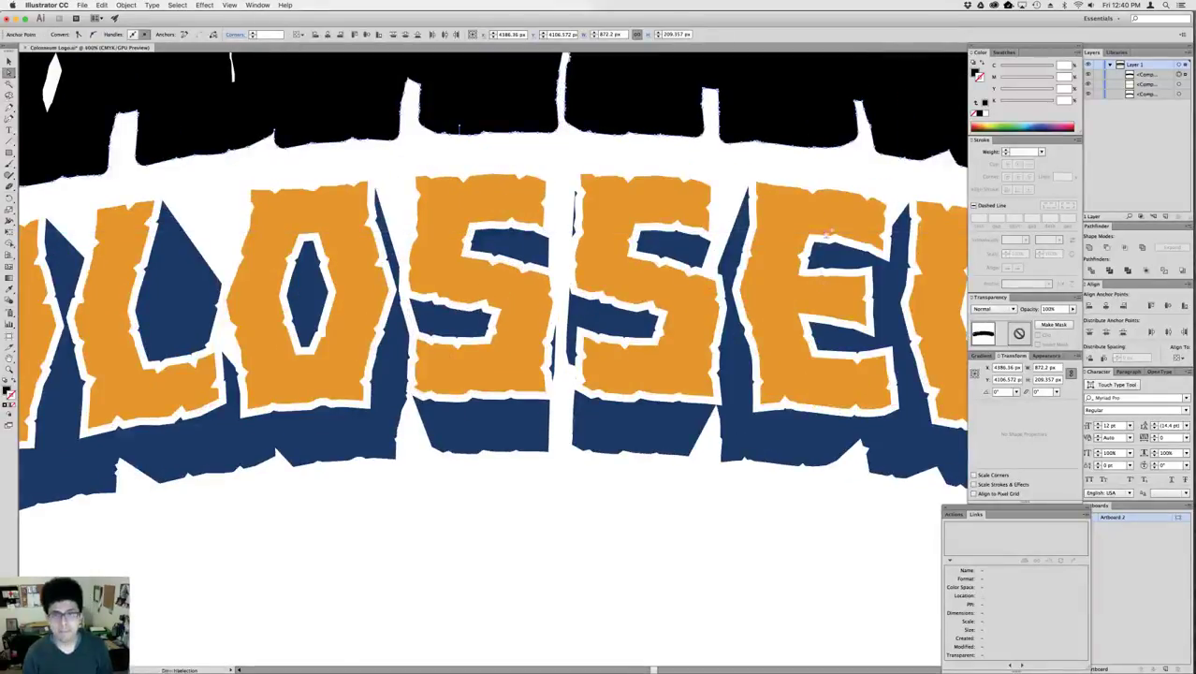
{"action": "left_click_drag", "start_coordinate": [824, 221], "coordinate": [111, 397]}
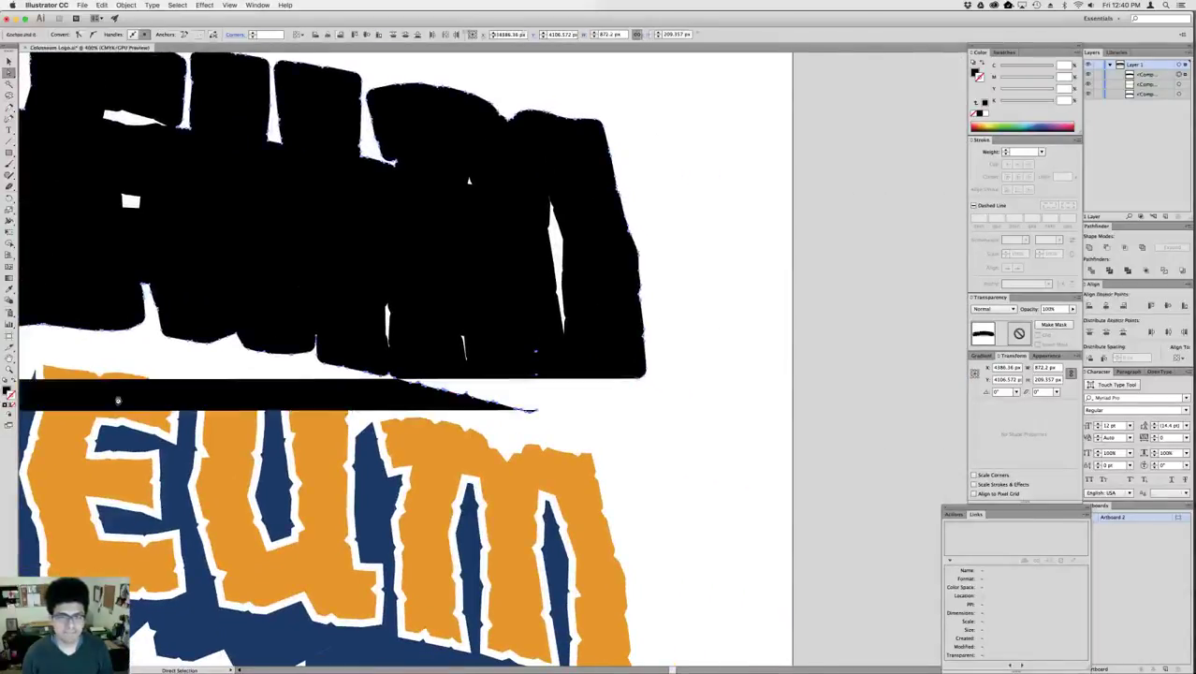
{"action": "key", "text": "a"}
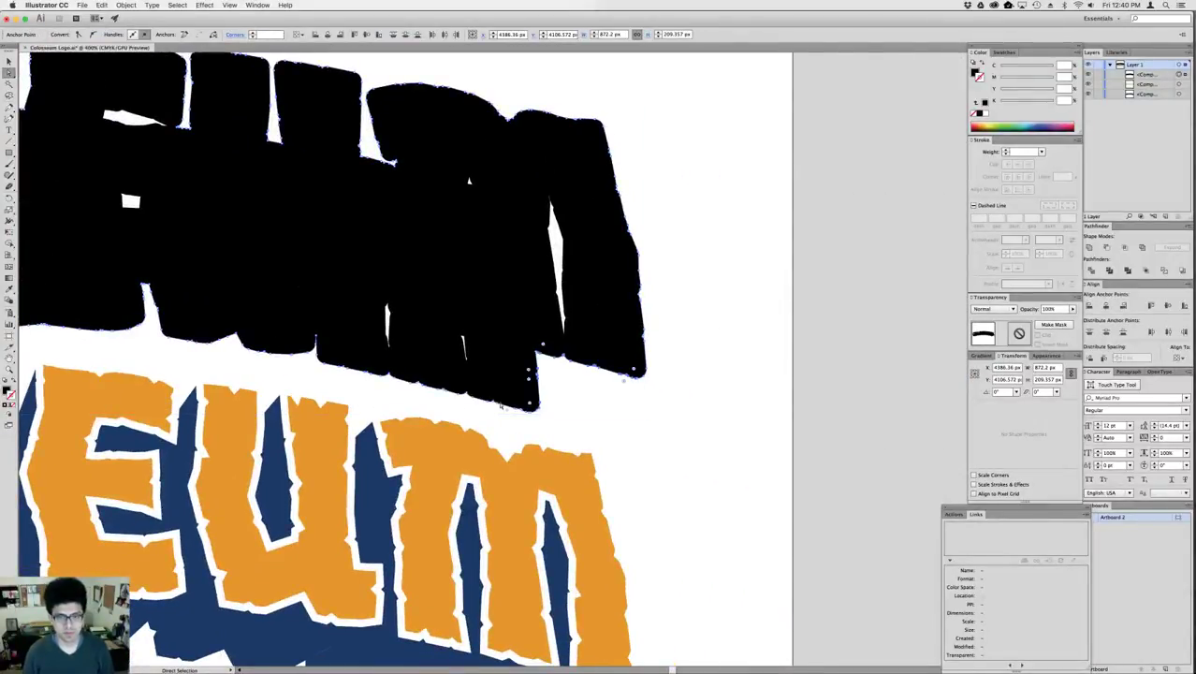
{"action": "left_click_drag", "start_coordinate": [562, 393], "coordinate": [516, 347]}
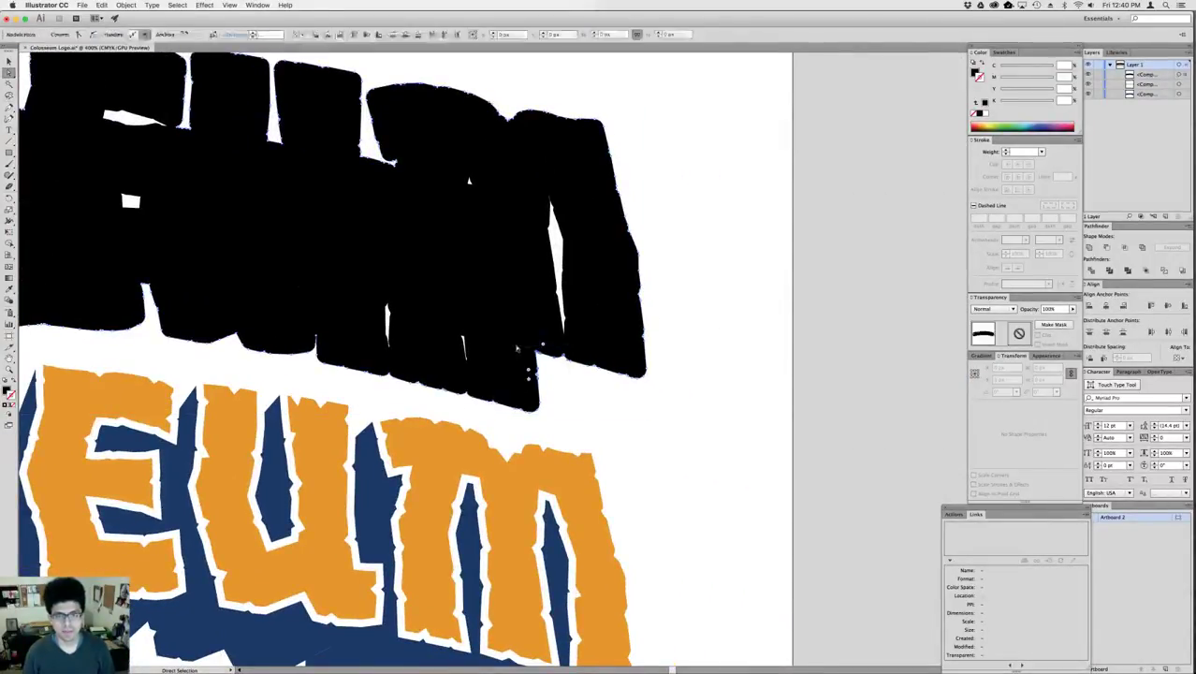
{"action": "key", "text": "Delete"}
{"action": "key", "text": "super+0"}
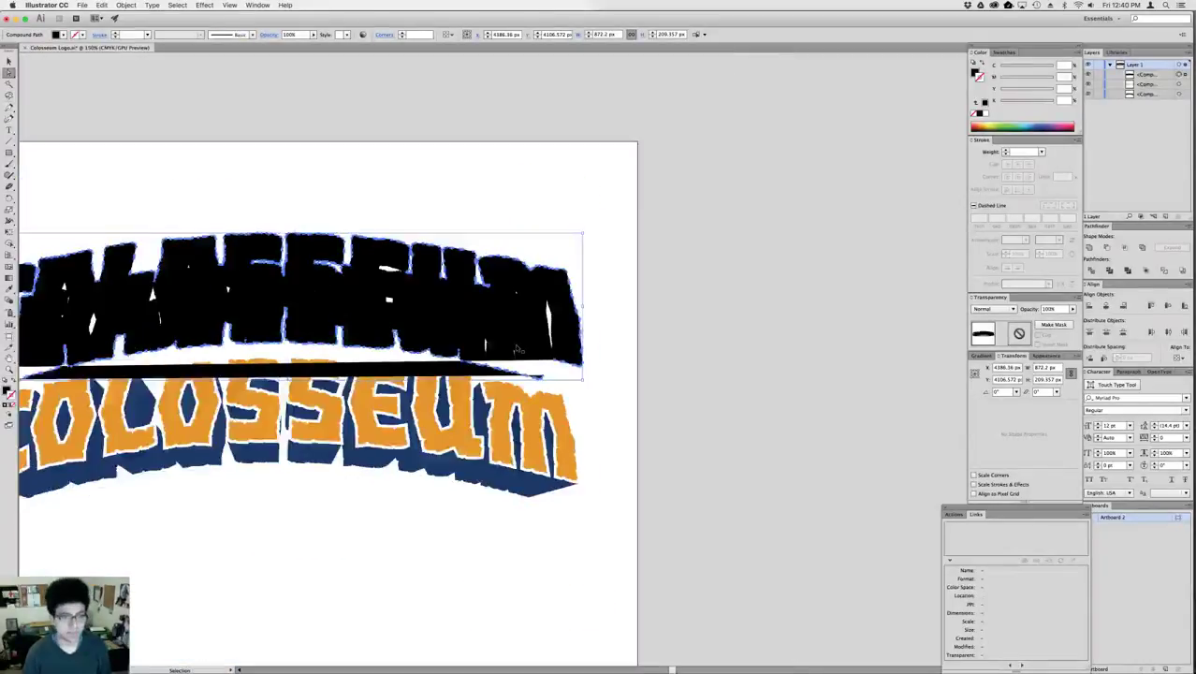
{"action": "key", "text": "super+z"}
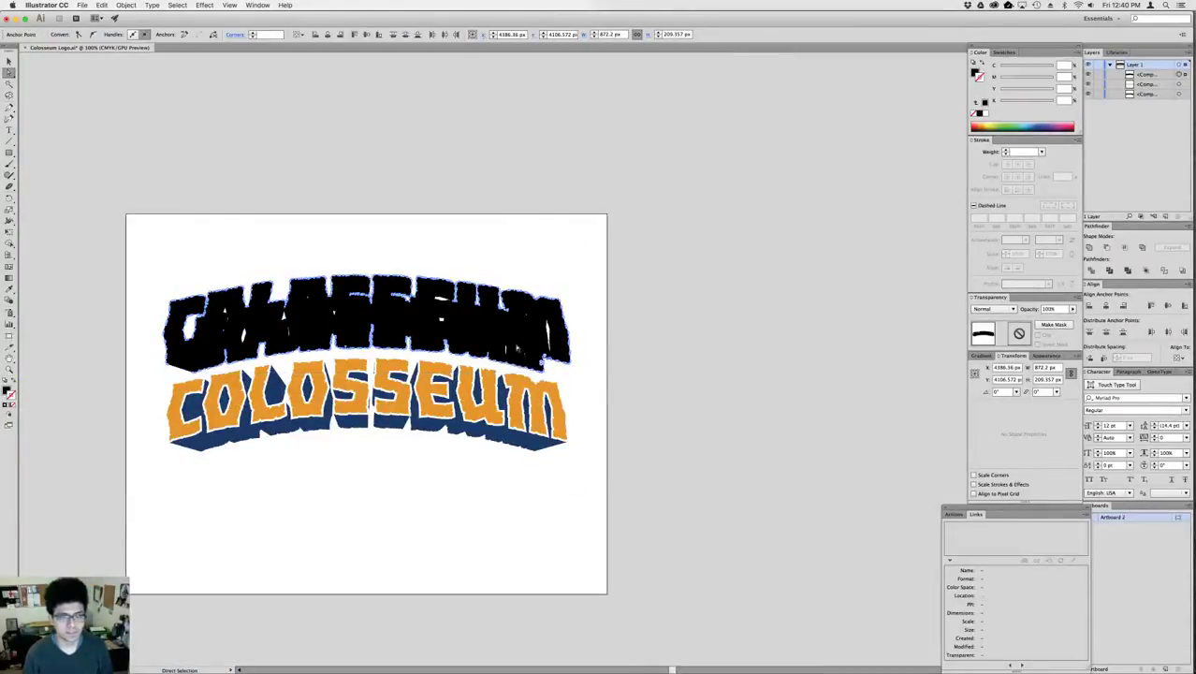
- Close the open edge beneath the black C with a straight Pen segment between its two lower corner anchor points
{"action": "key", "text": "z"}
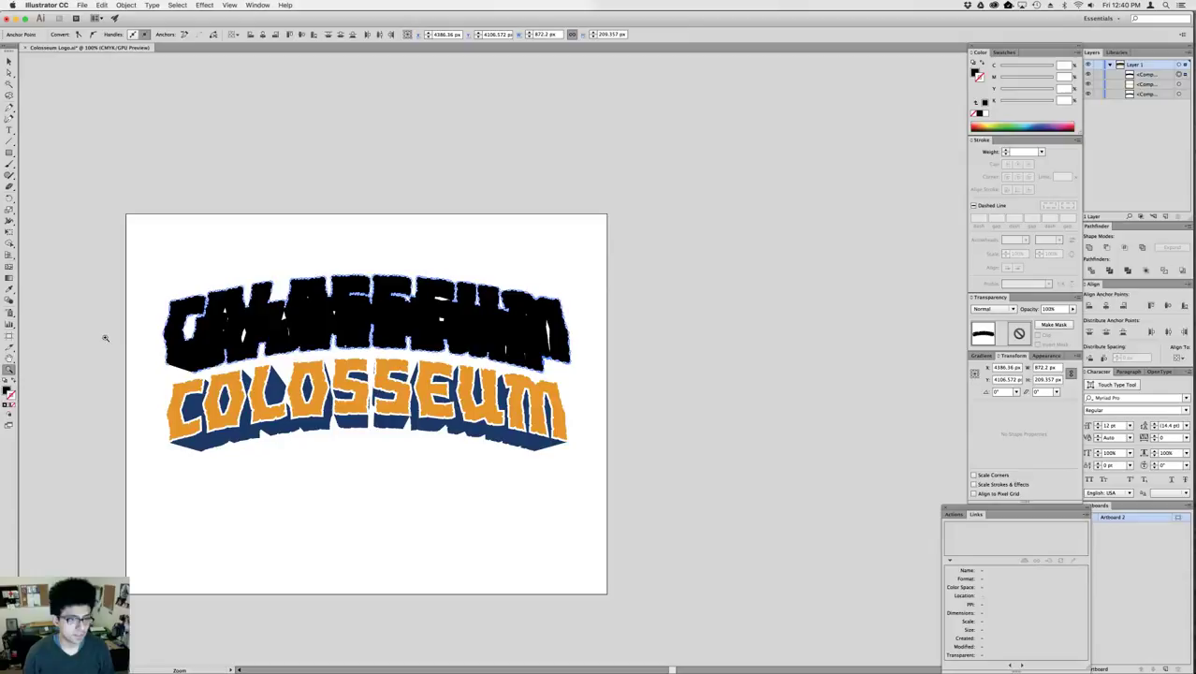
{"action": "left_click", "coordinate": [180, 367]}
{"action": "left_click", "coordinate": [485, 356]}
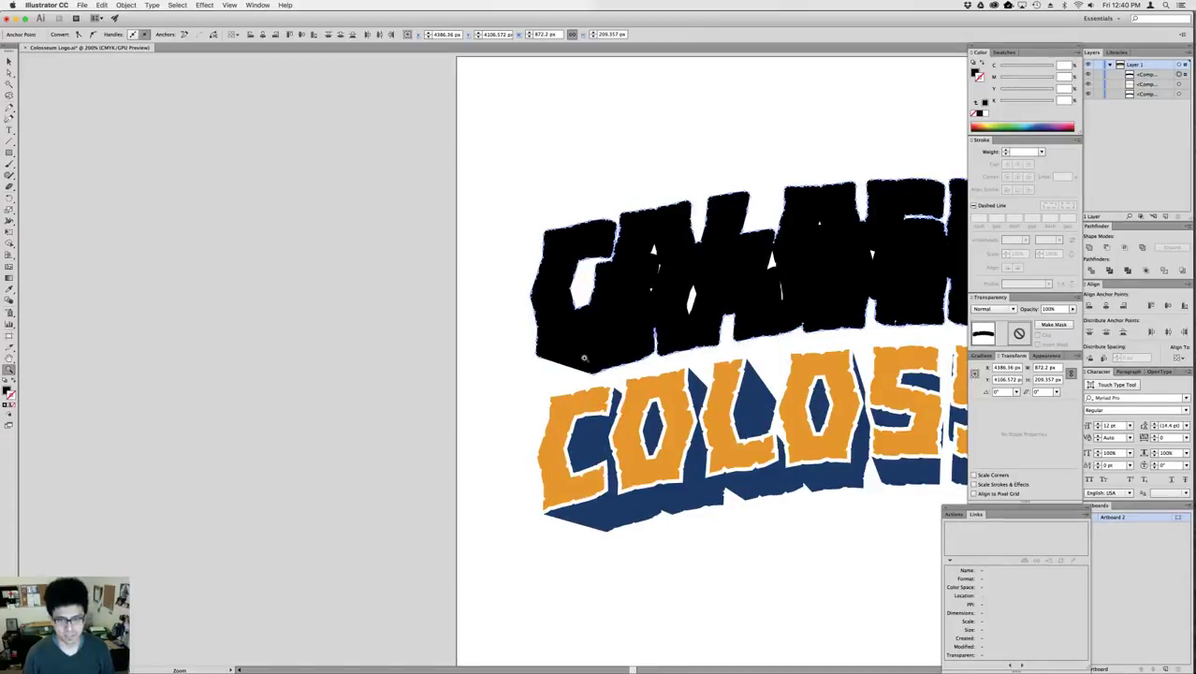
{"action": "left_click", "coordinate": [584, 357]}
{"action": "left_click", "coordinate": [458, 360]}
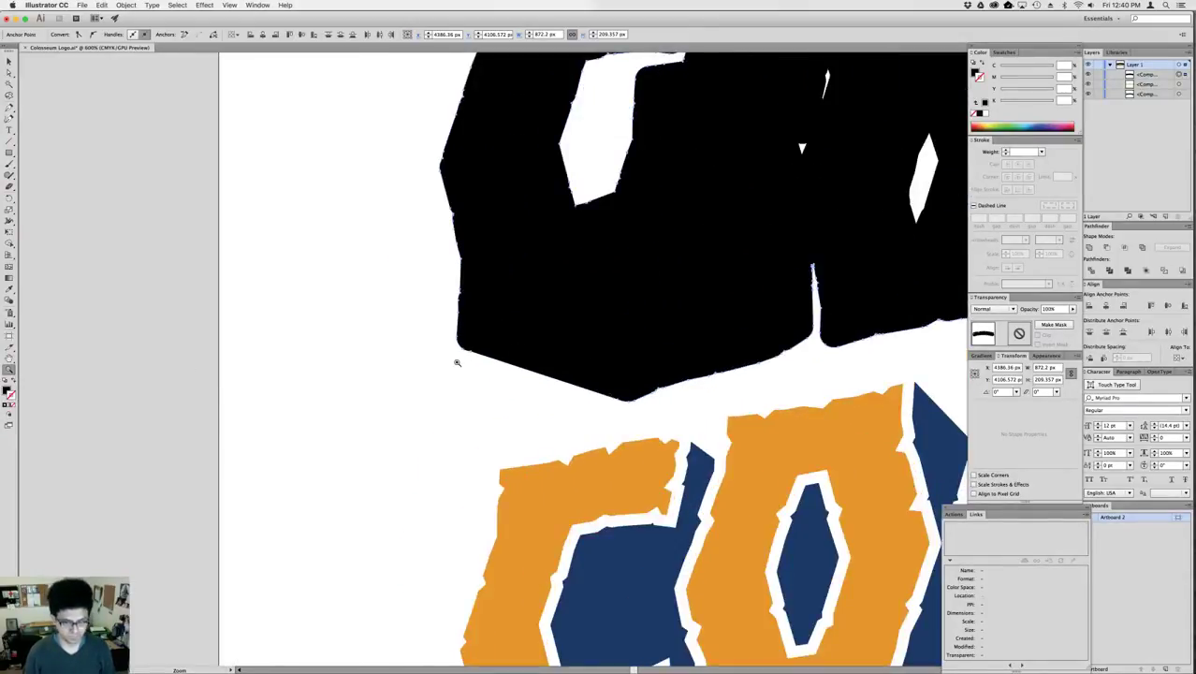
{"action": "key", "text": "p"}
{"action": "left_click", "coordinate": [469, 349]}
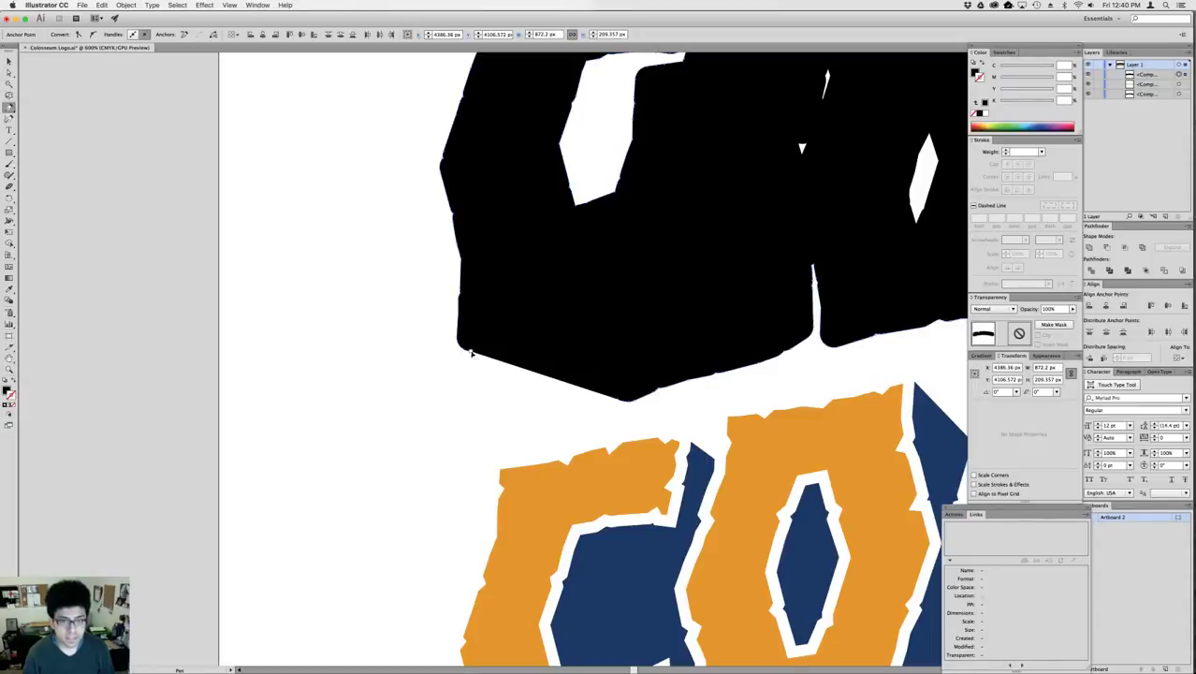
{"action": "left_click", "coordinate": [625, 401]}
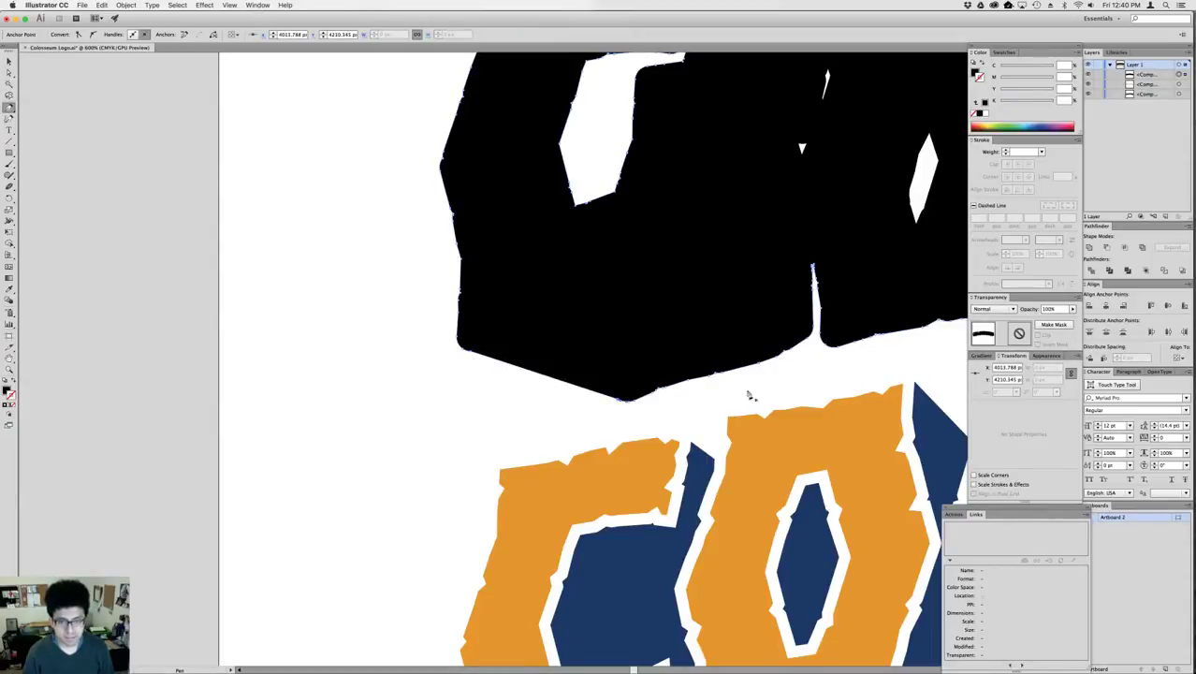
- Delete the anchor points in the notch beneath the black M's outer leg so a straight diagonal edge bridges its lower corners
{"action": "key", "text": "super+minus"}
{"action": "key", "text": "super+minus"}
{"action": "key", "text": "super+minus"}
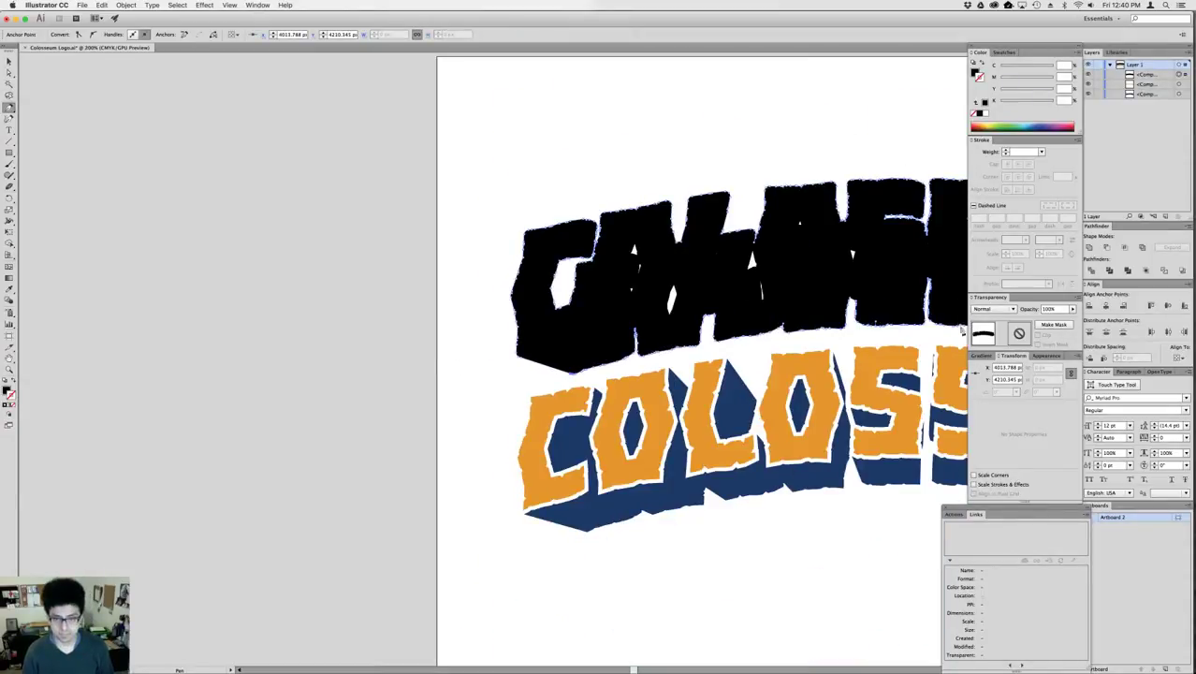
{"action": "left_click_drag", "start_coordinate": [910, 319], "coordinate": [398, 326]}
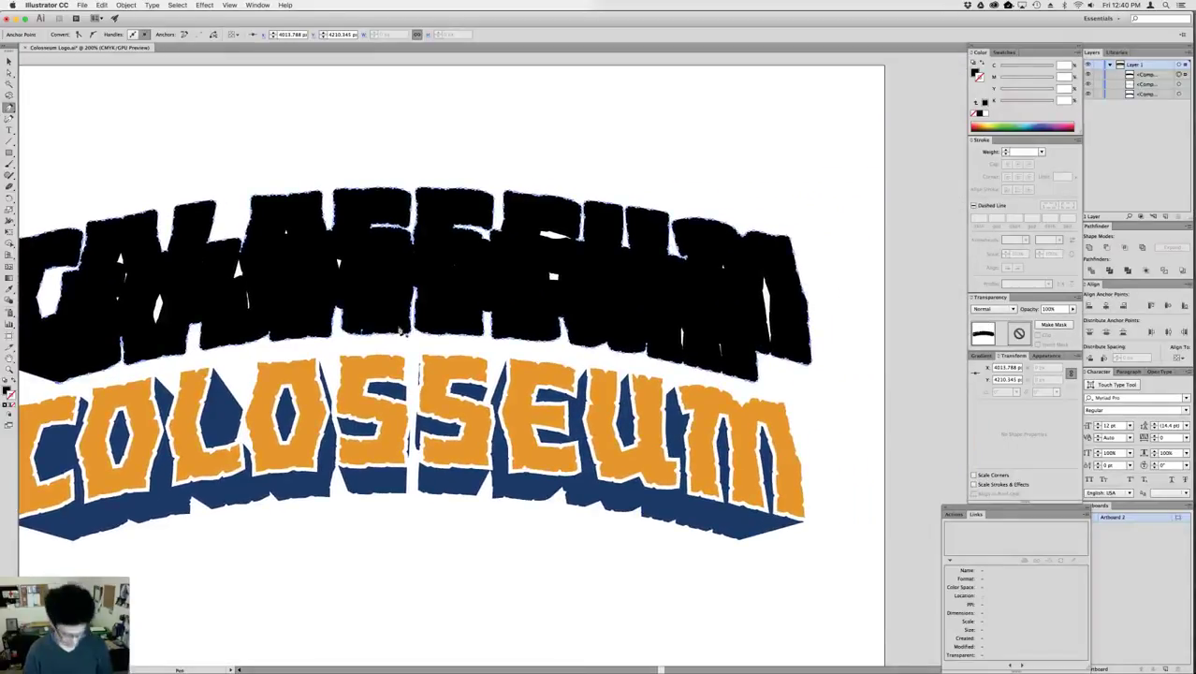
{"action": "left_click", "coordinate": [783, 373]}
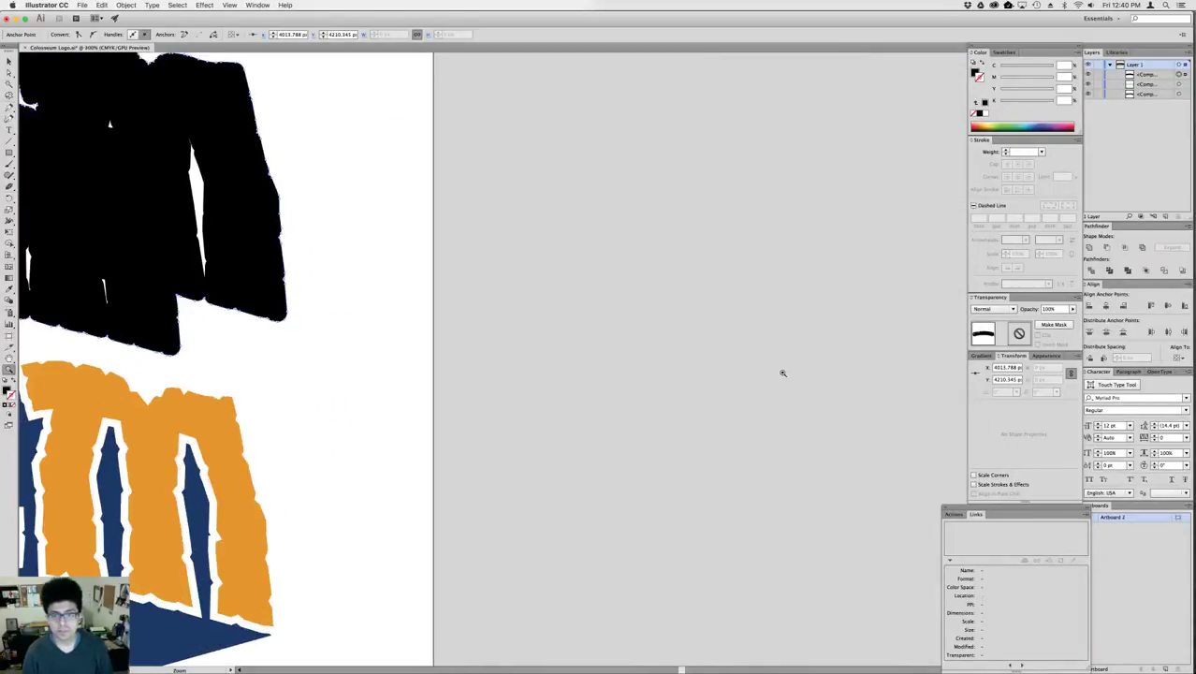
{"action": "left_click", "coordinate": [300, 331]}
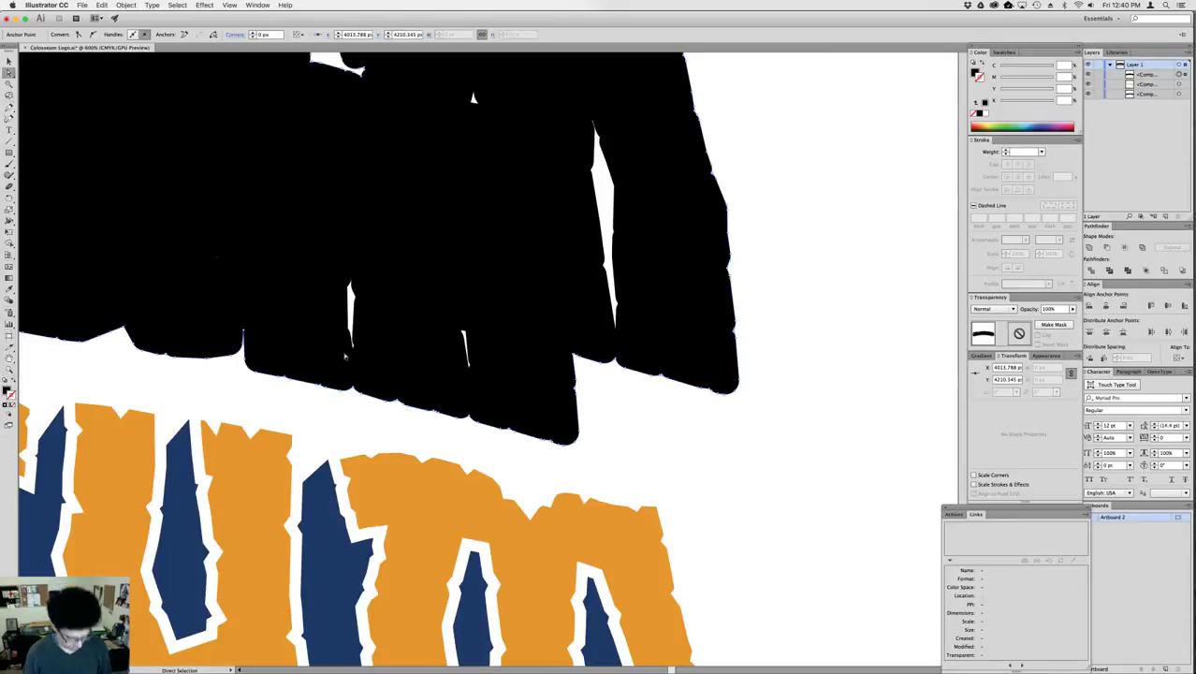
{"action": "left_click_drag", "start_coordinate": [642, 374], "coordinate": [576, 362]}
{"action": "key", "text": "Delete"}
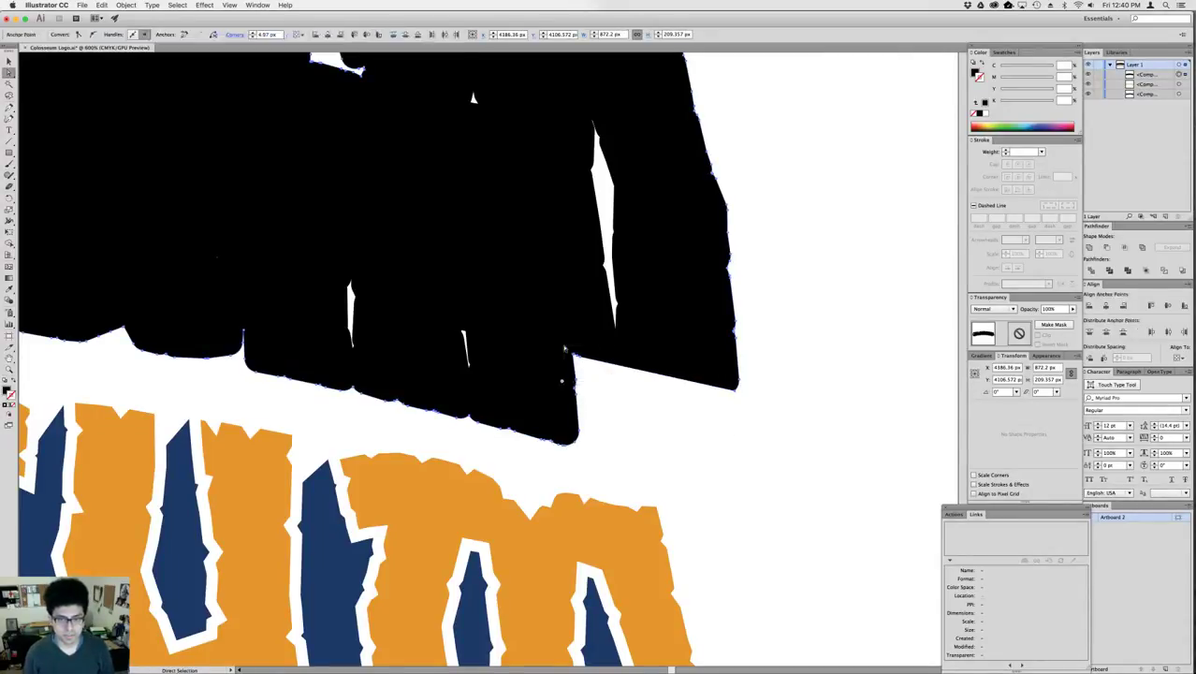
{"action": "key", "text": "Delete"}
{"action": "left_click_drag", "start_coordinate": [597, 412], "coordinate": [559, 378]}
{"action": "key", "text": "Delete"}
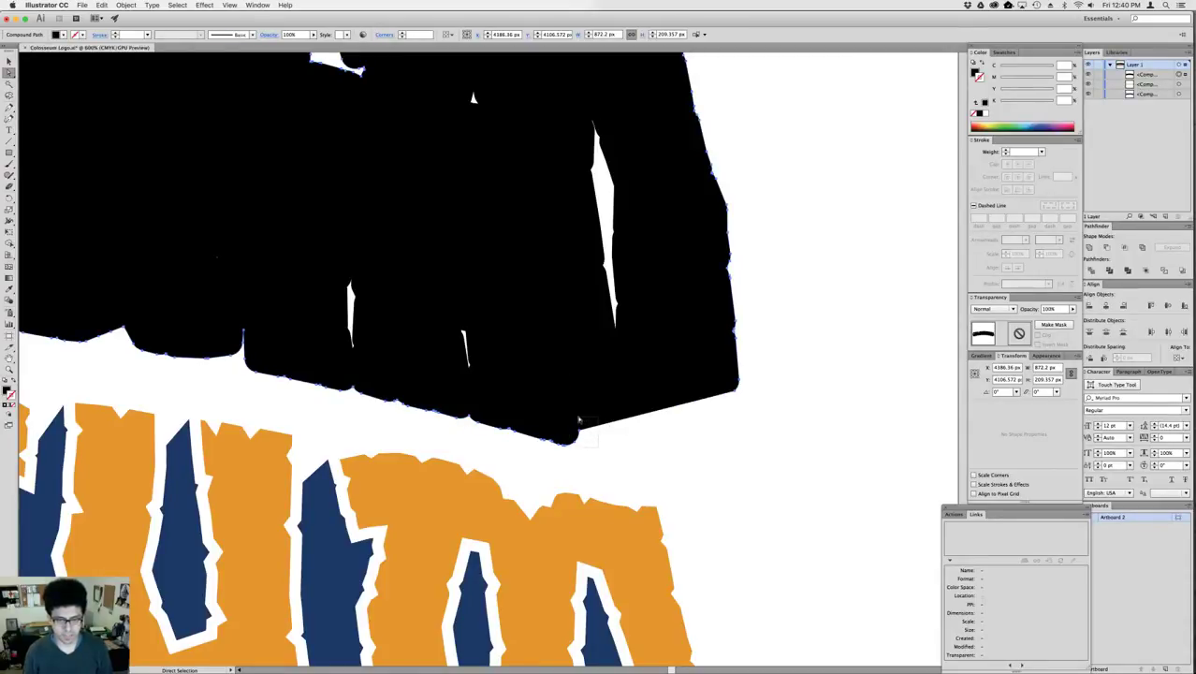
- Remove the leftover rounded corner at the diagonal's lowest point below the M and close the open edge with a straight Pen segment
{"action": "left_click_drag", "start_coordinate": [578, 419], "coordinate": [574, 414]}
{"action": "key", "text": "Delete"}
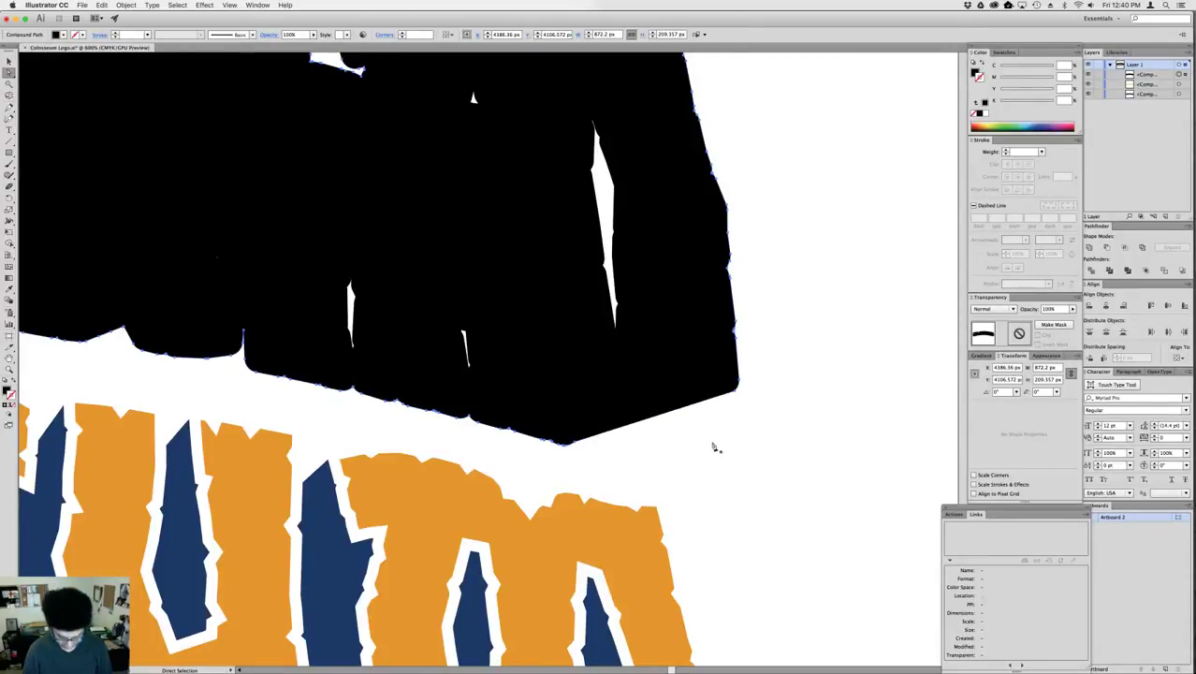
{"action": "key", "text": "p"}
{"action": "left_click", "coordinate": [571, 443]}
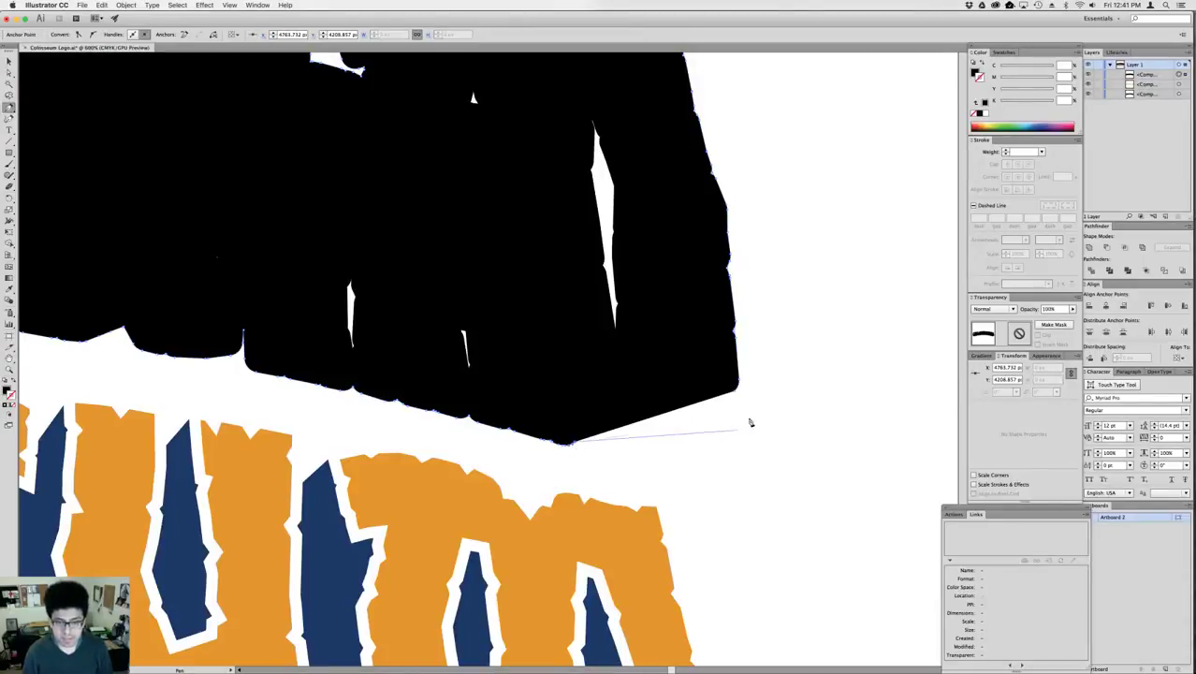
{"action": "left_click", "coordinate": [737, 390]}
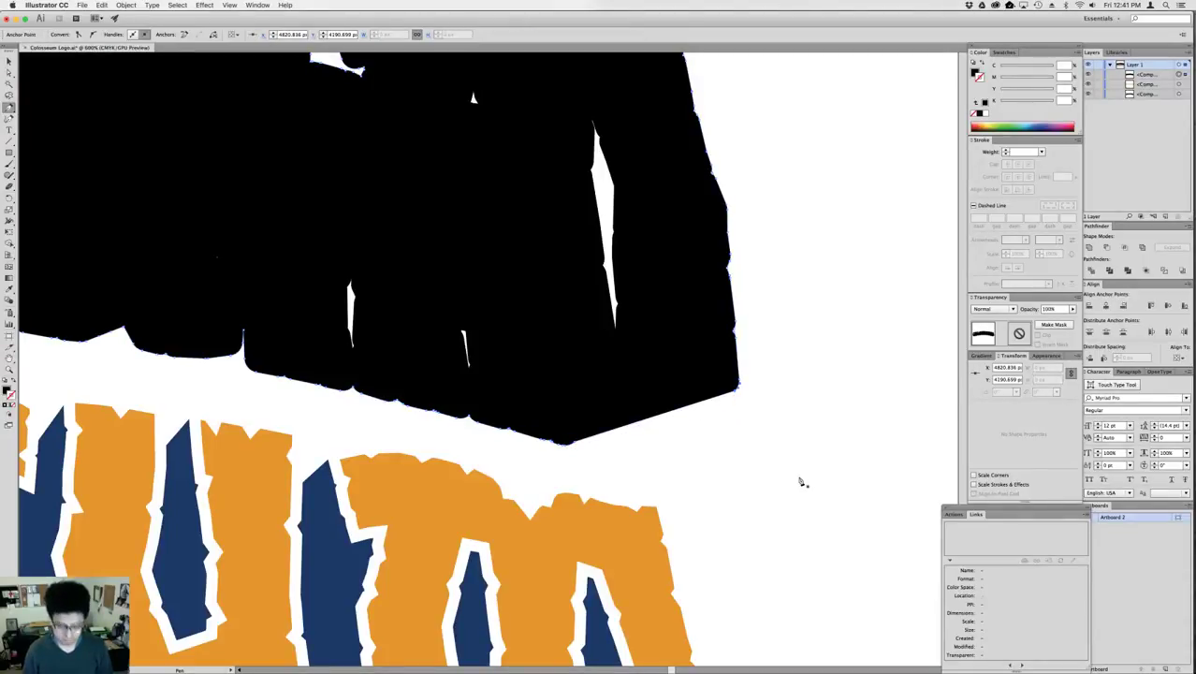
- Paste the copied orange COLOSSEUM lettering in front of the black shadow shape and clear the selection
{"action": "key", "text": "super+0"}
{"action": "key", "text": "v"}
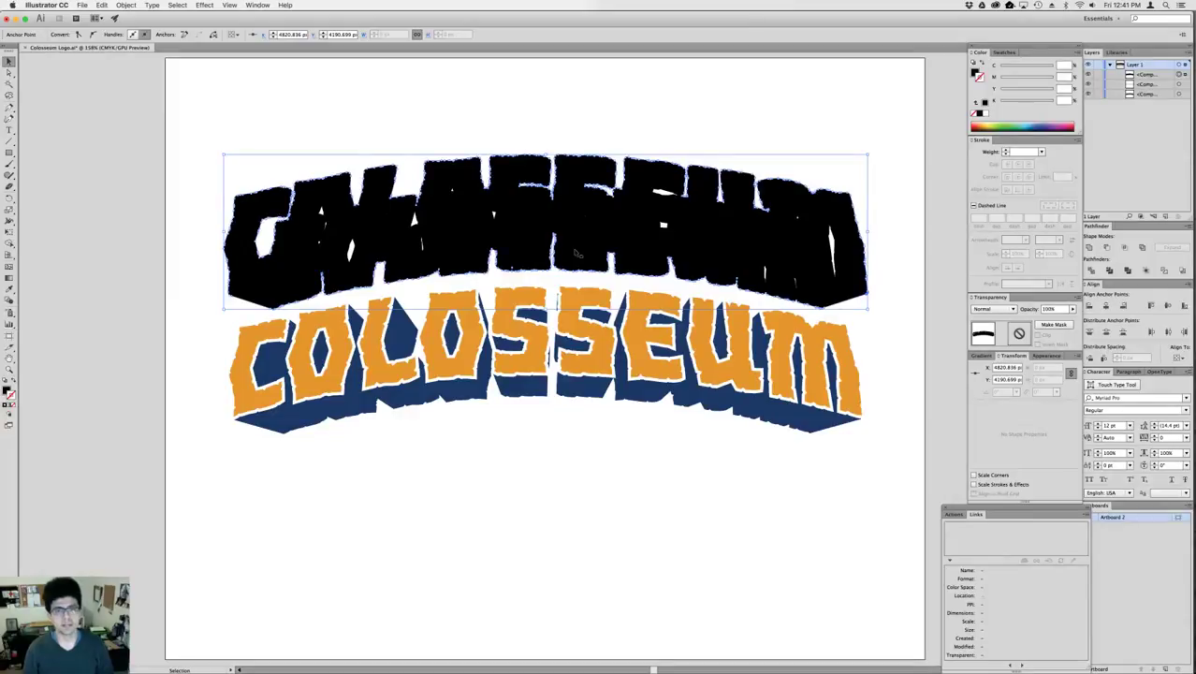
{"action": "left_click", "coordinate": [575, 252]}
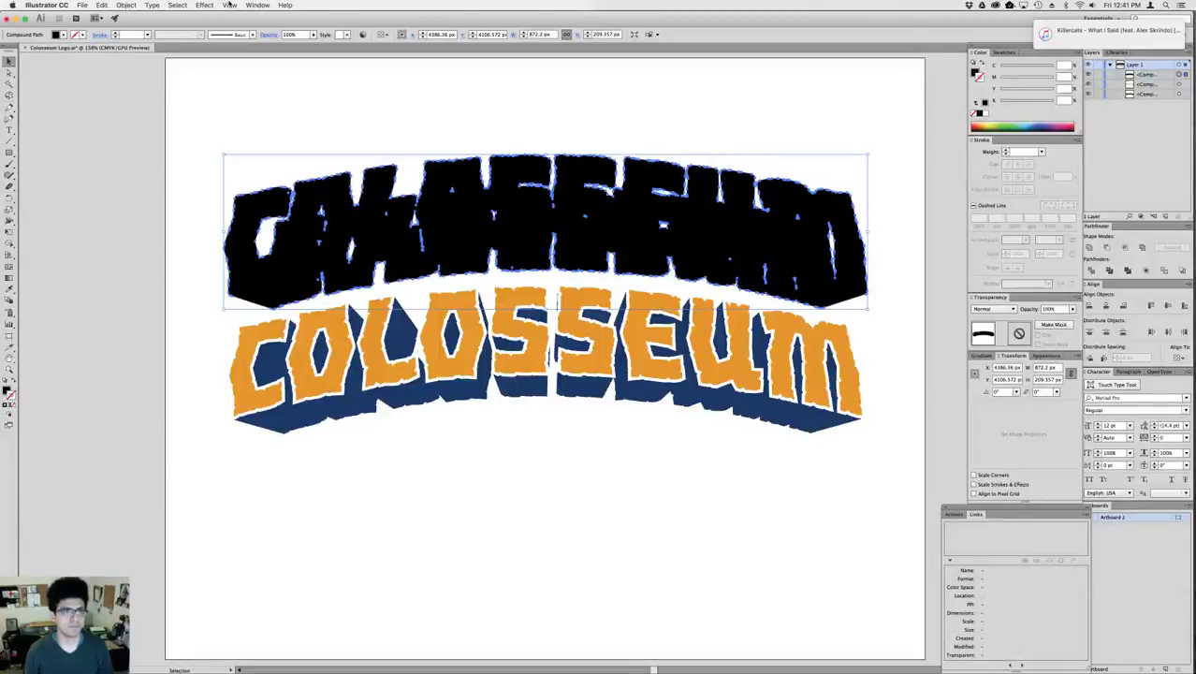
{"action": "left_click", "coordinate": [229, 4]}
{"action": "mouse_move", "coordinate": [102, 5]}
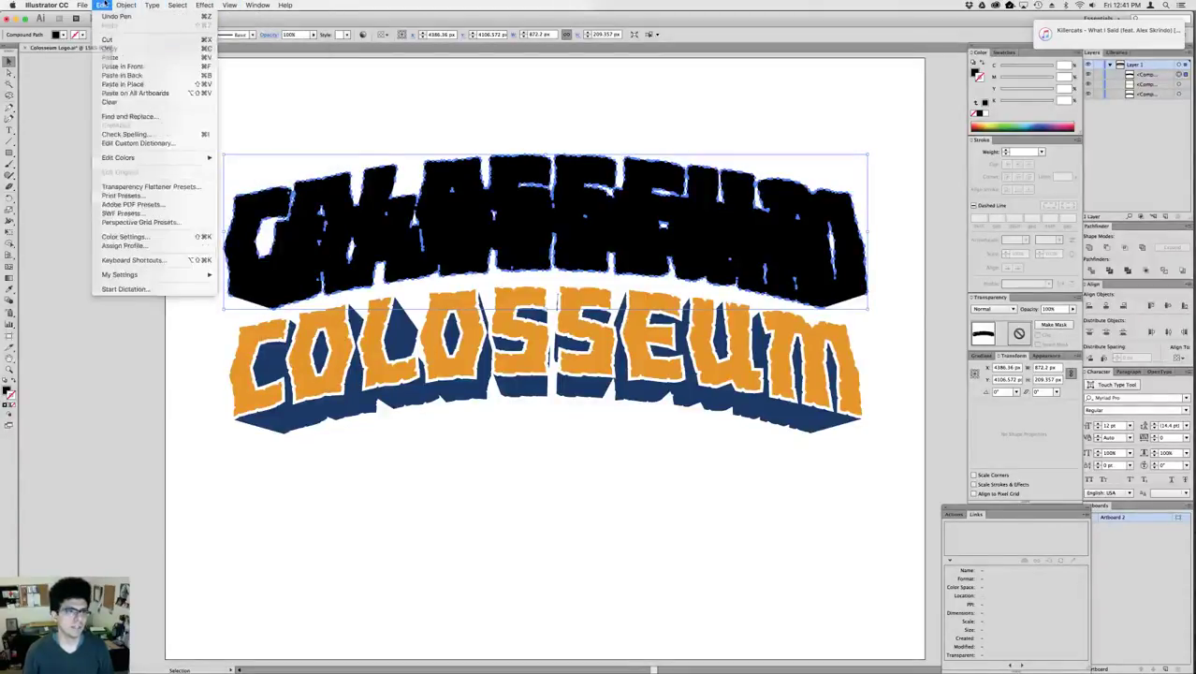
{"action": "left_click", "coordinate": [121, 67]}
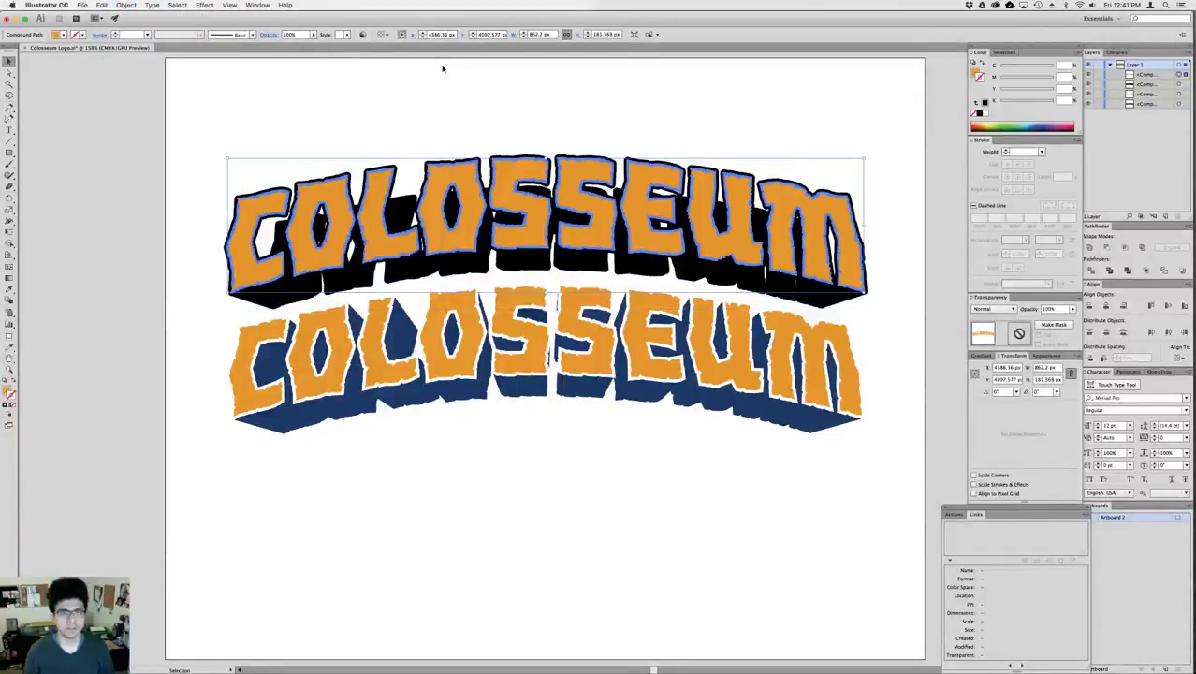
{"action": "left_click", "coordinate": [479, 143]}
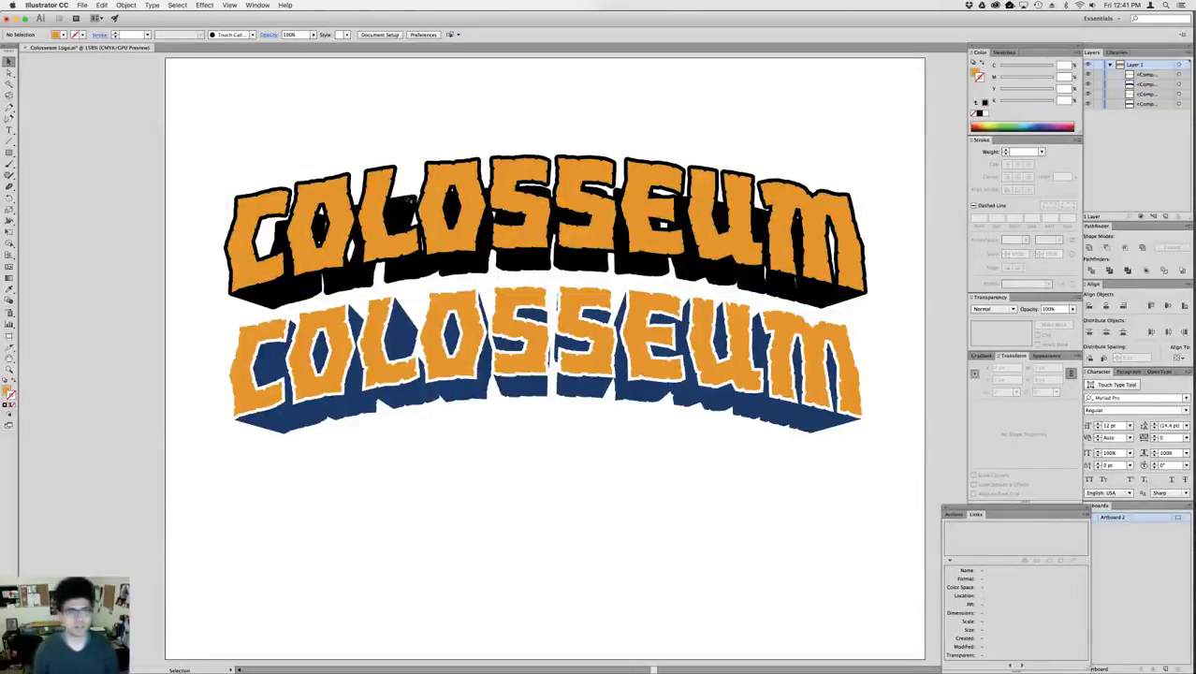
- Examine how the black shadow surrounds the orange lettering, close up around the L, O and S and along the lower edge
{"action": "left_click", "coordinate": [402, 206]}
{"action": "left_click", "coordinate": [419, 124]}
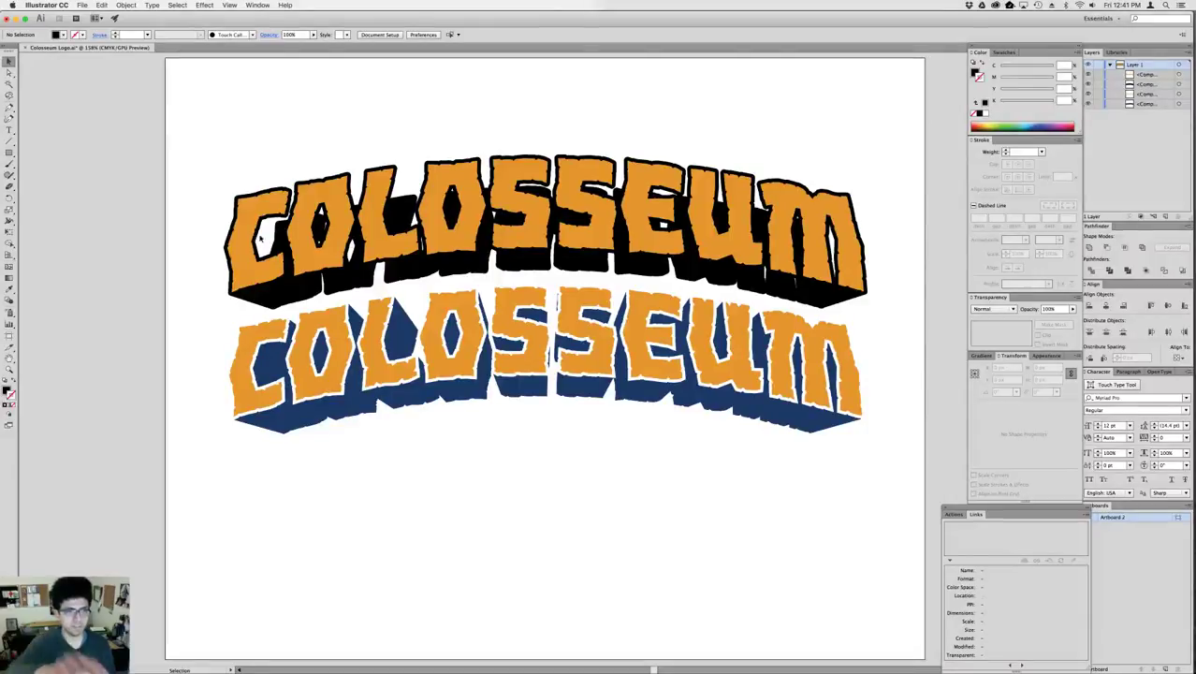
{"action": "scroll", "coordinate": [266, 239], "scroll_direction": "up", "scroll_amount": 2}
{"action": "key", "text": "z"}
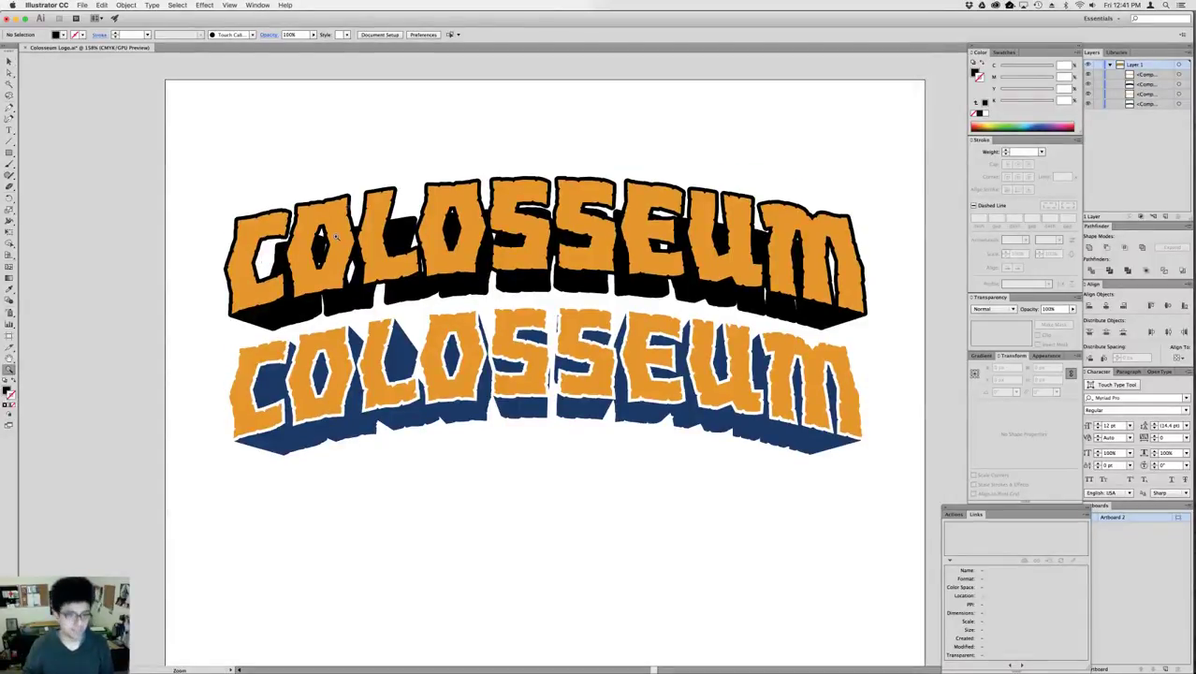
{"action": "left_click_drag", "start_coordinate": [406, 216], "coordinate": [534, 250]}
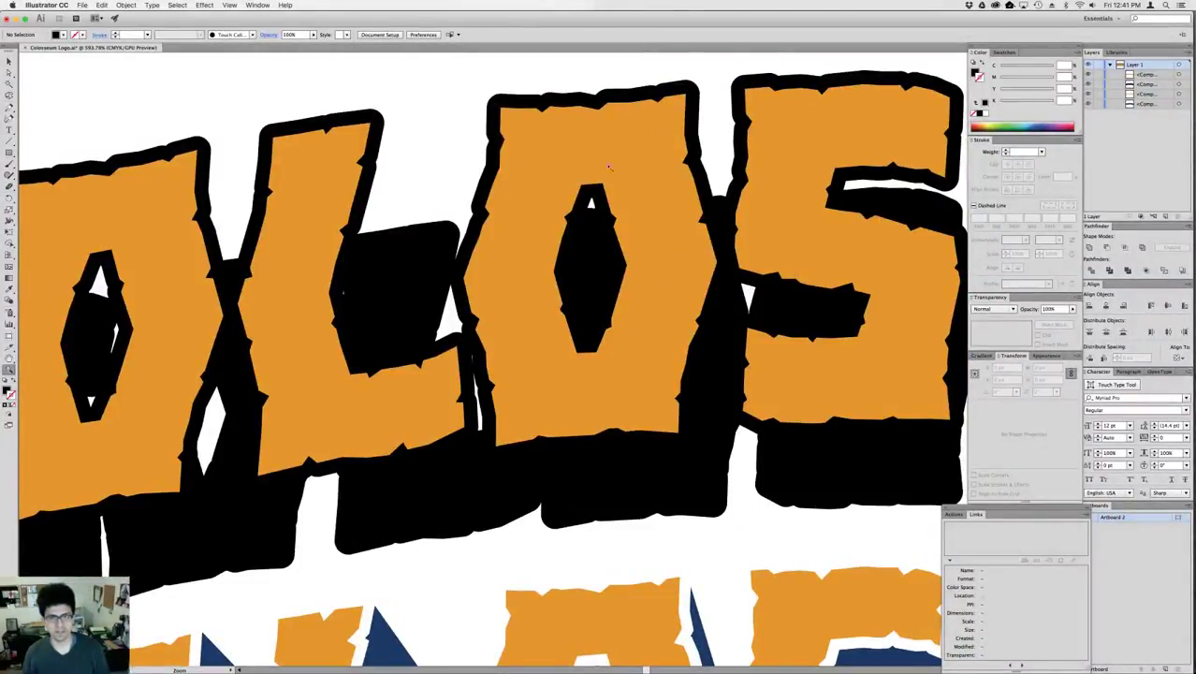
{"action": "scroll", "coordinate": [550, 402], "scroll_direction": "down", "scroll_amount": 4}
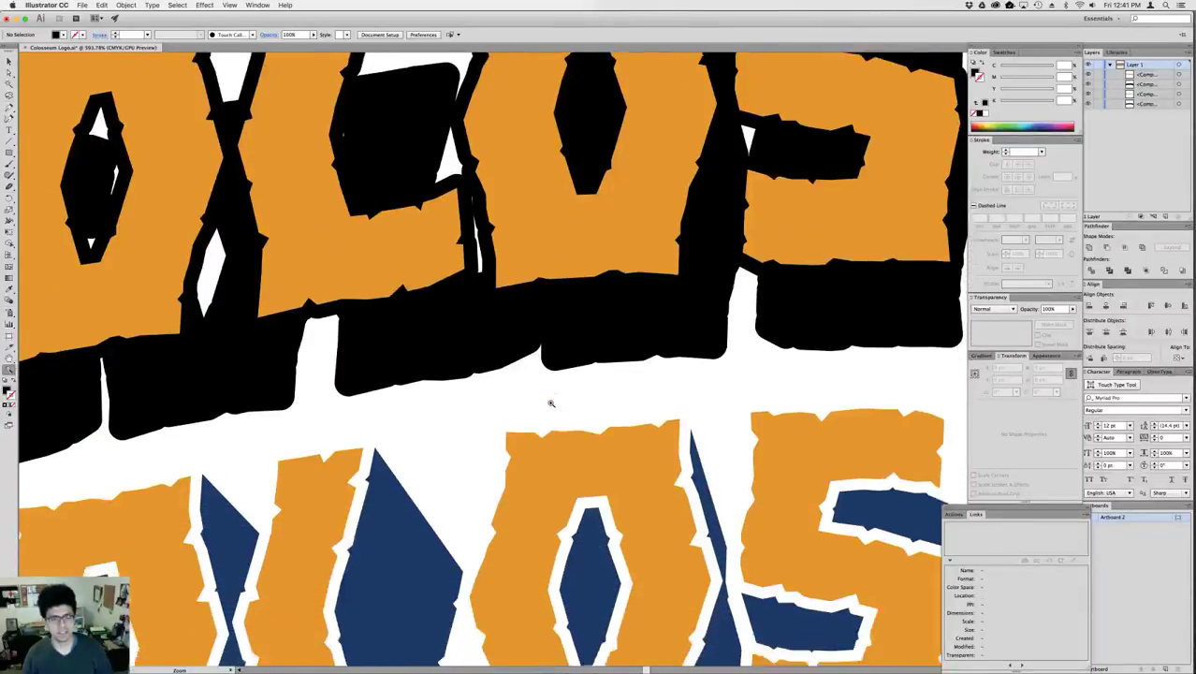
{"action": "key", "text": "v"}
{"action": "key", "text": "super+minus"}
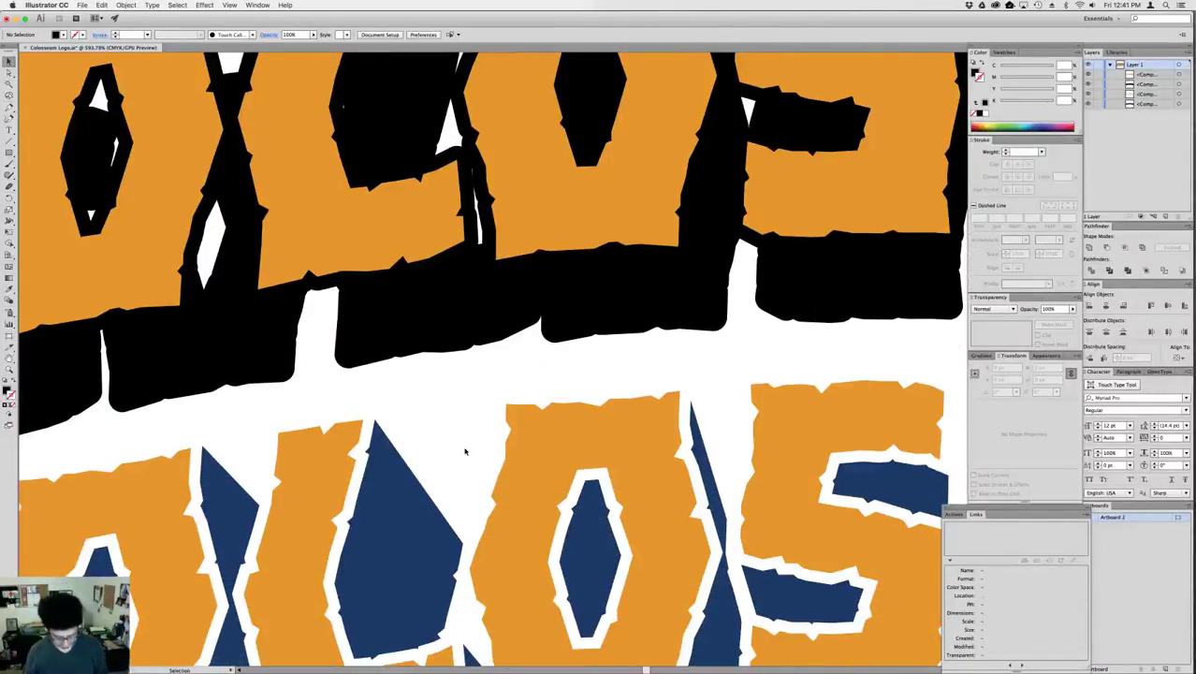
- Delete the upper orange-and-black COLOSSEUM artwork, keeping the orange-and-blue version
{"action": "key", "text": "super+0"}
{"action": "left_click_drag", "start_coordinate": [423, 139], "coordinate": [539, 232]}
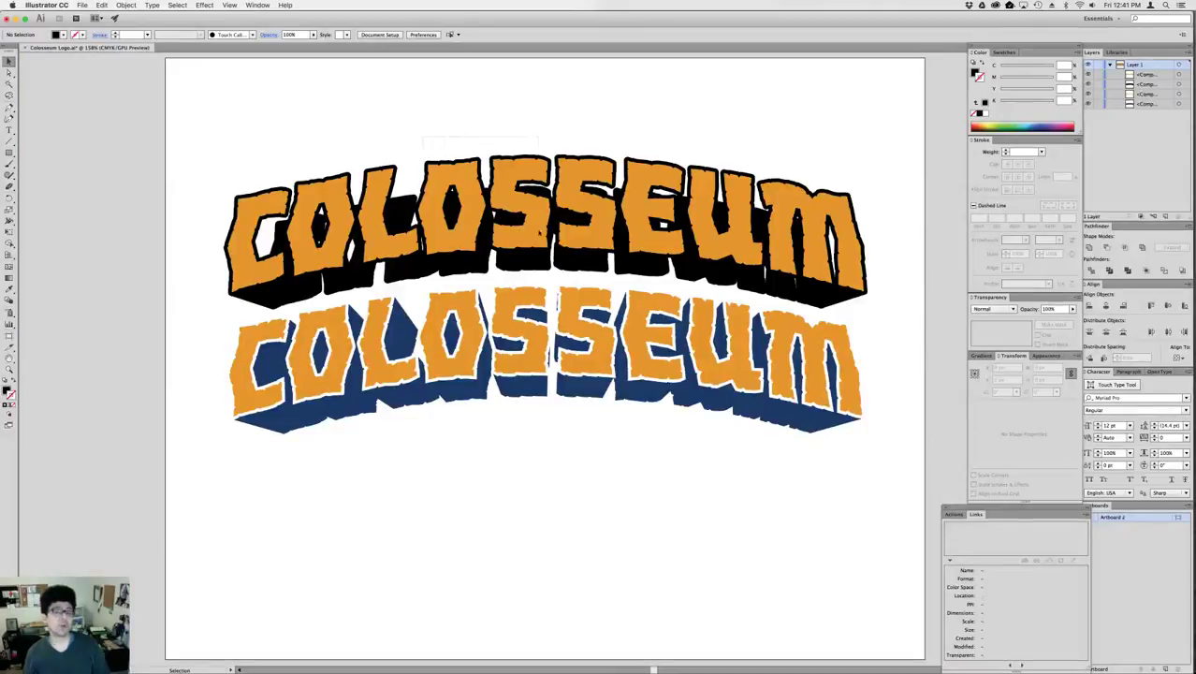
{"action": "left_click_drag", "start_coordinate": [711, 229], "coordinate": [716, 227]}
{"action": "key", "text": "Delete"}
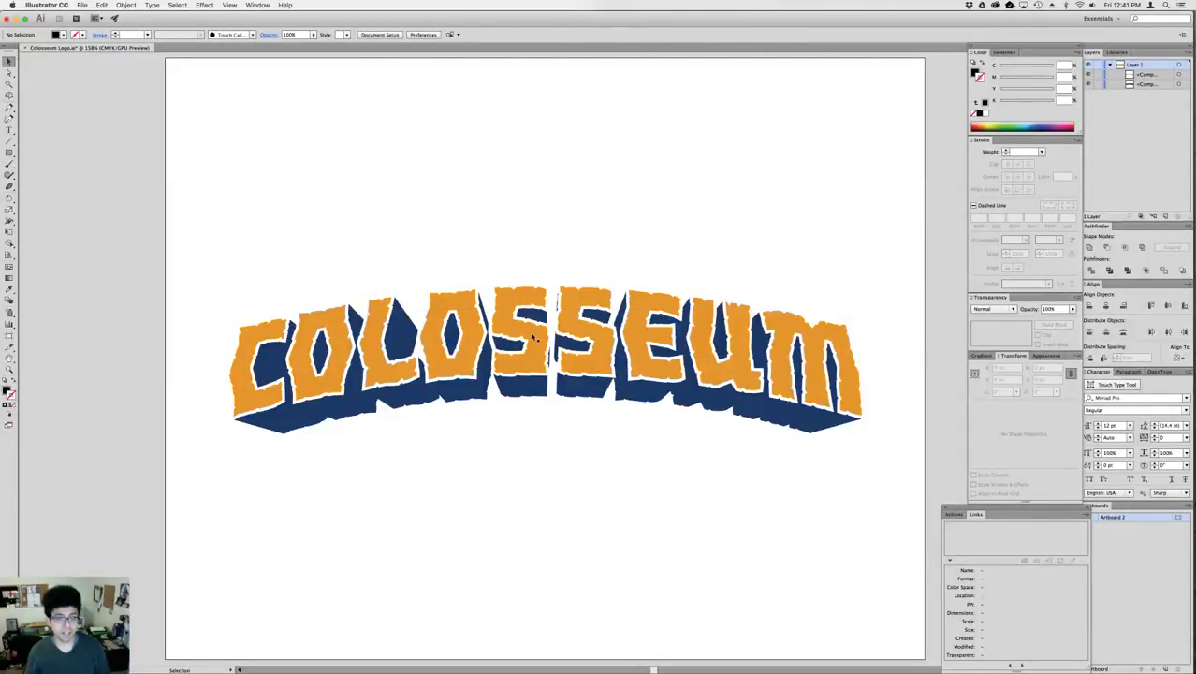
- Copy all of the remaining COLOSSEUM artwork and switch to Photoshop
{"action": "key", "text": "super+a"}
{"action": "key", "text": "super+c"}
{"action": "key", "text": "super+Tab"}
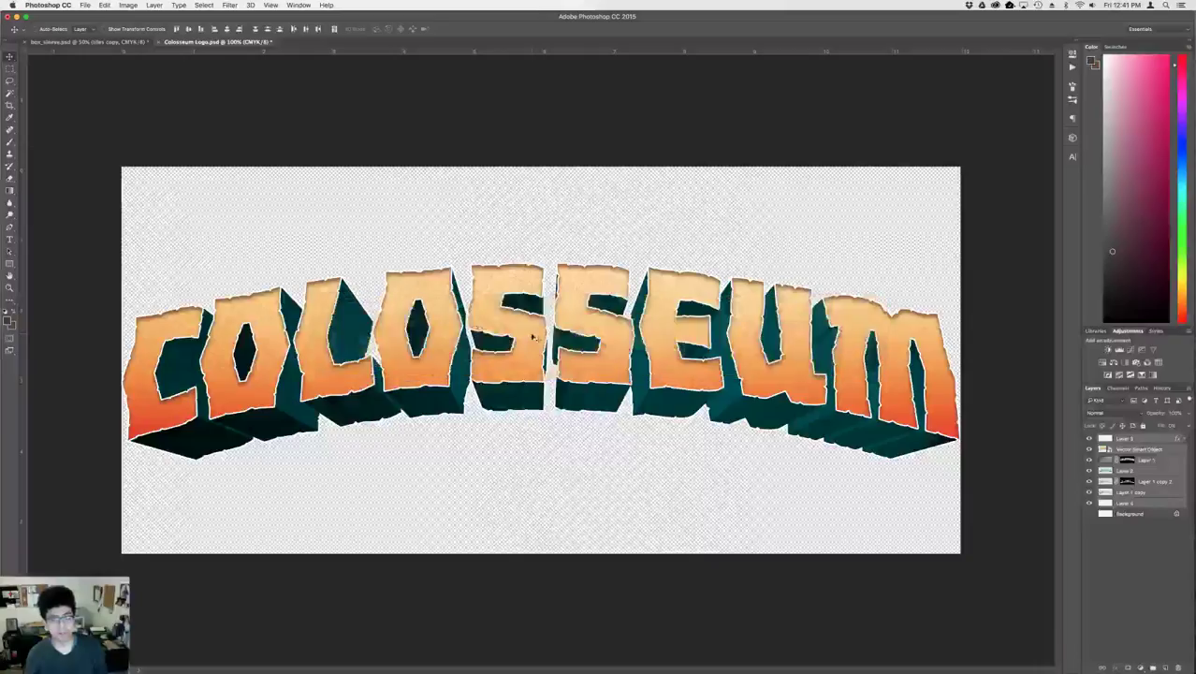
- Hide every layer except the white silhouette on Layer 4, make it the active layer, and toggle its visibility to check it
{"action": "left_click_drag", "start_coordinate": [1090, 439], "coordinate": [1089, 503]}
{"action": "left_click", "coordinate": [1089, 504]}
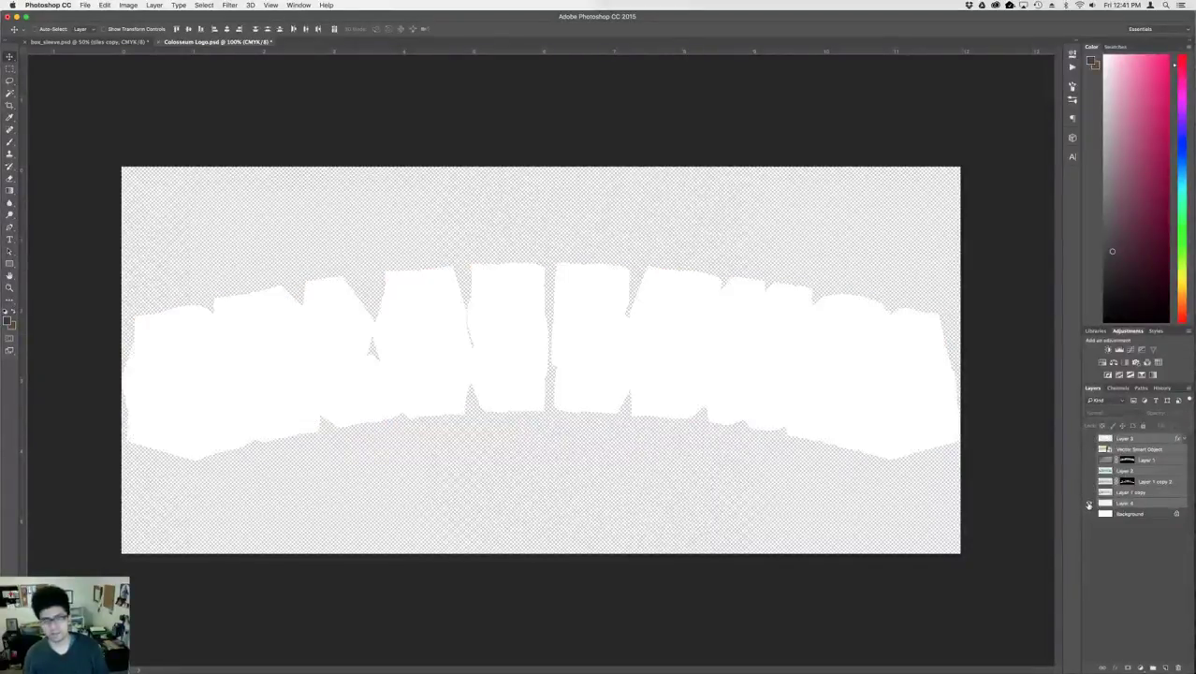
{"action": "left_click", "coordinate": [1145, 504]}
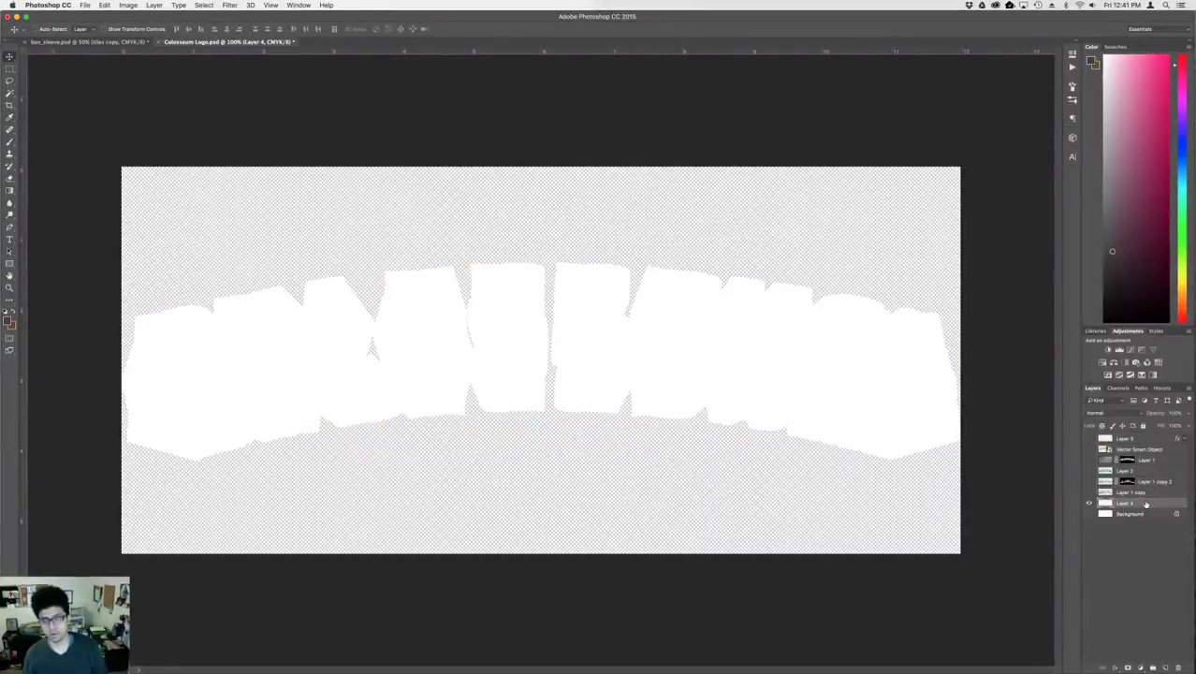
{"action": "left_click", "coordinate": [1090, 504]}
{"action": "left_click", "coordinate": [1089, 505]}
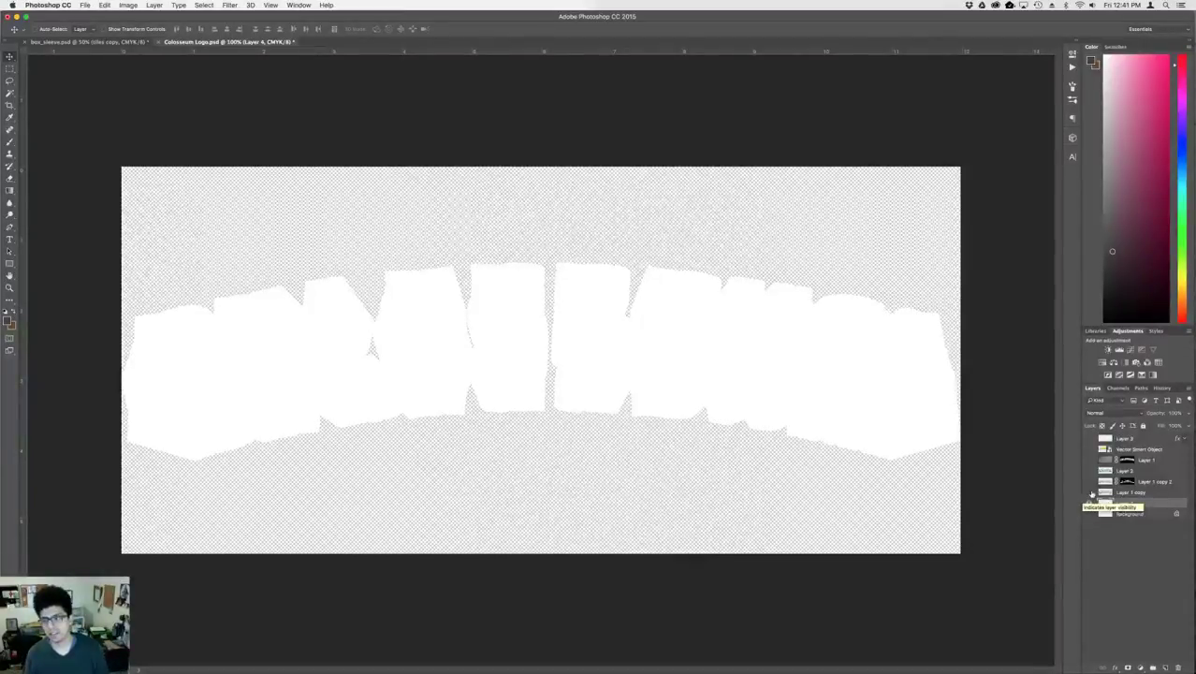
- Show the textured grey shadow on Layer 1 copy, make it the active layer, and toggle its visibility to compare
{"action": "left_click", "coordinate": [1089, 492]}
{"action": "left_click", "coordinate": [1143, 493]}
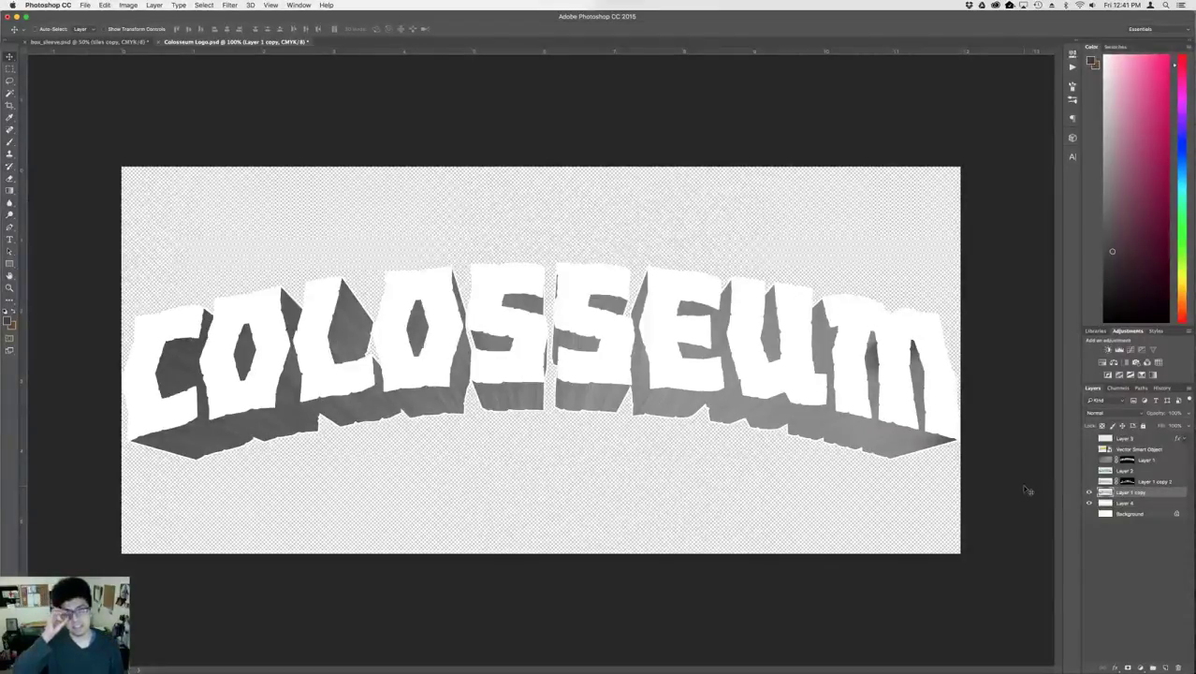
{"action": "left_click", "coordinate": [1088, 492]}
{"action": "left_click", "coordinate": [1088, 492]}
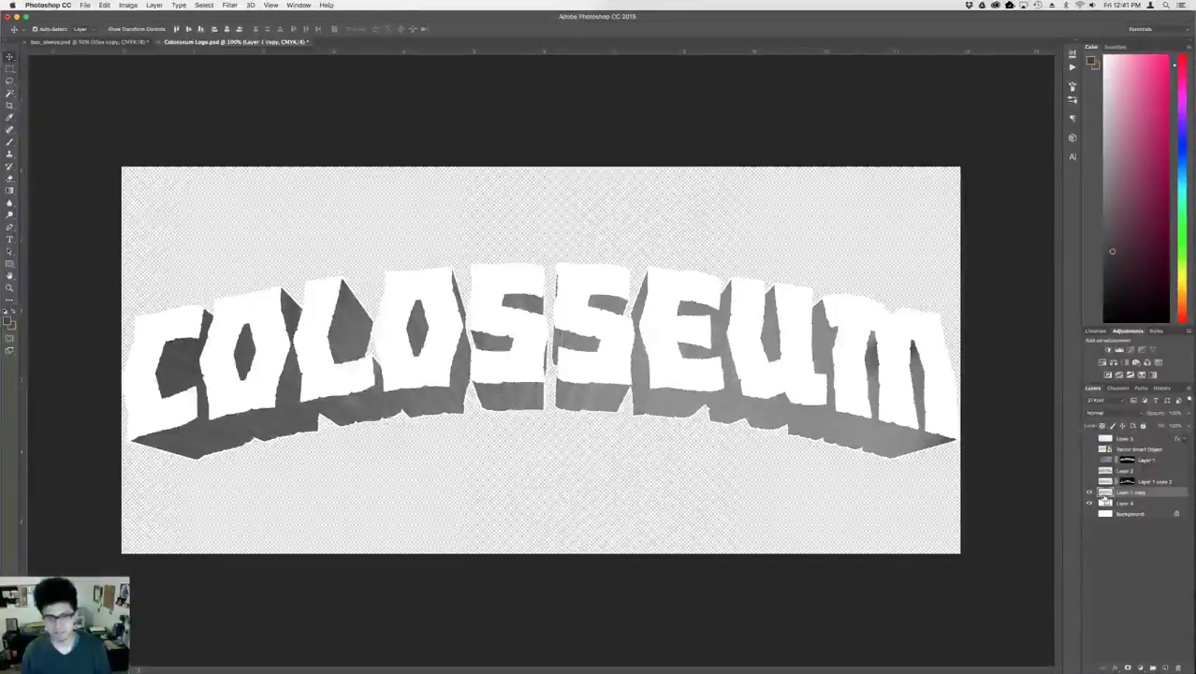
- Try filling the visible pixels of Layer 1 copy with the dark foreground colour, and undo the fill
{"action": "key", "text": "super+equal"}
{"action": "key", "text": "super+equal"}
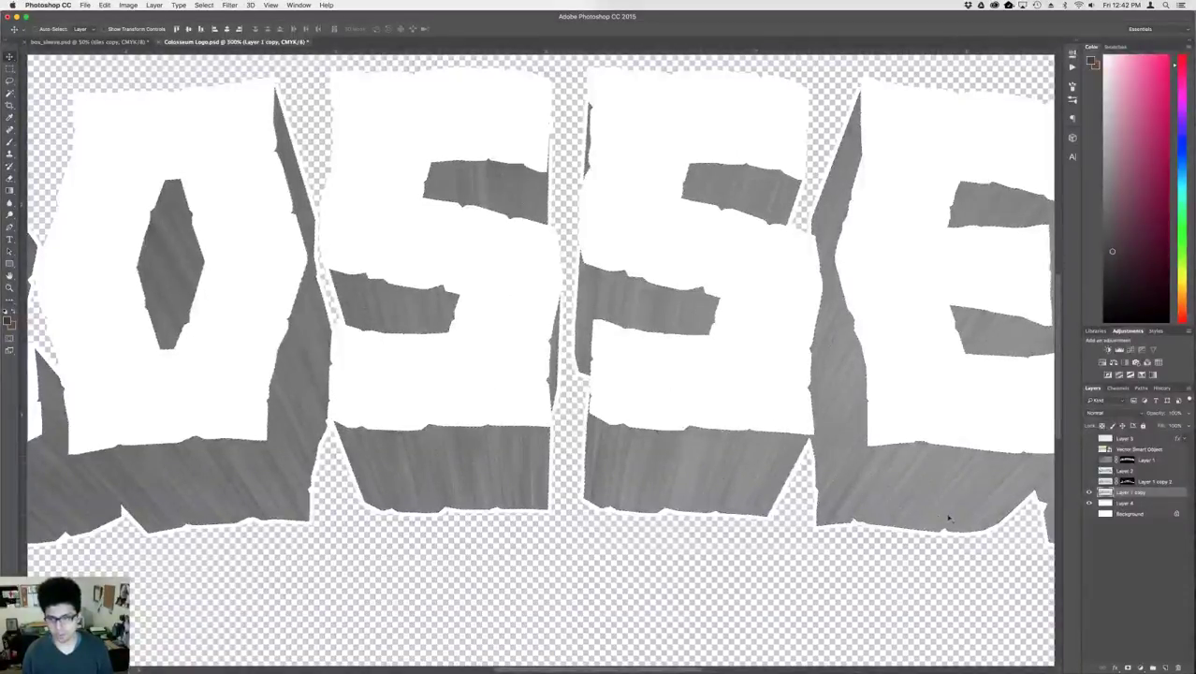
{"action": "key", "text": "alt+shift+BackSpace"}
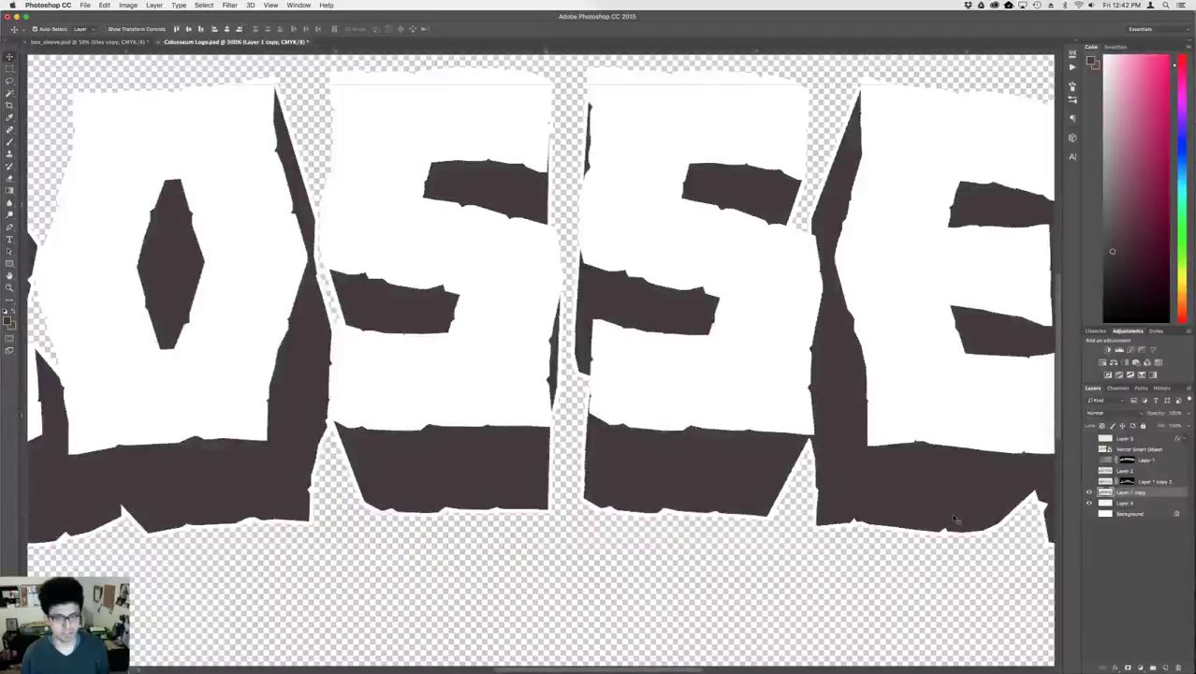
{"action": "key", "text": "super+z"}
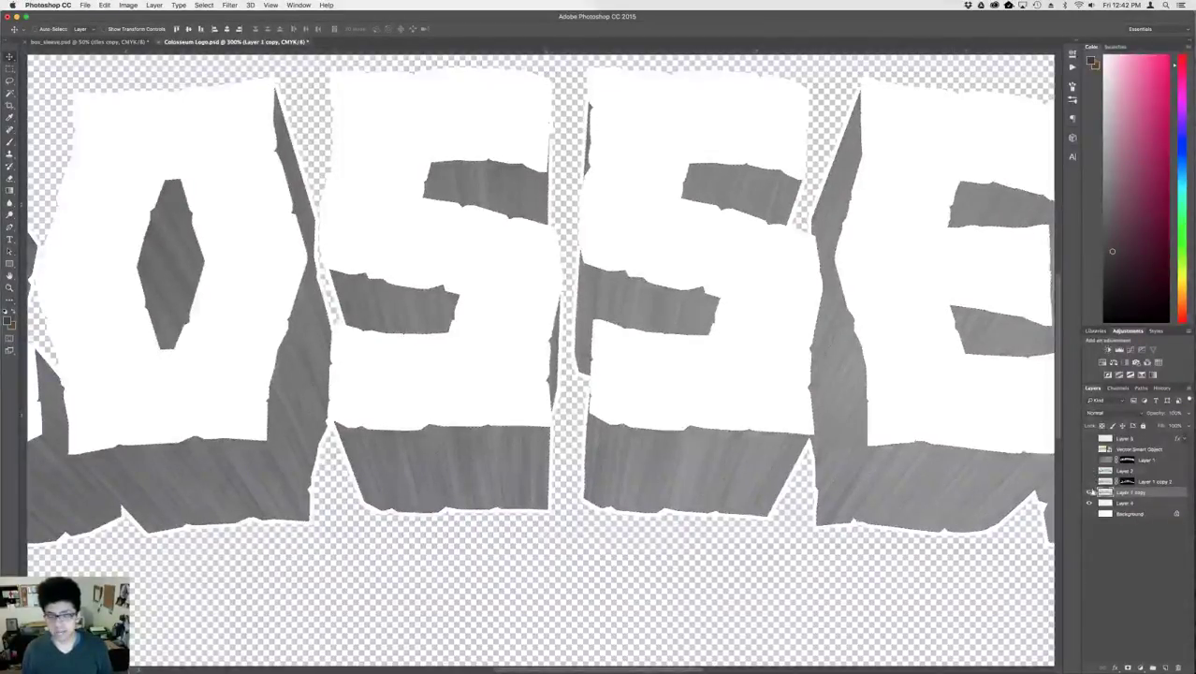
{"action": "key", "text": "super+equal"}
{"action": "key", "text": "super+equal"}
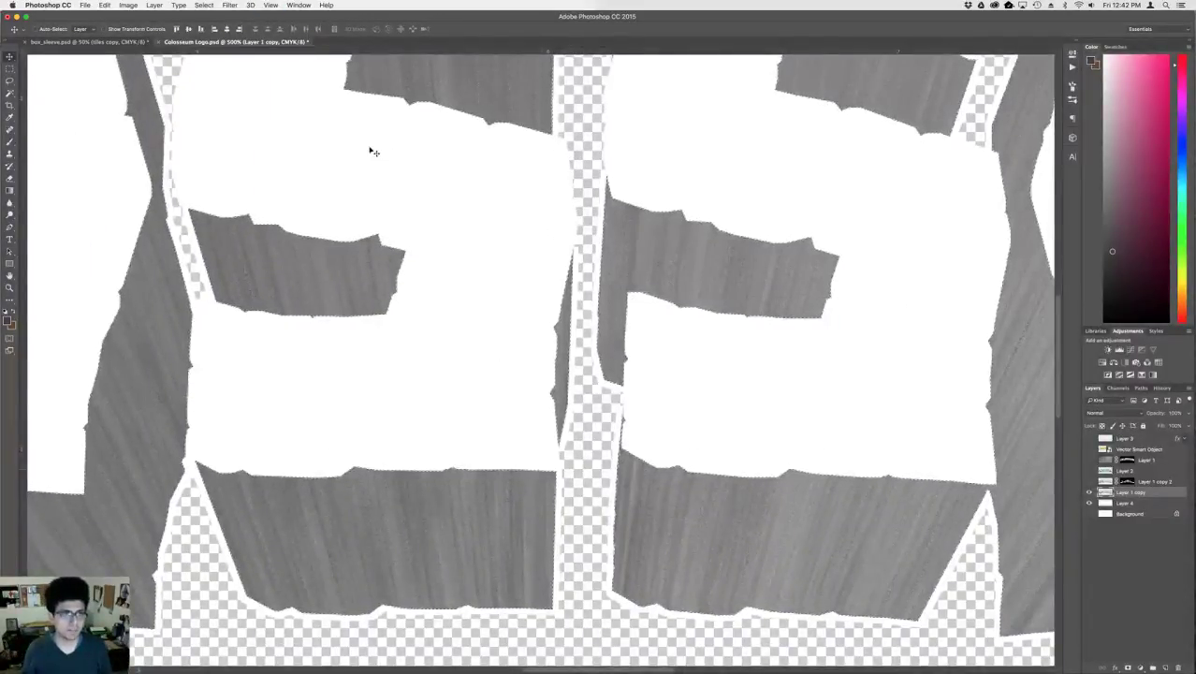
{"action": "left_click", "coordinate": [229, 5]}
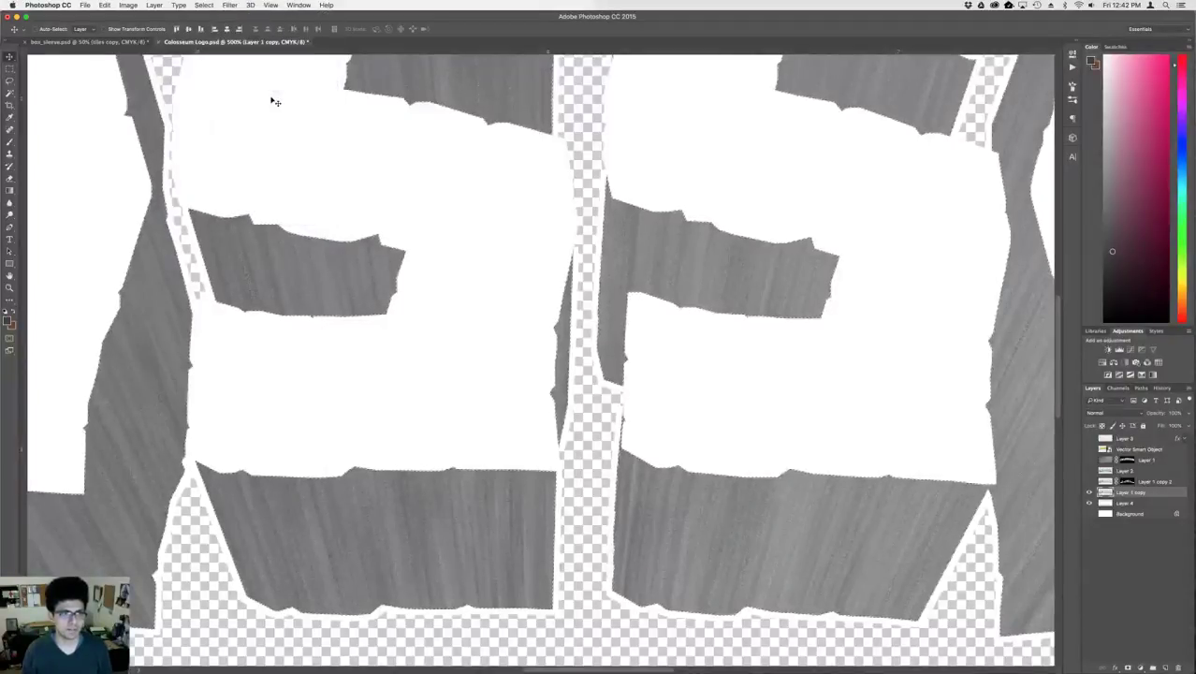
{"action": "left_click", "coordinate": [231, 5]}
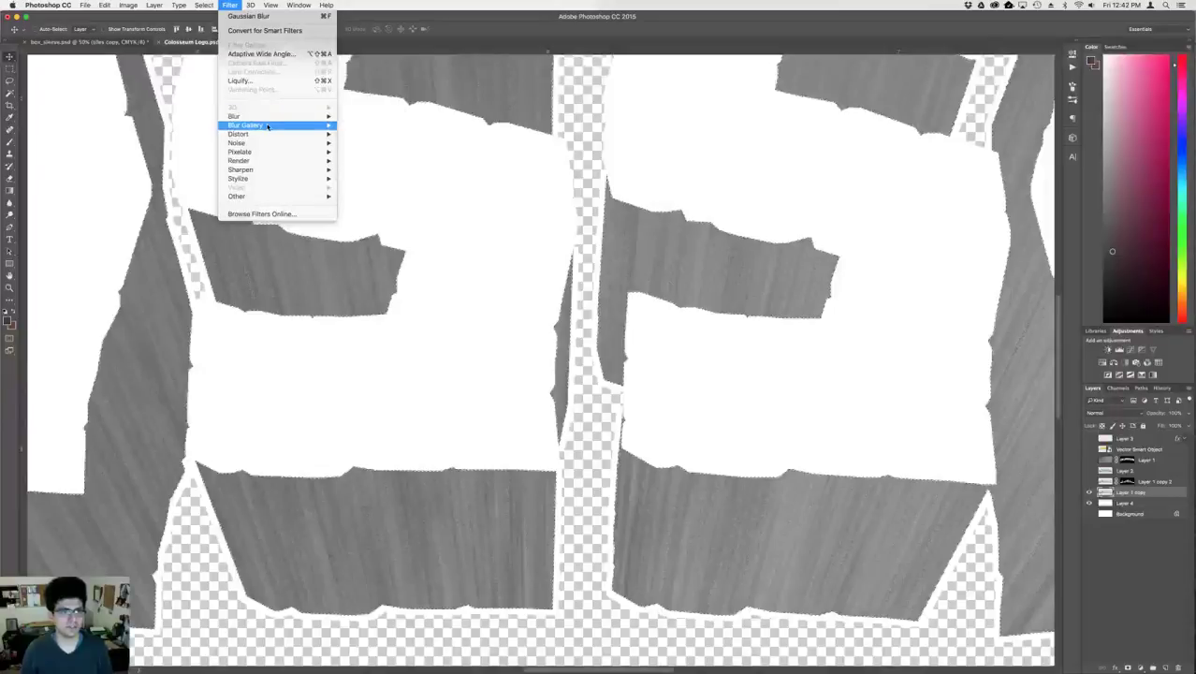
{"action": "mouse_move", "coordinate": [268, 144]}
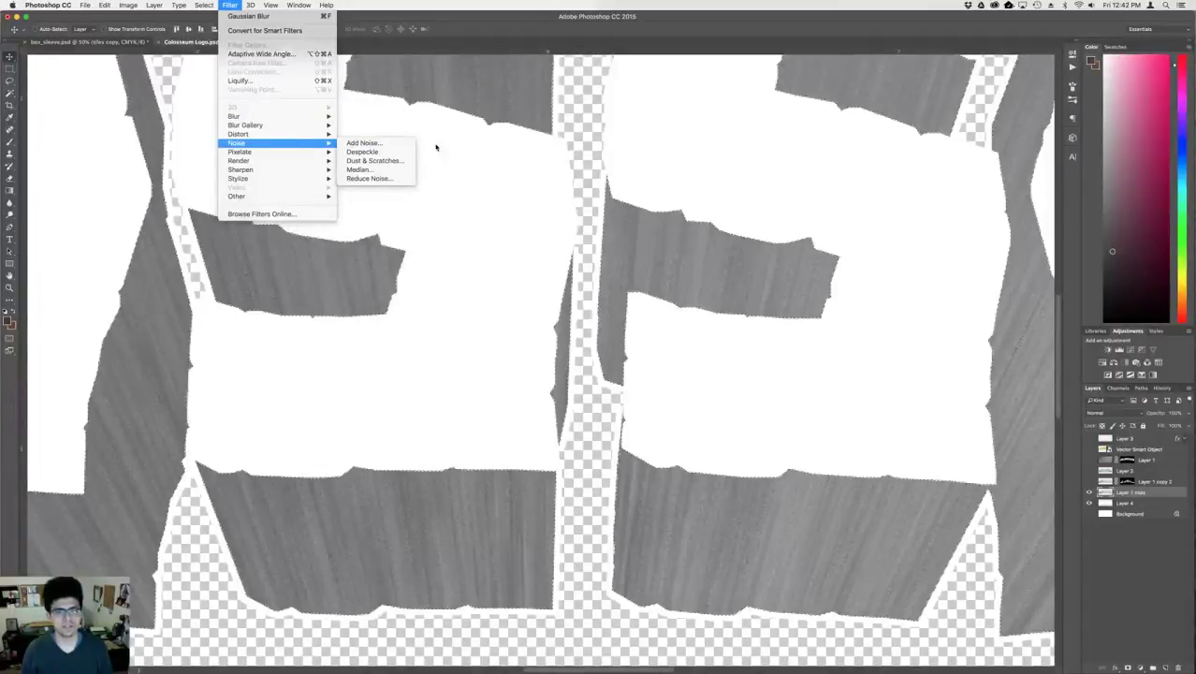
{"action": "left_click", "coordinate": [606, 175]}
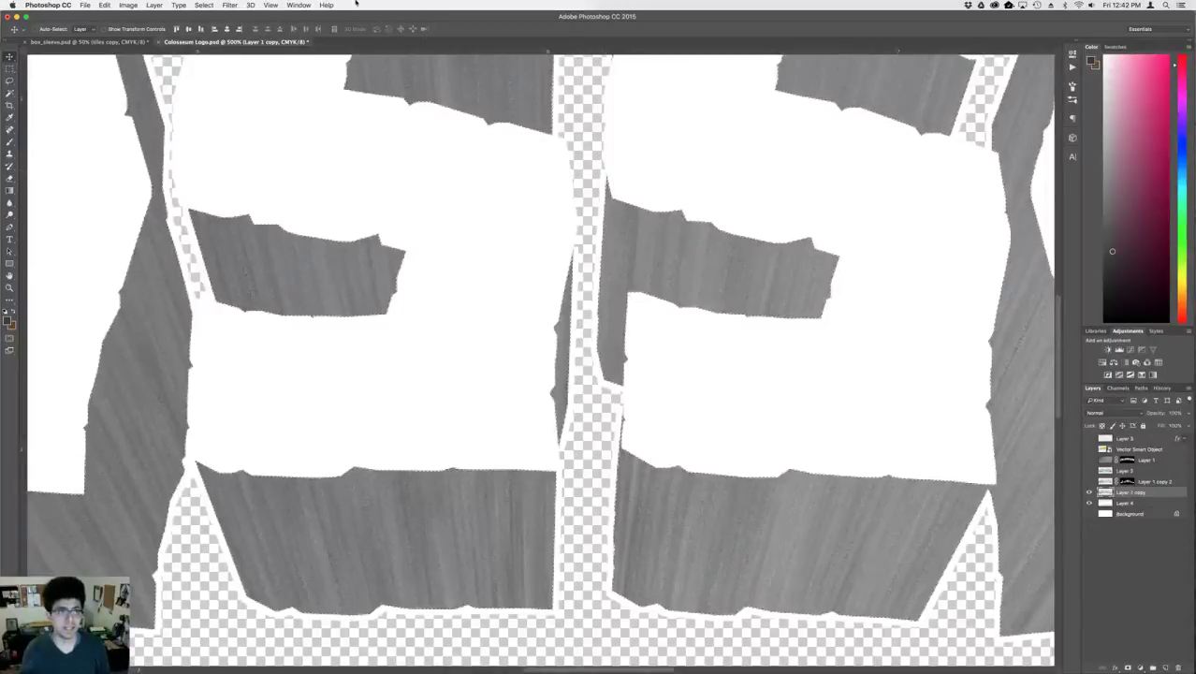
- Preview a Motion Blur on the grey shadow texture of Layer 1 copy, and cancel it
{"action": "left_click", "coordinate": [230, 5]}
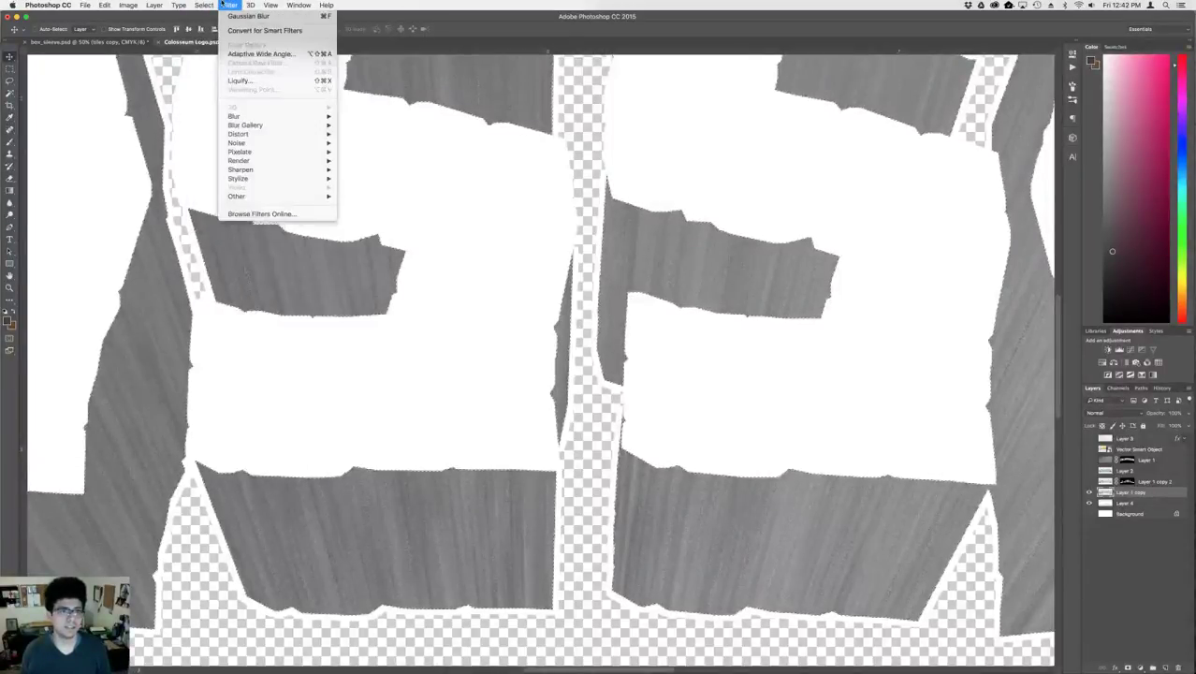
{"action": "mouse_move", "coordinate": [260, 126]}
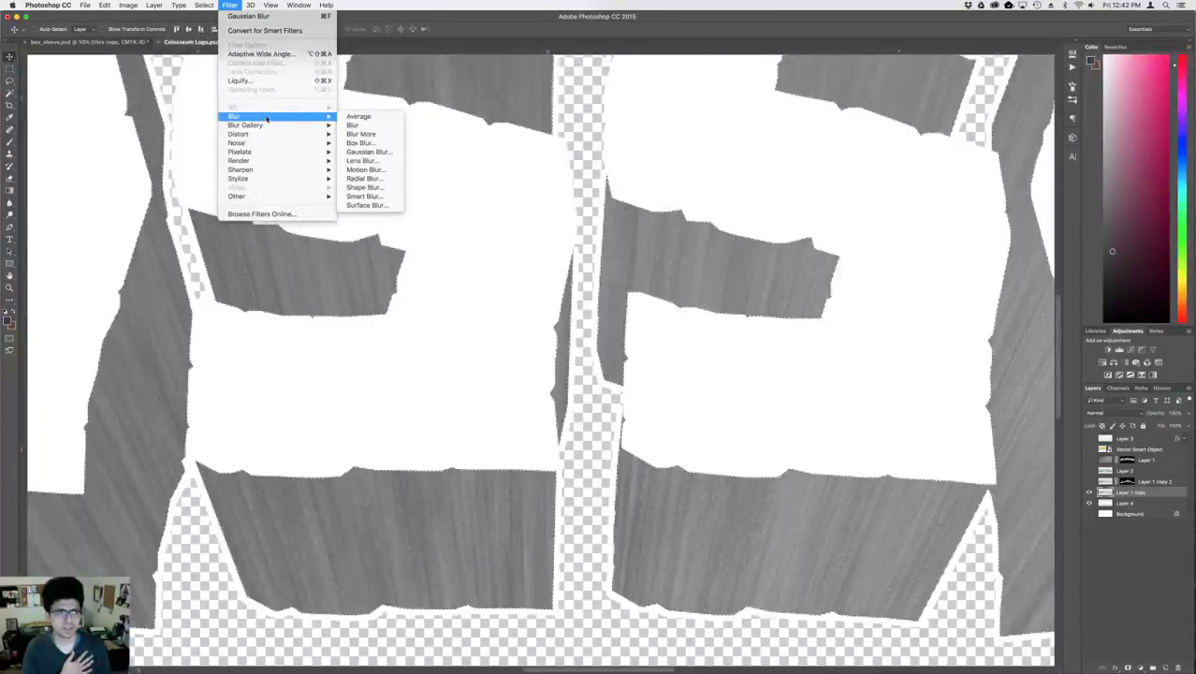
{"action": "left_click", "coordinate": [387, 169]}
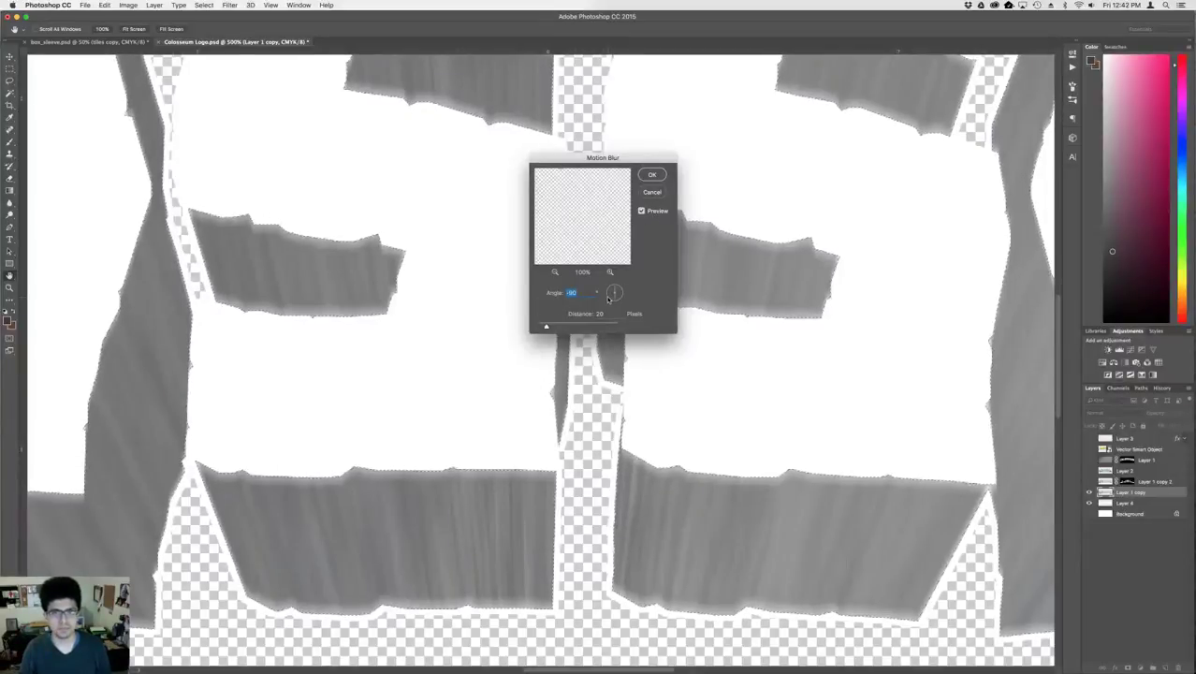
{"action": "key", "text": "Escape"}
- Try a Radial Blur with the Zoom method and Good quality on Layer 1 copy, and undo it
{"action": "left_click", "coordinate": [230, 5]}
{"action": "mouse_move", "coordinate": [295, 122]}
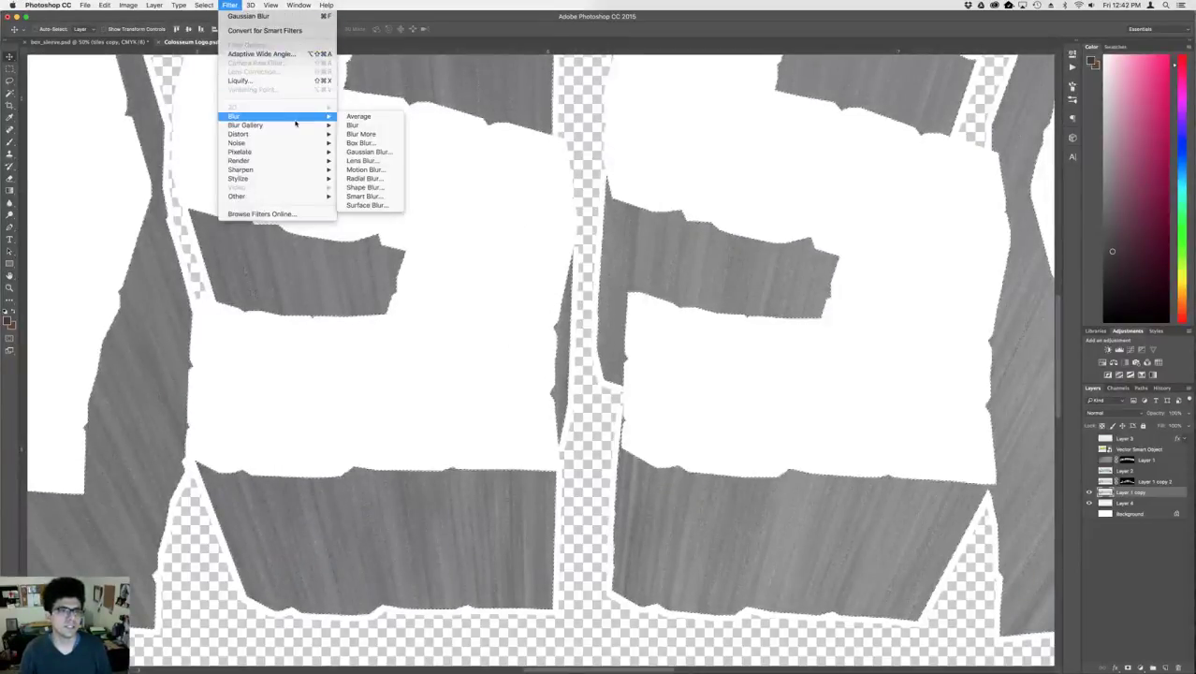
{"action": "left_click", "coordinate": [397, 178]}
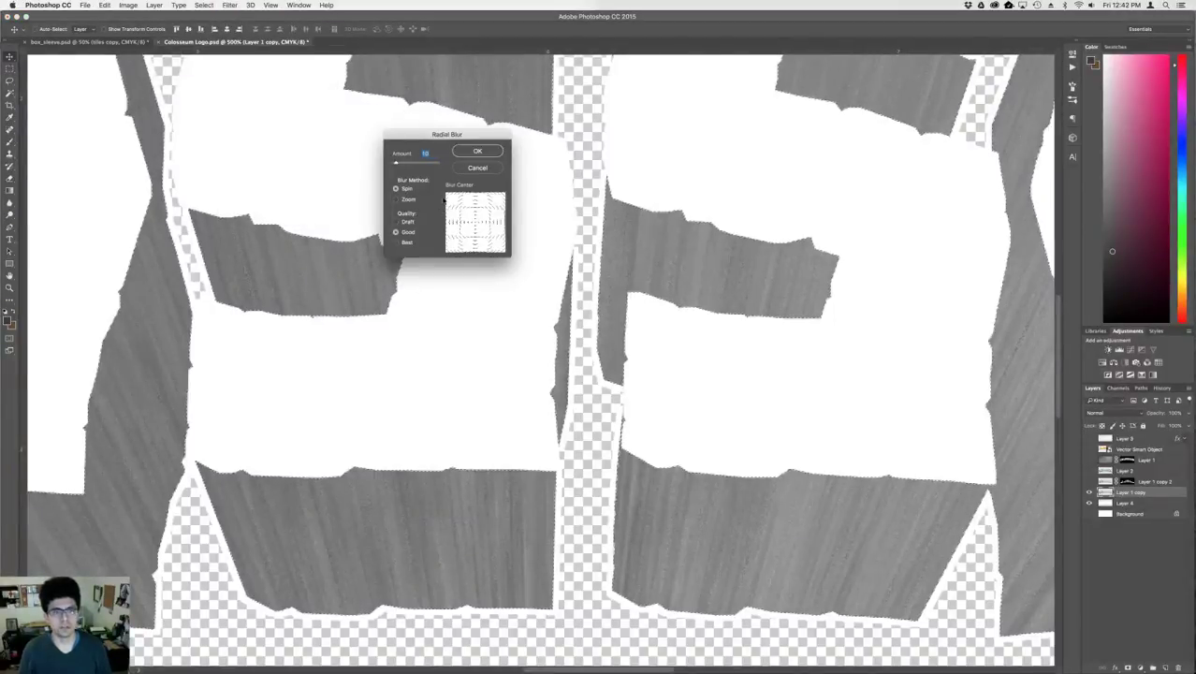
{"action": "left_click", "coordinate": [416, 199]}
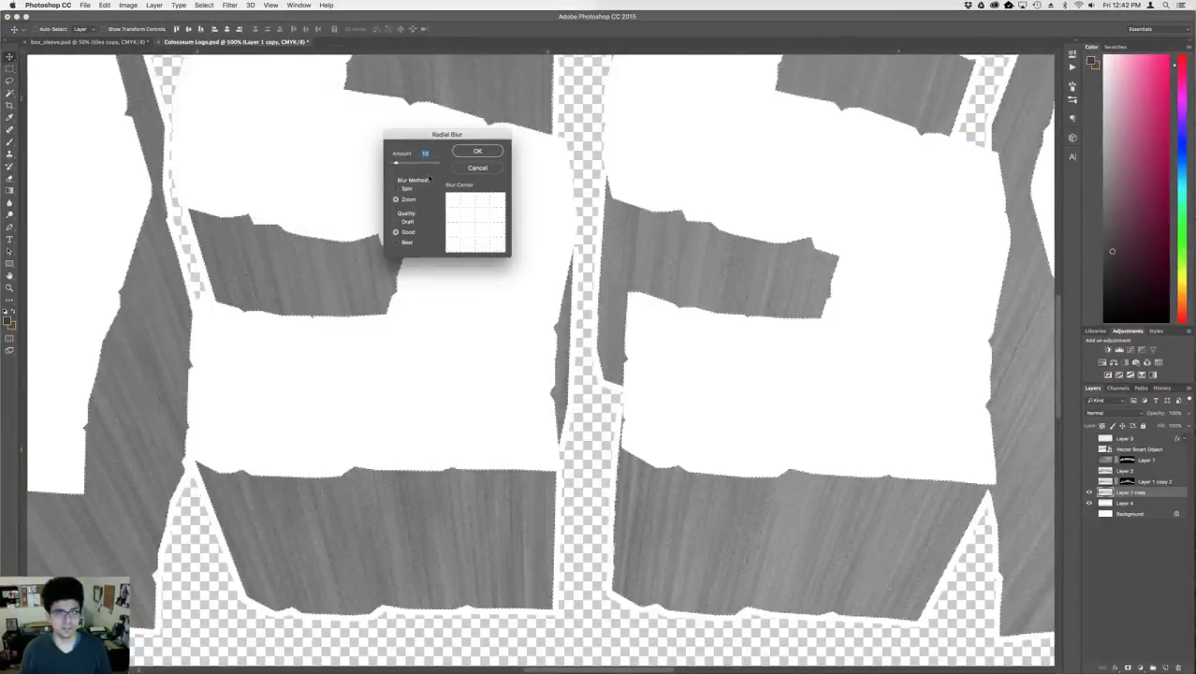
{"action": "left_click", "coordinate": [419, 164]}
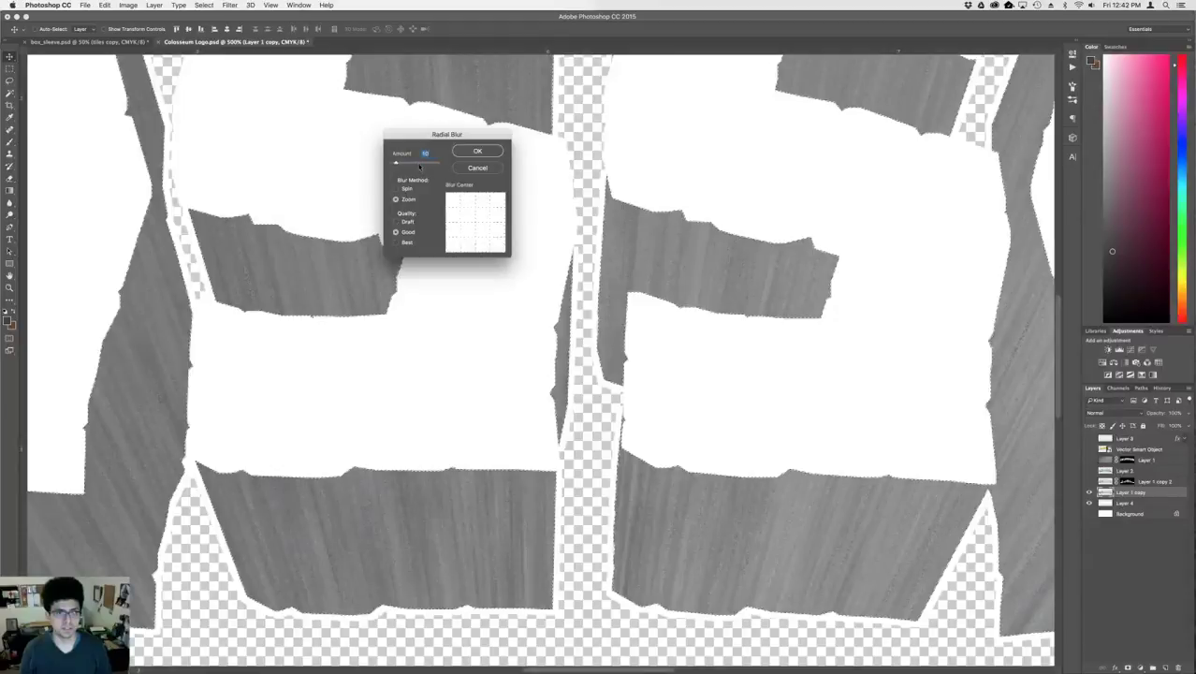
{"action": "left_click", "coordinate": [477, 152]}
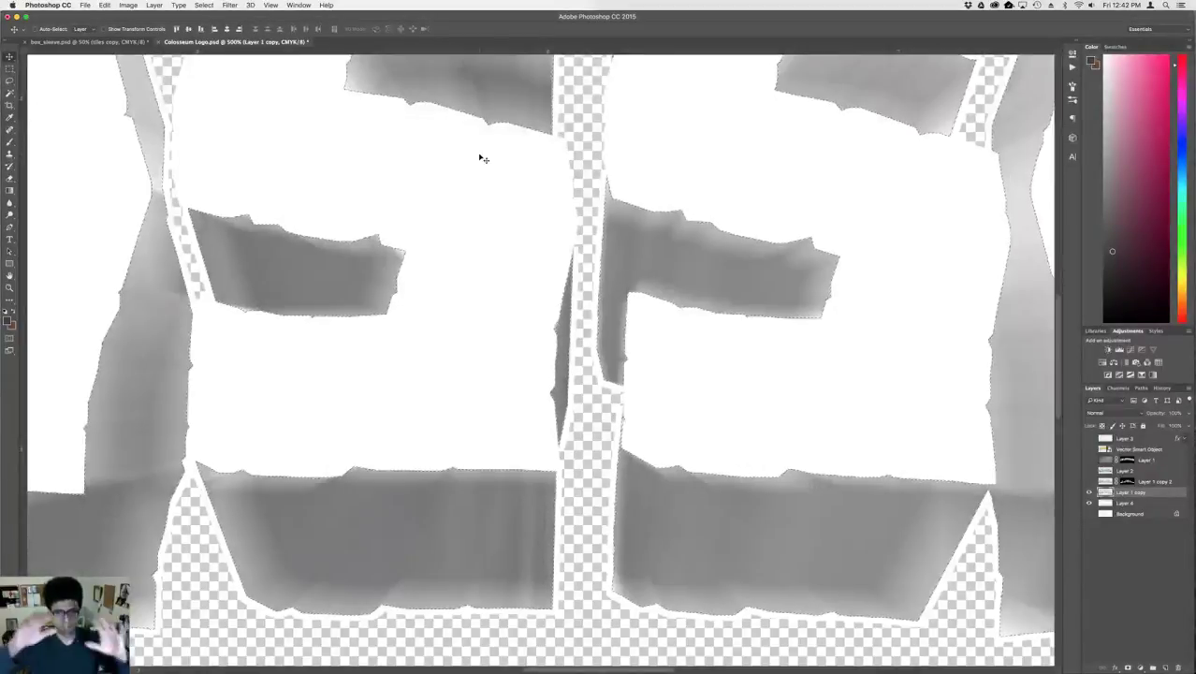
{"action": "key", "text": "ctrl+z"}
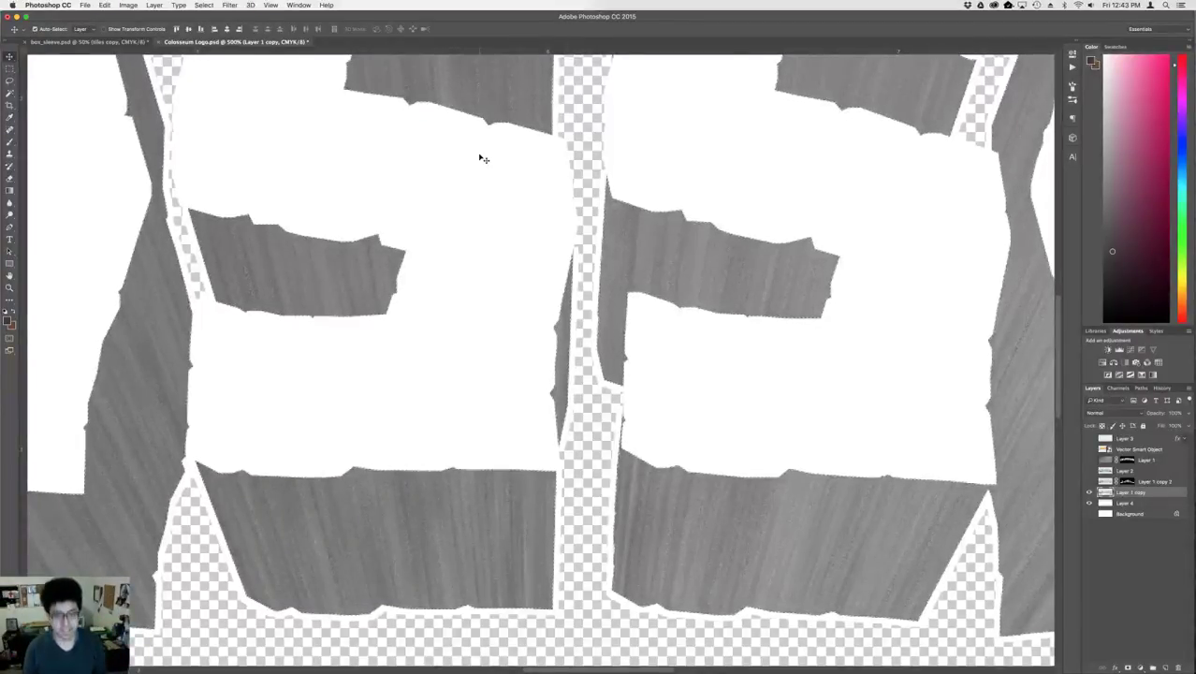
- Show the darker shading on Layer 1 copy 2, make it the active layer, and toggle its visibility to compare
{"action": "key", "text": "ctrl+minus"}
{"action": "key", "text": "ctrl+minus"}
{"action": "key", "text": "ctrl+minus"}
{"action": "key", "text": "ctrl+minus"}
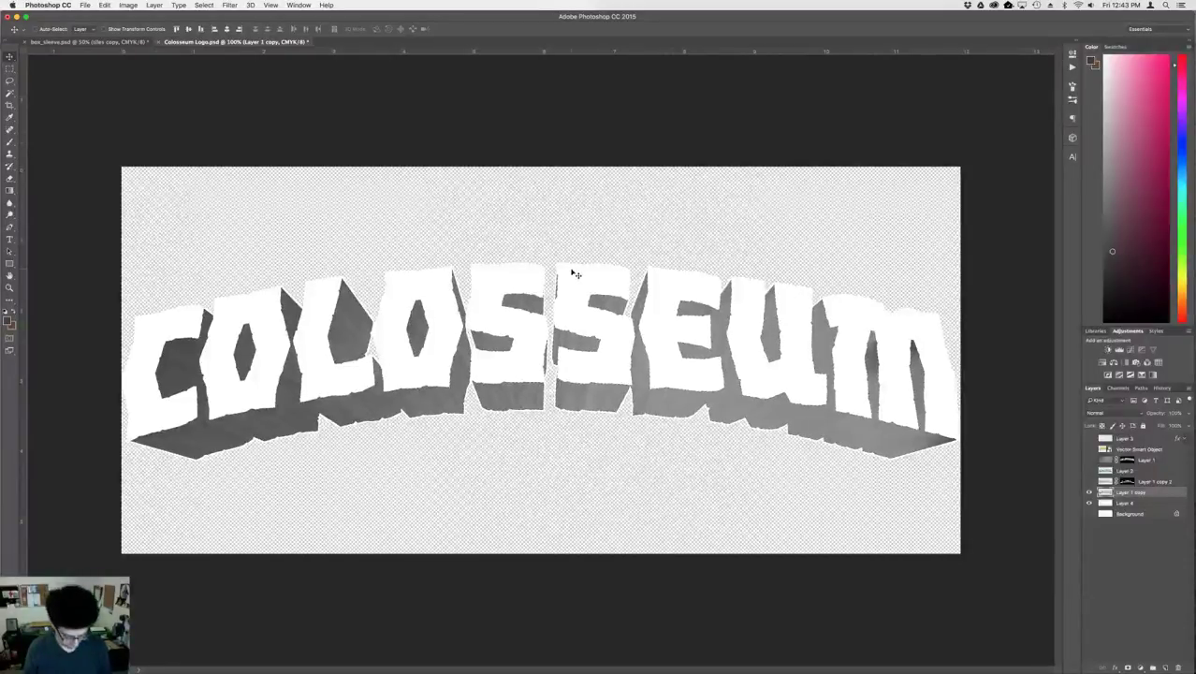
{"action": "key", "text": "super+plus"}
{"action": "key", "text": "super+plus"}
{"action": "scroll", "coordinate": [572, 273], "scroll_direction": "down", "scroll_amount": 3}
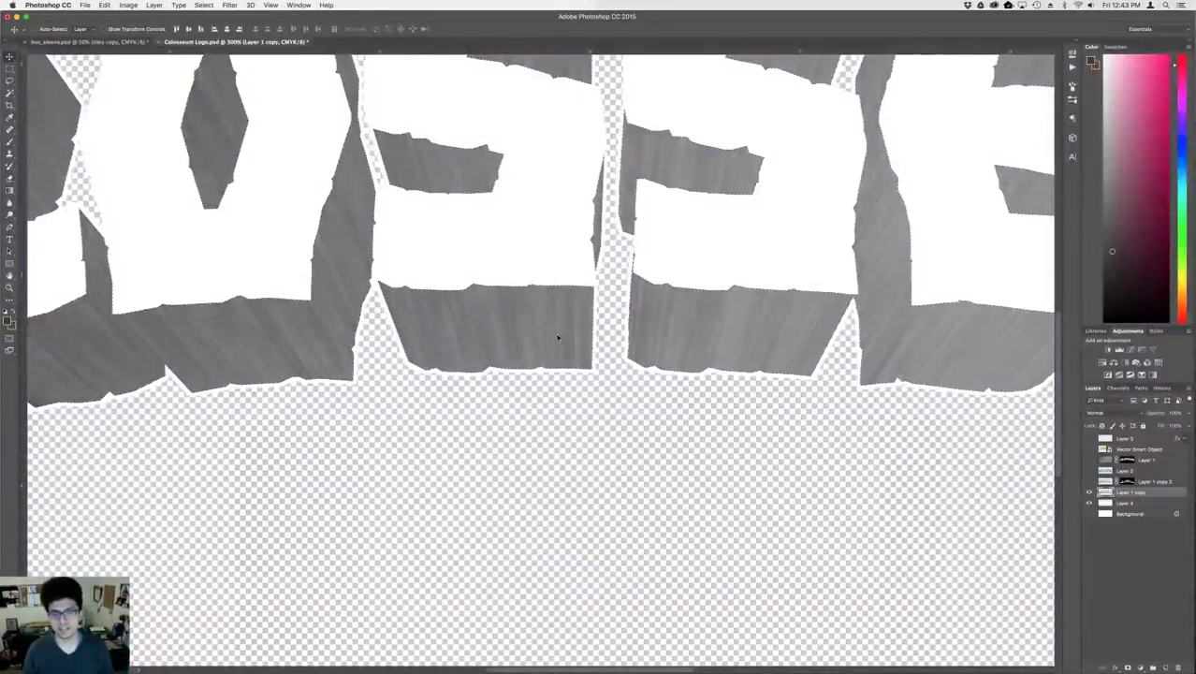
{"action": "left_click", "coordinate": [1088, 481]}
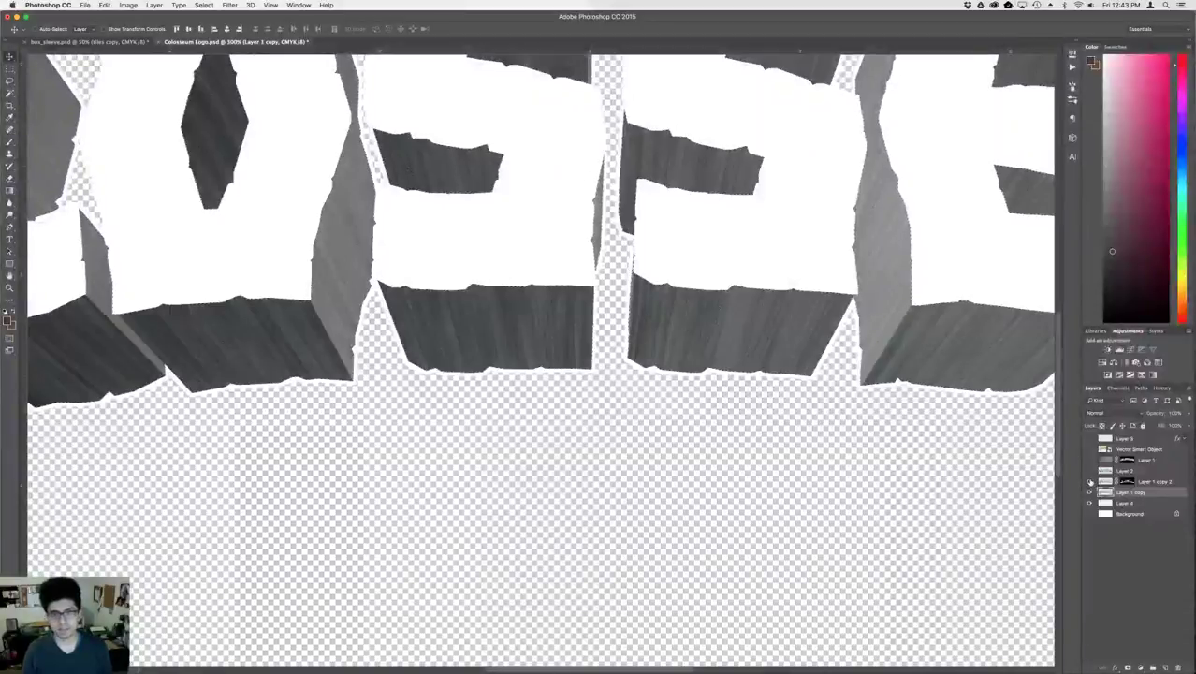
{"action": "left_click", "coordinate": [1125, 481]}
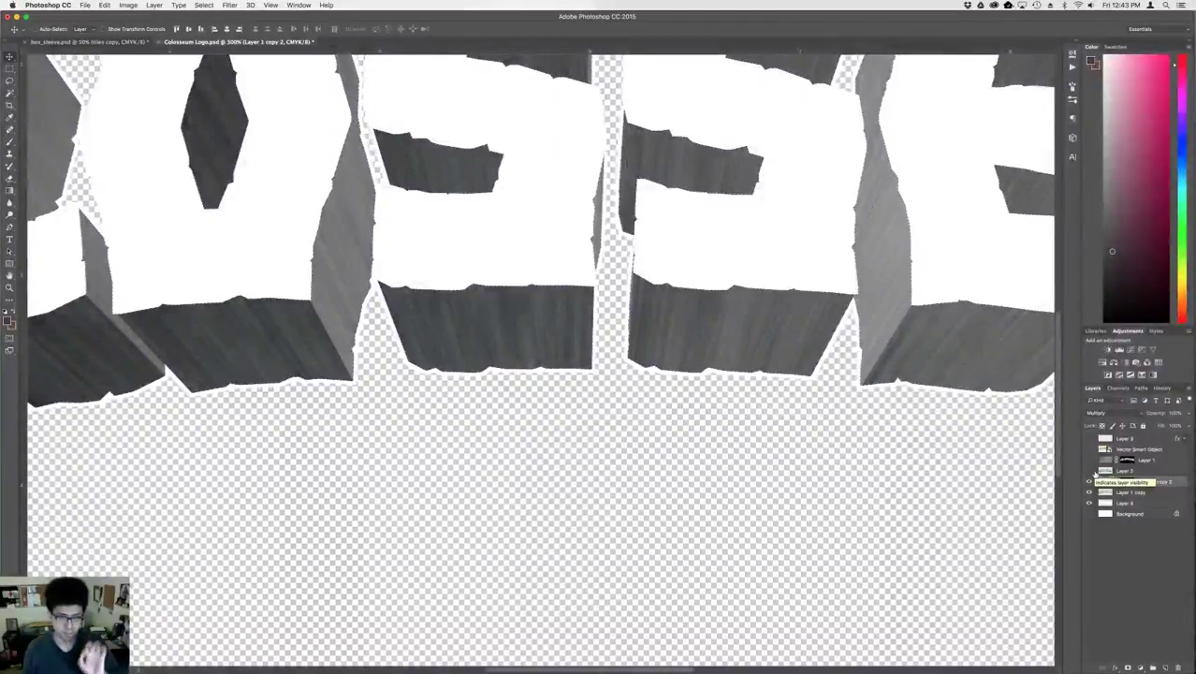
{"action": "left_click", "coordinate": [1088, 482]}
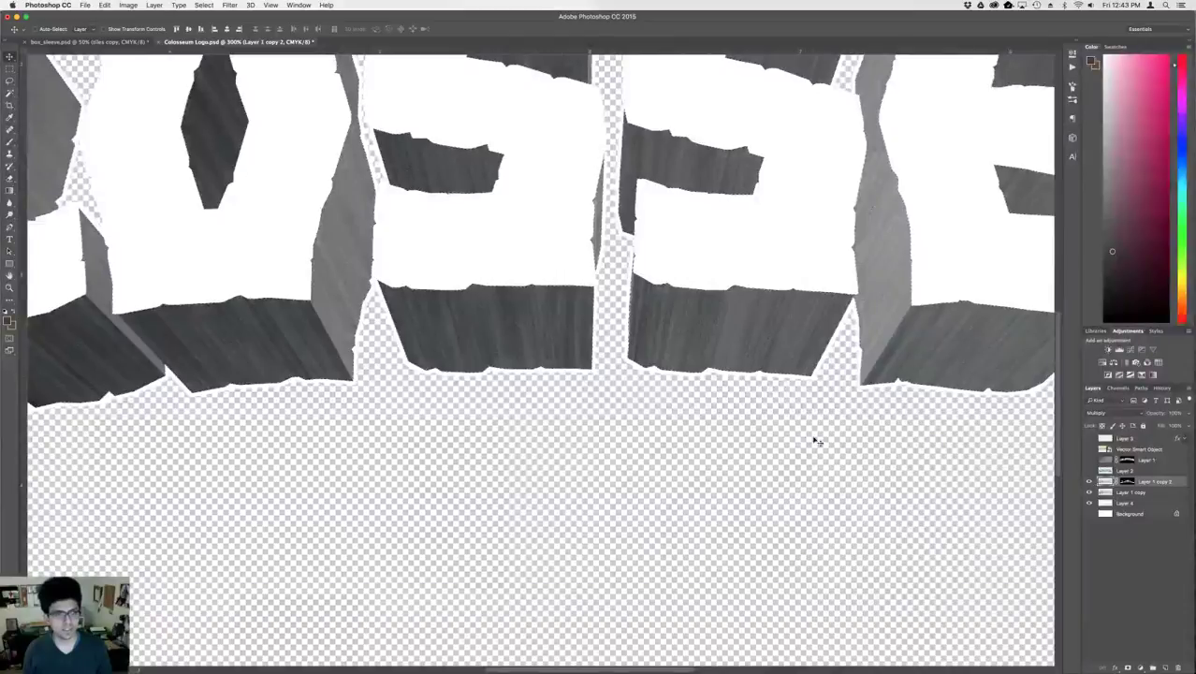
- Disable the layer mask on Layer 1 copy 2 to view the unmasked shading, and re-enable the mask
{"action": "left_click_drag", "start_coordinate": [582, 335], "coordinate": [870, 442]}
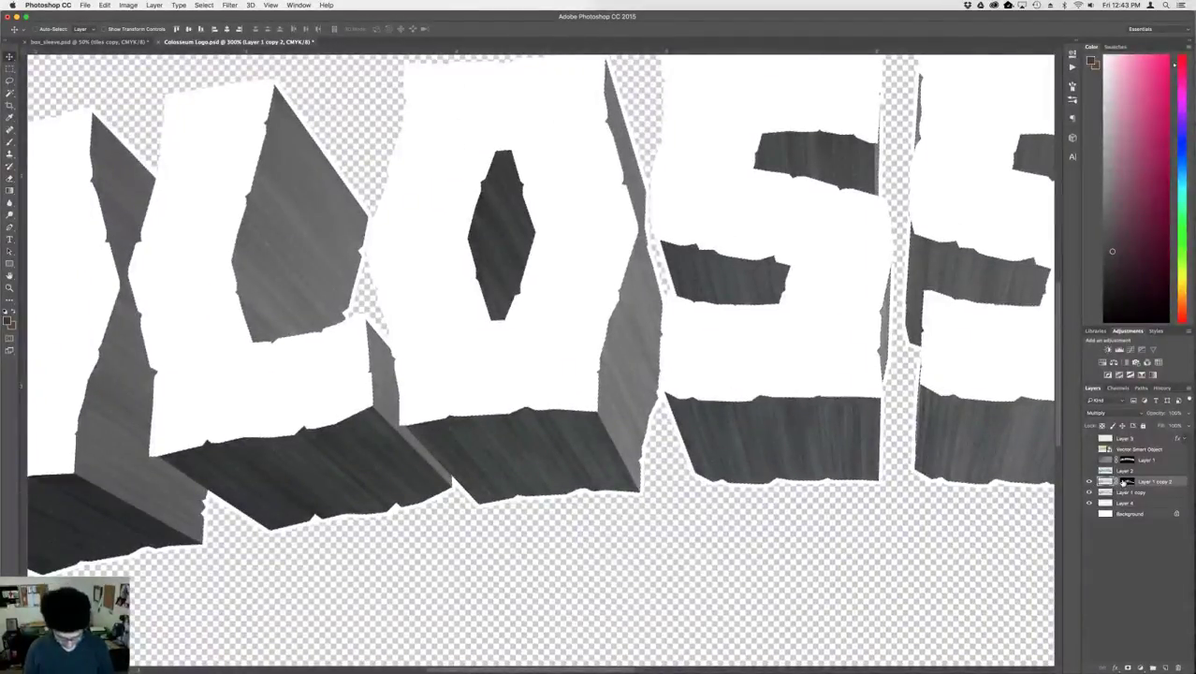
{"action": "right_click", "coordinate": [1115, 484]}
{"action": "left_click", "coordinate": [1110, 483]}
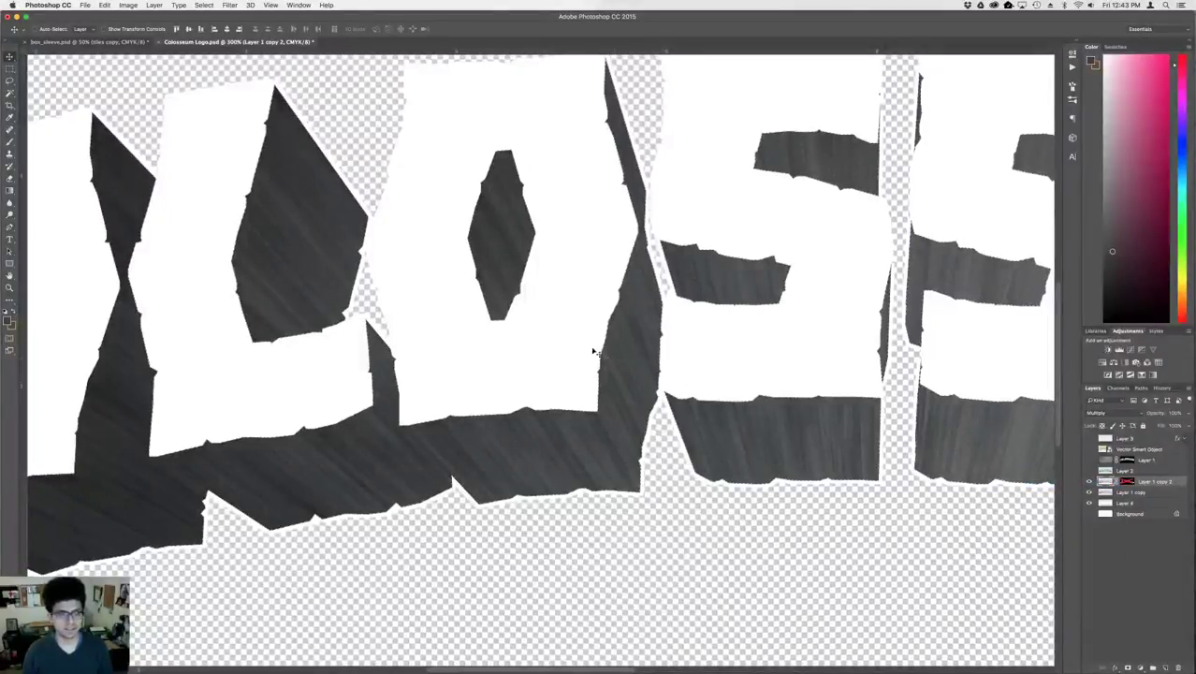
{"action": "left_click", "coordinate": [1127, 482]}
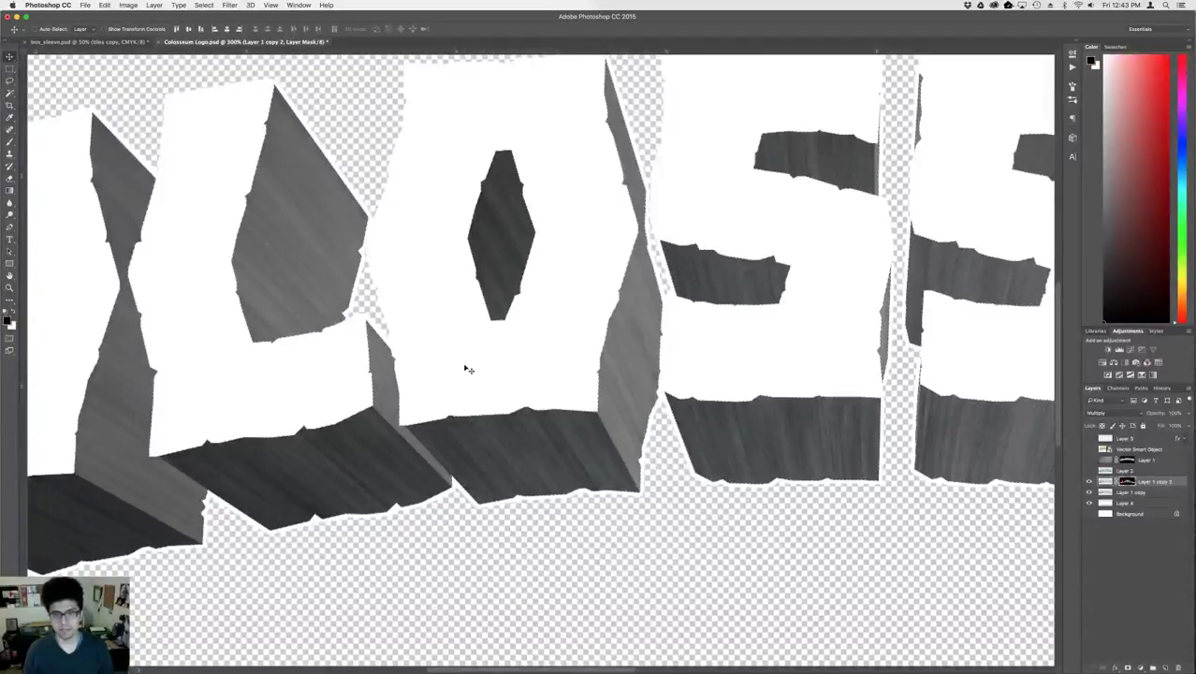
- Show the teal colour overlay on Layer 2 and make it the active layer
{"action": "left_click_drag", "start_coordinate": [467, 367], "coordinate": [561, 423]}
{"action": "scroll", "coordinate": [571, 421], "scroll_direction": "down", "scroll_amount": 4}
{"action": "scroll", "coordinate": [570, 421], "scroll_direction": "right", "scroll_amount": 5}
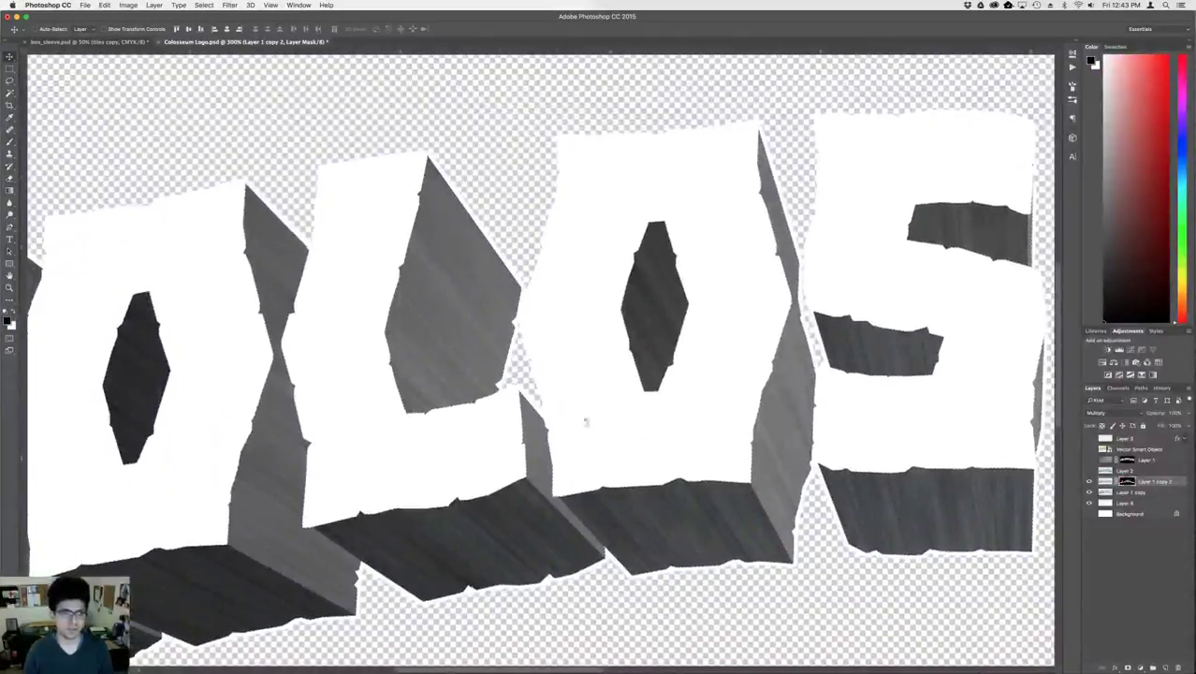
{"action": "left_click_drag", "start_coordinate": [664, 376], "coordinate": [517, 436]}
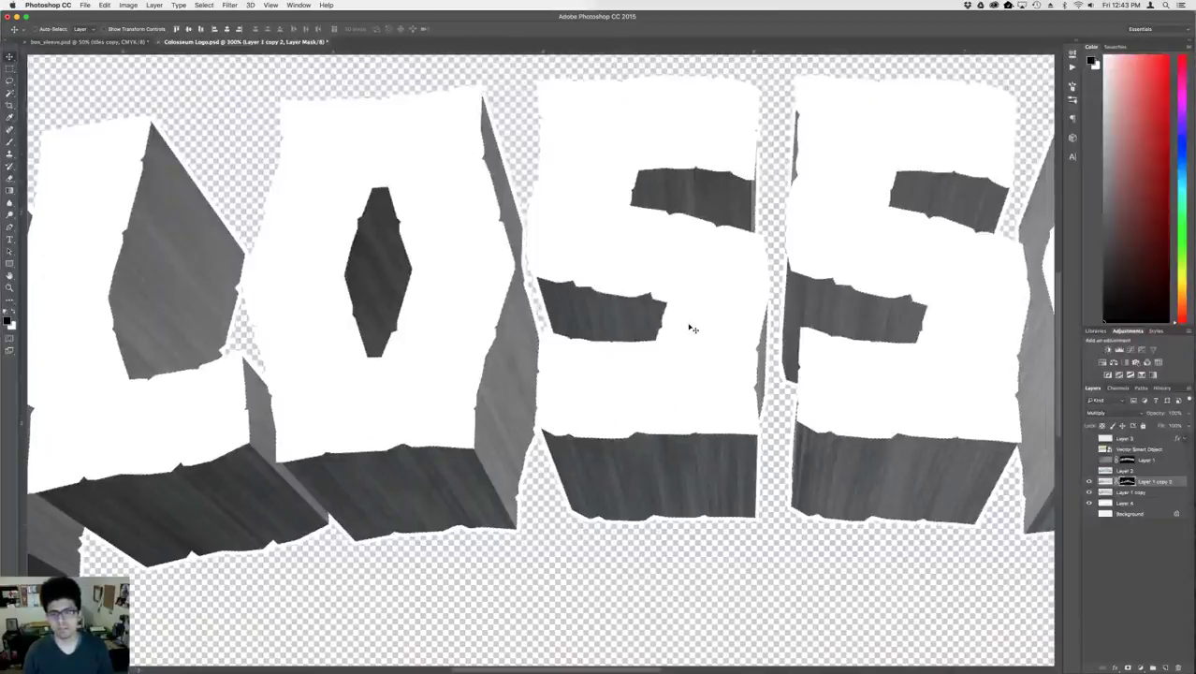
{"action": "left_click_drag", "start_coordinate": [692, 328], "coordinate": [569, 374]}
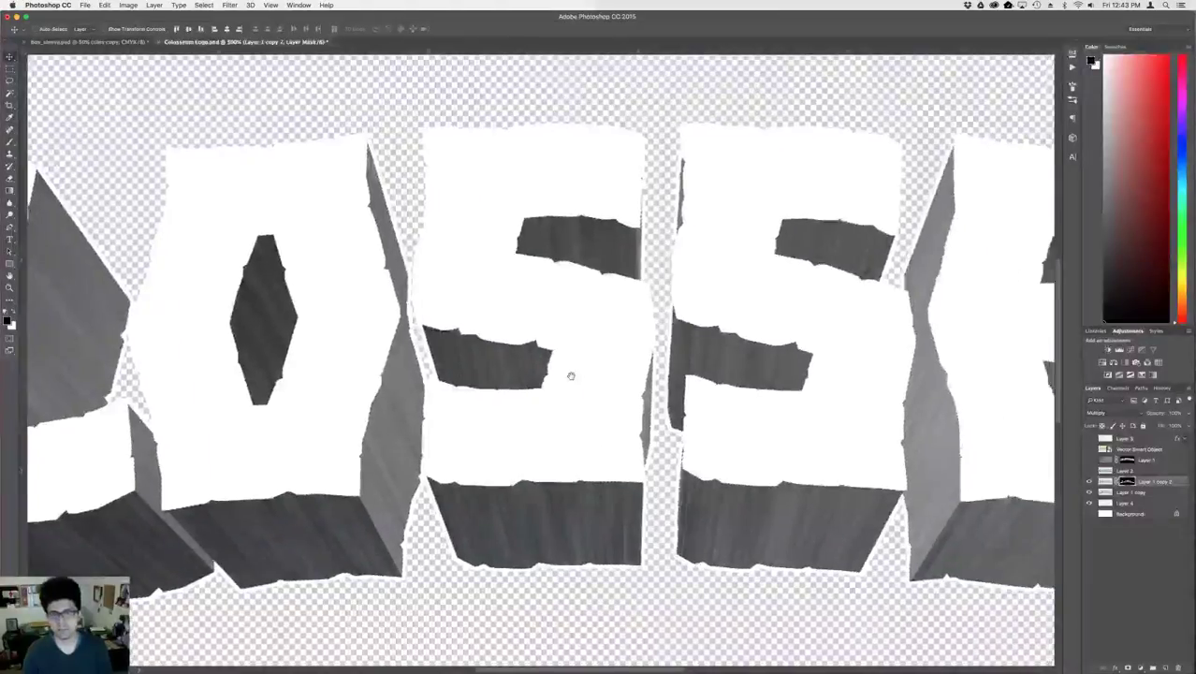
{"action": "left_click", "coordinate": [1088, 471]}
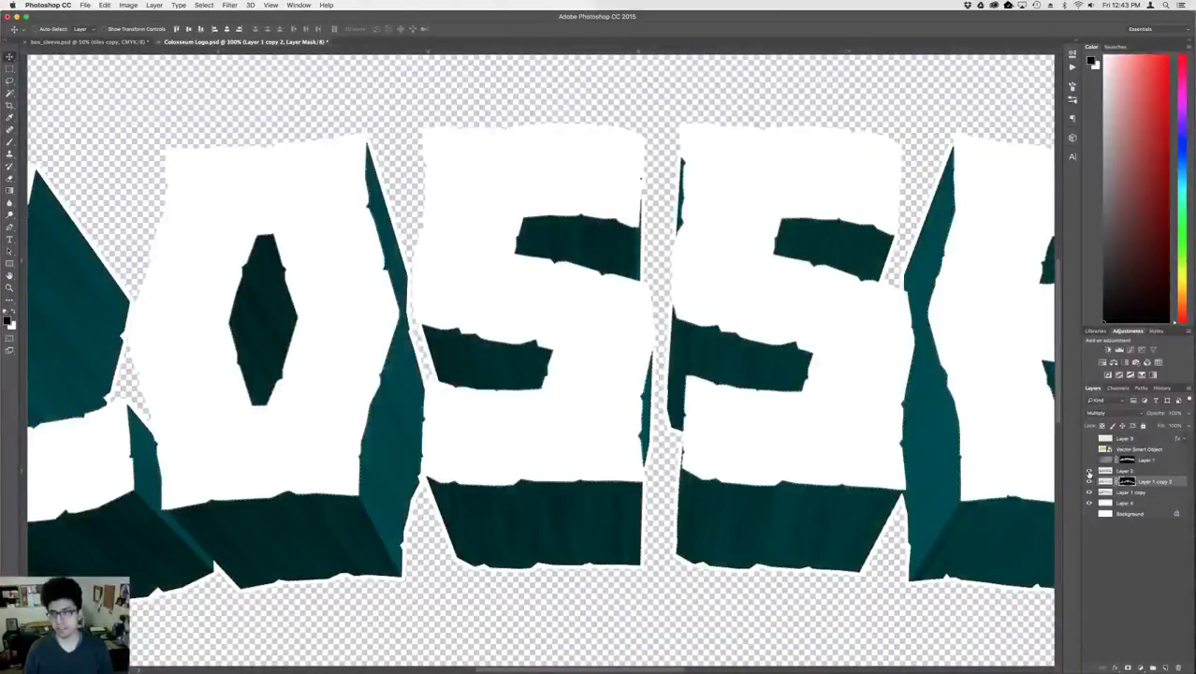
{"action": "left_click", "coordinate": [1142, 473]}
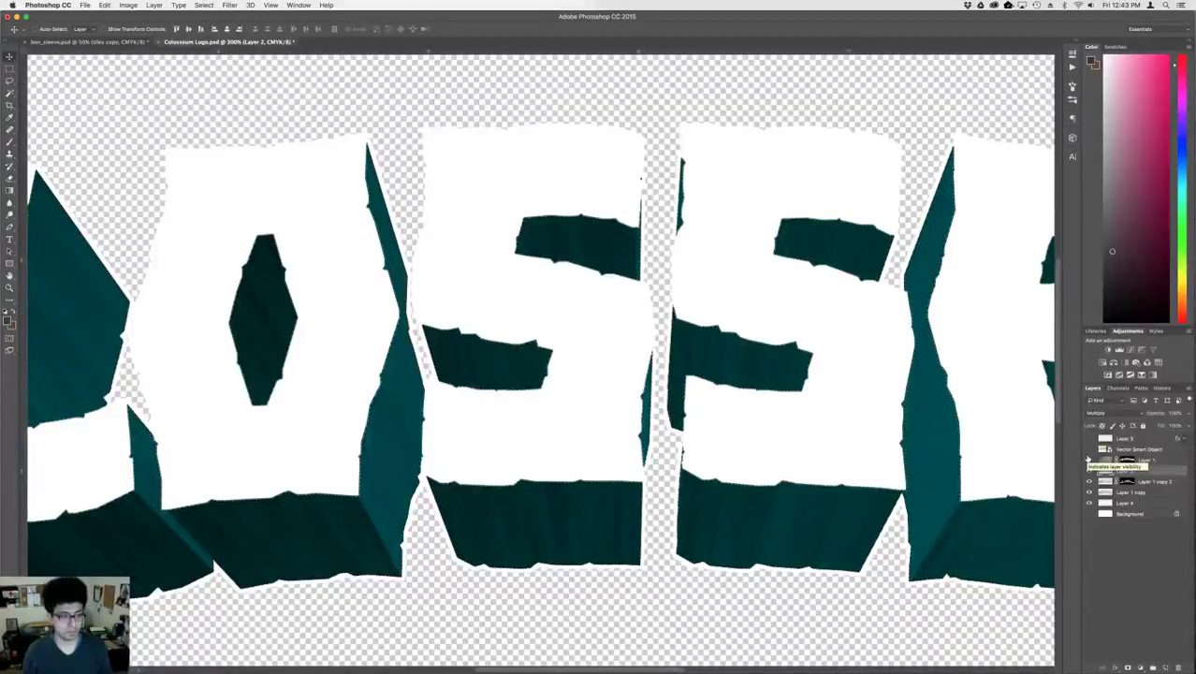
- Show the concrete texture on Layer 1, make it the active layer, and disable its layer mask
{"action": "left_click", "coordinate": [1088, 459]}
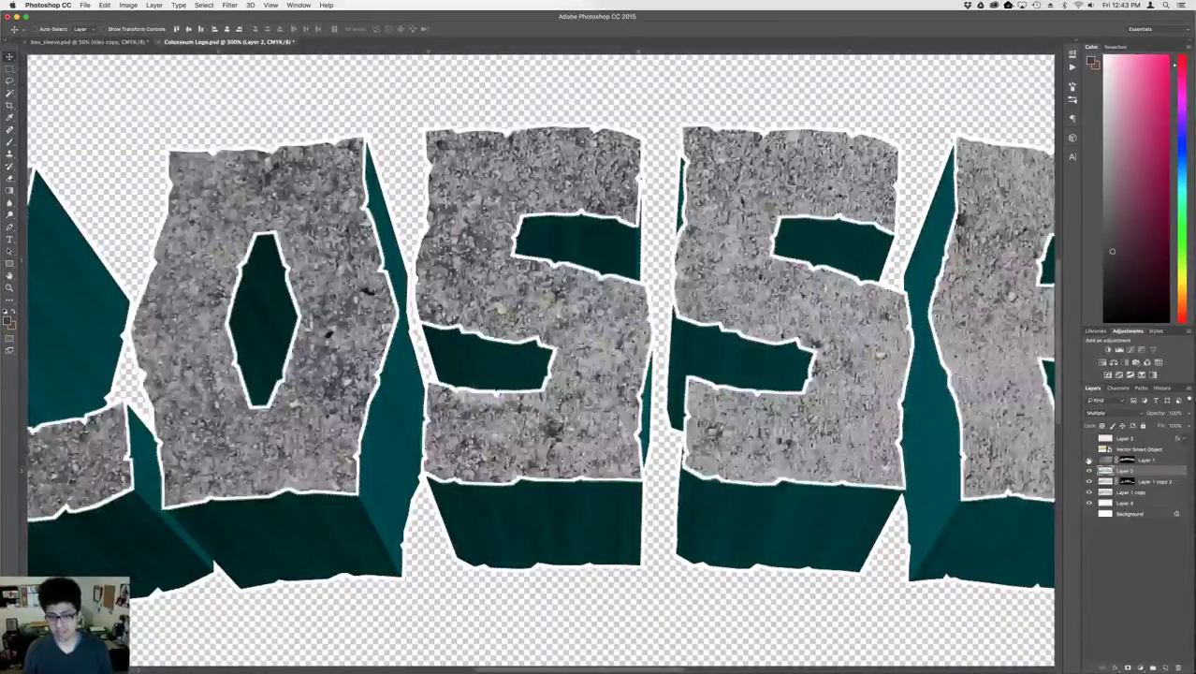
{"action": "left_click", "coordinate": [1155, 459]}
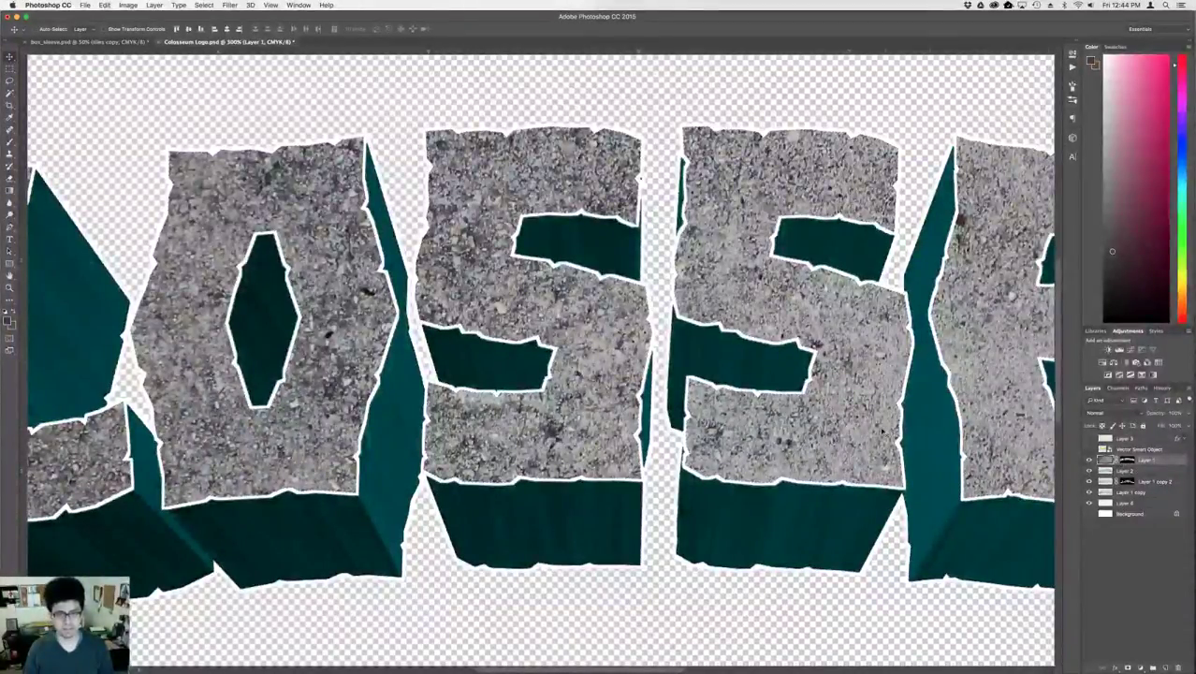
{"action": "right_click", "coordinate": [1116, 460]}
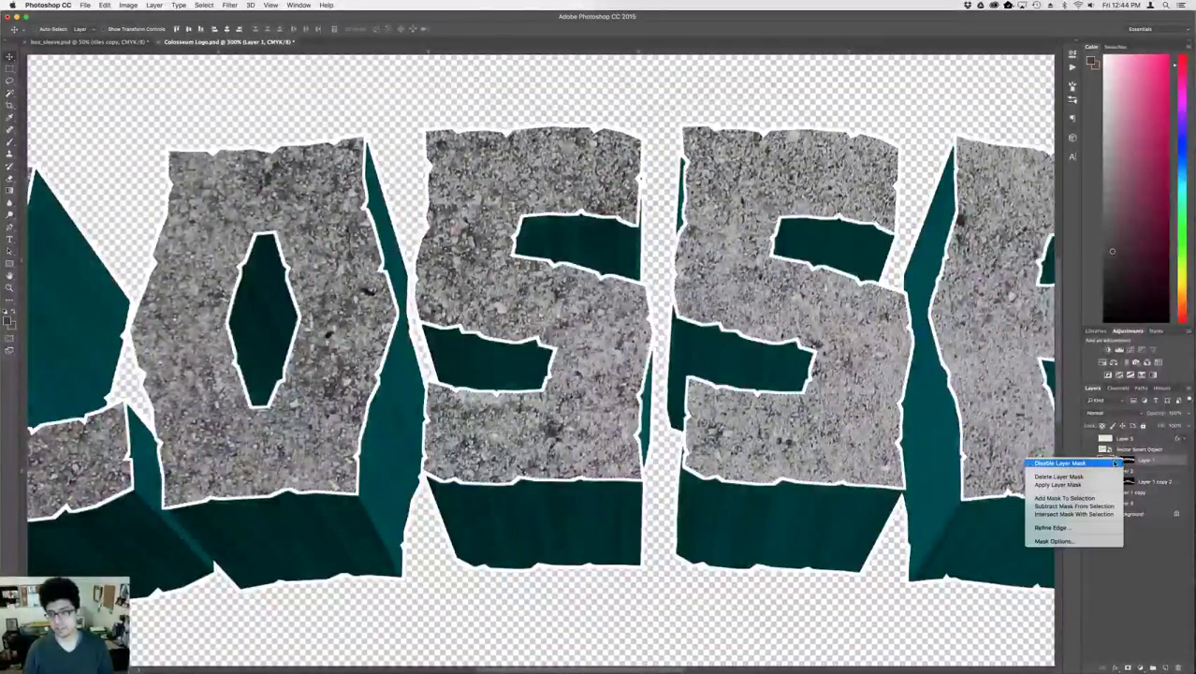
{"action": "left_click", "coordinate": [1061, 463]}
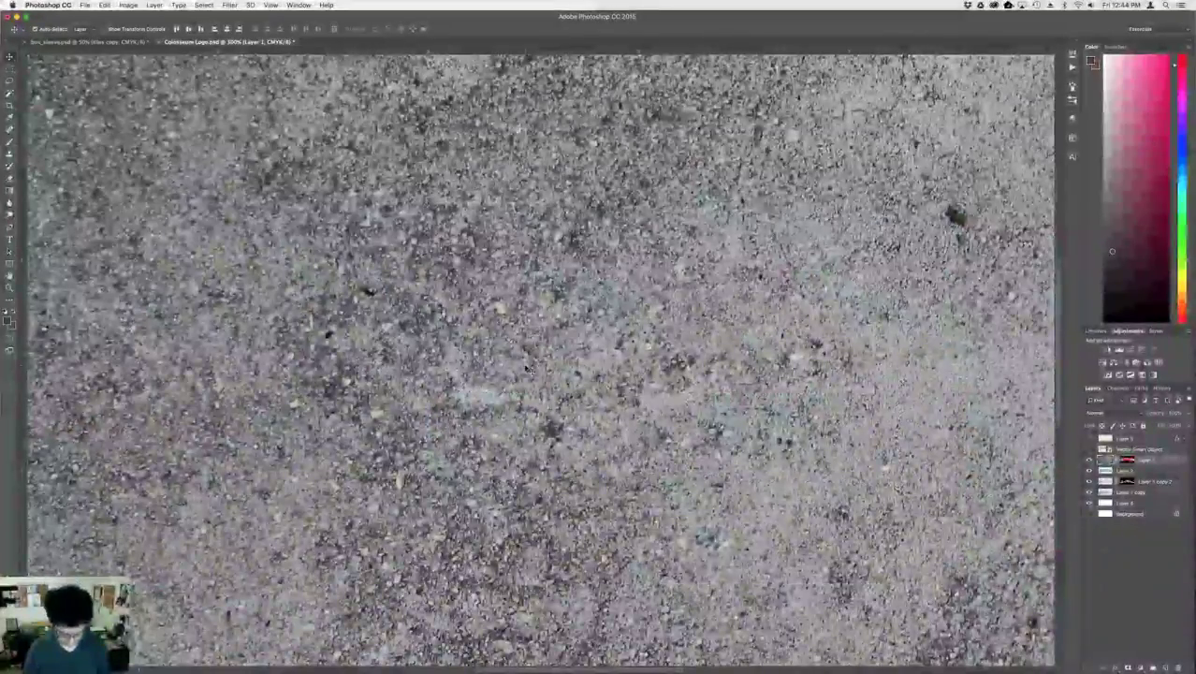
- Desaturate the concrete texture on Layer 1 and re-enable its layer mask
{"action": "key", "text": "super+1"}
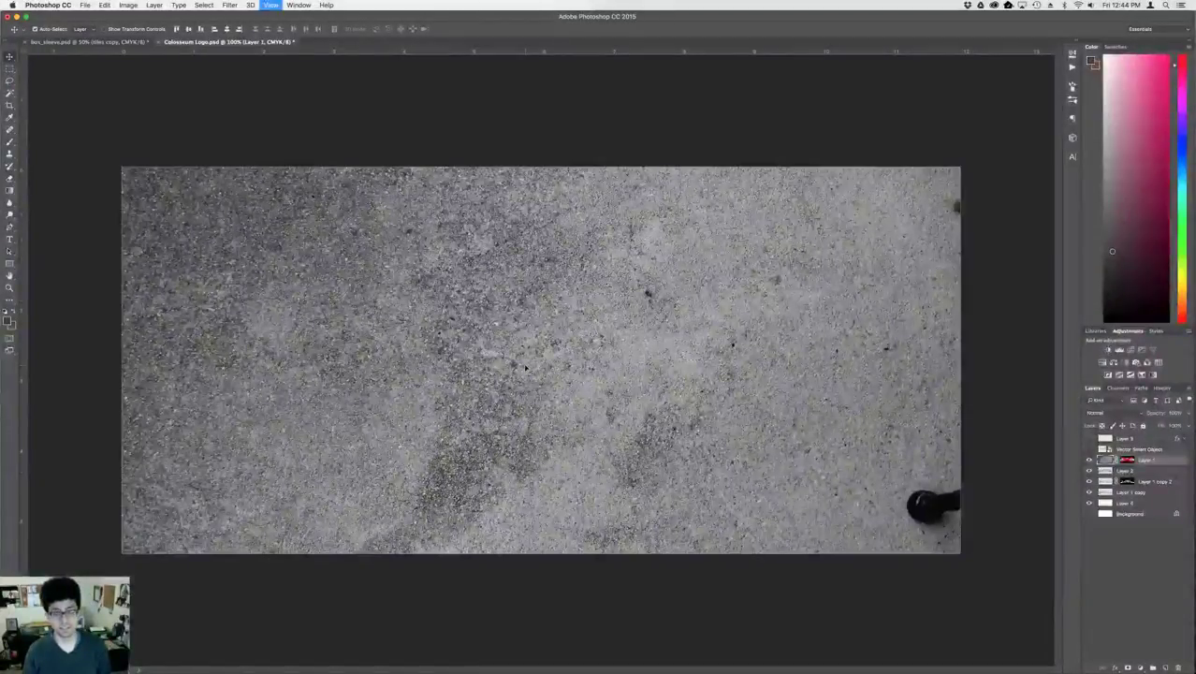
{"action": "key", "text": "super+plus"}
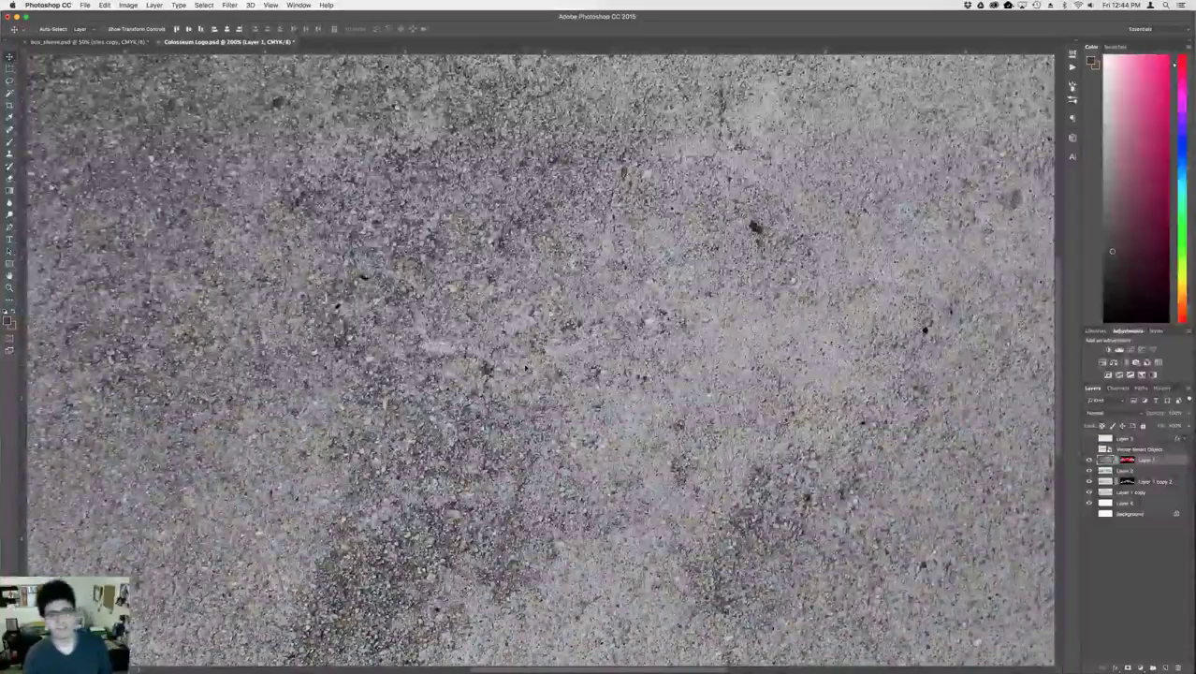
{"action": "key", "text": "super+shift+u"}
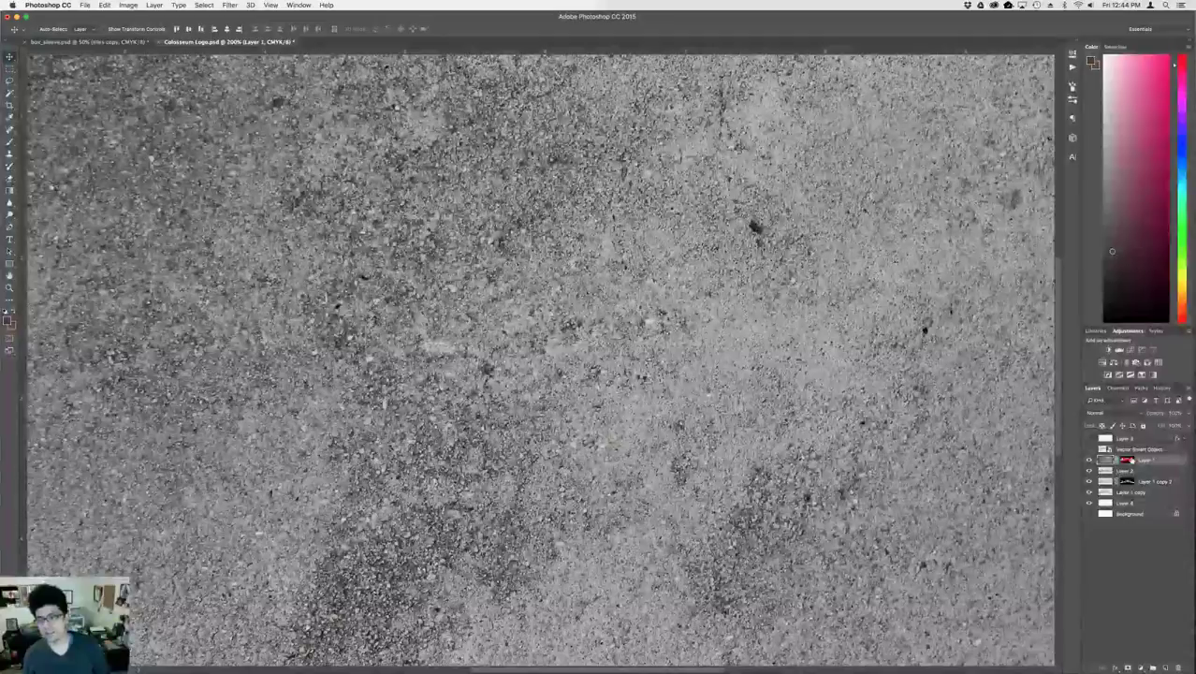
{"action": "left_click", "coordinate": [1128, 460]}
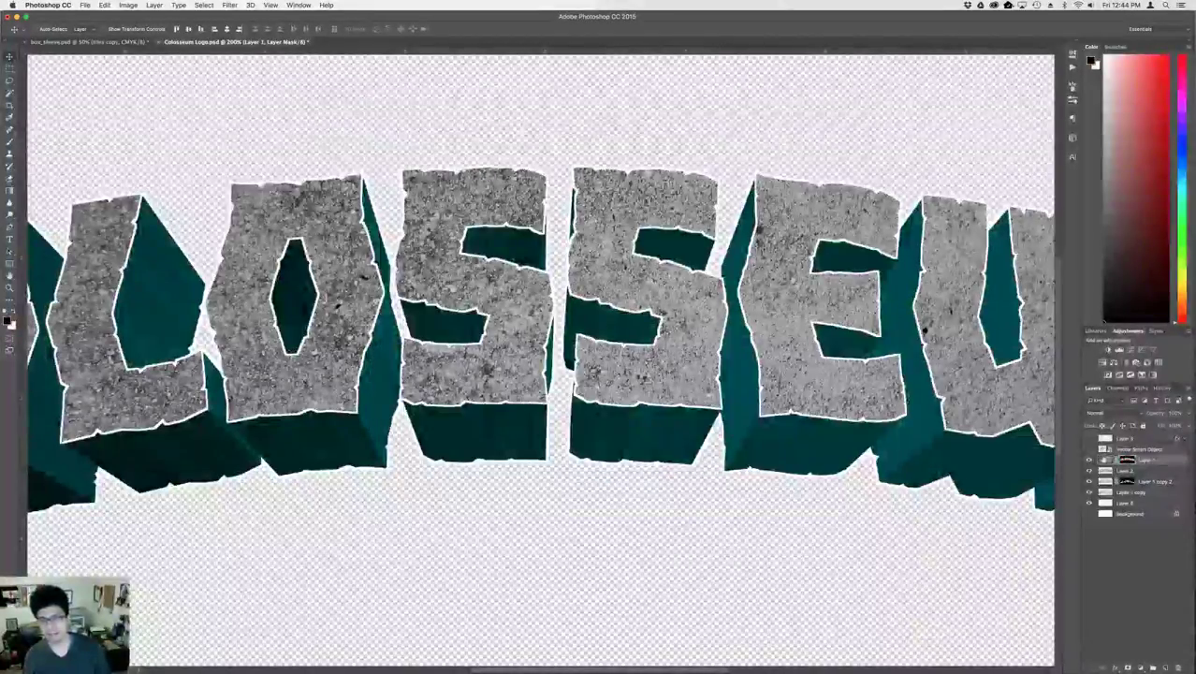
- Show the Vector Smart Object layer, make it active, and check its blend mode, keeping Screen
{"action": "left_click", "coordinate": [1089, 459]}
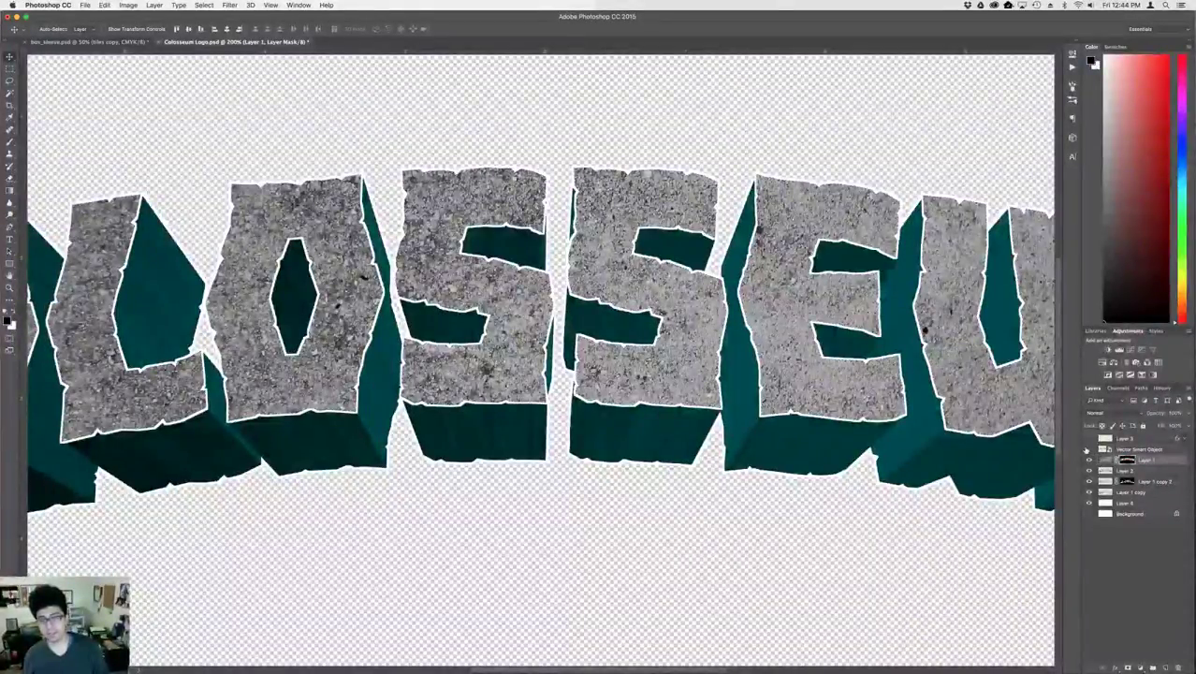
{"action": "left_click", "coordinate": [1088, 450]}
{"action": "left_click", "coordinate": [1111, 449]}
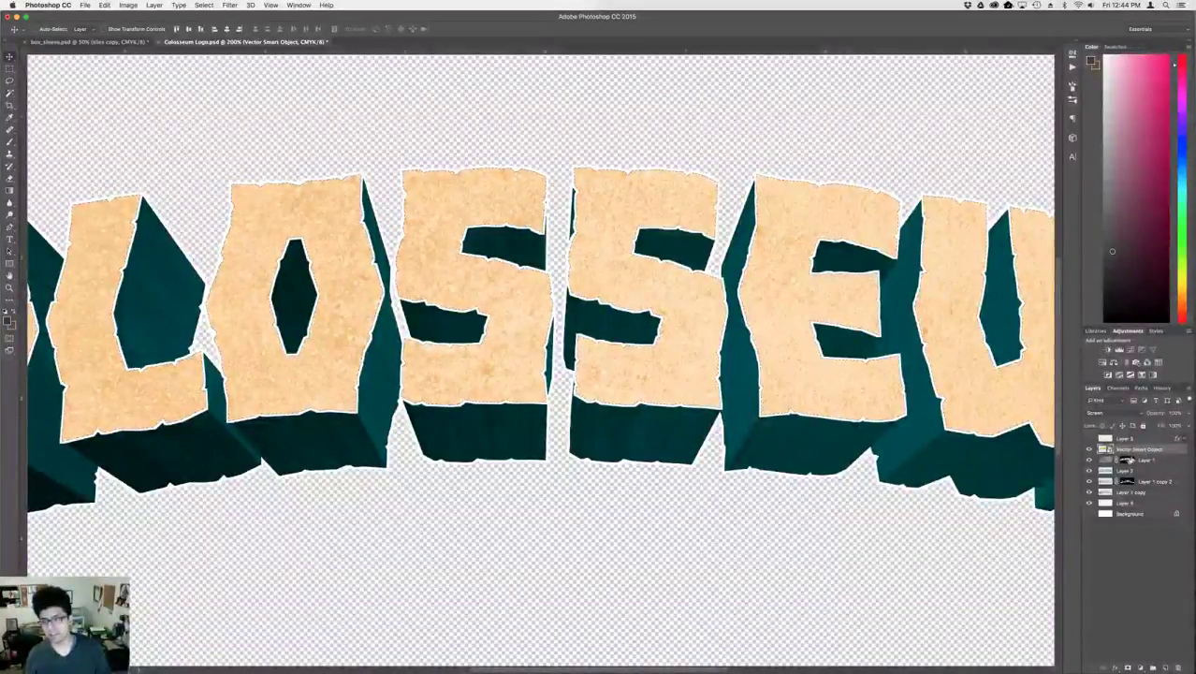
{"action": "left_click", "coordinate": [1115, 414]}
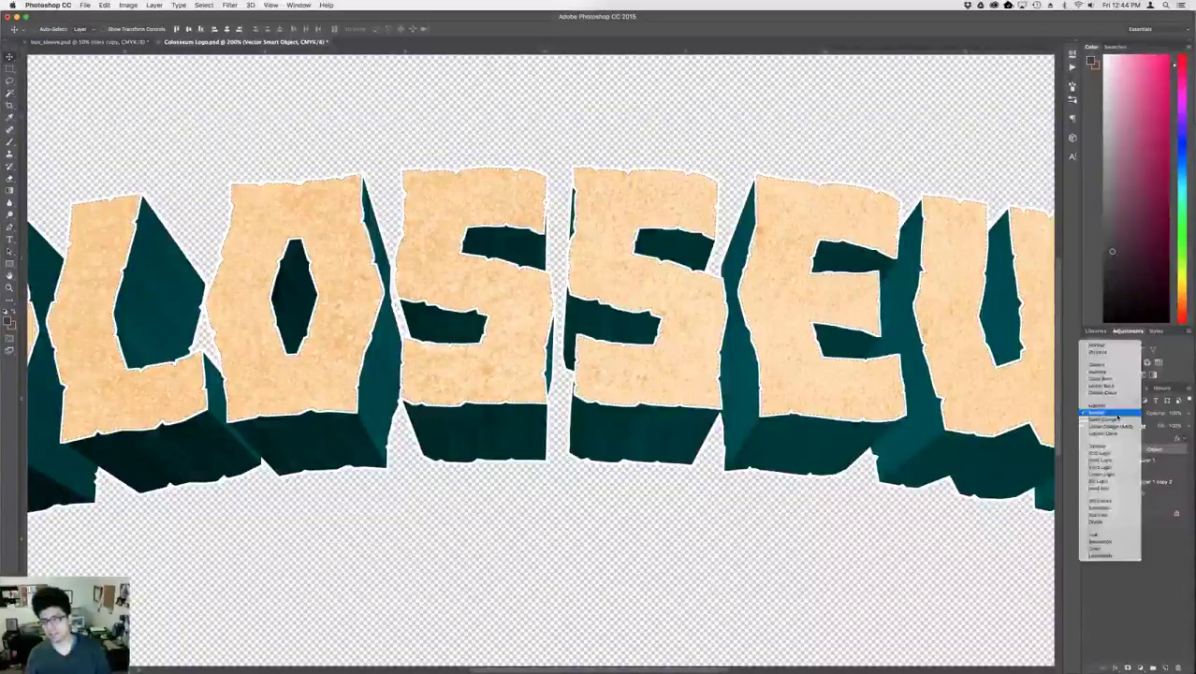
{"action": "left_click", "coordinate": [1117, 414]}
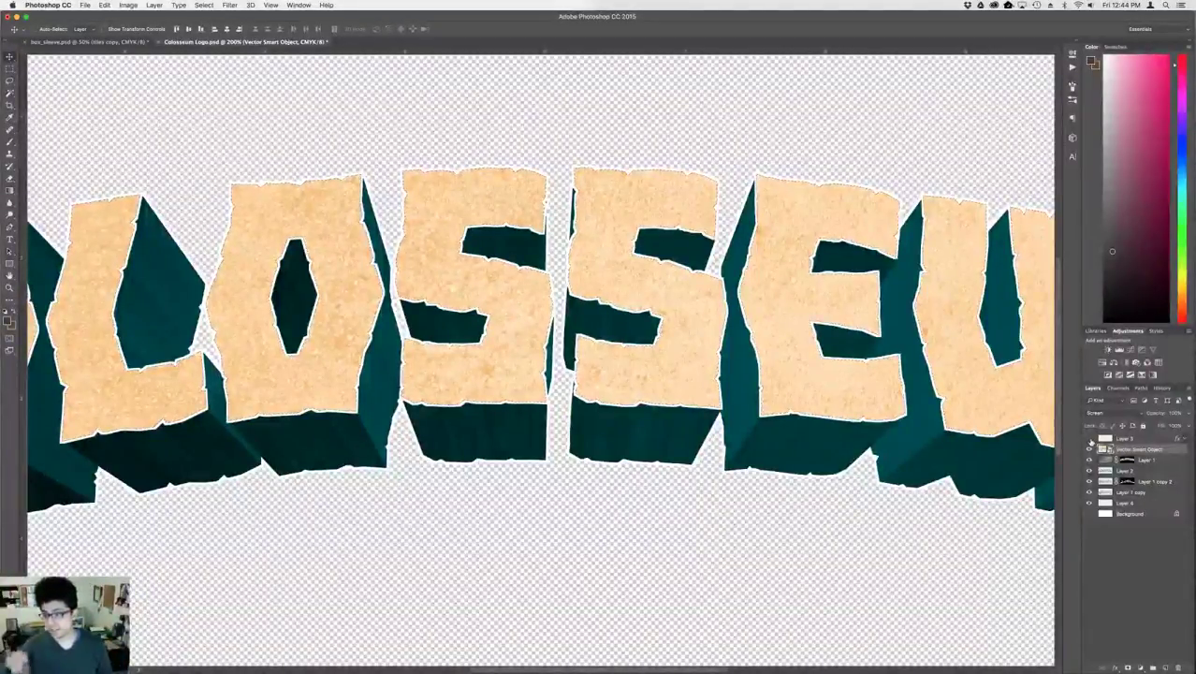
- Show Layer 3, make it the active layer, and open its layer style at the Stroke settings
{"action": "left_click", "coordinate": [1089, 439]}
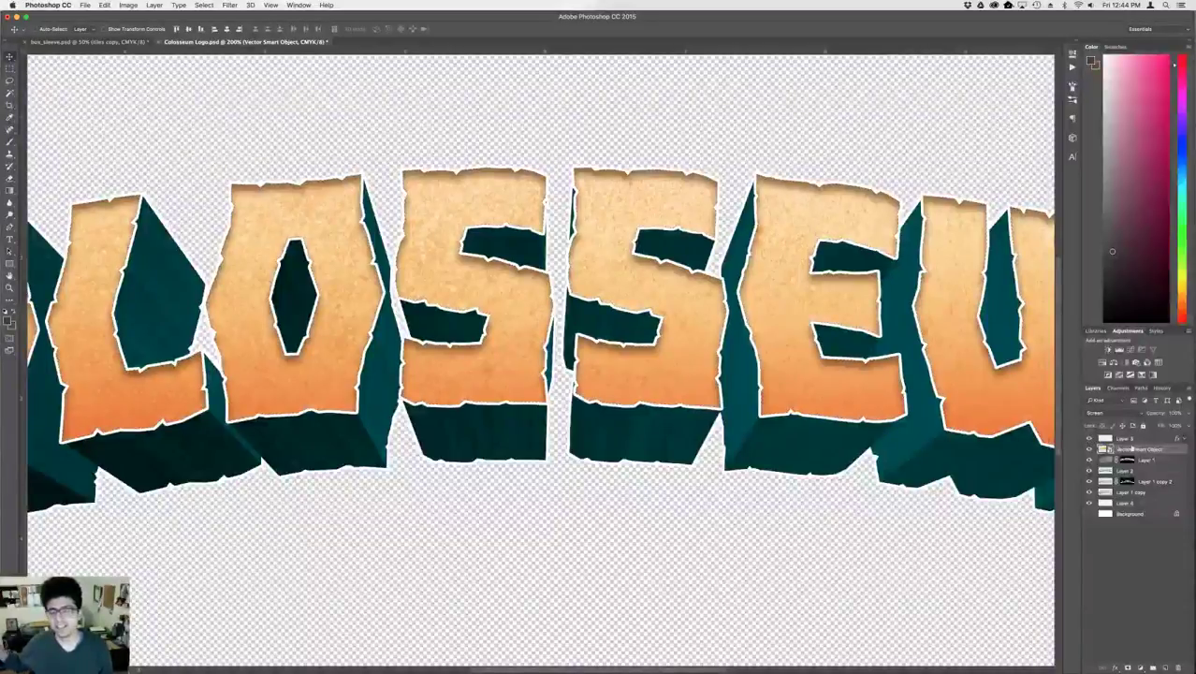
{"action": "left_click", "coordinate": [1133, 440]}
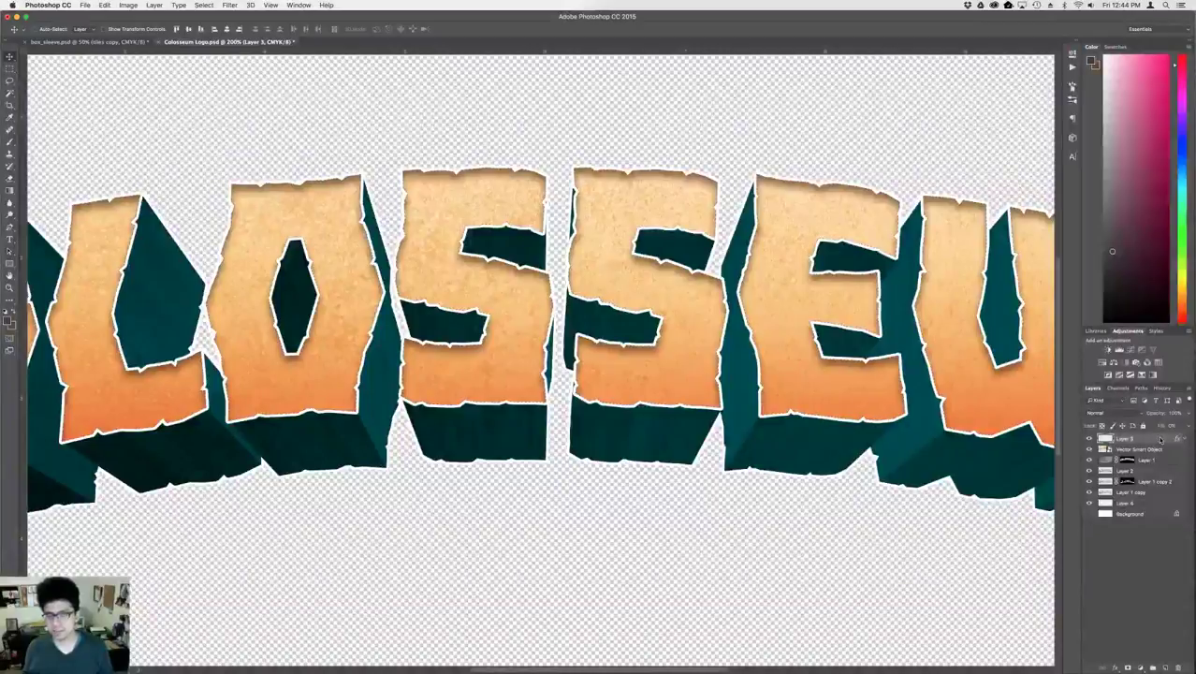
{"action": "double_click", "coordinate": [1160, 438]}
{"action": "left_click", "coordinate": [728, 150]}
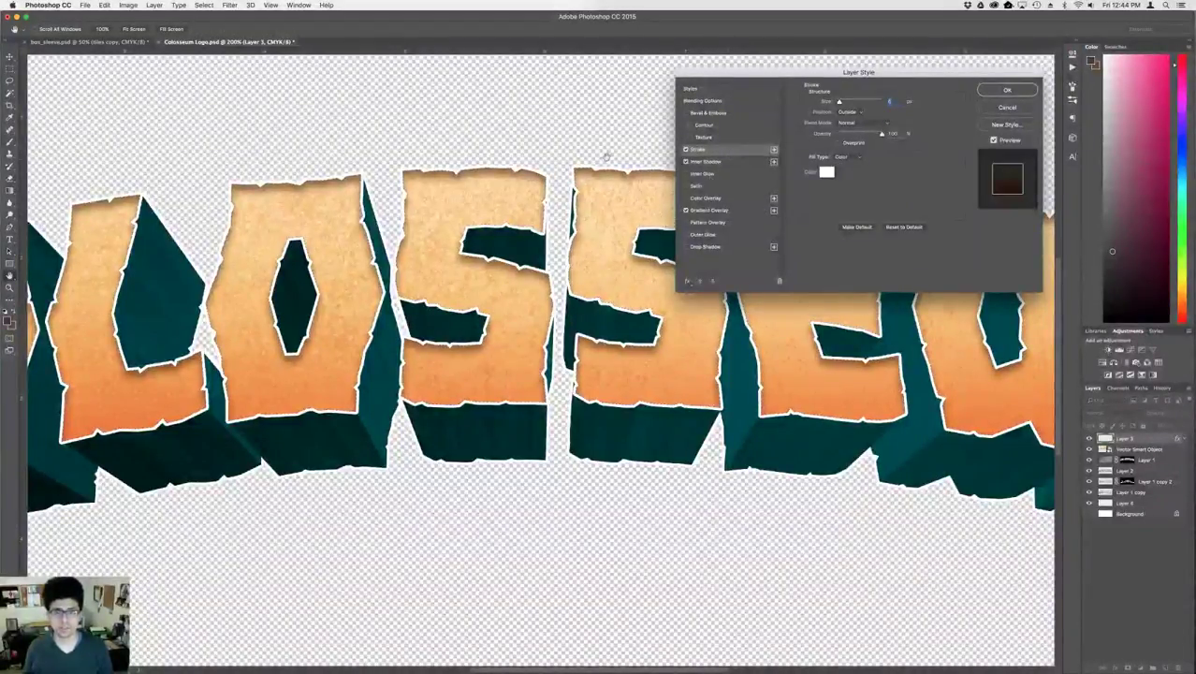
- Turn the Stroke and Inner Shadow effects of Layer 3 off and on to compare their effect on the lettering
{"action": "left_click", "coordinate": [686, 149]}
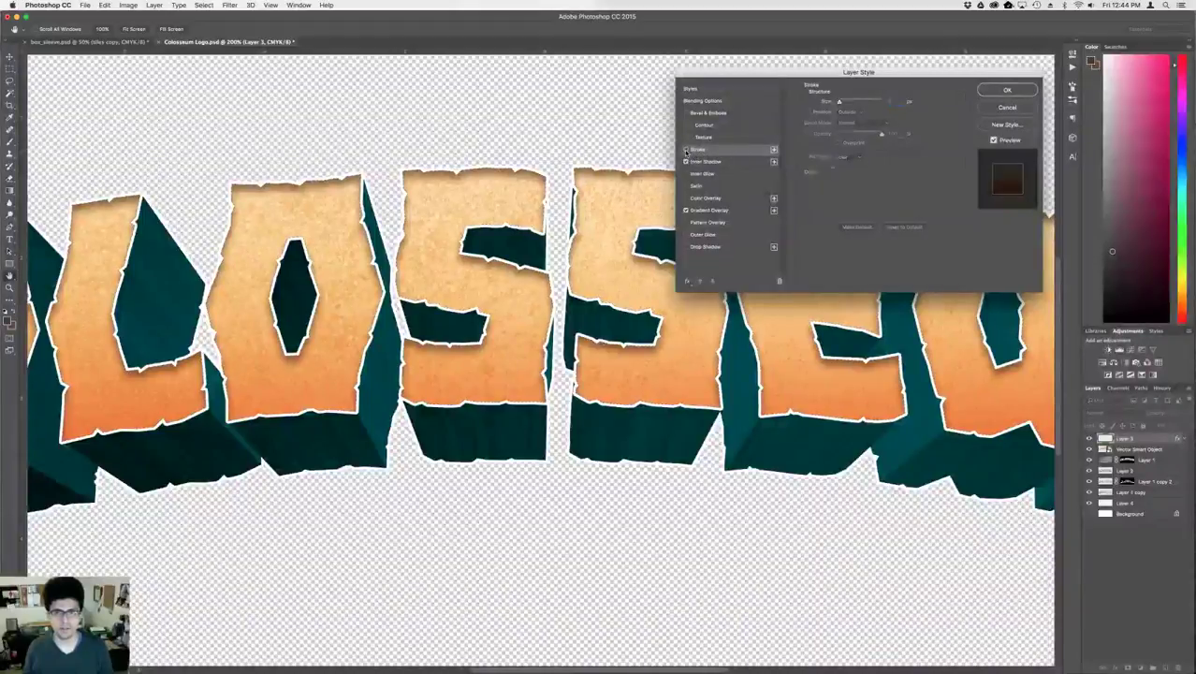
{"action": "left_click", "coordinate": [686, 149]}
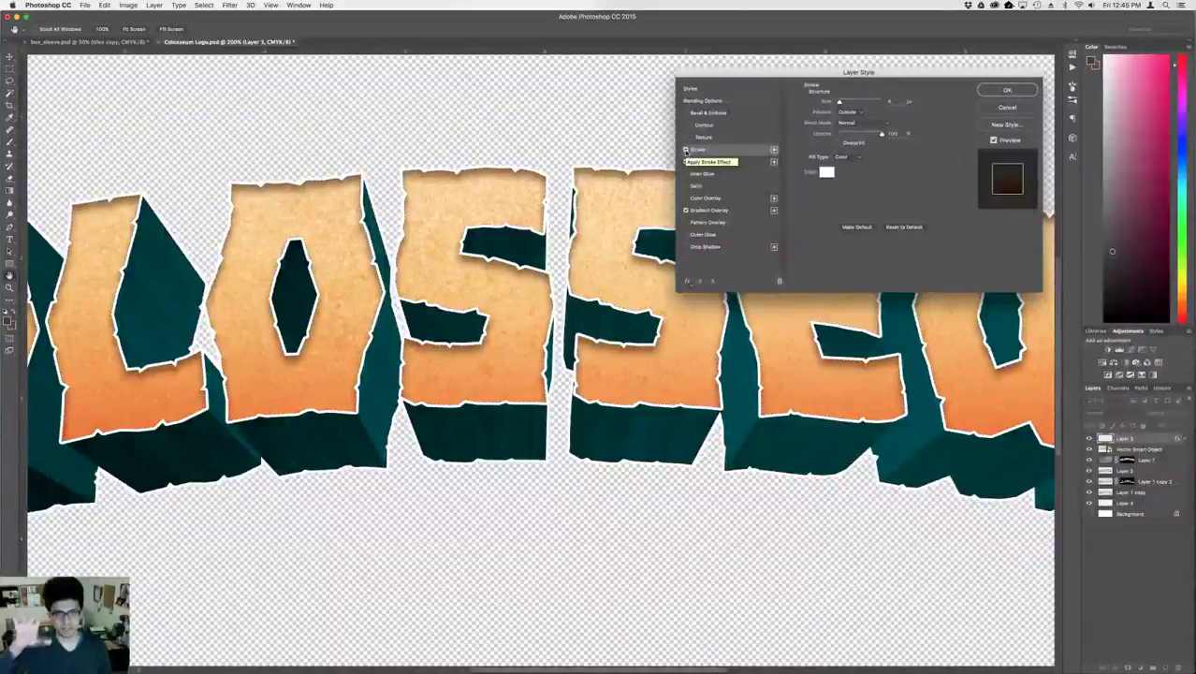
{"action": "left_click", "coordinate": [686, 150]}
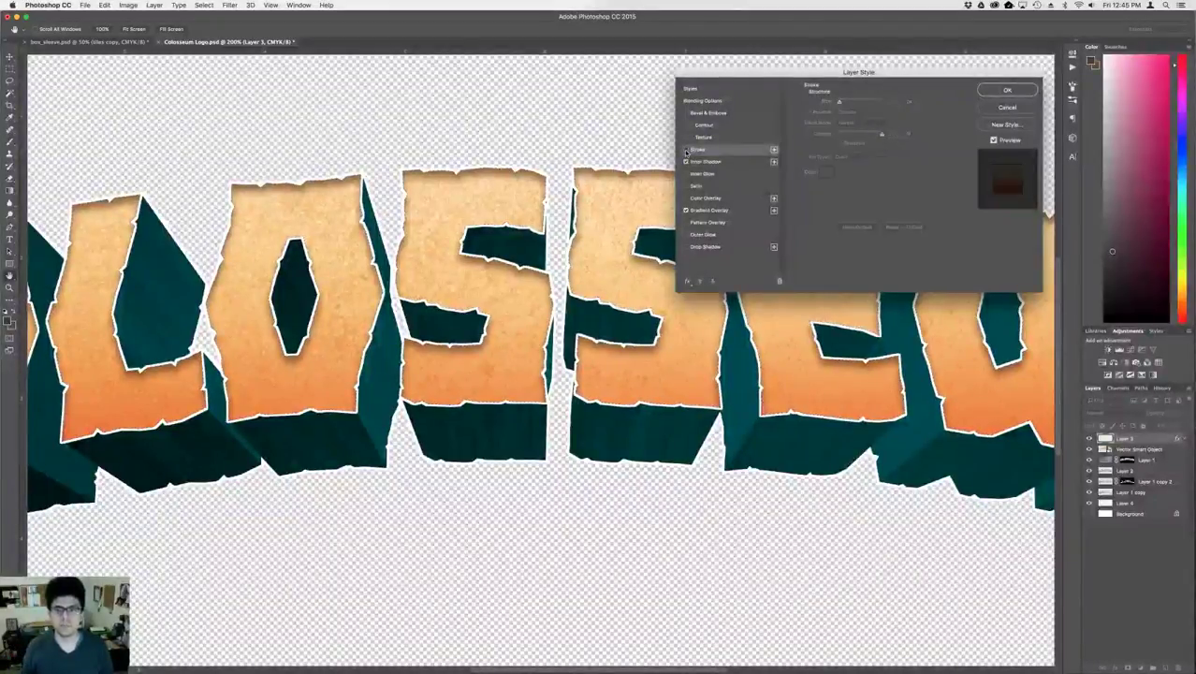
{"action": "left_click", "coordinate": [686, 150]}
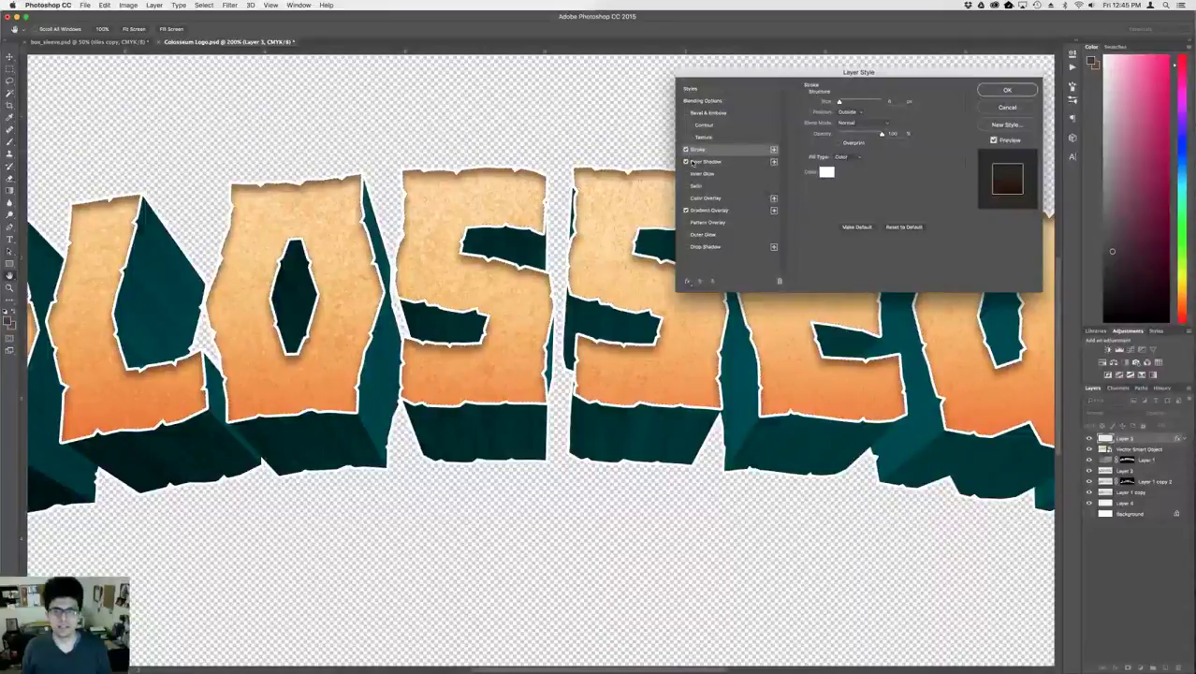
{"action": "left_click", "coordinate": [686, 162]}
{"action": "left_click", "coordinate": [685, 162]}
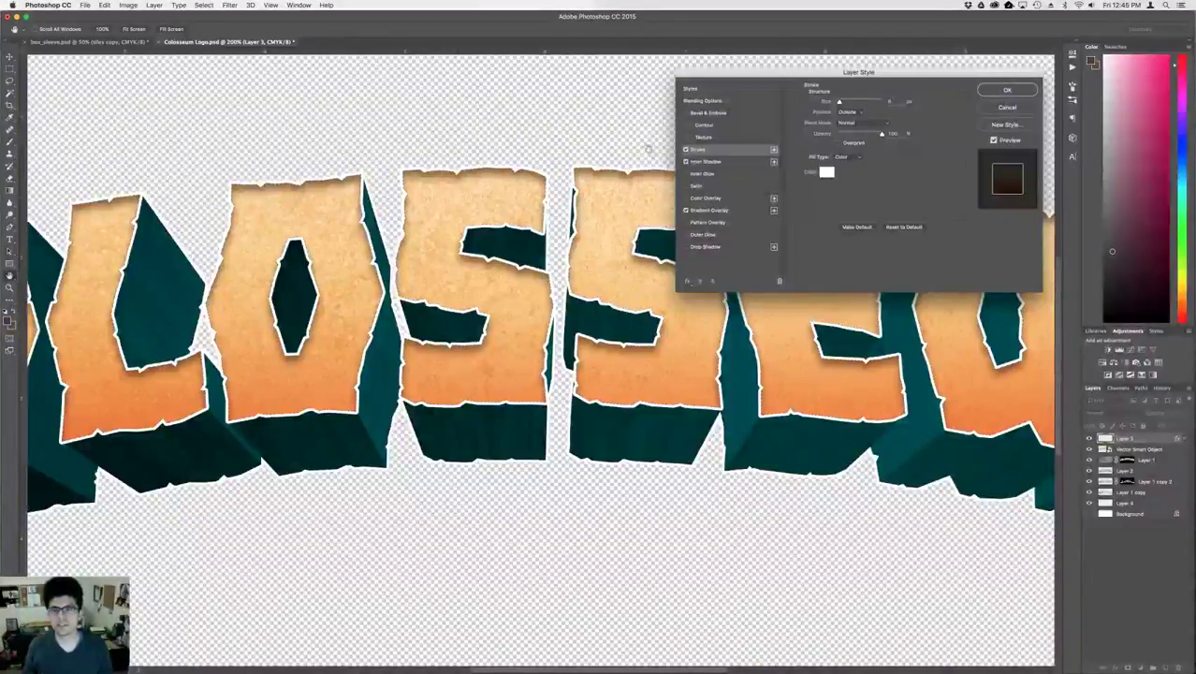
- Turn Layer 3's Gradient Overlay off and on, review its settings, and close the layer style
{"action": "left_click", "coordinate": [686, 210]}
{"action": "left_click", "coordinate": [685, 211]}
{"action": "left_click", "coordinate": [720, 210]}
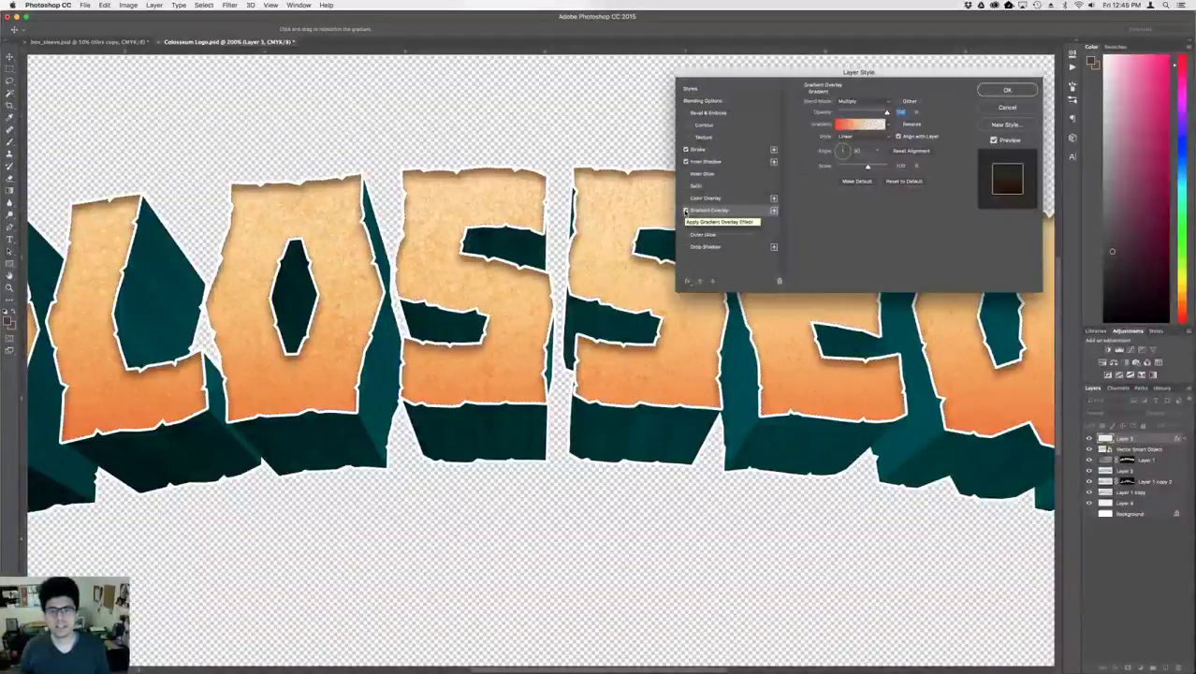
{"action": "left_click", "coordinate": [686, 211]}
{"action": "left_click", "coordinate": [685, 210]}
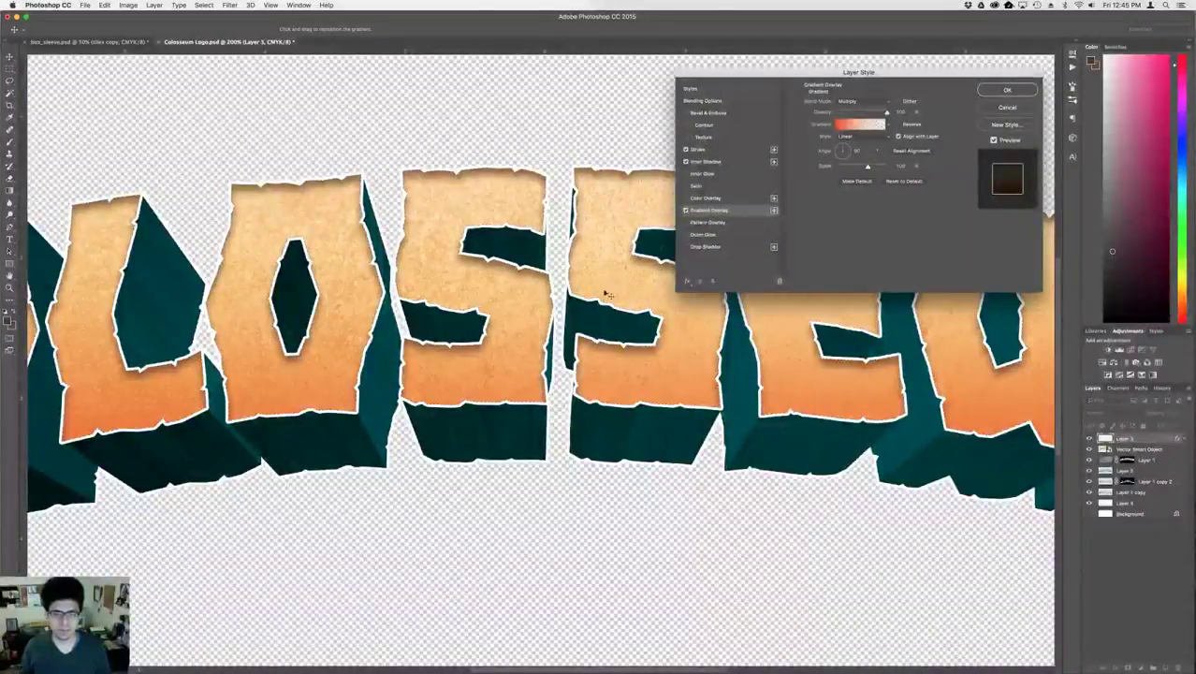
{"action": "left_click", "coordinate": [722, 210]}
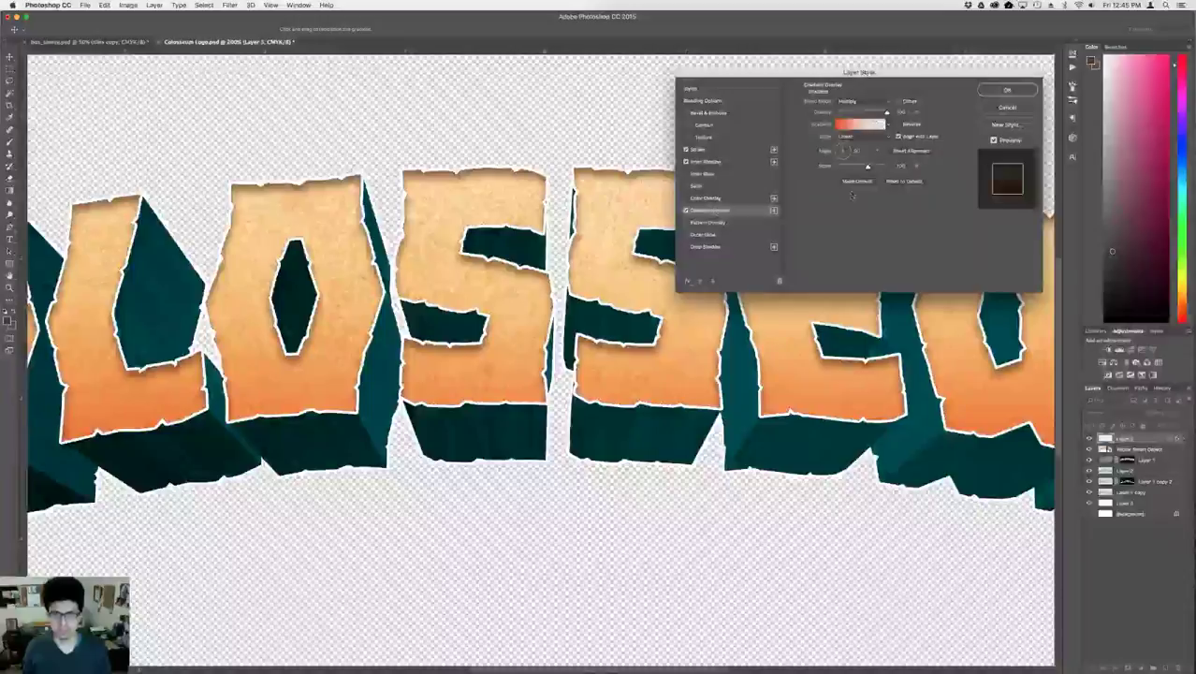
{"action": "left_click", "coordinate": [1005, 91]}
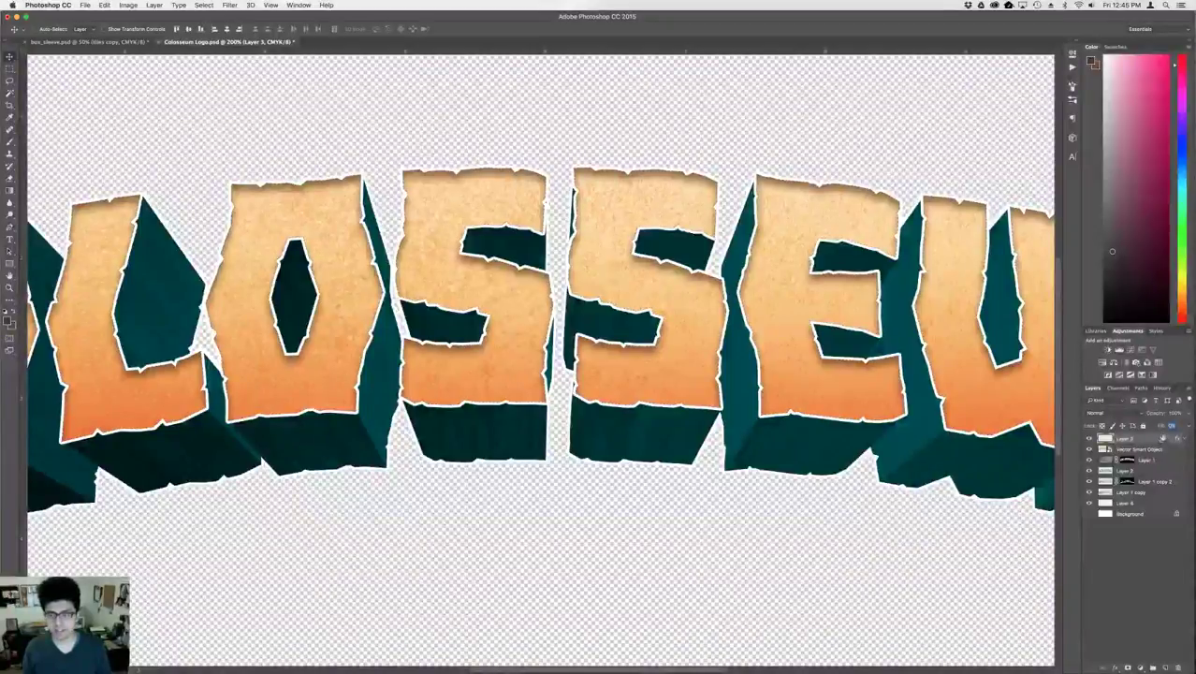
- Preview Layer 3 at 100% fill, restore its fill to 0%, and view the whole logo
{"action": "type", "text": "100"}
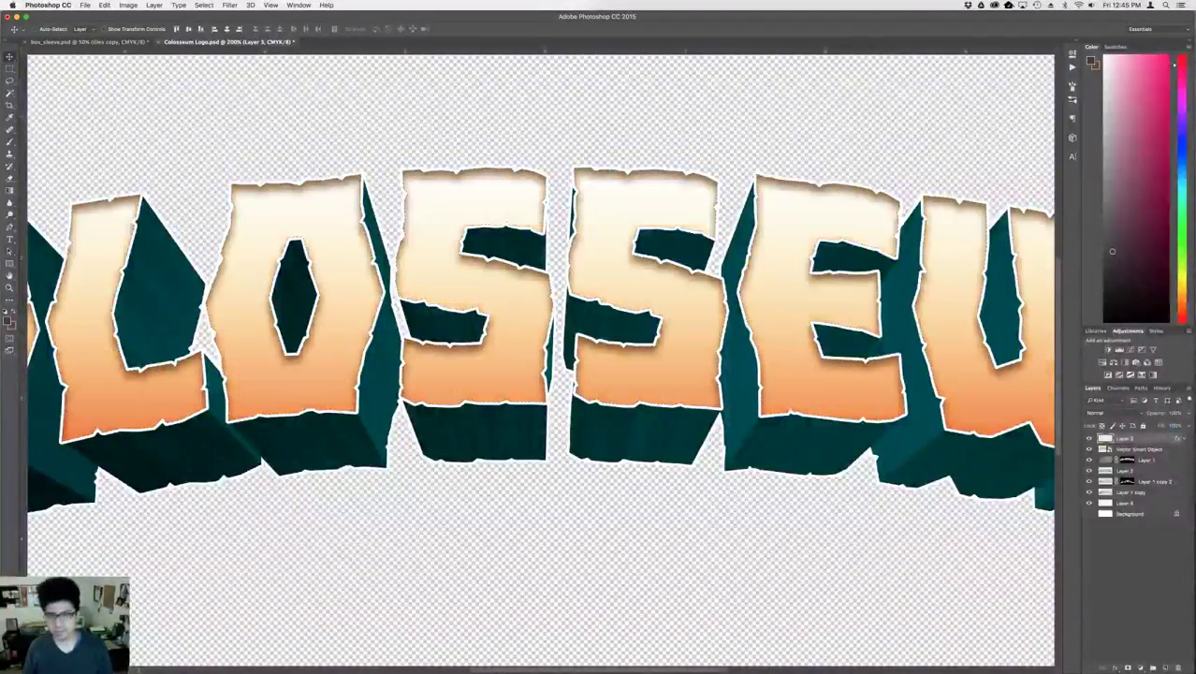
{"action": "key", "text": "Return"}
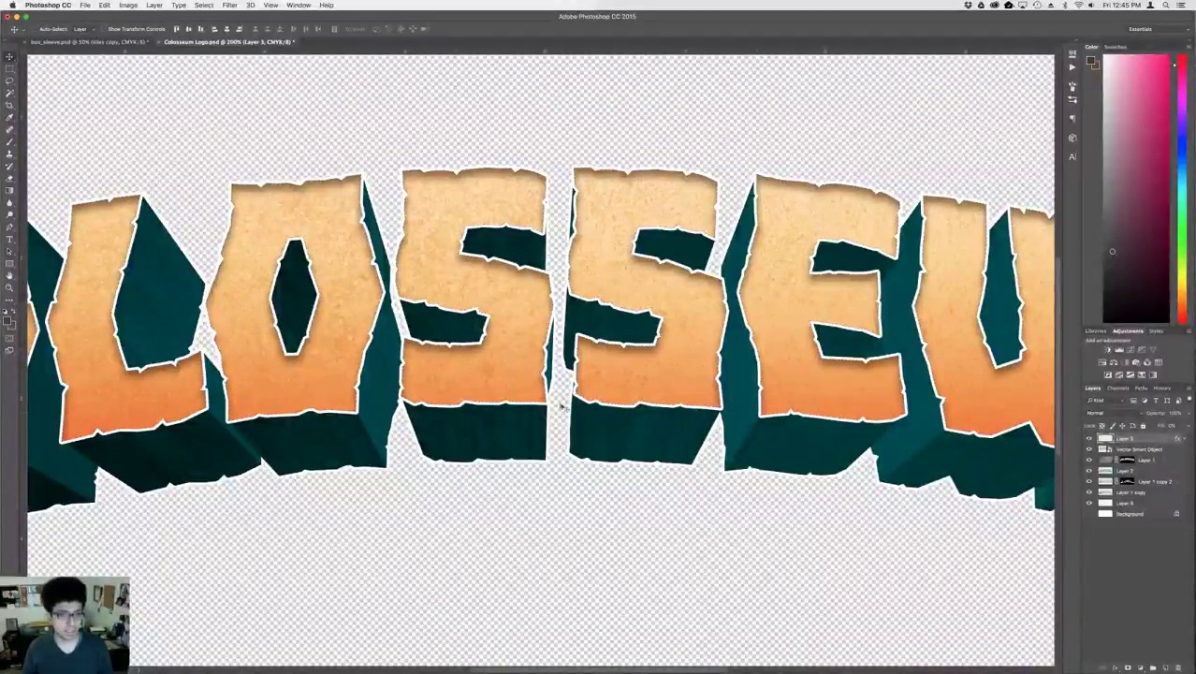
{"action": "key", "text": "super+minus"}
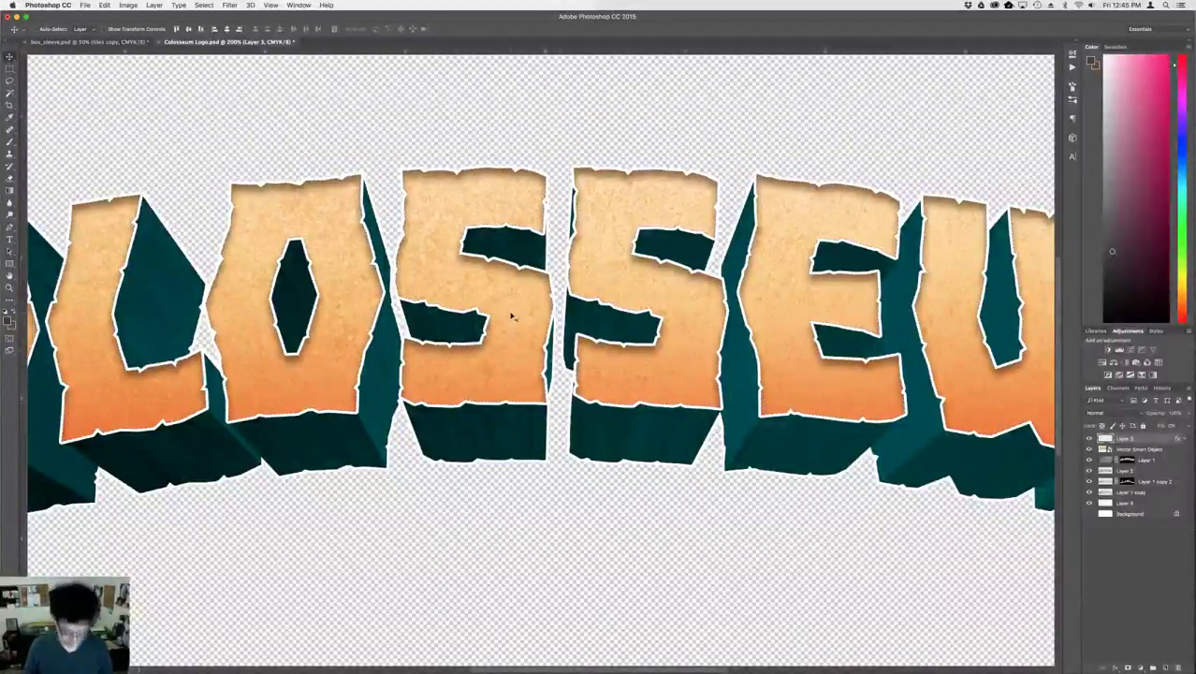
{"action": "key", "text": "super+minus"}
{"action": "key", "text": "super+minus"}
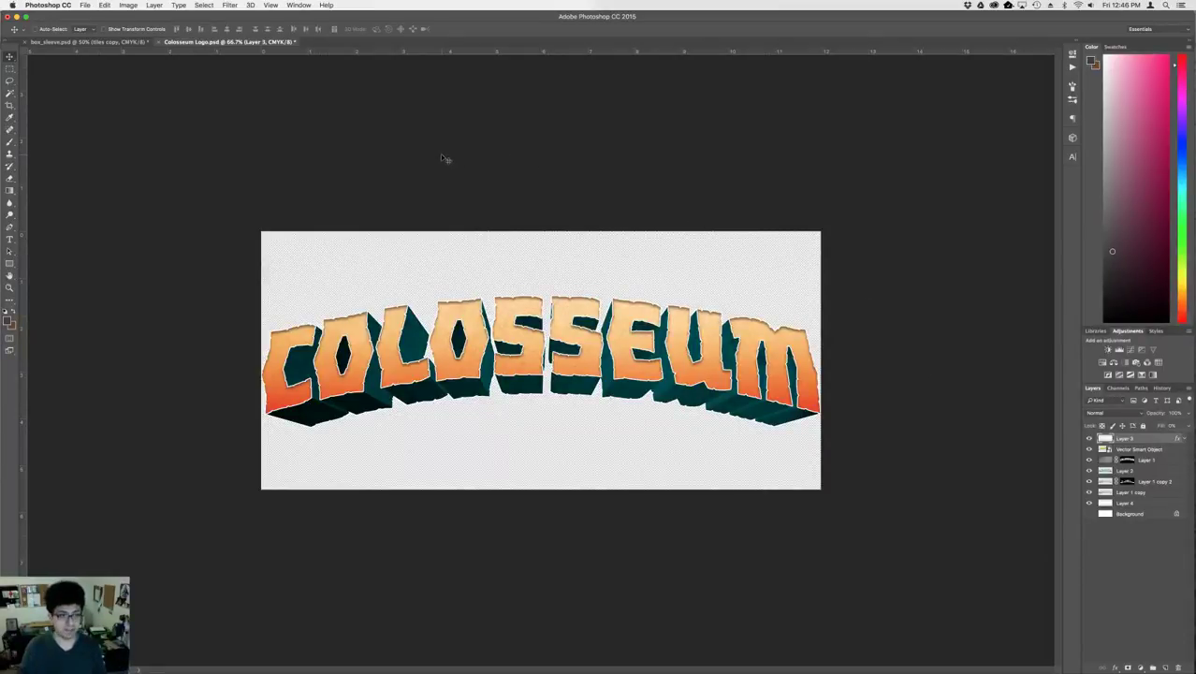
- Switch to the box artwork in InDesign and set its display performance to High Quality Display
{"action": "key", "text": "super+Tab"}
{"action": "key", "text": "super+Tab"}
{"action": "key", "text": "super+Tab"}
{"action": "key", "text": "super+Tab"}
{"action": "key", "text": "super+Tab"}
{"action": "key", "text": "super+Tab"}
{"action": "key", "text": "super+Tab"}
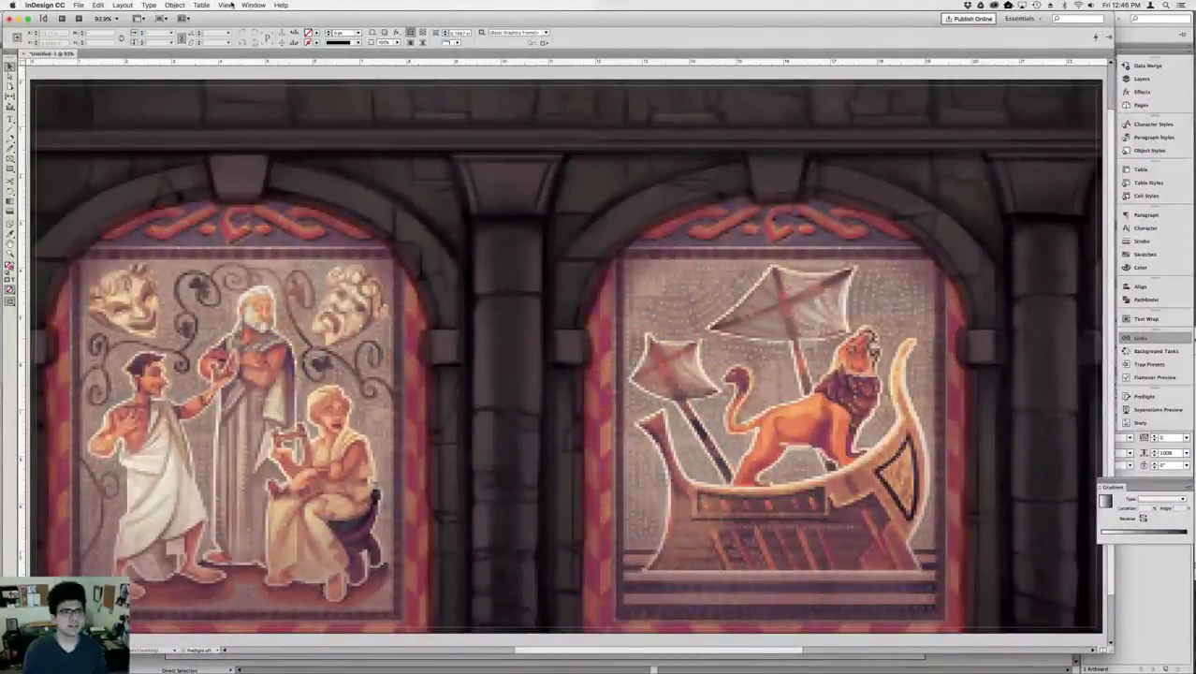
{"action": "left_click", "coordinate": [226, 4]}
{"action": "mouse_move", "coordinate": [281, 150]}
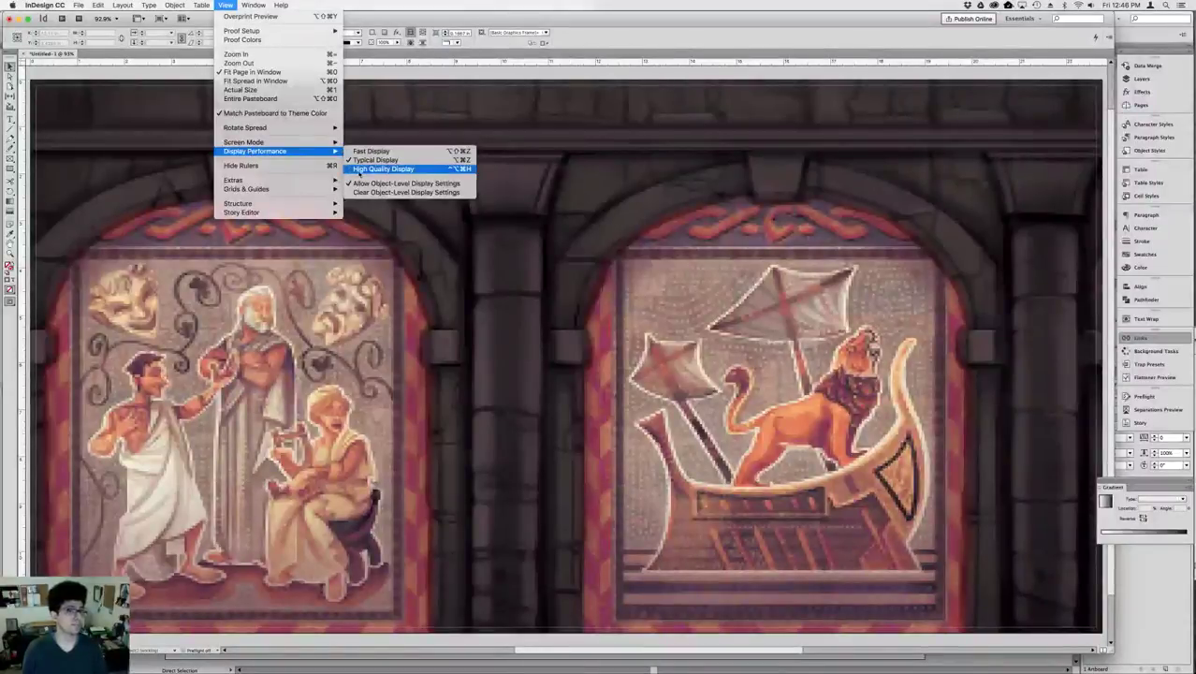
{"action": "left_click", "coordinate": [359, 170]}
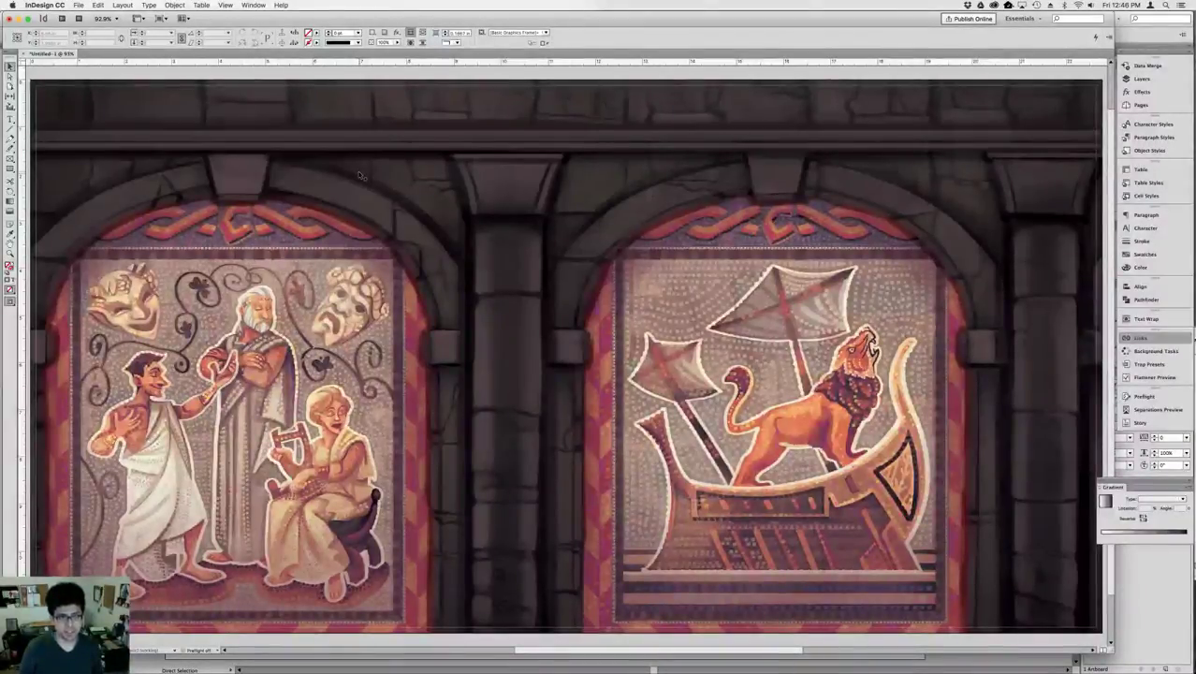
- Compare the InDesign box artwork with the logo, ending in Photoshop with the logo document and its panels shown
{"action": "key", "text": "super+Tab"}
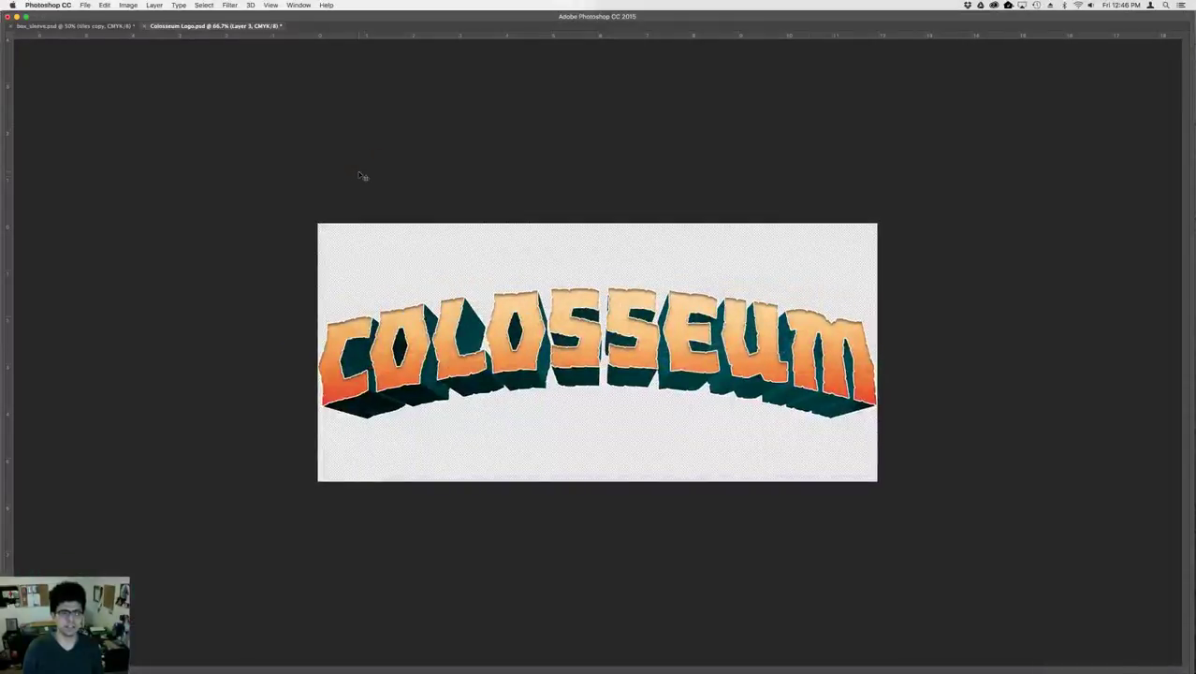
{"action": "key", "text": "super+Tab"}
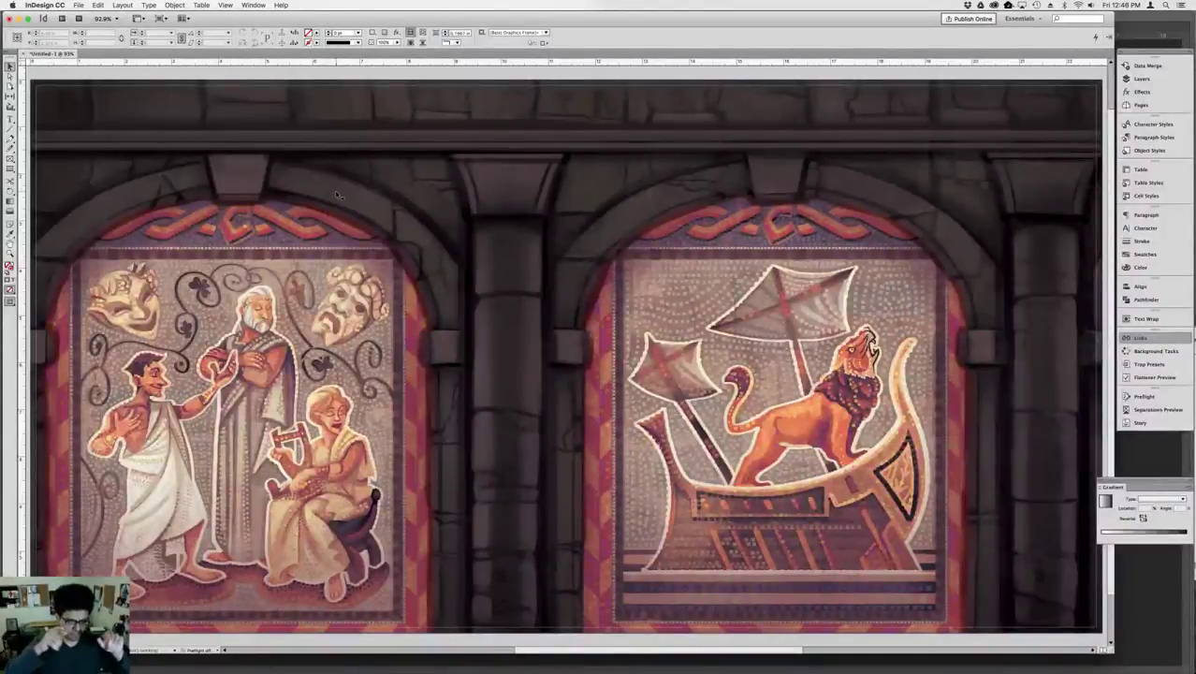
{"action": "key", "text": "super+Tab"}
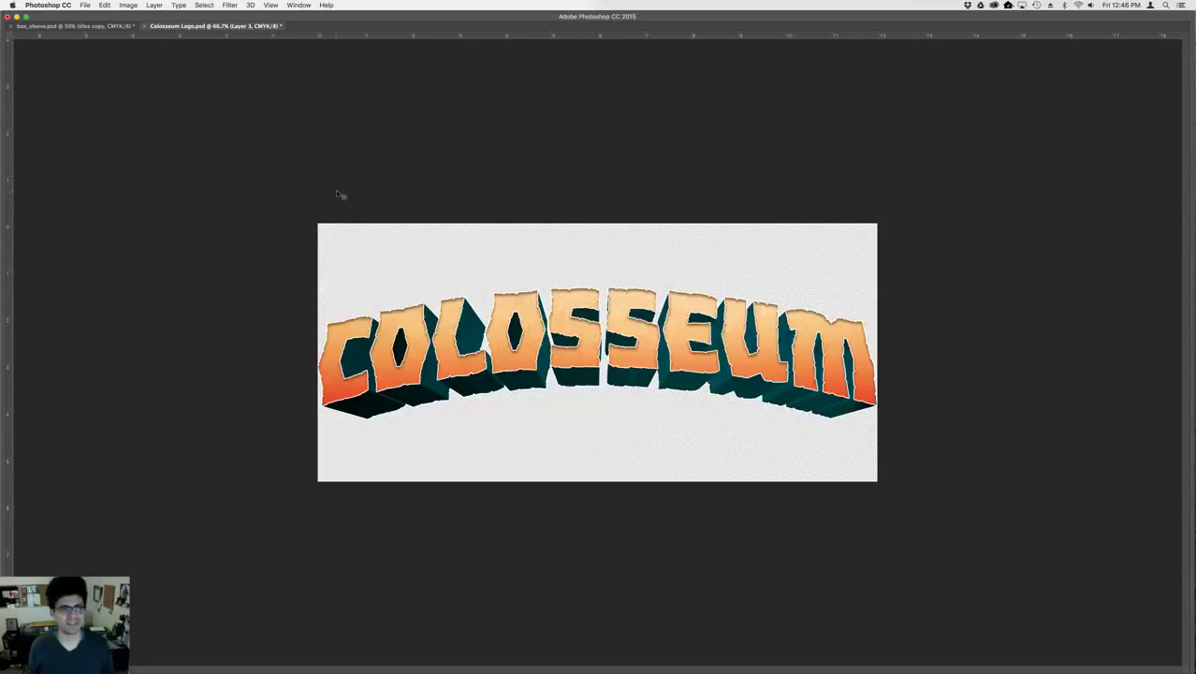
{"action": "key", "text": "Tab"}
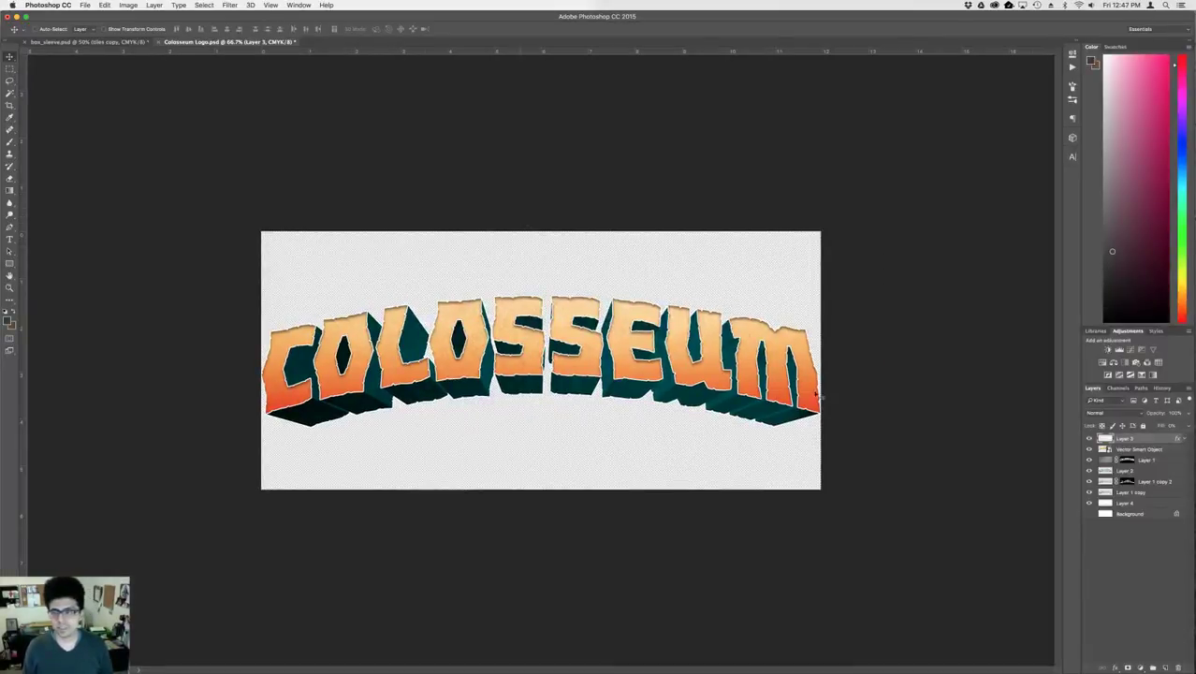
- Hide the Vector Smart Object, Layer 3 and the teal Layer 2 to expose the concrete texture and grey block shadow
{"action": "left_click", "coordinate": [1088, 450]}
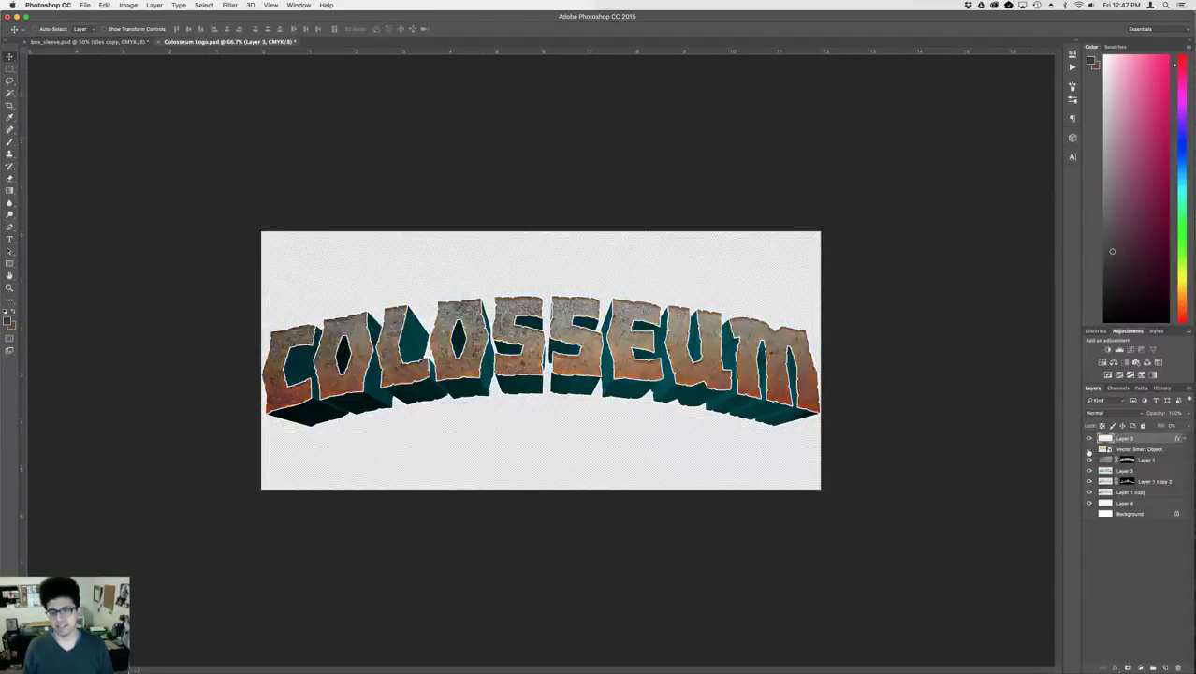
{"action": "left_click", "coordinate": [1088, 459]}
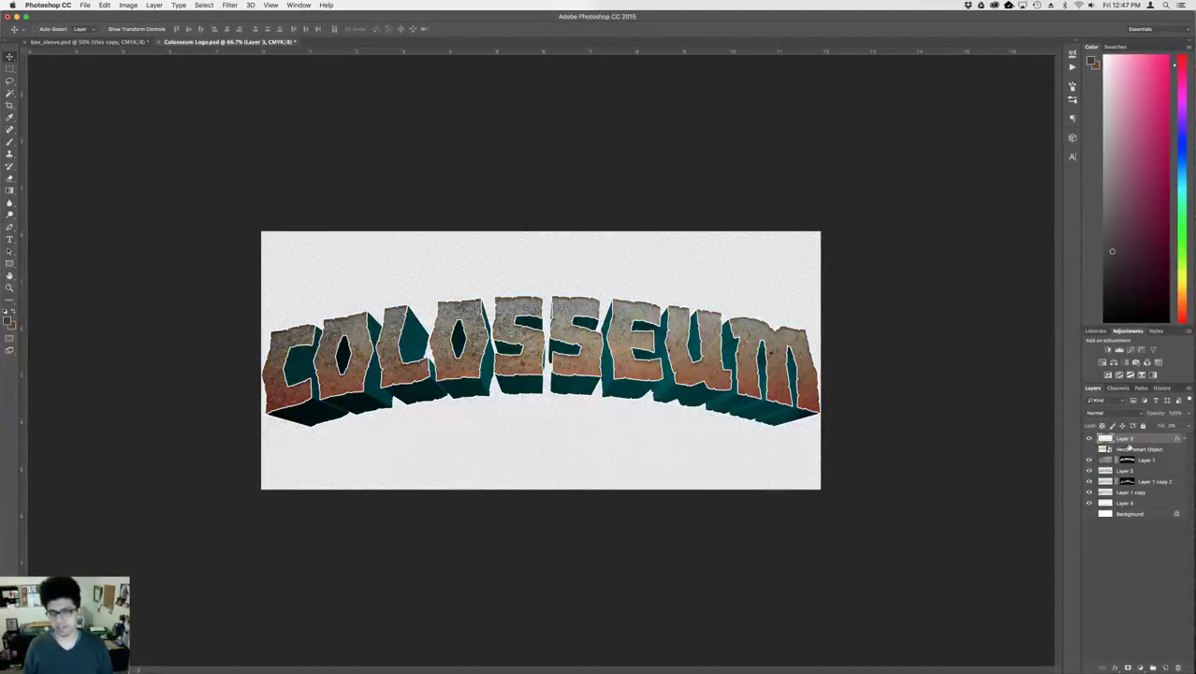
{"action": "left_click", "coordinate": [1088, 438]}
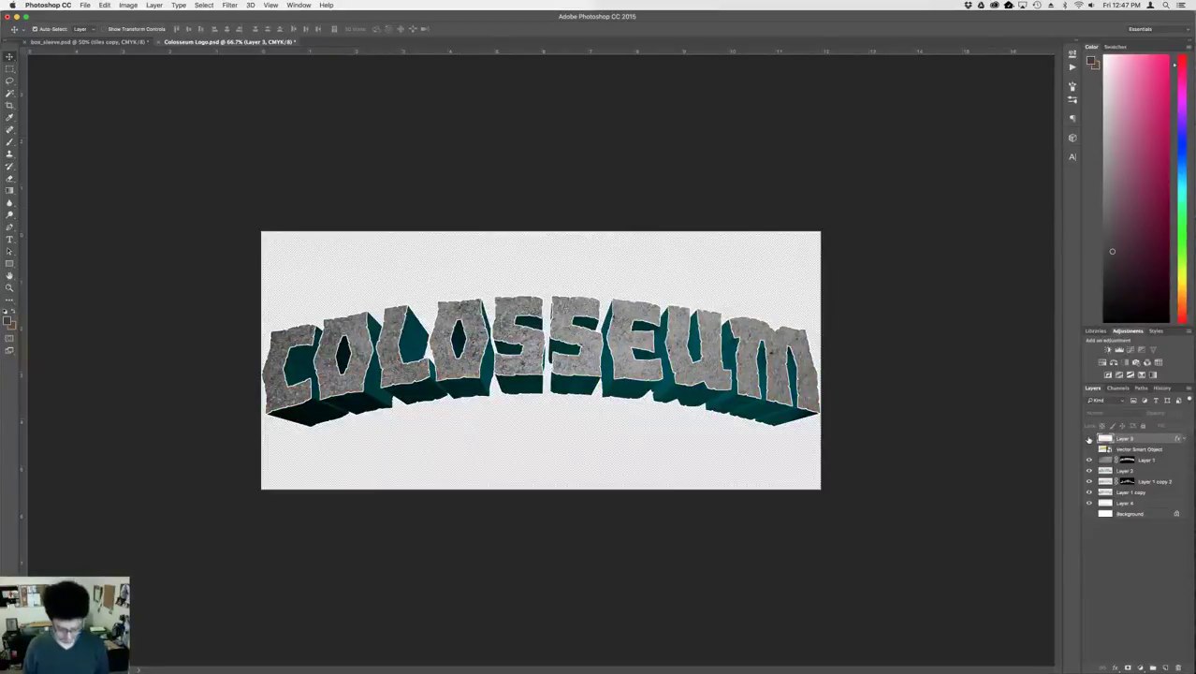
{"action": "key", "text": "super+equal"}
{"action": "key", "text": "super+equal"}
{"action": "left_click_drag", "start_coordinate": [550, 294], "coordinate": [653, 251]}
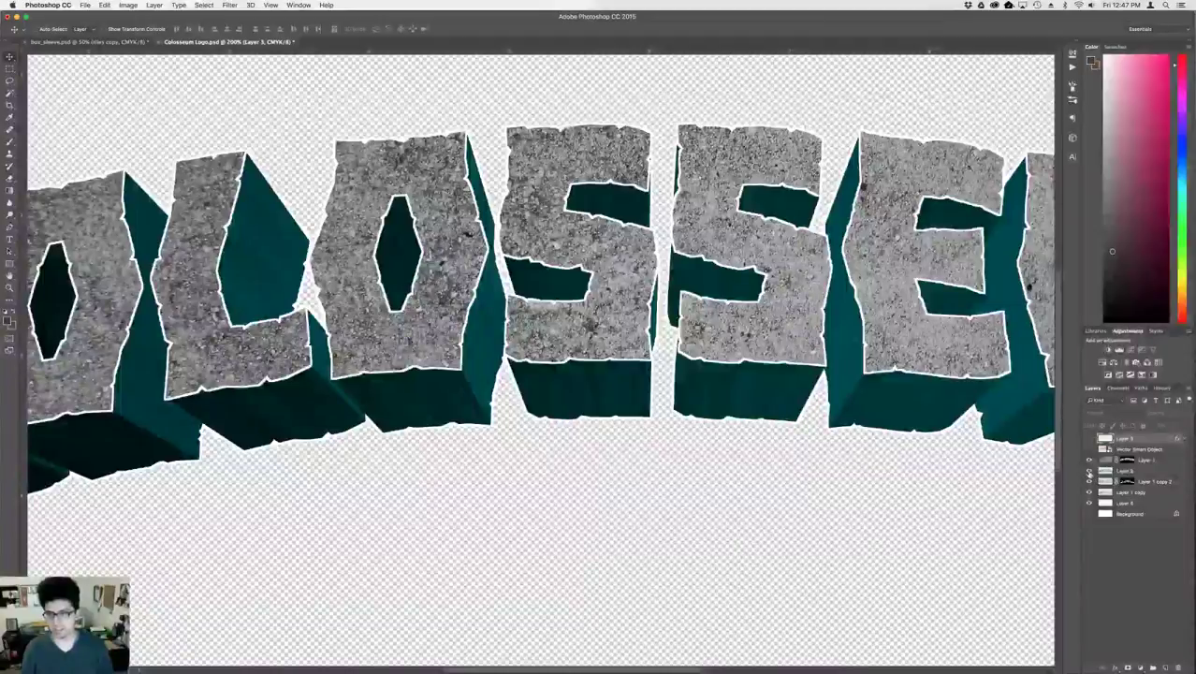
{"action": "left_click", "coordinate": [1088, 471]}
{"action": "key", "text": "super+minus"}
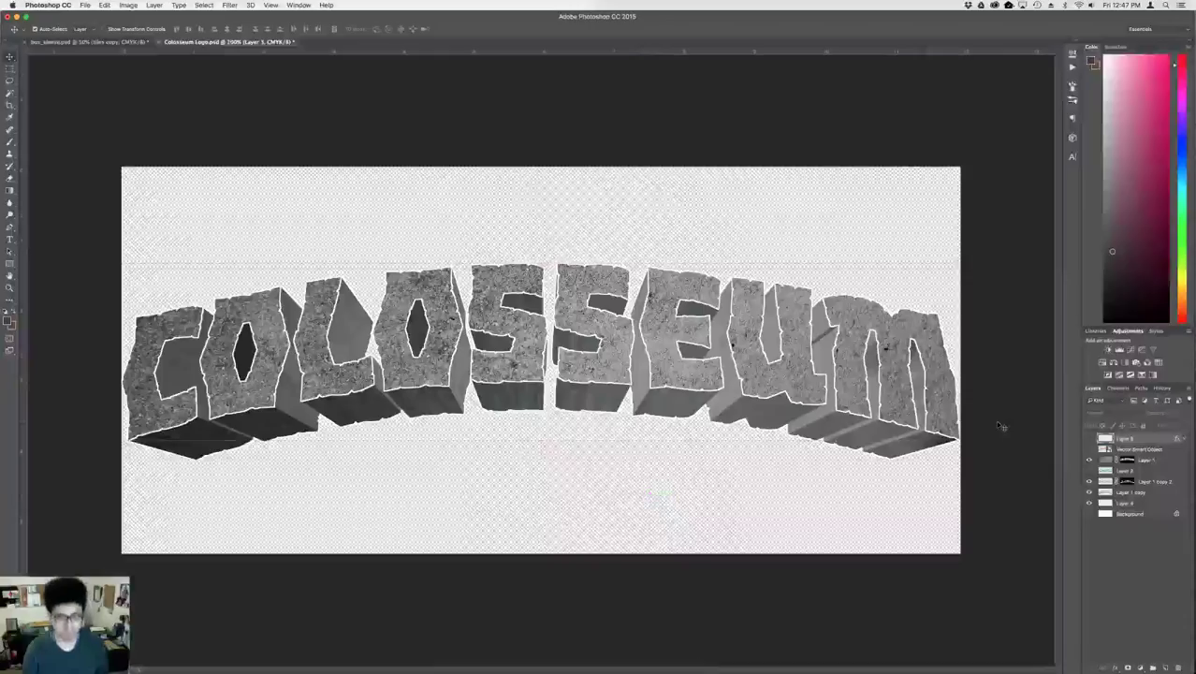
- Make the Vector Smart Object active, toggle its visibility to compare the lettering, and show Layer 3 with it hidden
{"action": "left_click", "coordinate": [1123, 450]}
{"action": "left_click", "coordinate": [1088, 451]}
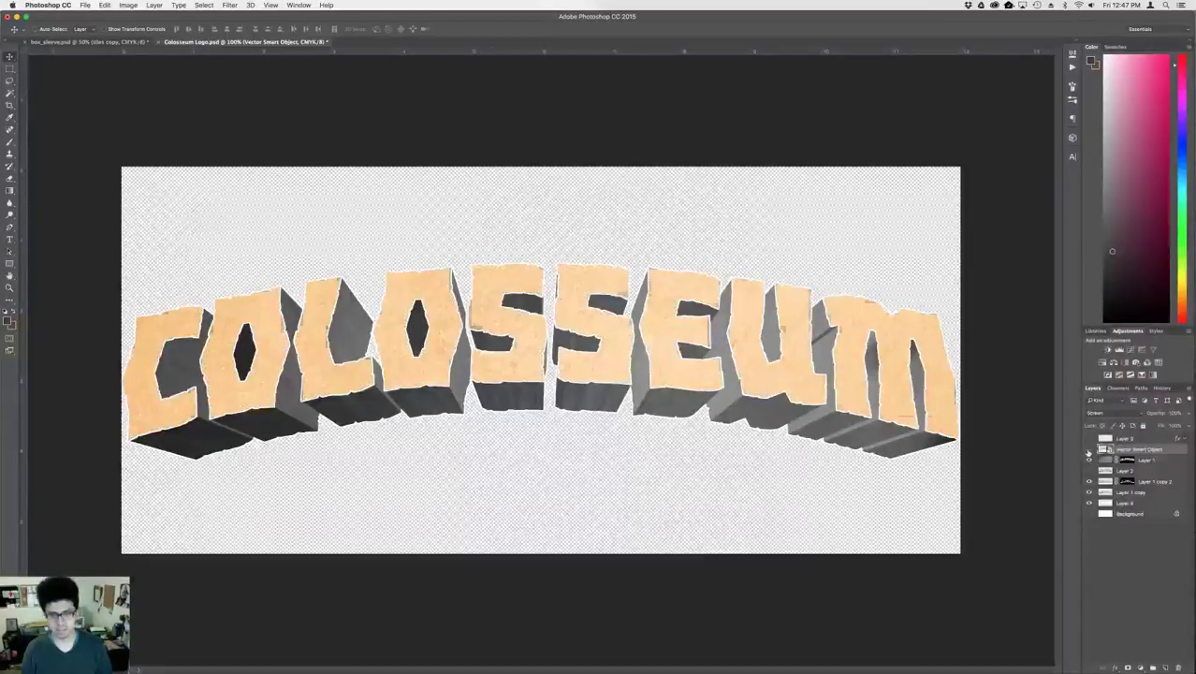
{"action": "left_click", "coordinate": [1088, 450]}
{"action": "left_click", "coordinate": [1088, 451]}
{"action": "left_click", "coordinate": [1088, 451]}
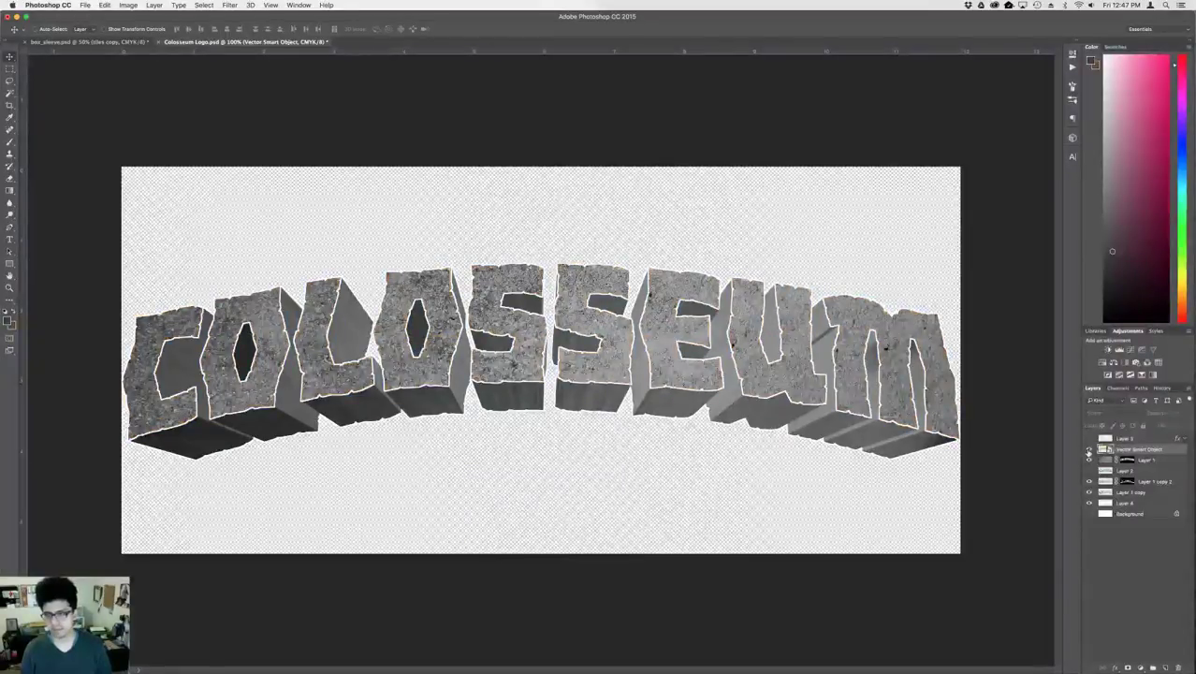
{"action": "left_click", "coordinate": [1088, 451]}
{"action": "left_click", "coordinate": [1088, 451]}
{"action": "left_click", "coordinate": [1088, 450]}
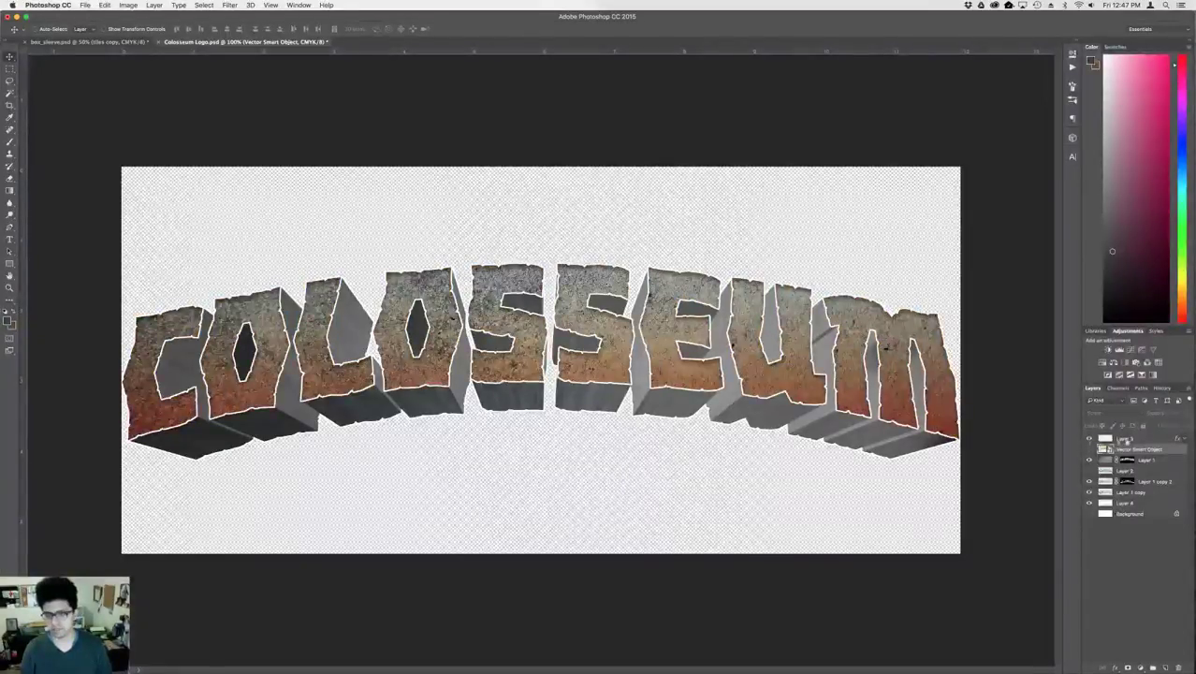
- Open Layer 3's layer style and set its Gradient Overlay blend mode to Normal
{"action": "double_click", "coordinate": [1150, 440]}
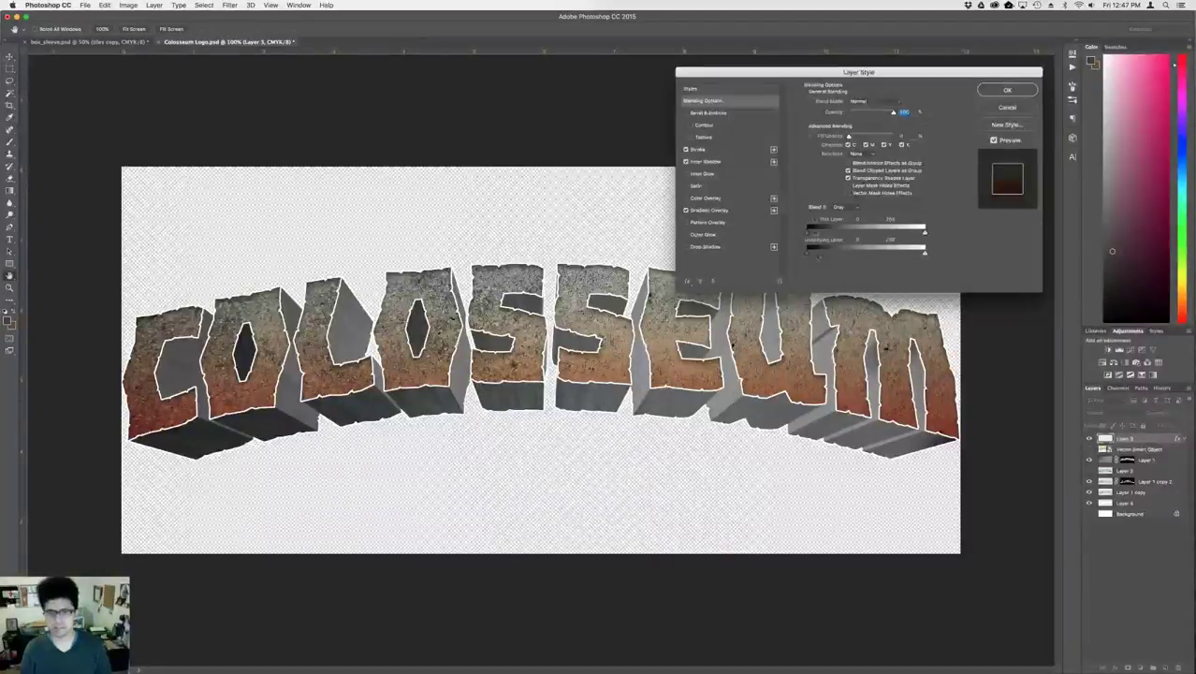
{"action": "left_click", "coordinate": [709, 210]}
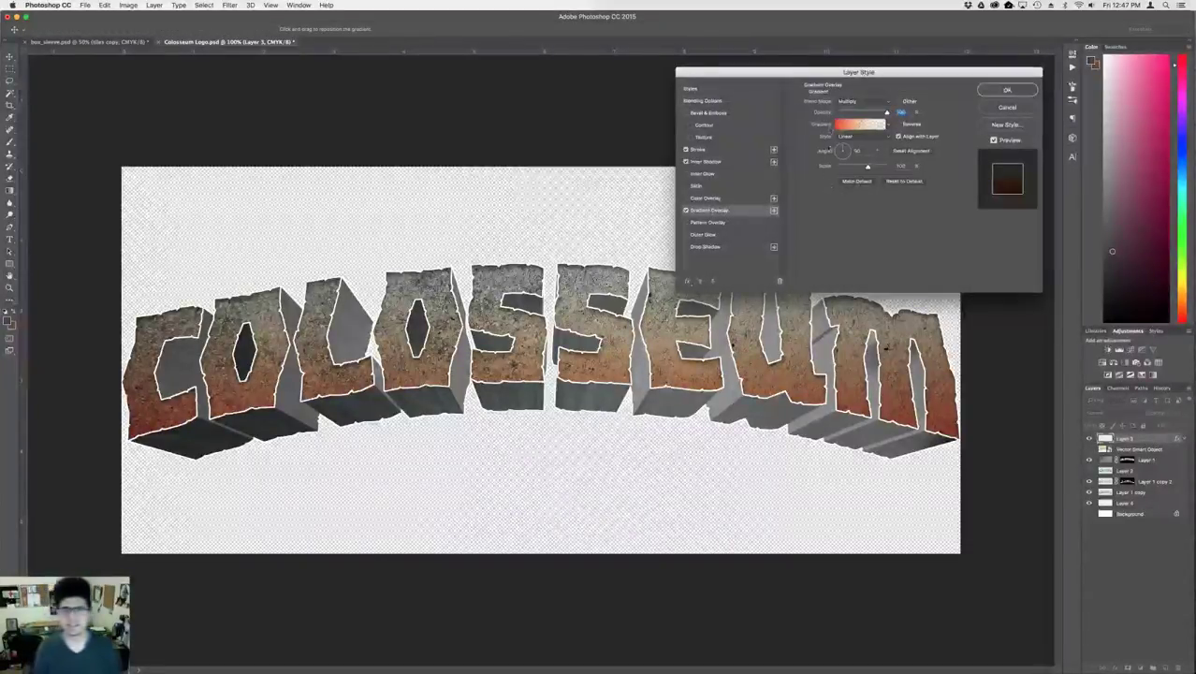
{"action": "left_click", "coordinate": [853, 101]}
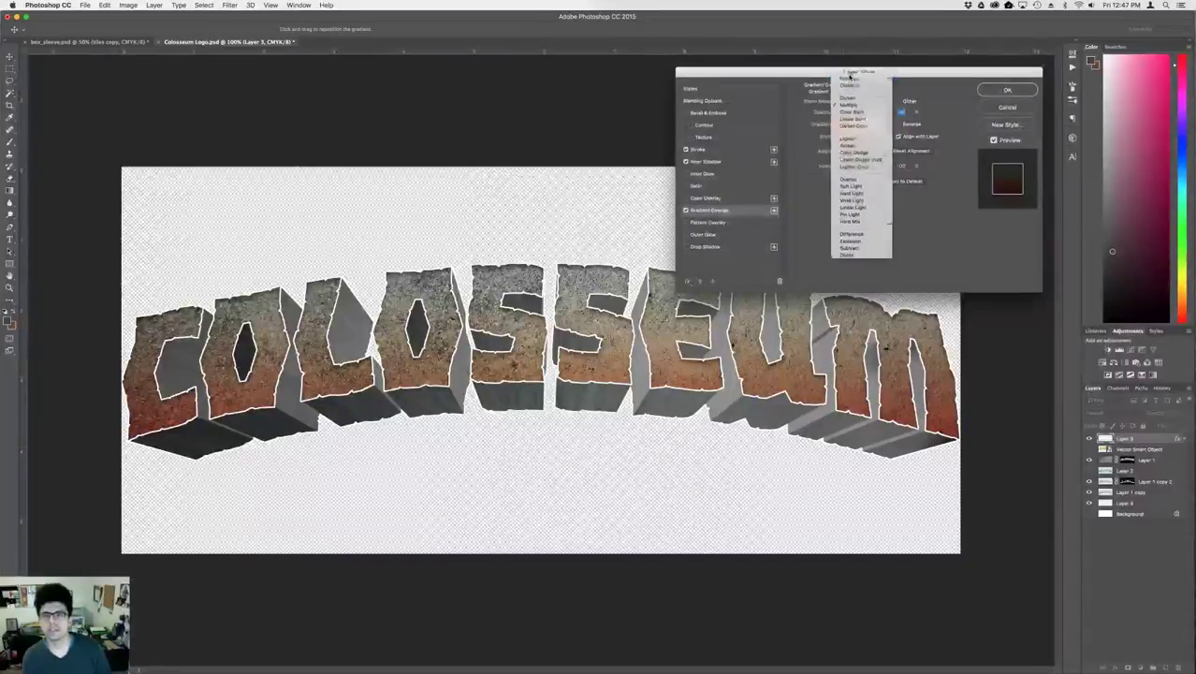
{"action": "left_click", "coordinate": [847, 75]}
- Recolour both the red and the yellow colour stops of Layer 3's Gradient Overlay to white
{"action": "left_click", "coordinate": [861, 125]}
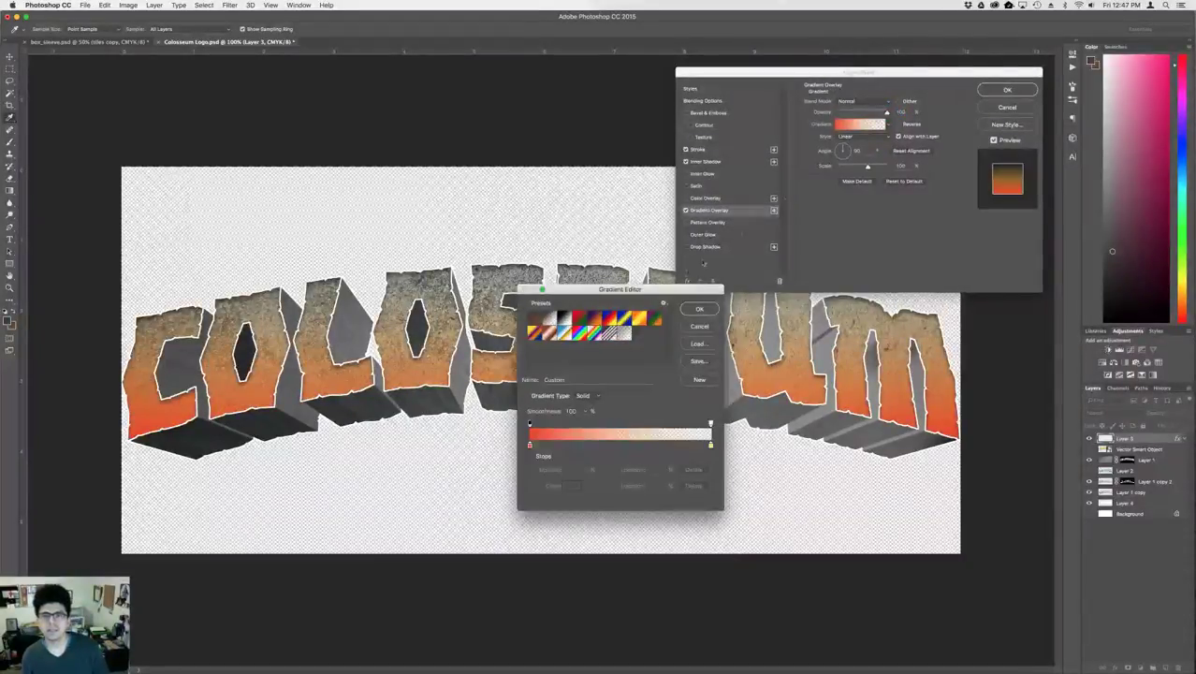
{"action": "left_click", "coordinate": [529, 445]}
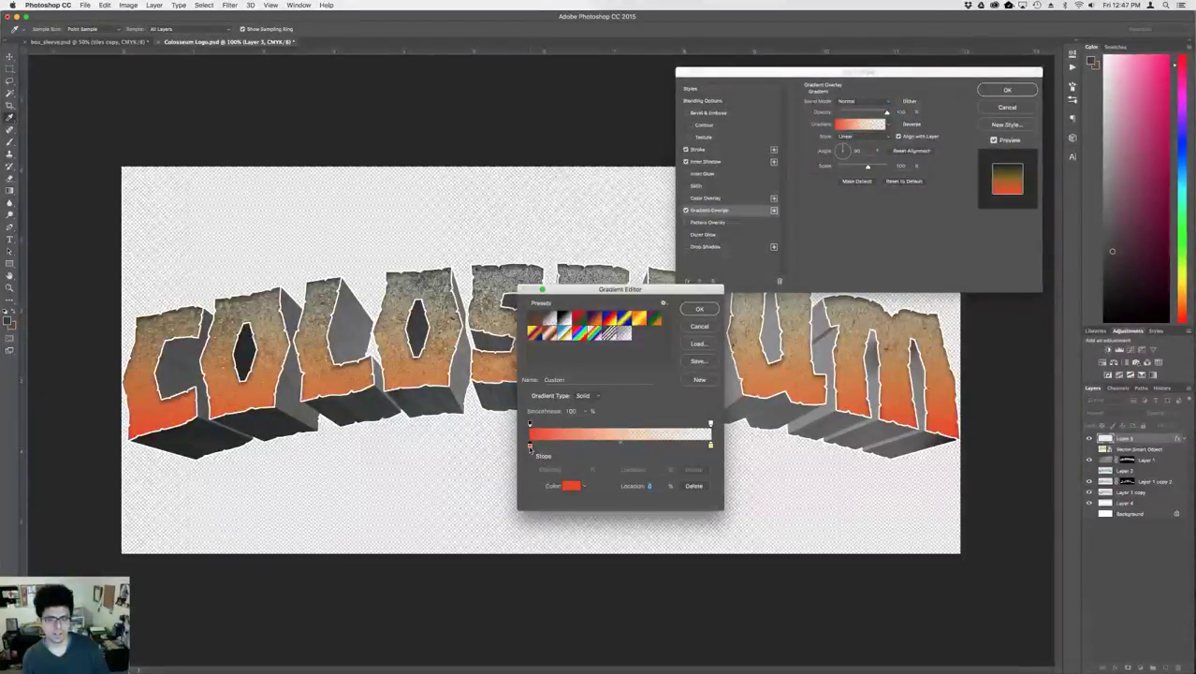
{"action": "left_click", "coordinate": [566, 489]}
{"action": "left_click_drag", "start_coordinate": [753, 406], "coordinate": [697, 321]}
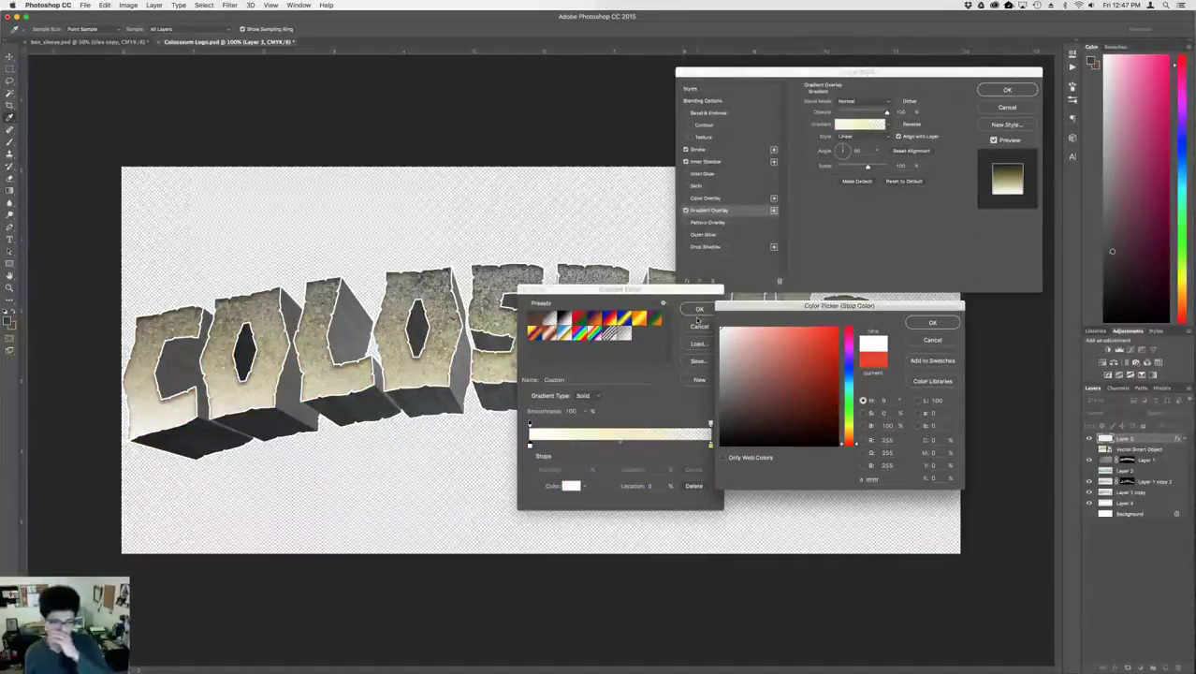
{"action": "key", "text": "Return"}
{"action": "double_click", "coordinate": [710, 447]}
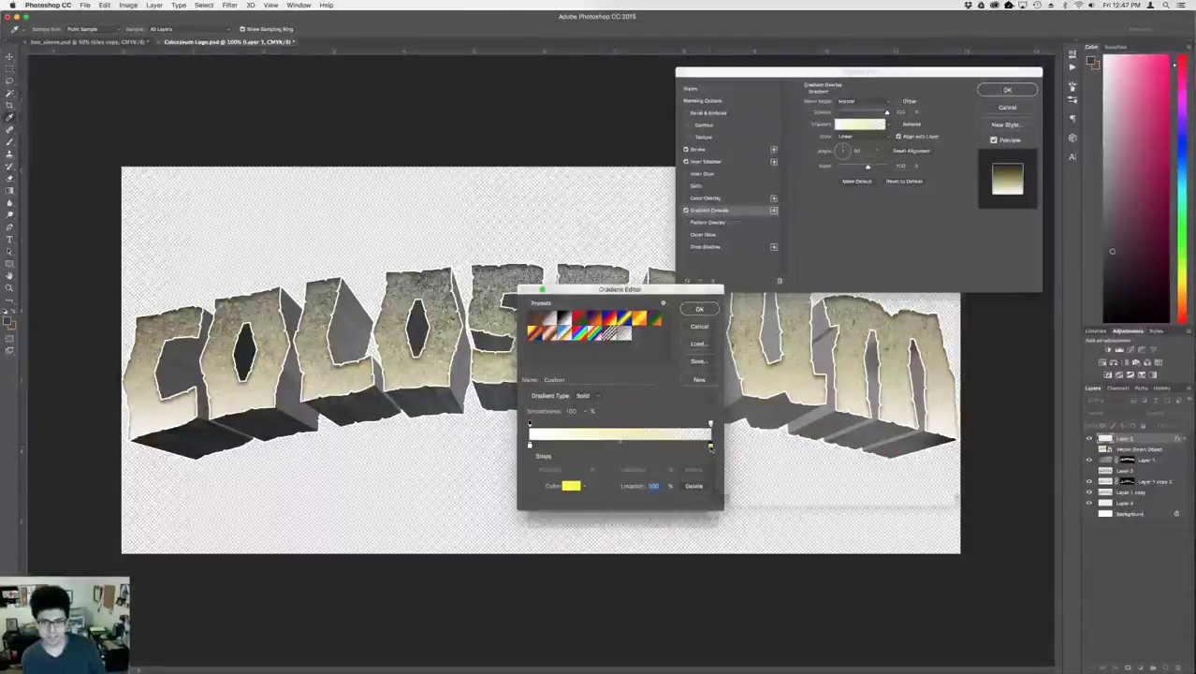
{"action": "left_click_drag", "start_coordinate": [749, 355], "coordinate": [697, 286]}
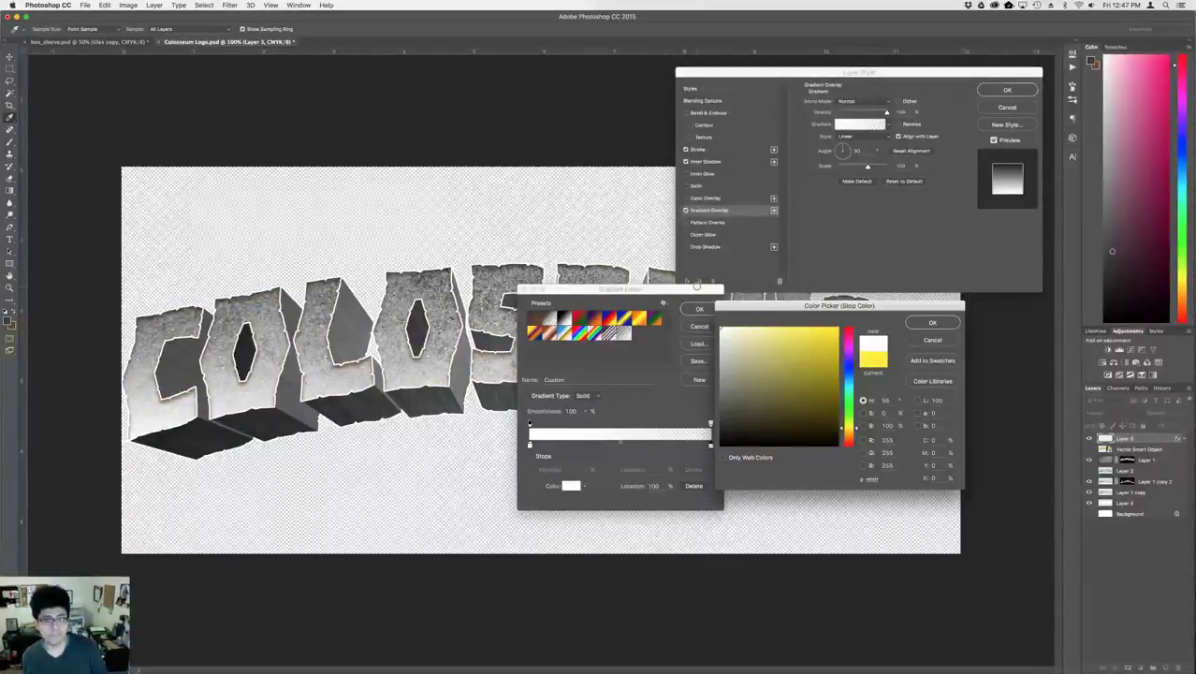
{"action": "key", "text": "Return"}
{"action": "left_click_drag", "start_coordinate": [592, 292], "coordinate": [745, 305]}
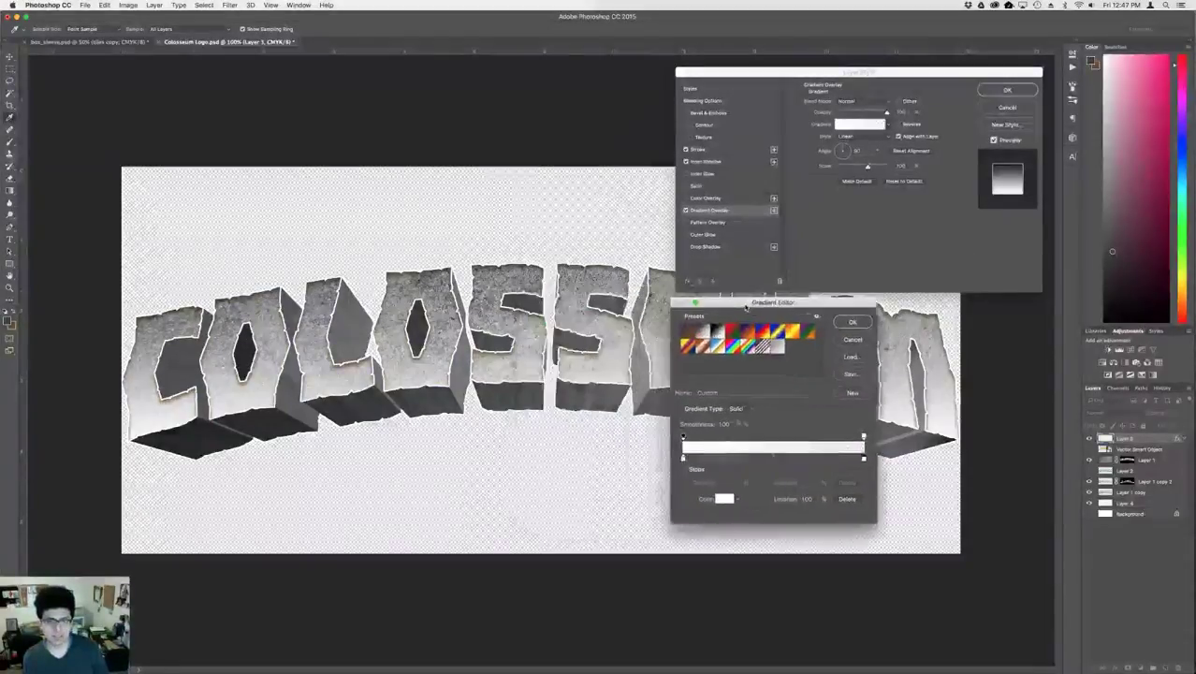
{"action": "key", "text": "Return"}
- Change Layer 3's Inner Shadow colour to a muted blue, RGB 90, 123, 164, and apply the layer style
{"action": "left_click", "coordinate": [728, 161]}
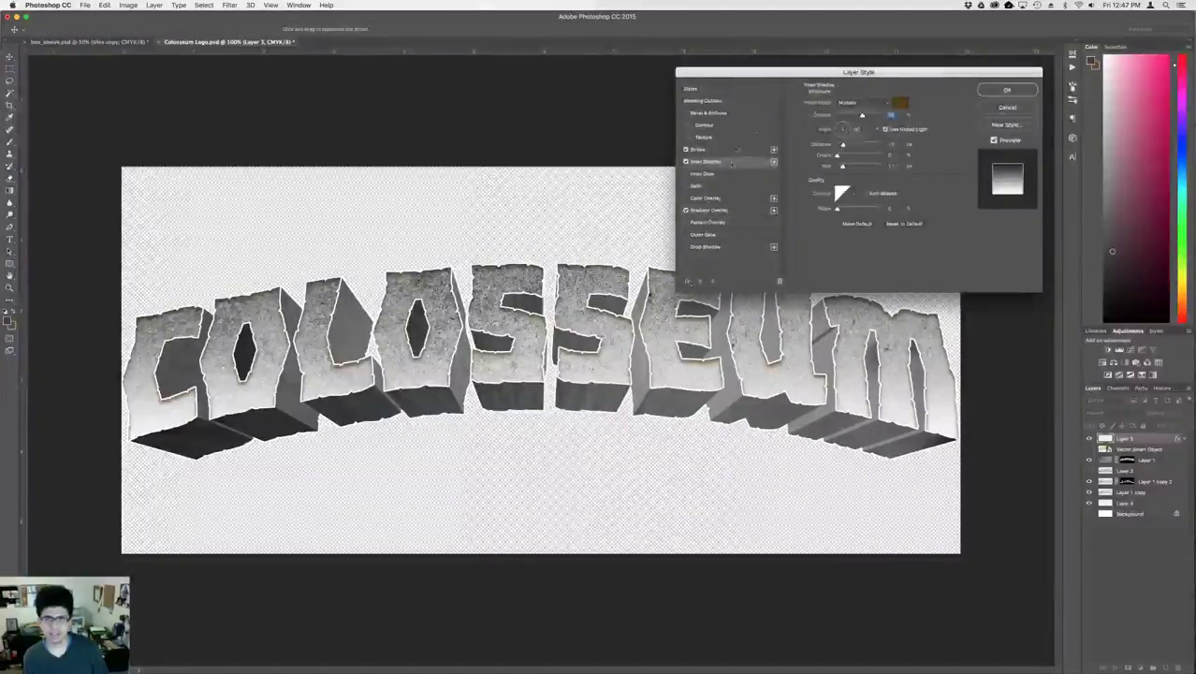
{"action": "left_click", "coordinate": [898, 102]}
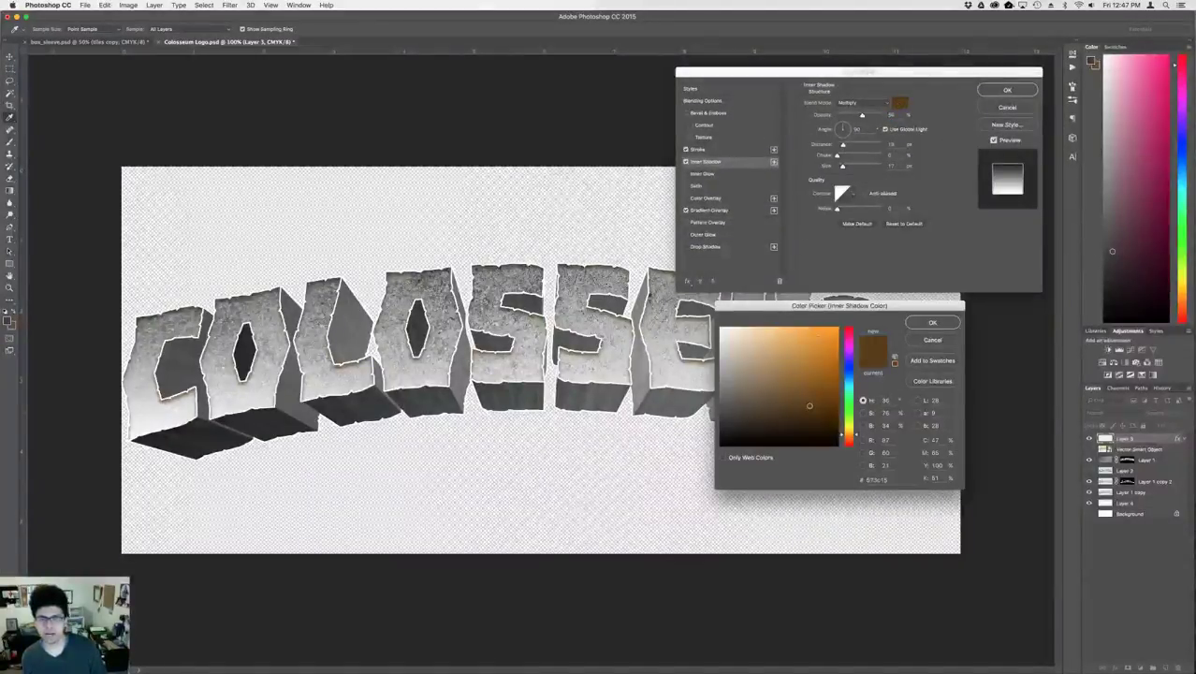
{"action": "left_click", "coordinate": [850, 375]}
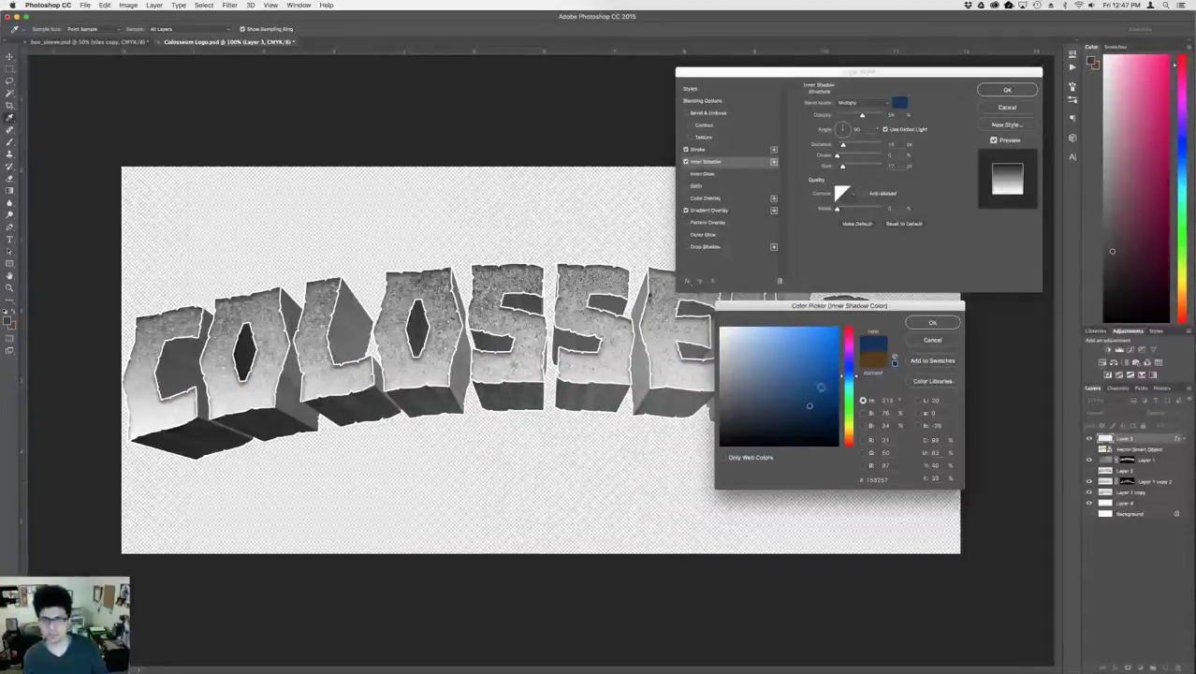
{"action": "left_click", "coordinate": [821, 386]}
{"action": "left_click_drag", "start_coordinate": [820, 387], "coordinate": [816, 366]}
{"action": "key", "text": "Return"}
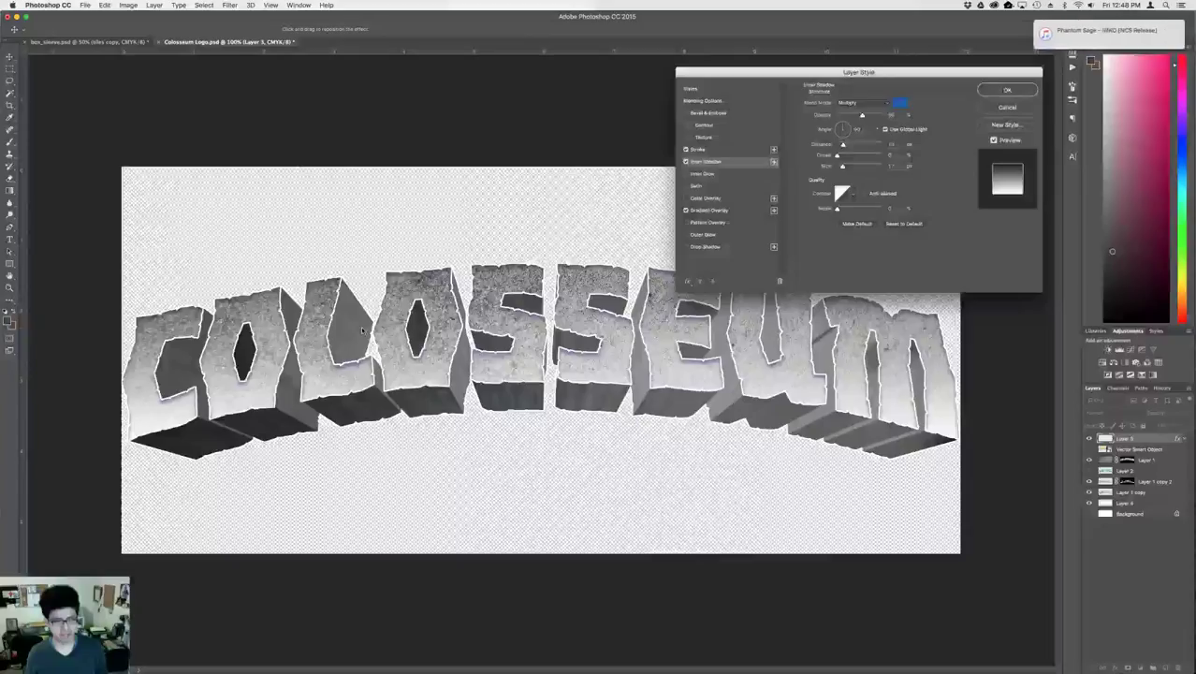
{"action": "left_click", "coordinate": [899, 103]}
{"action": "left_click", "coordinate": [772, 369]}
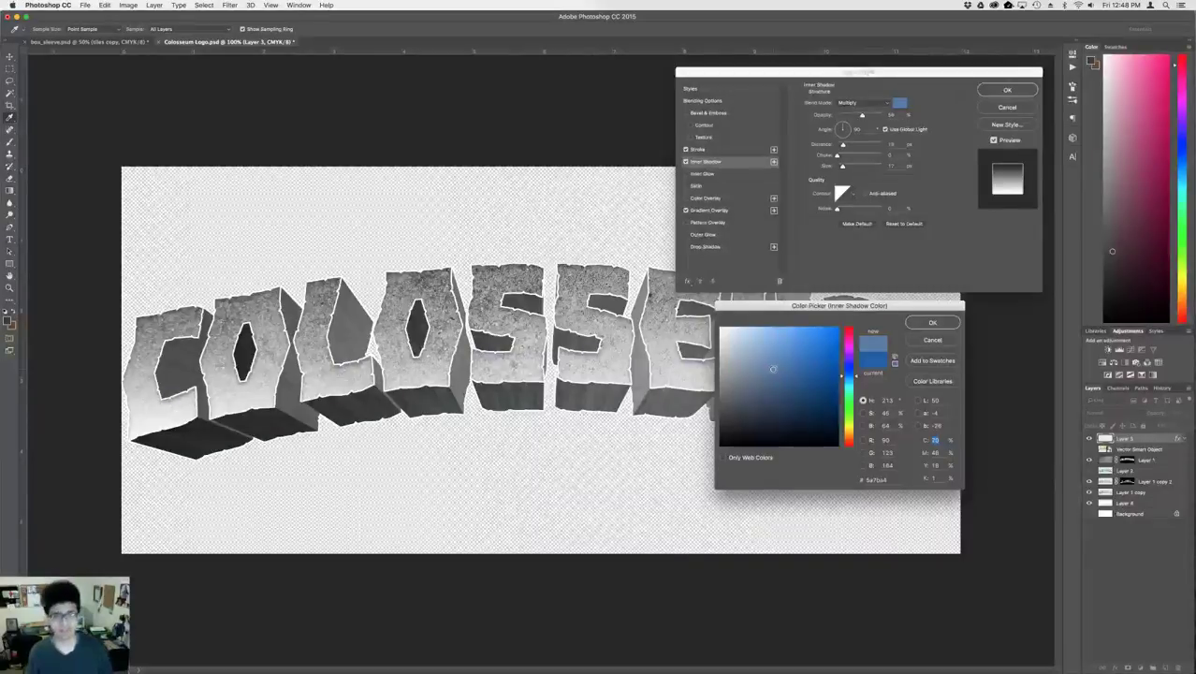
{"action": "key", "text": "Return"}
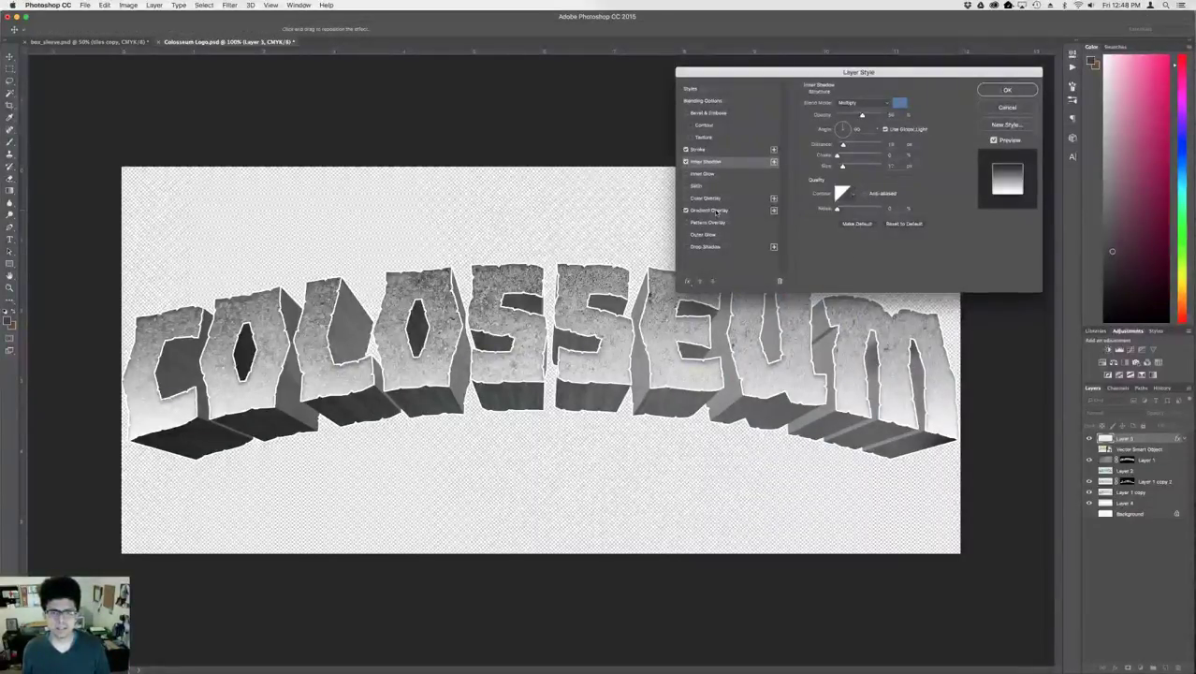
{"action": "key", "text": "Return"}
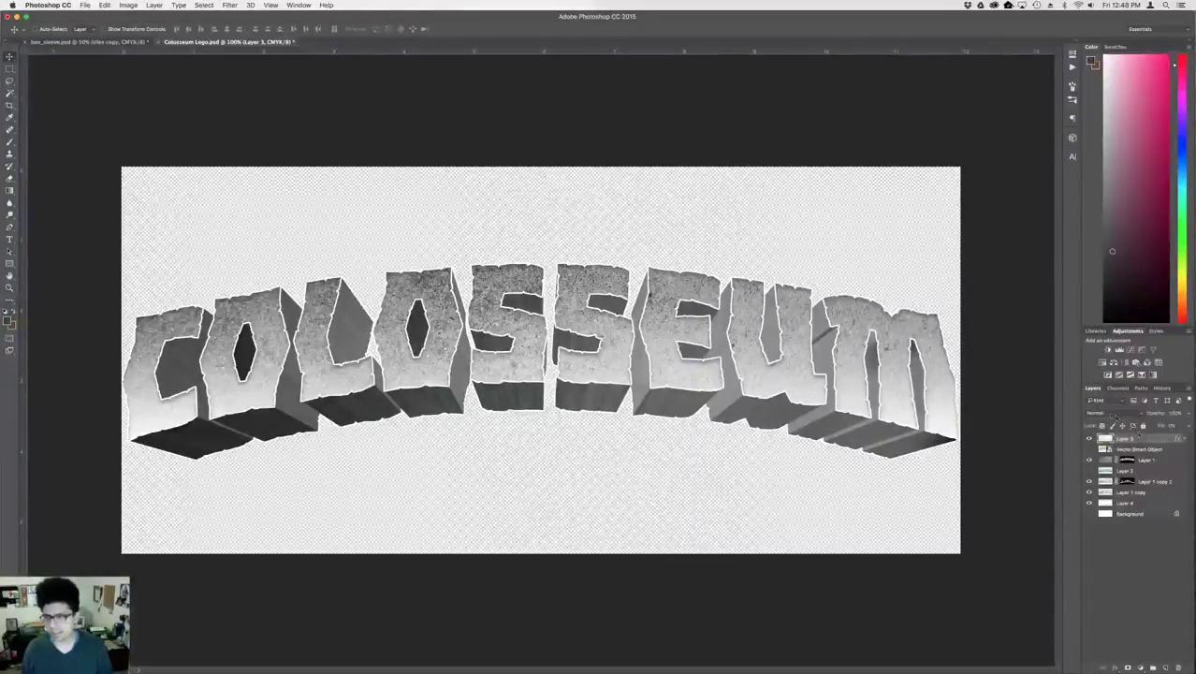
- Try sliding the starting white colour stop of Layer 3's Gradient Overlay inward, then toggle the layer's visibility to compare the lettering
{"action": "double_click", "coordinate": [1141, 438]}
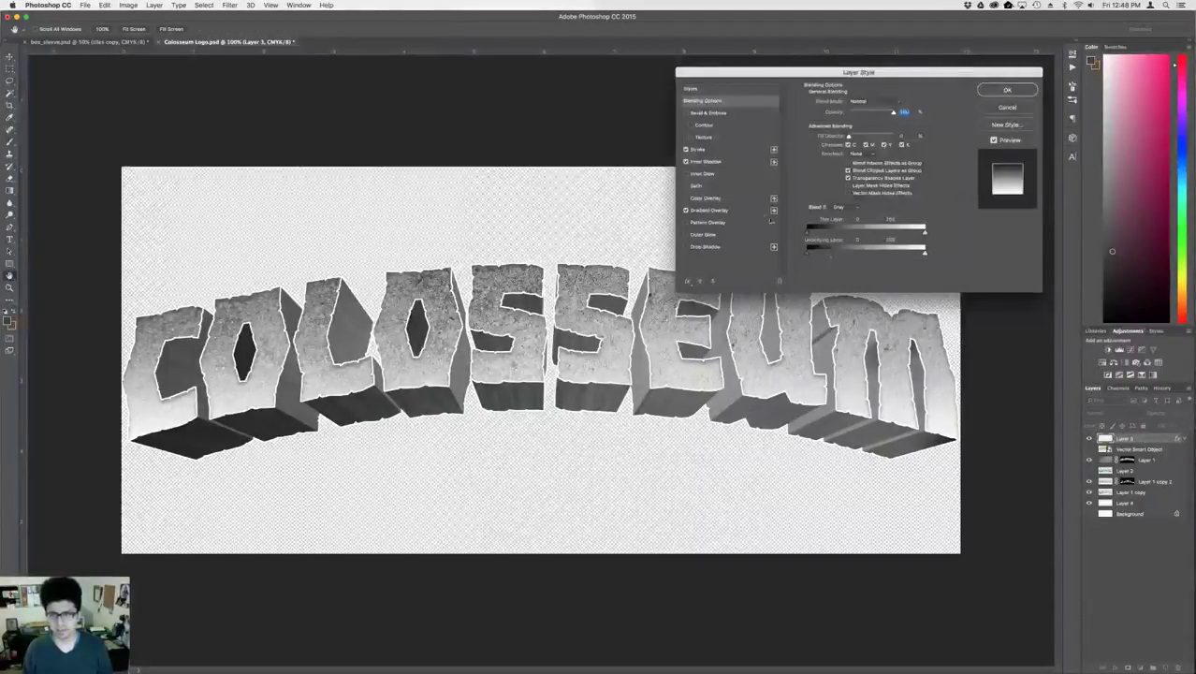
{"action": "left_click", "coordinate": [738, 208]}
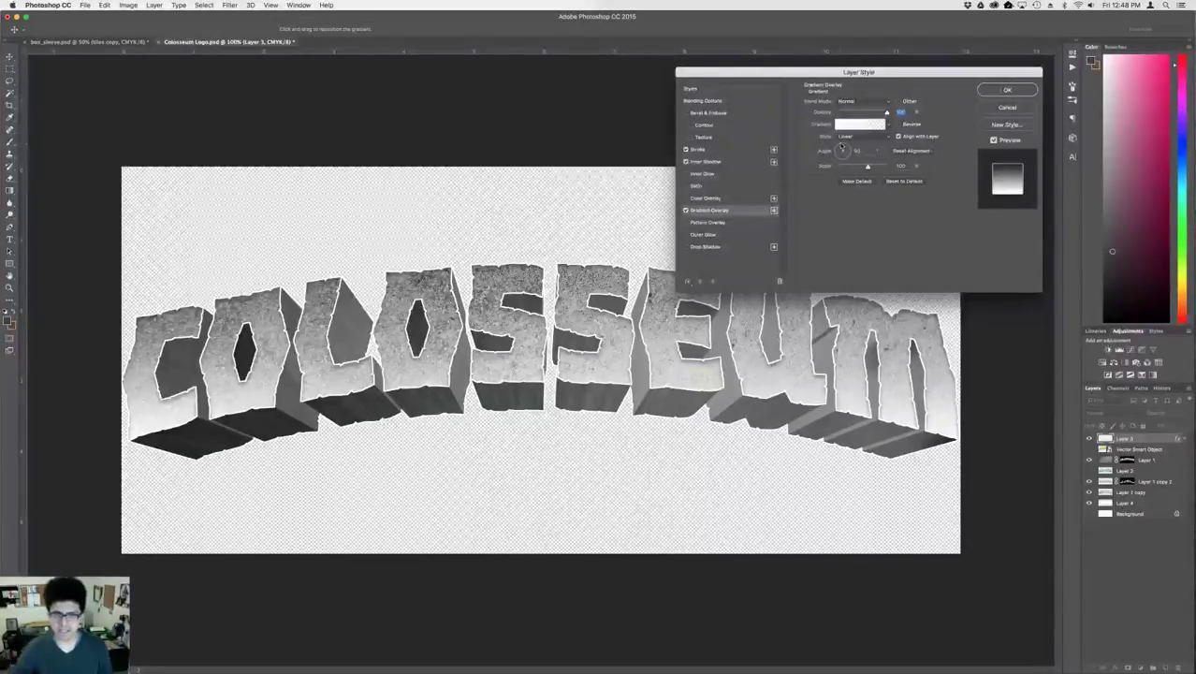
{"action": "left_click", "coordinate": [859, 125]}
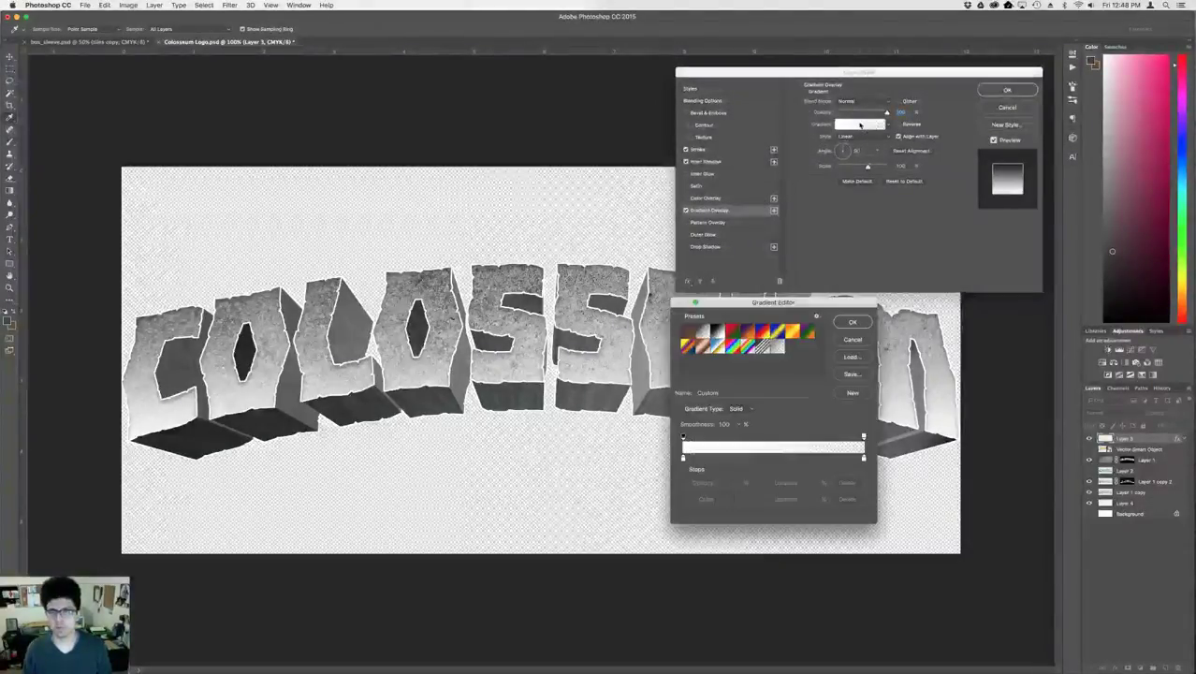
{"action": "left_click_drag", "start_coordinate": [682, 458], "coordinate": [822, 457]}
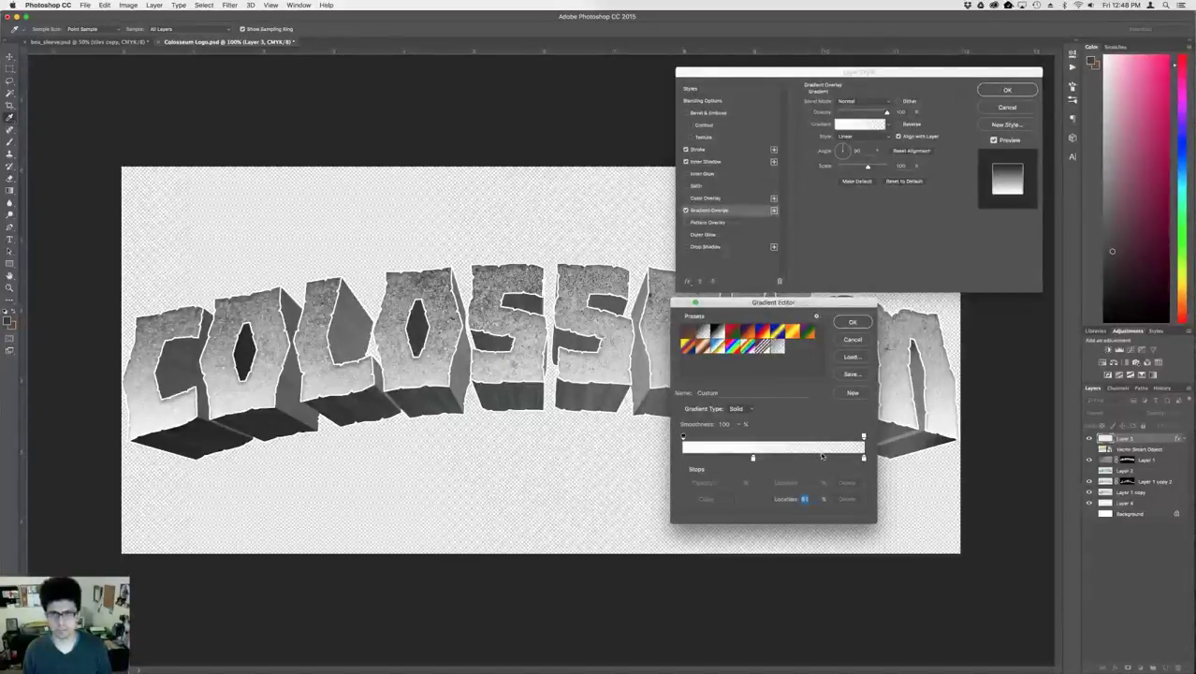
{"action": "key", "text": "Return"}
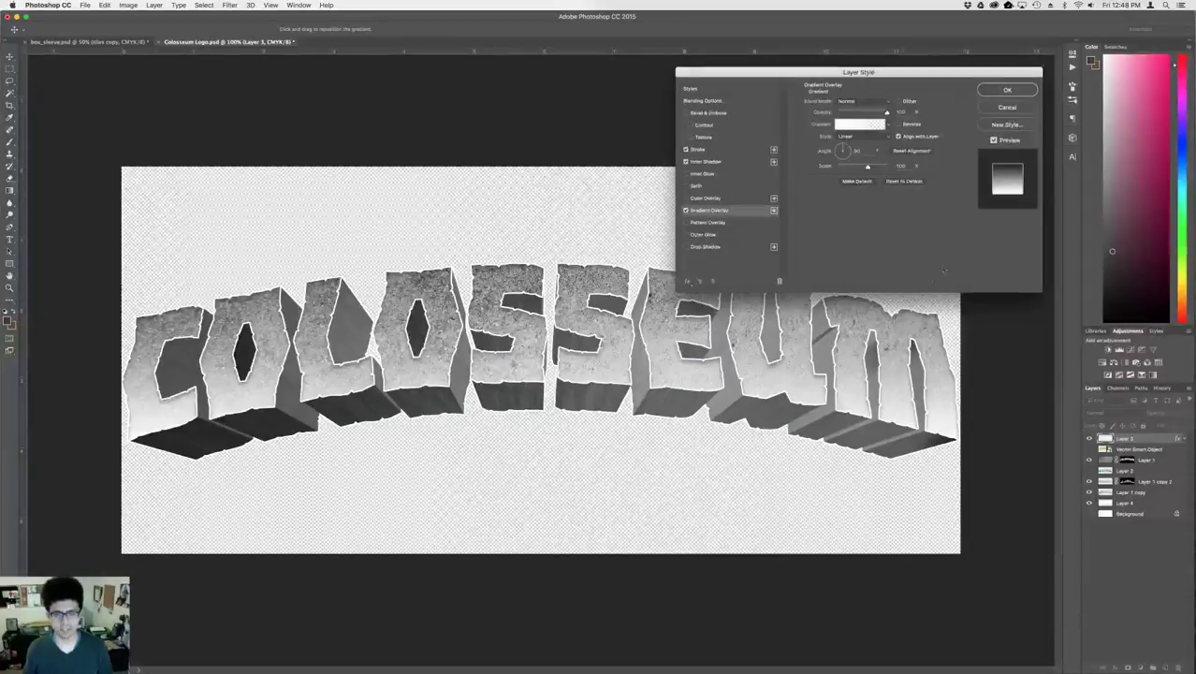
{"action": "left_click", "coordinate": [997, 94]}
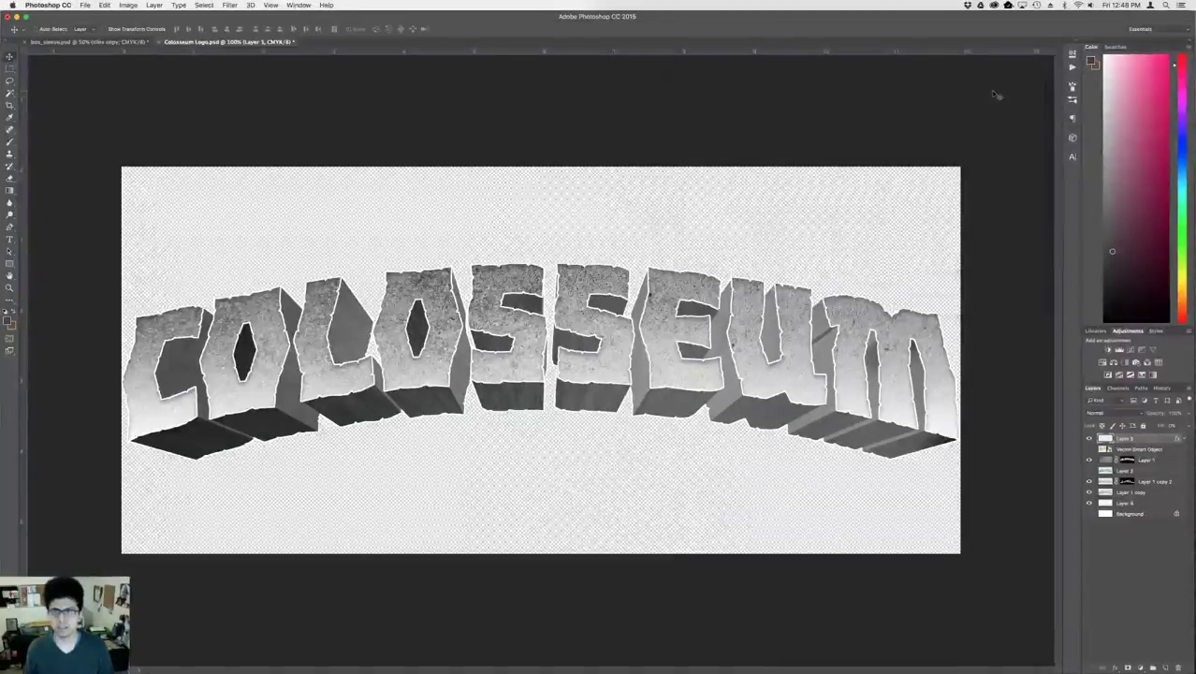
{"action": "left_click", "coordinate": [1087, 438]}
{"action": "left_click", "coordinate": [1087, 438]}
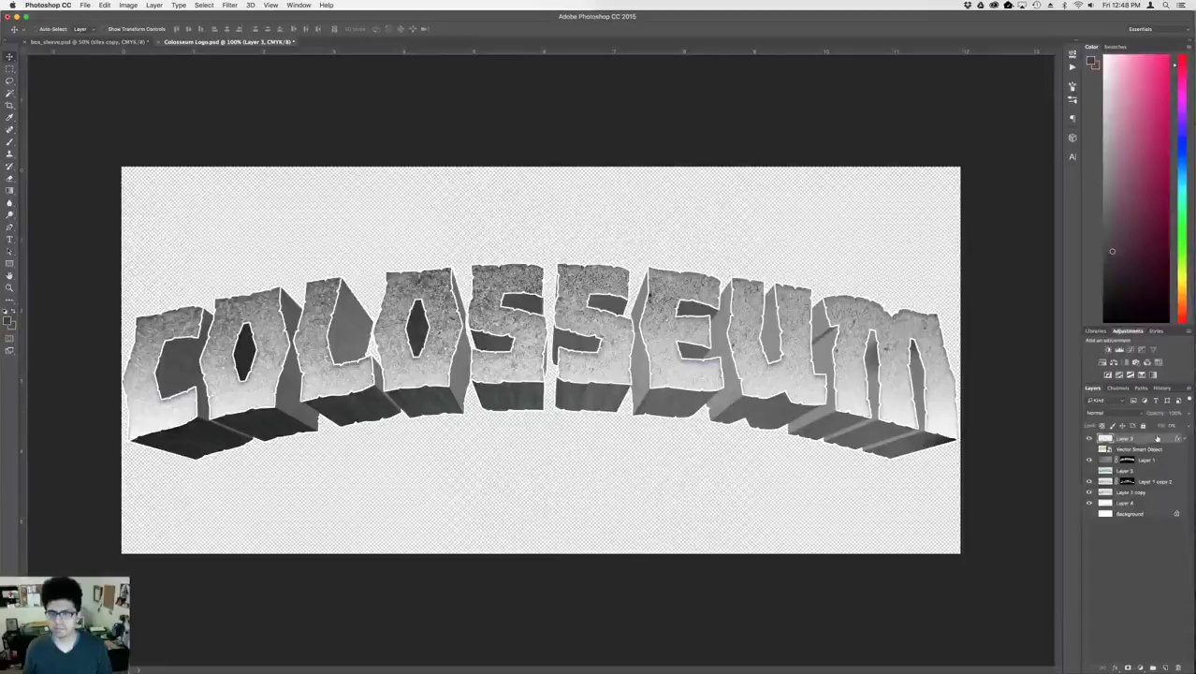
- Try several positions for the starting white stop of Layer 3's Gradient Overlay, settle on 10%, and apply the style
{"action": "double_click", "coordinate": [1159, 439]}
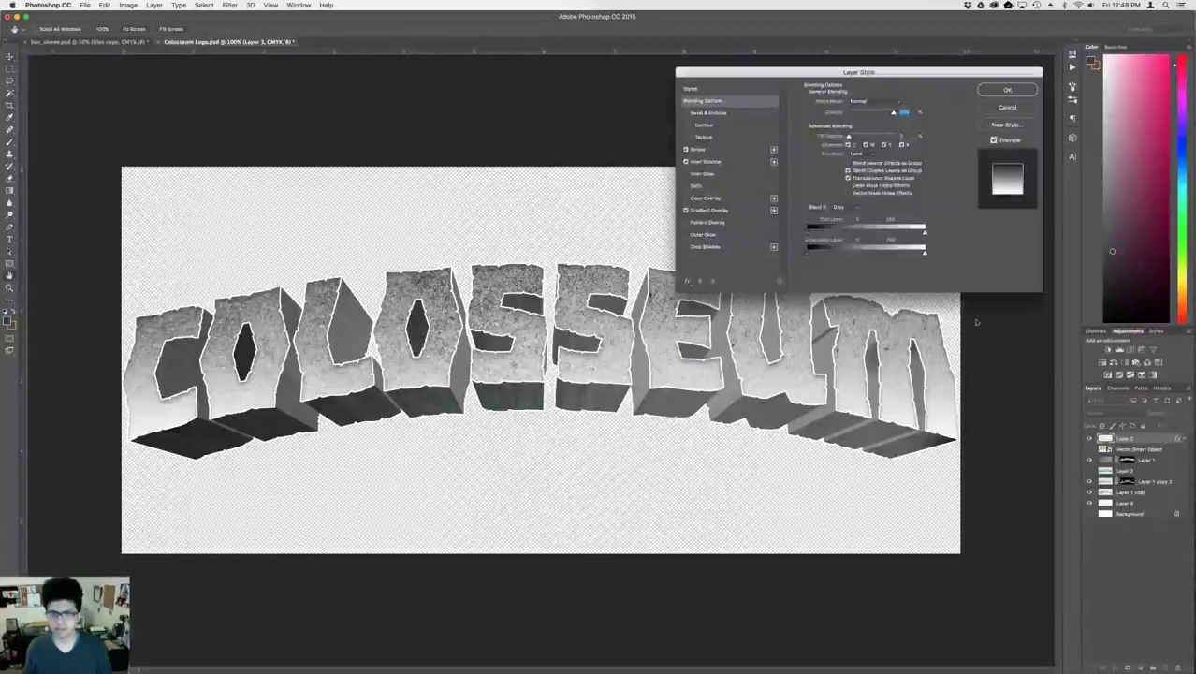
{"action": "left_click", "coordinate": [716, 211]}
{"action": "left_click", "coordinate": [879, 125]}
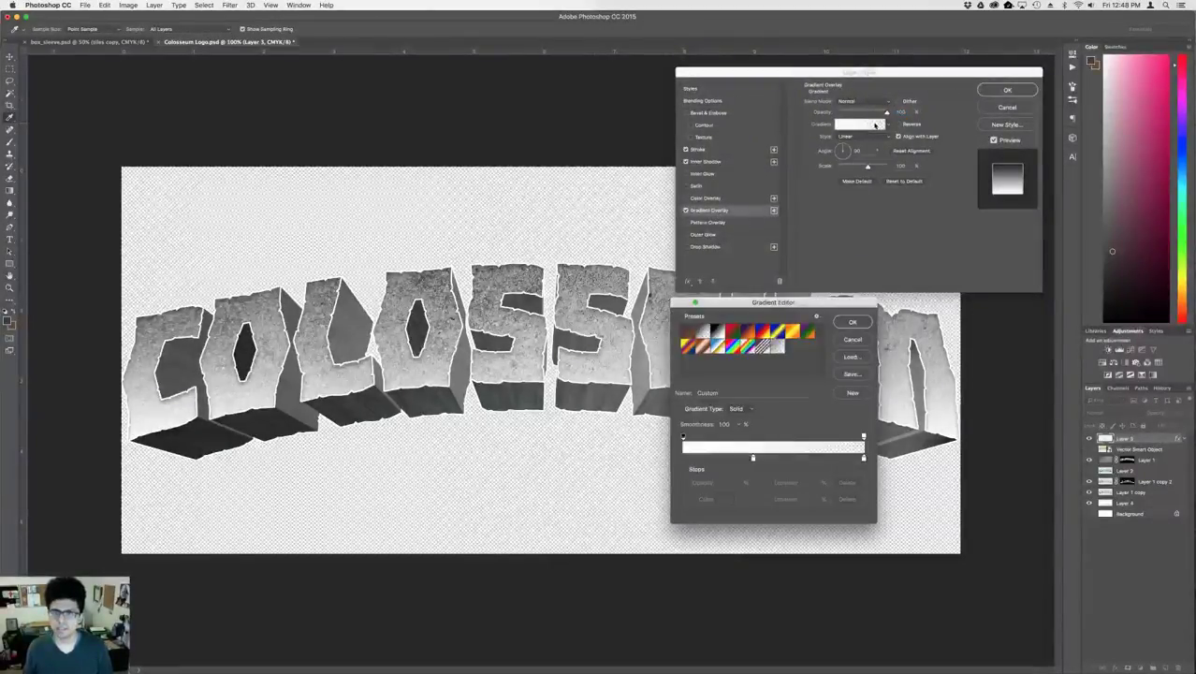
{"action": "left_click", "coordinate": [876, 127]}
{"action": "left_click", "coordinate": [867, 128]}
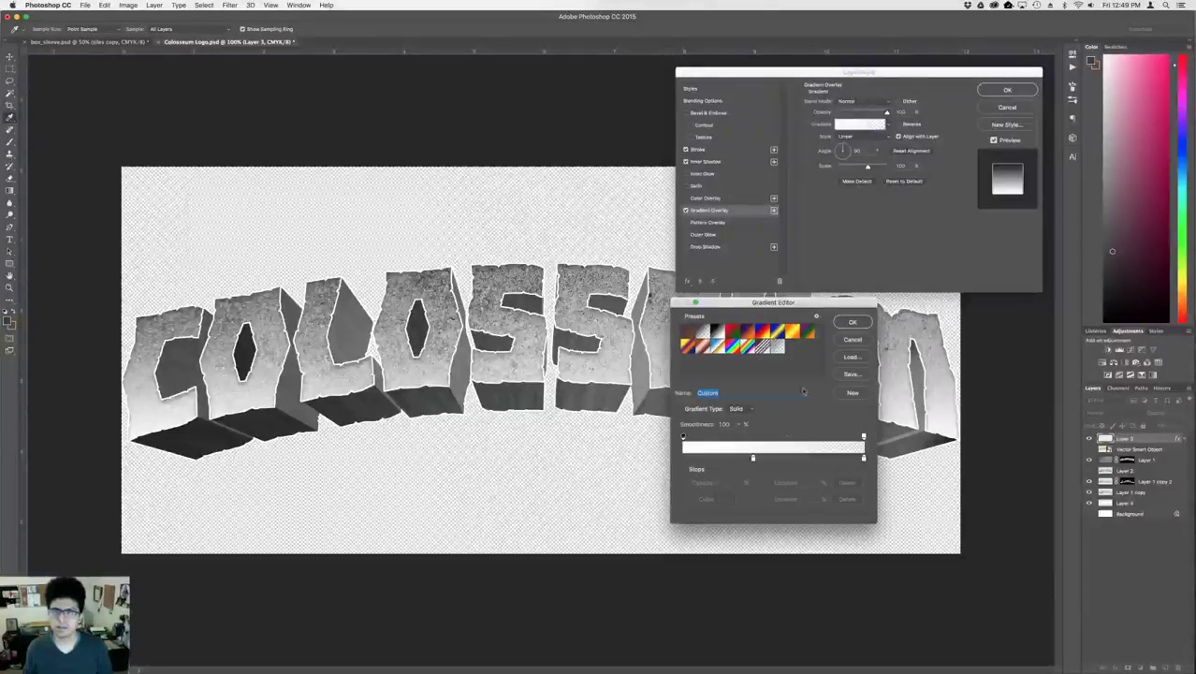
{"action": "left_click_drag", "start_coordinate": [752, 459], "coordinate": [819, 456]}
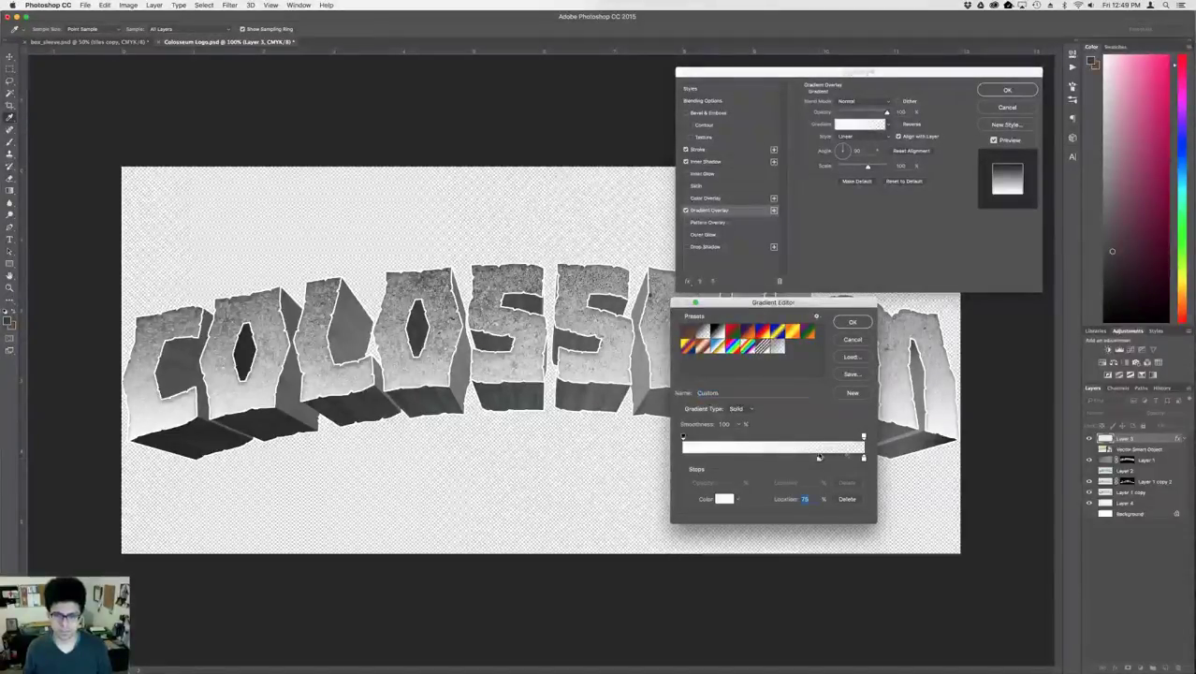
{"action": "type", "text": "88"}
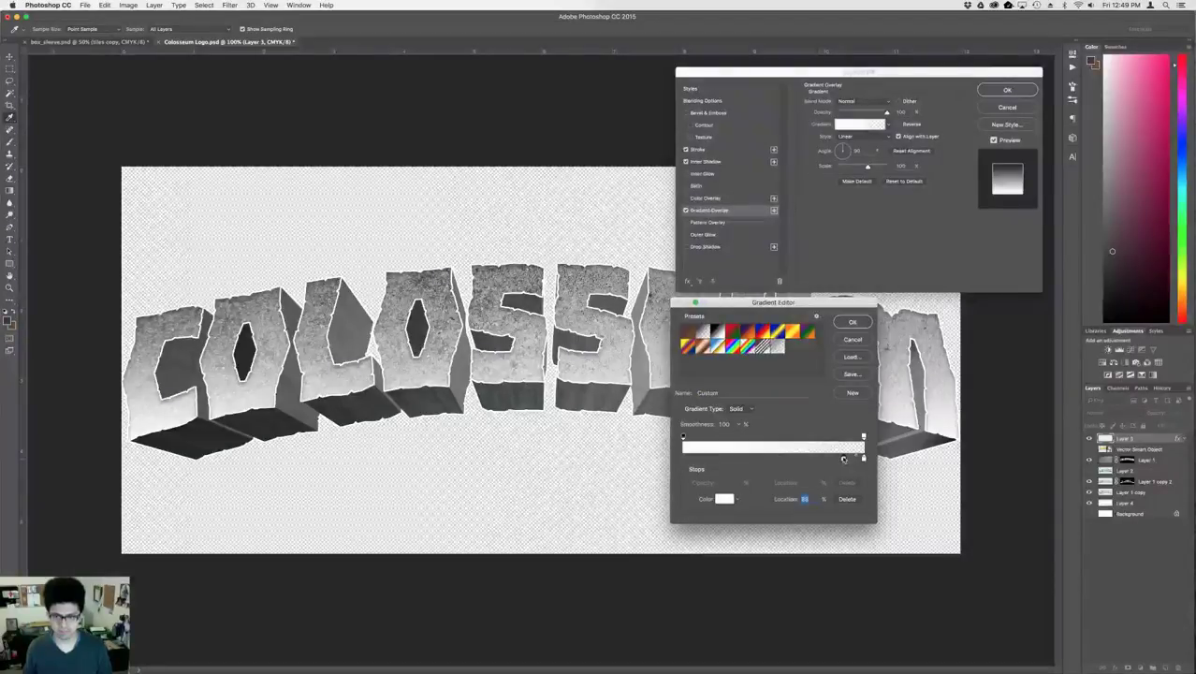
{"action": "left_click_drag", "start_coordinate": [818, 458], "coordinate": [699, 458]}
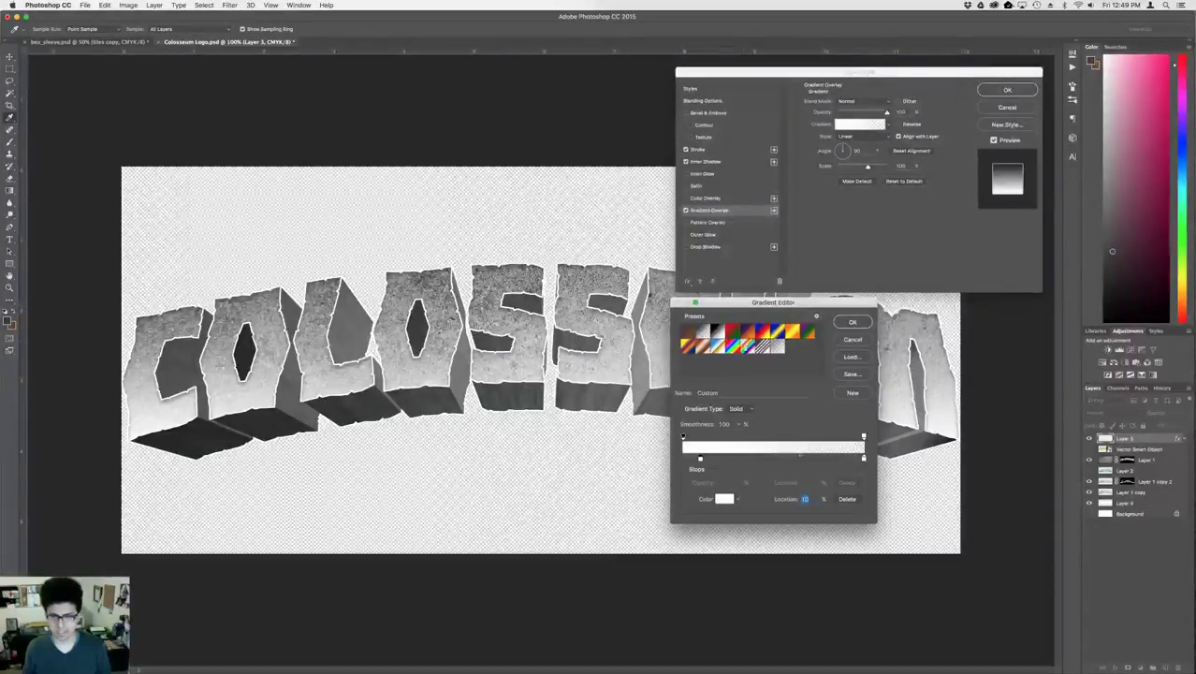
{"action": "left_click", "coordinate": [852, 321]}
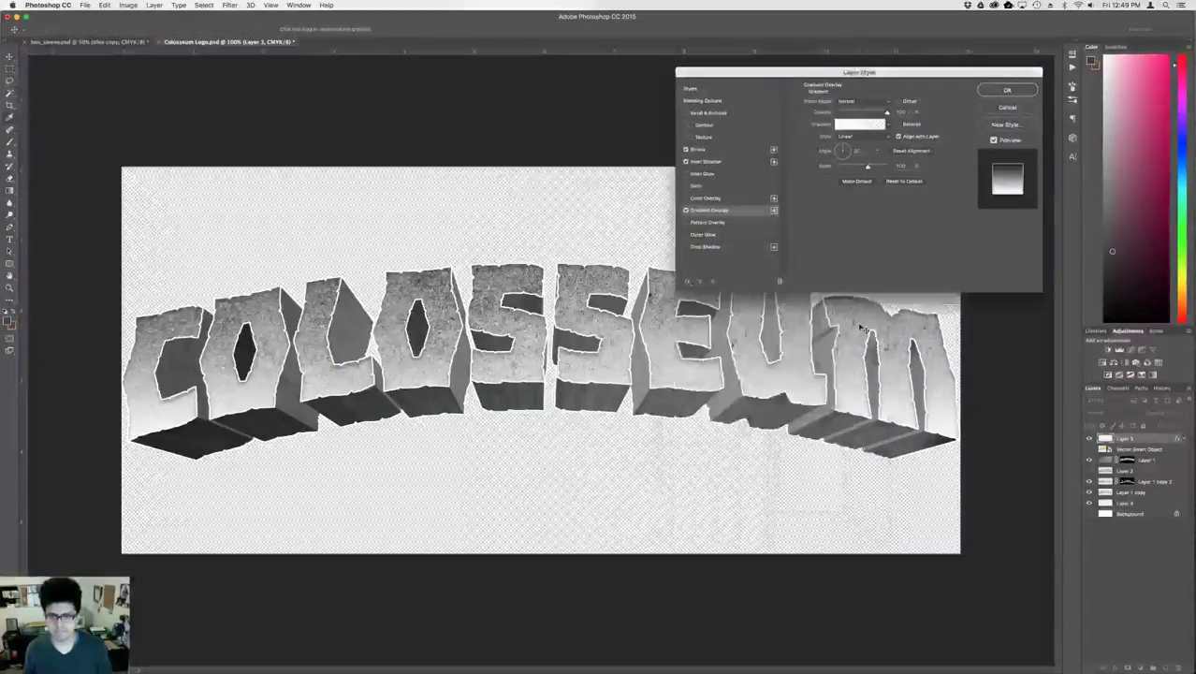
{"action": "key", "text": "Return"}
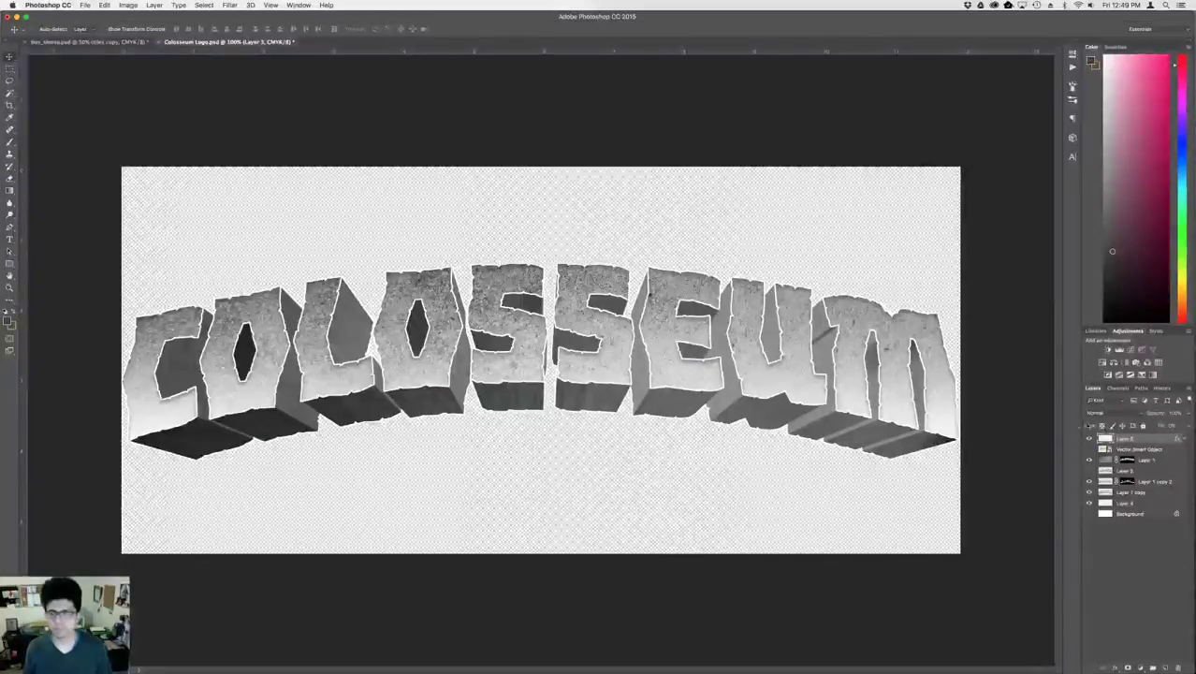
- Duplicate Layer 3 twice to stack its white gradient on the lettering, and make the topmost copy active
{"action": "left_click", "coordinate": [1129, 444], "text": "alt"}
{"action": "left_click", "coordinate": [1130, 445]}
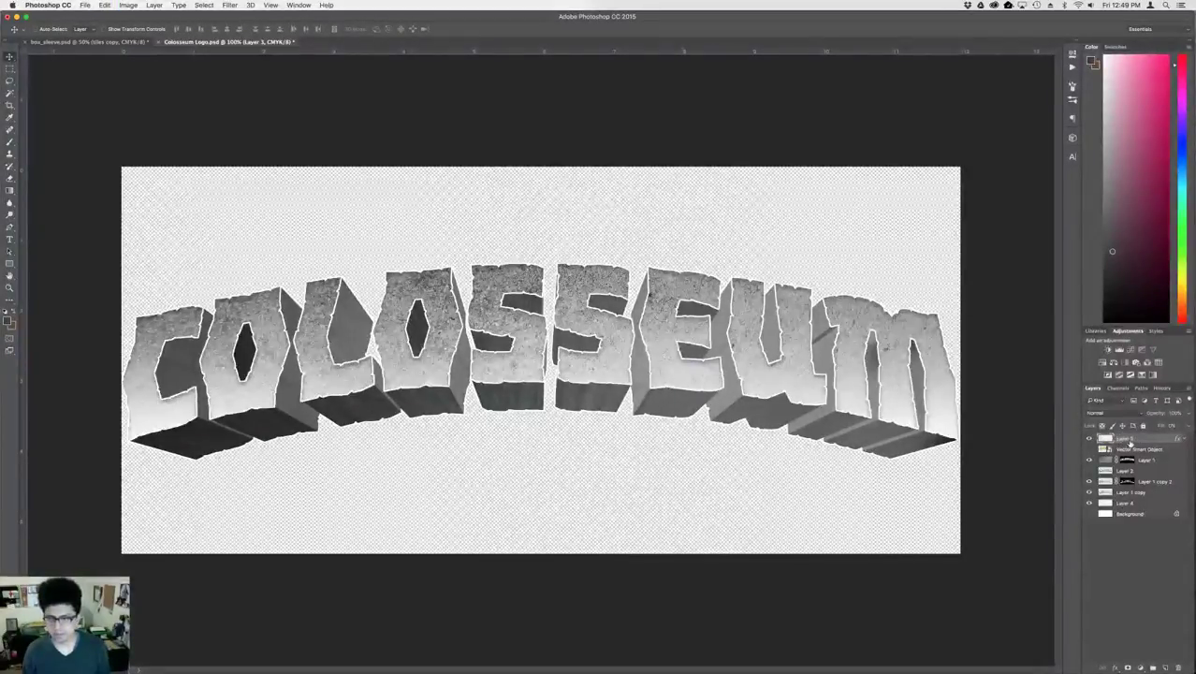
{"action": "key", "text": "super+z"}
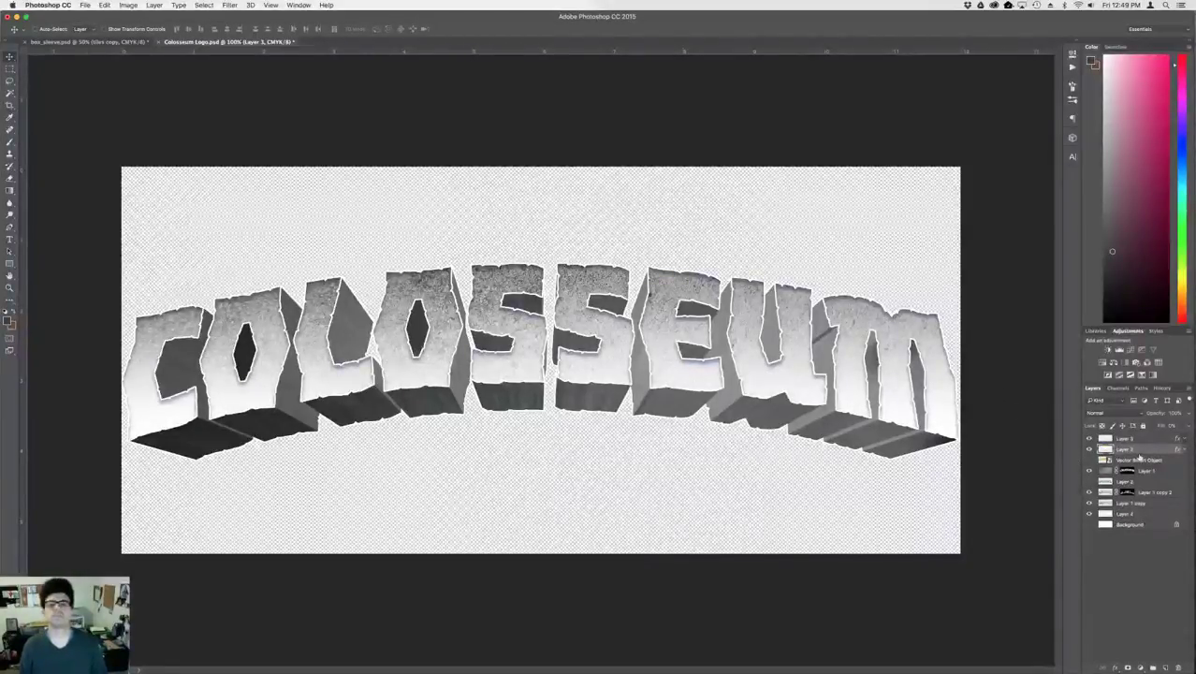
{"action": "key", "text": "super+j"}
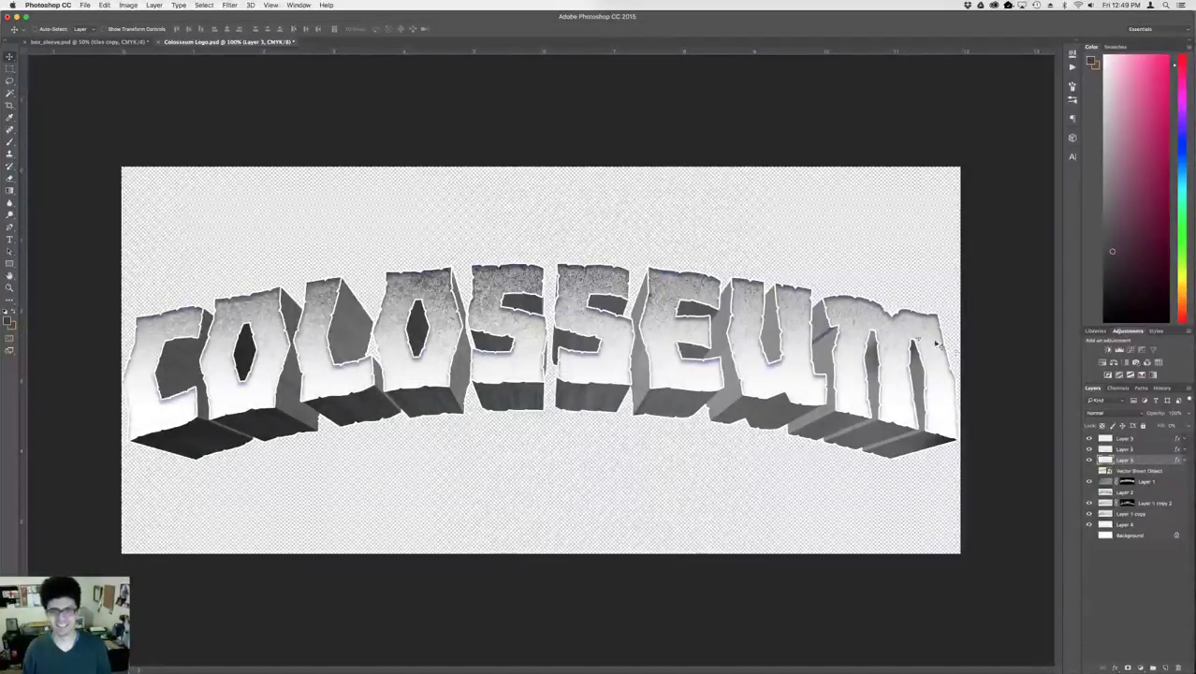
{"action": "left_click", "coordinate": [1131, 439]}
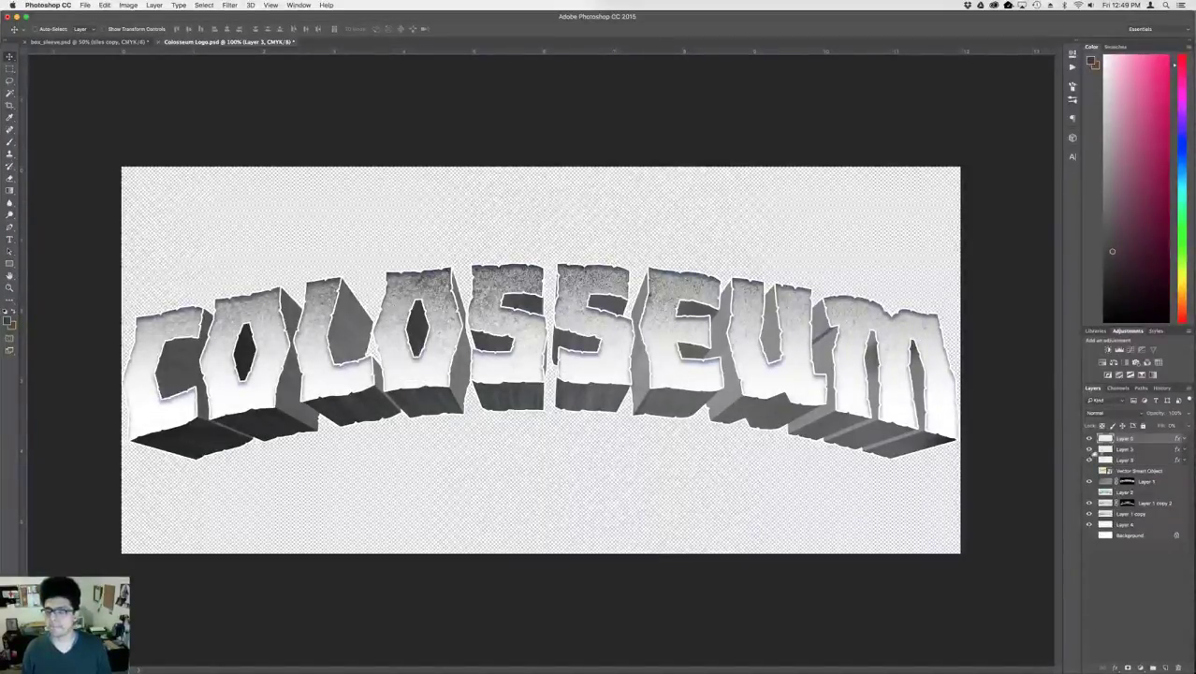
- Toggle the Inner Shadow of the topmost Layer 3 copy off and on to compare its effect on the lettering
{"action": "double_click", "coordinate": [1142, 442]}
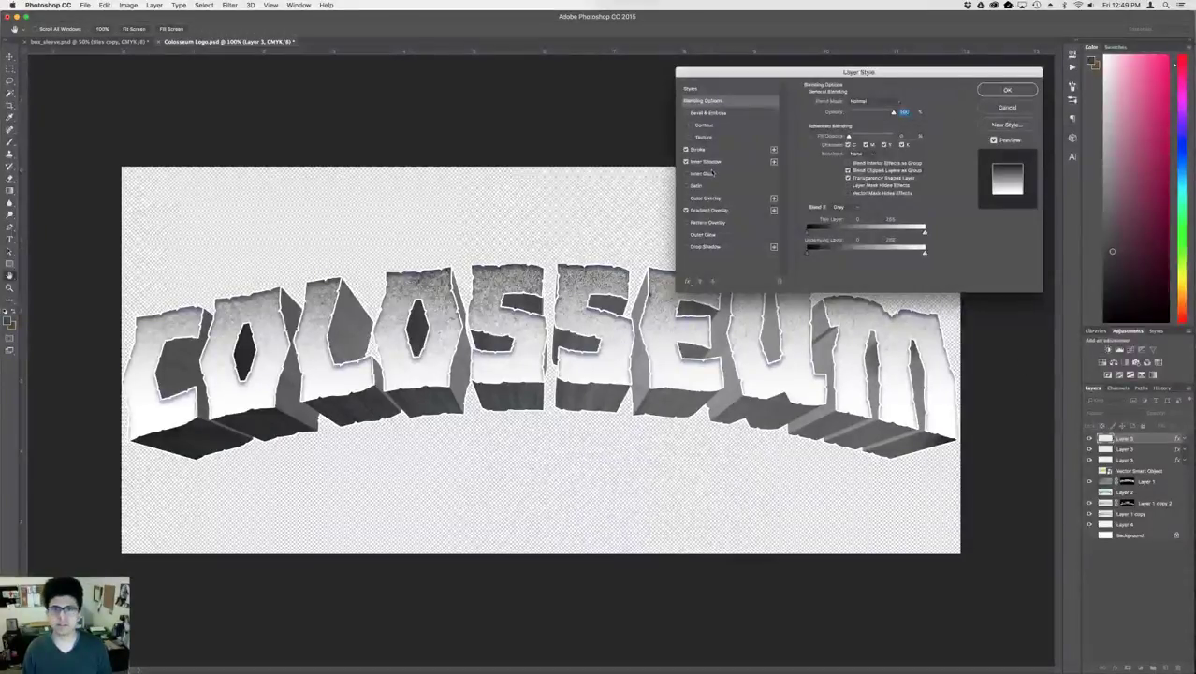
{"action": "left_click", "coordinate": [708, 162]}
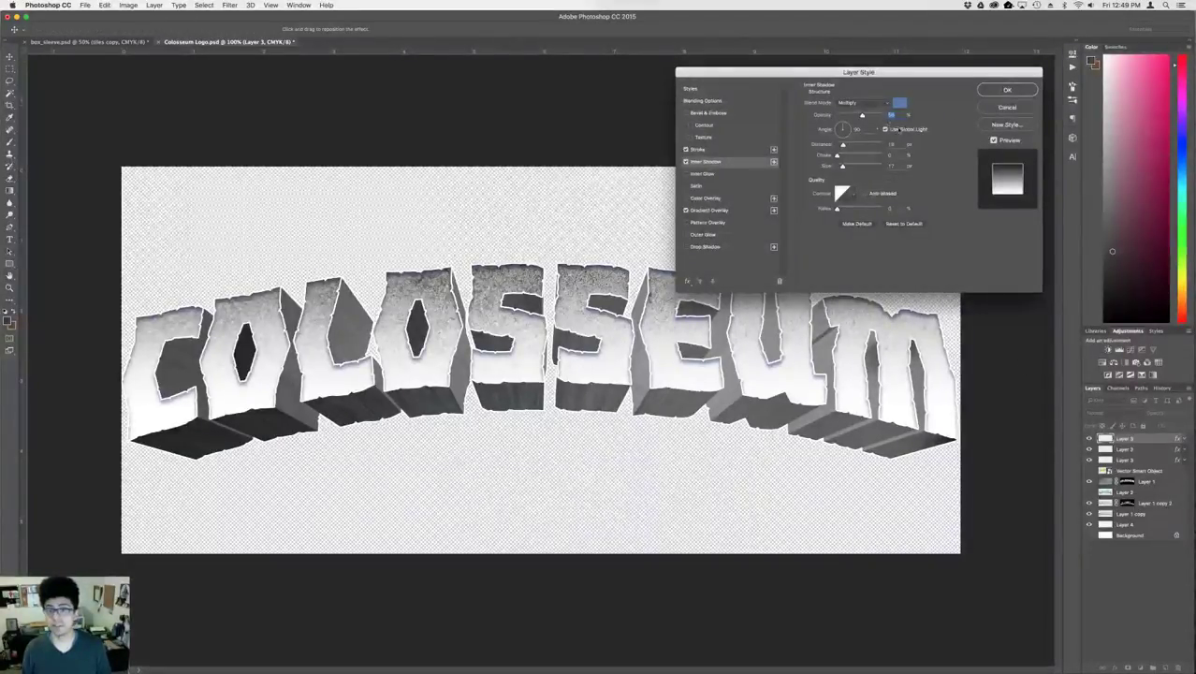
{"action": "left_click", "coordinate": [684, 161]}
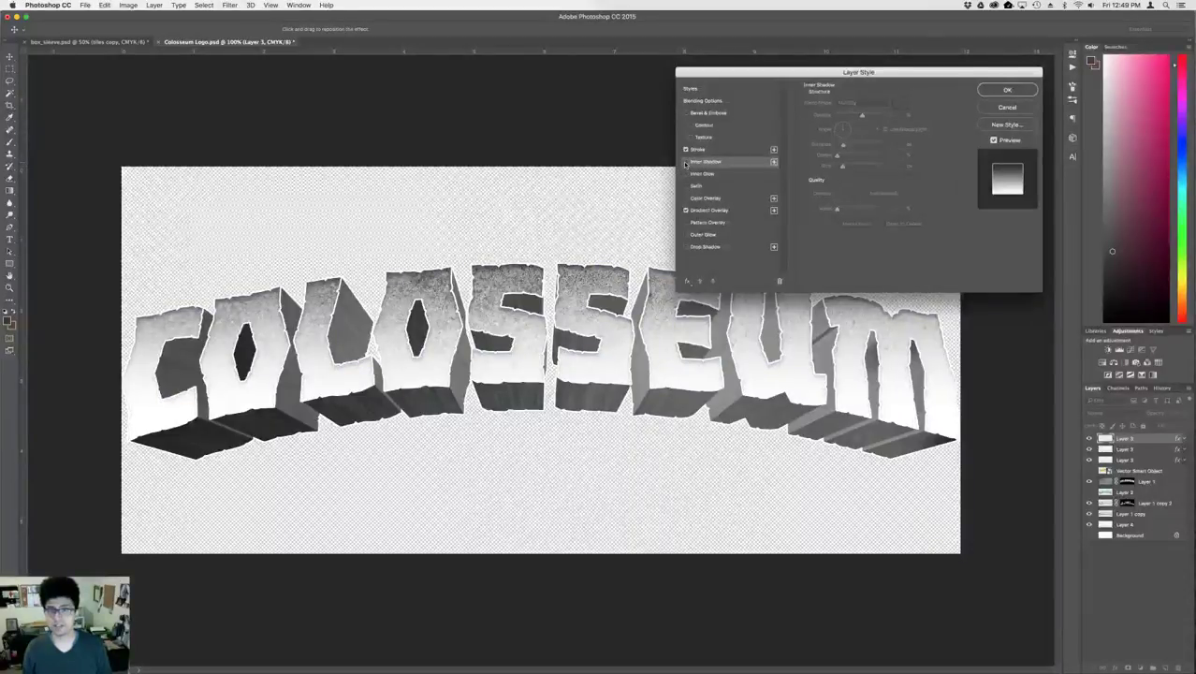
{"action": "left_click", "coordinate": [686, 162]}
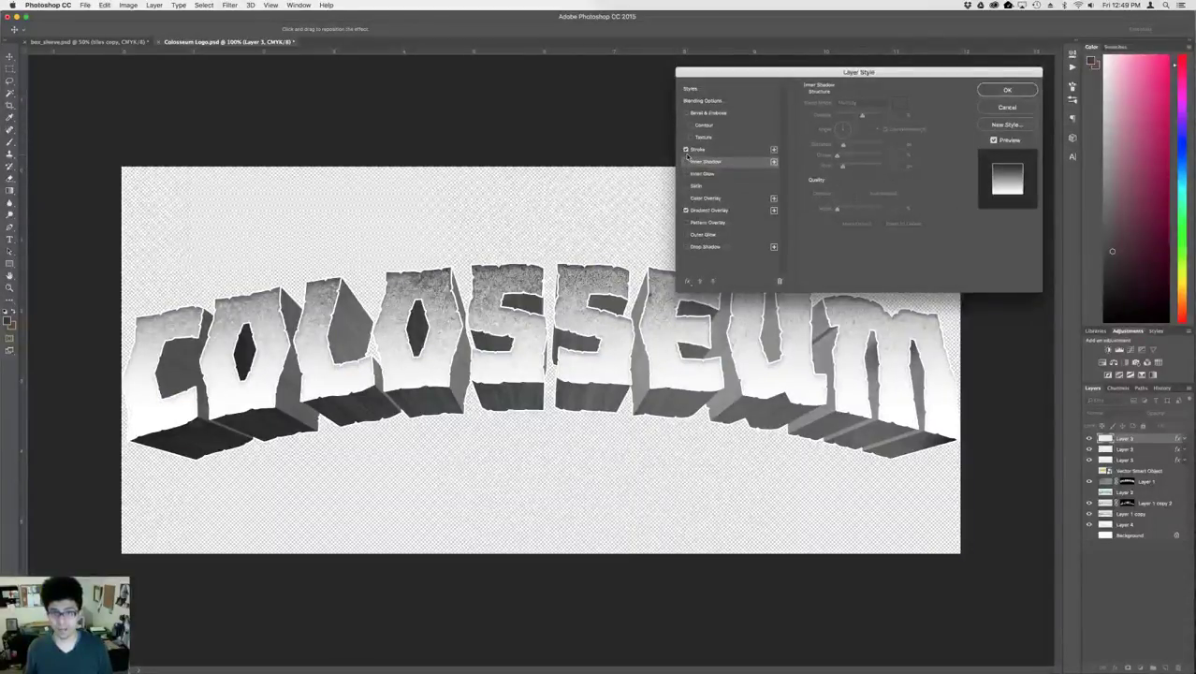
{"action": "left_click", "coordinate": [686, 162]}
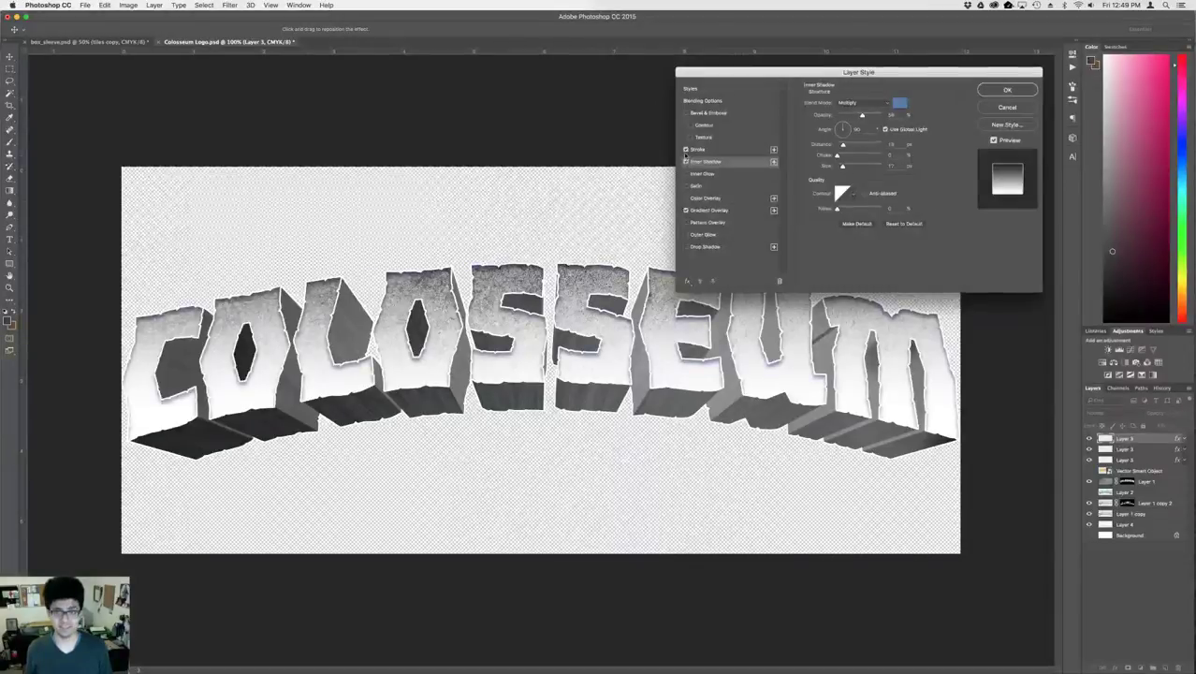
- Turn off the Stroke on the topmost Layer 3 copy, check the look without its Gradient Overlay, and apply the style with the gradient on
{"action": "left_click", "coordinate": [685, 150]}
{"action": "left_click", "coordinate": [686, 211]}
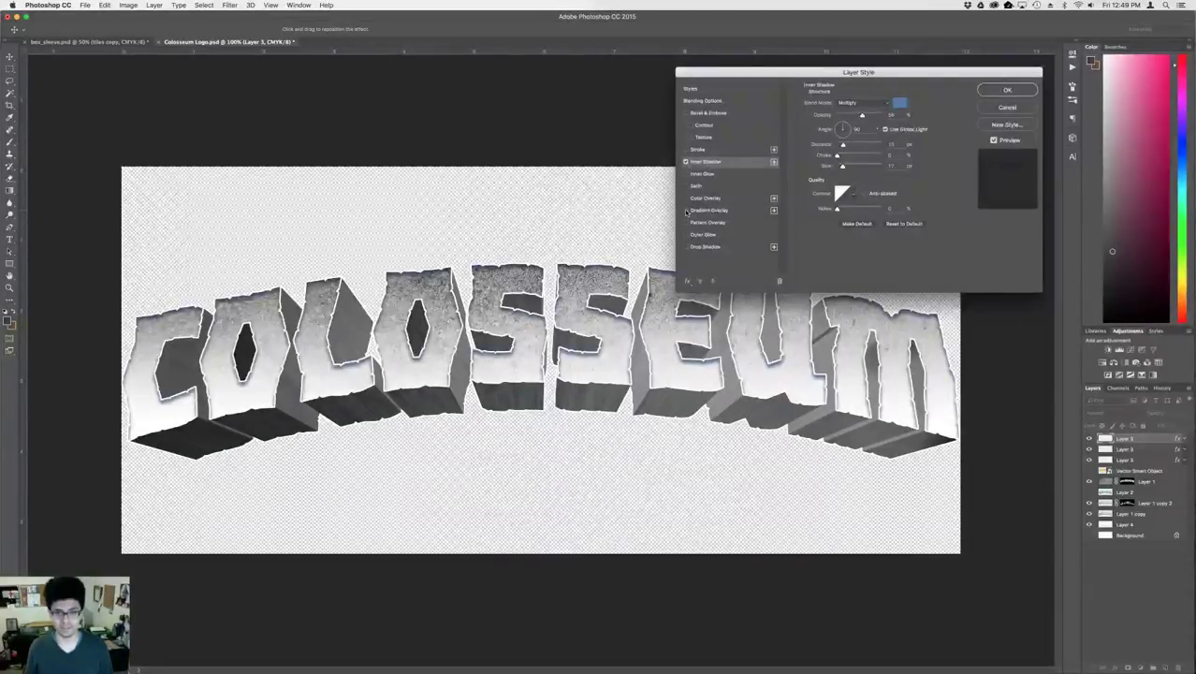
{"action": "left_click", "coordinate": [686, 210]}
{"action": "key", "text": "Return"}
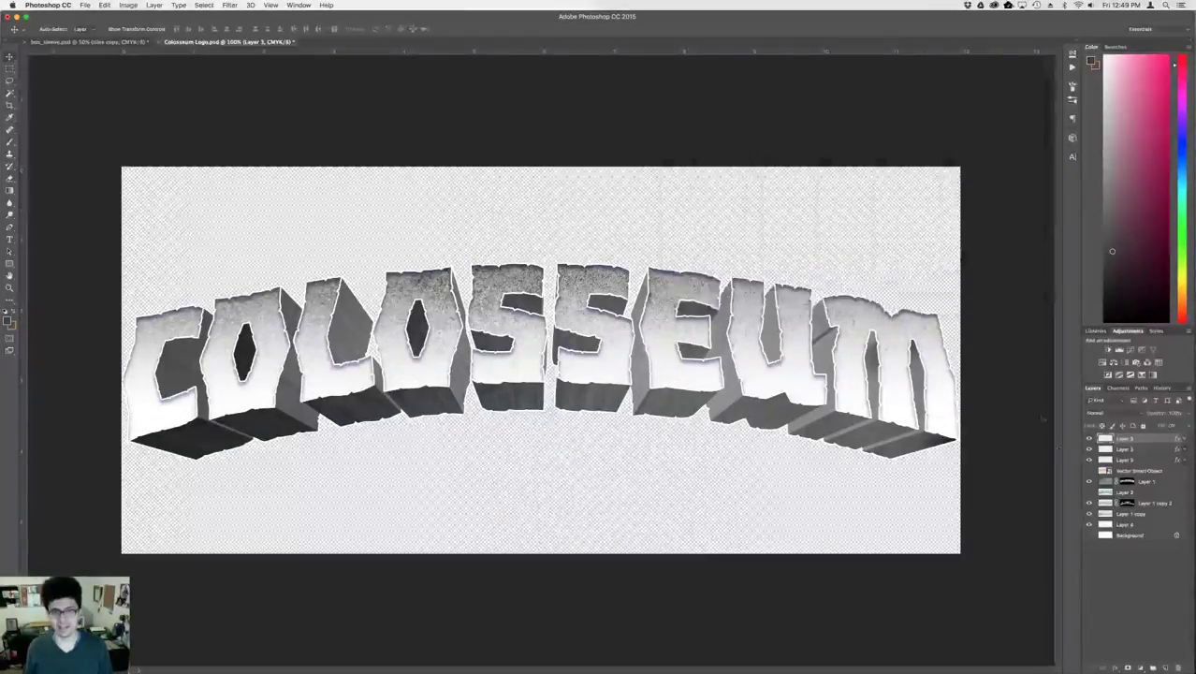
- Turn off the Inner Shadow effect on the middle and lowest Layer 3 copies
{"action": "double_click", "coordinate": [1151, 451]}
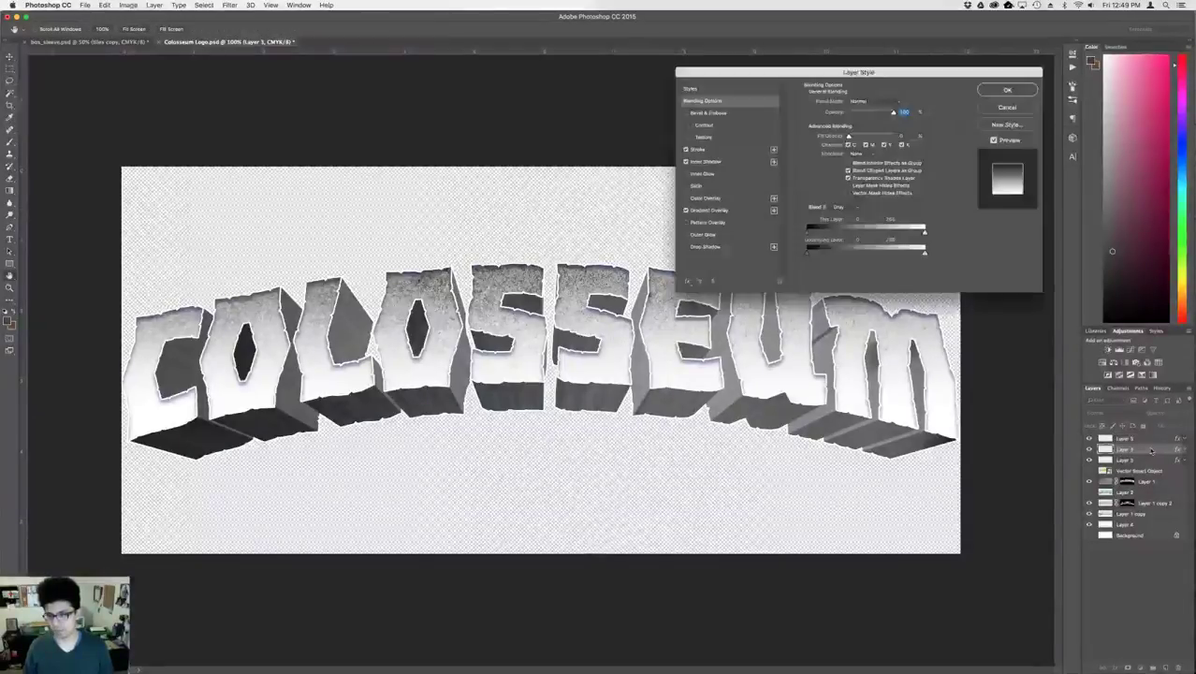
{"action": "left_click", "coordinate": [700, 162]}
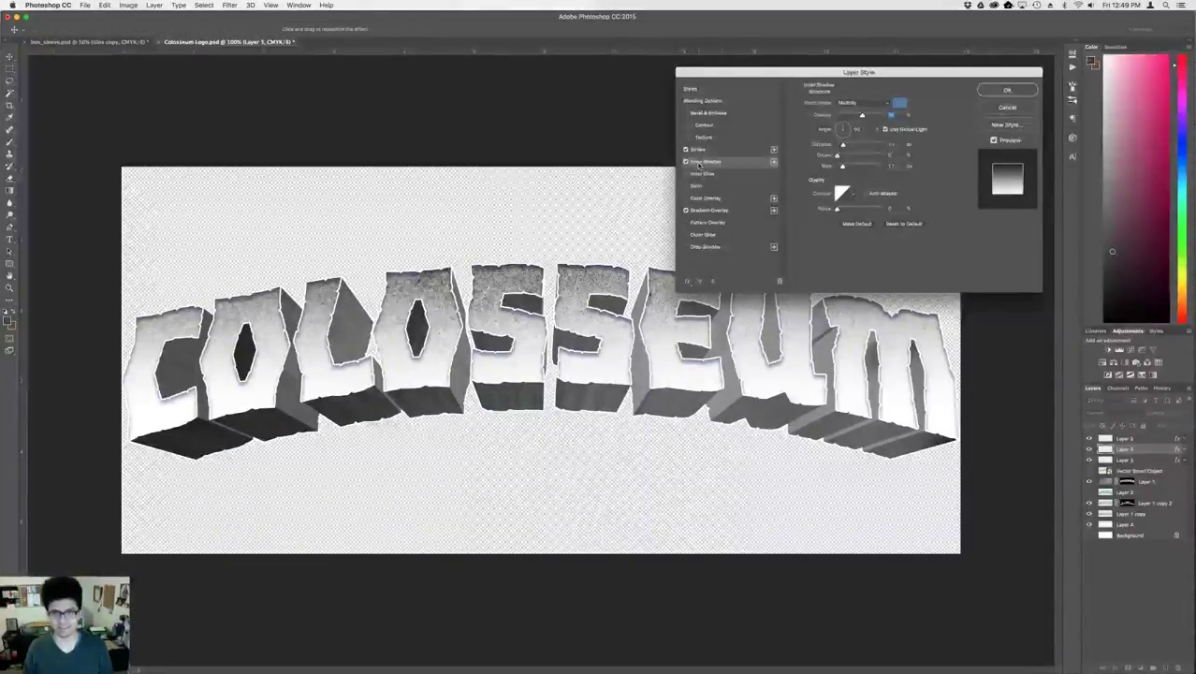
{"action": "left_click", "coordinate": [687, 161]}
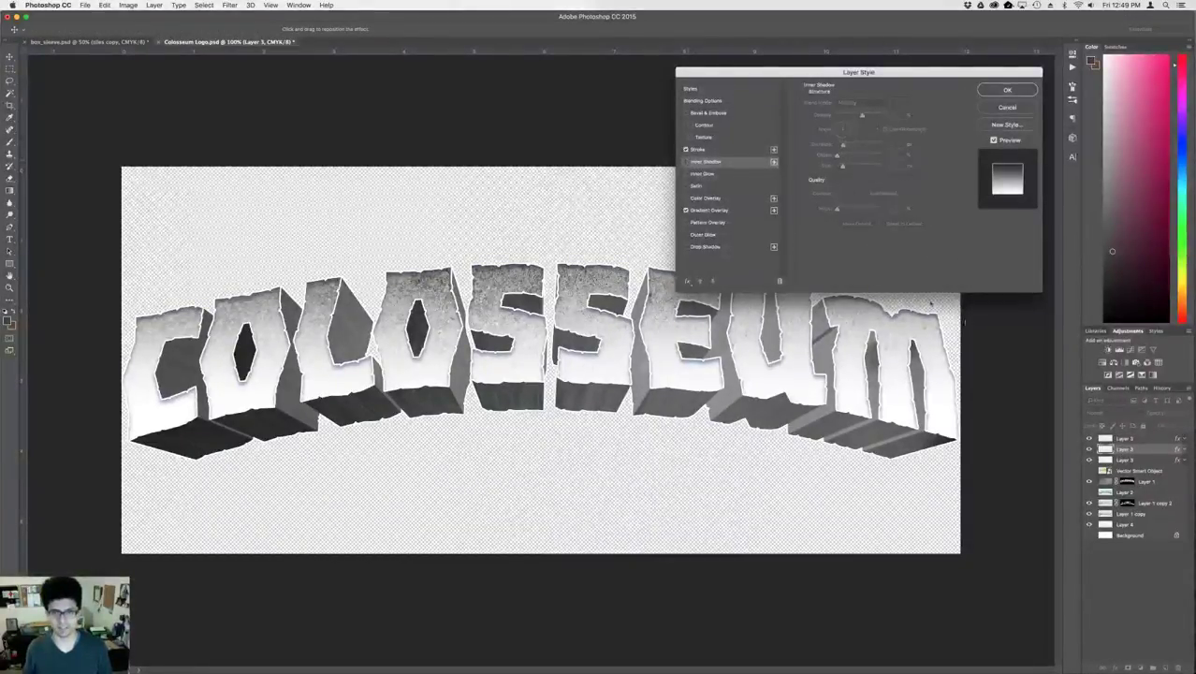
{"action": "key", "text": "Return"}
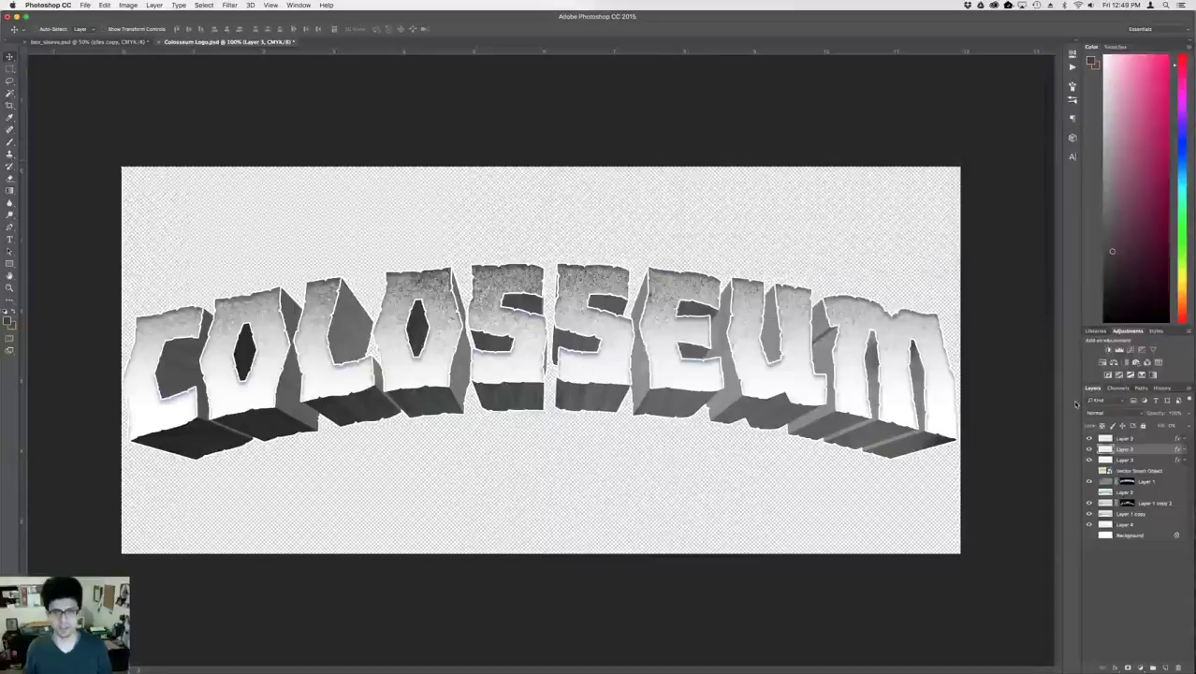
{"action": "double_click", "coordinate": [1165, 460]}
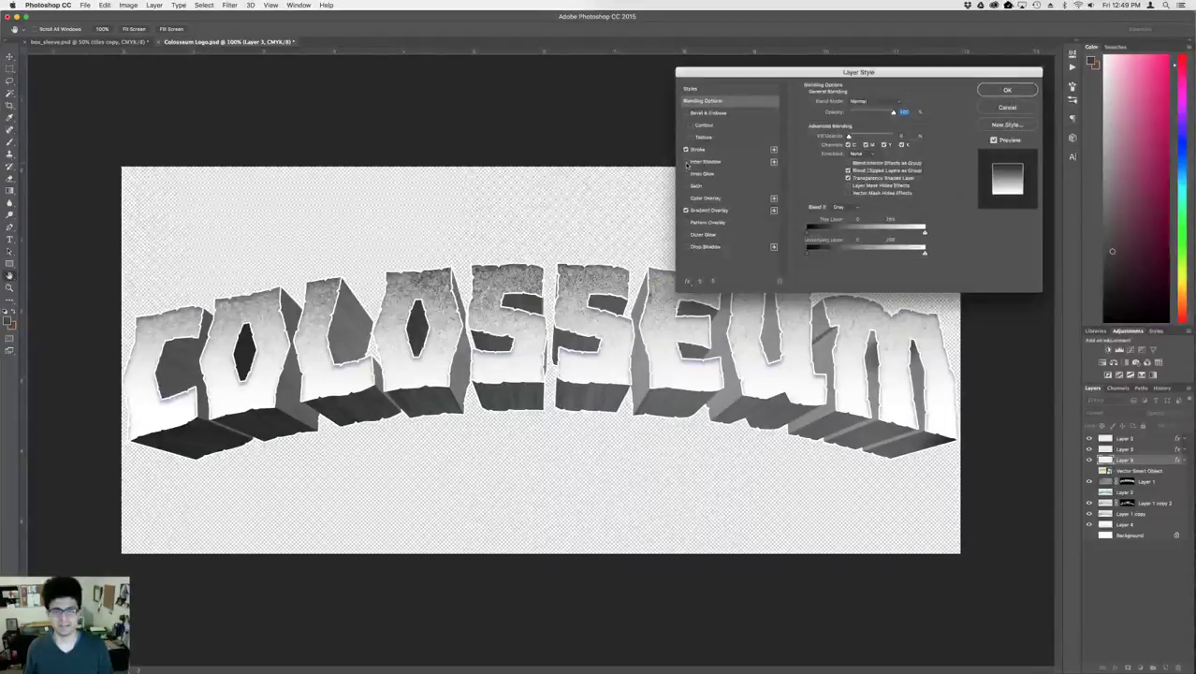
{"action": "key", "text": "Escape"}
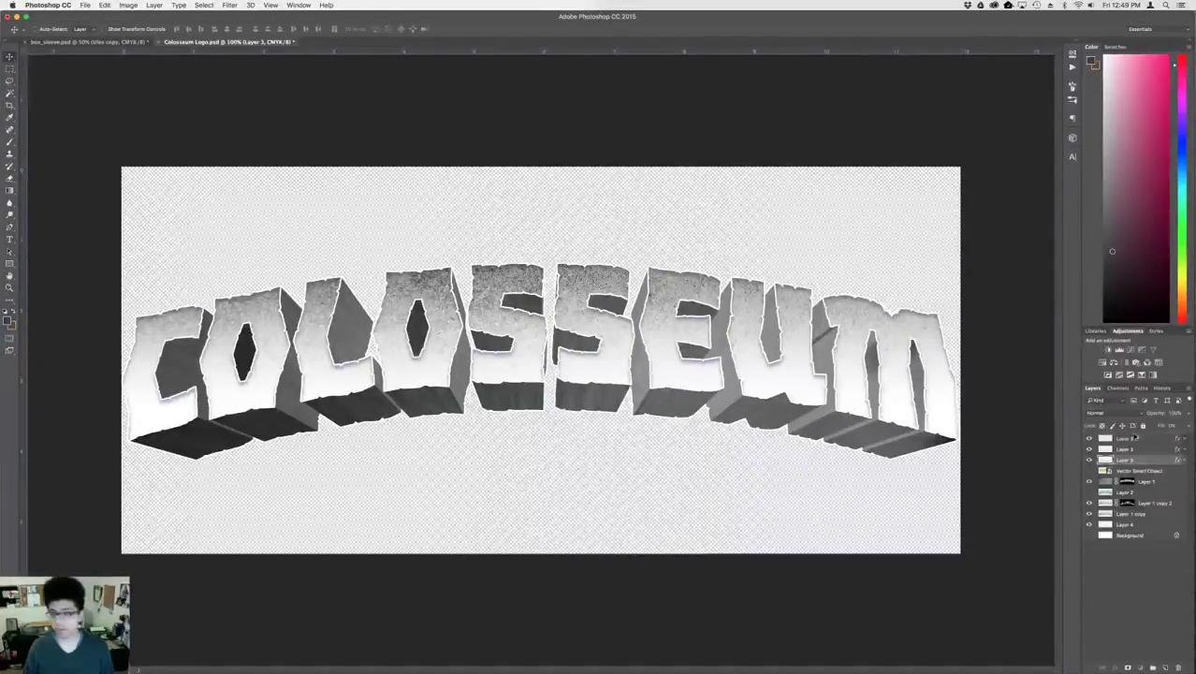
- Duplicate the topmost Layer 3 copy and create a new layer group above the stacked copies
{"action": "key", "text": "super+j"}
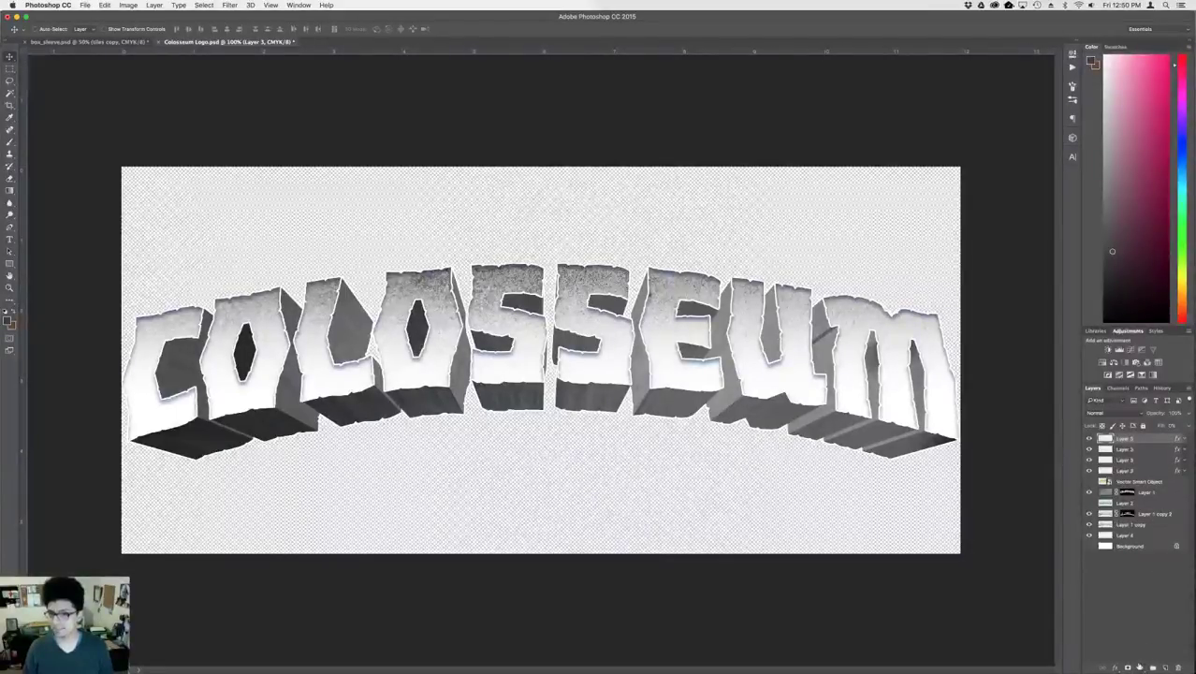
{"action": "left_click", "coordinate": [1129, 668]}
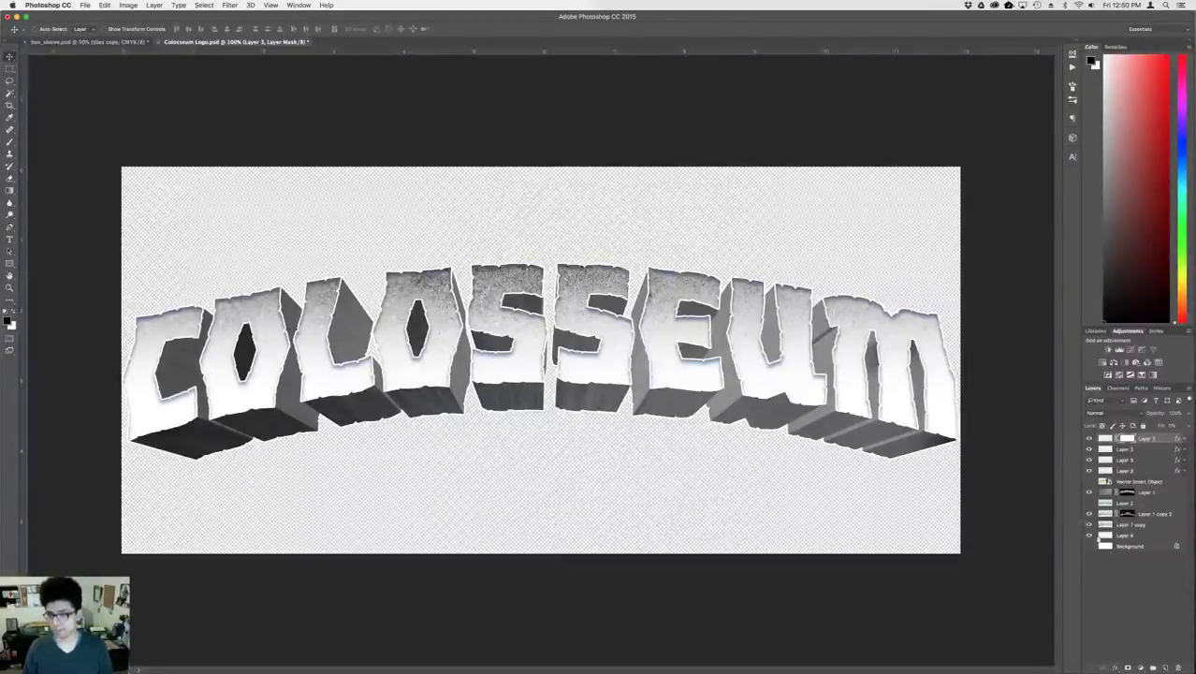
{"action": "key", "text": "super+z"}
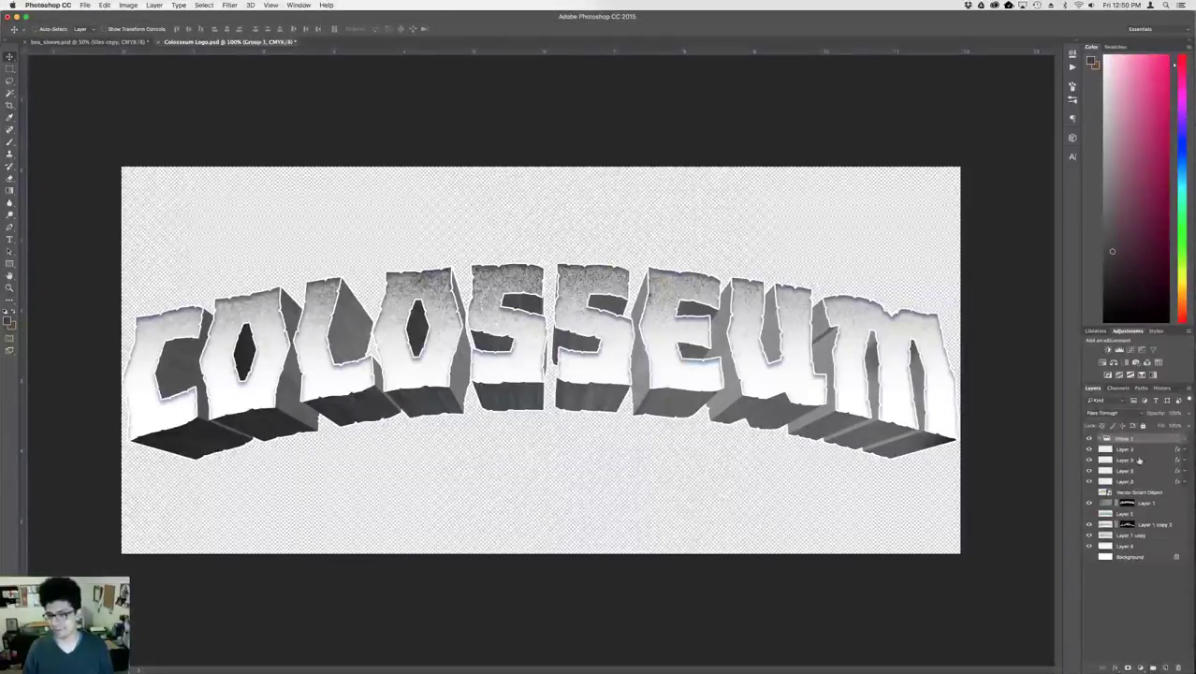
{"action": "key", "text": "super+g"}
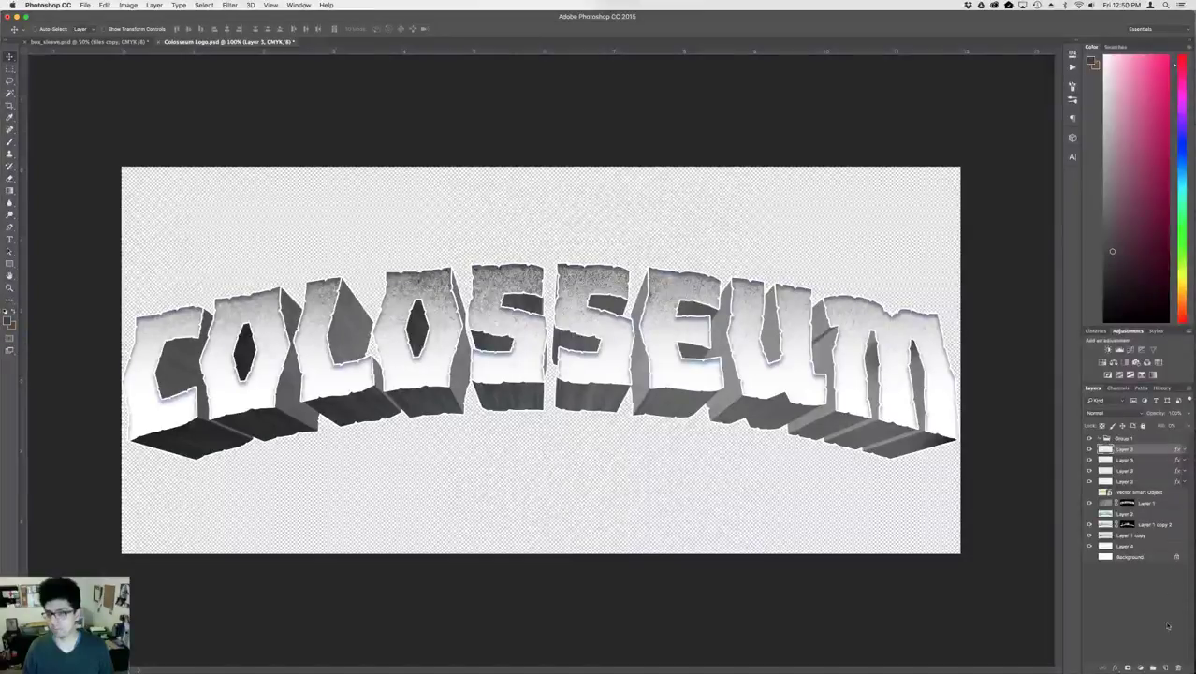
- Add a layer mask to the topmost Layer 3 copy and turn off its Gradient Overlay, leaving only the Inner Shadow
{"action": "left_click", "coordinate": [1125, 667]}
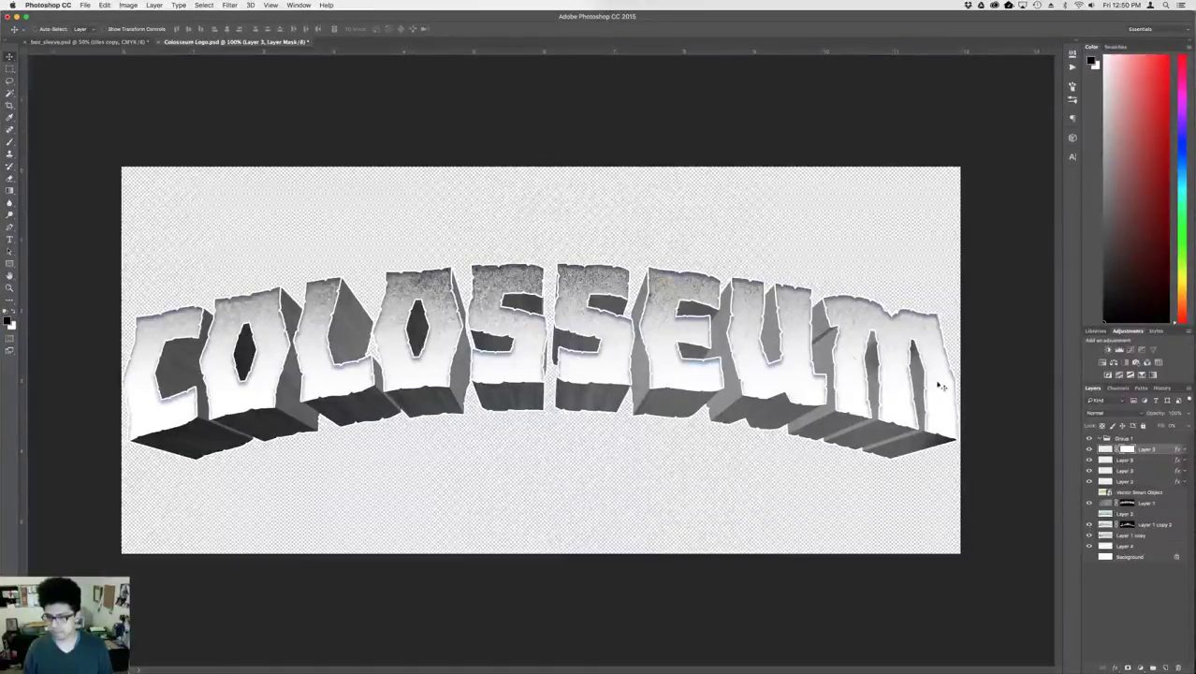
{"action": "double_click", "coordinate": [1158, 450]}
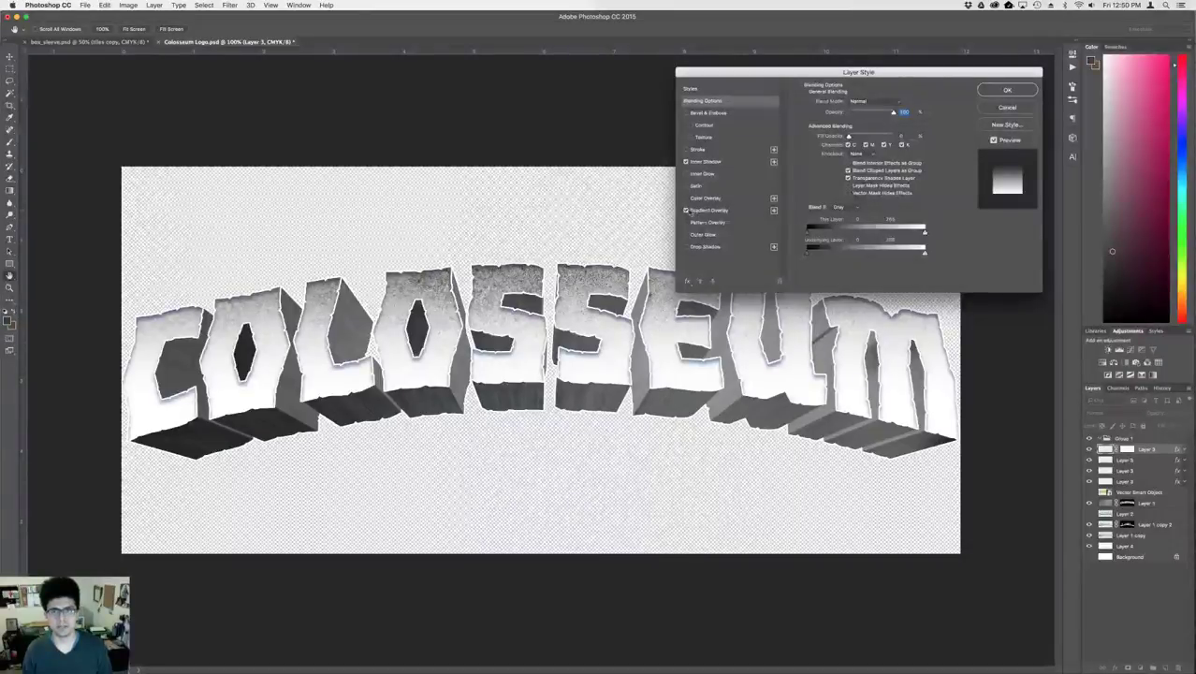
{"action": "left_click", "coordinate": [685, 210]}
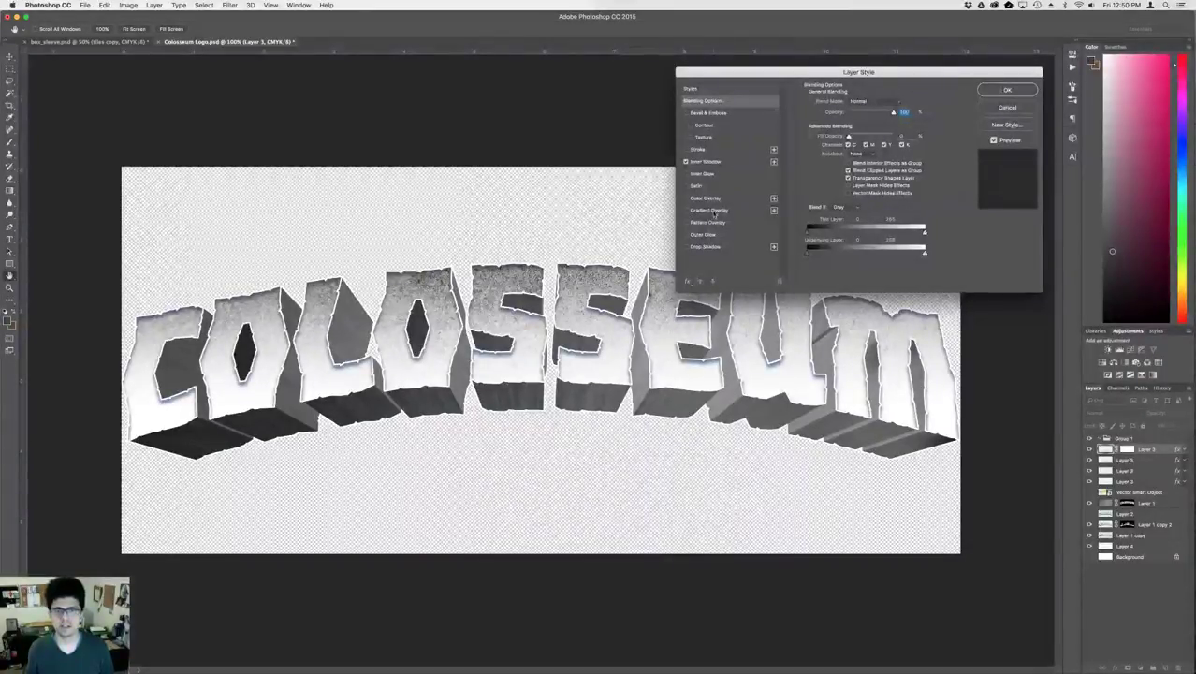
{"action": "key", "text": "Return"}
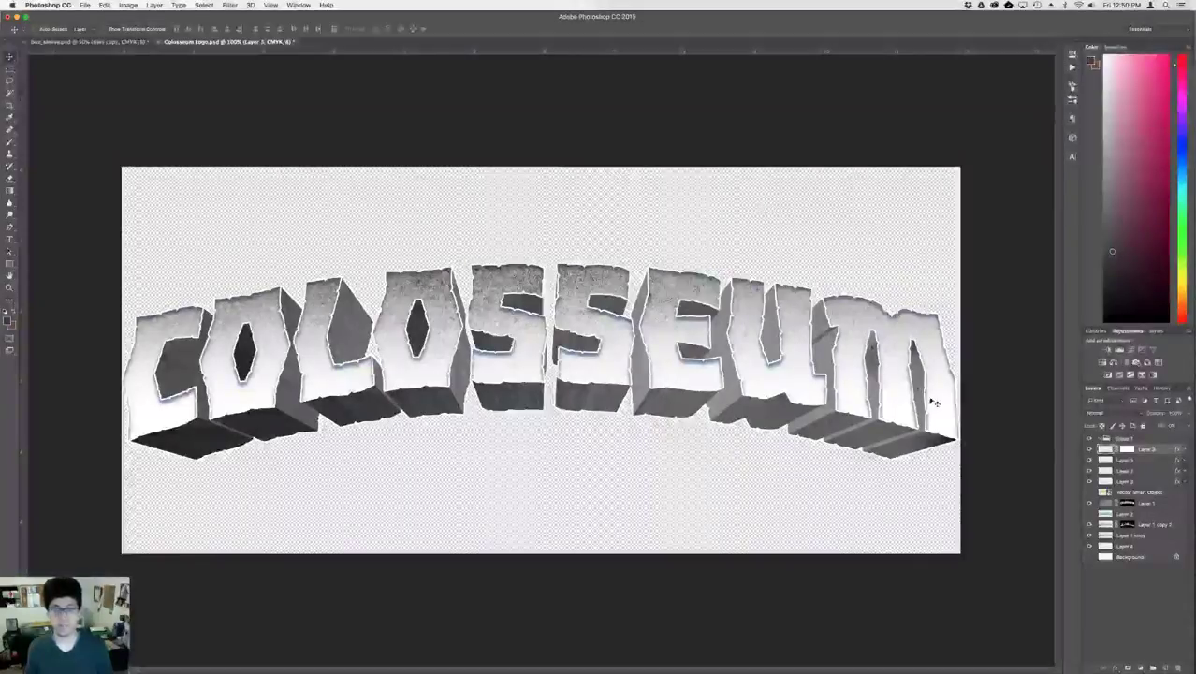
- Hide the masked top Layer 3 copy and turn off the Inner Shadow on the copy directly beneath it
{"action": "left_click", "coordinate": [1088, 450]}
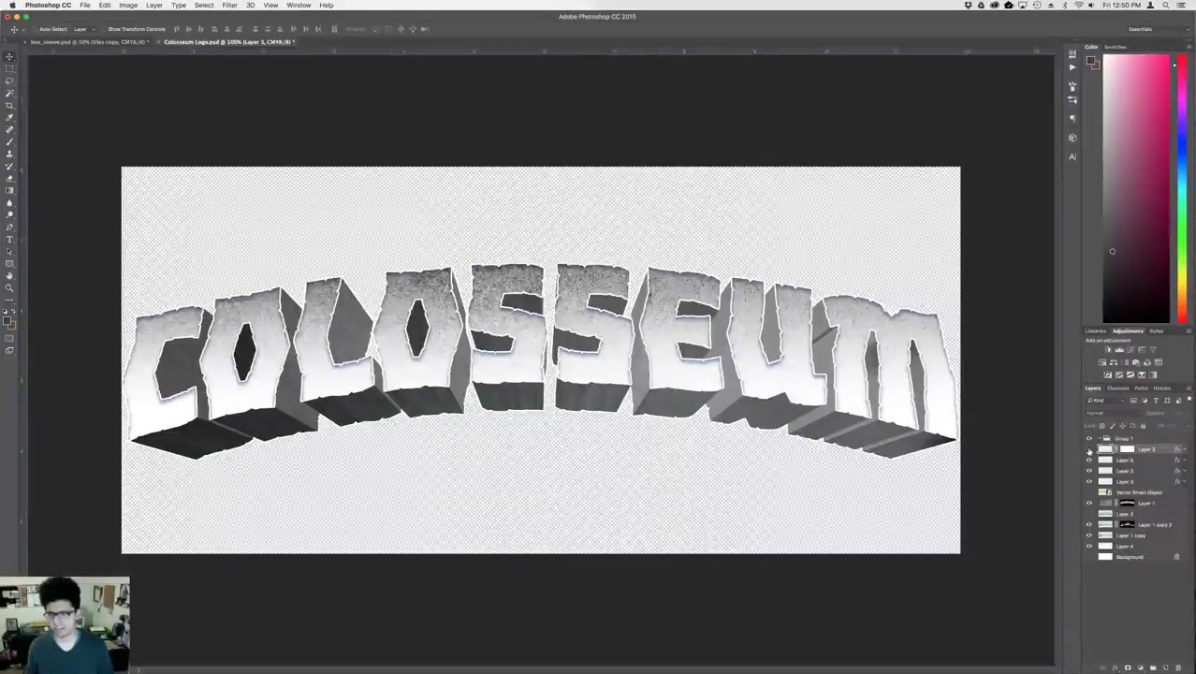
{"action": "key", "text": "super+="}
{"action": "key", "text": "super+="}
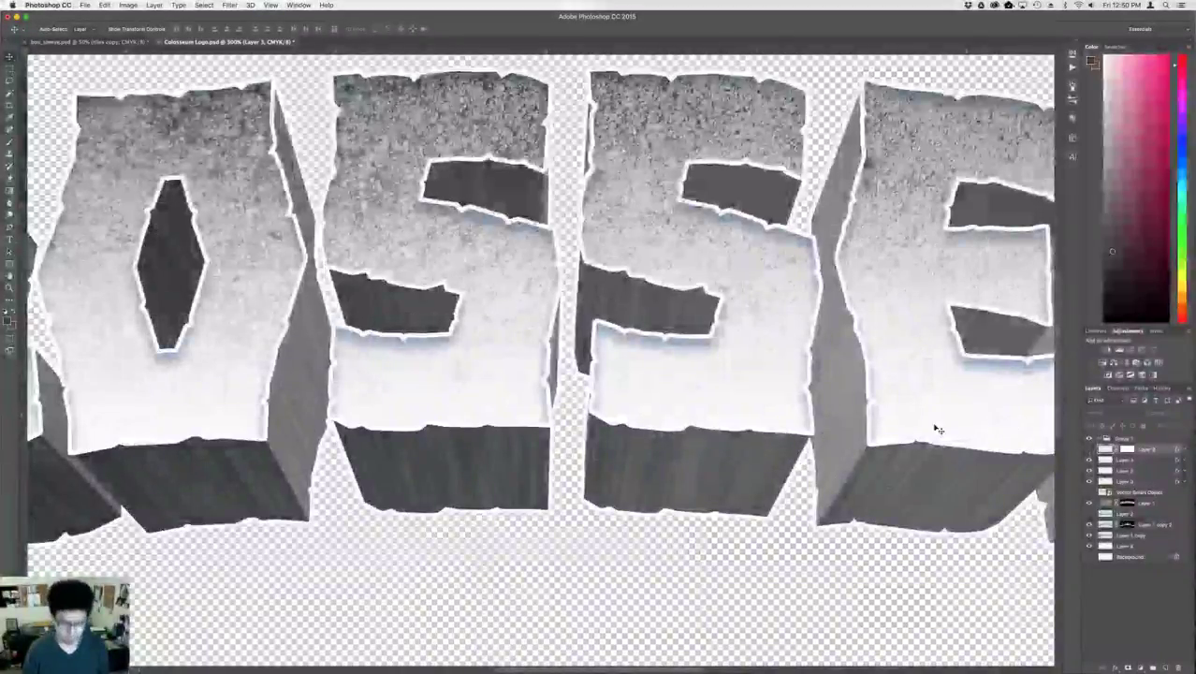
{"action": "left_click_drag", "start_coordinate": [833, 399], "coordinate": [782, 502]}
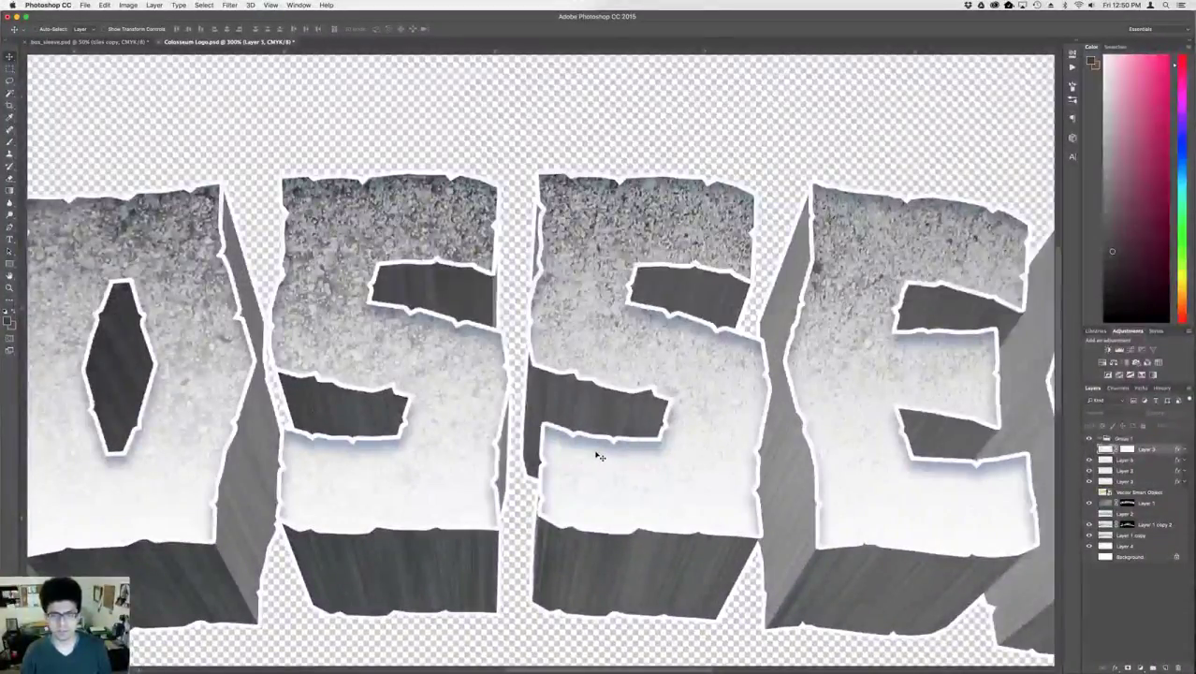
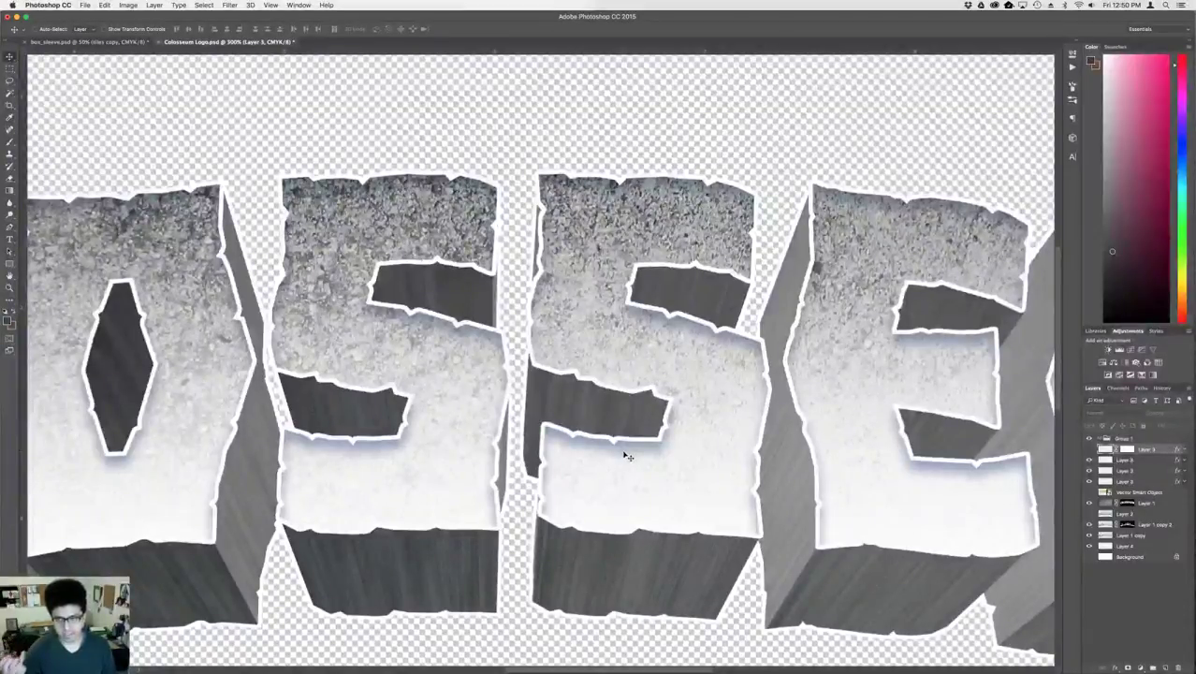
{"action": "double_click", "coordinate": [1143, 461]}
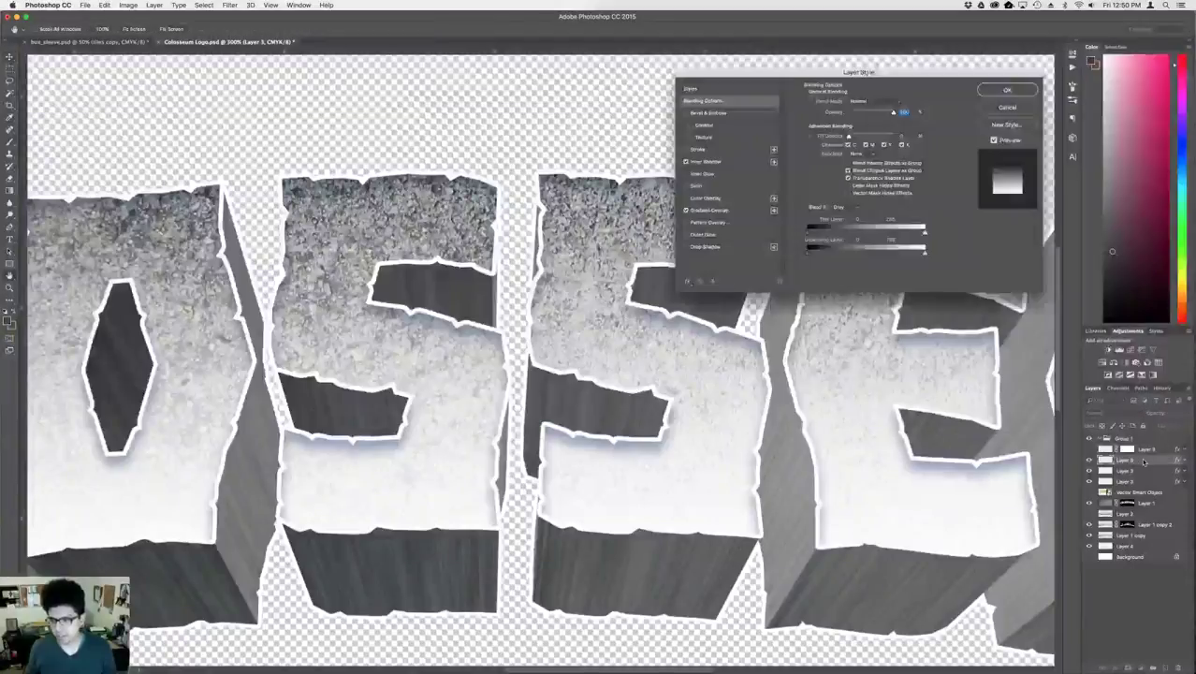
{"action": "left_click", "coordinate": [686, 210]}
{"action": "left_click", "coordinate": [686, 211]}
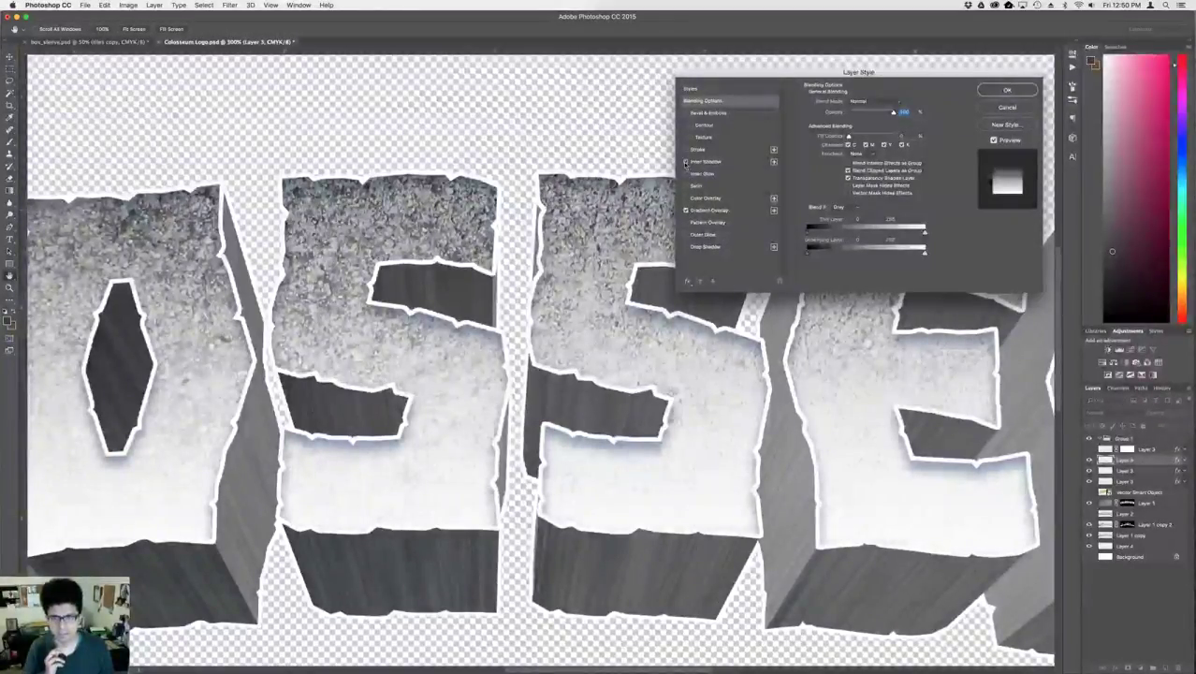
{"action": "key", "text": "Return"}
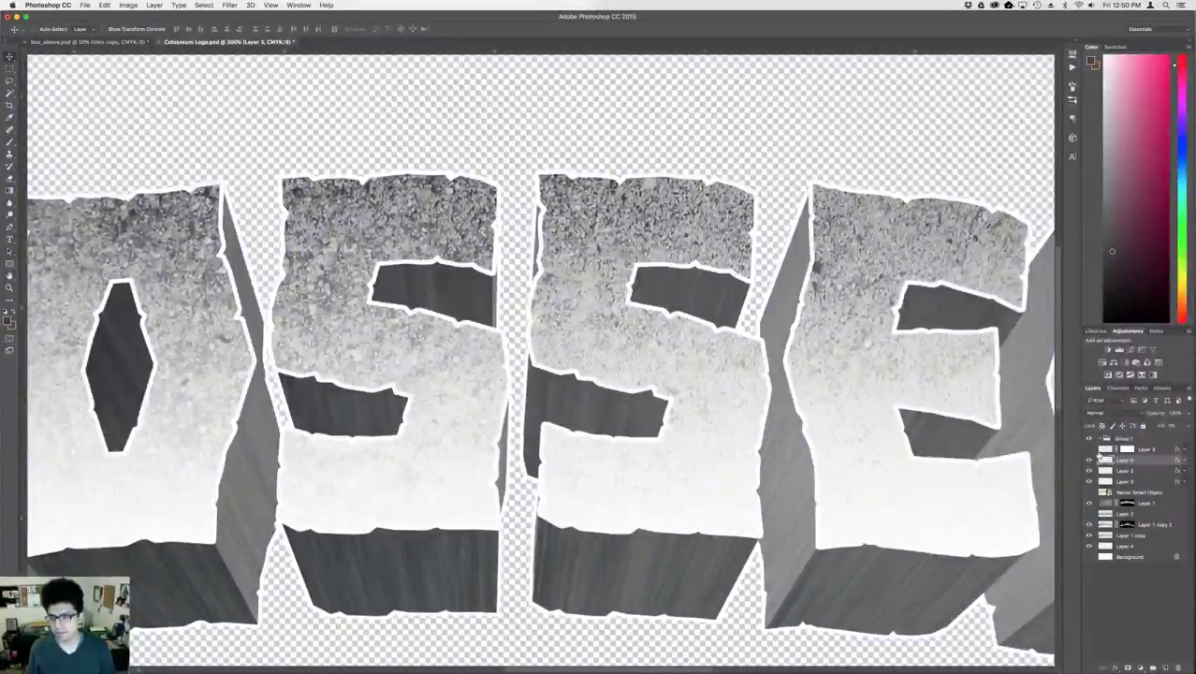
- Show the top Layer 3 copy again and make its layer mask active
{"action": "left_click", "coordinate": [1088, 449]}
{"action": "left_click", "coordinate": [1143, 451]}
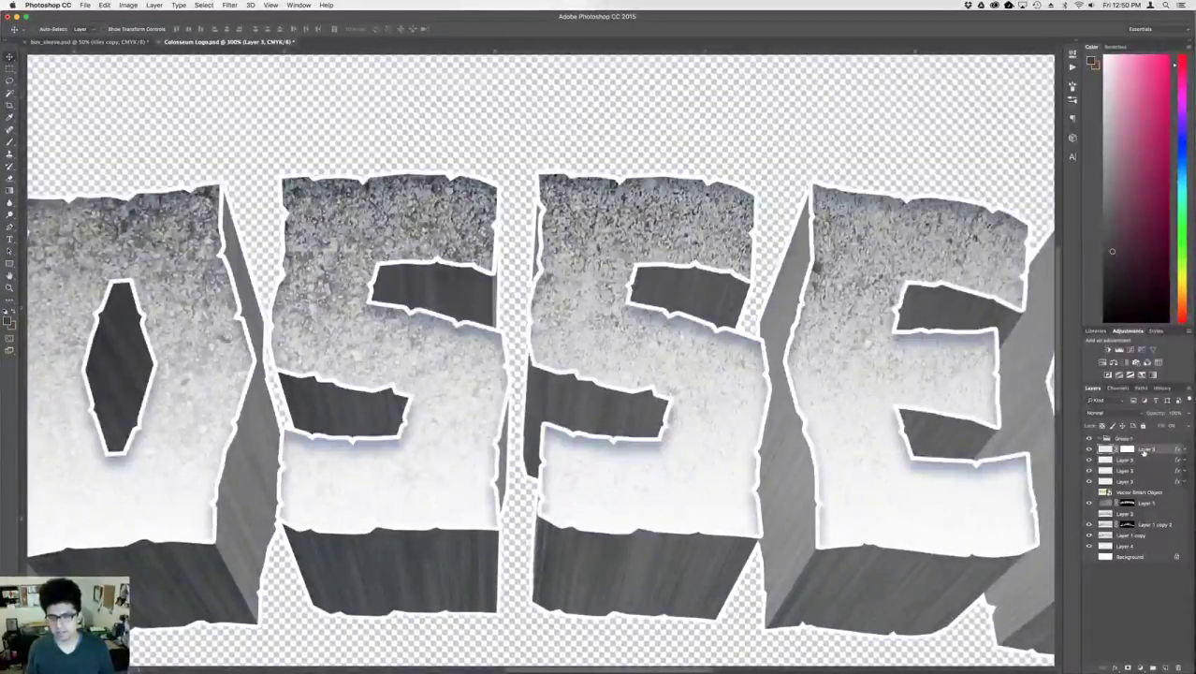
{"action": "left_click", "coordinate": [1125, 667]}
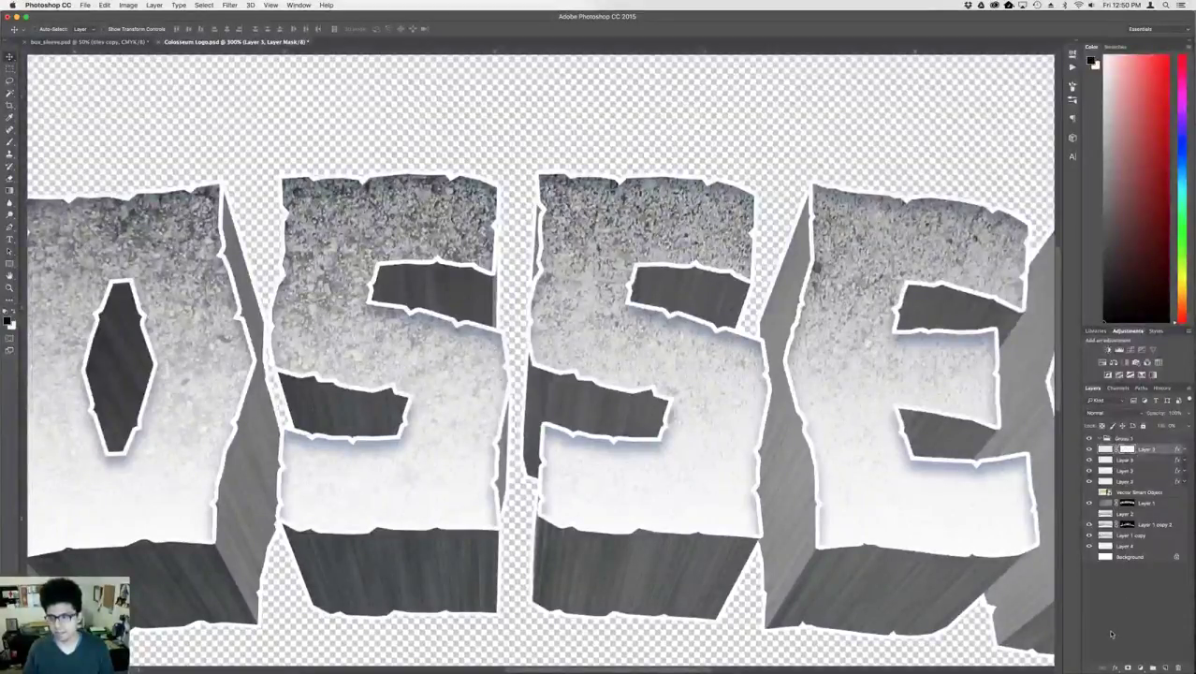
- Try fading the inner shadow on the lower lettering with vertical black-to-white gradients on the top copy's mask, undoing each attempt
{"action": "key", "text": "g"}
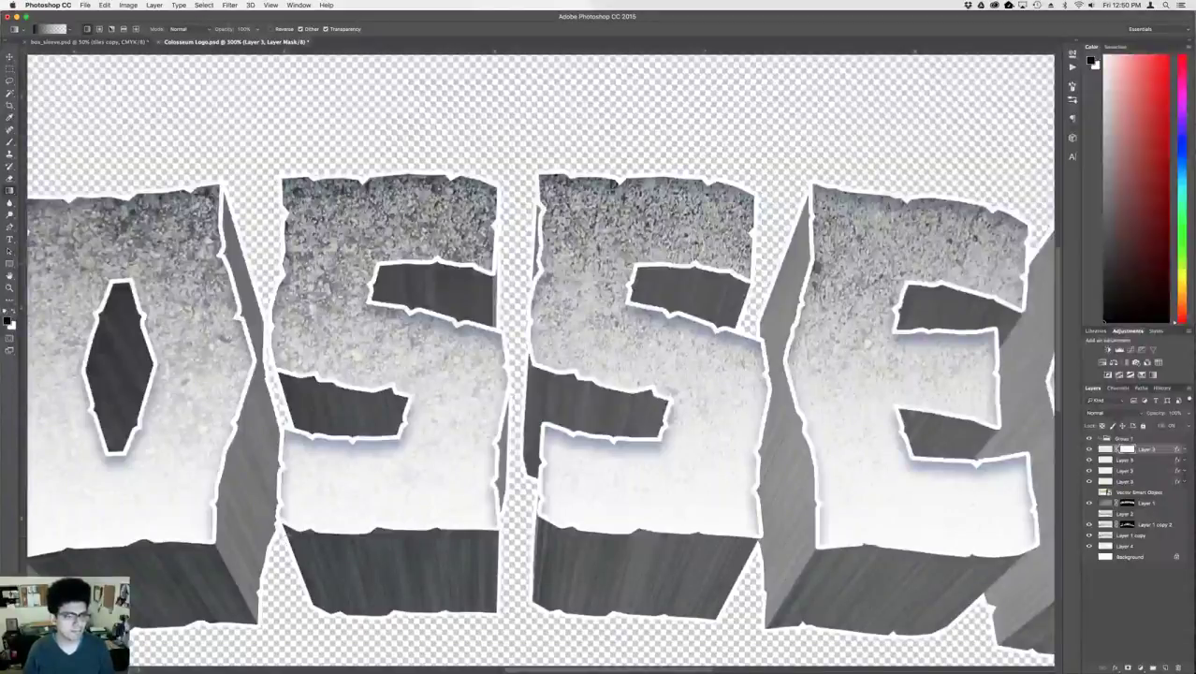
{"action": "left_click_drag", "start_coordinate": [599, 518], "coordinate": [598, 412]}
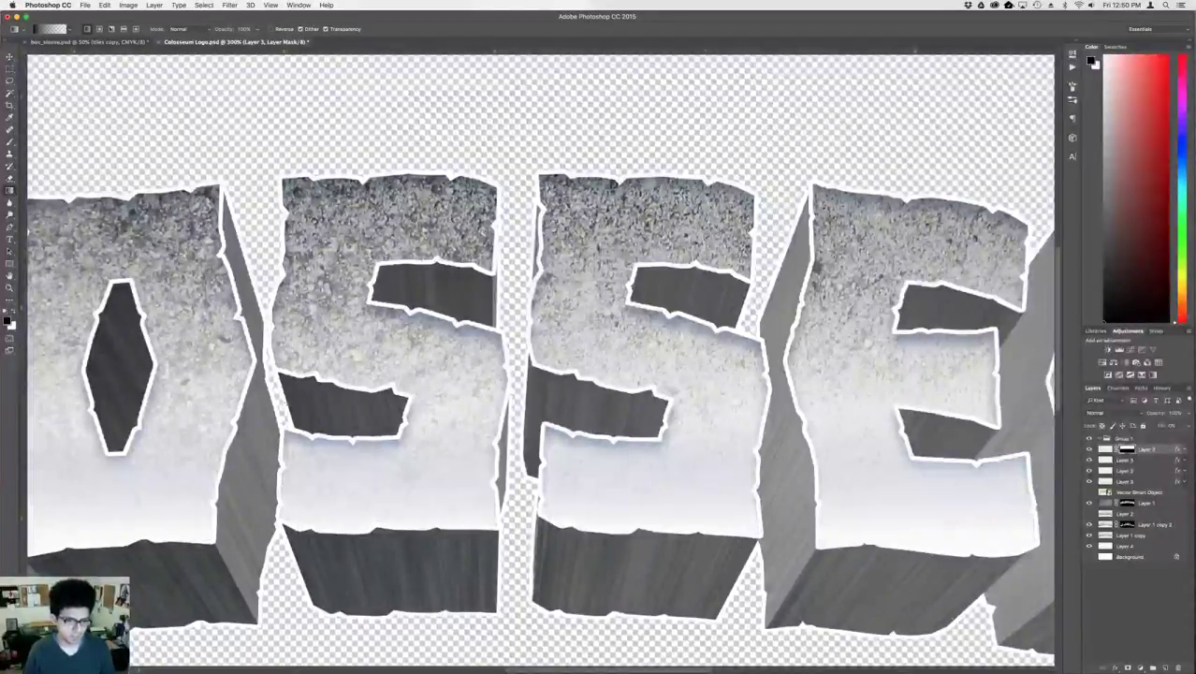
{"action": "key", "text": "super+z"}
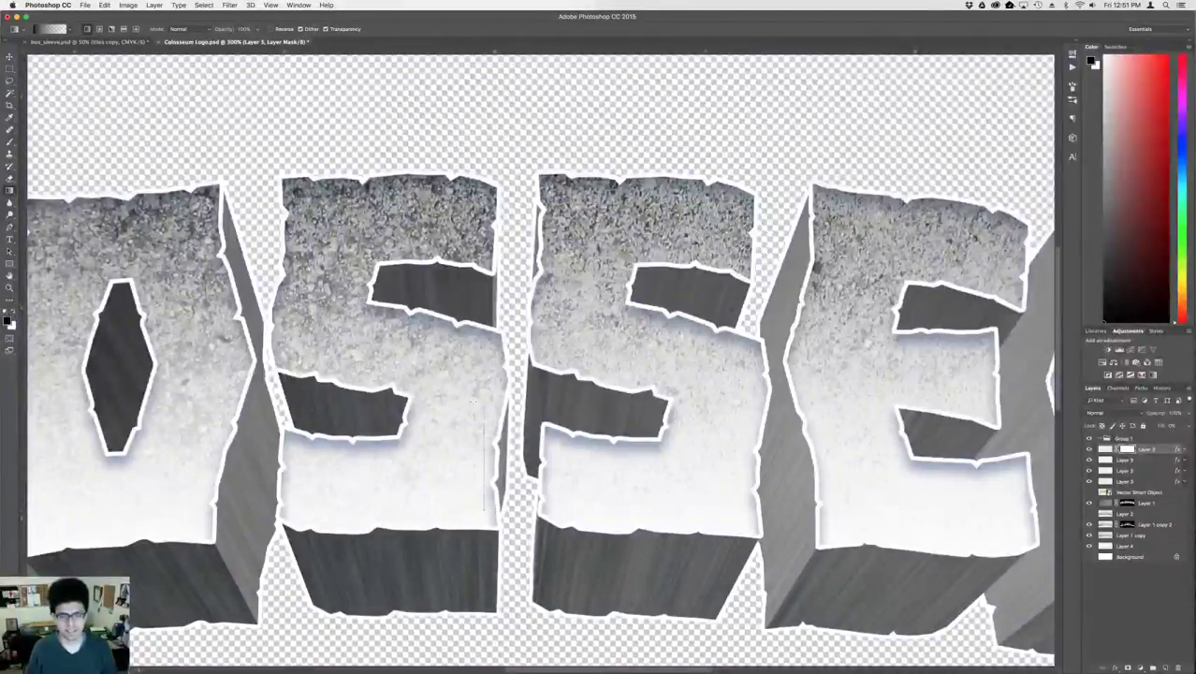
{"action": "left_click_drag", "start_coordinate": [474, 402], "coordinate": [473, 391]}
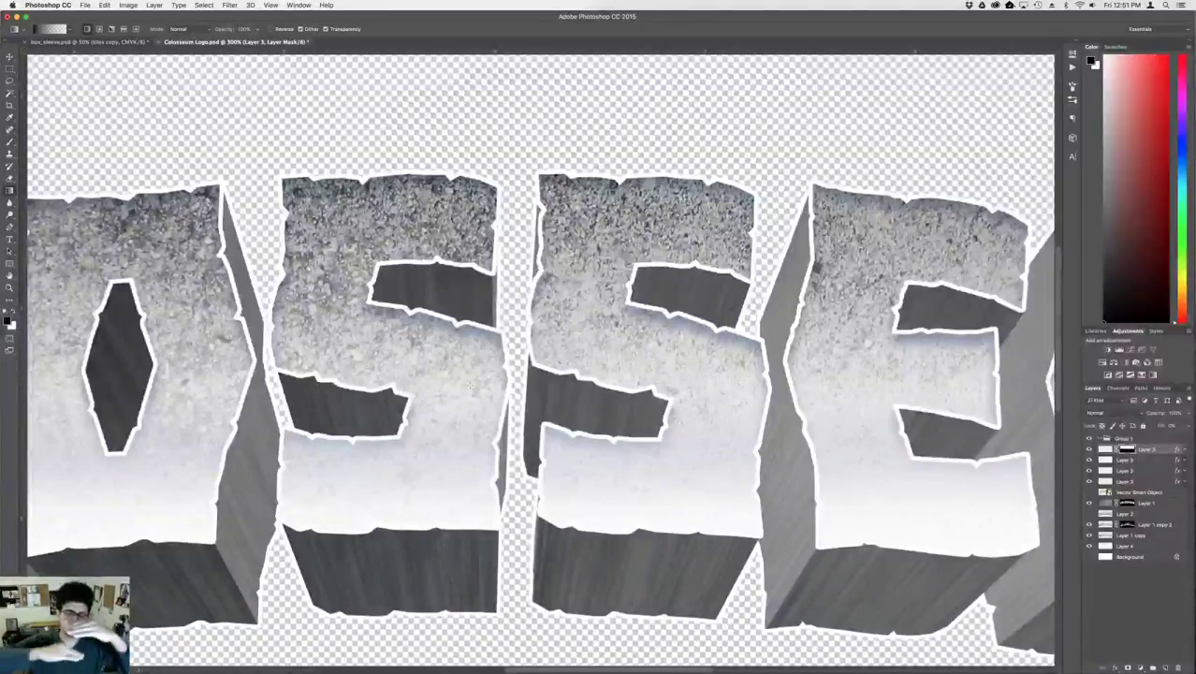
{"action": "key", "text": "super+z"}
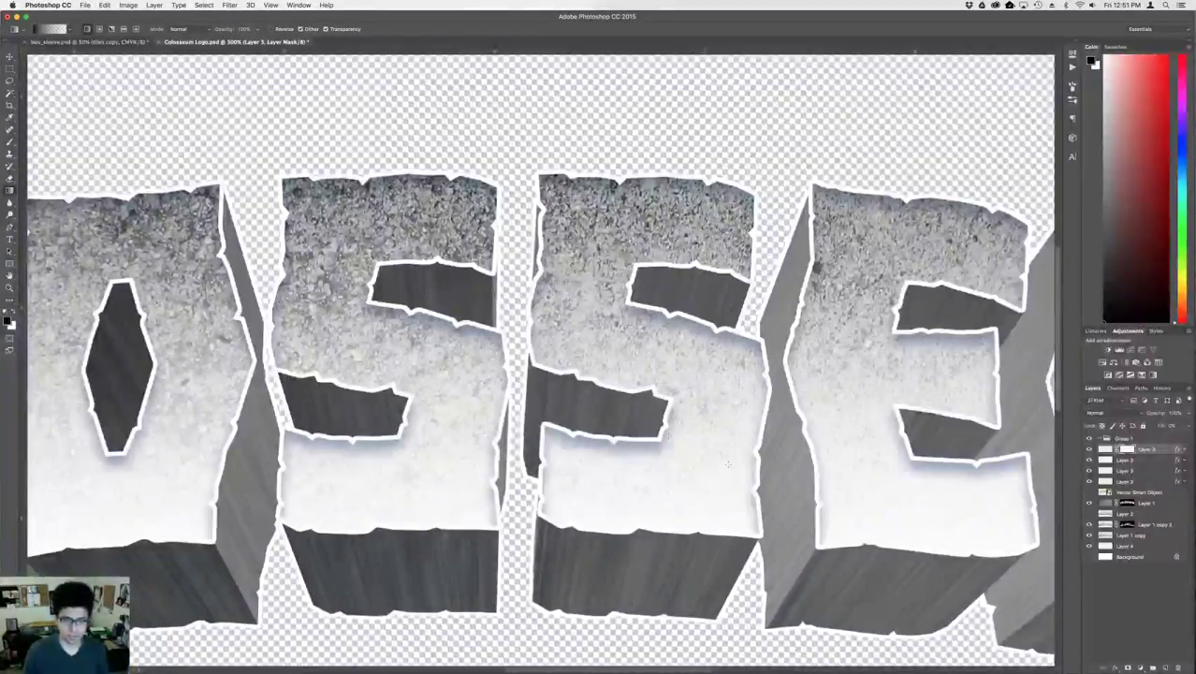
- Delete the layer mask from the topmost Layer 3 copy and move that layer into Group 1
{"action": "right_click", "coordinate": [1126, 450]}
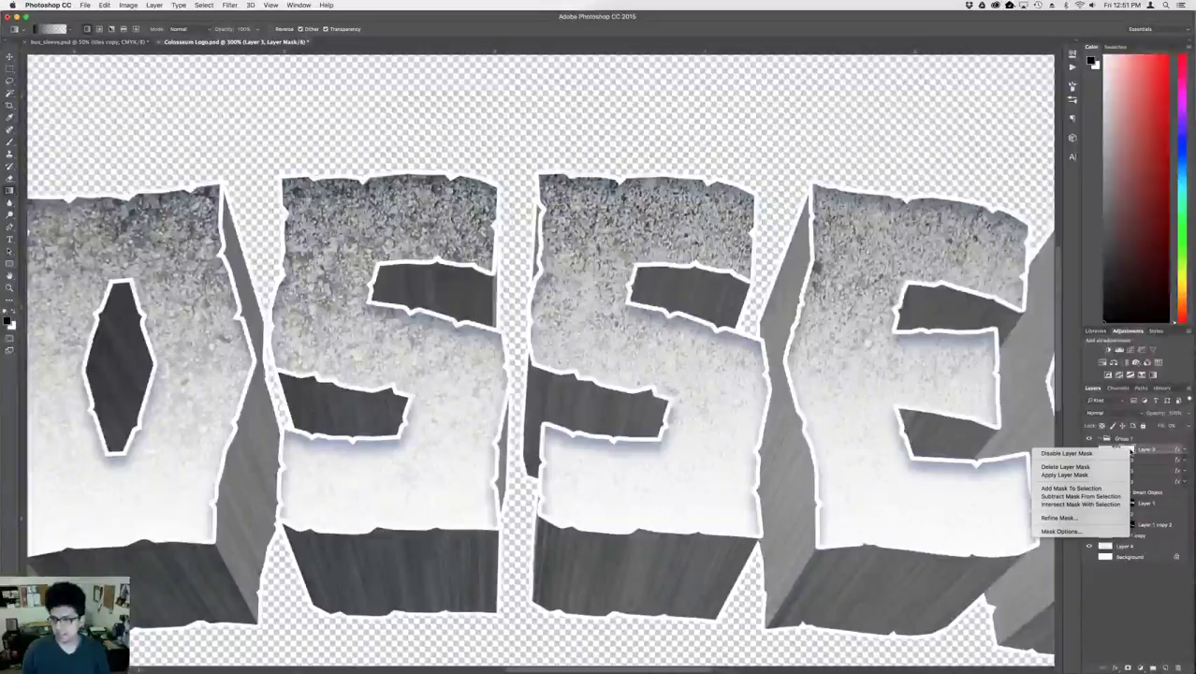
{"action": "left_click", "coordinate": [1121, 466]}
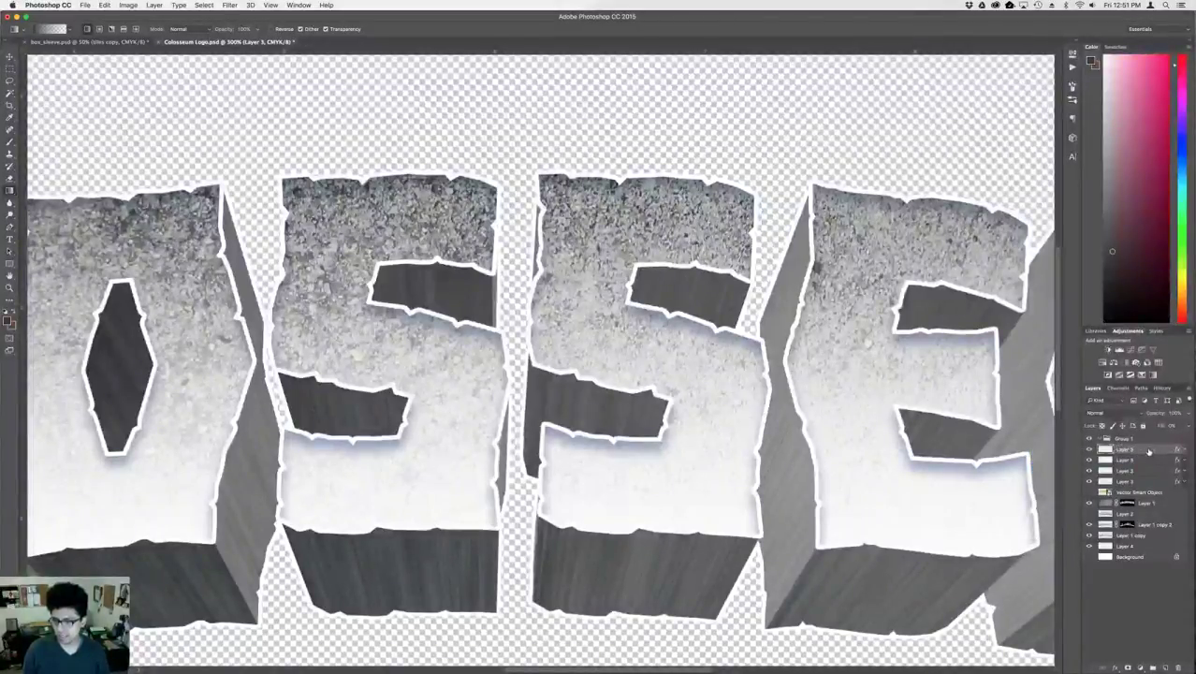
{"action": "left_click_drag", "start_coordinate": [1147, 437], "coordinate": [1146, 439]}
{"action": "left_click", "coordinate": [1136, 439]}
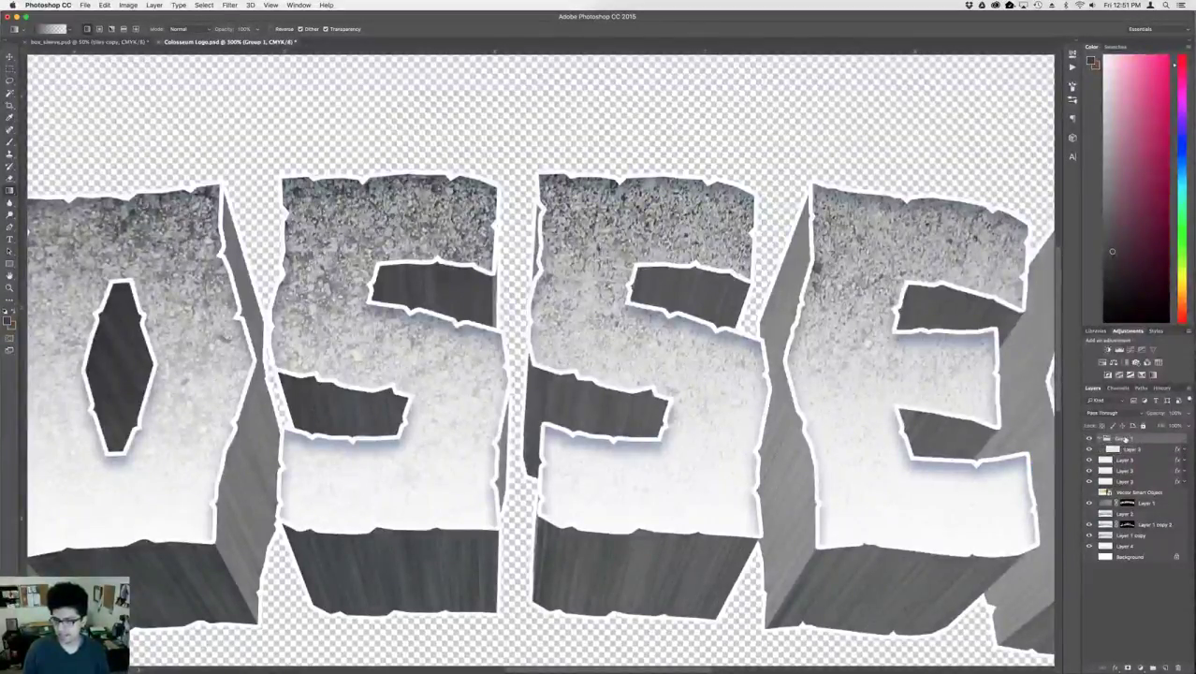
- Add a layer mask to Group 1 and fade the inner shadow on the lower lettering with an upward black-to-white gradient
{"action": "left_click", "coordinate": [1102, 439]}
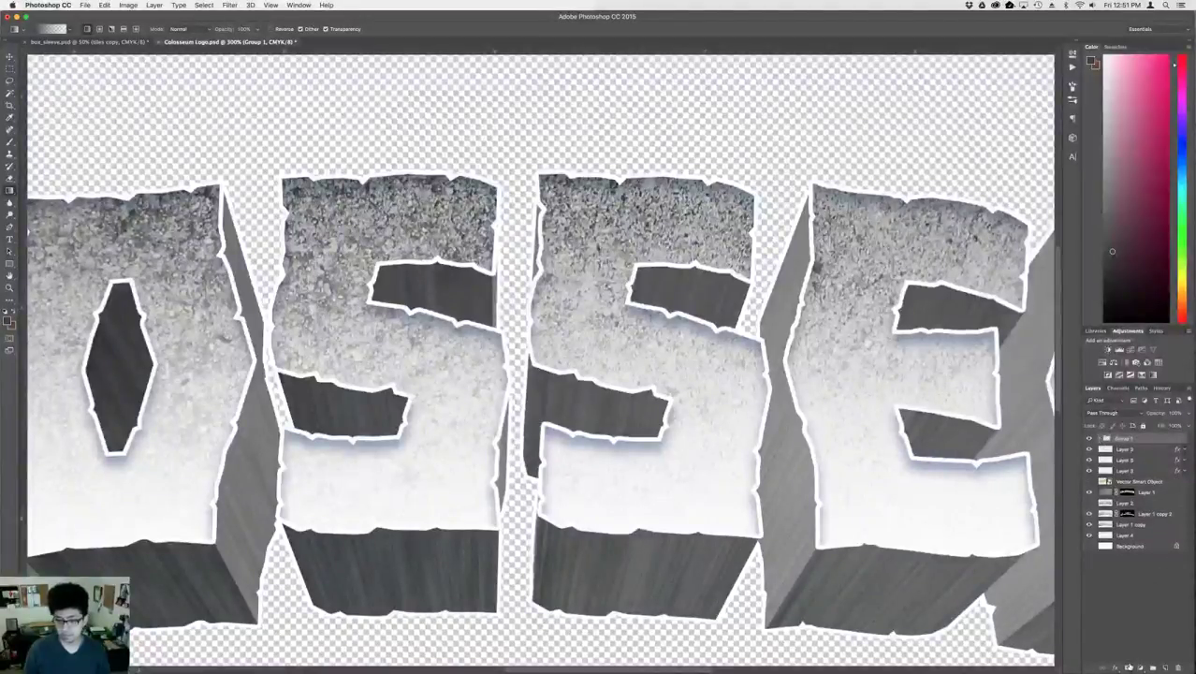
{"action": "left_click", "coordinate": [1129, 667]}
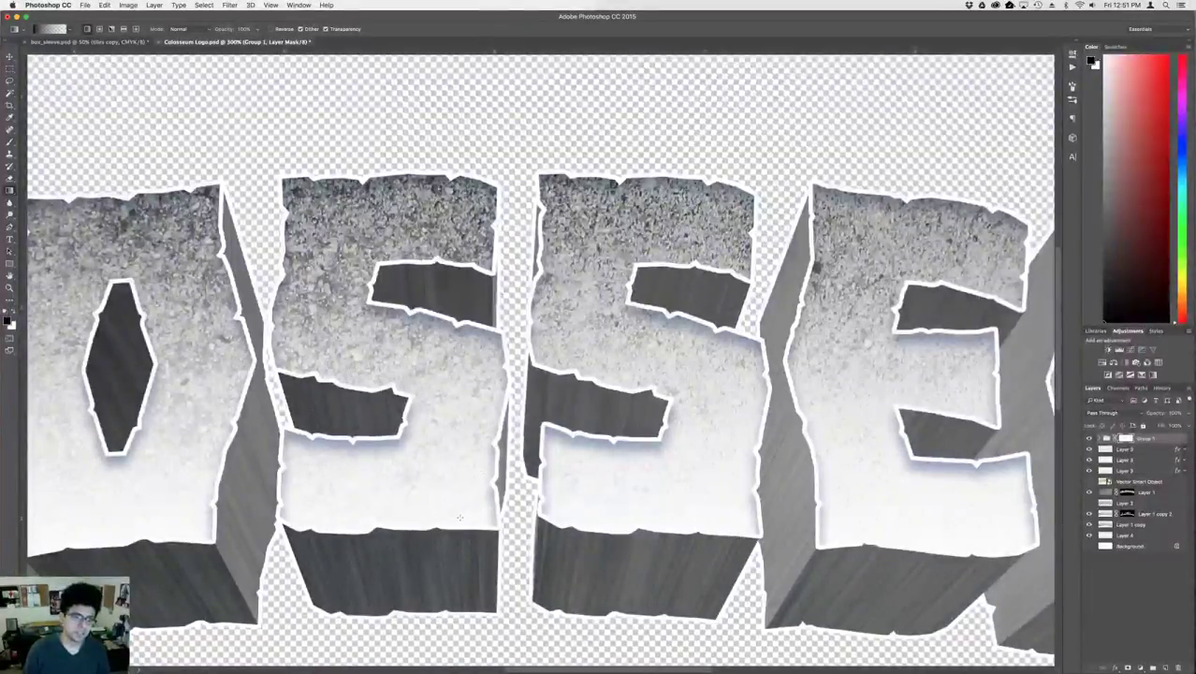
{"action": "left_click_drag", "start_coordinate": [460, 517], "coordinate": [457, 400]}
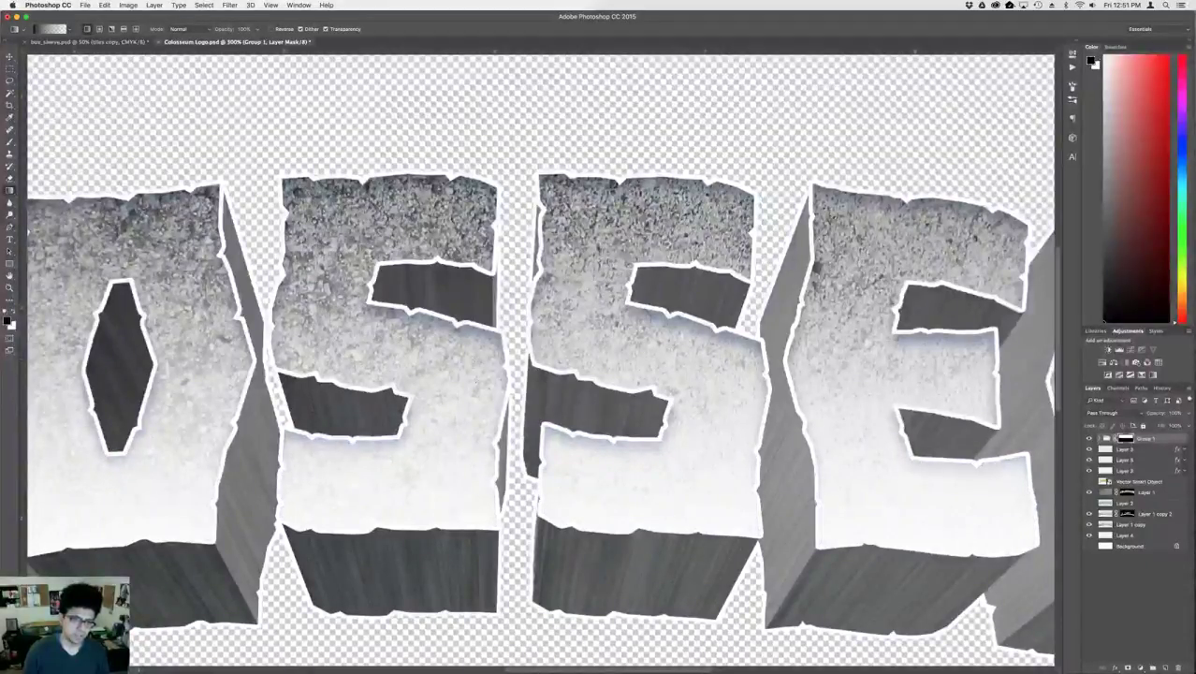
{"action": "key", "text": "super+z"}
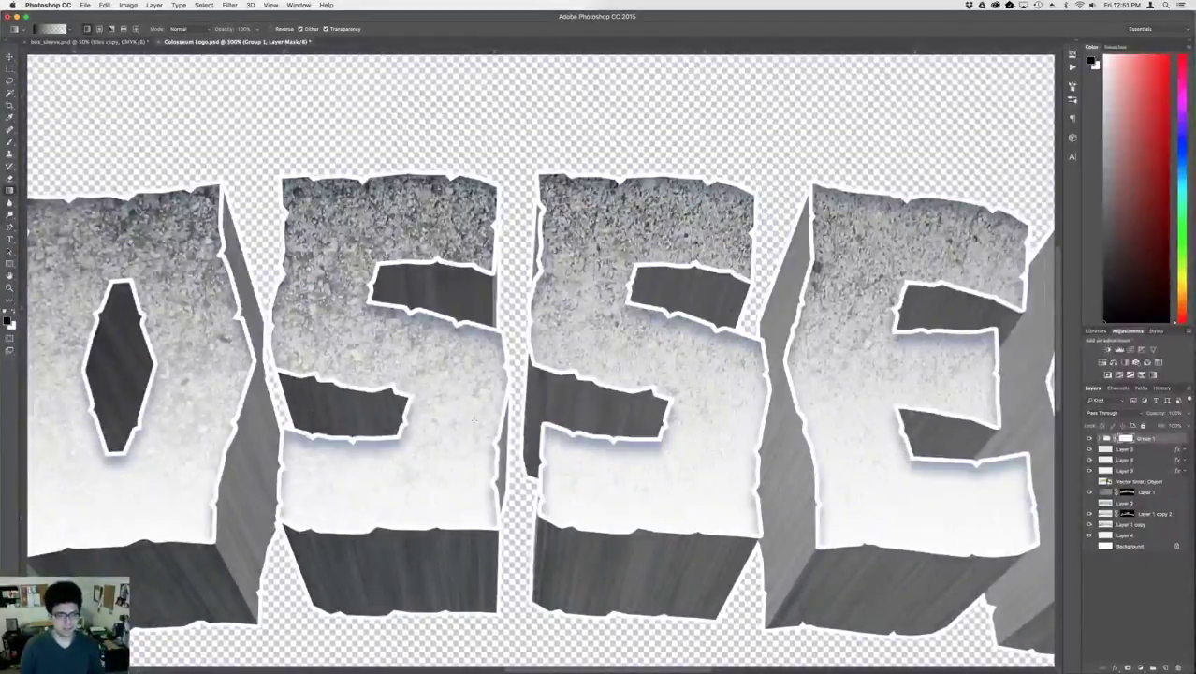
{"action": "left_click_drag", "start_coordinate": [442, 520], "coordinate": [446, 432]}
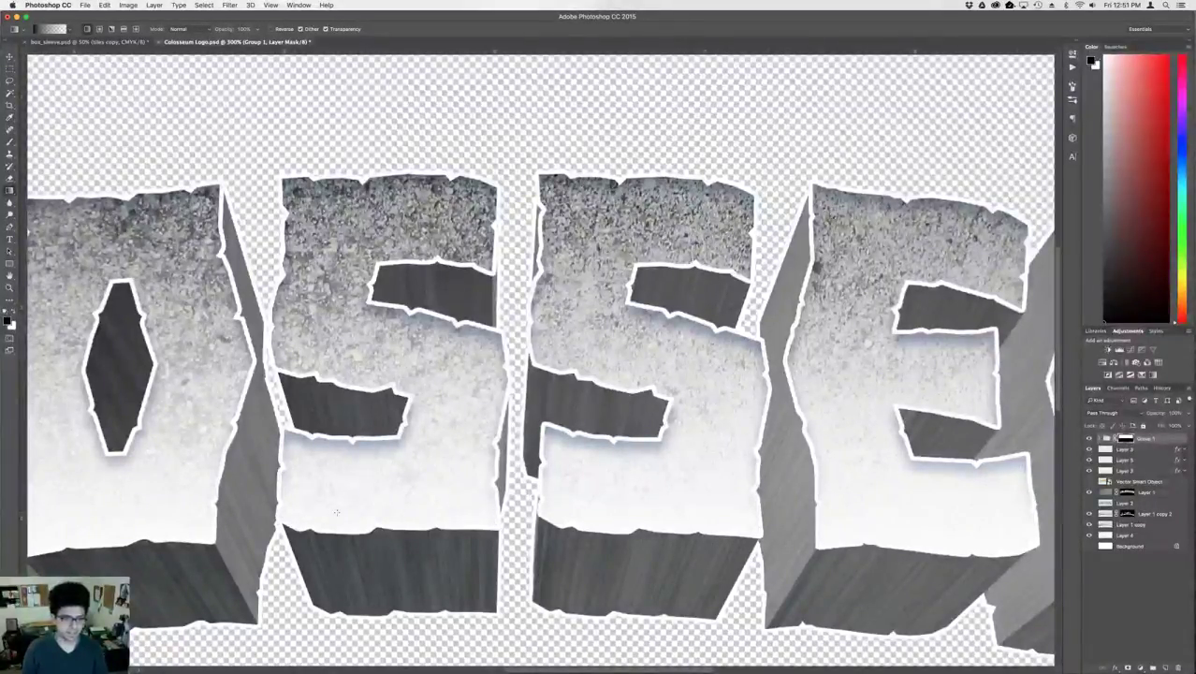
{"action": "left_click_drag", "start_coordinate": [337, 512], "coordinate": [356, 386]}
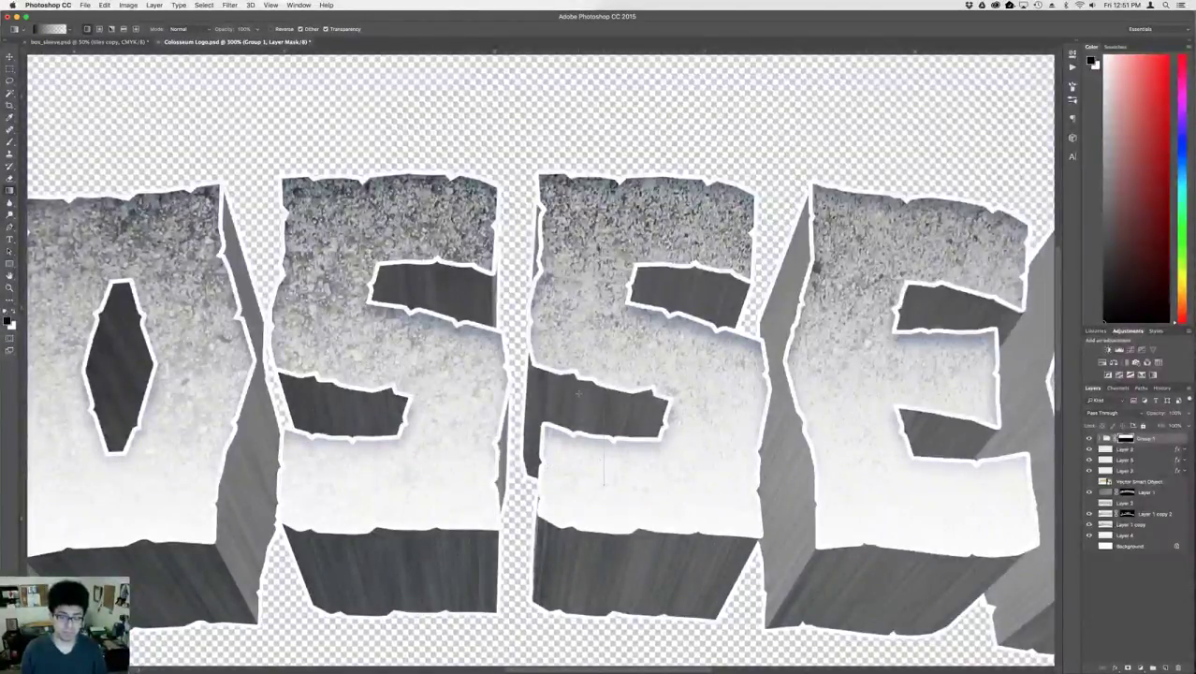
{"action": "left_click_drag", "start_coordinate": [578, 393], "coordinate": [577, 394]}
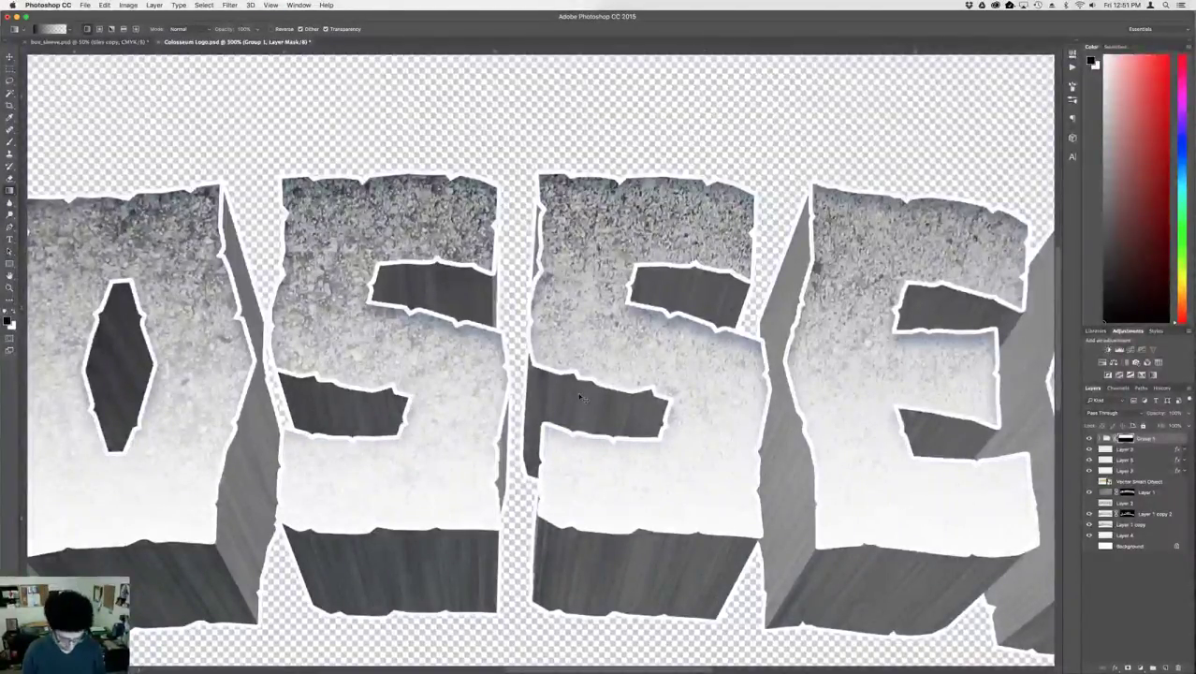
- Hide the two upper Layer 3 copies outside the group and try a smaller Gradient Overlay scale on the lowest copy
{"action": "key", "text": "super+1"}
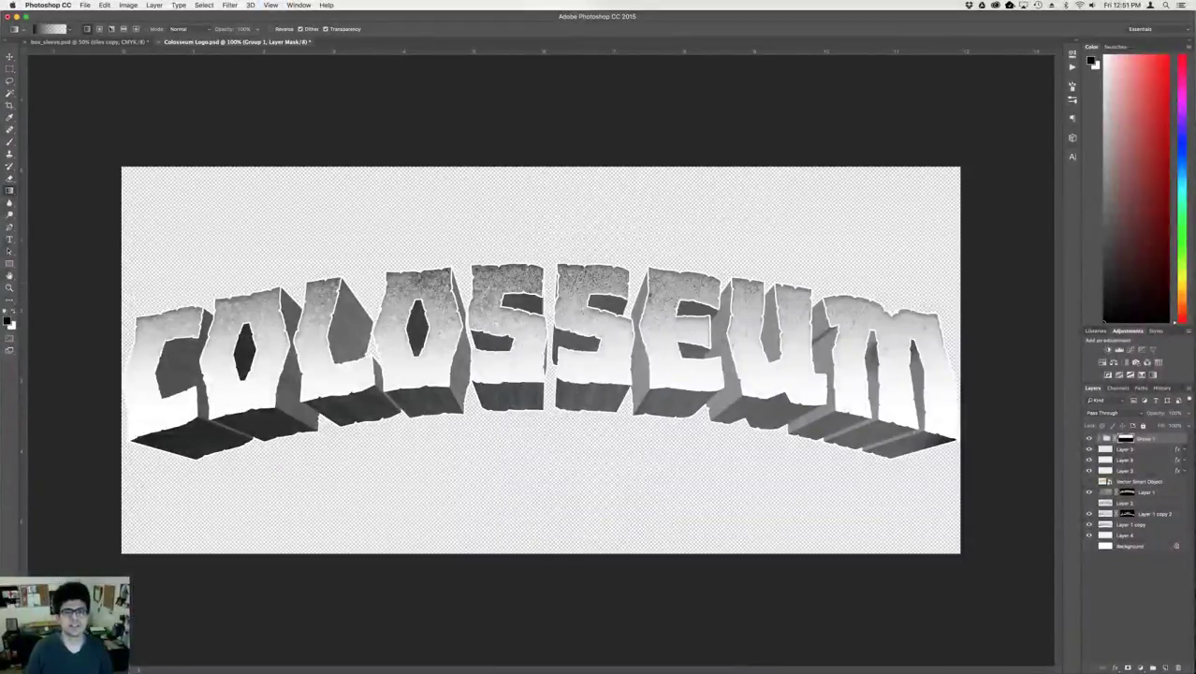
{"action": "left_click", "coordinate": [1088, 449]}
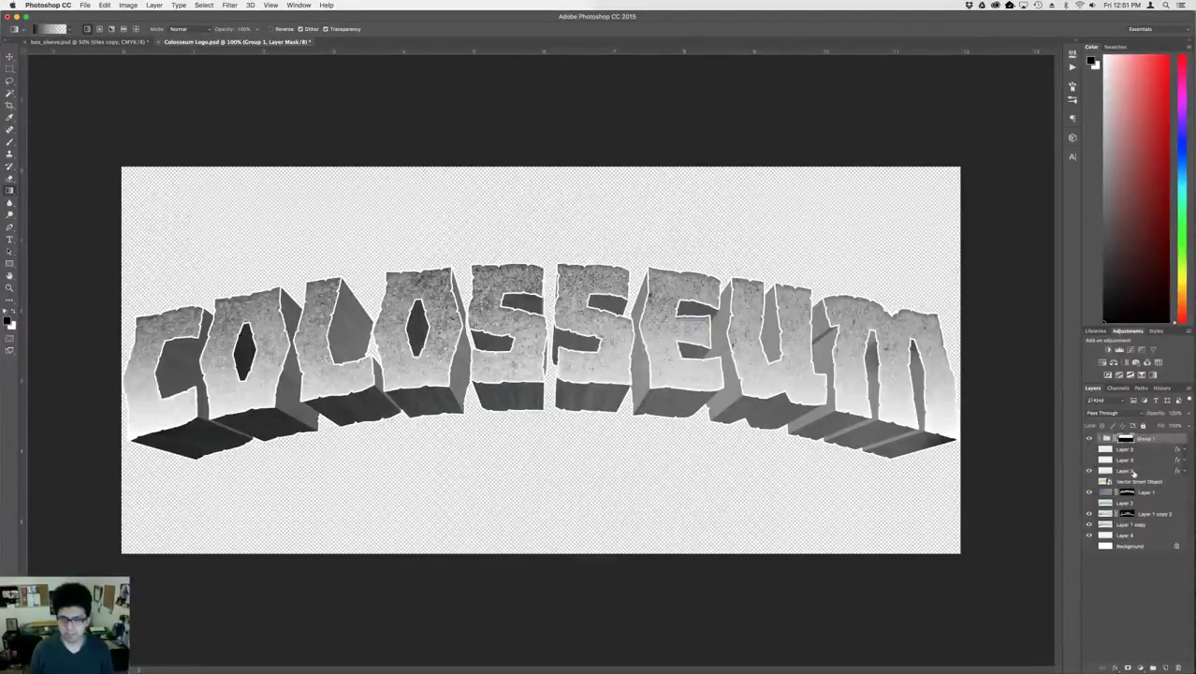
{"action": "double_click", "coordinate": [1158, 471]}
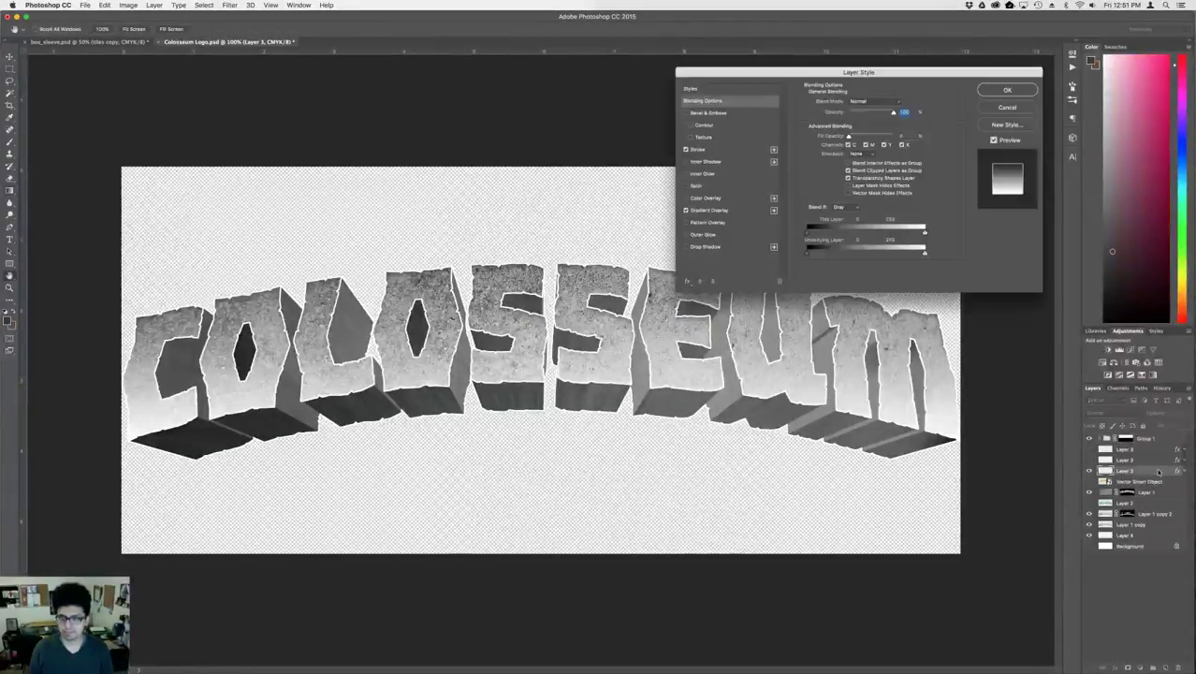
{"action": "left_click", "coordinate": [728, 212]}
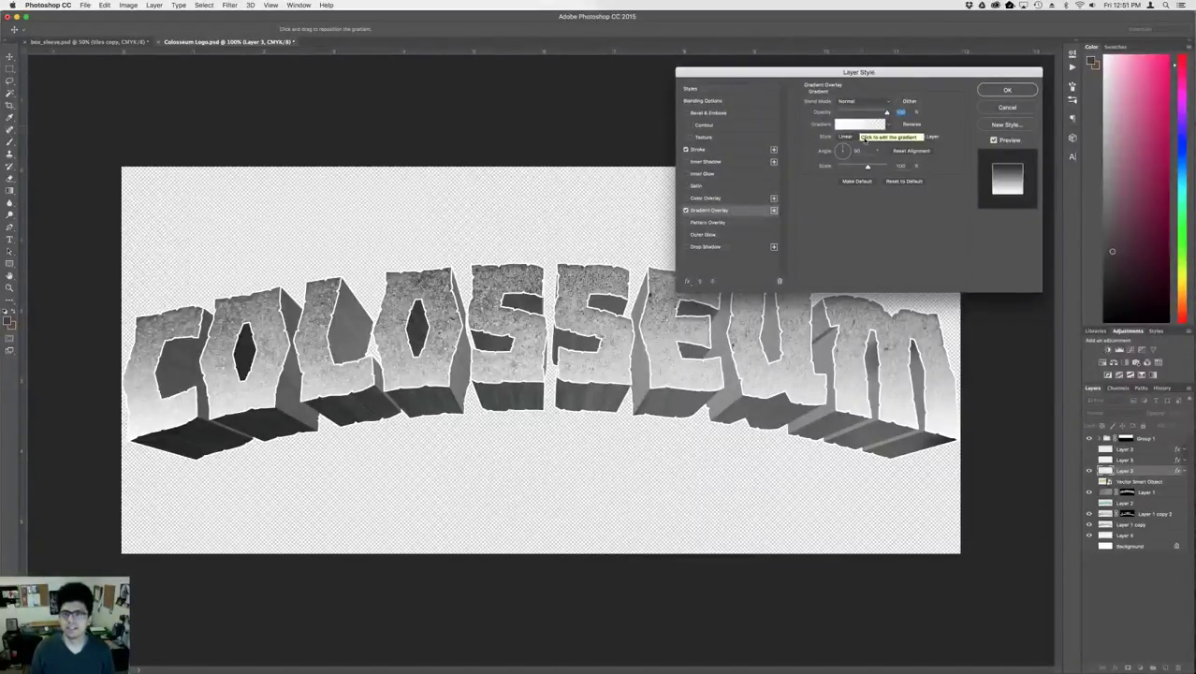
{"action": "mouse_move", "coordinate": [867, 165]}
{"action": "left_mouse_down"}
{"action": "mouse_move", "coordinate": [878, 166]}
{"action": "mouse_move", "coordinate": [846, 167]}
{"action": "left_mouse_up"}
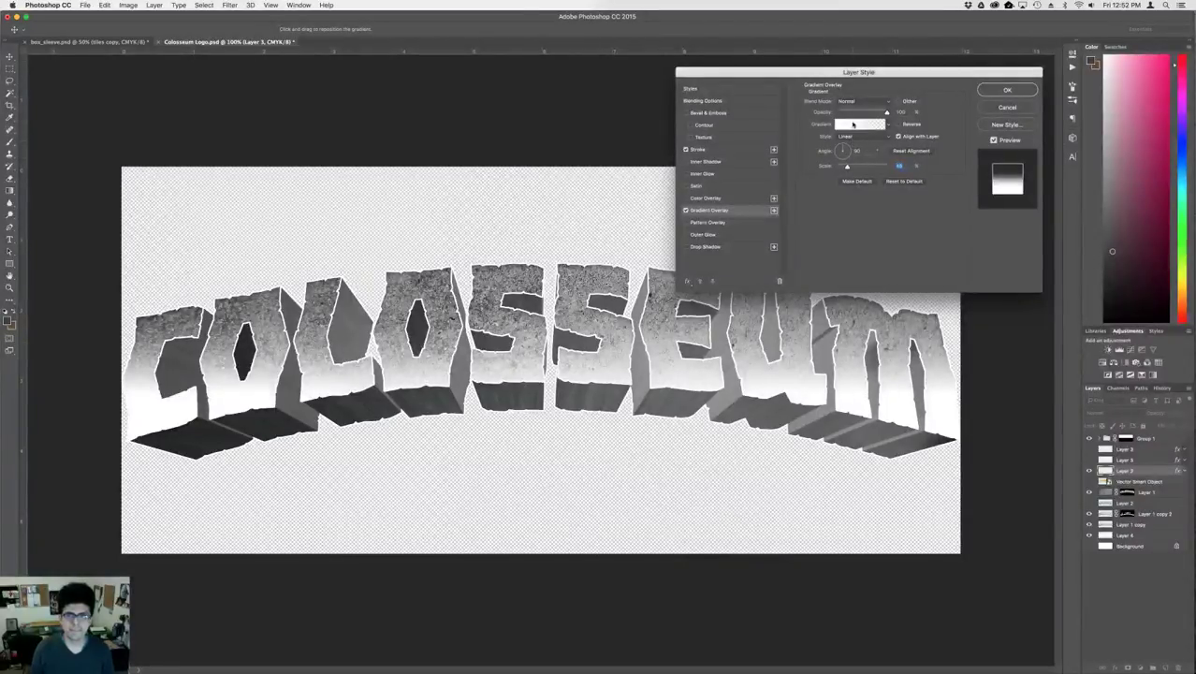
- Try shifting the white color stop of the lowest copy's overlay gradient to near the middle of the ramp
{"action": "left_click", "coordinate": [853, 125]}
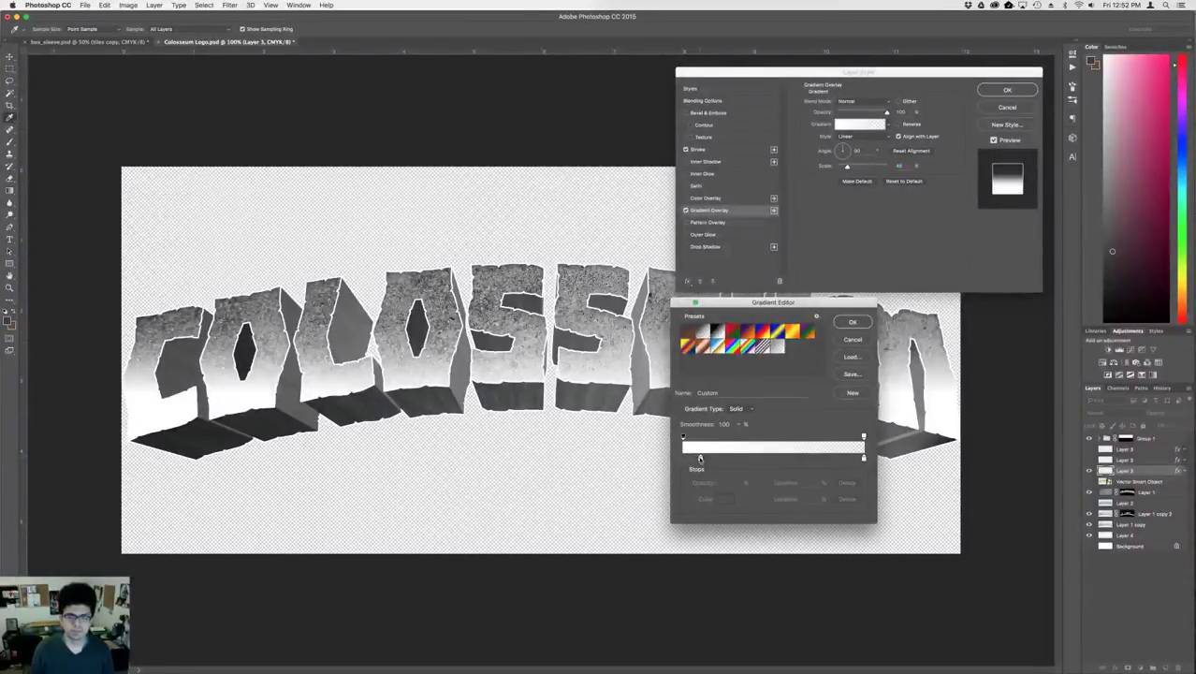
{"action": "left_click_drag", "start_coordinate": [696, 457], "coordinate": [764, 460]}
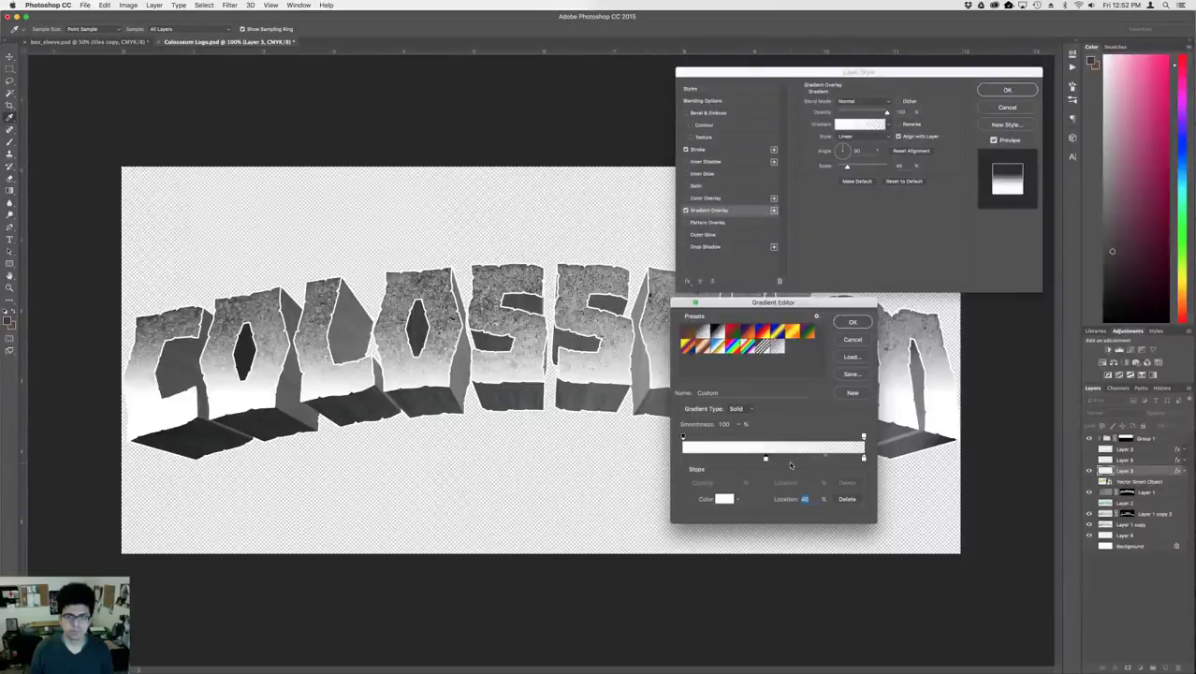
{"action": "key", "text": "Return"}
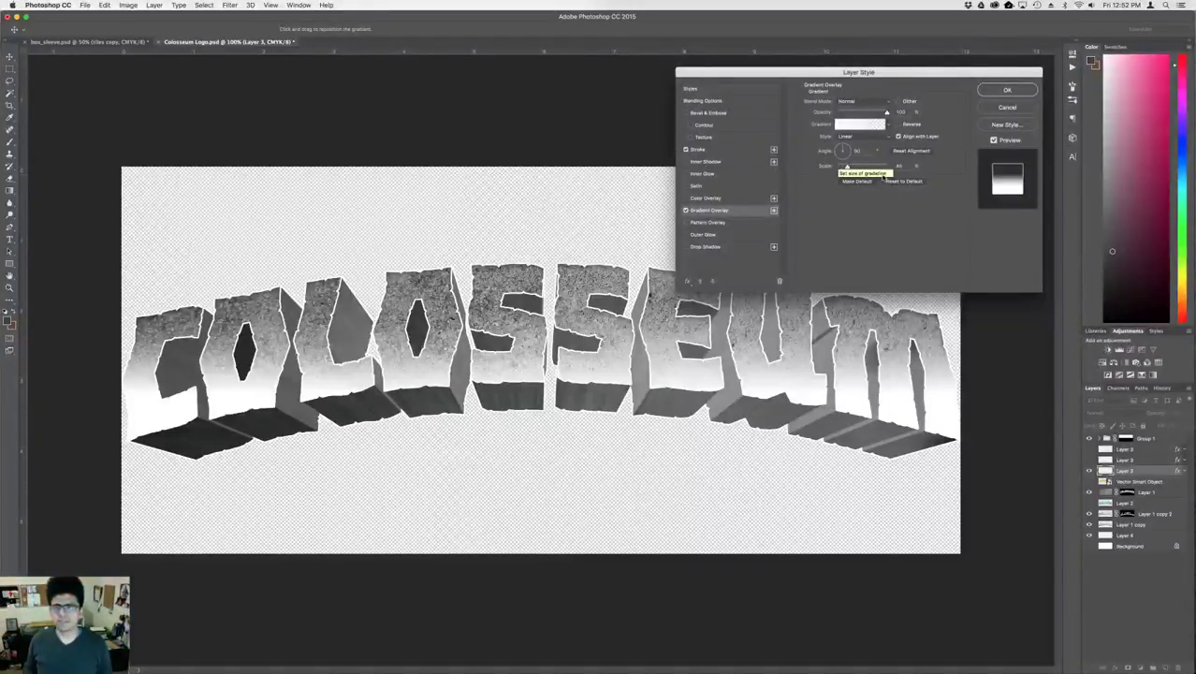
- Try a range of Gradient Overlay scale values up to 150% on the lowest Layer 3 copy
{"action": "key", "text": "shift+Up"}
{"action": "key", "text": "shift+Up"}
{"action": "key", "text": "shift+Up"}
{"action": "key", "text": "shift+Up"}
{"action": "key", "text": "shift+Up"}
{"action": "key", "text": "shift+Up"}
{"action": "key", "text": "shift+Up"}
{"action": "key", "text": "shift+Up"}
{"action": "key", "text": "shift+Up"}
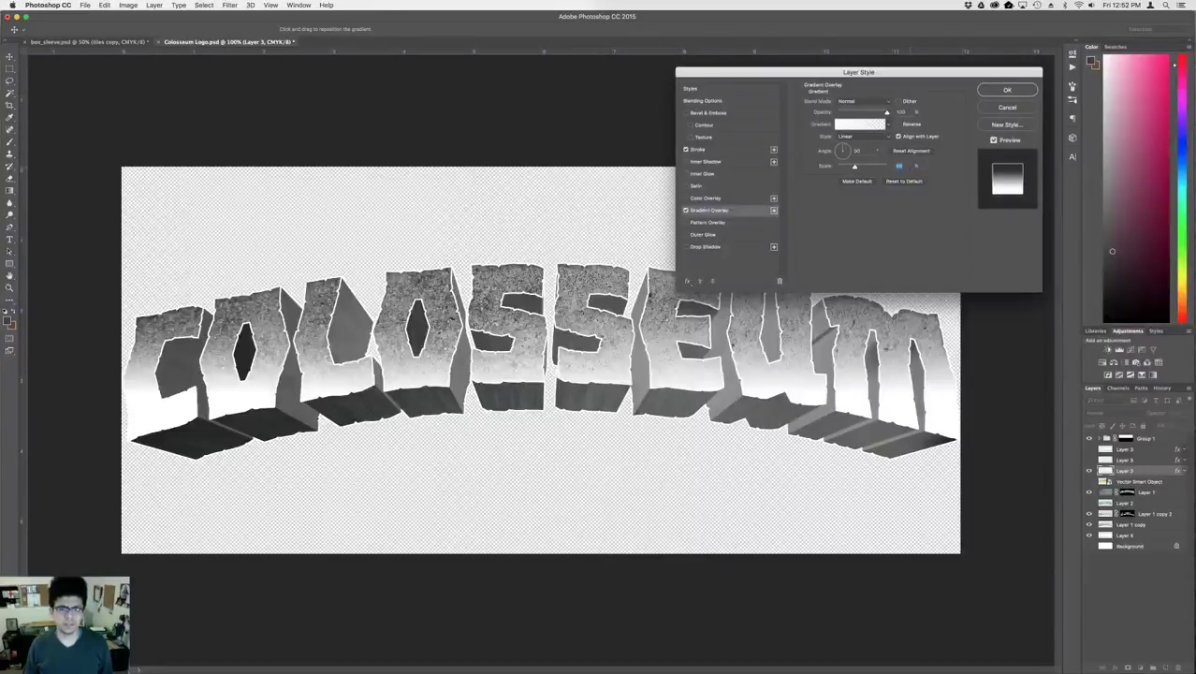
{"action": "scroll", "coordinate": [899, 166], "scroll_direction": "up", "scroll_amount": 4}
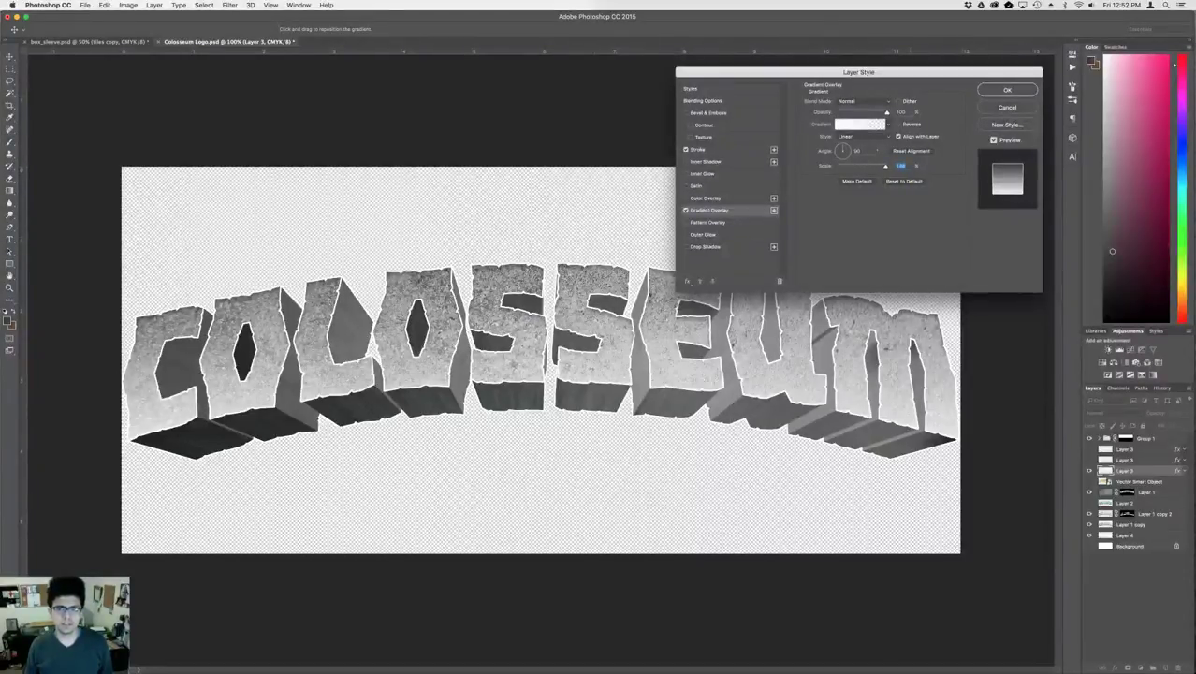
{"action": "scroll", "coordinate": [899, 166], "scroll_direction": "down", "scroll_amount": 4}
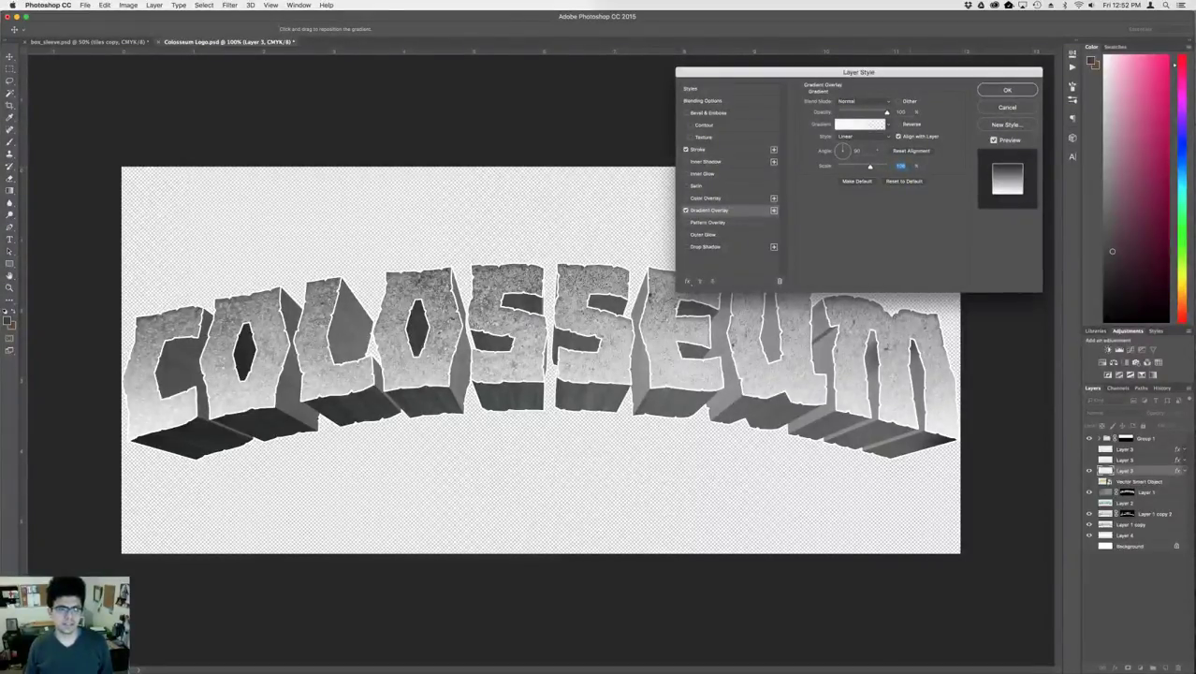
{"action": "scroll", "coordinate": [899, 165], "scroll_direction": "down", "scroll_amount": 3}
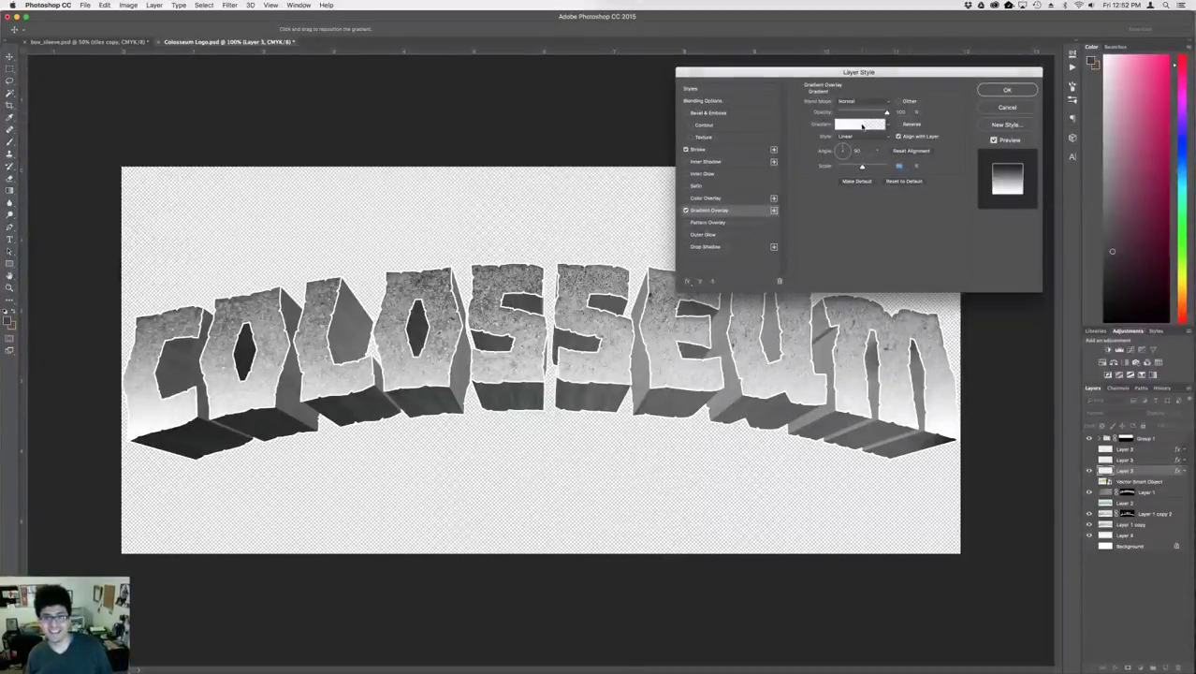
- Try the overlay gradient with its white color stop at 0% and the color midpoint at about 89%
{"action": "left_click", "coordinate": [861, 125]}
{"action": "left_click_drag", "start_coordinate": [766, 457], "coordinate": [657, 461]}
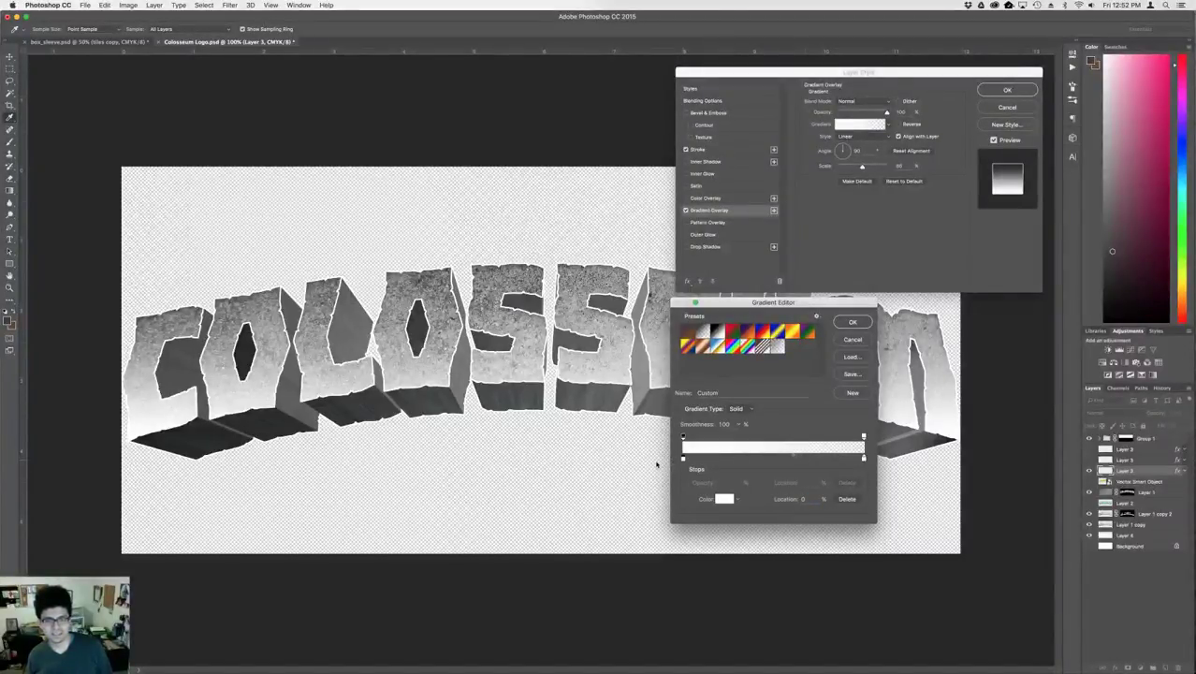
{"action": "left_click_drag", "start_coordinate": [794, 455], "coordinate": [844, 457]}
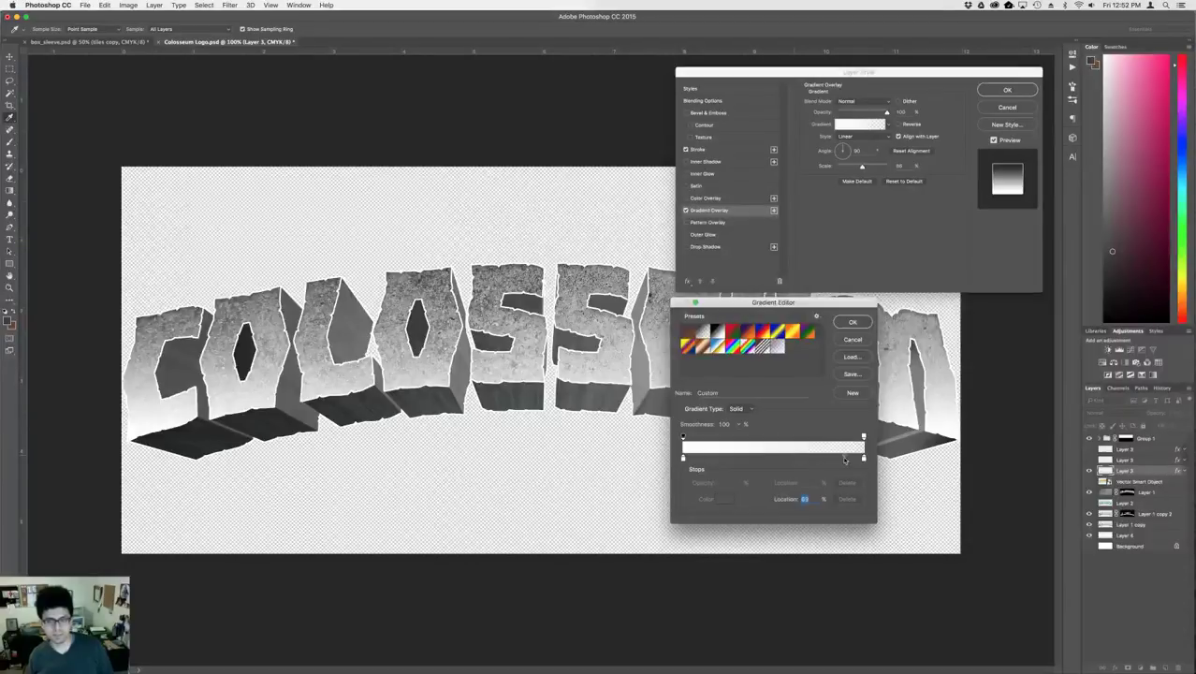
- Discard the gradient and layer style changes, and show the two upper Layer 3 copies again
{"action": "left_click", "coordinate": [866, 345]}
{"action": "left_click", "coordinate": [991, 106]}
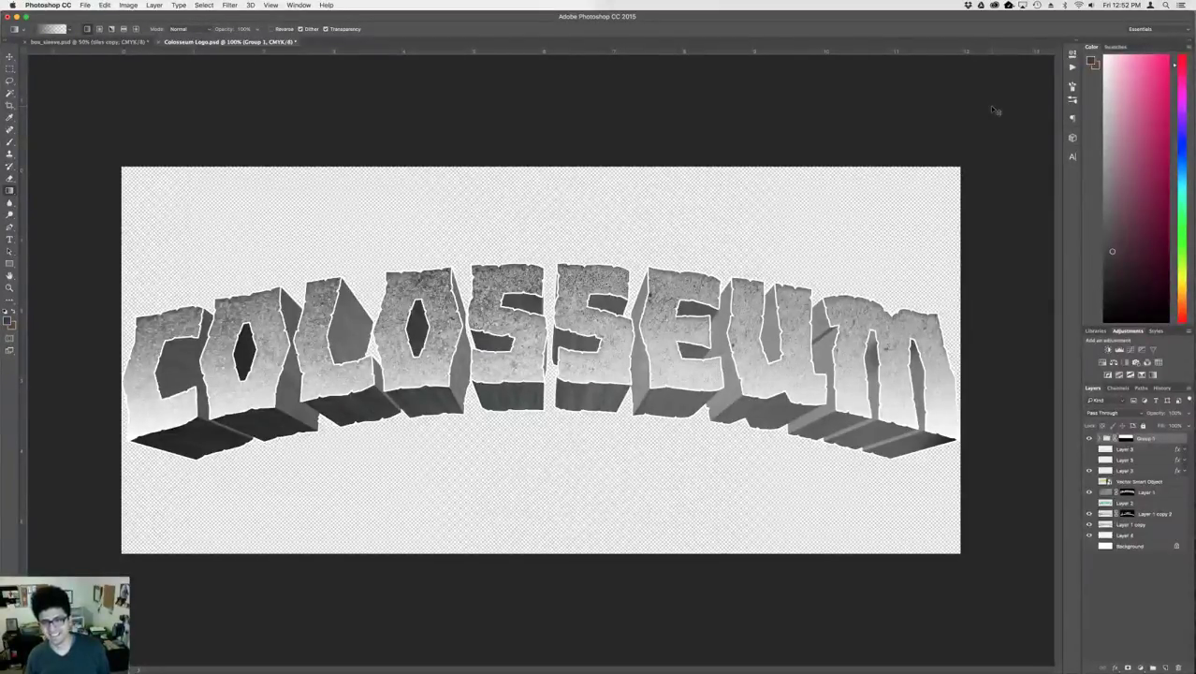
{"action": "left_click", "coordinate": [1088, 459]}
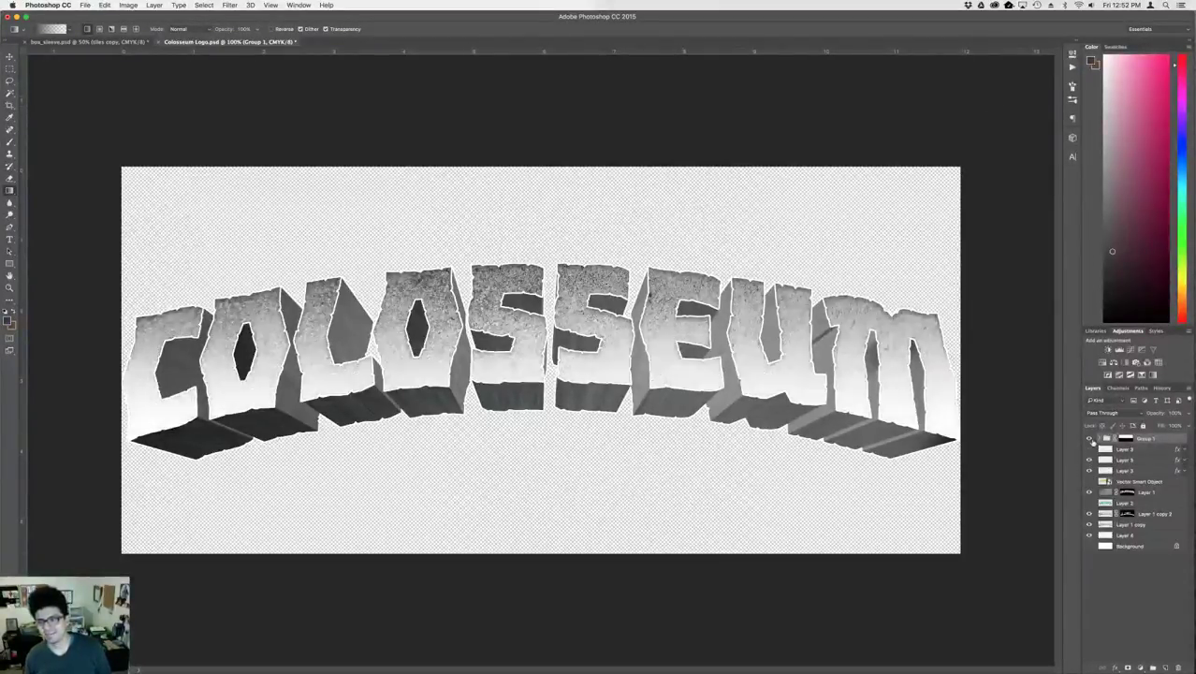
{"action": "left_click", "coordinate": [1088, 449]}
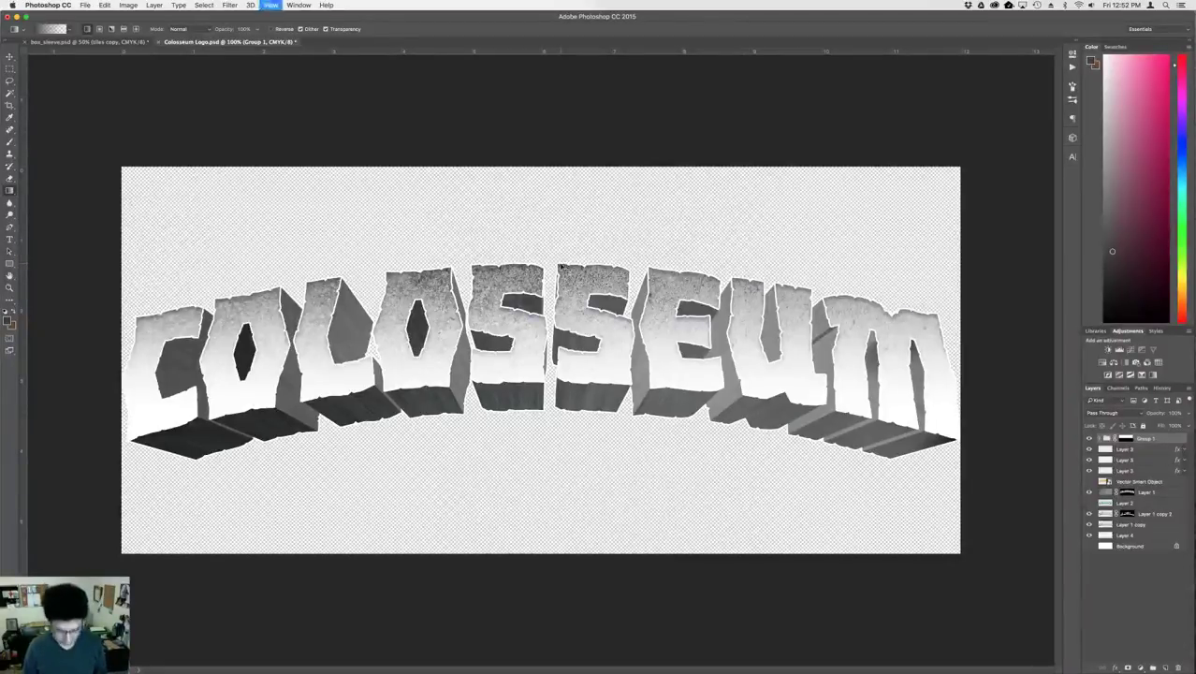
- Change the Inner Shadow color of the Layer 3 copy inside Group 1 to the muted grey #5d636b
{"action": "key", "text": "super+equal"}
{"action": "key", "text": "super+equal"}
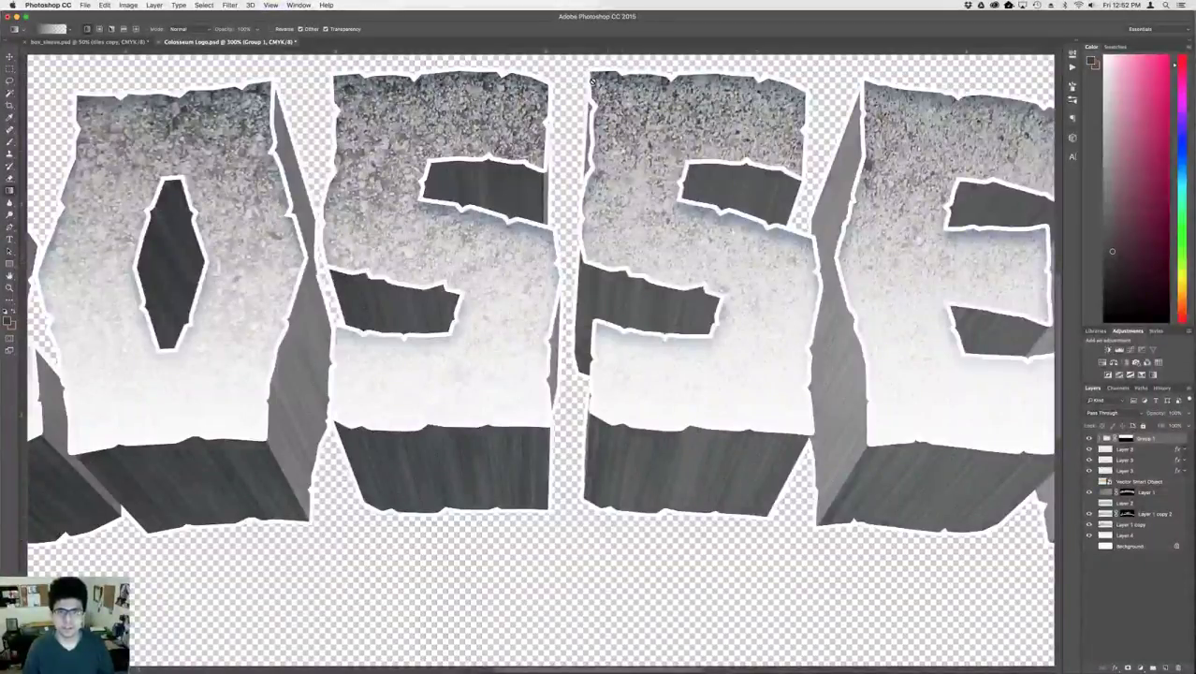
{"action": "left_click", "coordinate": [1161, 450]}
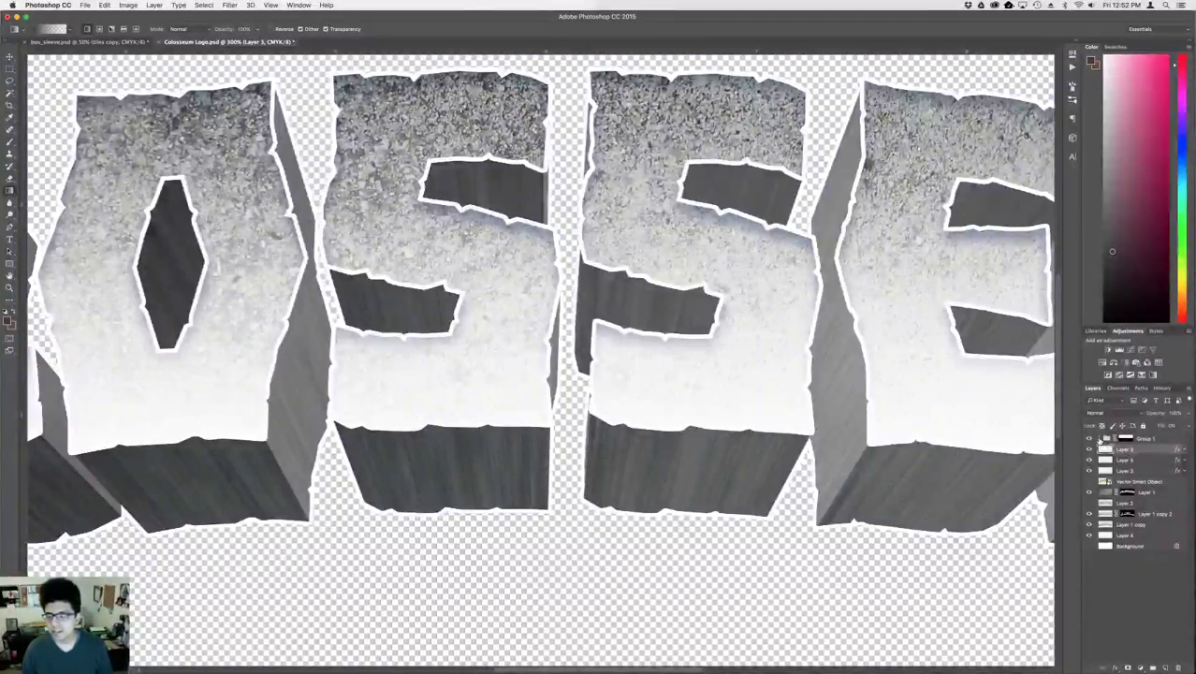
{"action": "double_click", "coordinate": [1158, 451]}
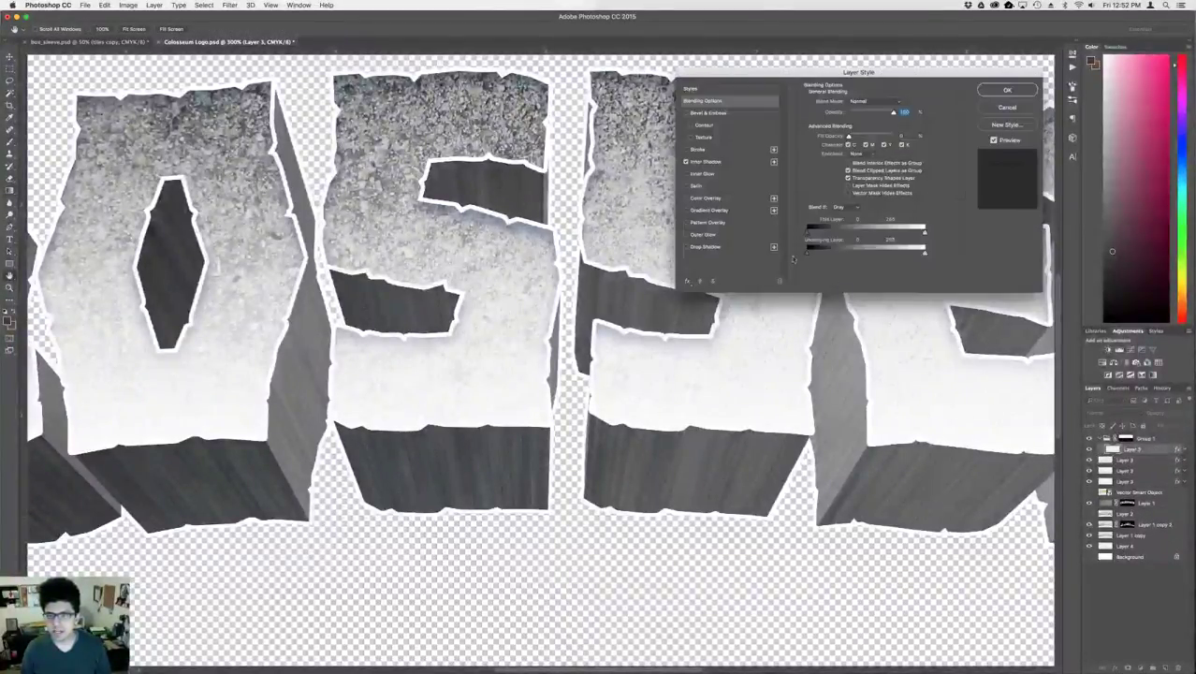
{"action": "left_click", "coordinate": [709, 161]}
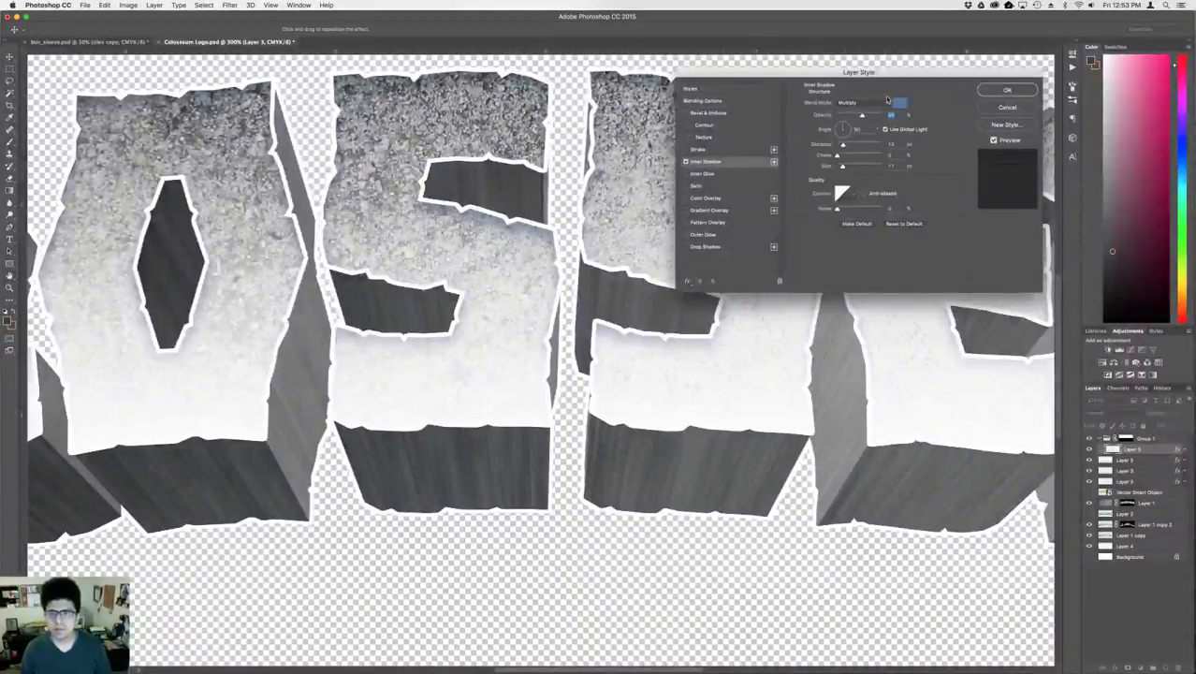
{"action": "left_click", "coordinate": [896, 103]}
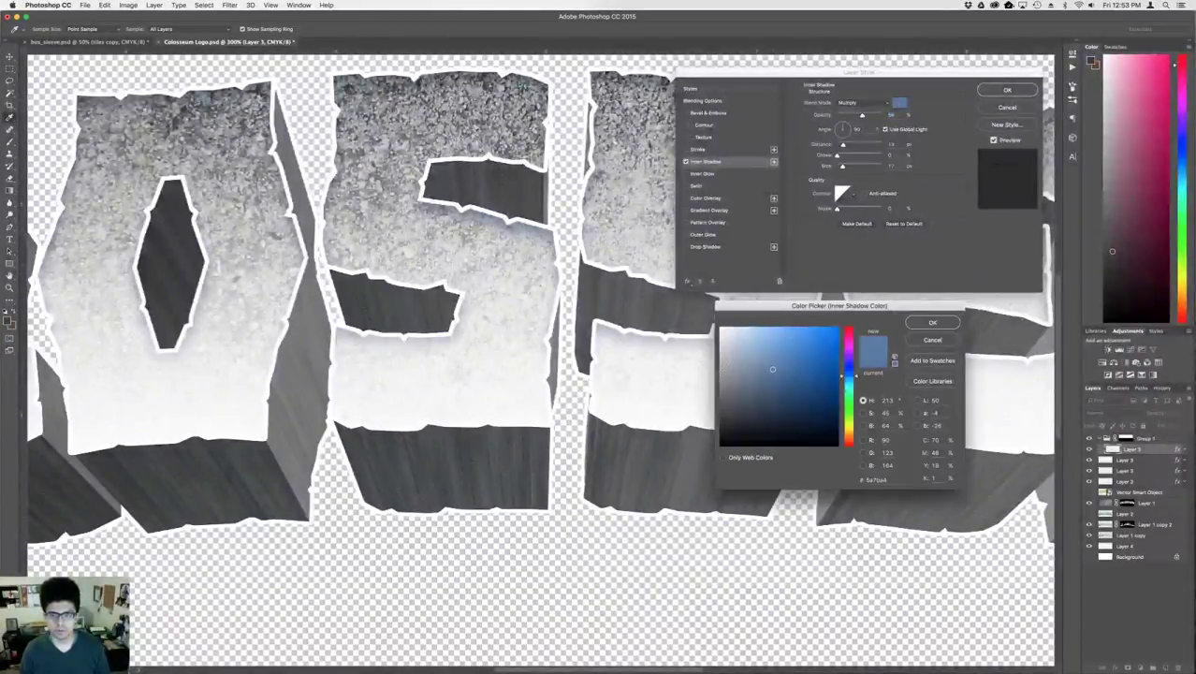
{"action": "left_click", "coordinate": [735, 395]}
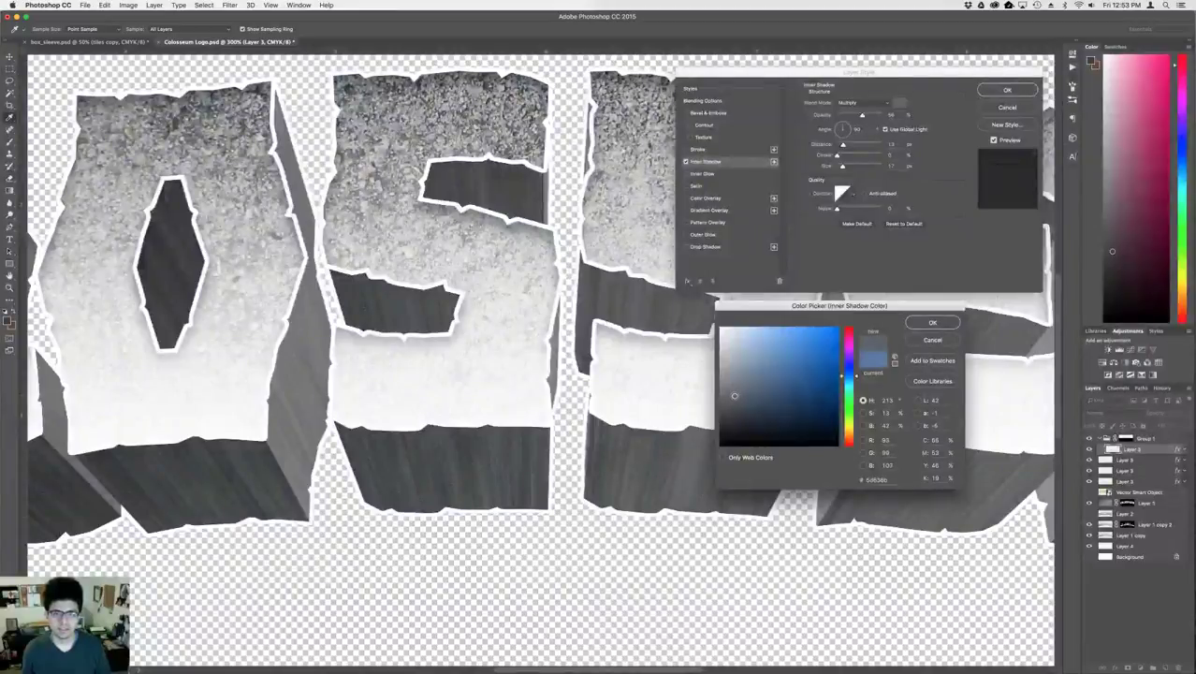
{"action": "key", "text": "Return"}
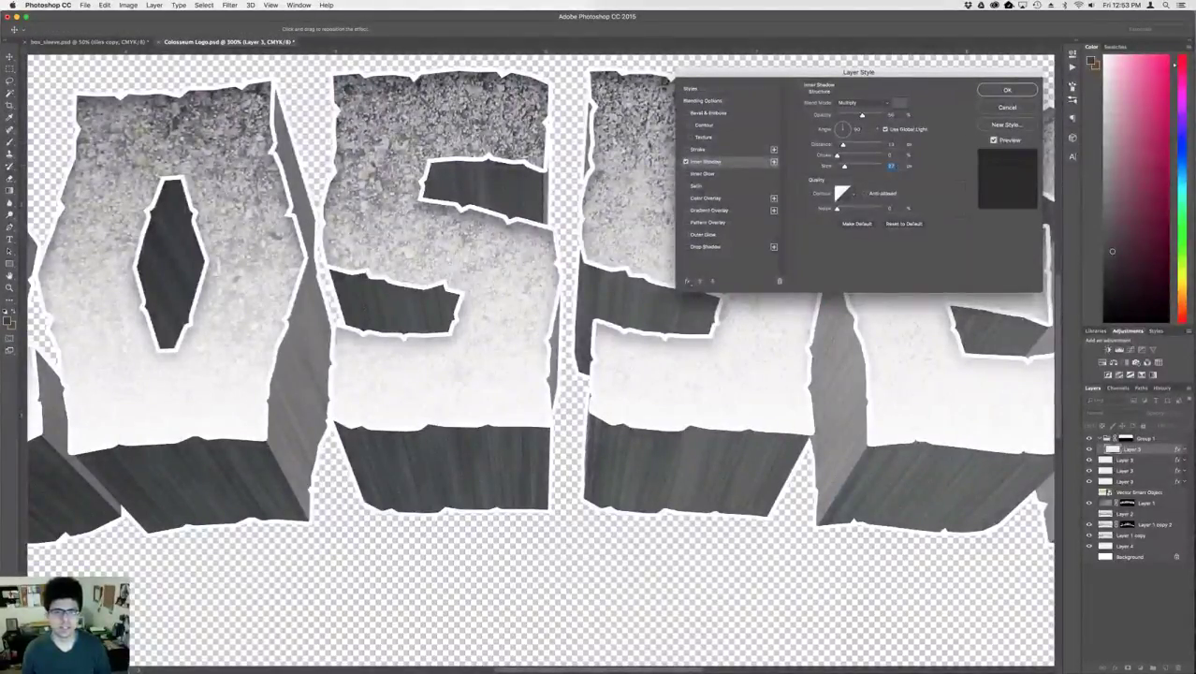
- Increase the Inner Shadow size by 20 px and set its choke to 40%
{"action": "key", "text": "shift+Up"}
{"action": "key", "text": "shift+Up"}
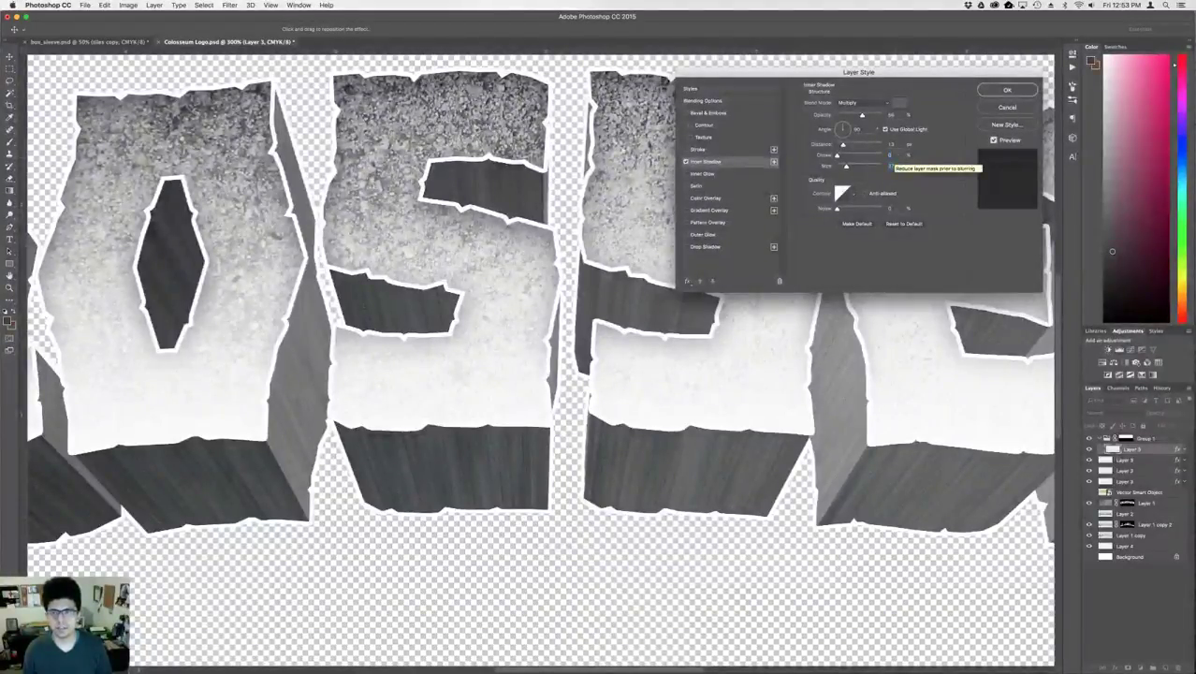
{"action": "key", "text": "shift+Tab"}
{"action": "key", "text": "shift+Up"}
{"action": "key", "text": "shift+Up"}
{"action": "key", "text": "shift+Up"}
{"action": "key", "text": "shift+Up"}
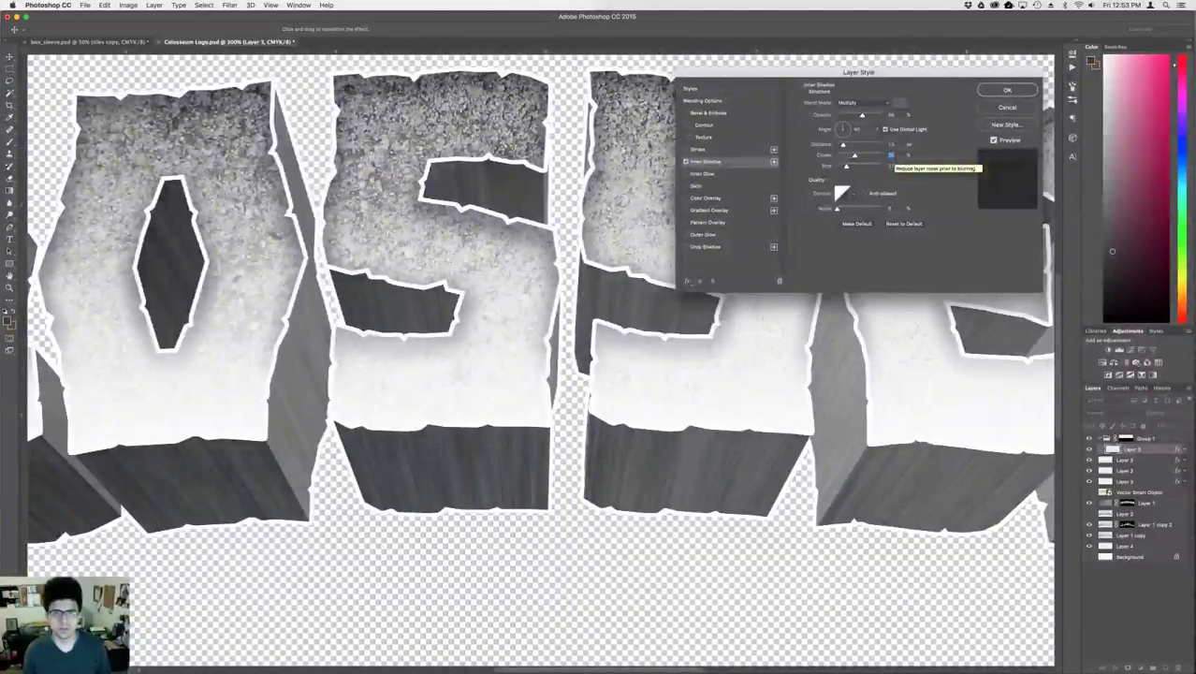
- Increase the distance and choke of Layer 3's inner shadow to strengthen the shading on the letter faces, and apply the layer style
{"action": "key", "text": "shift+Up"}
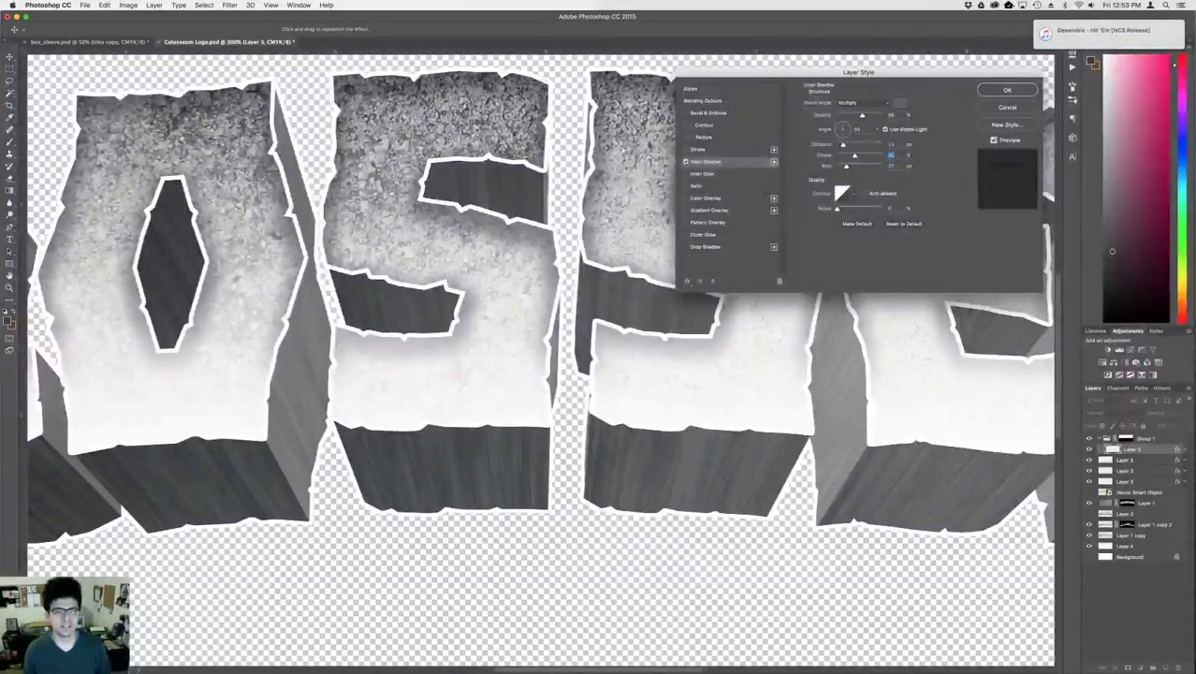
{"action": "key", "text": "shift+Up"}
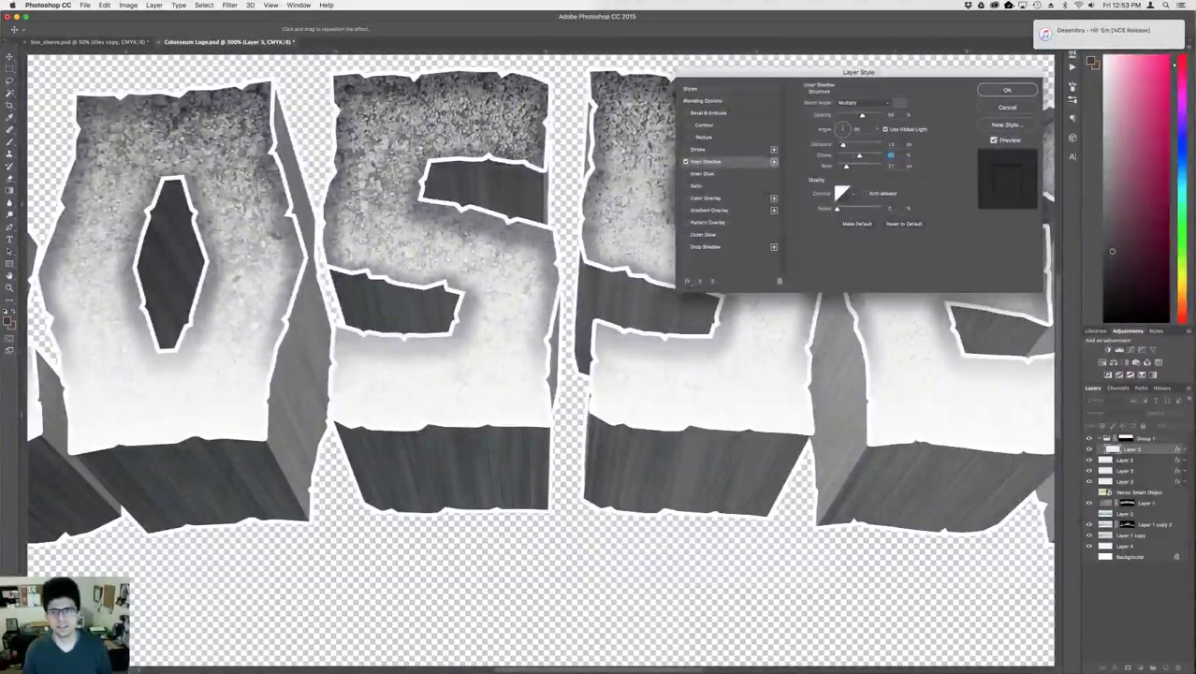
{"action": "key", "text": "shift+Down"}
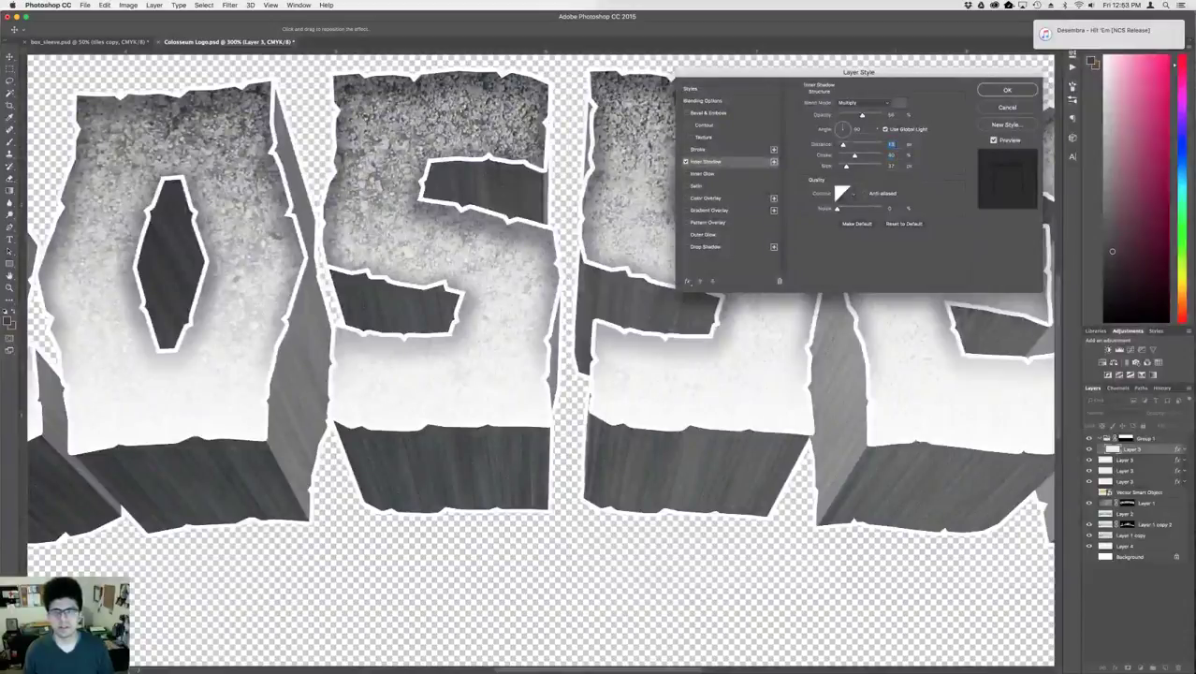
{"action": "key", "text": "shift+Up"}
{"action": "key", "text": "shift+Up"}
{"action": "key", "text": "shift+Down"}
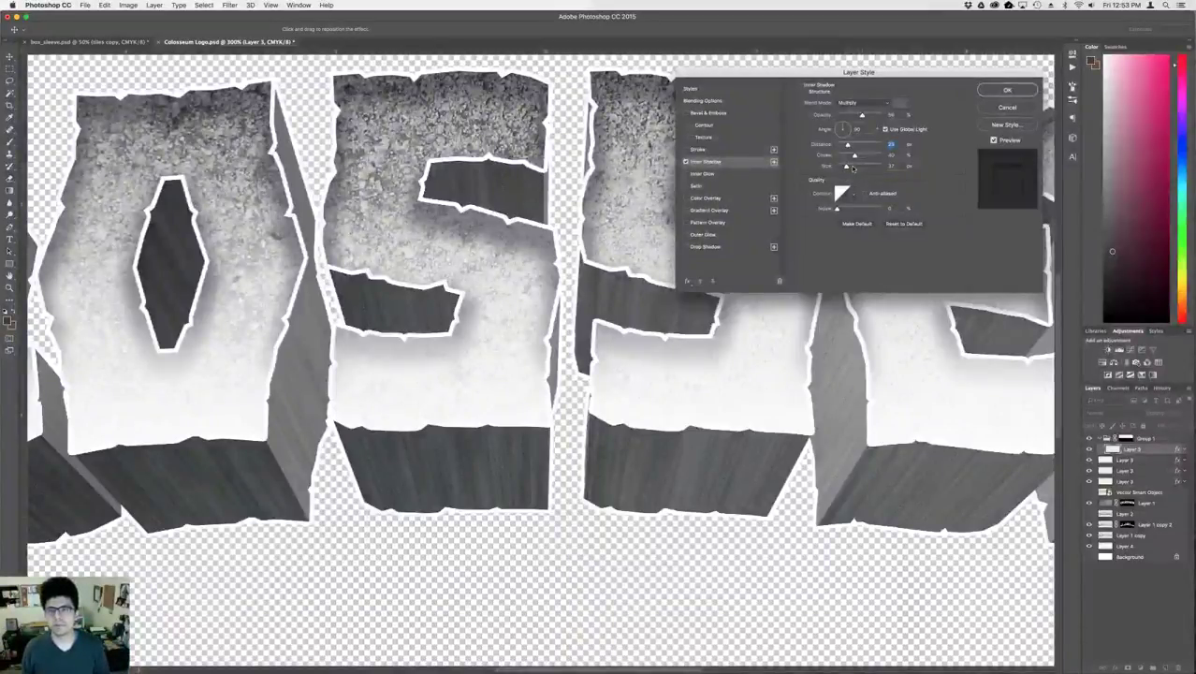
{"action": "key", "text": "Return"}
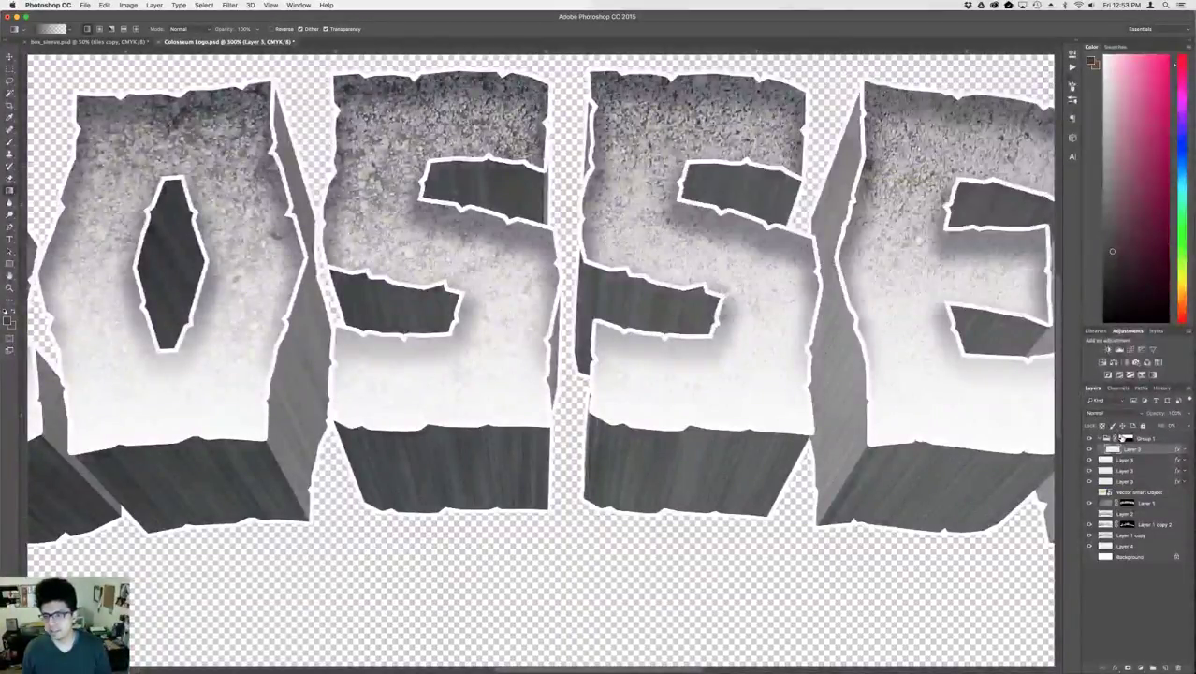
- Redraw the vertical gradient on Group 1's layer mask, running from the lower part of the letter faces up to their top edge
{"action": "left_click", "coordinate": [1125, 439]}
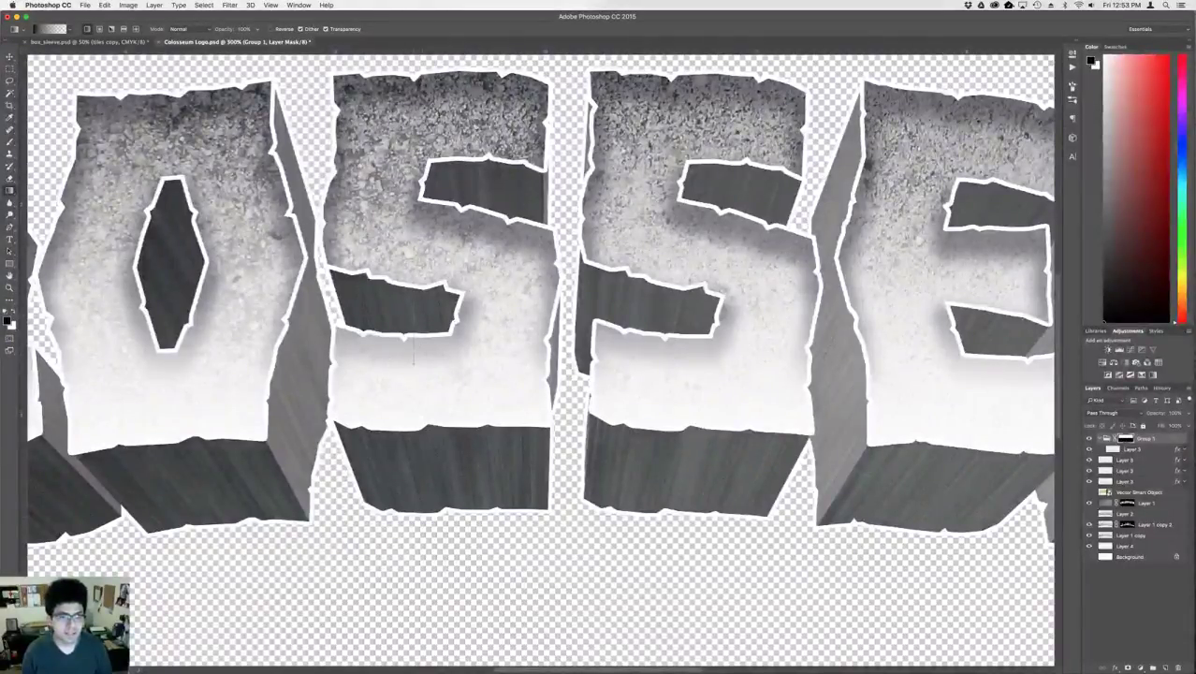
{"action": "left_click_drag", "start_coordinate": [414, 364], "coordinate": [413, 75]}
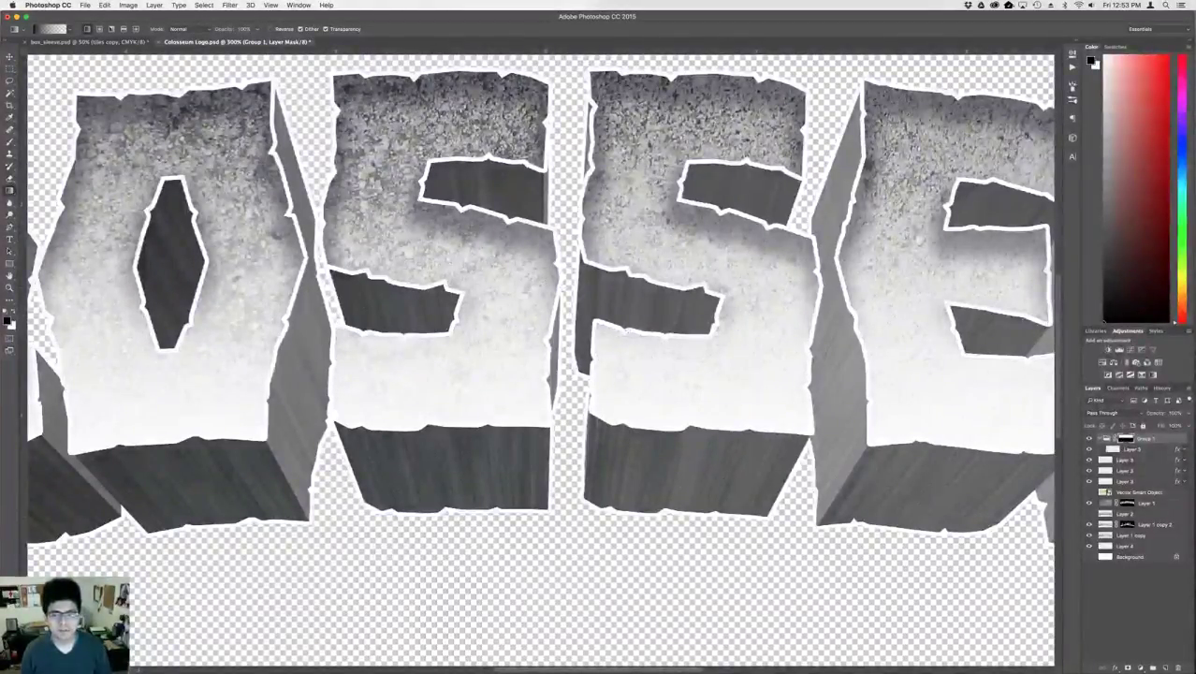
{"action": "key", "text": "super+1"}
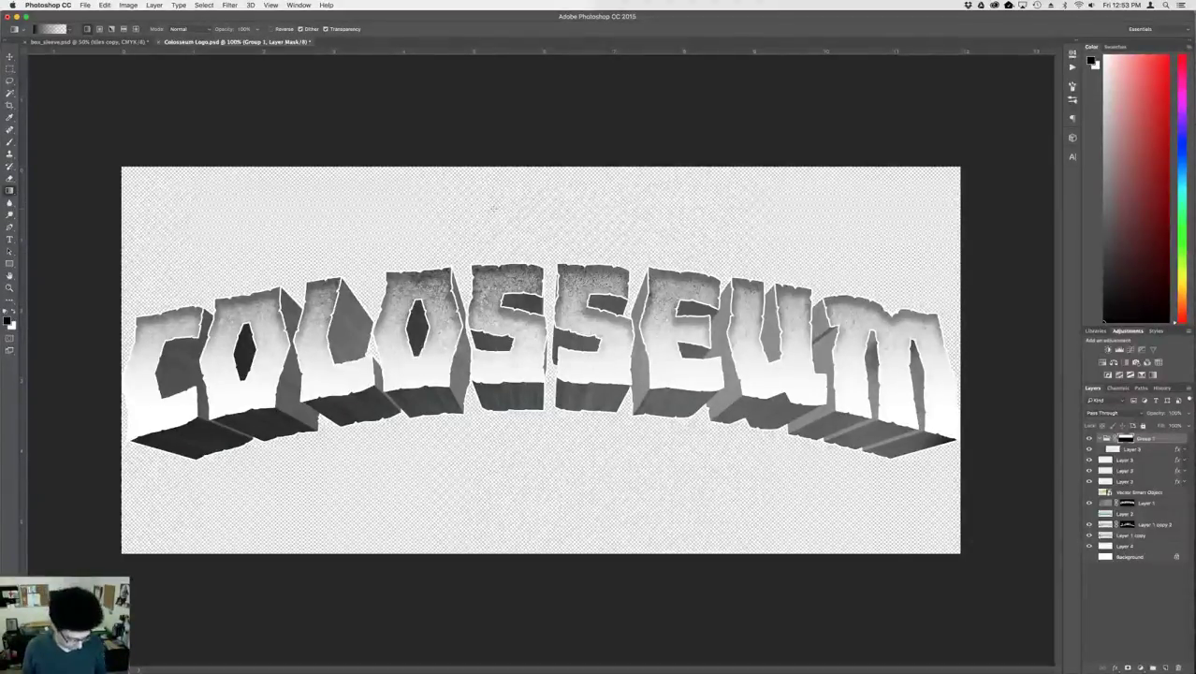
- Save the document as a new Photoshop file named Colosseum Logo - Stone.psd with Maximize Compatibility on
{"action": "key", "text": "super+shift+s"}
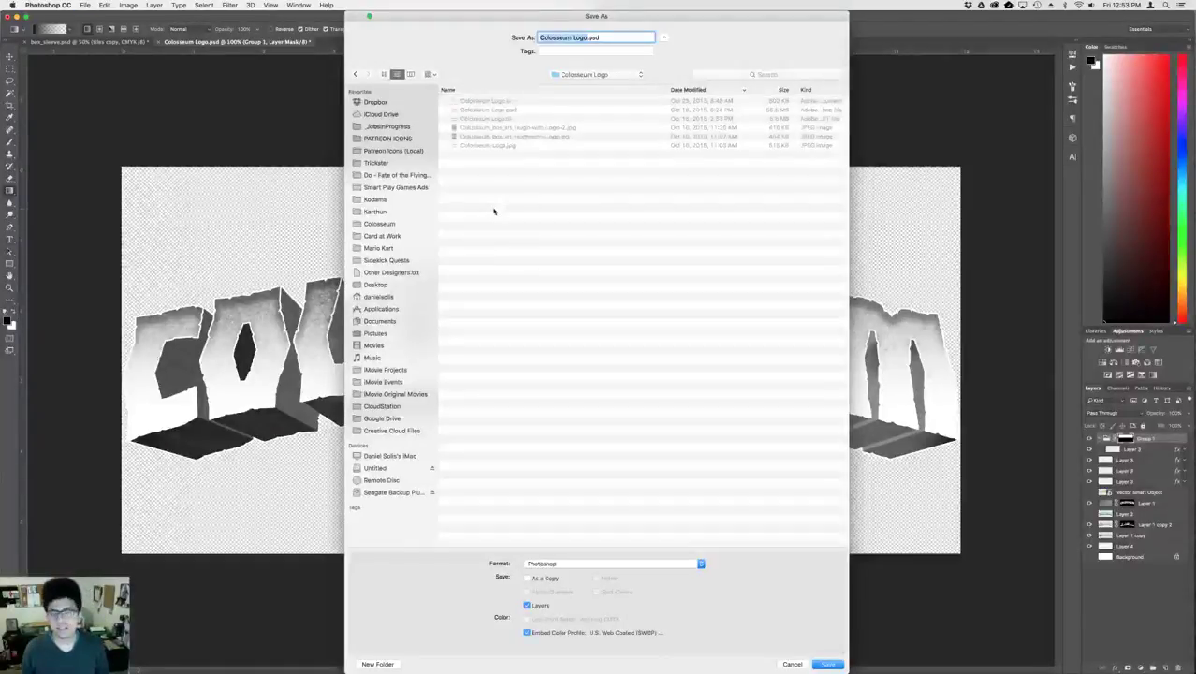
{"action": "key", "text": "Right"}
{"action": "type", "text": "- Stone"}
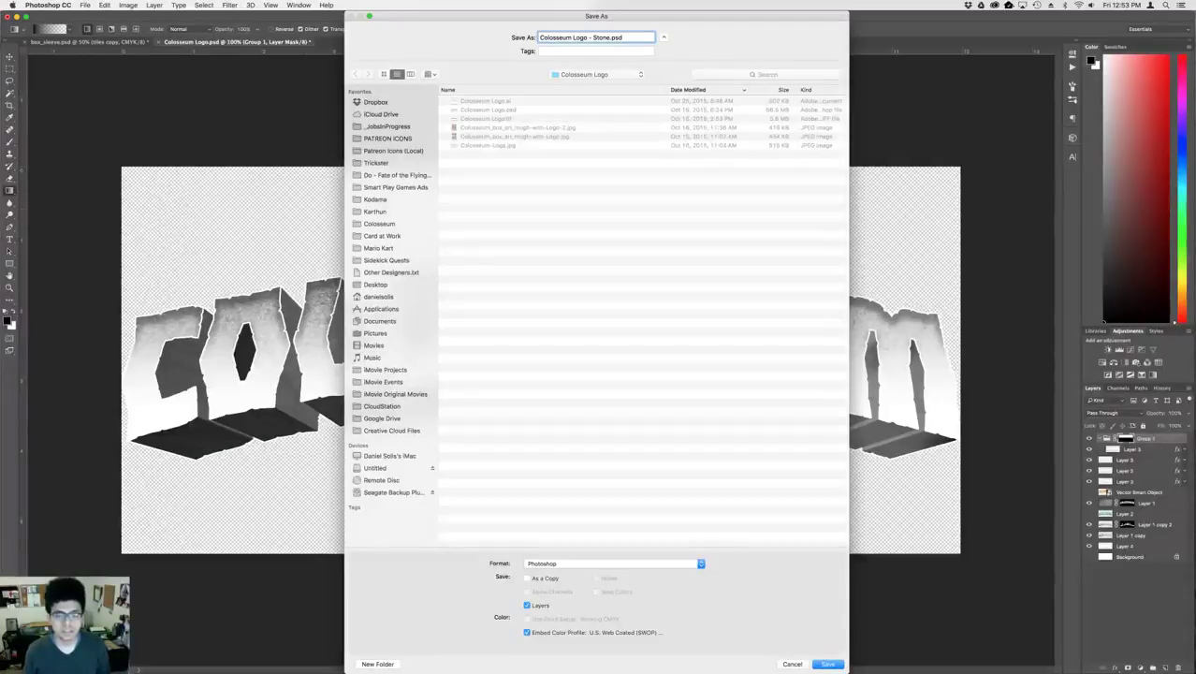
{"action": "key", "text": "Return"}
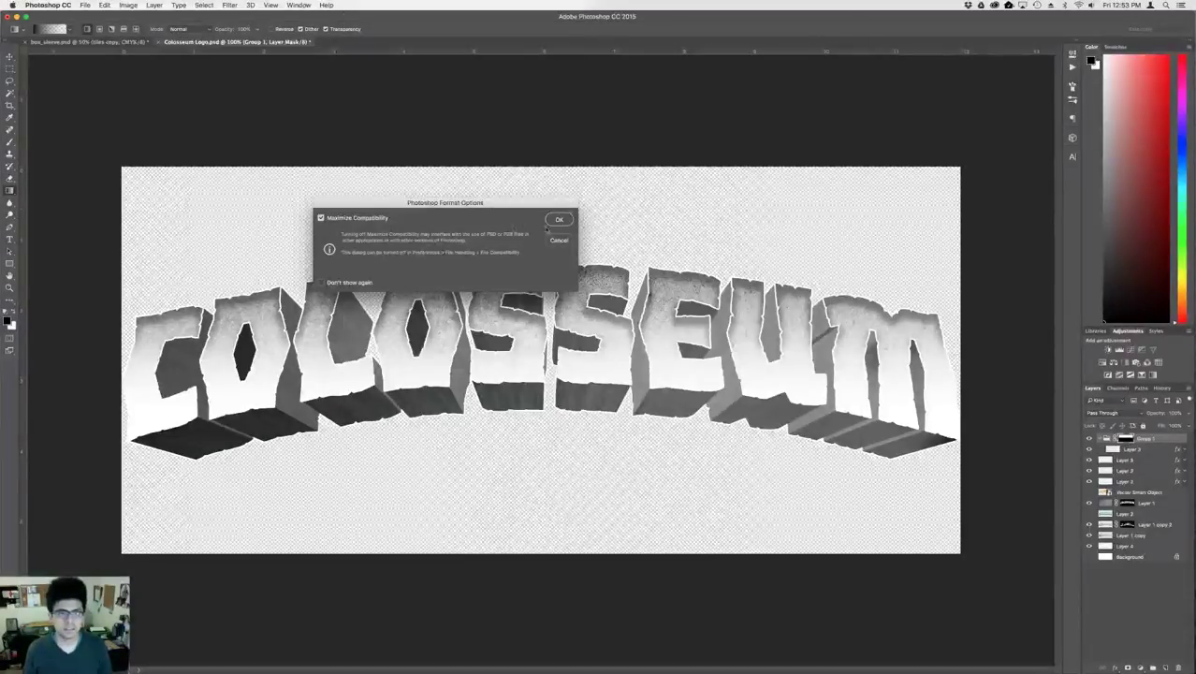
{"action": "left_click", "coordinate": [569, 219]}
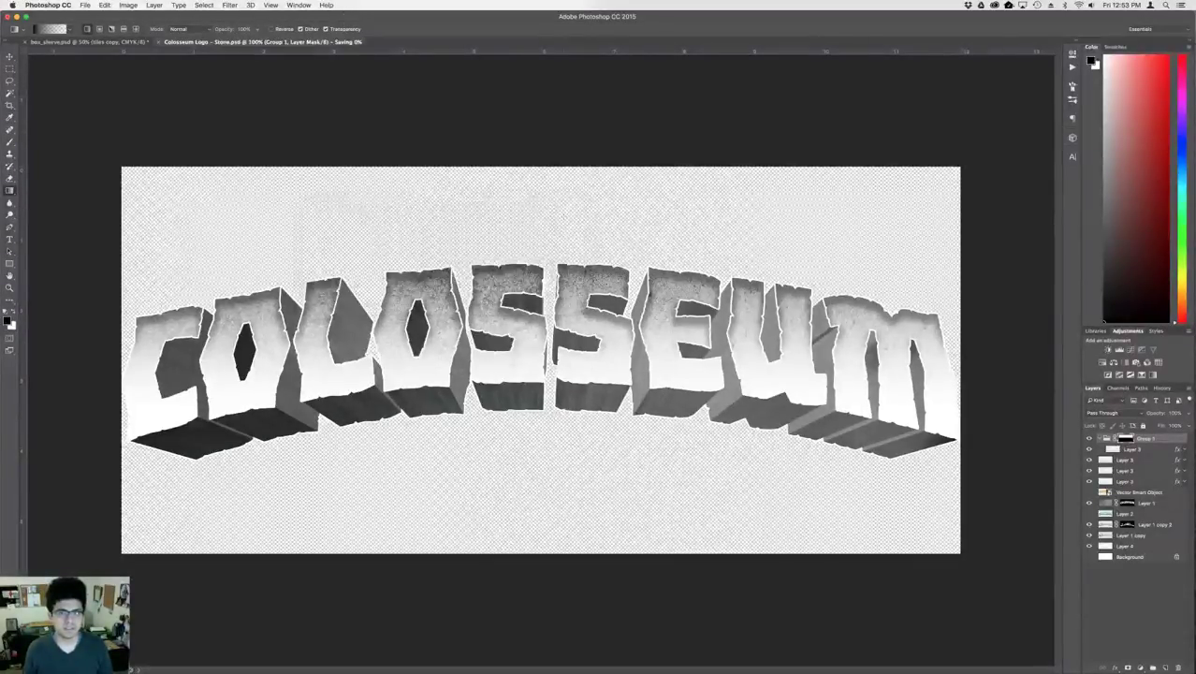
- Delete all hidden layers from the stone logo document
{"action": "left_click", "coordinate": [1189, 400]}
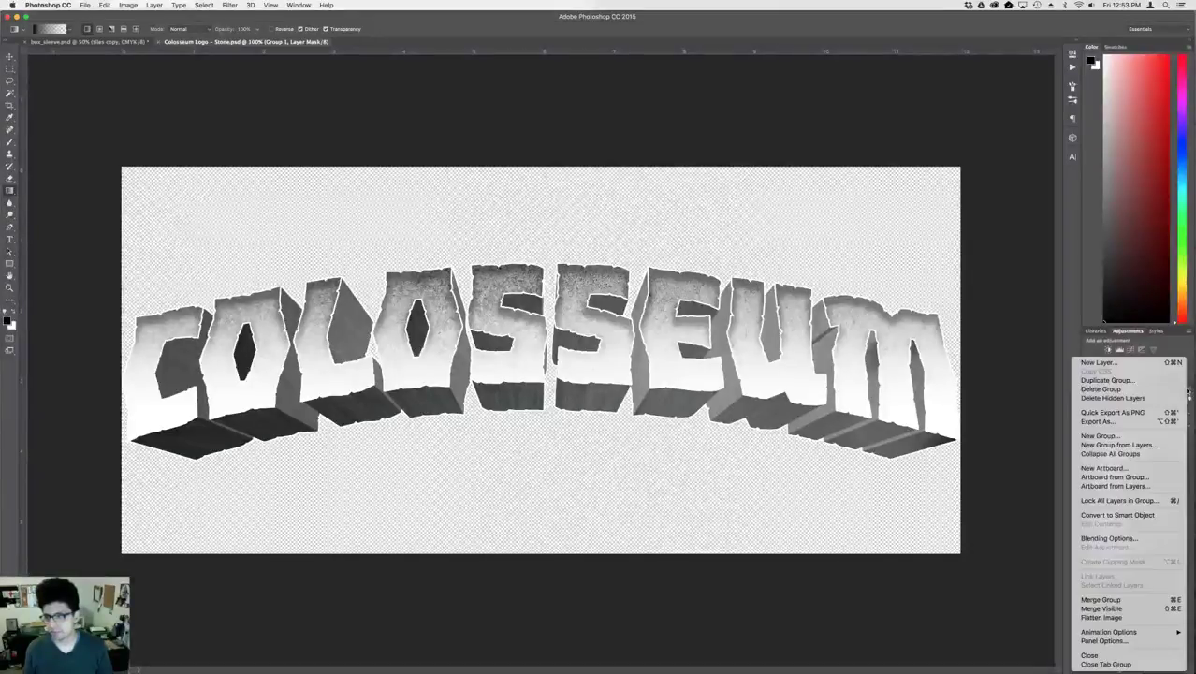
{"action": "left_click", "coordinate": [1114, 399]}
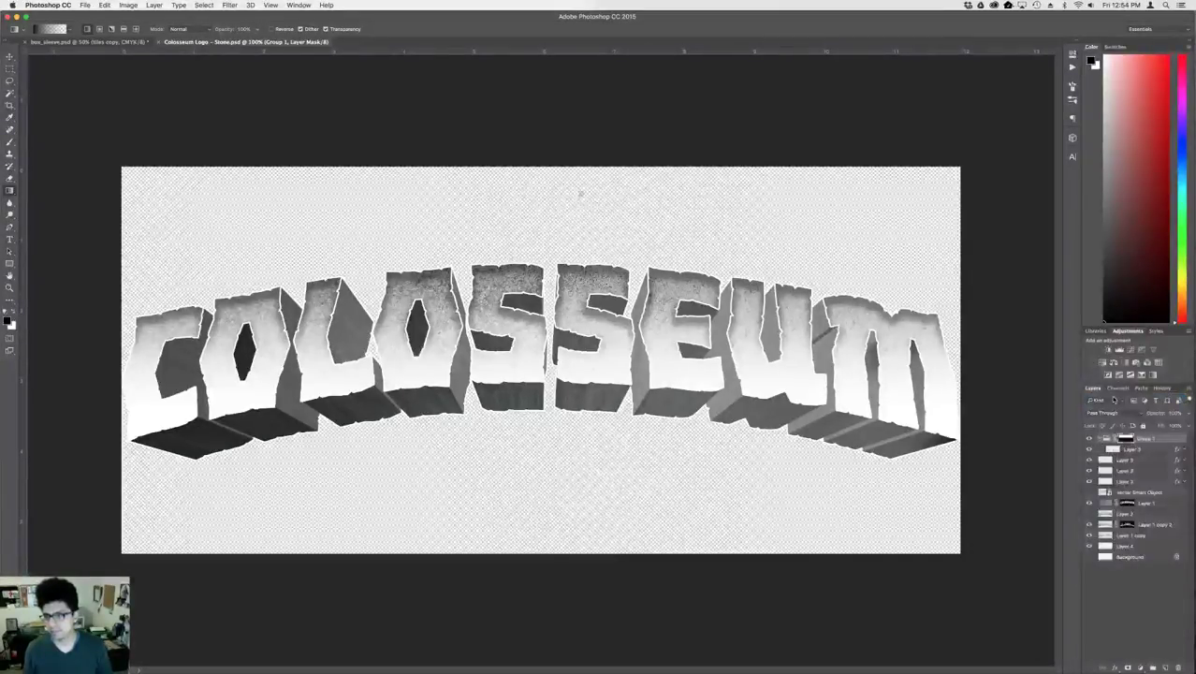
{"action": "key", "text": "Return"}
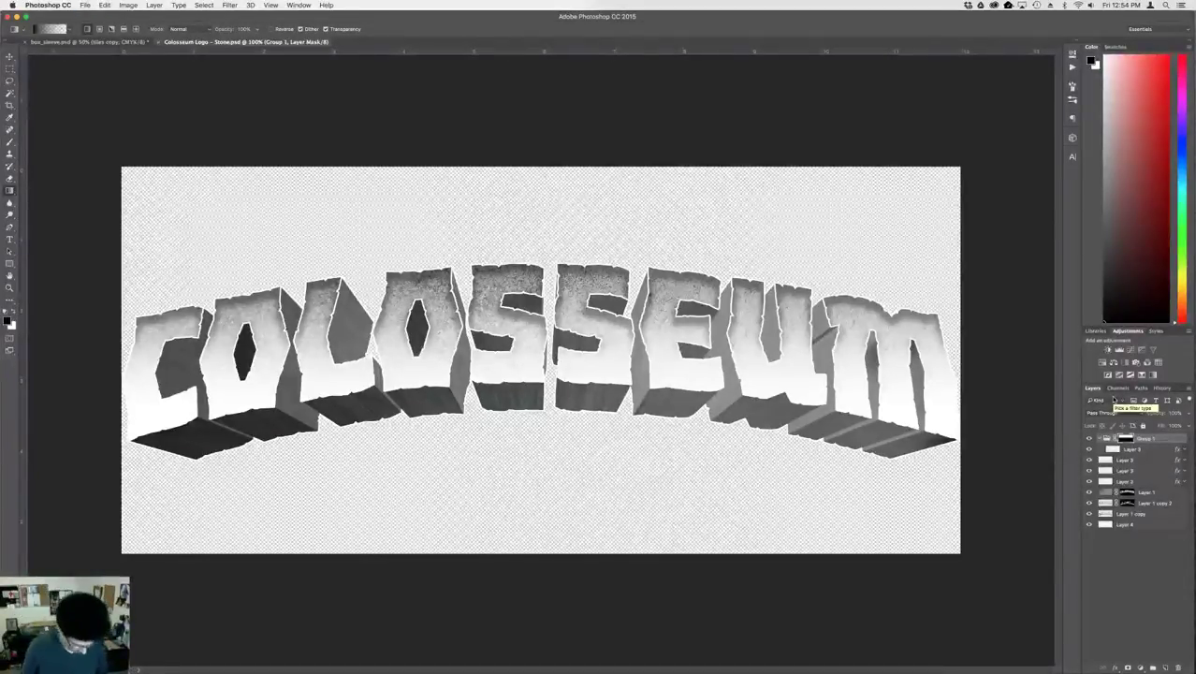
- Save a flattened TIFF copy named Colosseum Logo - Stone.tif with LZW compression and Save Transparency on
{"action": "key", "text": "super+shift+s"}
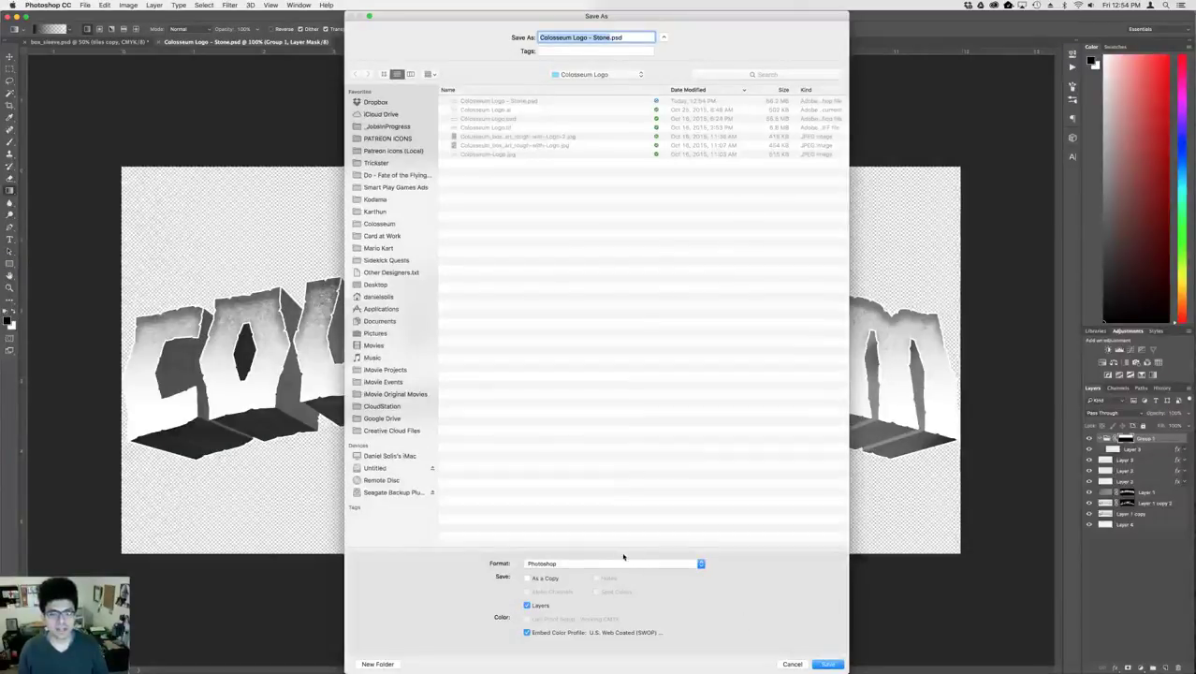
{"action": "left_click", "coordinate": [620, 563]}
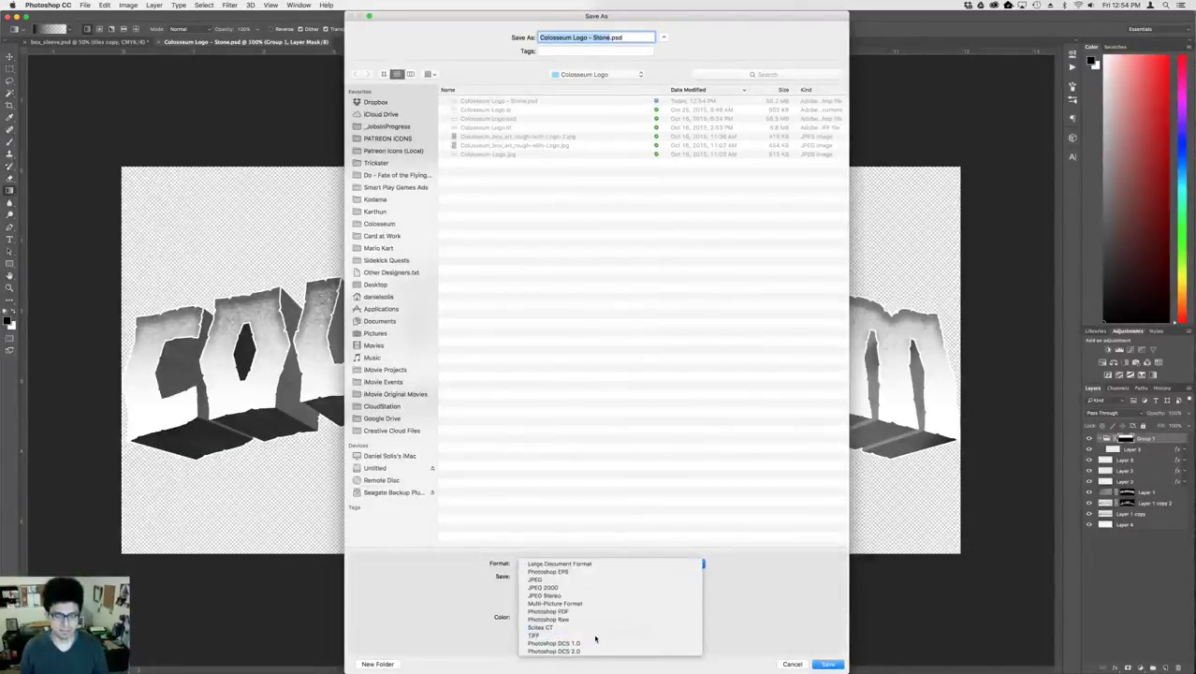
{"action": "left_click", "coordinate": [546, 604]}
{"action": "left_click", "coordinate": [543, 606]}
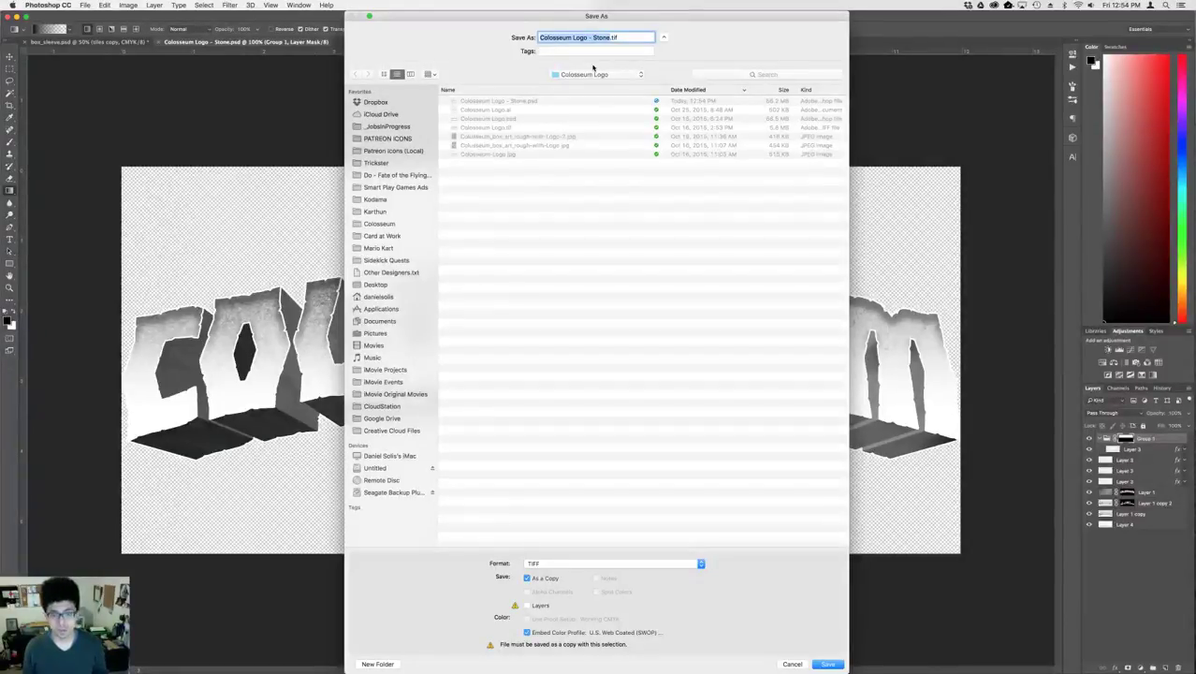
{"action": "key", "text": "Return"}
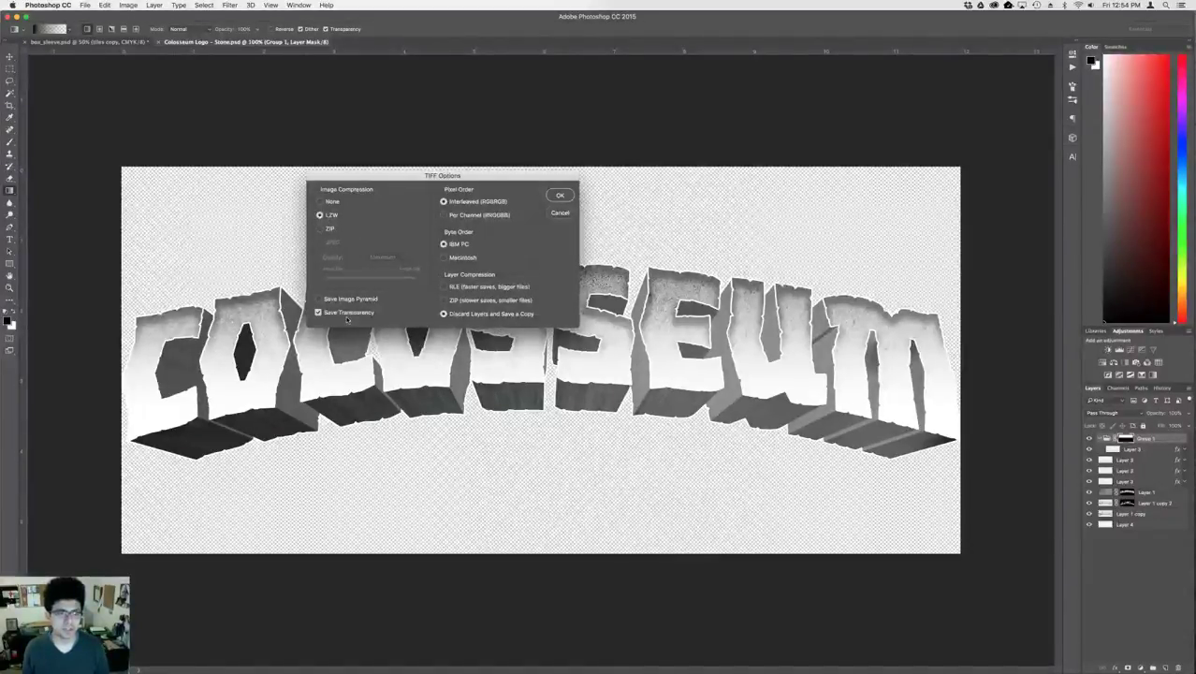
{"action": "left_click", "coordinate": [566, 198]}
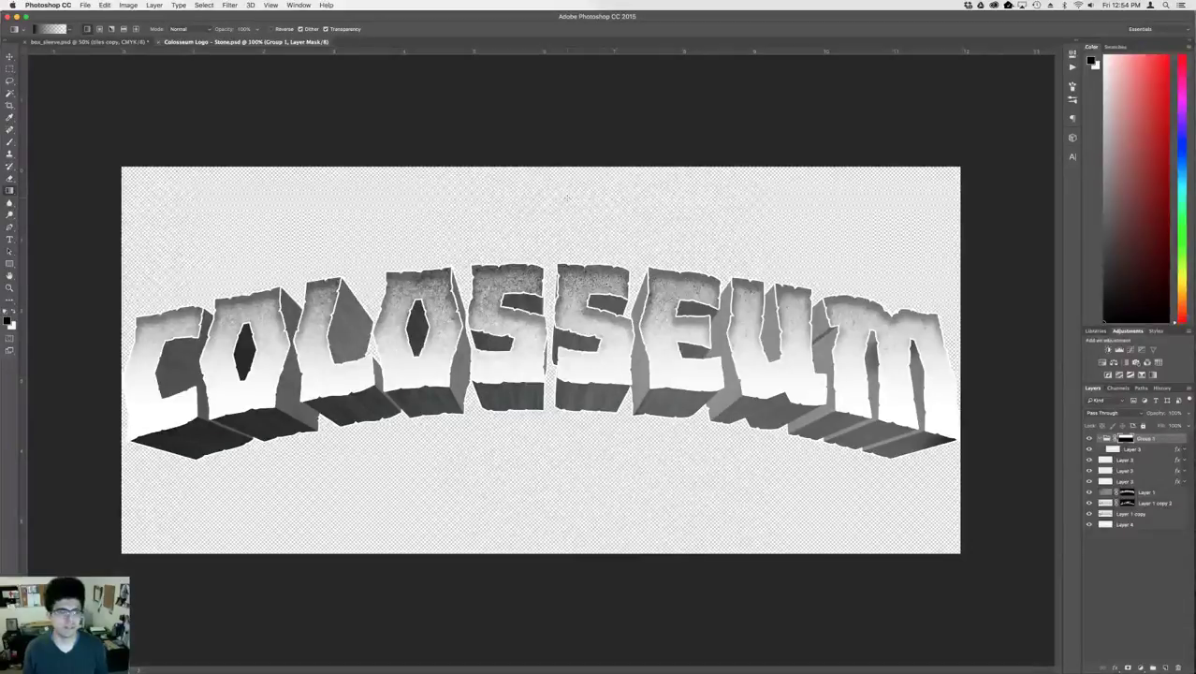
- Switch to InDesign and, with nothing selected, place Colosseum Logo - Stone.tif from the Colosseum Logo folder inside Colosseum - Layout onto the mosaic artwork
{"action": "key", "text": "super+Tab"}
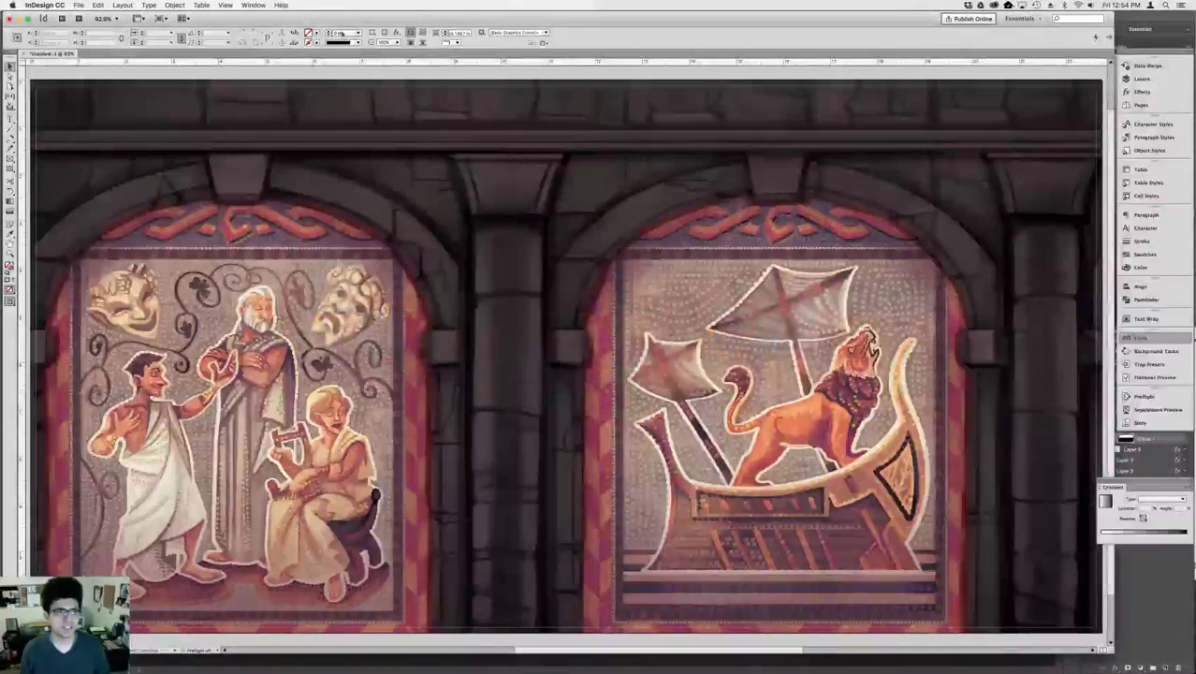
{"action": "left_click", "coordinate": [329, 101]}
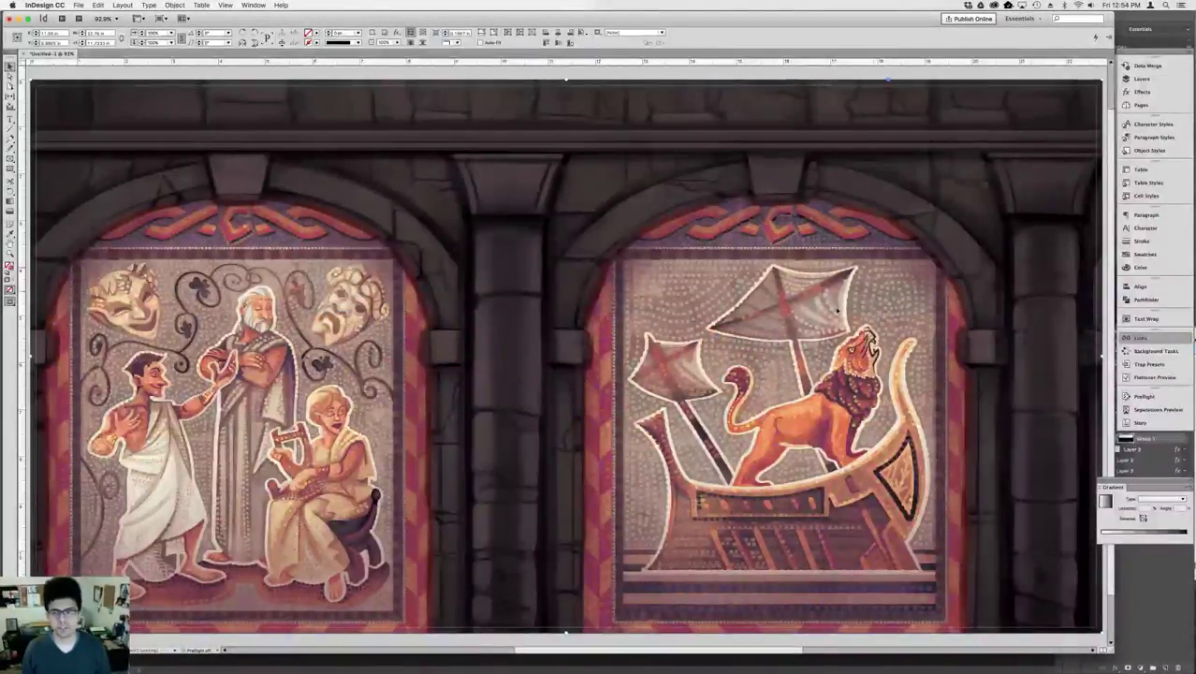
{"action": "left_click", "coordinate": [508, 73]}
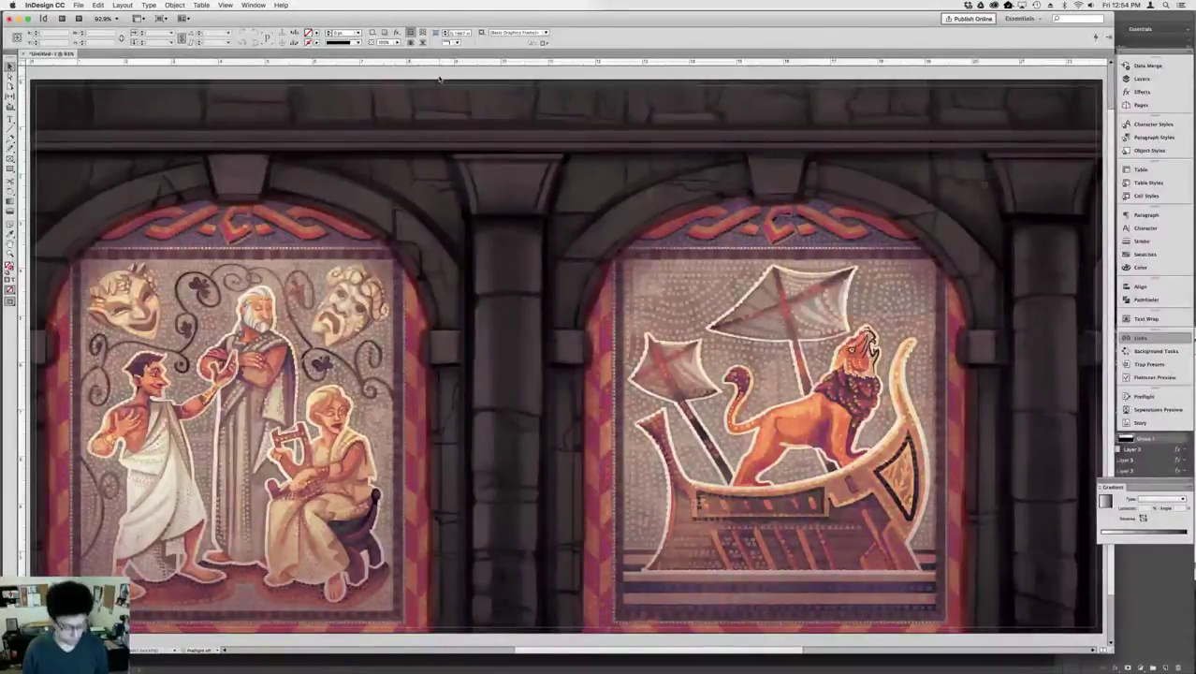
{"action": "key", "text": "super+d"}
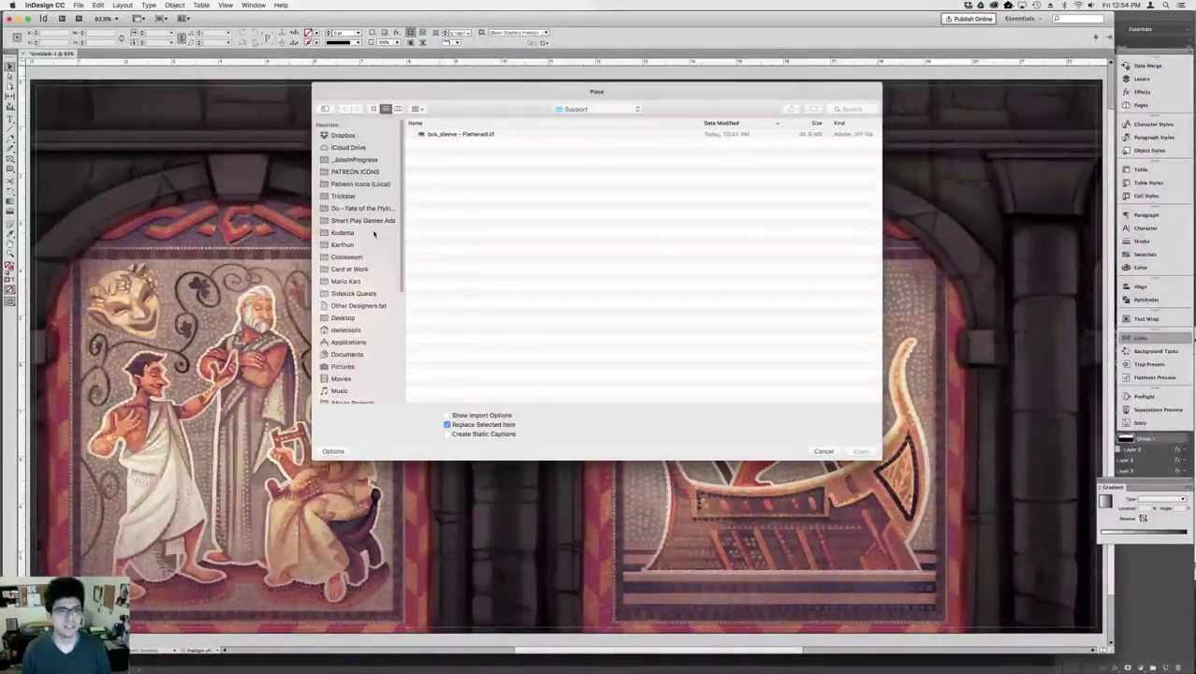
{"action": "left_click", "coordinate": [362, 269]}
{"action": "left_click", "coordinate": [347, 256]}
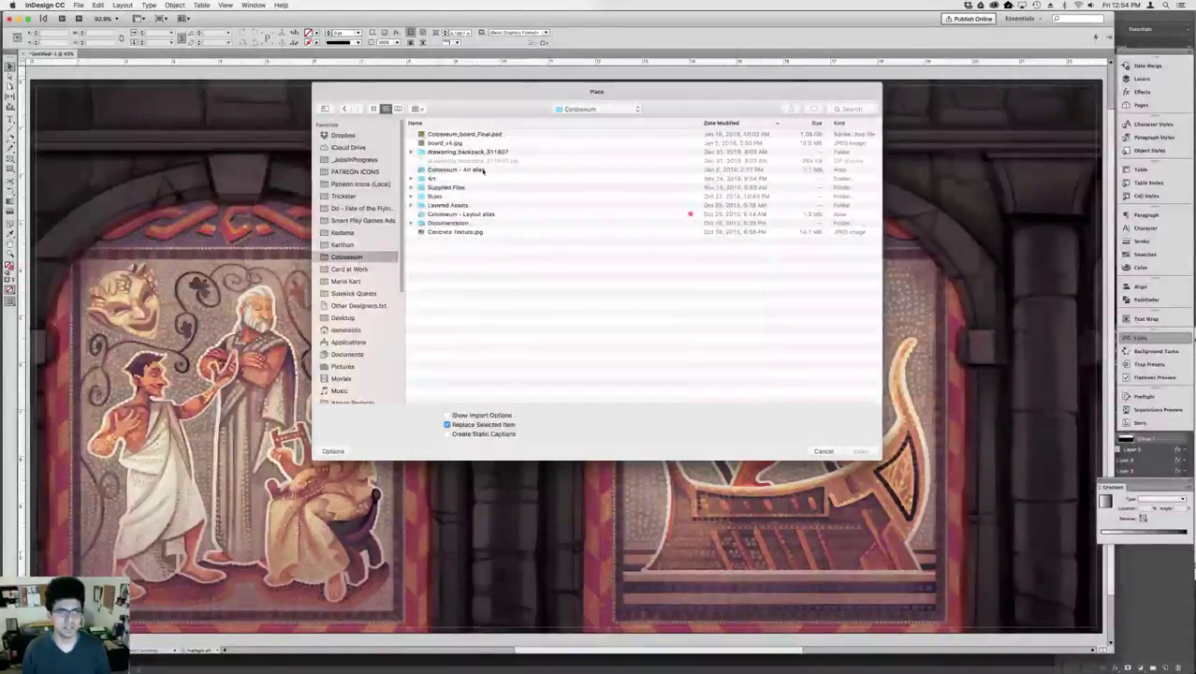
{"action": "left_click", "coordinate": [470, 206]}
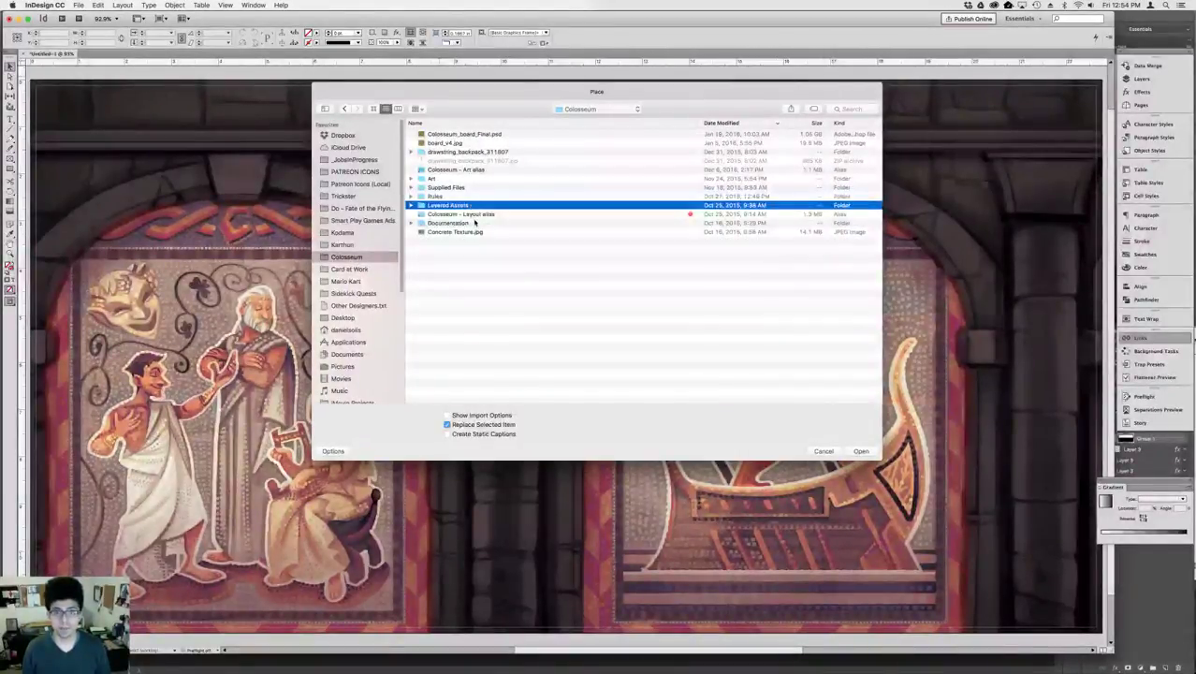
{"action": "left_click", "coordinate": [476, 216]}
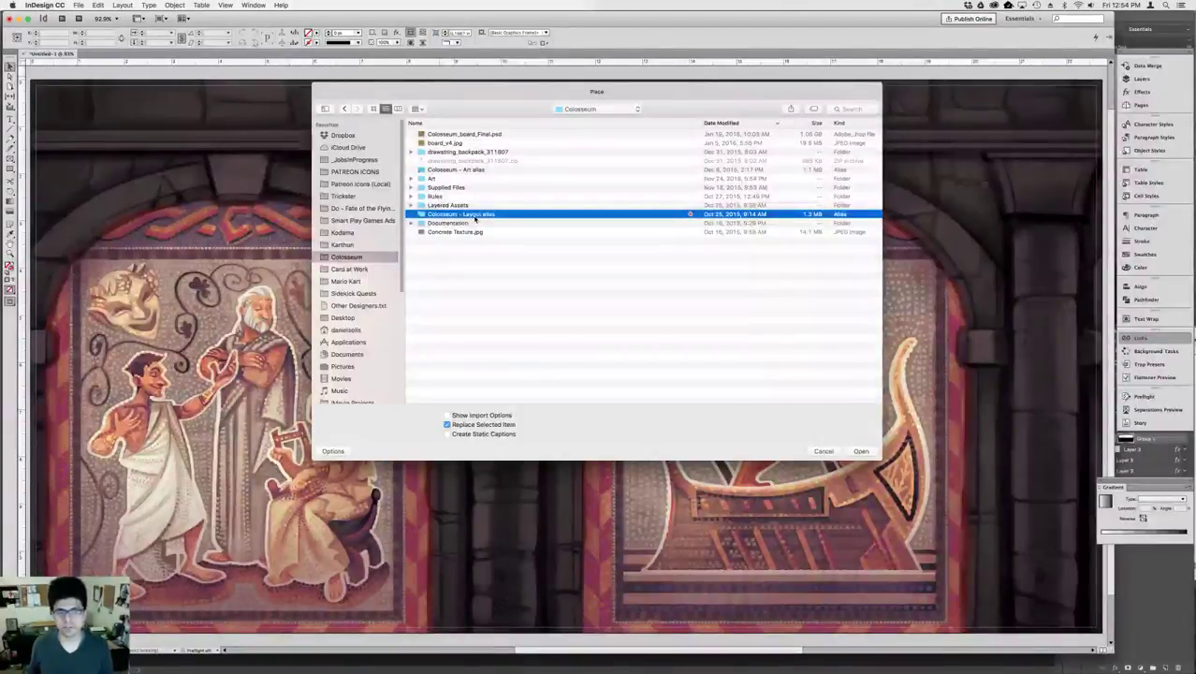
{"action": "double_click", "coordinate": [476, 216]}
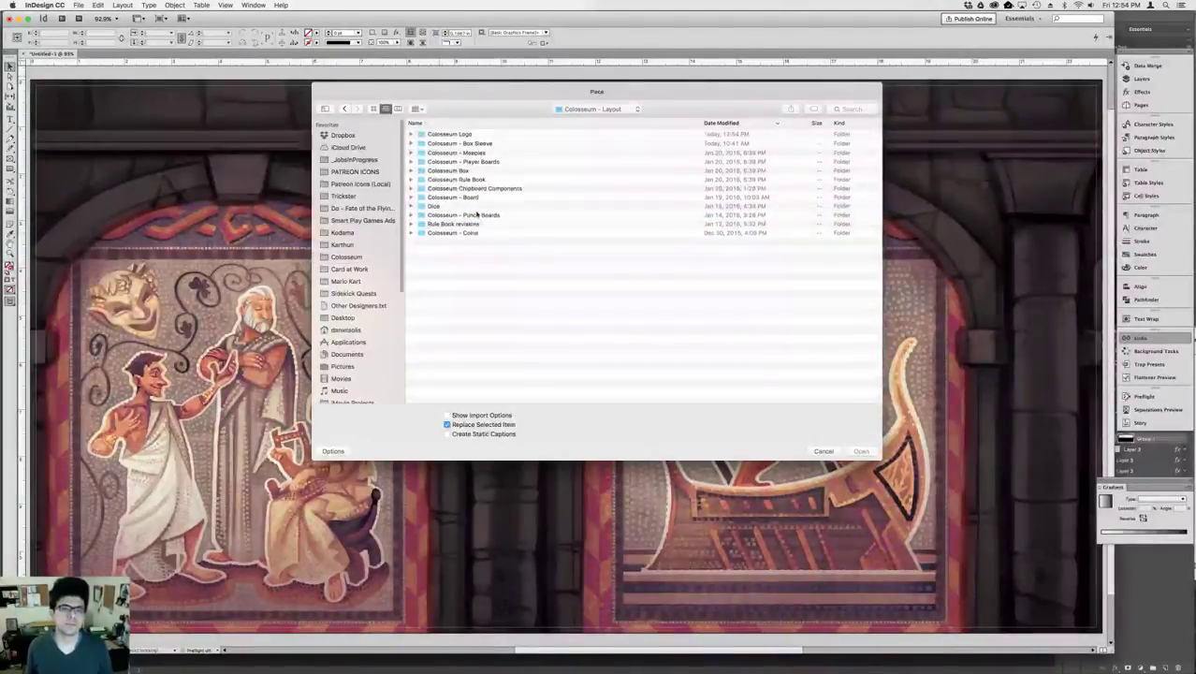
{"action": "double_click", "coordinate": [463, 135]}
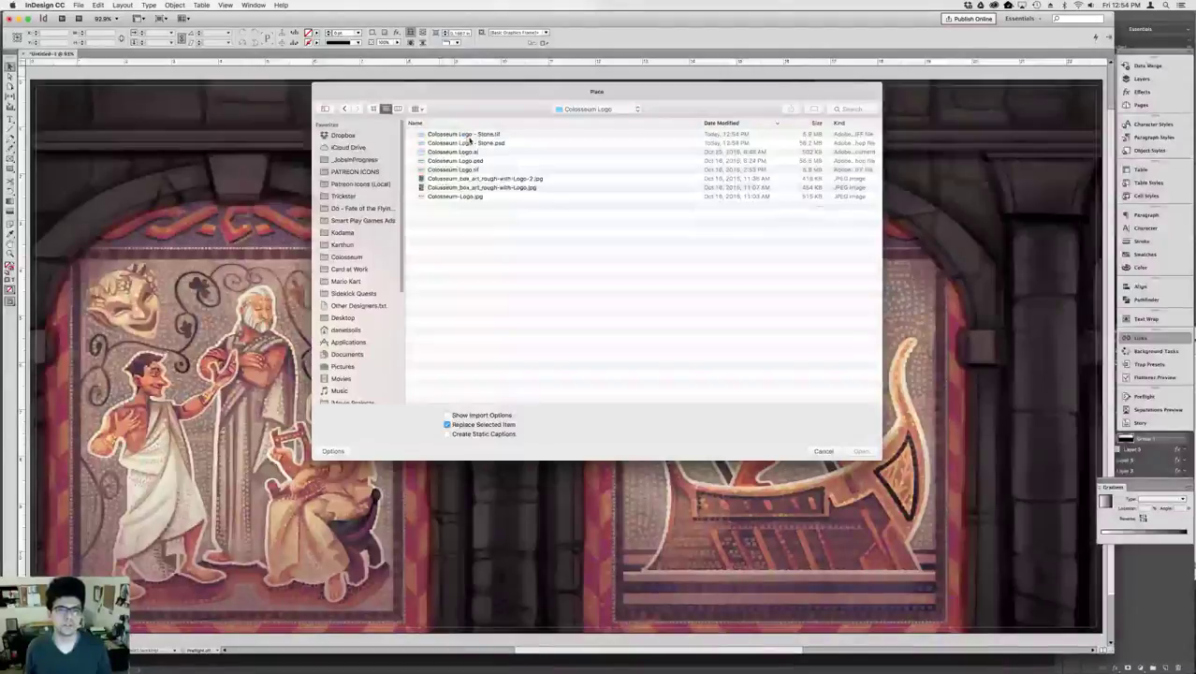
{"action": "left_click", "coordinate": [471, 137]}
{"action": "double_click", "coordinate": [472, 137]}
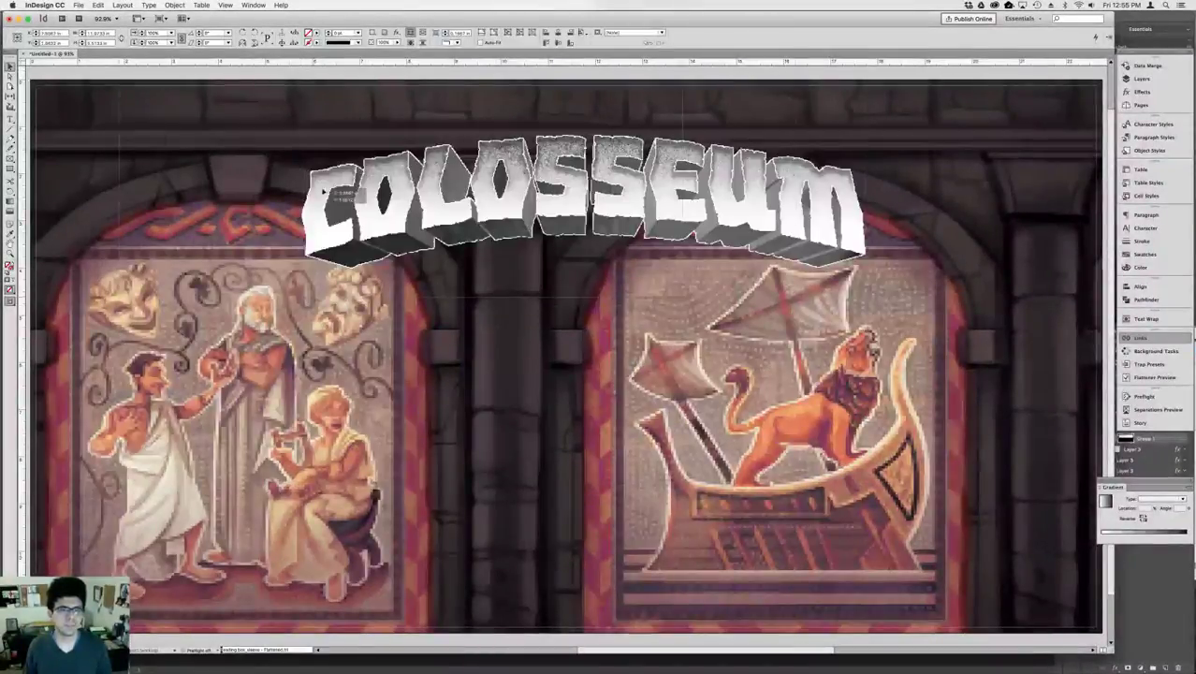
- Move the placed logo to the upper left of the artwork, over the top of the left arch
{"action": "left_click_drag", "start_coordinate": [670, 174], "coordinate": [446, 131]}
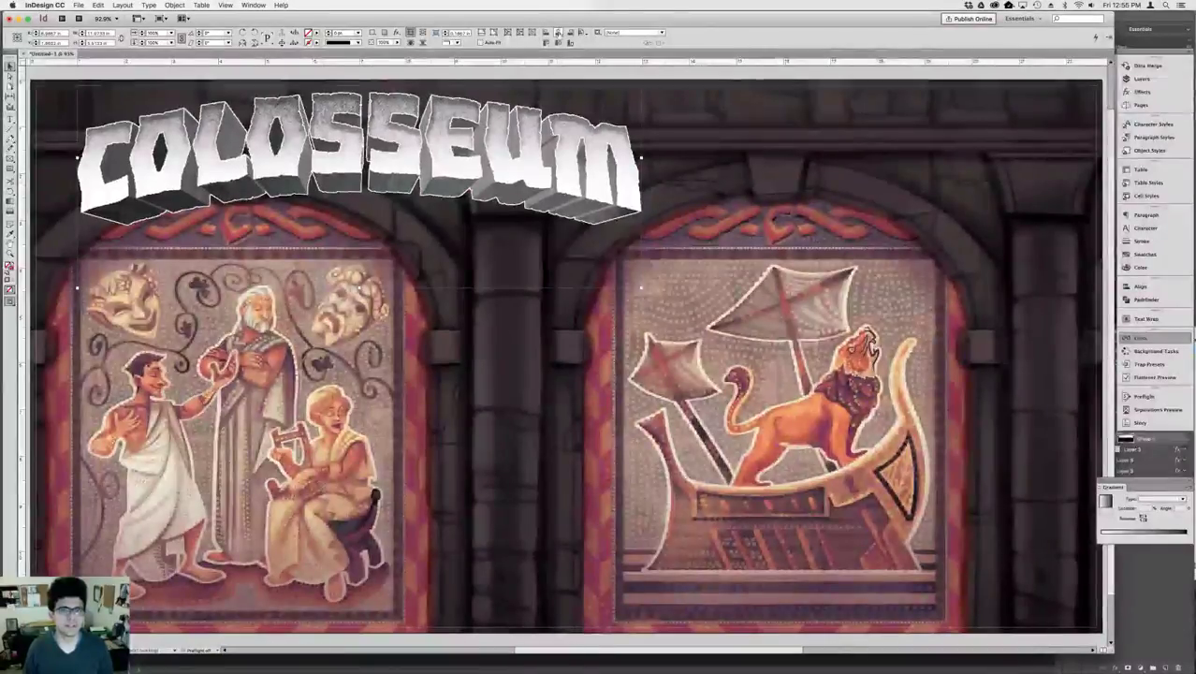
{"action": "left_click_drag", "start_coordinate": [443, 193], "coordinate": [373, 191]}
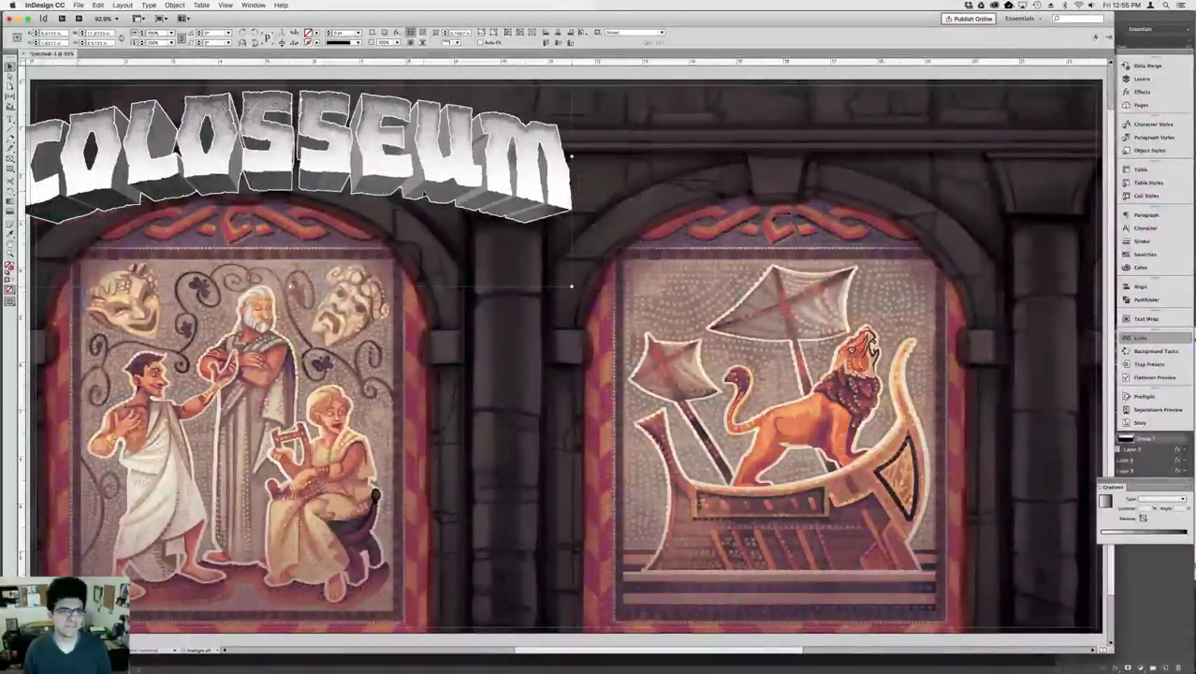
{"action": "key", "text": "shift+Left"}
{"action": "key", "text": "shift+Left"}
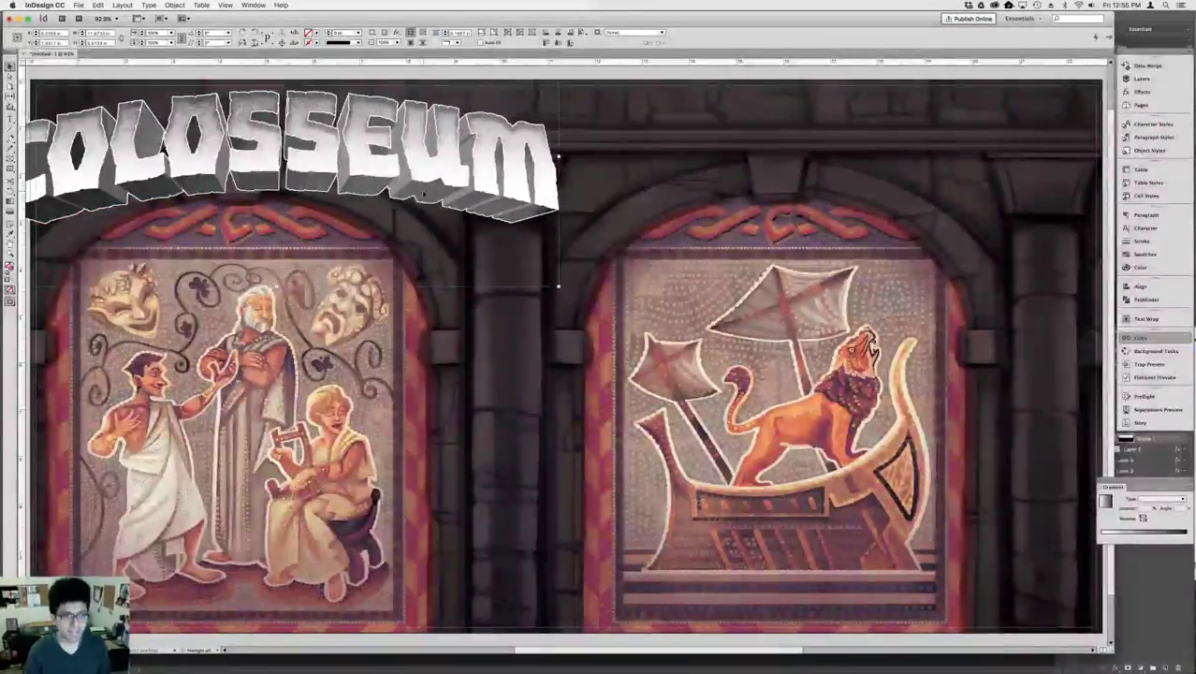
- Scale the logo down proportionally about its center in three 10% reductions so it fits above the left arch
{"action": "key", "text": "super+minus"}
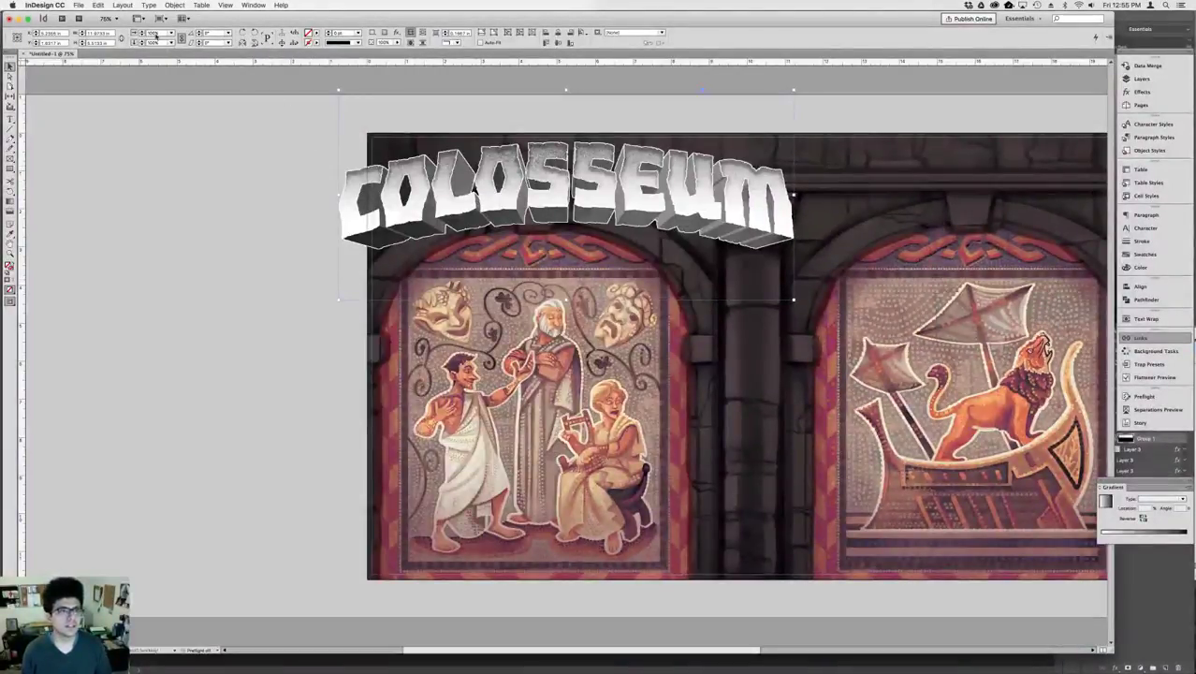
{"action": "key", "text": "shift+Down"}
{"action": "key", "text": "shift+Down"}
{"action": "key", "text": "shift+Down"}
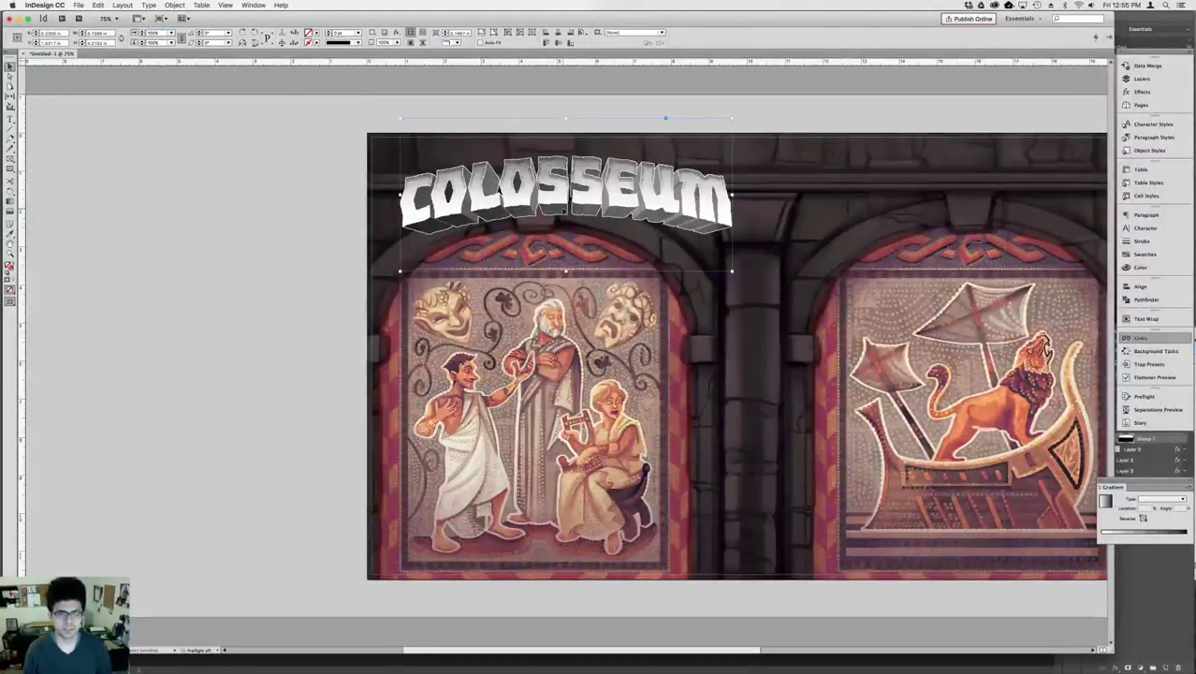
- Nudge the placed logo left in five large increments and up in two, toward the artwork's upper left corner
{"action": "key", "text": "shift+Left"}
{"action": "key", "text": "shift+Left"}
{"action": "key", "text": "shift+Left"}
{"action": "key", "text": "shift+Left"}
{"action": "key", "text": "shift+Left"}
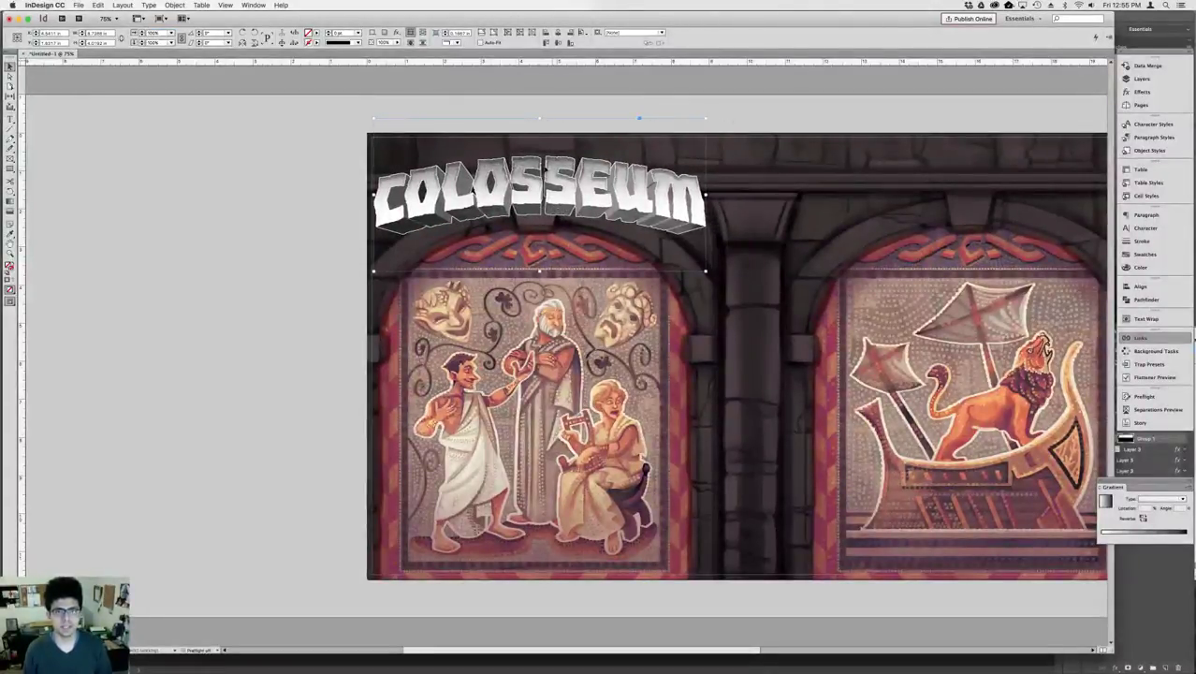
{"action": "key", "text": "shift+Up"}
{"action": "key", "text": "shift+Up"}
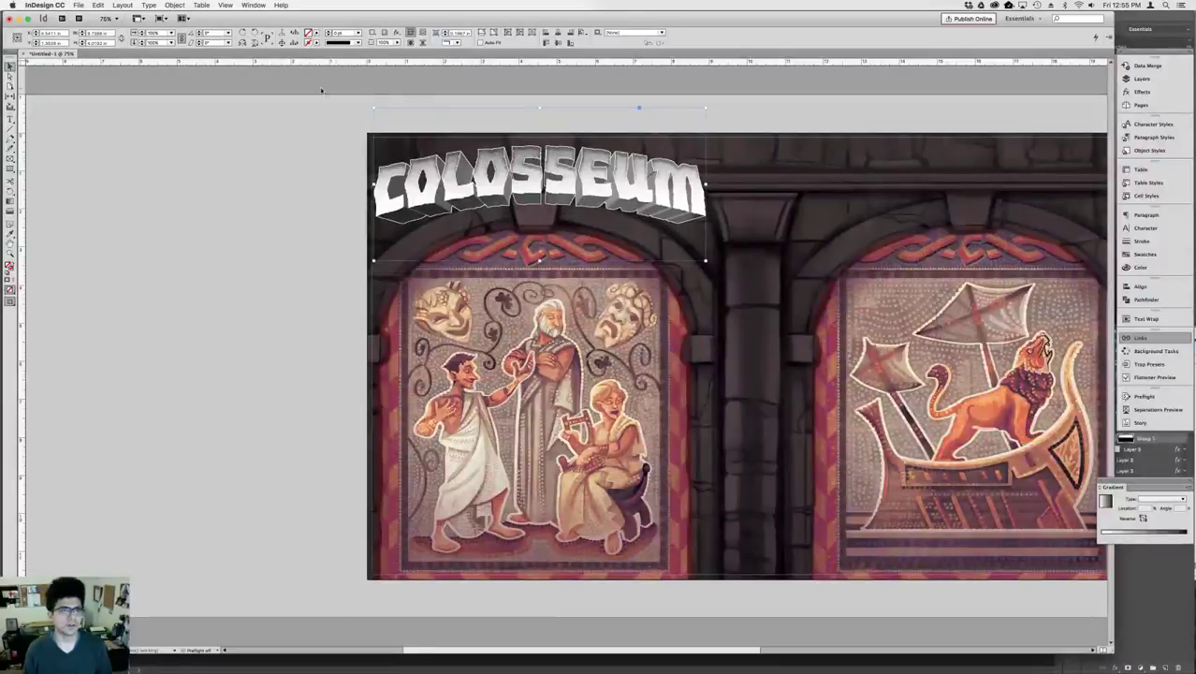
- Scale the logo down by another 10% about its center and nudge it slightly lower above the left arch
{"action": "left_click", "coordinate": [161, 33]}
{"action": "key", "text": "Return"}
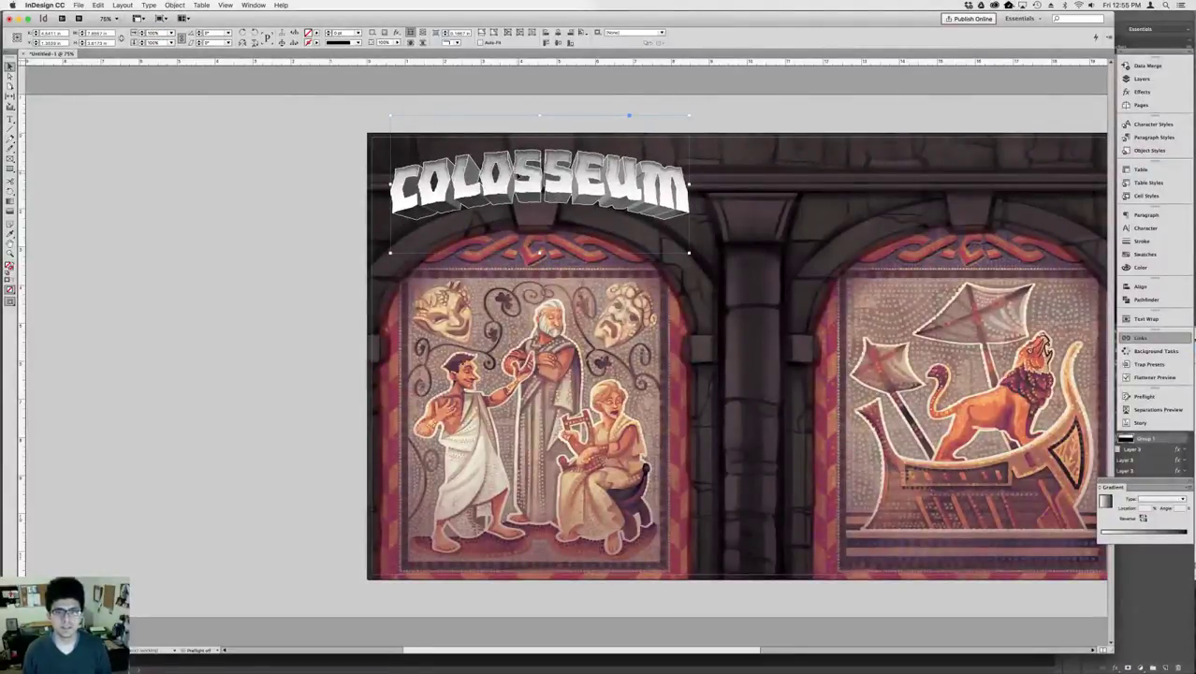
{"action": "key", "text": "shift+Down"}
{"action": "key", "text": "shift+Up"}
{"action": "key", "text": "shift+Down"}
{"action": "key", "text": "Up"}
{"action": "key", "text": "Up"}
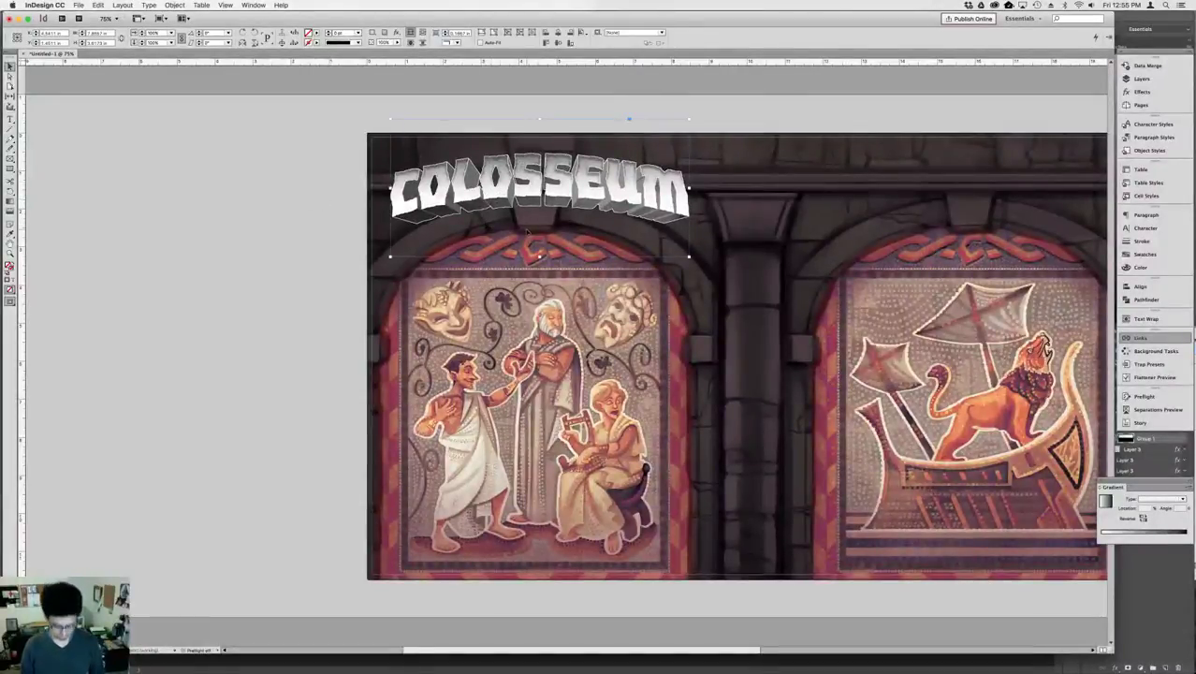
{"action": "key", "text": "super+equal"}
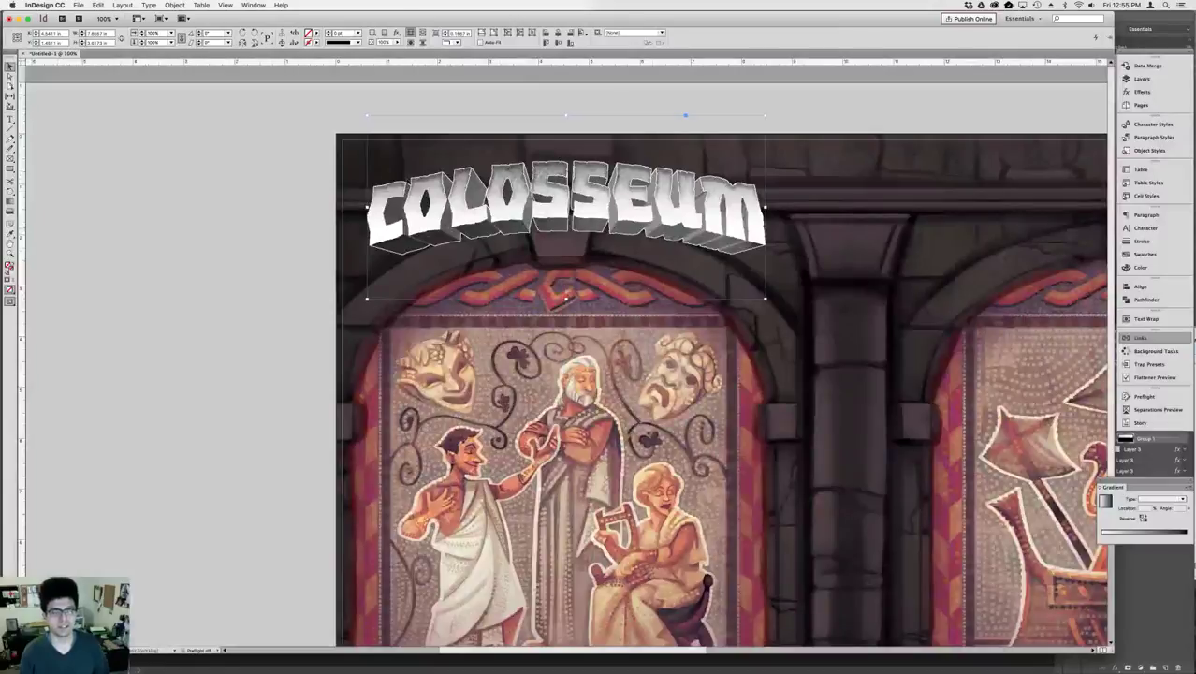
{"action": "left_click_drag", "start_coordinate": [468, 299], "coordinate": [483, 313]}
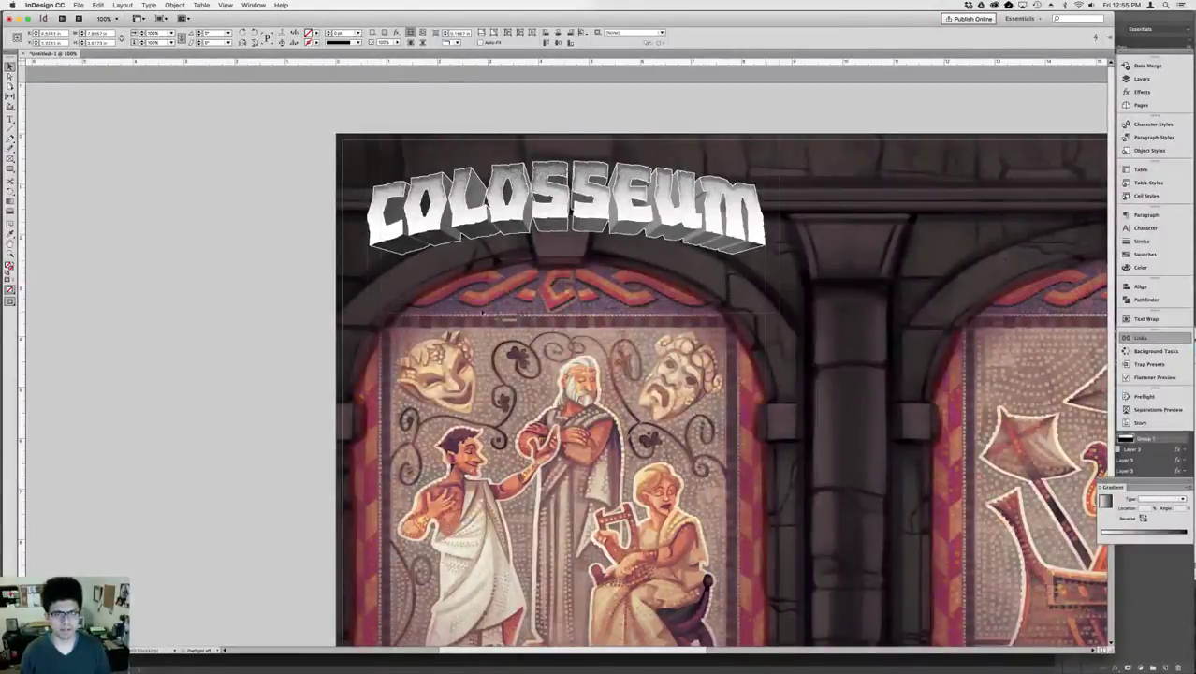
{"action": "key", "text": "super+v"}
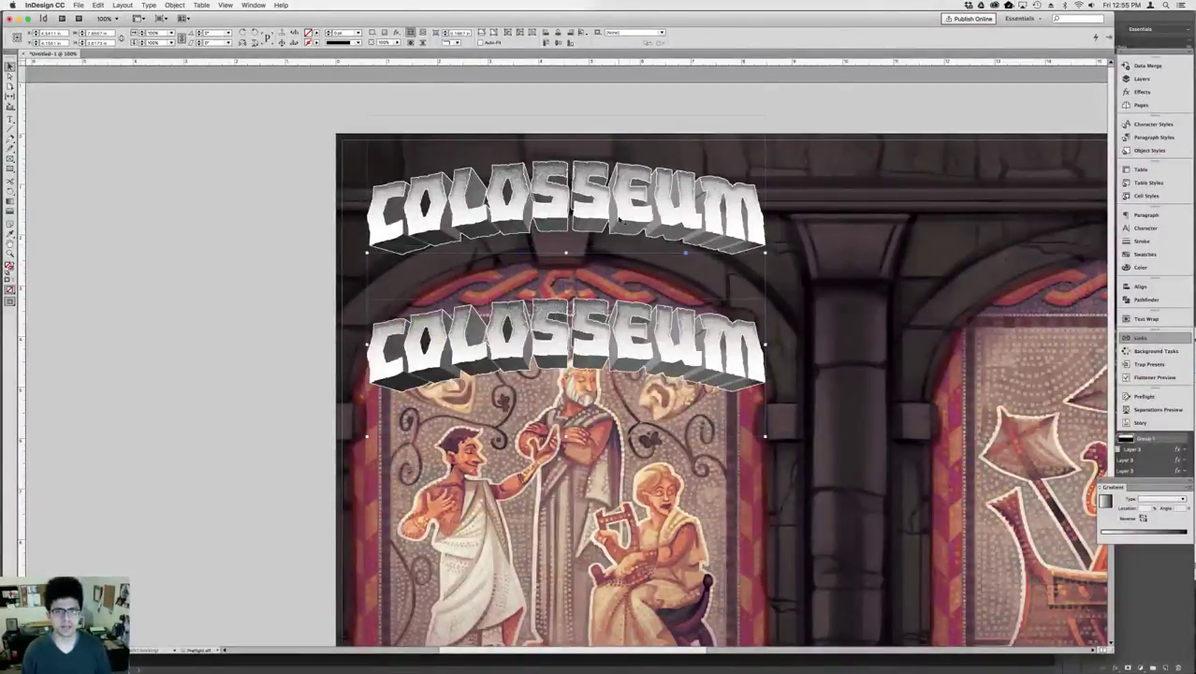
{"action": "left_click", "coordinate": [220, 212]}
{"action": "left_click", "coordinate": [489, 231]}
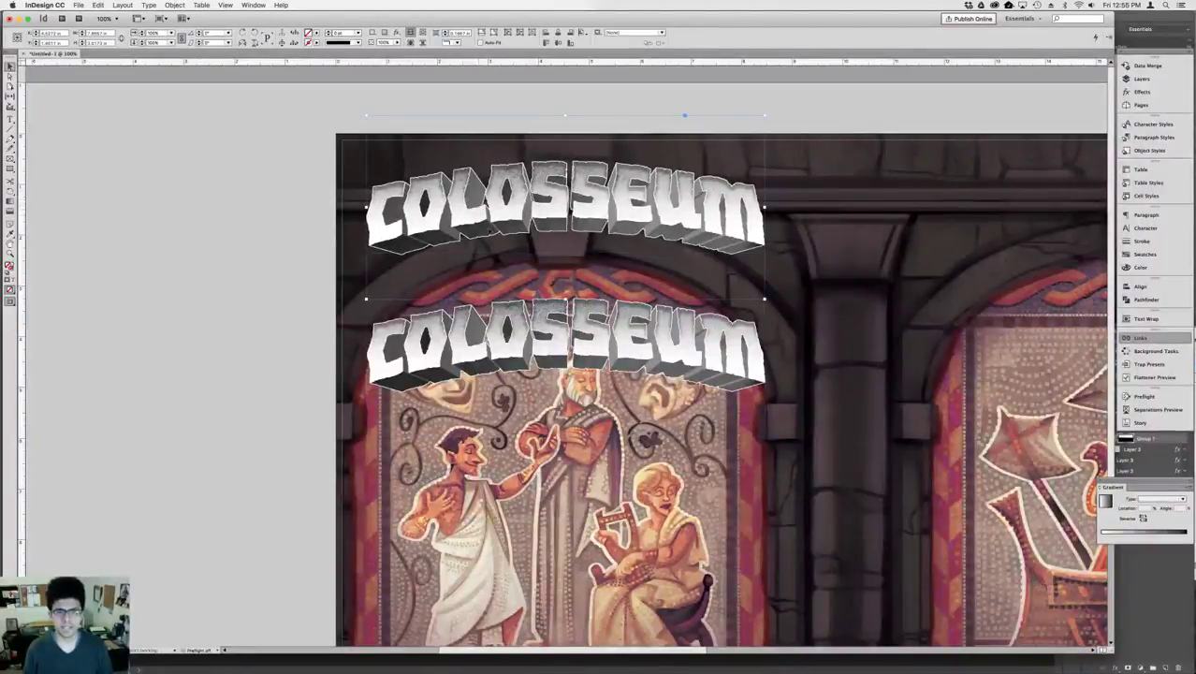
{"action": "left_click", "coordinate": [534, 311]}
{"action": "key", "text": "Delete"}
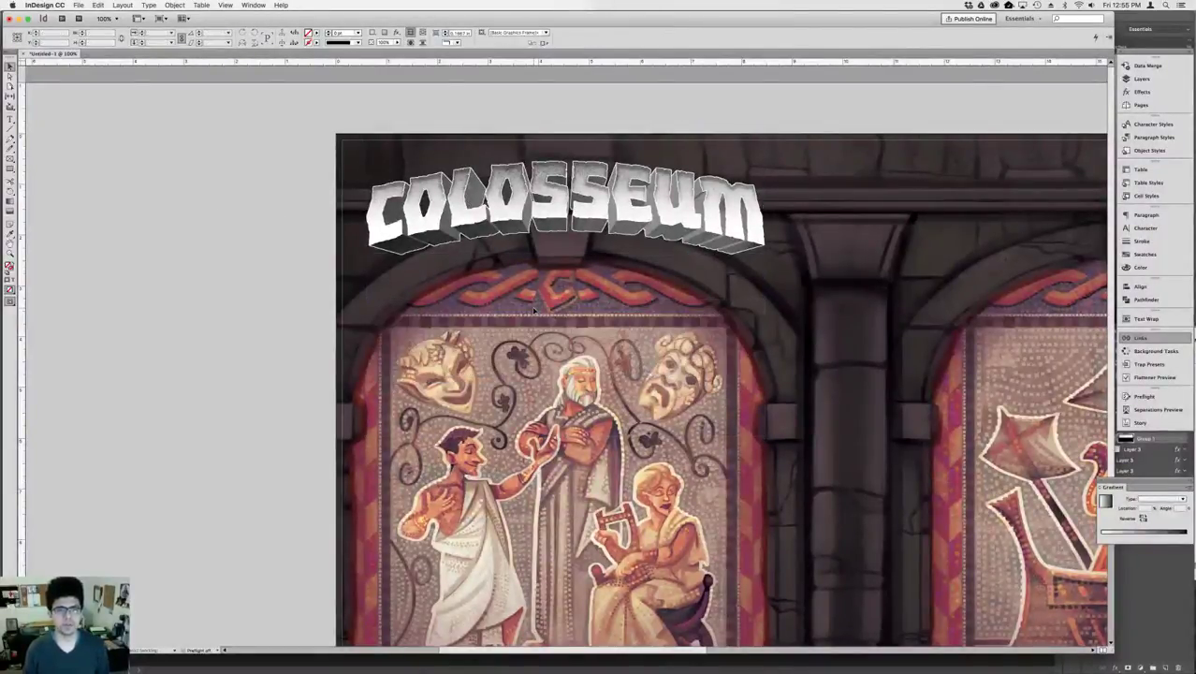
- Switch to Photoshop and hide Layer 4, the white silhouette behind the logo's letters
{"action": "key", "text": "super+Tab"}
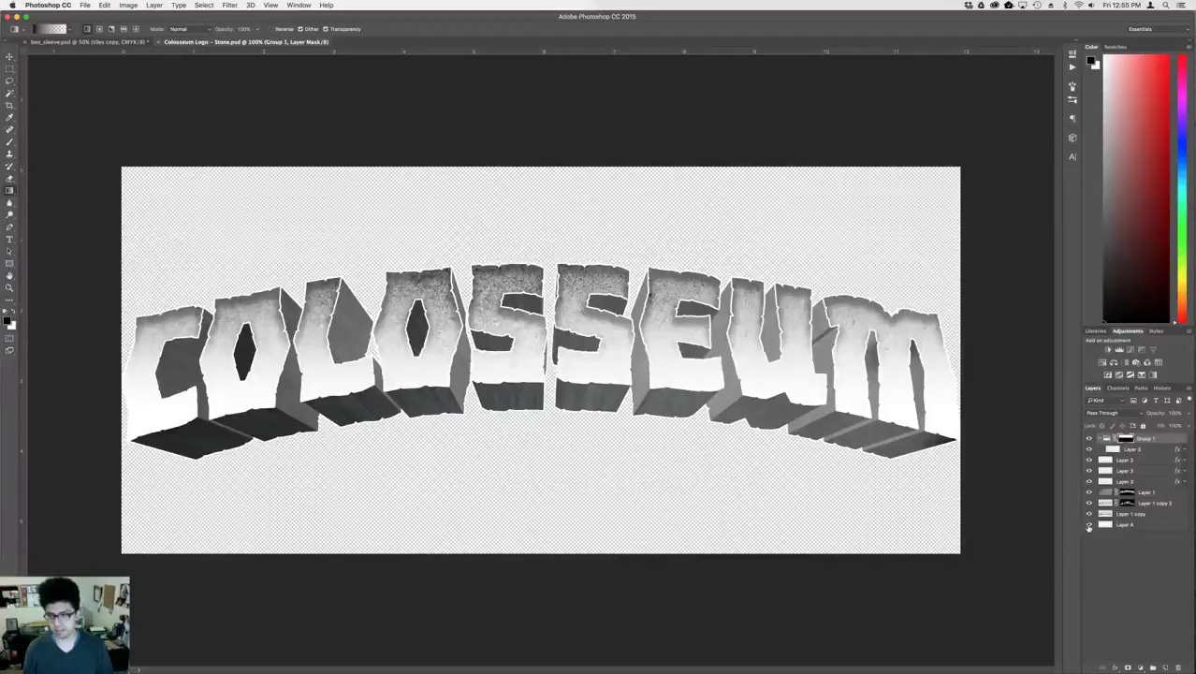
{"action": "left_click", "coordinate": [1088, 525]}
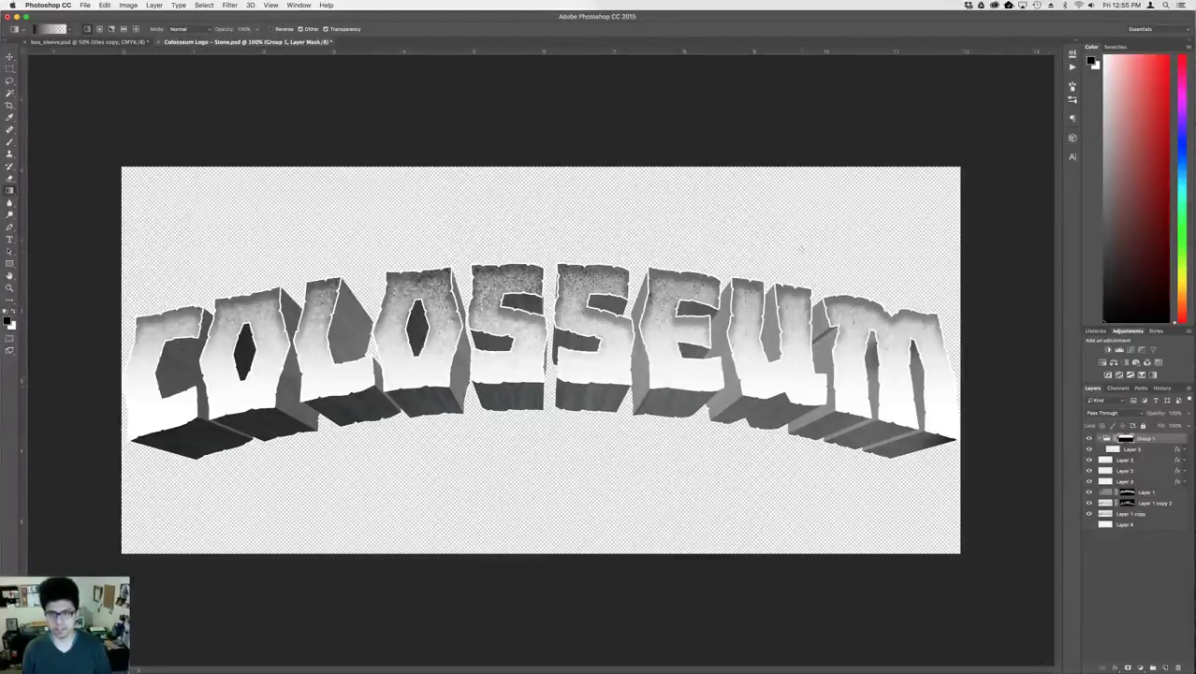
{"action": "key", "text": "super+plus"}
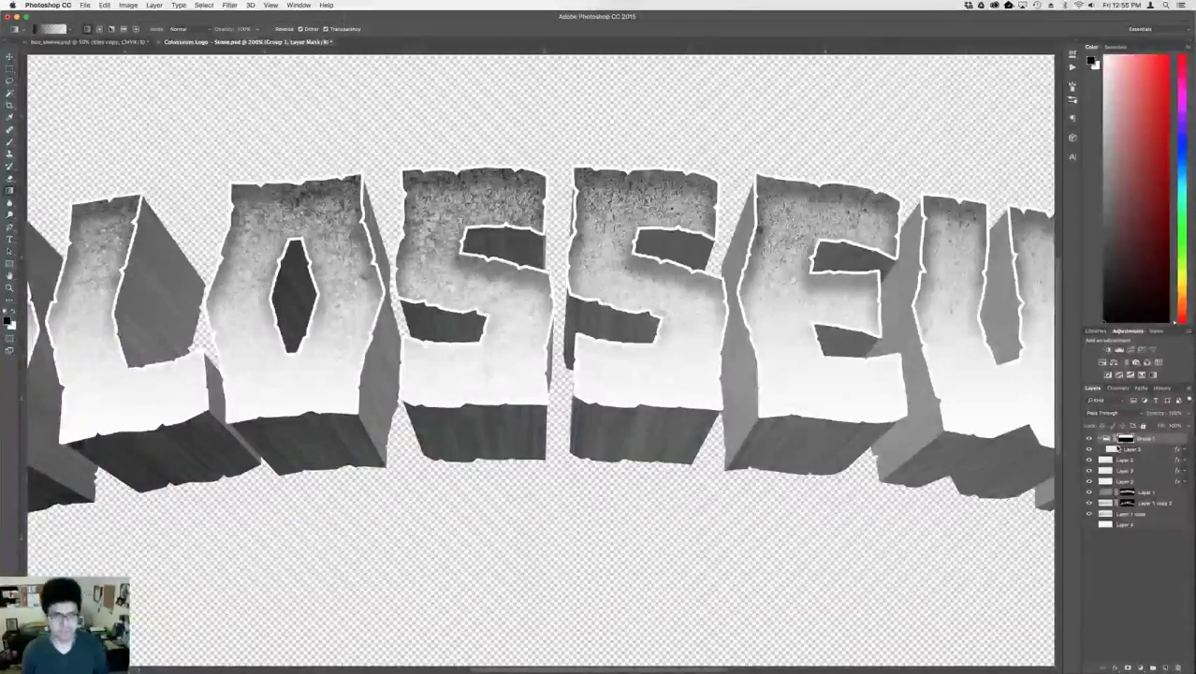
- Save a TIFF copy without layers as Colosseum Logo - Stone.tif over the existing file, with LZW compression and Save Transparency on
{"action": "key", "text": "shift+super+s"}
{"action": "left_click", "coordinate": [636, 563]}
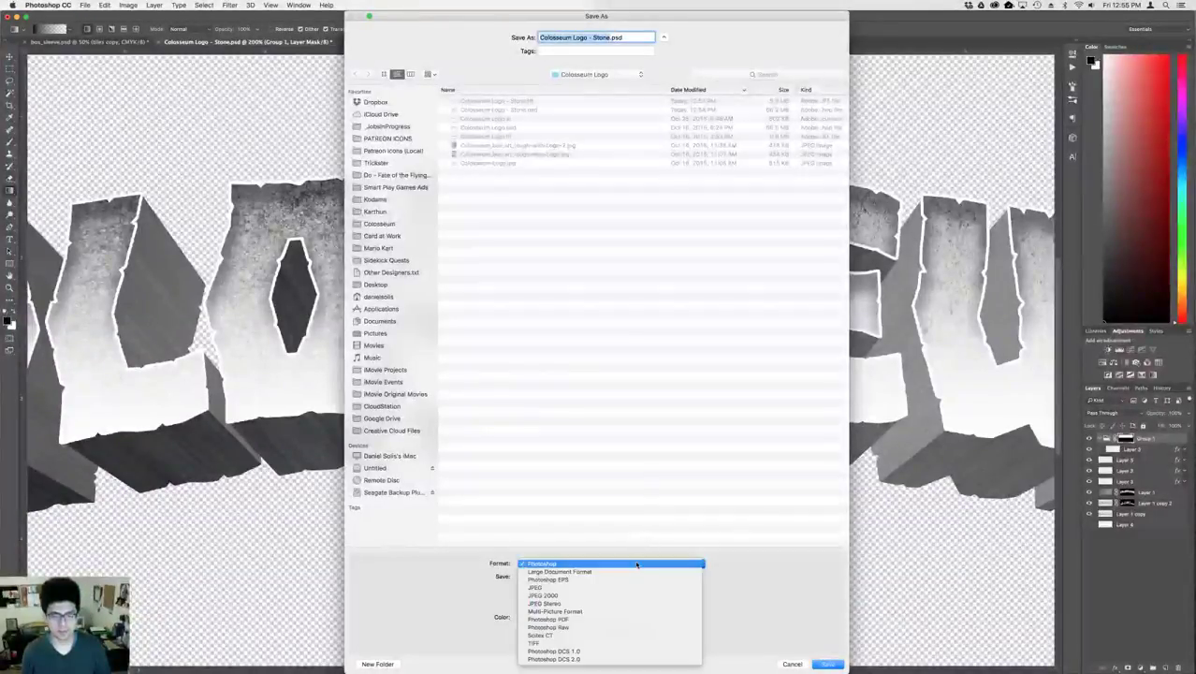
{"action": "left_click", "coordinate": [588, 643]}
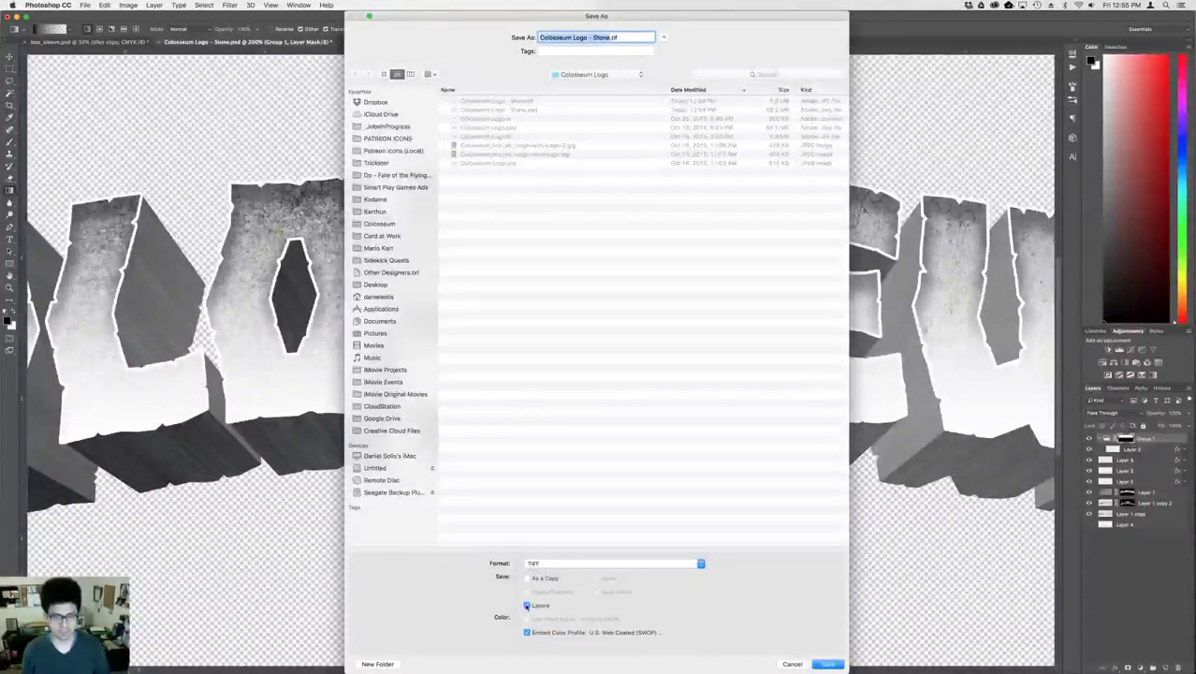
{"action": "left_click", "coordinate": [526, 605]}
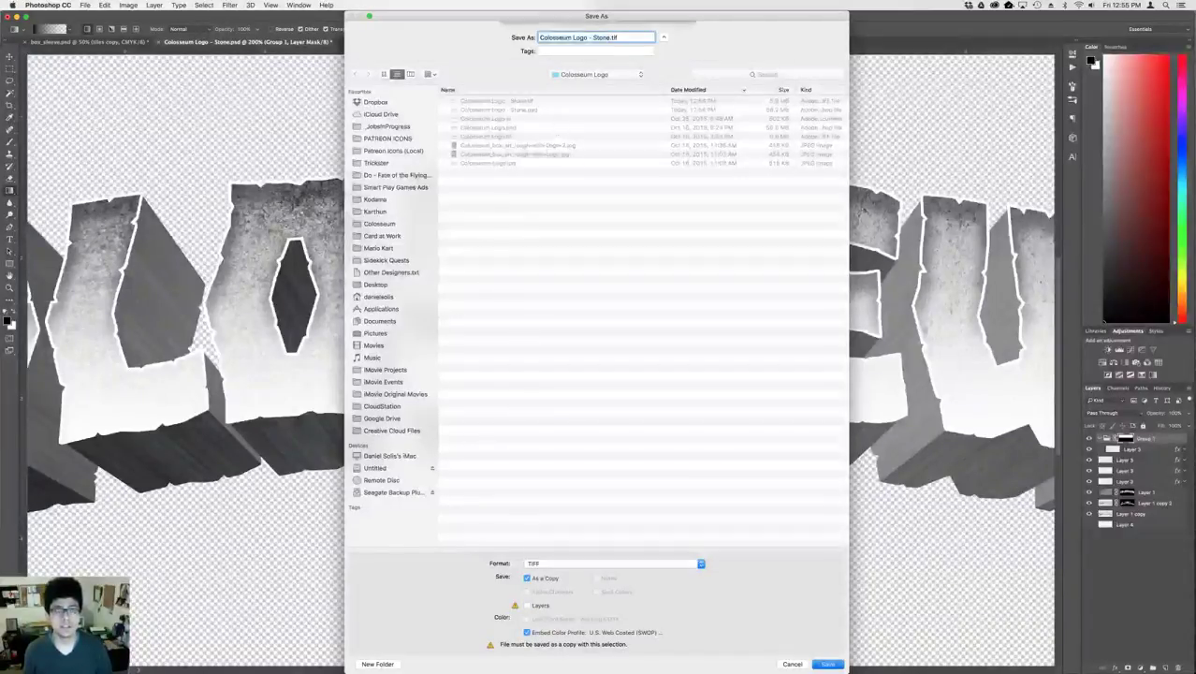
{"action": "key", "text": "Return"}
{"action": "left_click", "coordinate": [659, 80]}
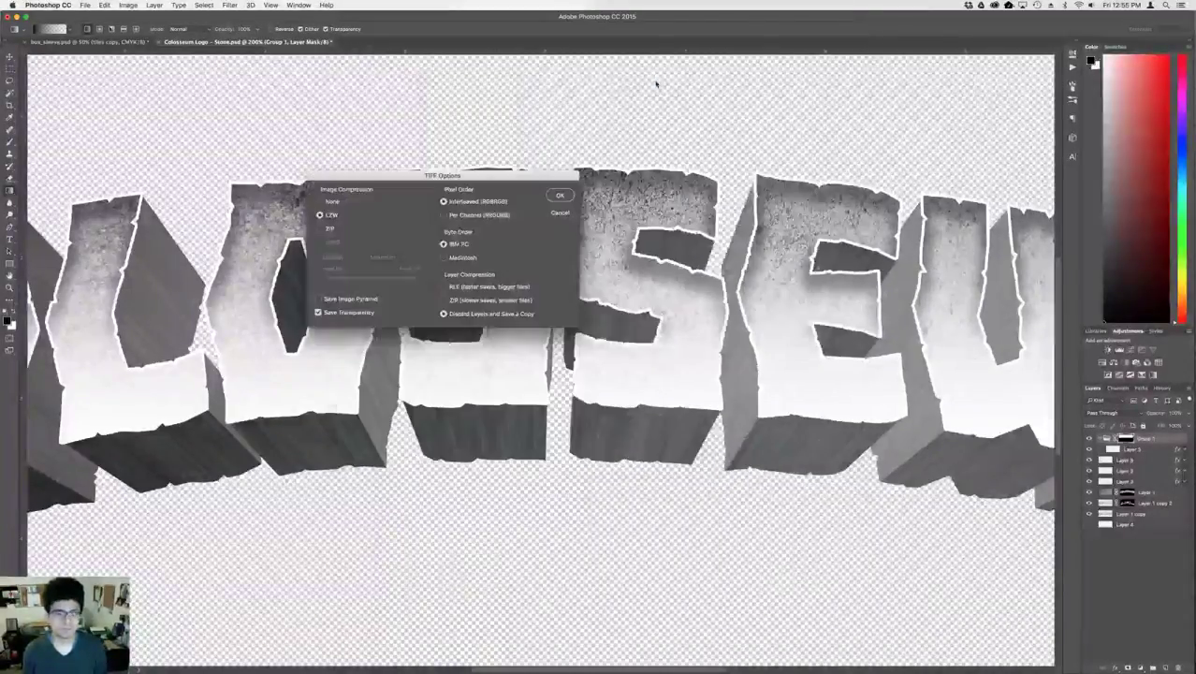
{"action": "key", "text": "Return"}
- Switch to InDesign, update all links, and leave nothing selected to view the refreshed logo on the artwork
{"action": "key", "text": "super+Tab"}
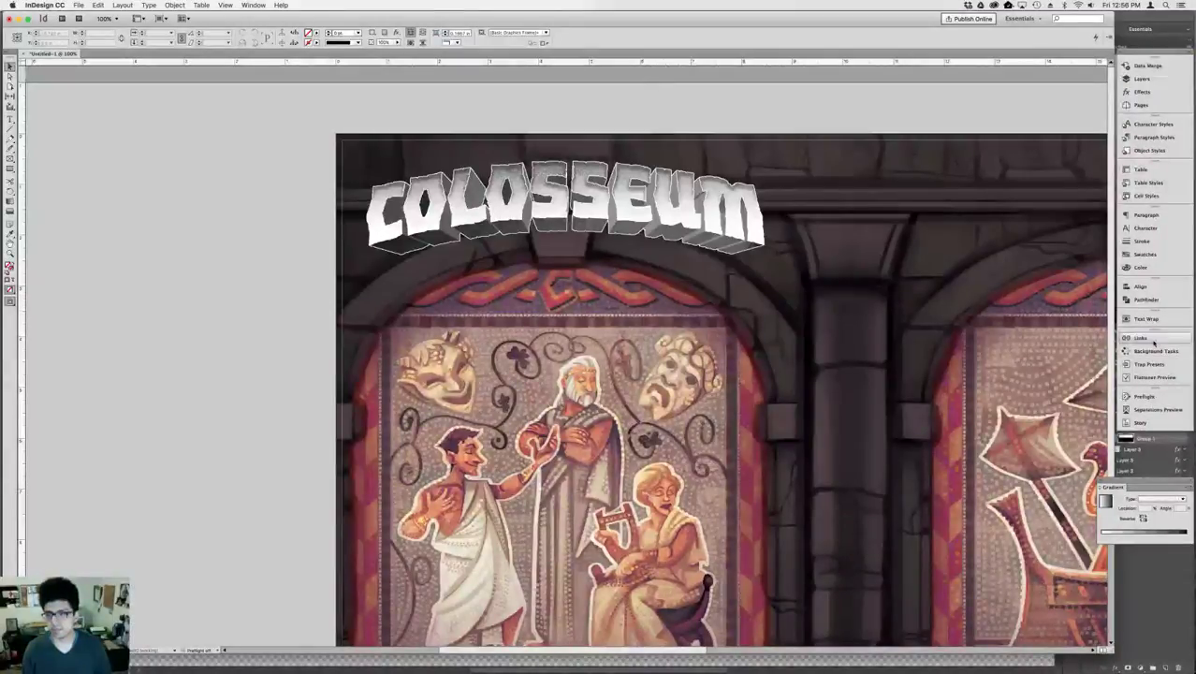
{"action": "left_click", "coordinate": [1124, 339]}
{"action": "left_click", "coordinate": [1108, 333]}
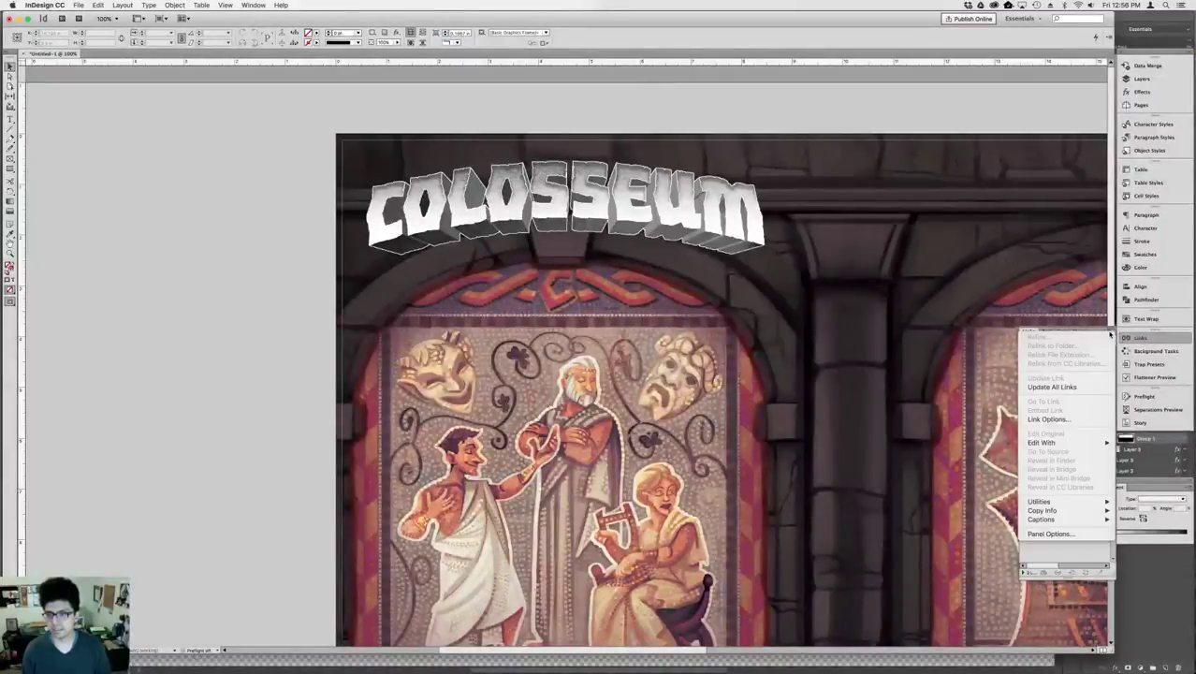
{"action": "left_click", "coordinate": [1062, 385]}
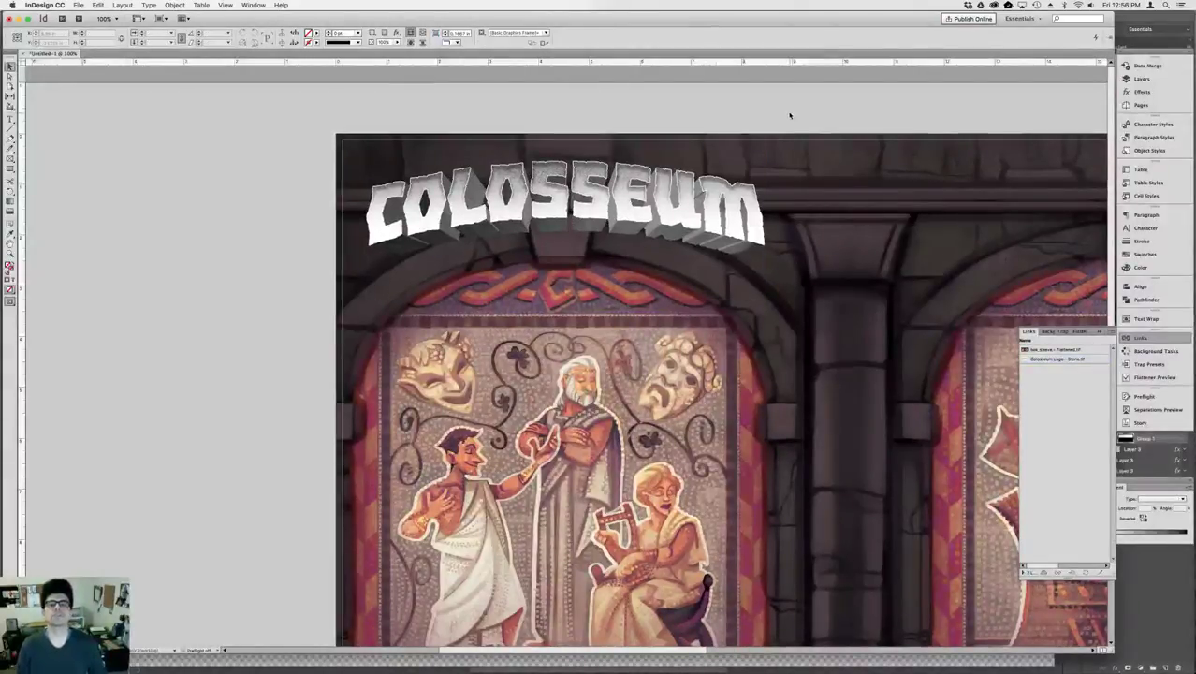
{"action": "left_click", "coordinate": [698, 215]}
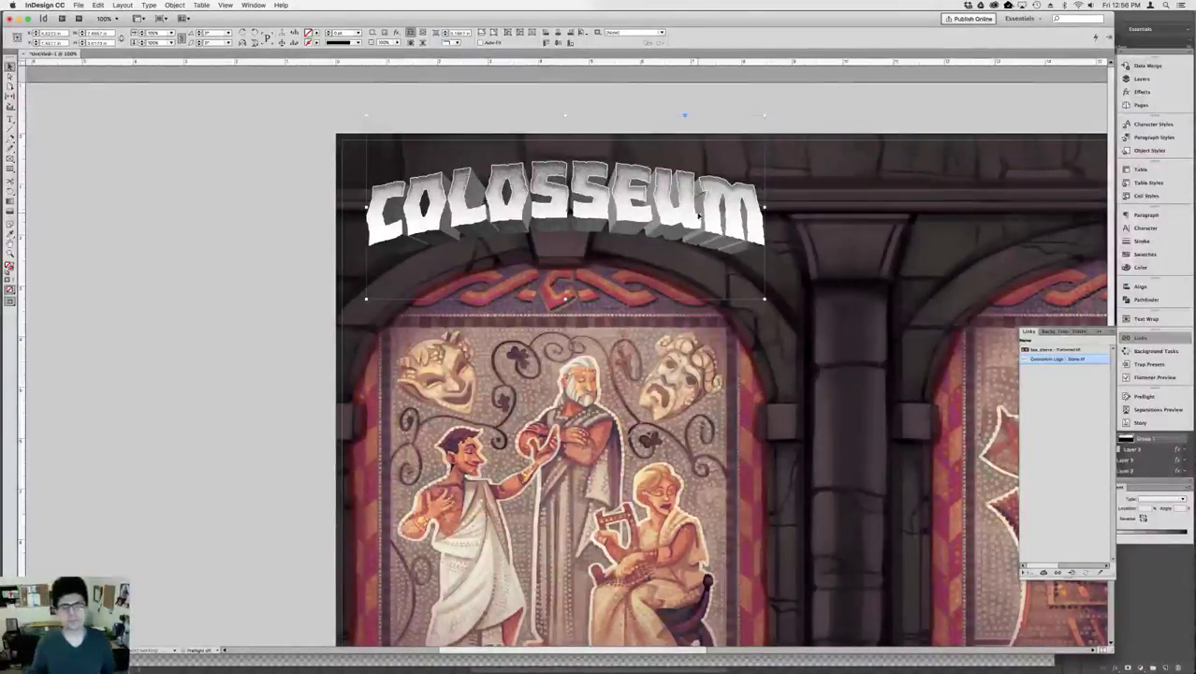
{"action": "left_click", "coordinate": [173, 289]}
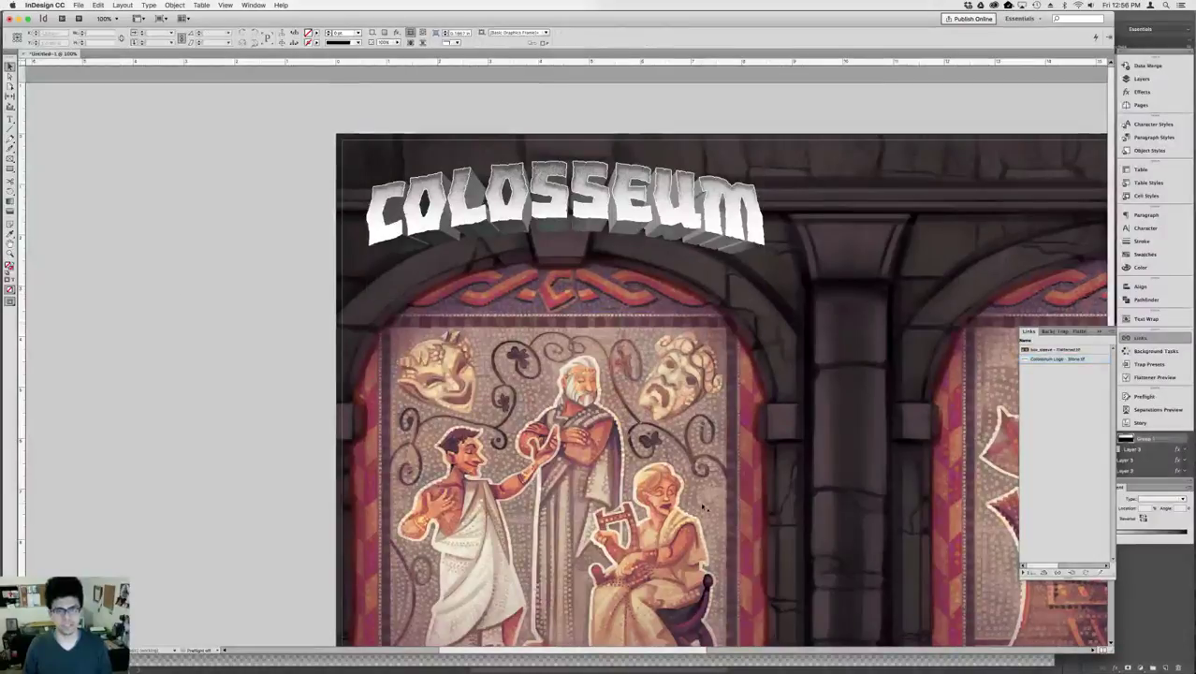
- Try reducing the logo by another 10% about its center, comparing both sizes with undo and redo
{"action": "left_click", "coordinate": [673, 217]}
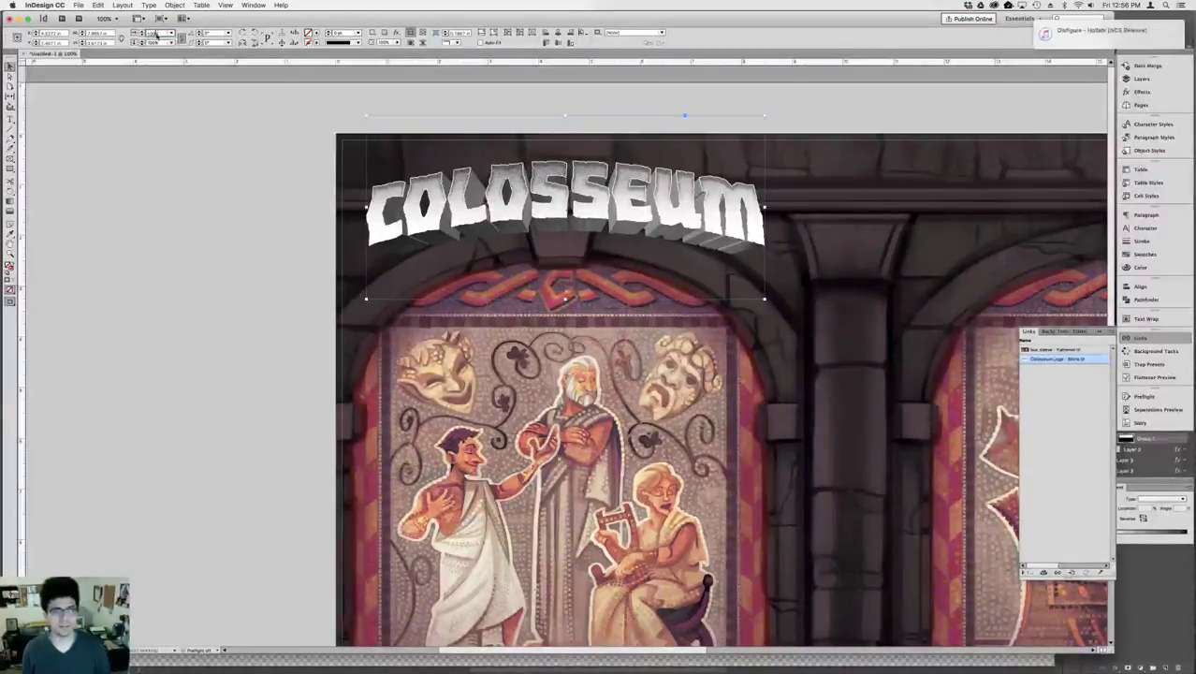
{"action": "key", "text": "shift+Down"}
{"action": "key", "text": "super+z"}
{"action": "key", "text": "super+shift+z"}
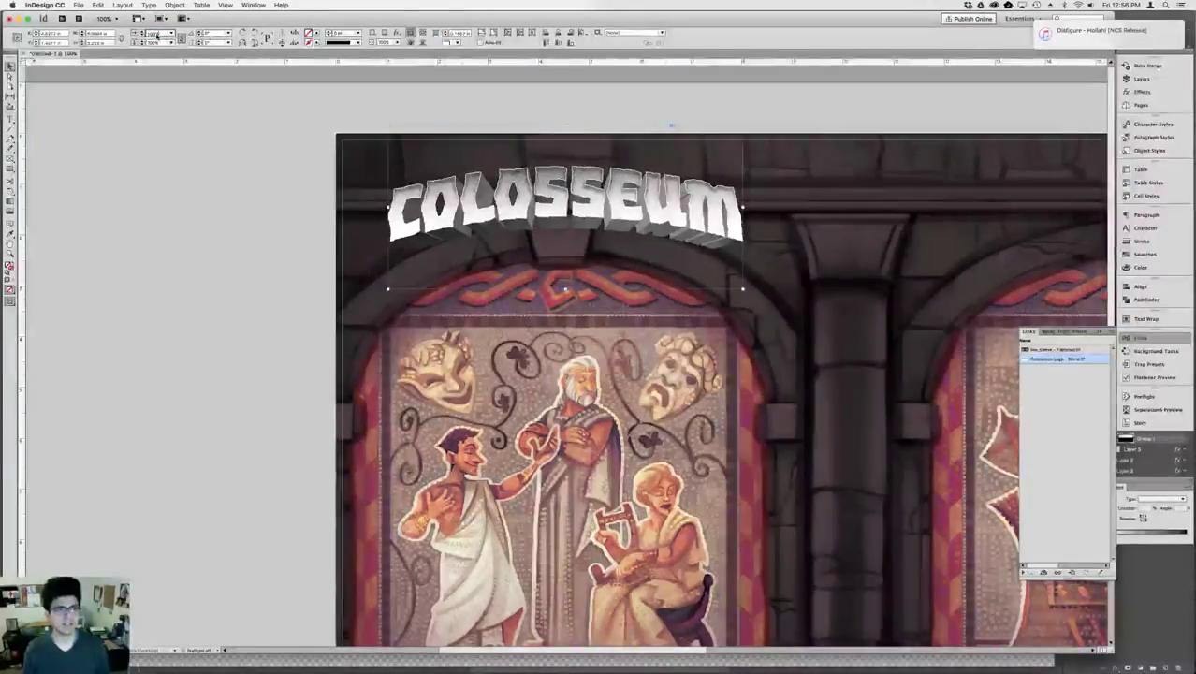
{"action": "key", "text": "super+z"}
{"action": "key", "text": "super+z"}
{"action": "key", "text": "super+shift+z"}
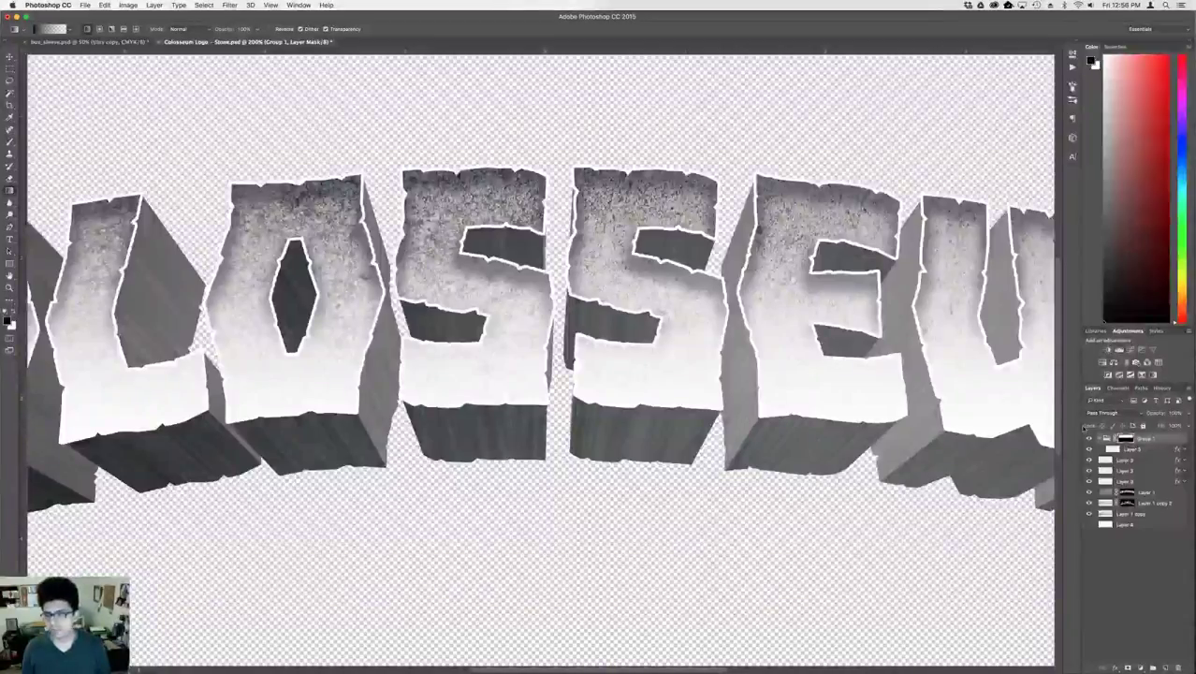
- Switch to Photoshop, show Layer 4 again, and fill its existing pixels with the dark gray foreground color, preserving transparency
{"action": "left_click", "coordinate": [1120, 526]}
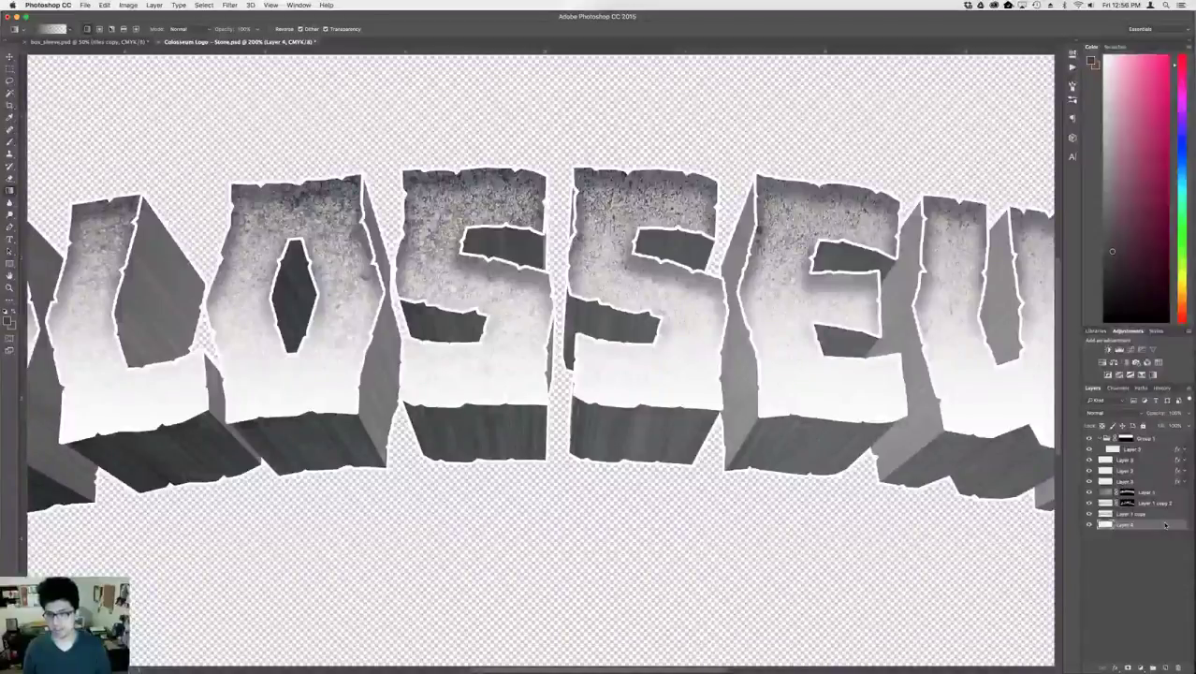
{"action": "double_click", "coordinate": [1165, 525]}
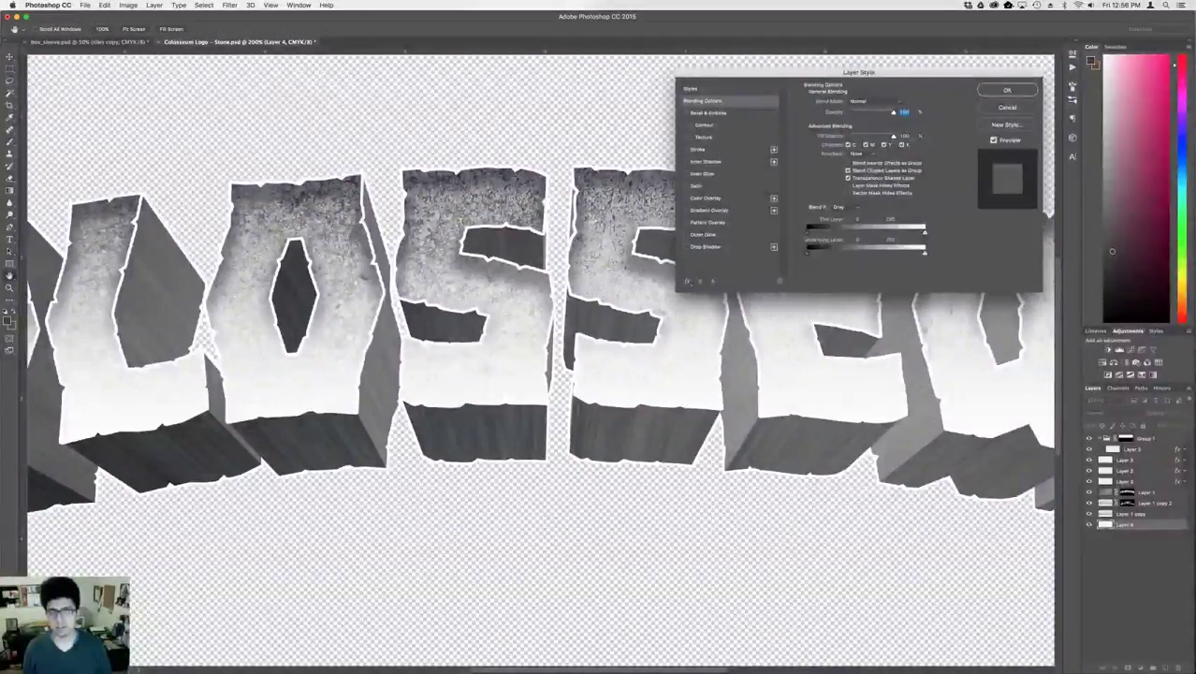
{"action": "key", "text": "Escape"}
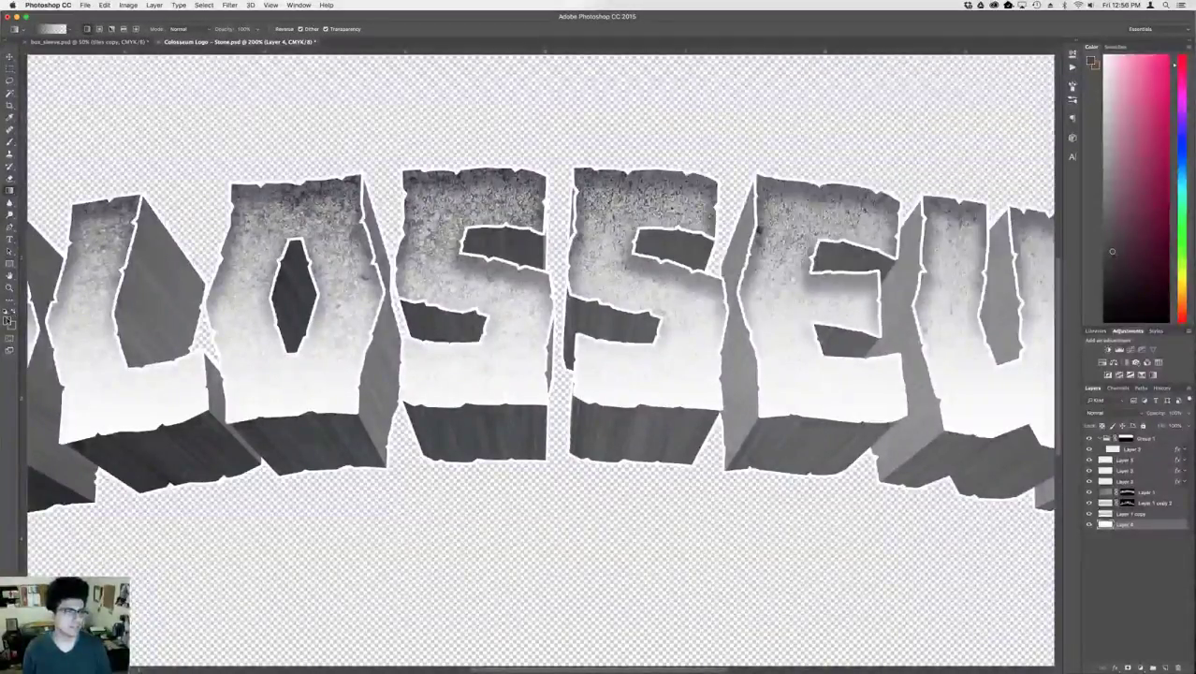
{"action": "key", "text": "alt+shift+BackSpace"}
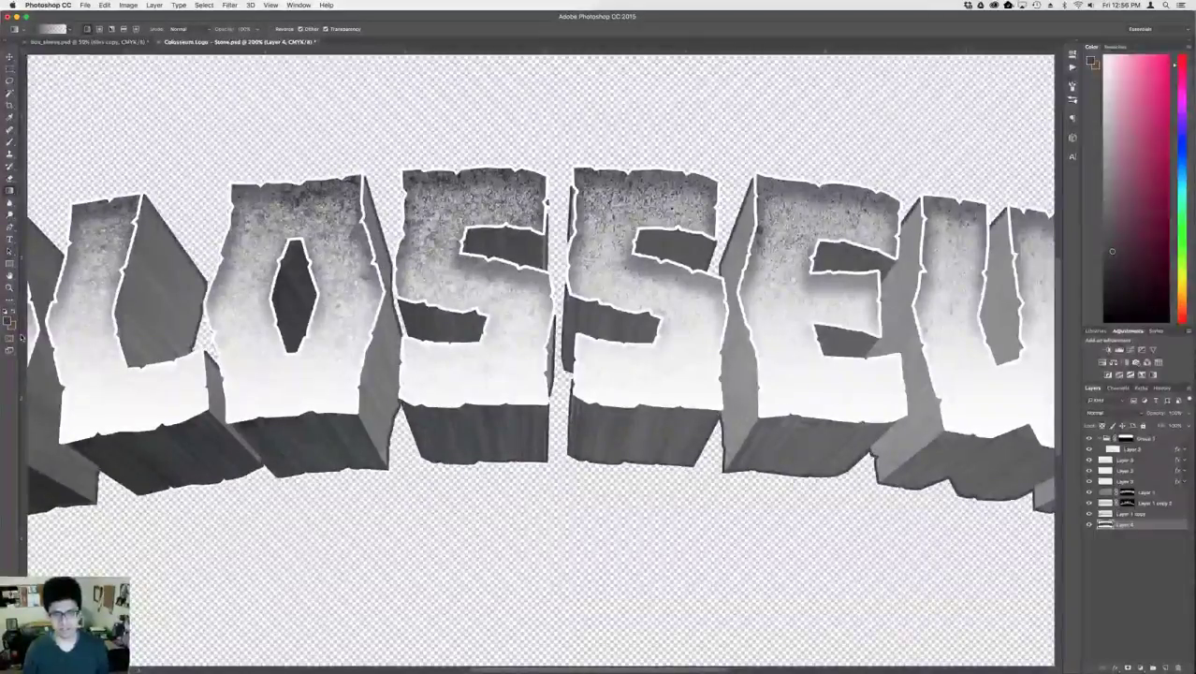
- Set the stroke color of the Layer 3 directly above Layer 1 to the dark gray #443a3e, sampled from the letters' shaded underside
{"action": "left_click", "coordinate": [1139, 449]}
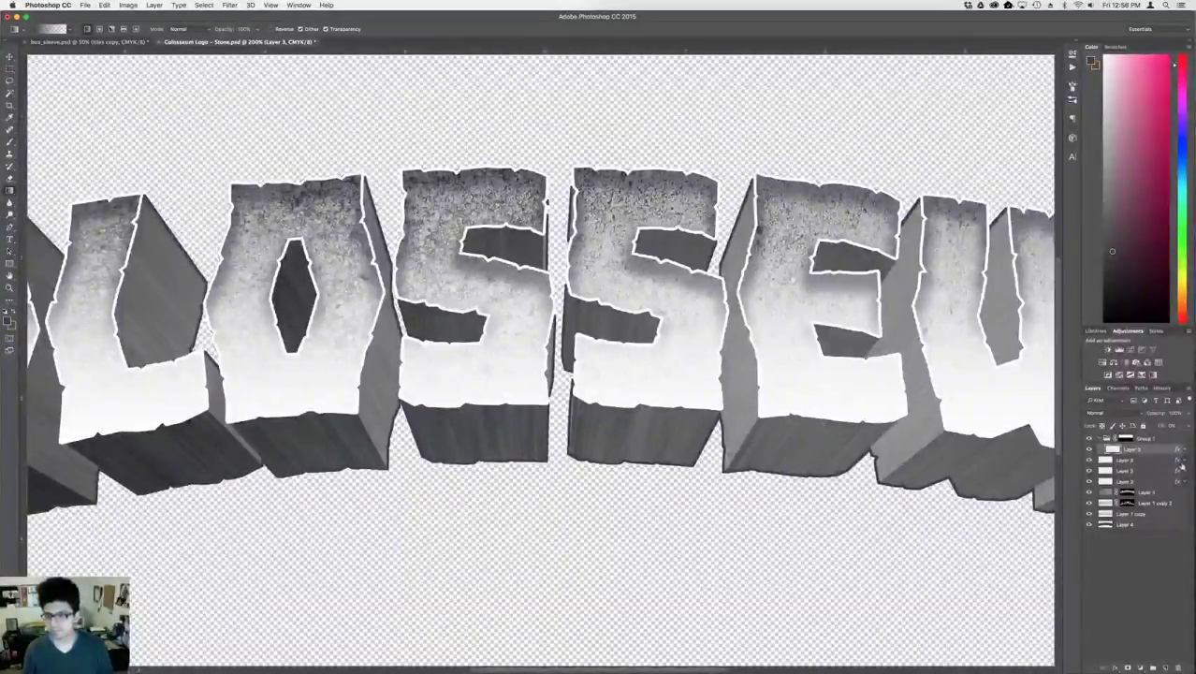
{"action": "left_click", "coordinate": [1132, 481]}
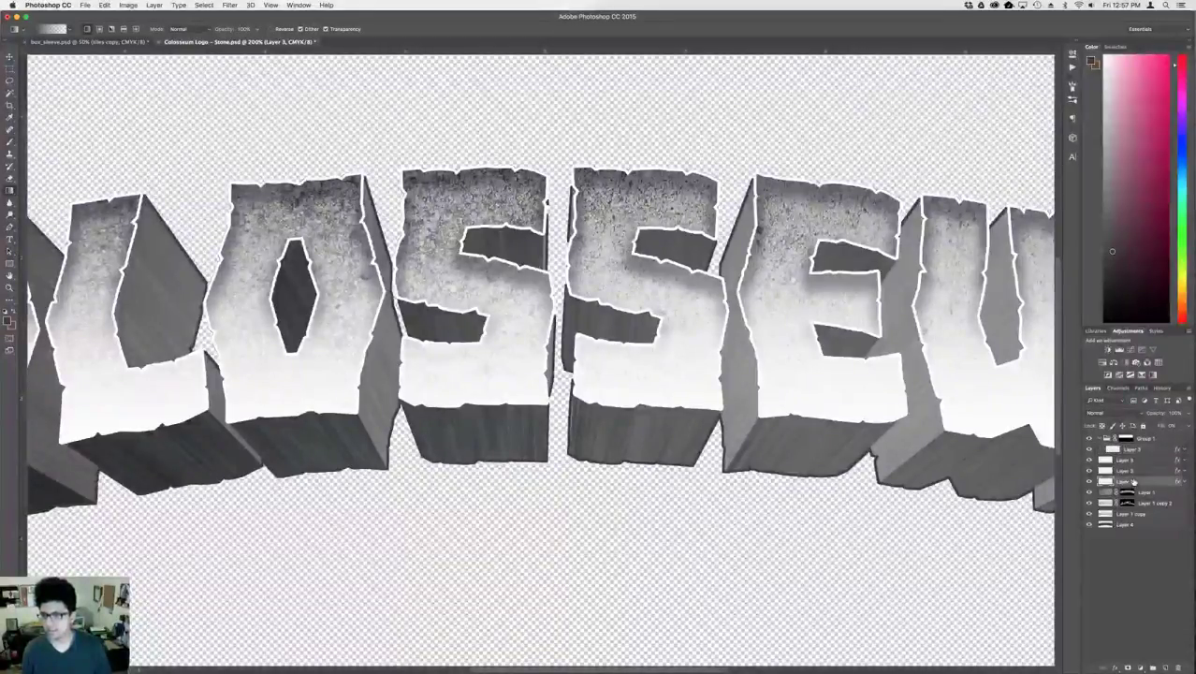
{"action": "double_click", "coordinate": [1146, 482]}
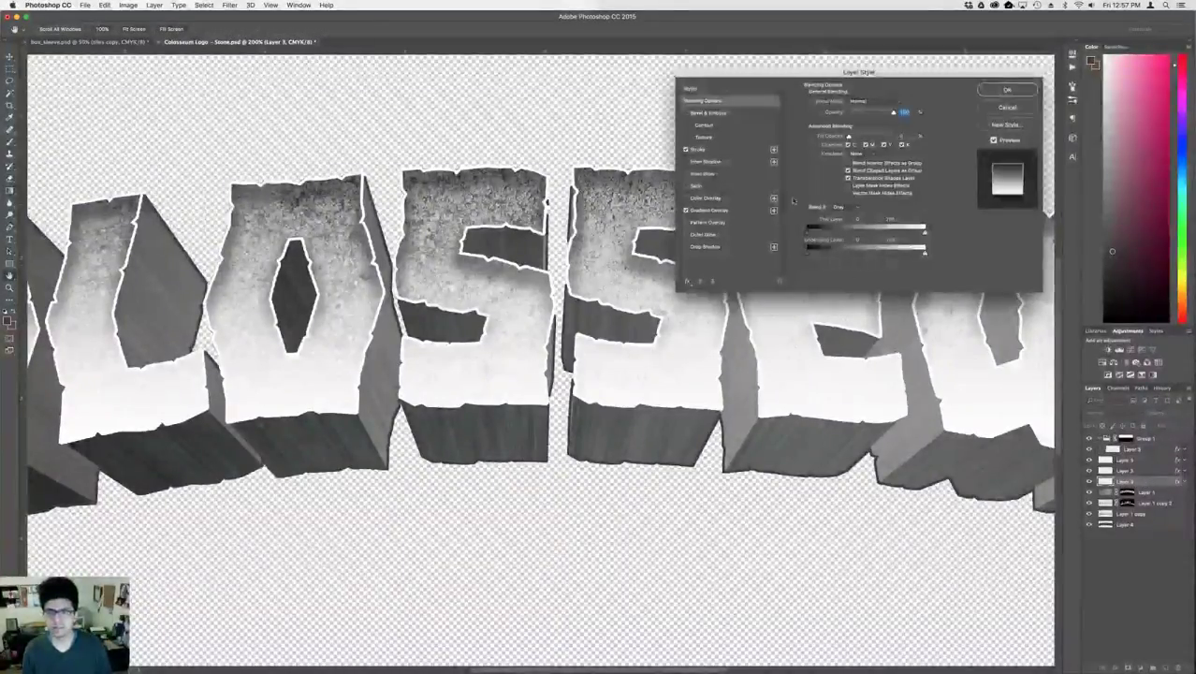
{"action": "left_click", "coordinate": [716, 150]}
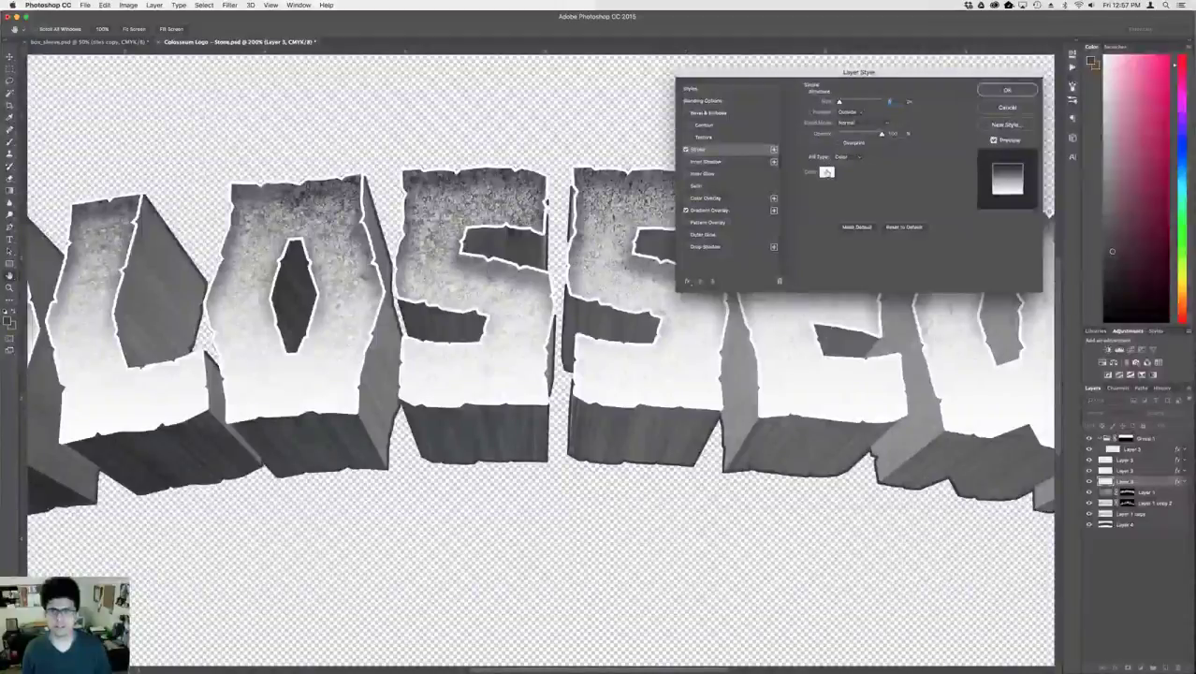
{"action": "left_click", "coordinate": [826, 172]}
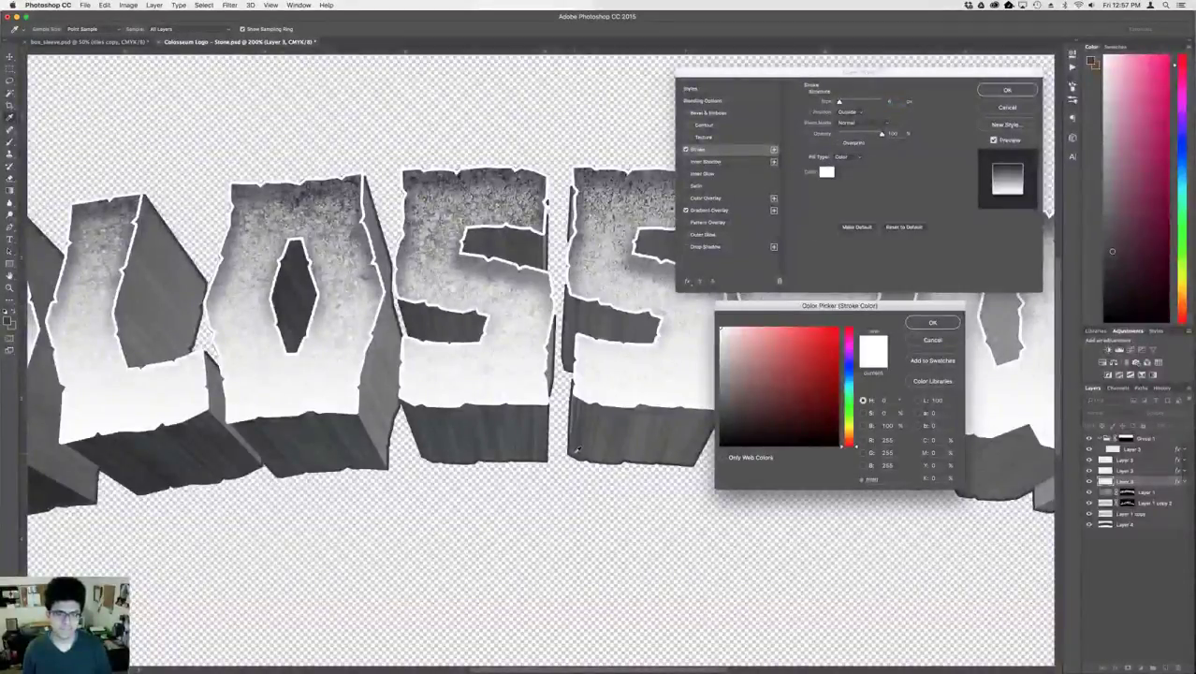
{"action": "left_click", "coordinate": [578, 452]}
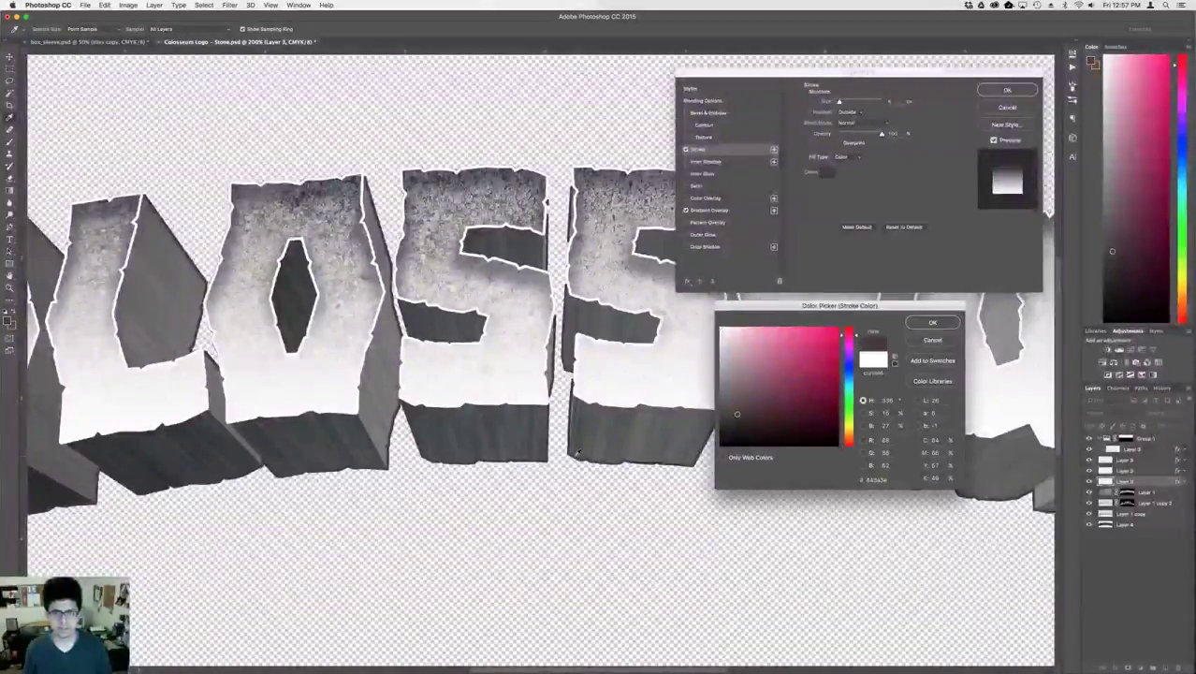
{"action": "key", "text": "Return"}
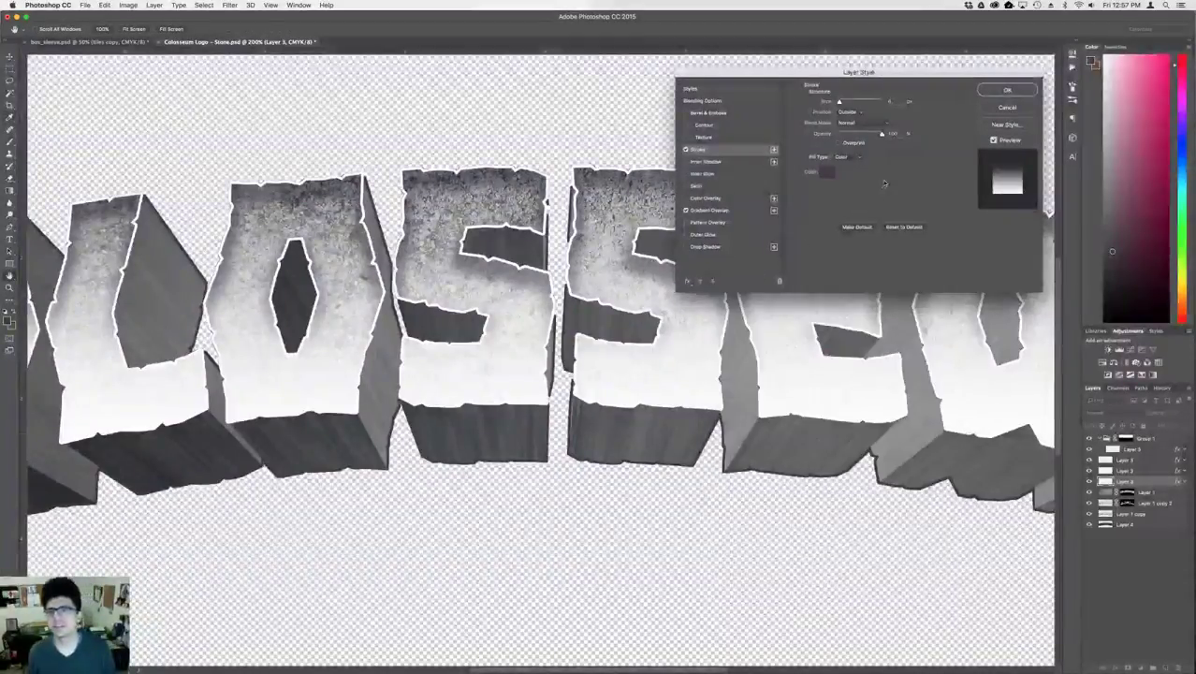
{"action": "key", "text": "Return"}
- Turn off the white stroke effect on the second Layer 3 from the bottom of the stack
{"action": "double_click", "coordinate": [1143, 470]}
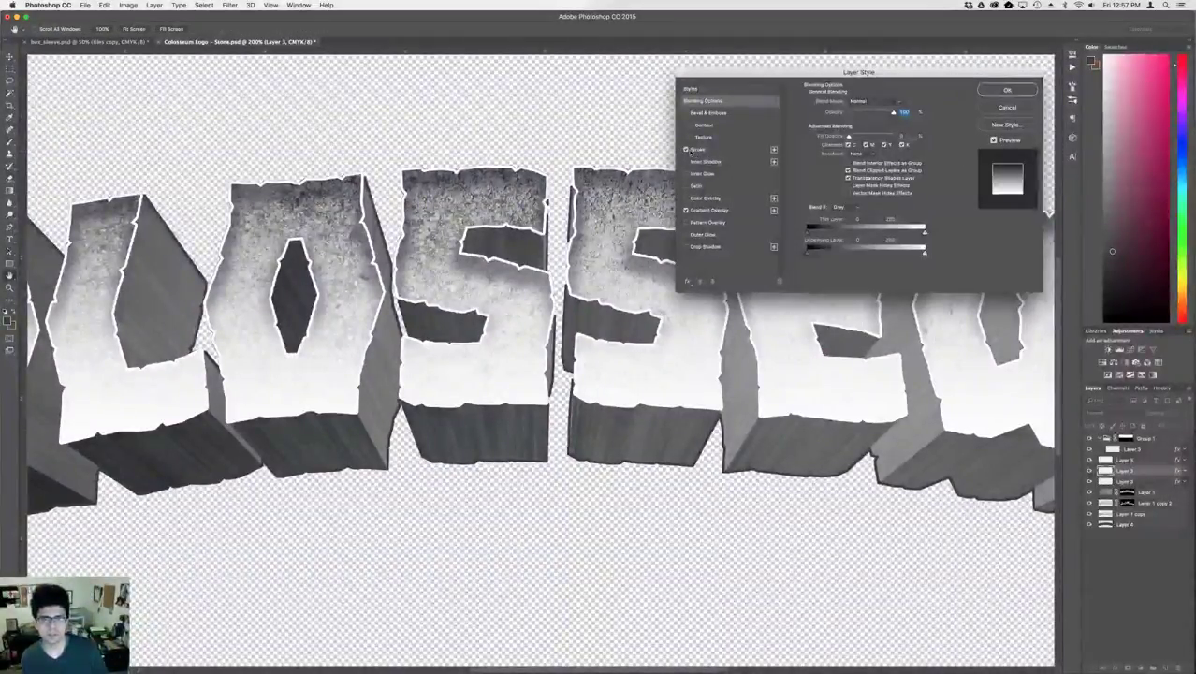
{"action": "left_click", "coordinate": [686, 150]}
{"action": "key", "text": "Return"}
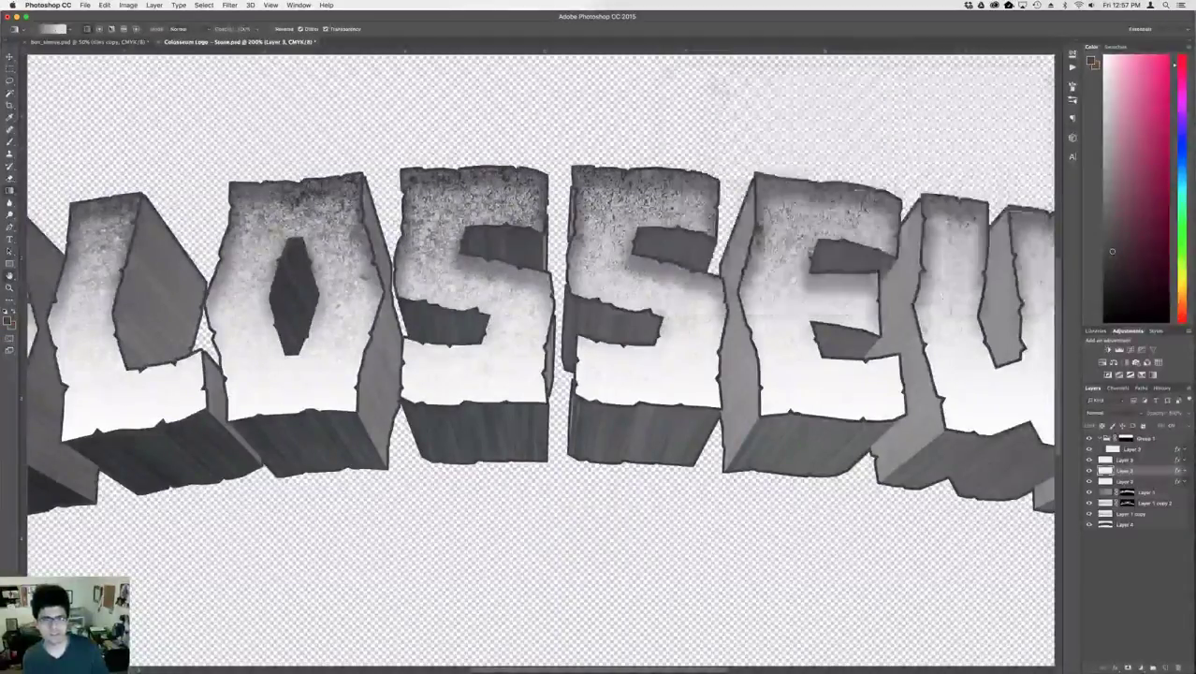
{"action": "key", "text": "super+minus"}
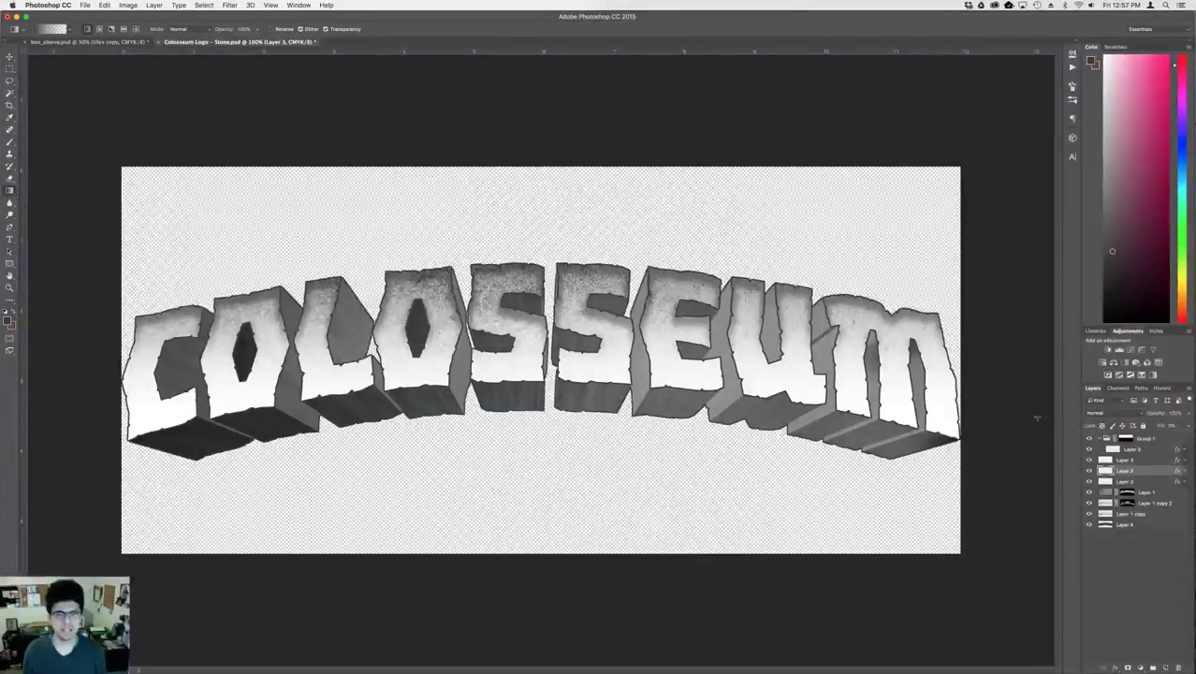
- Turn off the stroke on the lowest Layer 3 and check the style settings of the two Layer 3 copies above it
{"action": "double_click", "coordinate": [1143, 482]}
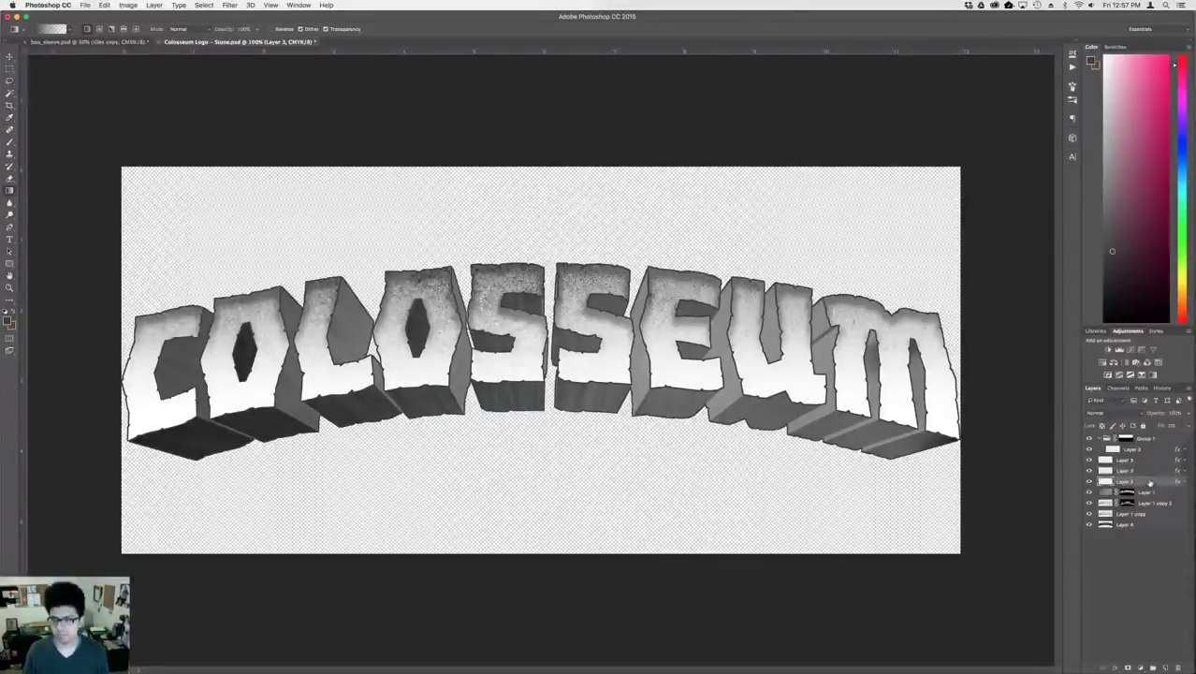
{"action": "left_click", "coordinate": [685, 150]}
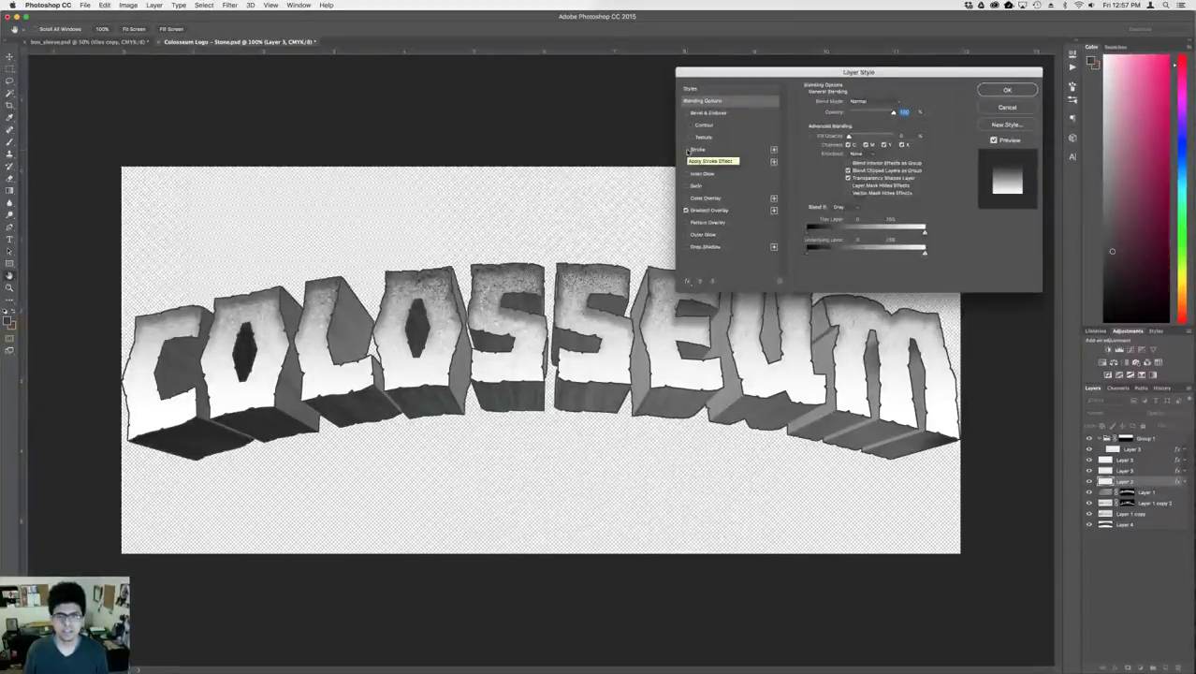
{"action": "key", "text": "Return"}
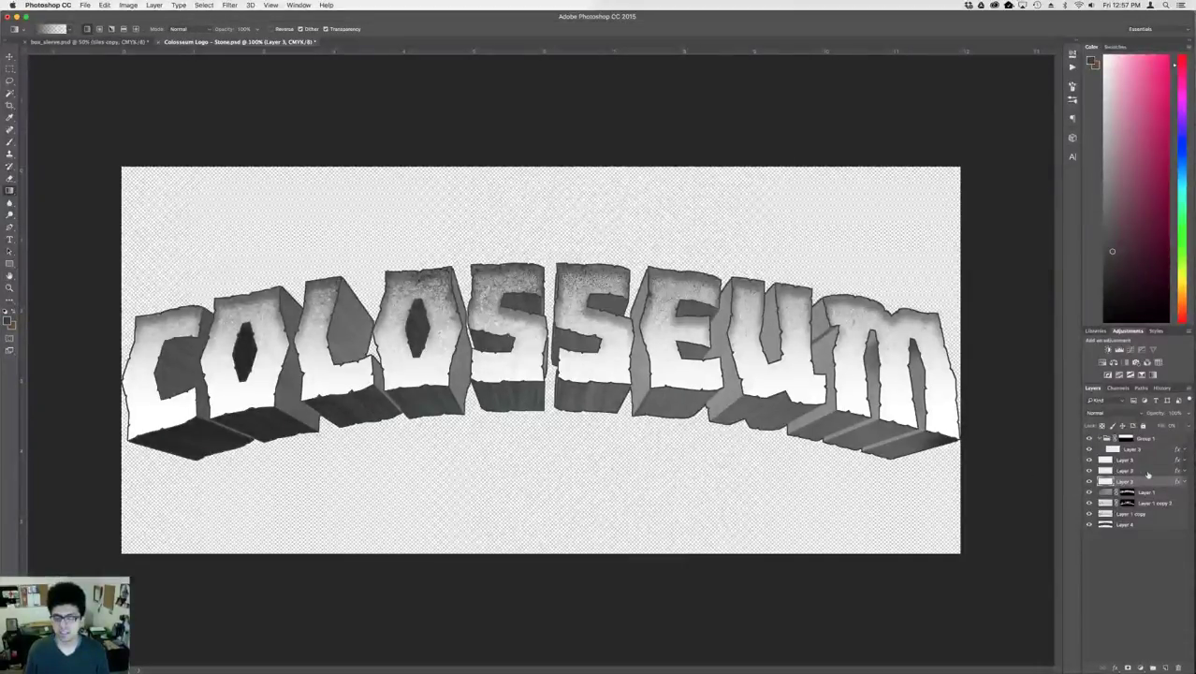
{"action": "double_click", "coordinate": [1144, 471]}
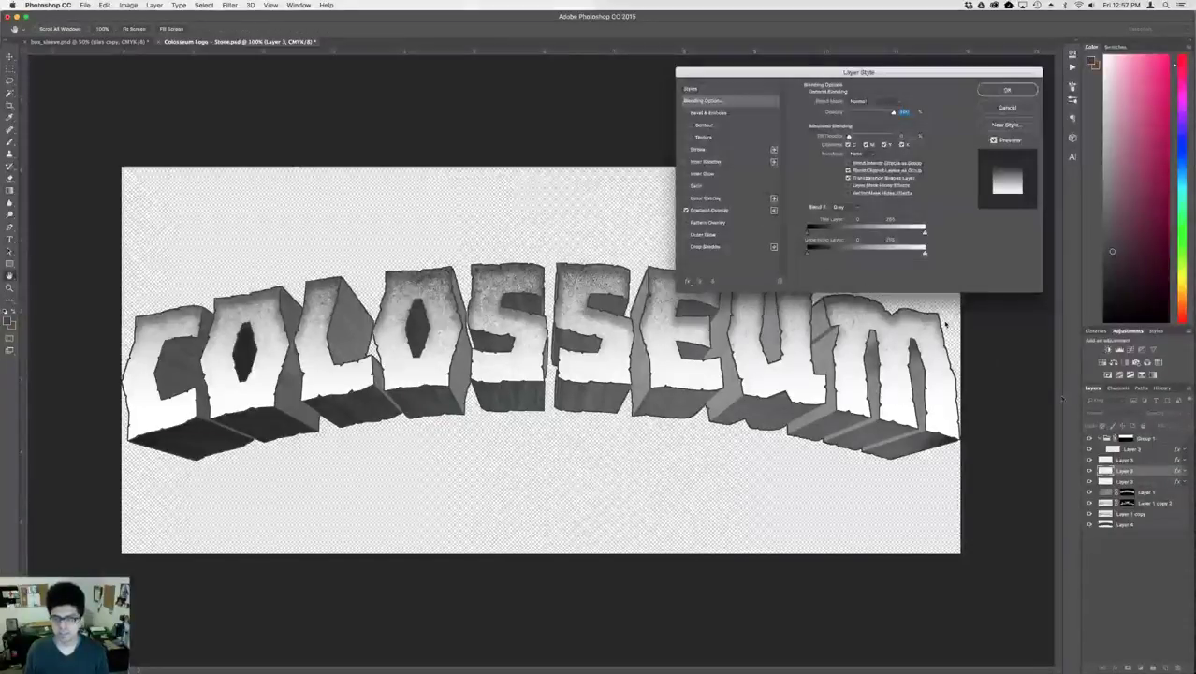
{"action": "key", "text": "Return"}
{"action": "double_click", "coordinate": [1127, 461]}
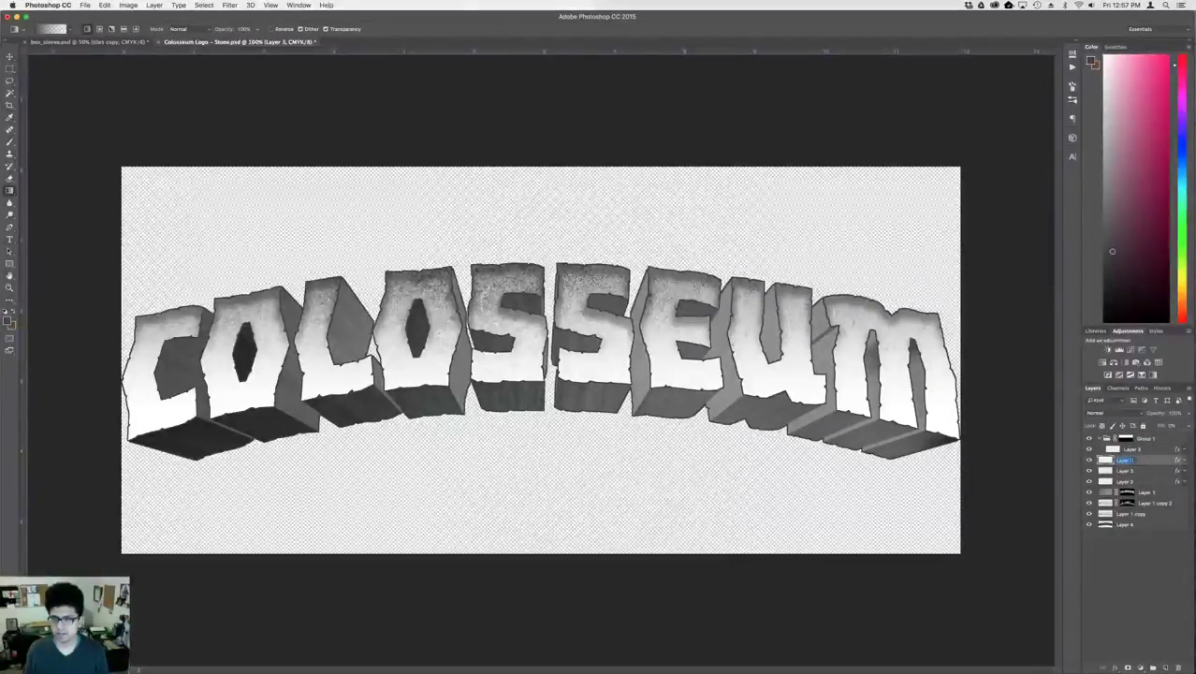
{"action": "double_click", "coordinate": [1143, 463]}
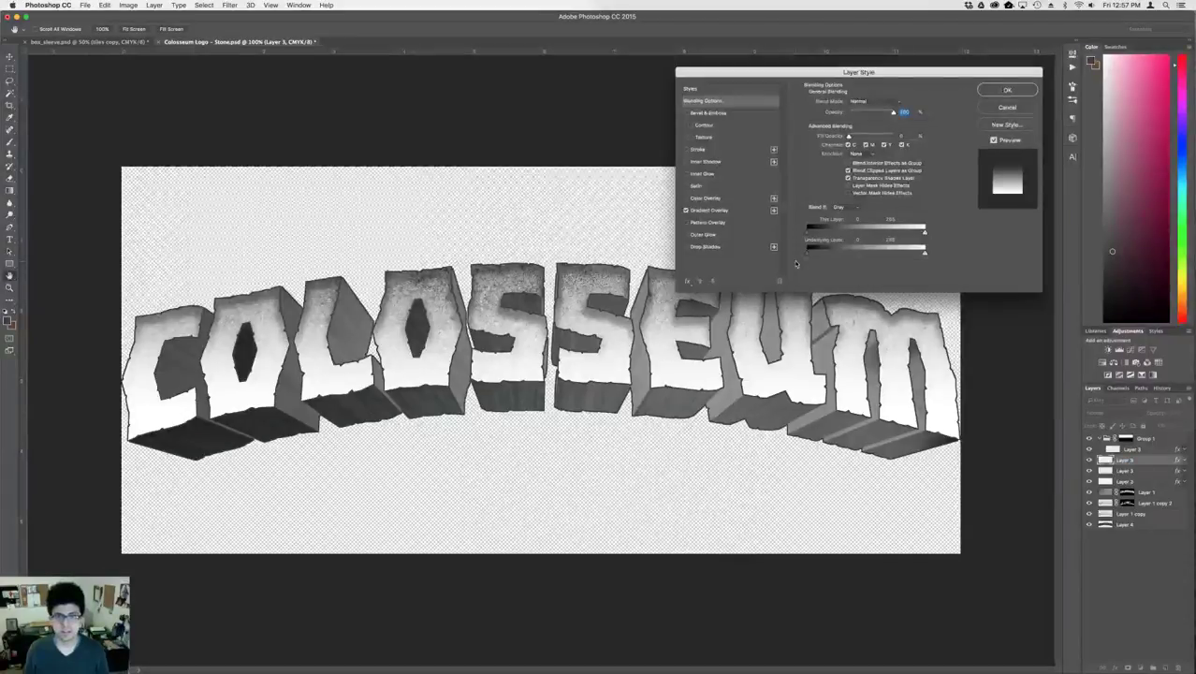
{"action": "key", "text": "Return"}
- Compare the logo with and without Layer 4, and leave that layer hidden
{"action": "left_click", "coordinate": [1088, 525]}
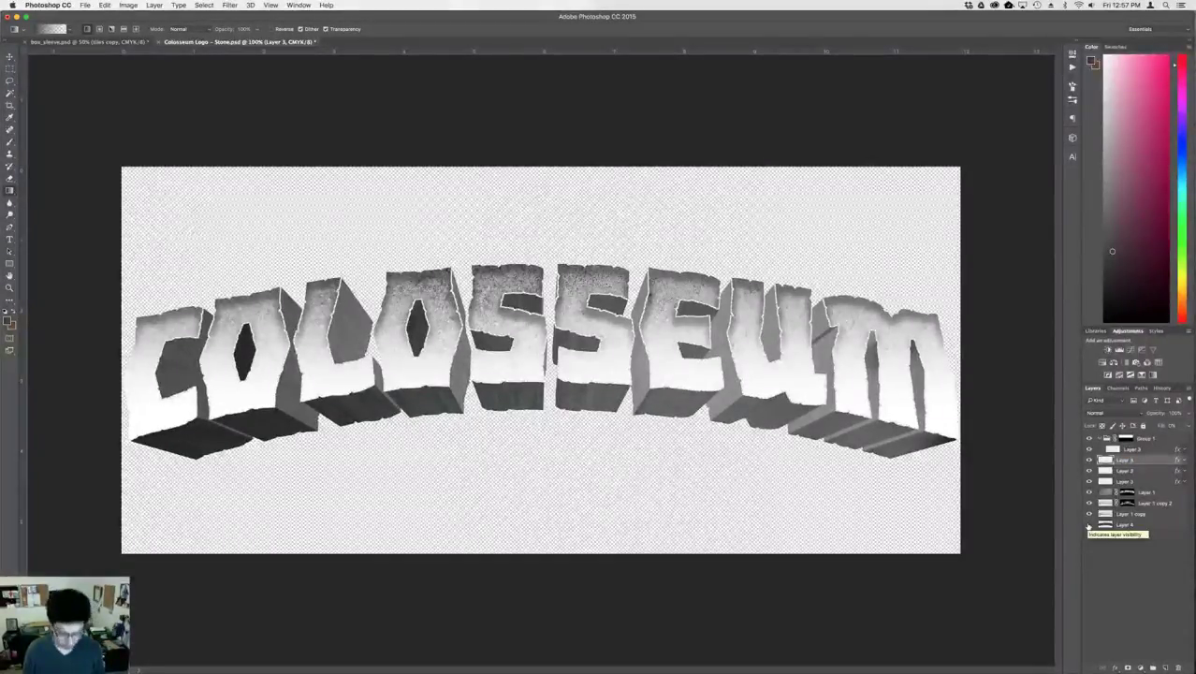
{"action": "left_click", "coordinate": [1089, 524]}
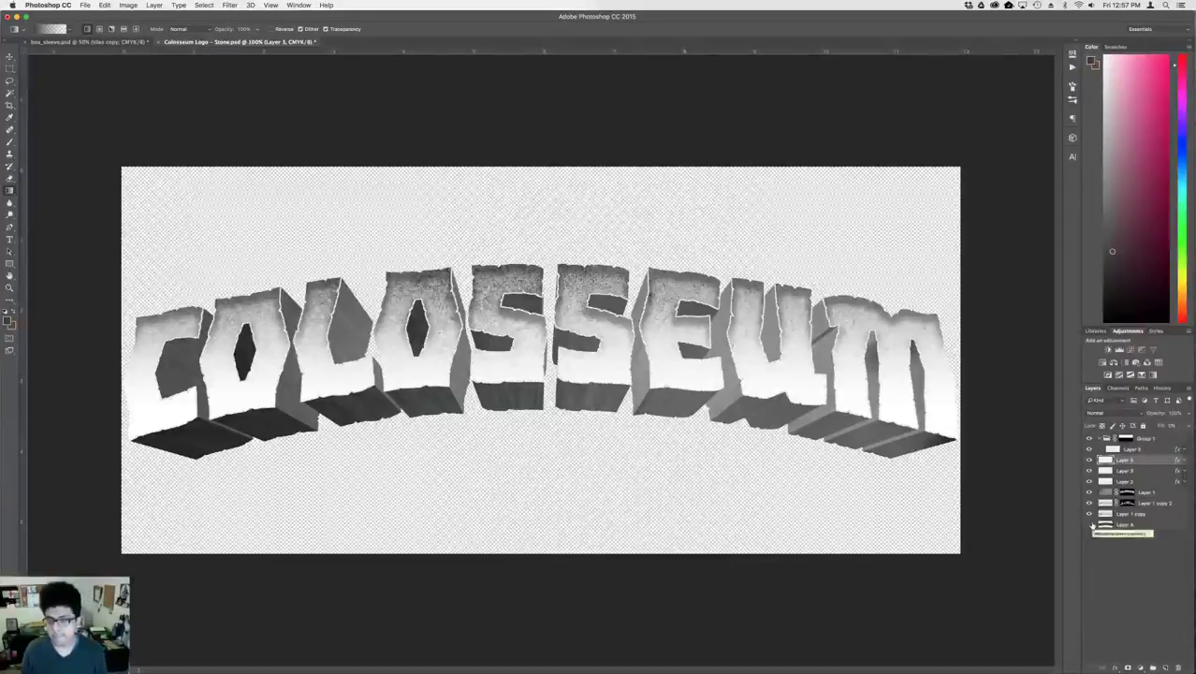
{"action": "left_click", "coordinate": [1088, 525]}
{"action": "left_click", "coordinate": [1089, 525]}
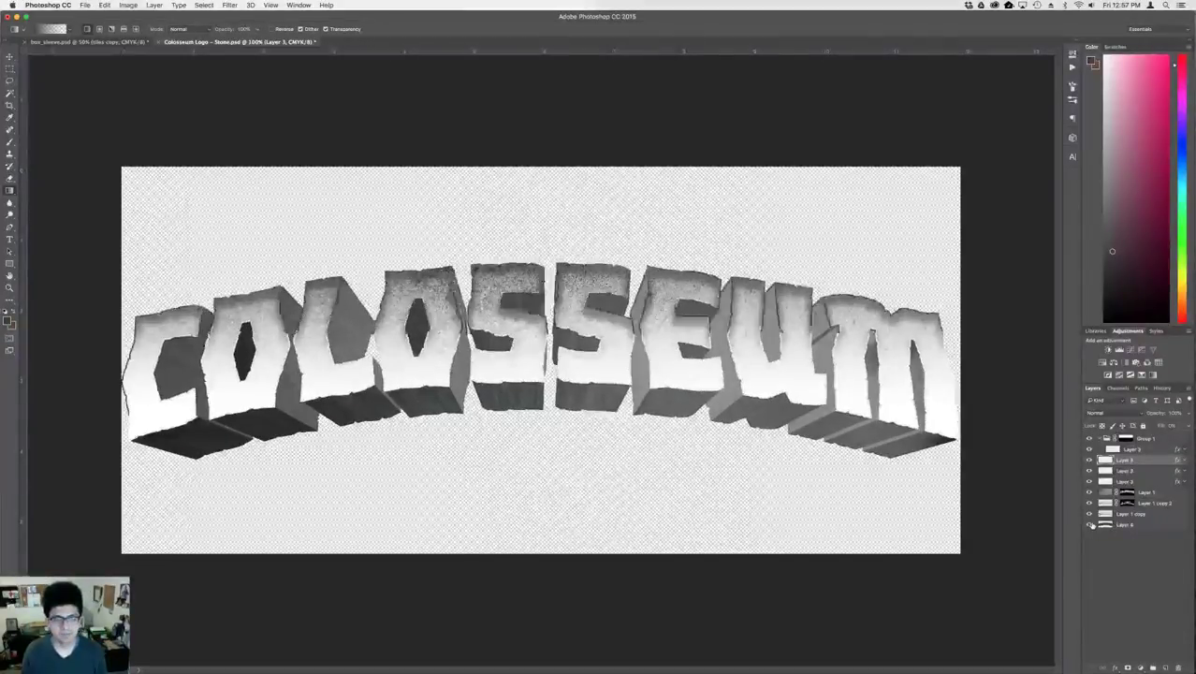
{"action": "left_click", "coordinate": [1089, 525]}
{"action": "left_click", "coordinate": [1089, 525]}
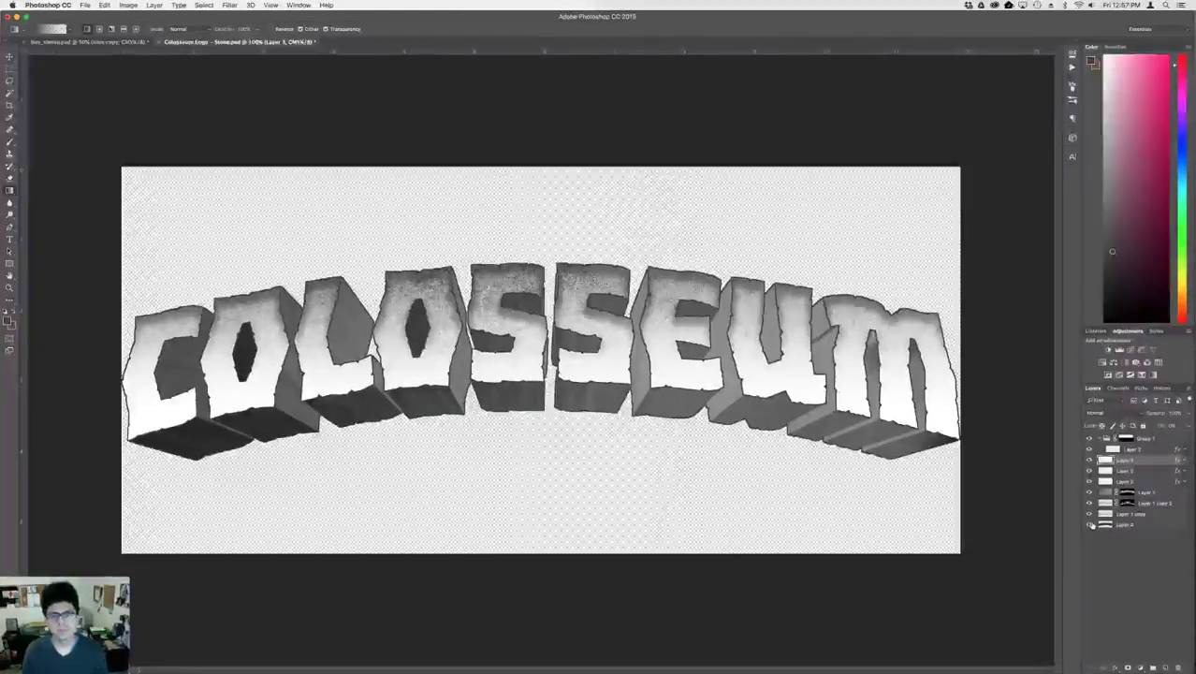
{"action": "left_click", "coordinate": [1089, 525]}
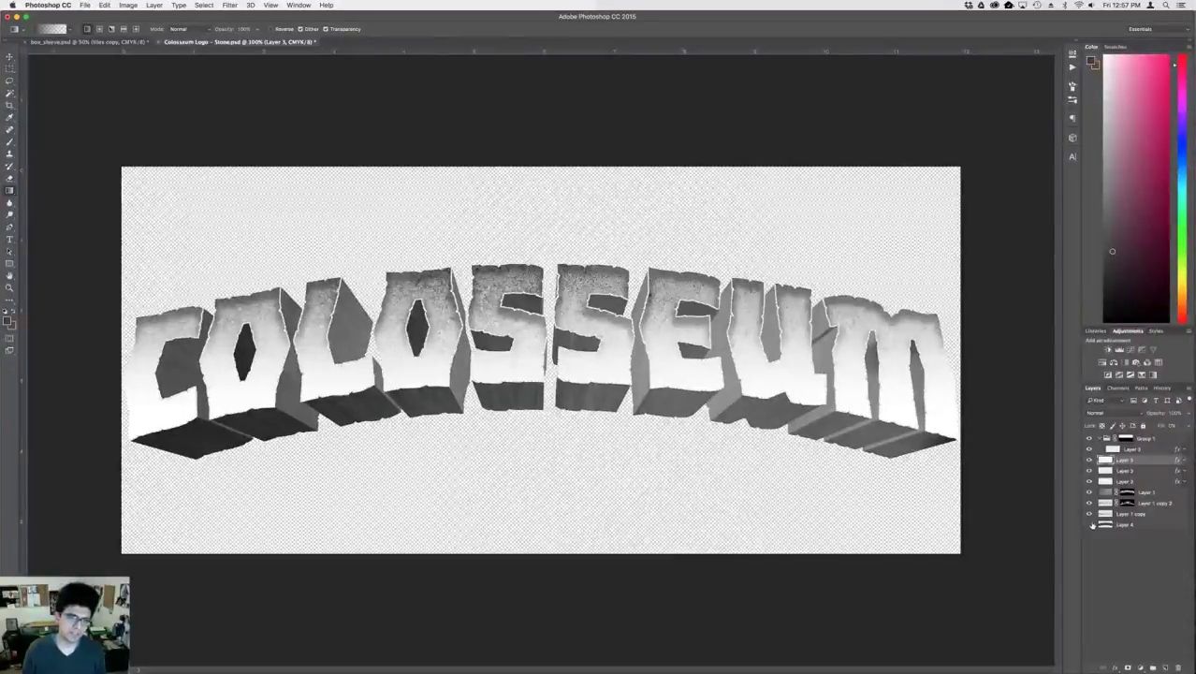
- Save the logo without layers as a TIFF copy, replacing Colosseum Logo - Stone.tif, with LZW compression and Save Transparency on
{"action": "key", "text": "shift+super+s"}
{"action": "left_click", "coordinate": [628, 566]}
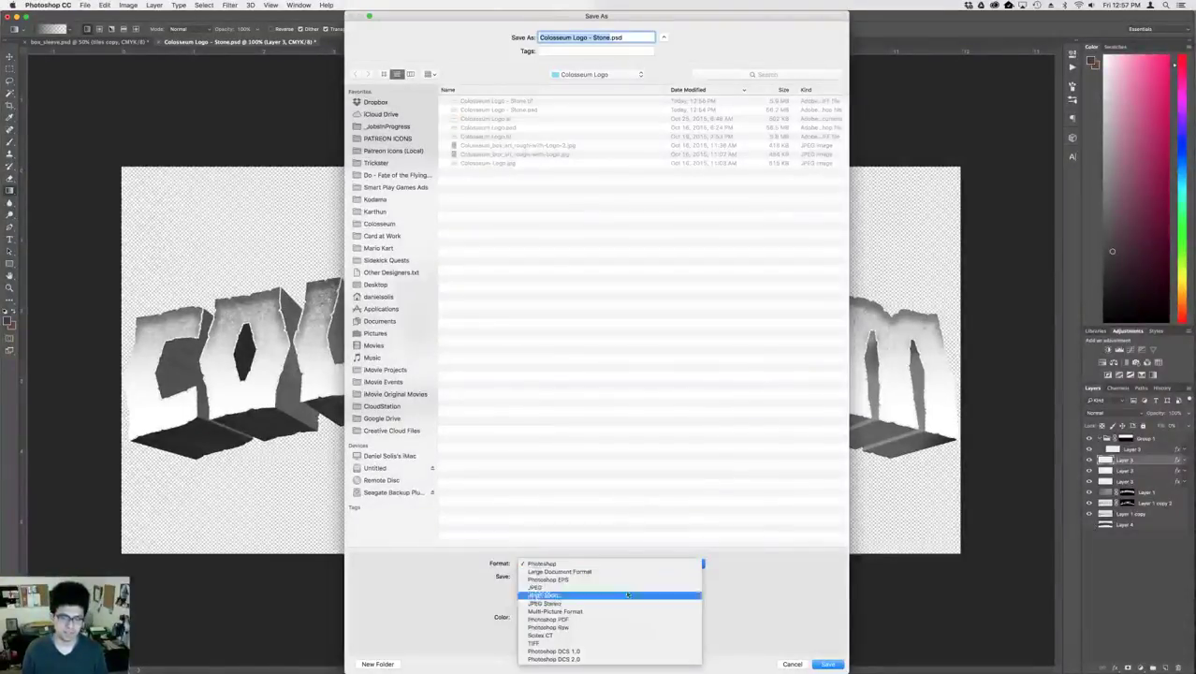
{"action": "left_click", "coordinate": [552, 643]}
{"action": "left_click", "coordinate": [541, 605]}
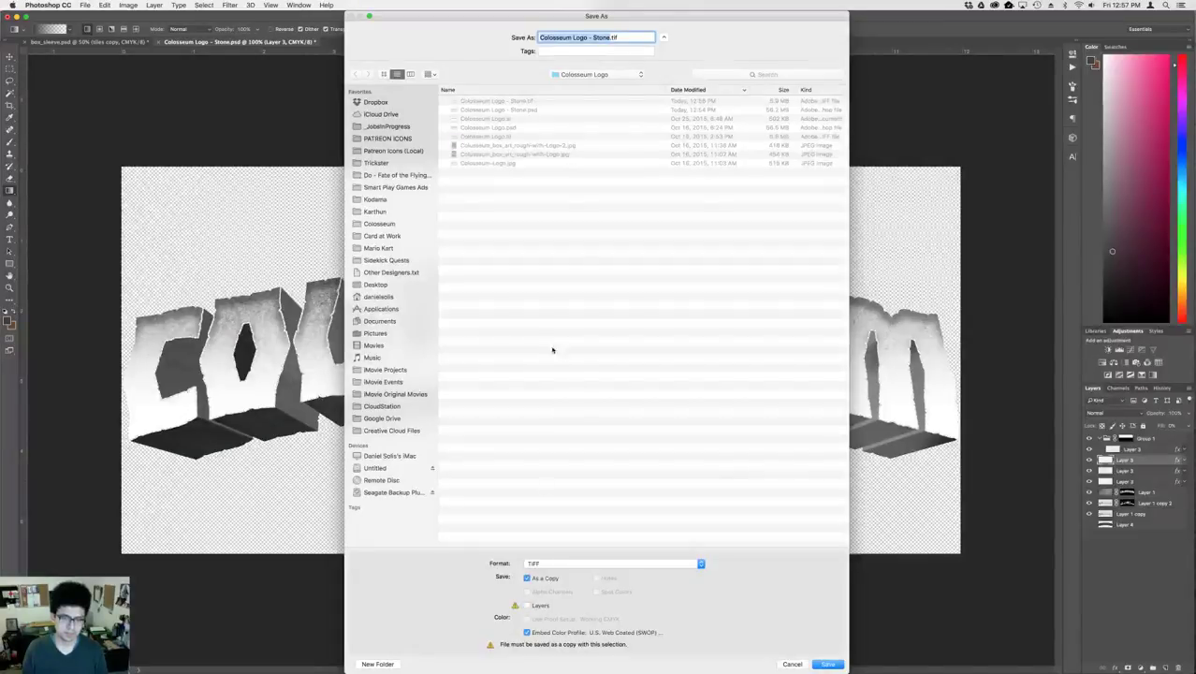
{"action": "key", "text": "Return"}
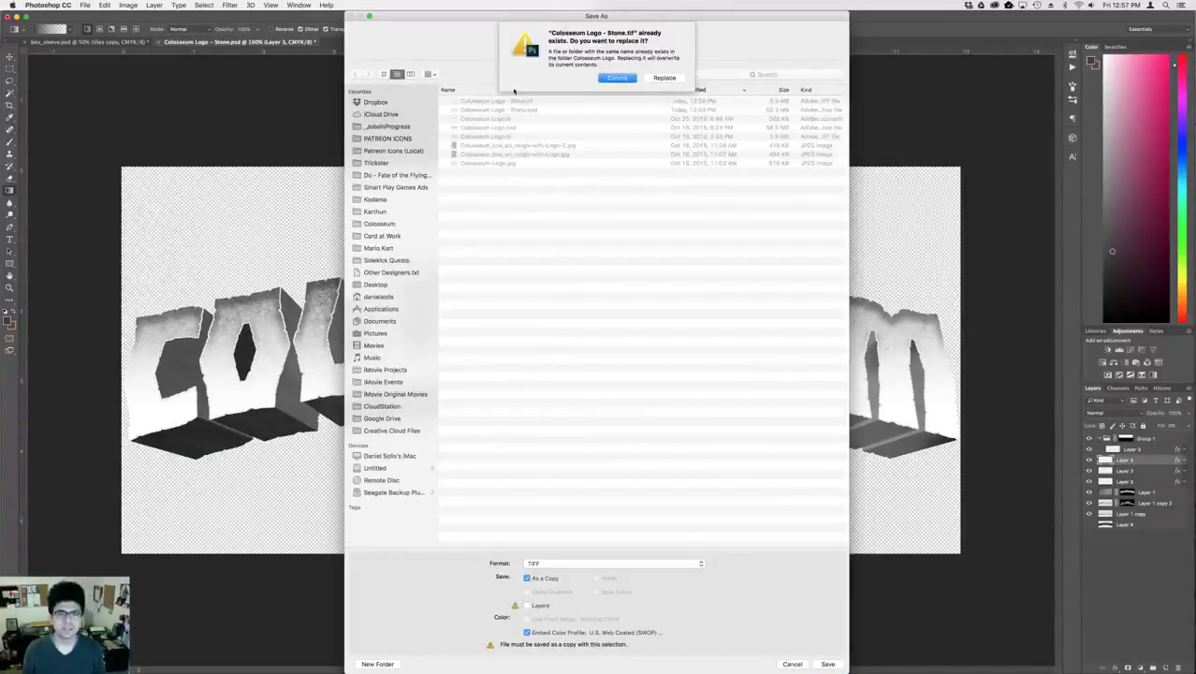
{"action": "left_click", "coordinate": [649, 81]}
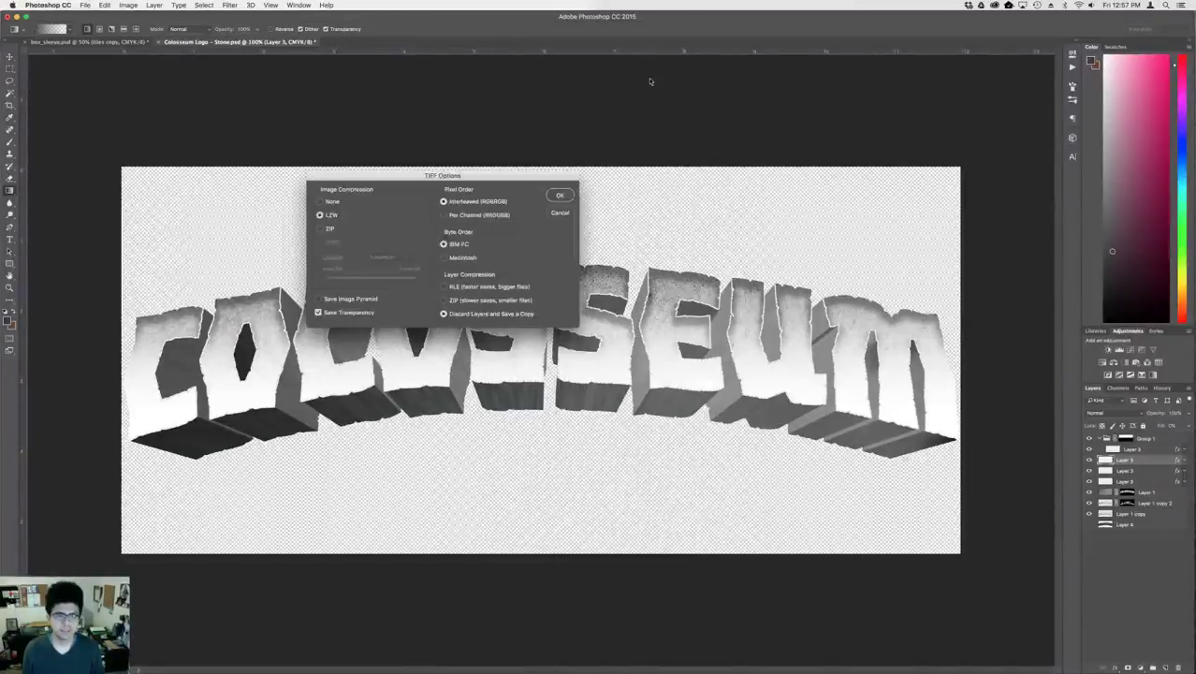
{"action": "key", "text": "Return"}
- Switch to InDesign, update the link to Colosseum Logo - Stone.tif, and deselect the logo
{"action": "key", "text": "super+Tab"}
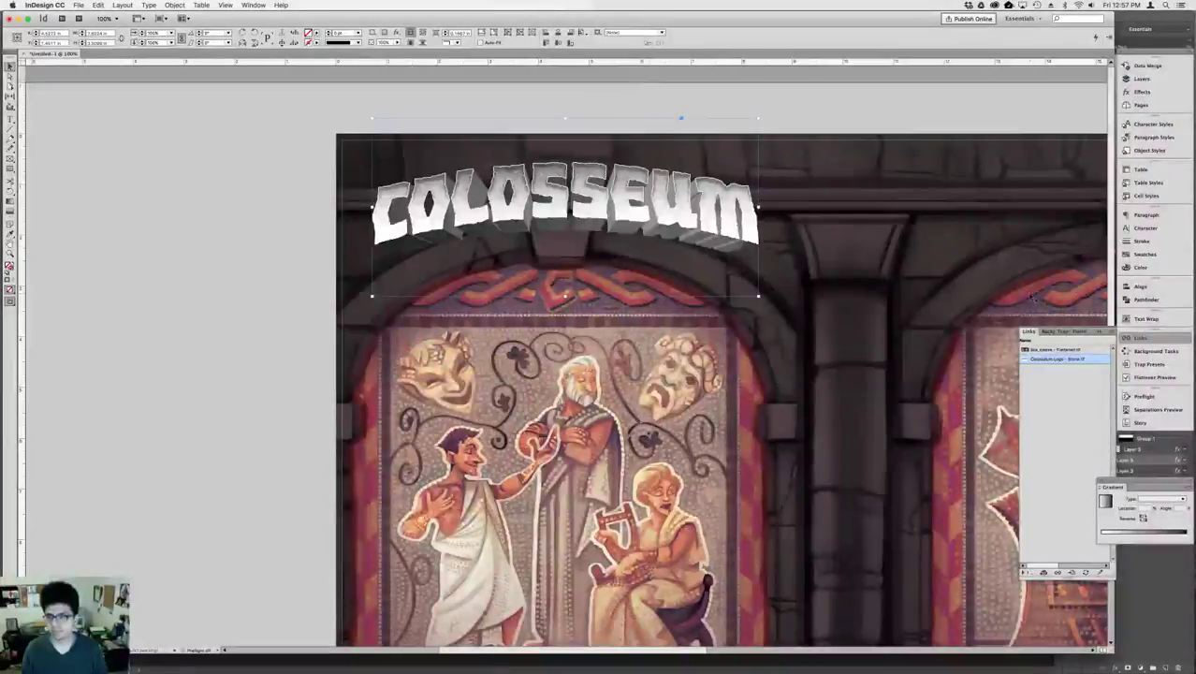
{"action": "left_click", "coordinate": [1112, 333]}
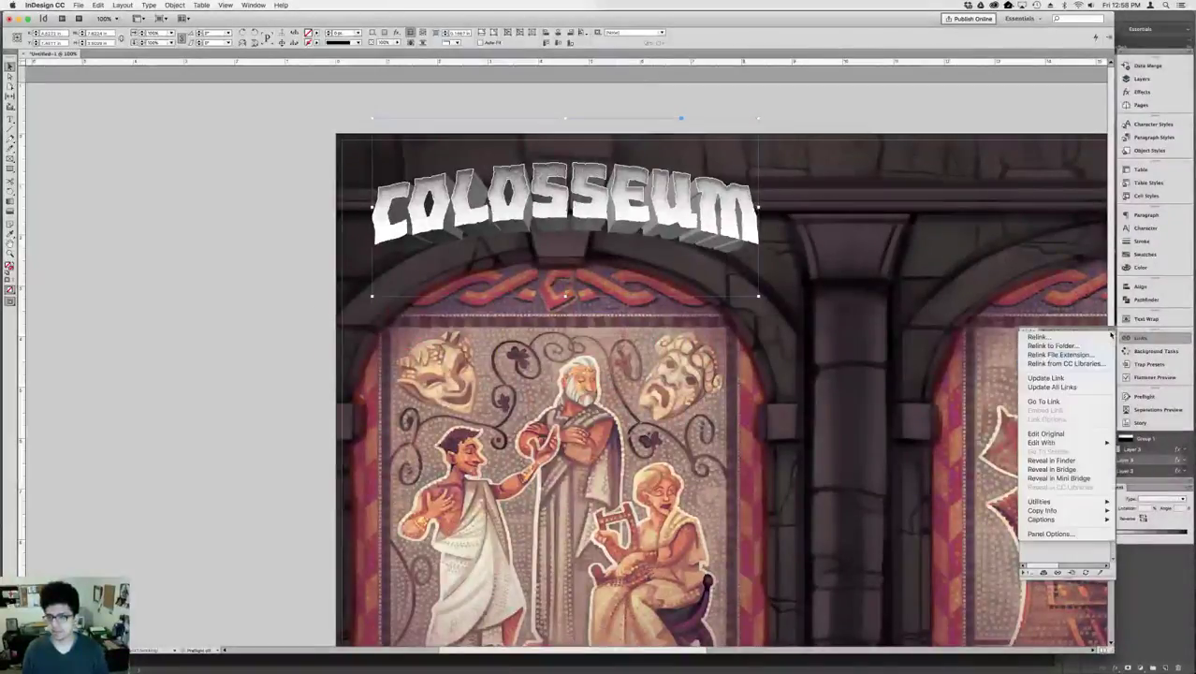
{"action": "left_click", "coordinate": [1081, 379]}
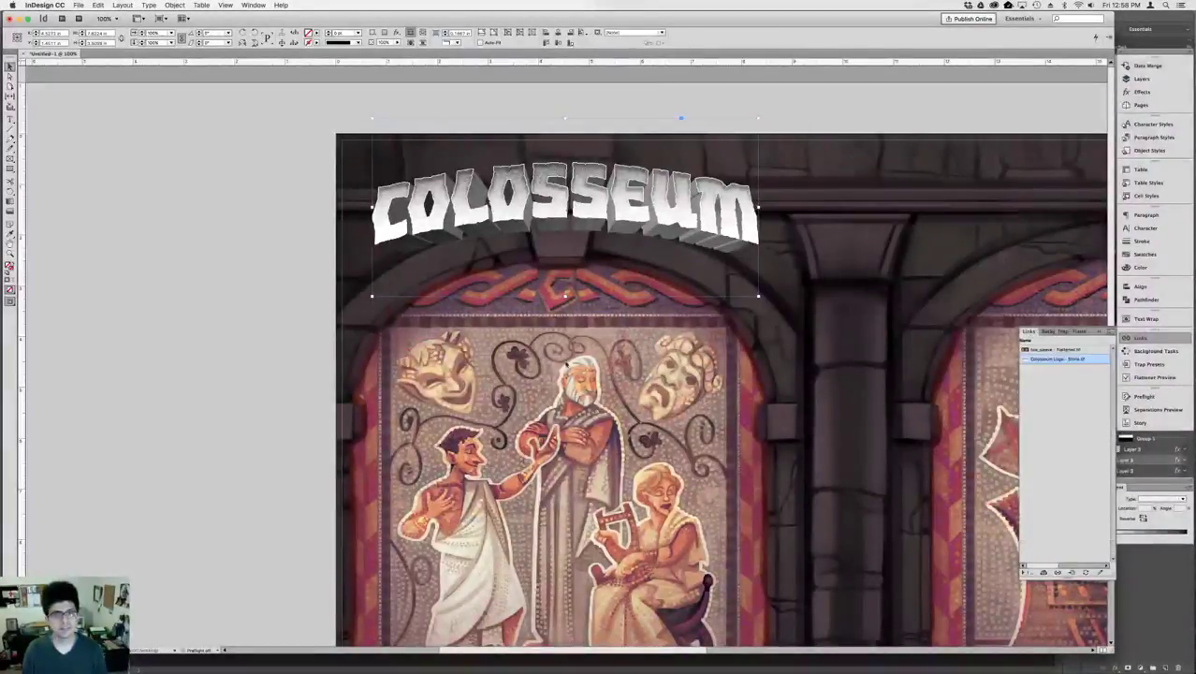
{"action": "left_click", "coordinate": [221, 325]}
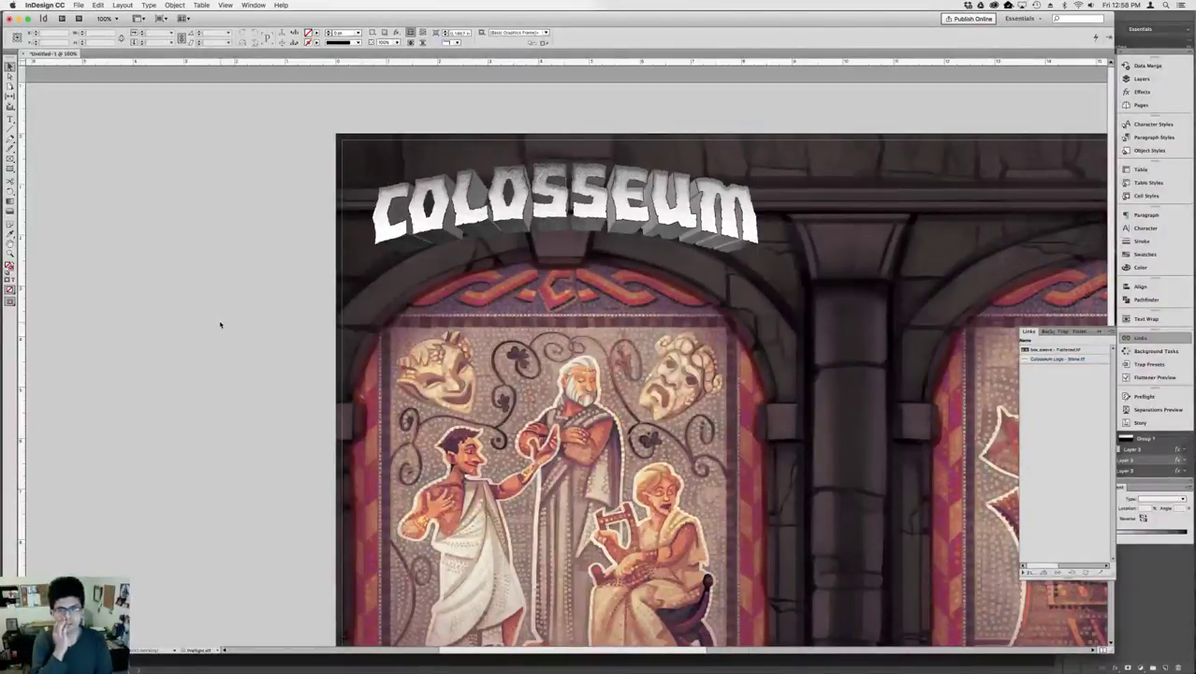
- Examine the outlines and edges of the first letters of the placed logo up close against the box artwork
{"action": "key", "text": "z"}
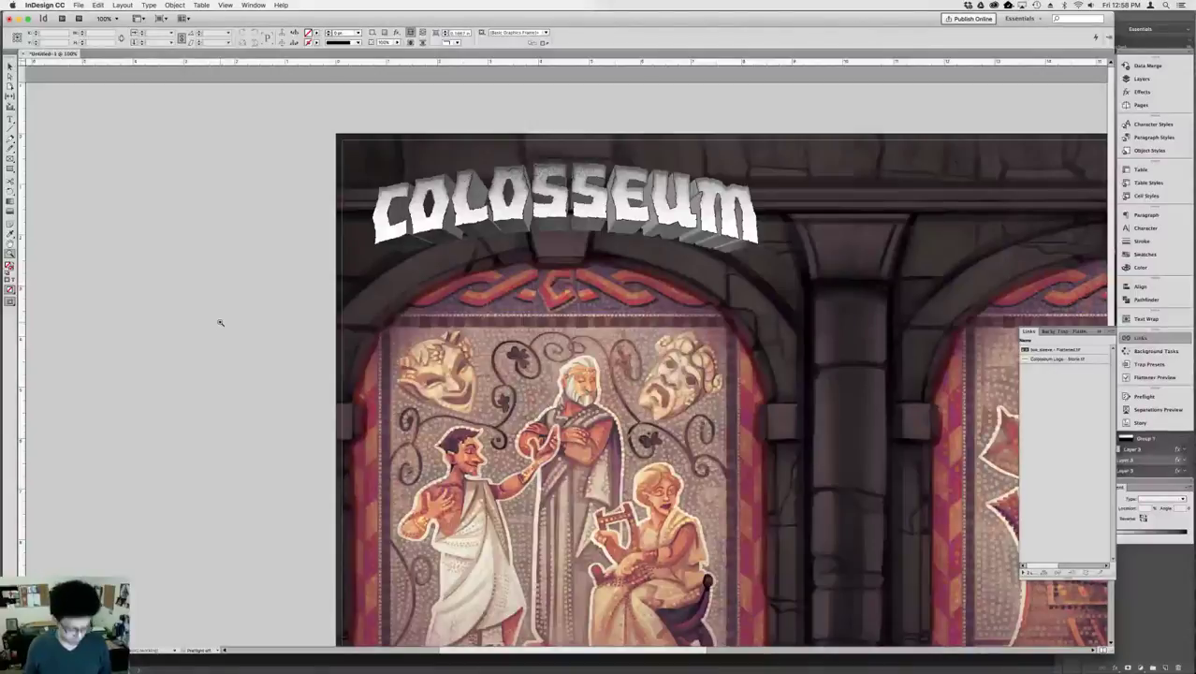
{"action": "left_click_drag", "start_coordinate": [426, 157], "coordinate": [467, 270]}
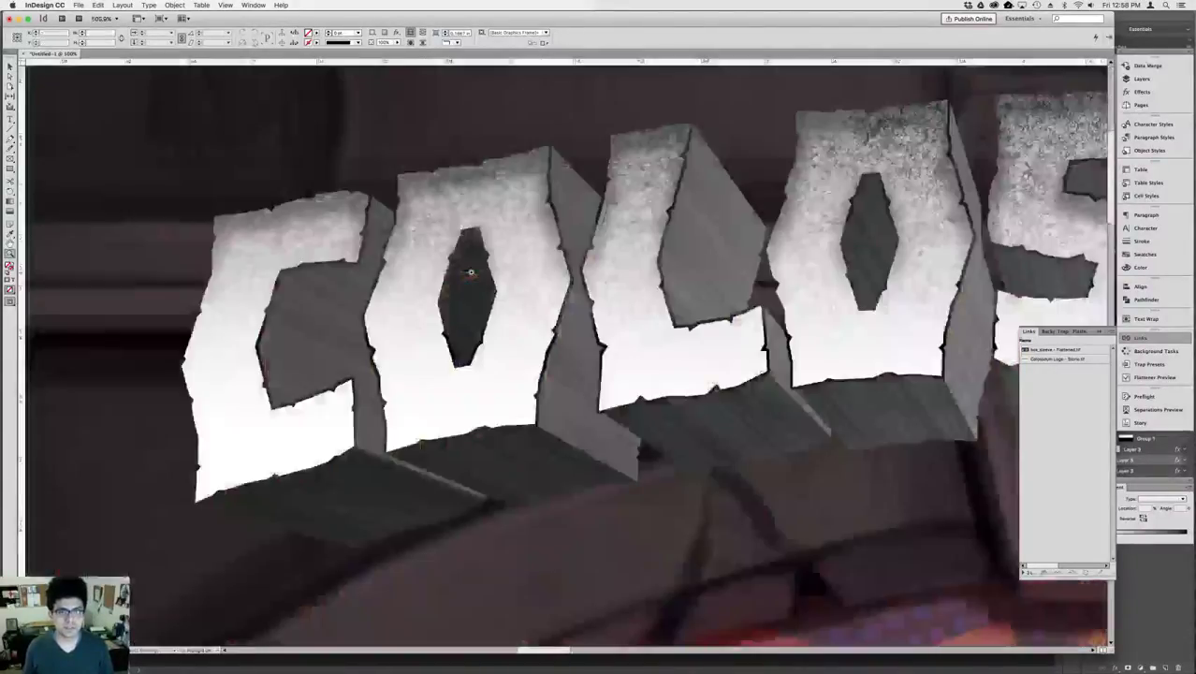
{"action": "key", "text": "v"}
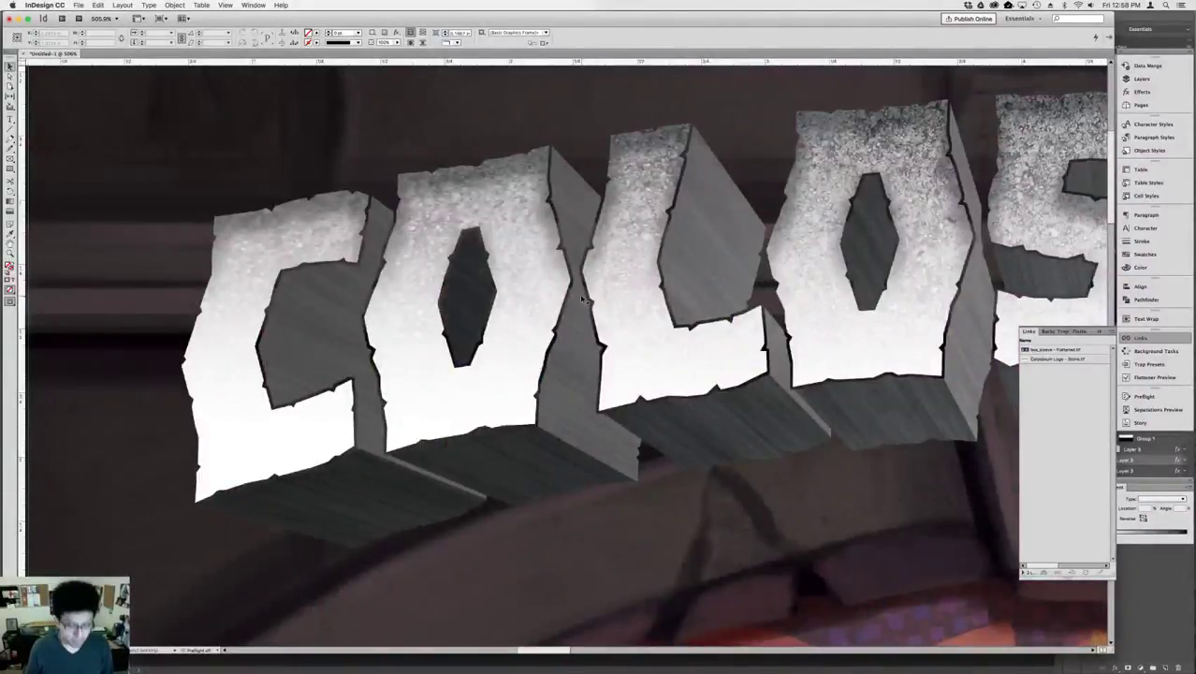
{"action": "left_click", "coordinate": [549, 275]}
{"action": "scroll", "coordinate": [549, 276], "scroll_direction": "down", "scroll_amount": 1}
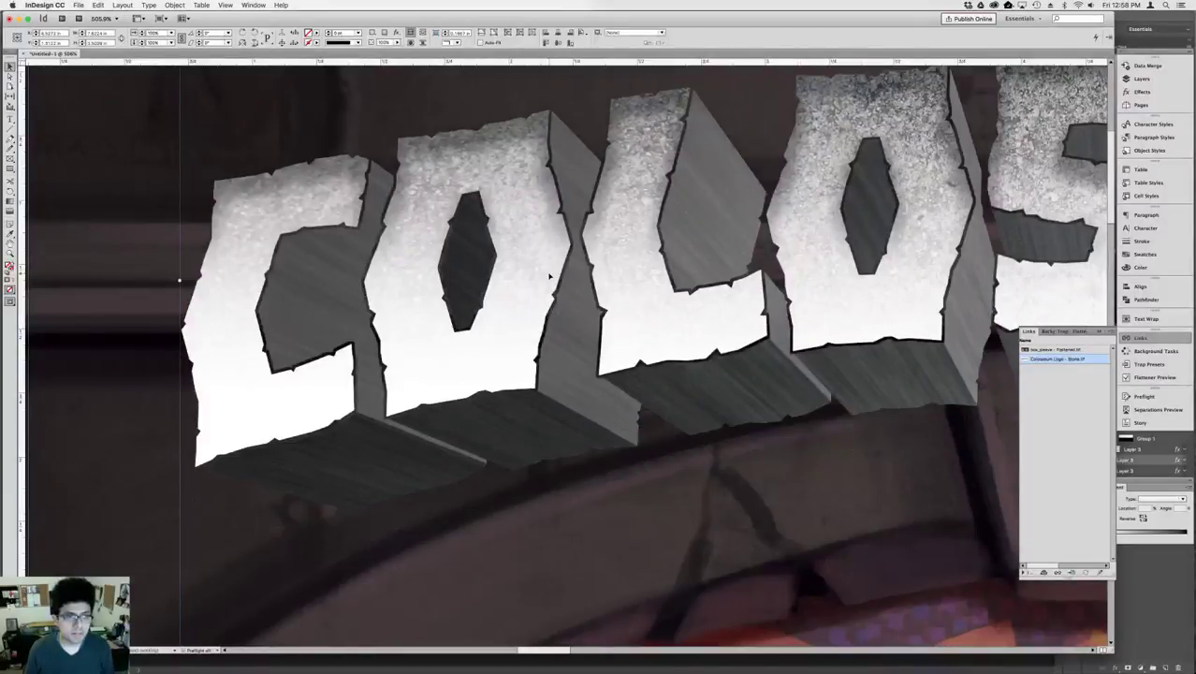
{"action": "scroll", "coordinate": [549, 276], "scroll_direction": "up", "scroll_amount": 1}
{"action": "scroll", "coordinate": [549, 276], "scroll_direction": "down", "scroll_amount": 1}
{"action": "scroll", "coordinate": [549, 276], "scroll_direction": "up", "scroll_amount": 1}
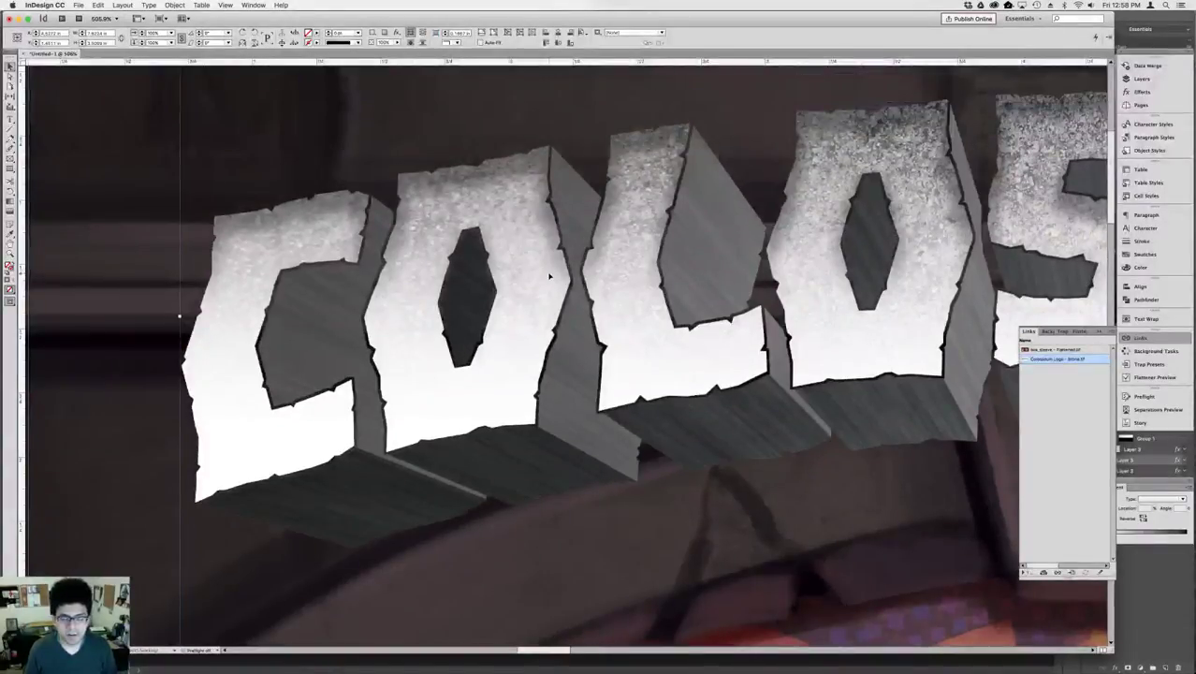
{"action": "left_click_drag", "start_coordinate": [762, 276], "coordinate": [653, 331]}
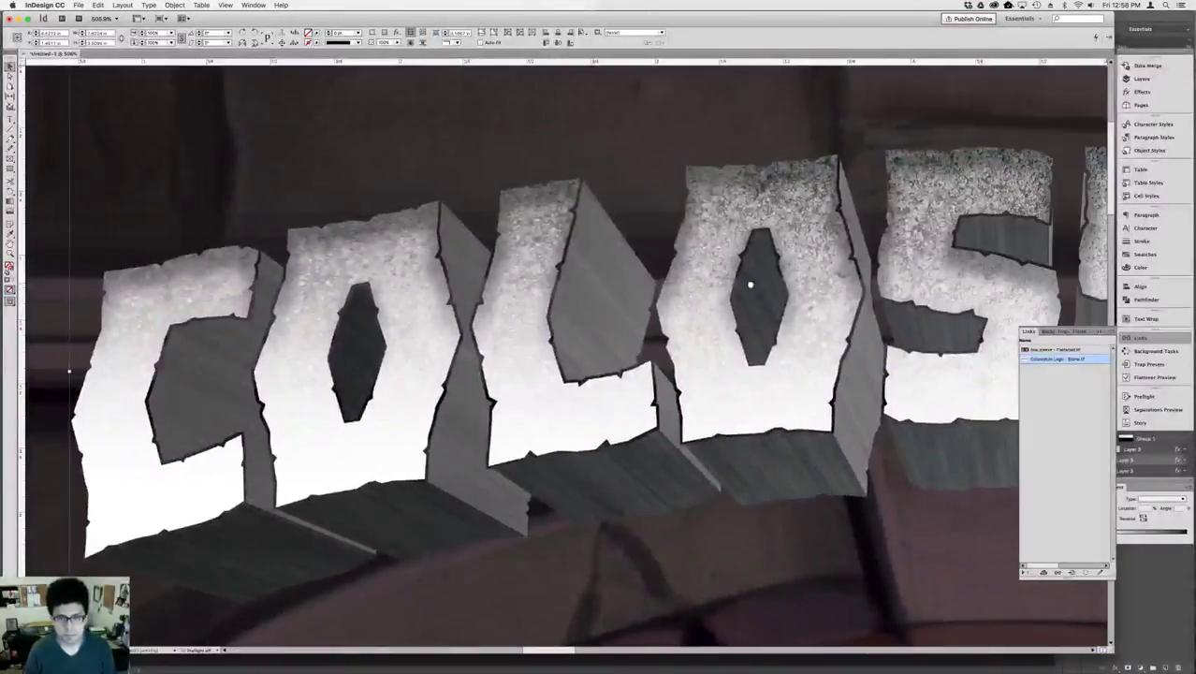
- Examine the edges of the remaining logo letters up close, and the whole logo against the full box sleeve
{"action": "scroll", "coordinate": [750, 283], "scroll_direction": "right", "scroll_amount": 10}
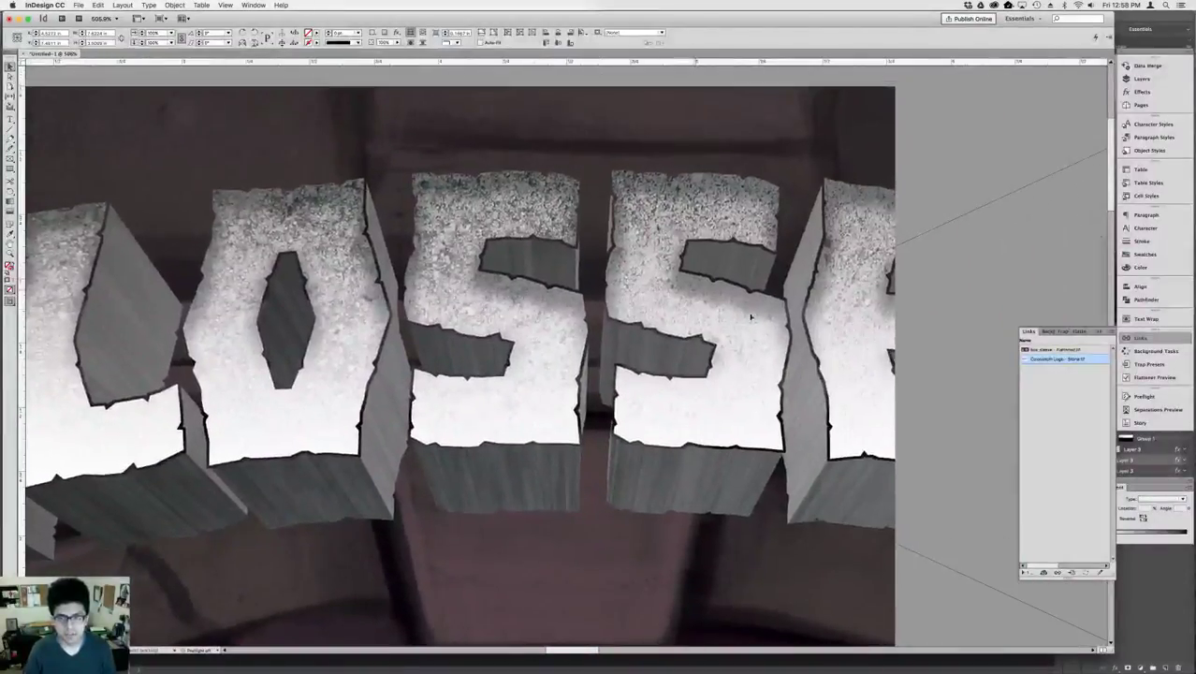
{"action": "scroll", "coordinate": [749, 318], "scroll_direction": "left", "scroll_amount": 3}
{"action": "scroll", "coordinate": [655, 328], "scroll_direction": "right", "scroll_amount": 10}
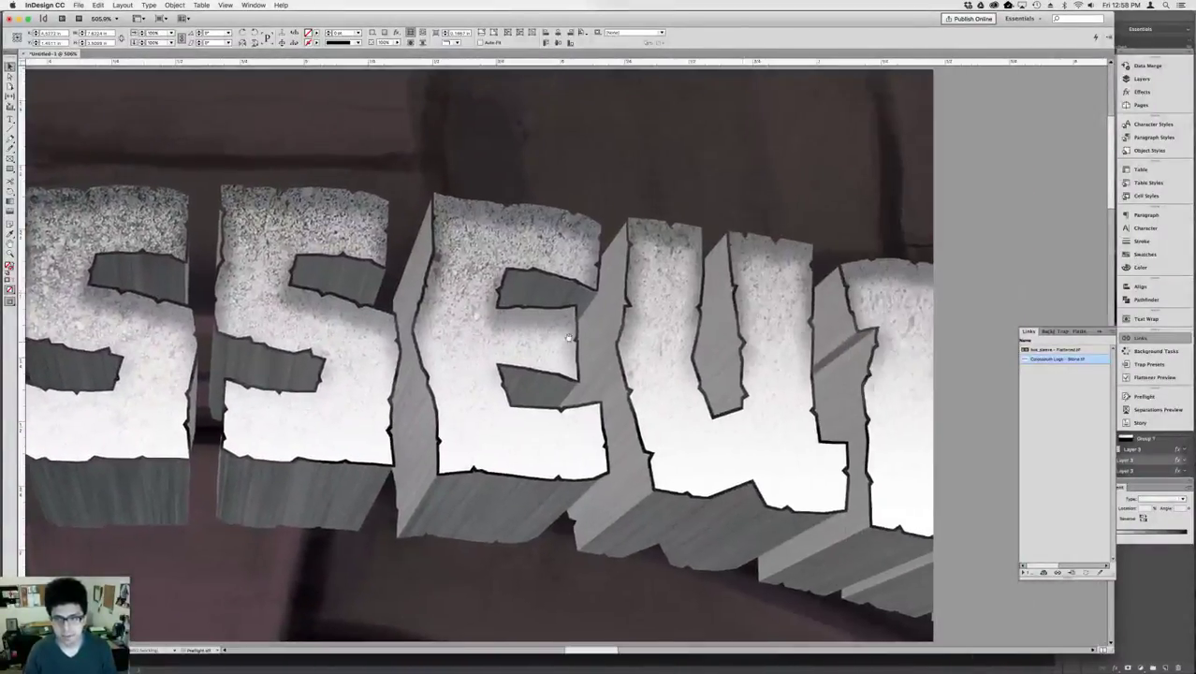
{"action": "scroll", "coordinate": [731, 337], "scroll_direction": "right", "scroll_amount": 5}
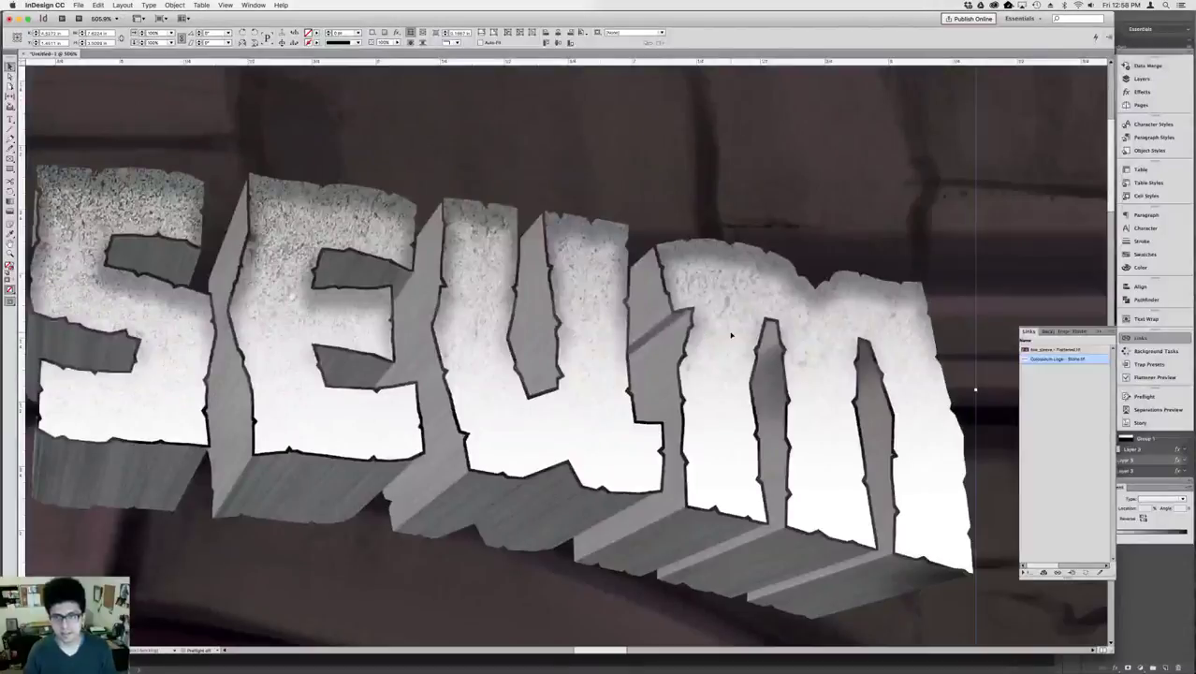
{"action": "scroll", "coordinate": [731, 334], "scroll_direction": "down", "scroll_amount": 2}
{"action": "scroll", "coordinate": [730, 334], "scroll_direction": "up", "scroll_amount": 2}
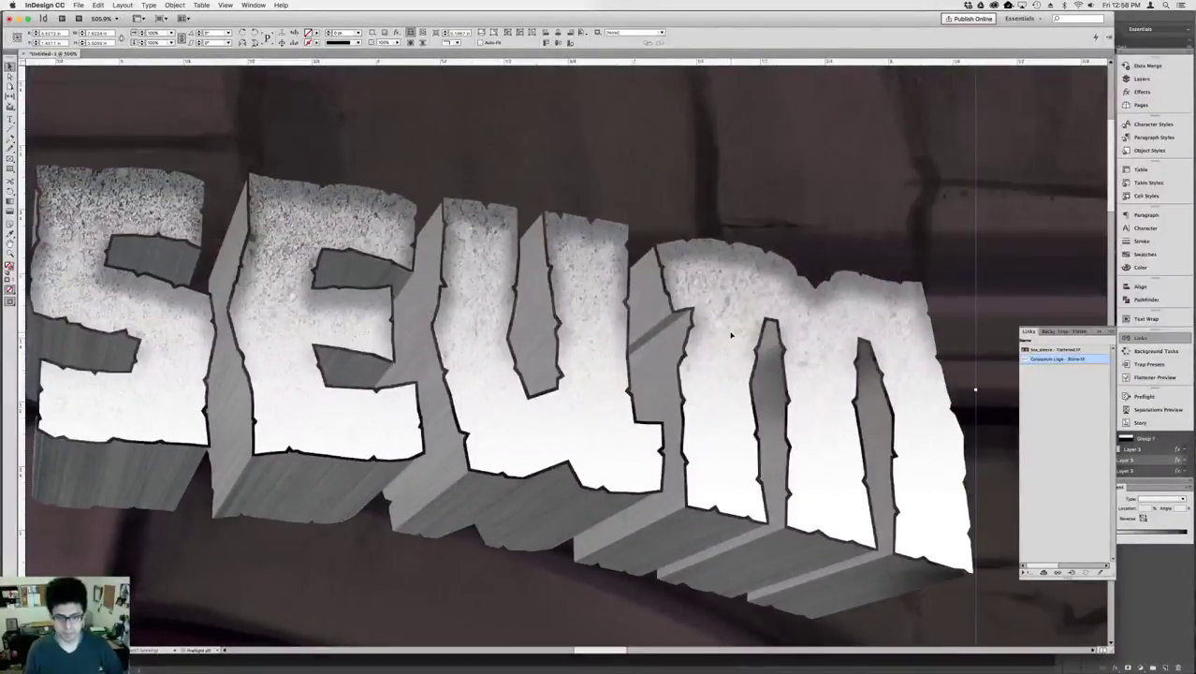
{"action": "key", "text": "super+minus"}
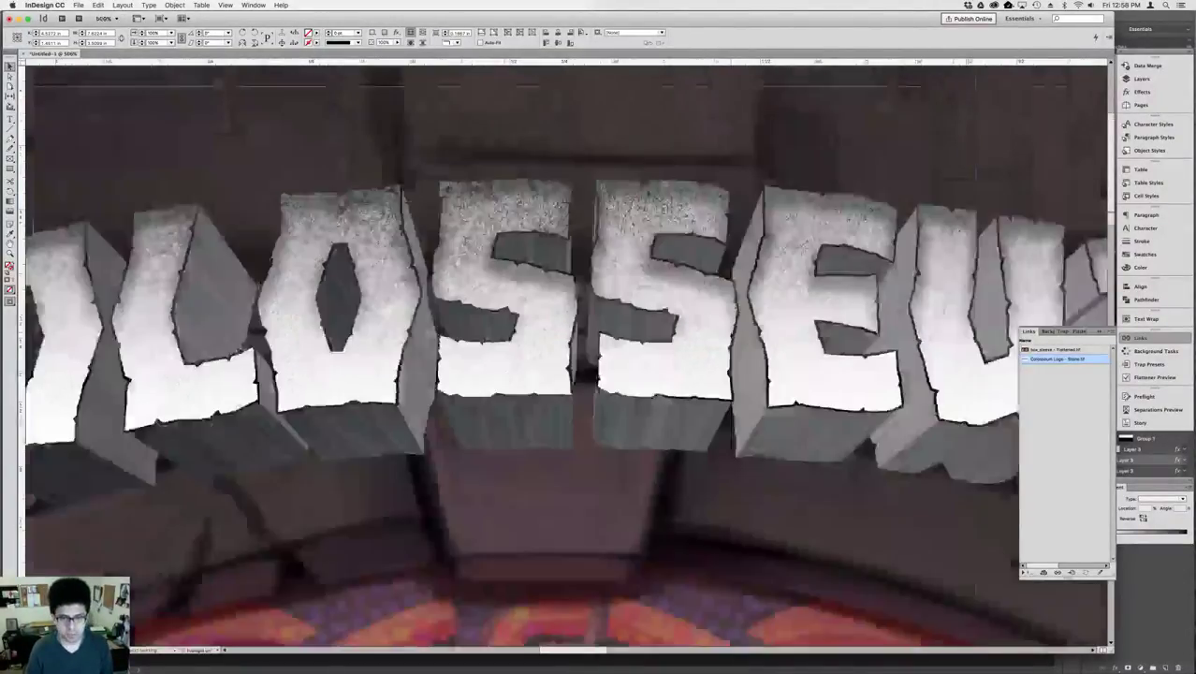
{"action": "key", "text": "super+minus"}
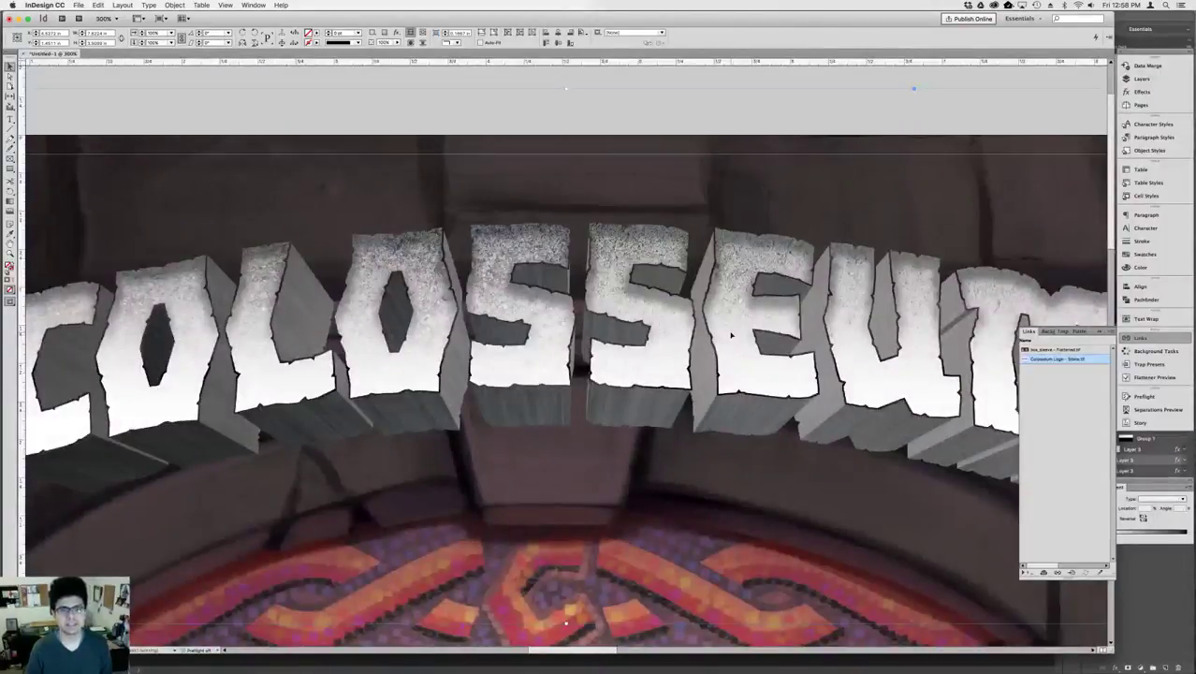
{"action": "key", "text": "super+minus"}
{"action": "key", "text": "super+minus"}
{"action": "key", "text": "super+minus"}
{"action": "key", "text": "super+minus"}
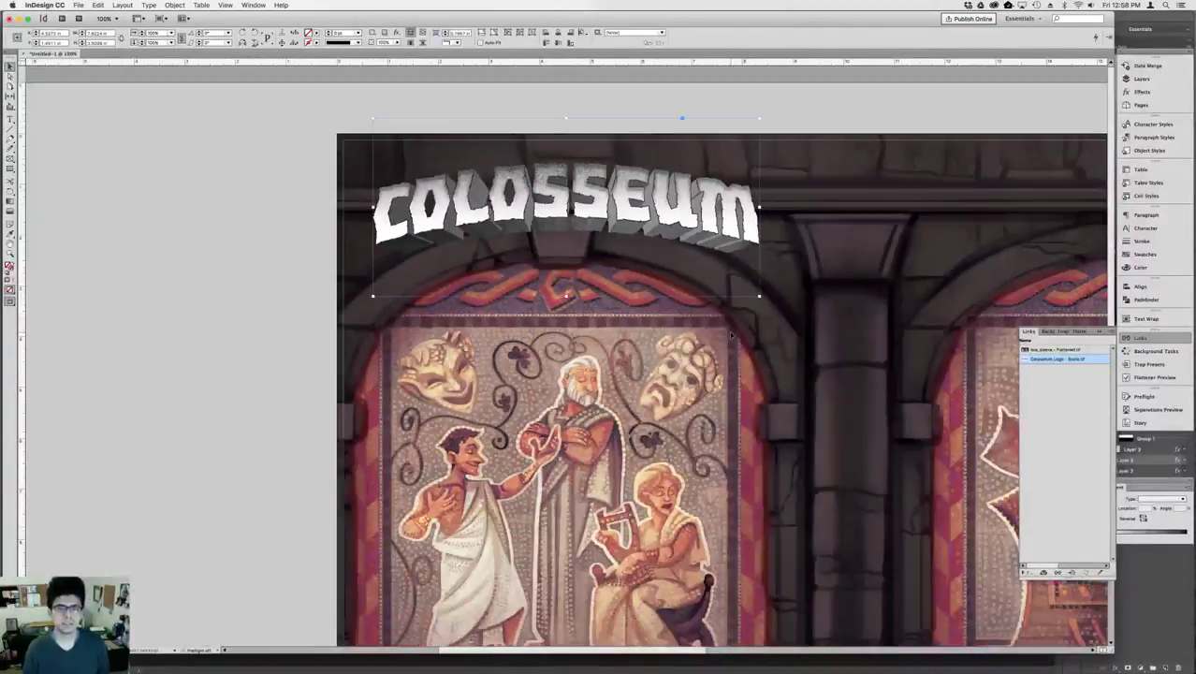
{"action": "key", "text": "super+minus"}
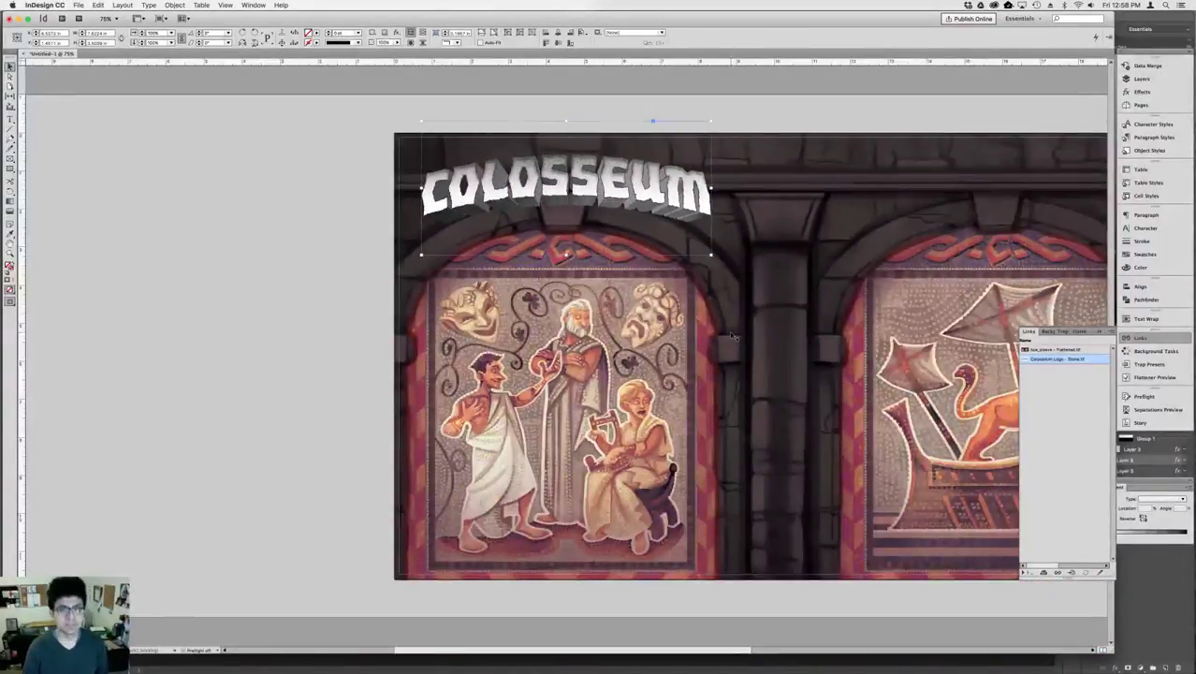
{"action": "key", "text": "super+0"}
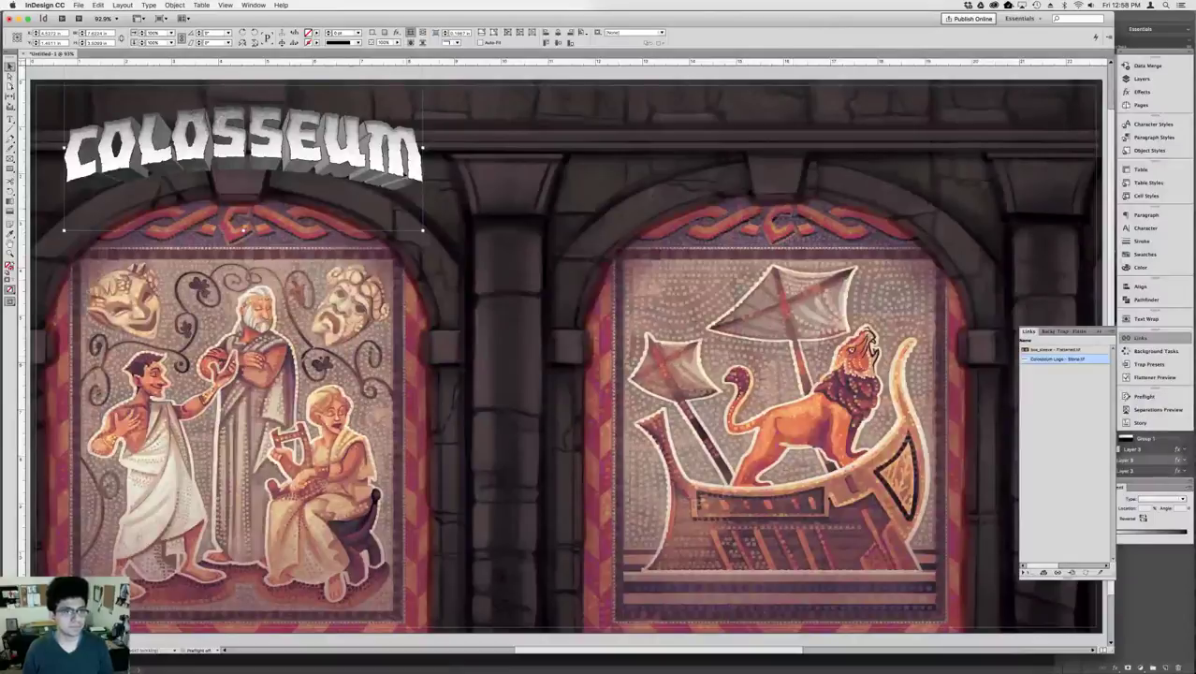
- Duplicate the logo above the lion panel's arch, and place another copy over the column between the two panels
{"action": "left_click_drag", "start_coordinate": [280, 157], "coordinate": [813, 184]}
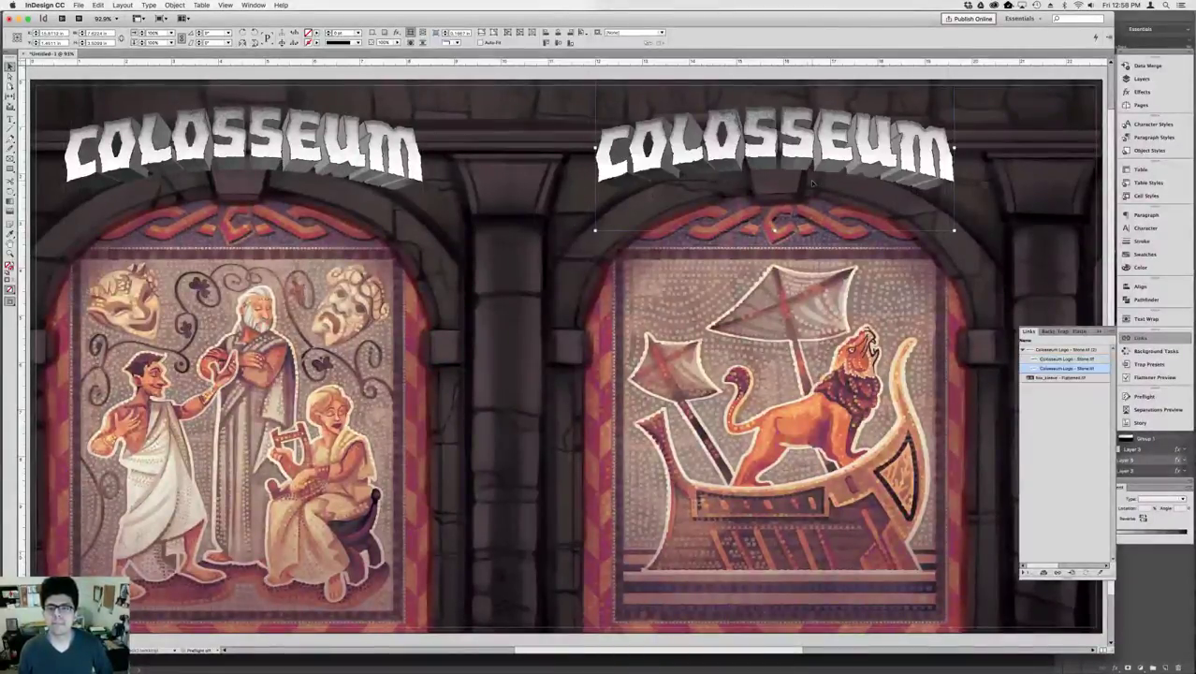
{"action": "left_click_drag", "start_coordinate": [379, 152], "coordinate": [592, 395]}
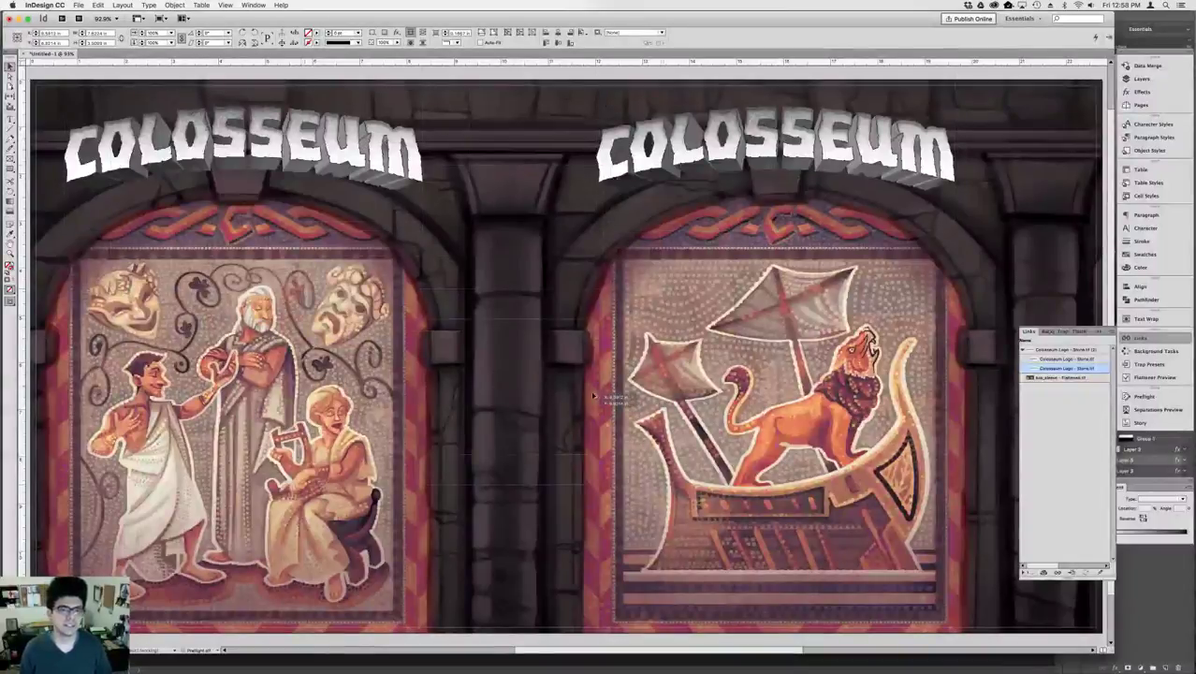
{"action": "key", "text": "super+v"}
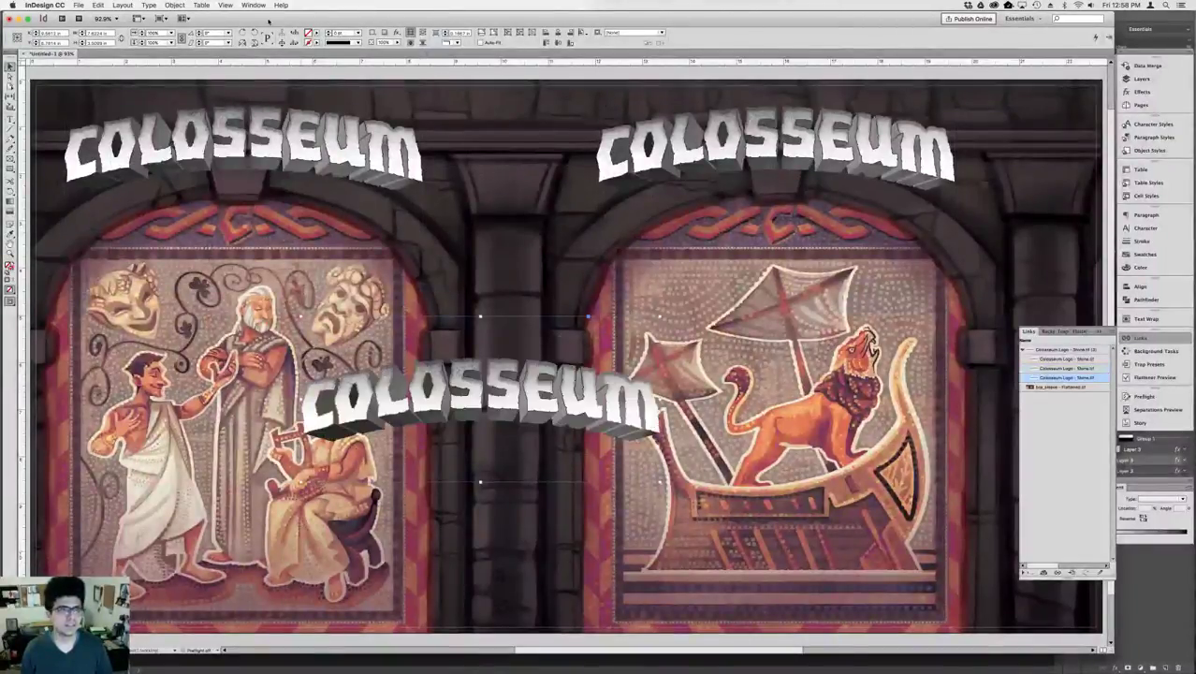
- Rotate the middle logo copy 90° clockwise and nudge it to the right onto the column
{"action": "left_click", "coordinate": [260, 37]}
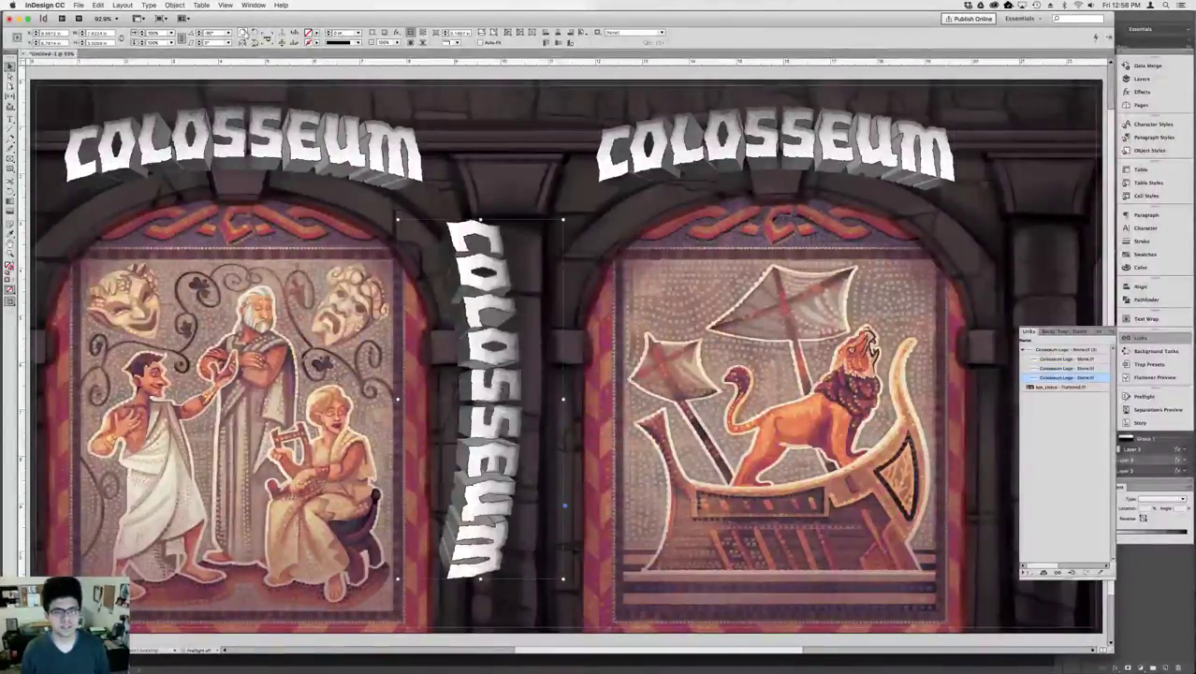
{"action": "key", "text": "shift+Right"}
{"action": "key", "text": "shift+Right"}
{"action": "key", "text": "shift+Right"}
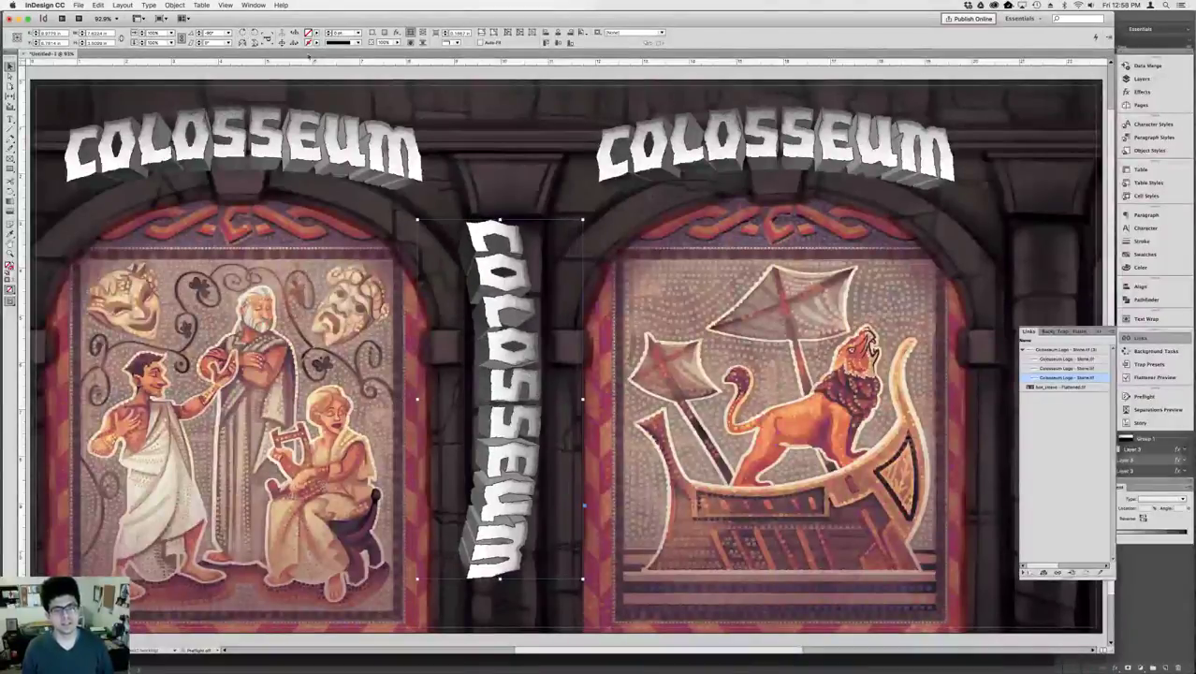
{"action": "scroll", "coordinate": [472, 184], "scroll_direction": "right", "scroll_amount": 5}
{"action": "scroll", "coordinate": [472, 184], "scroll_direction": "down", "scroll_amount": 2}
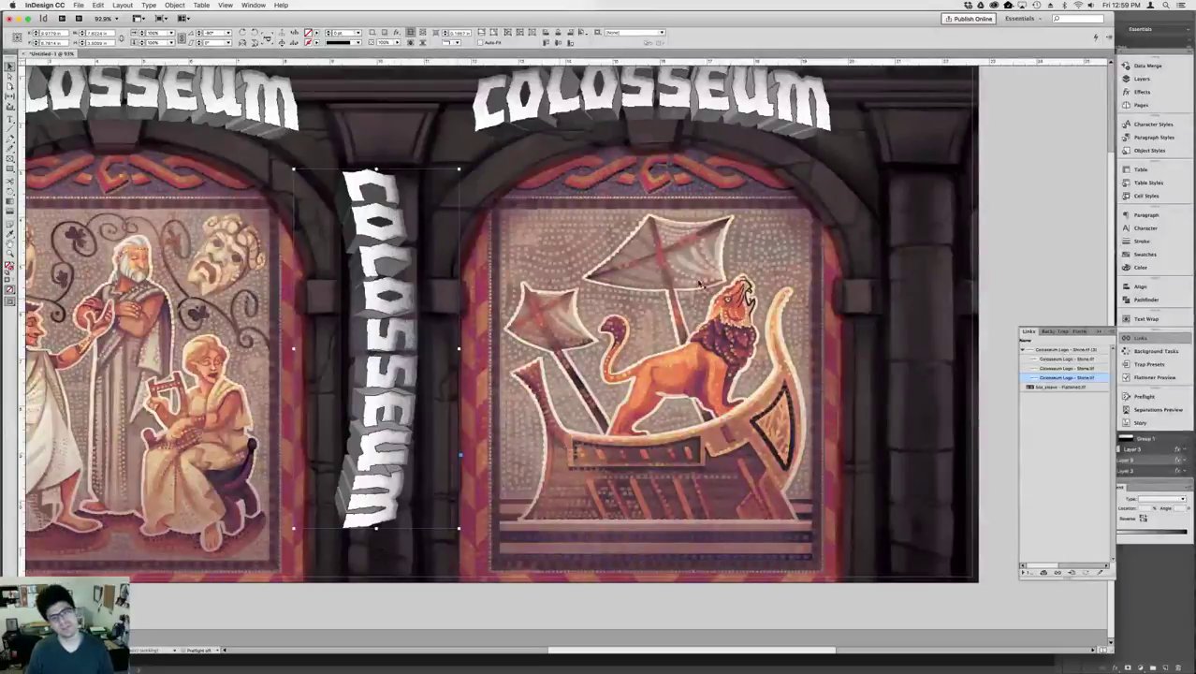
{"action": "left_click", "coordinate": [1011, 289]}
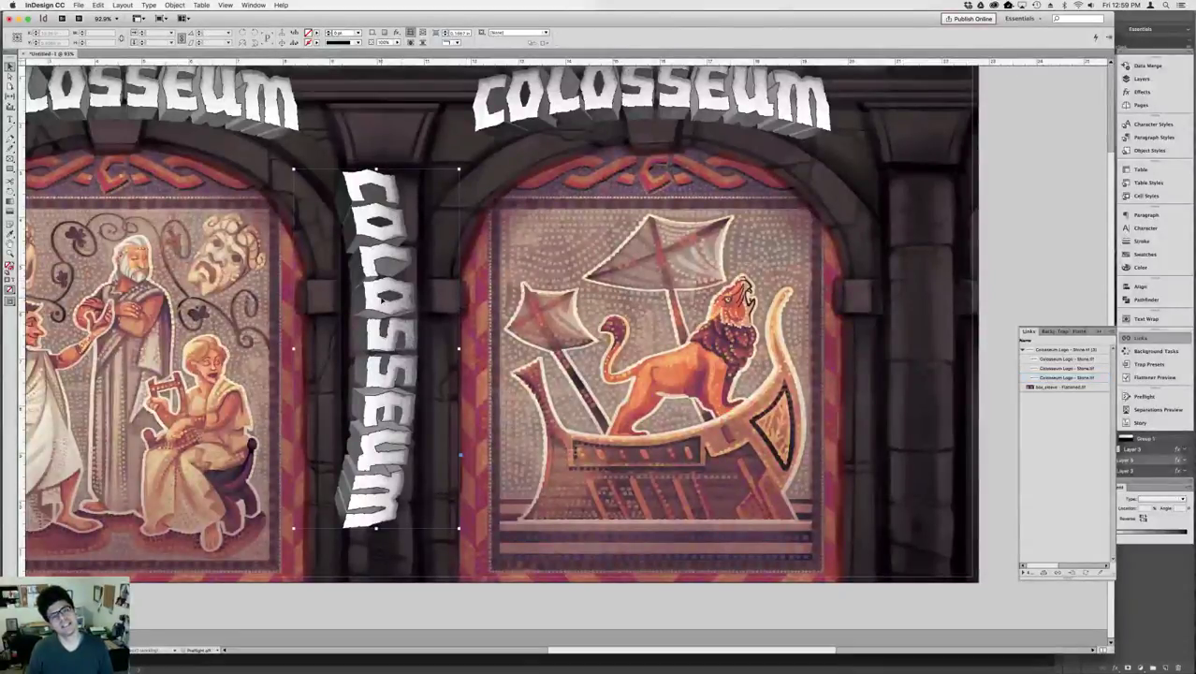
{"action": "left_click", "coordinate": [424, 305]}
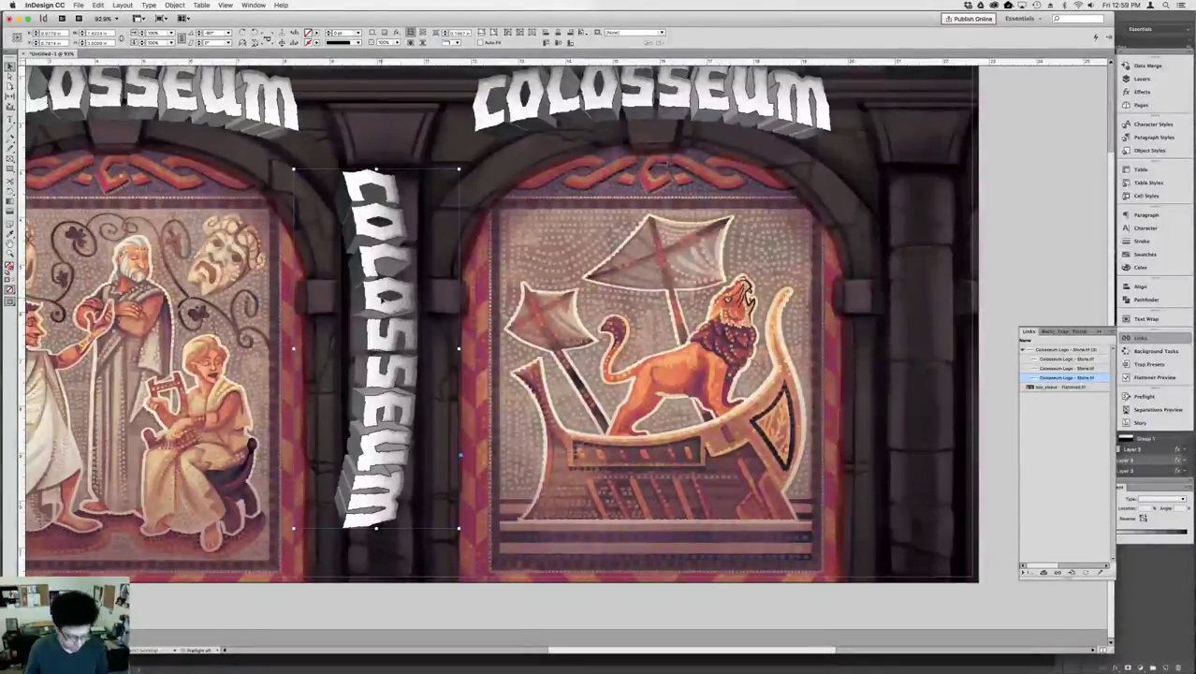
- Switch to Photoshop and save the logo document as Colosseum Logo - Stone - Straight.psd with layers and Maximize Compatibility on
{"action": "key", "text": "super+Tab"}
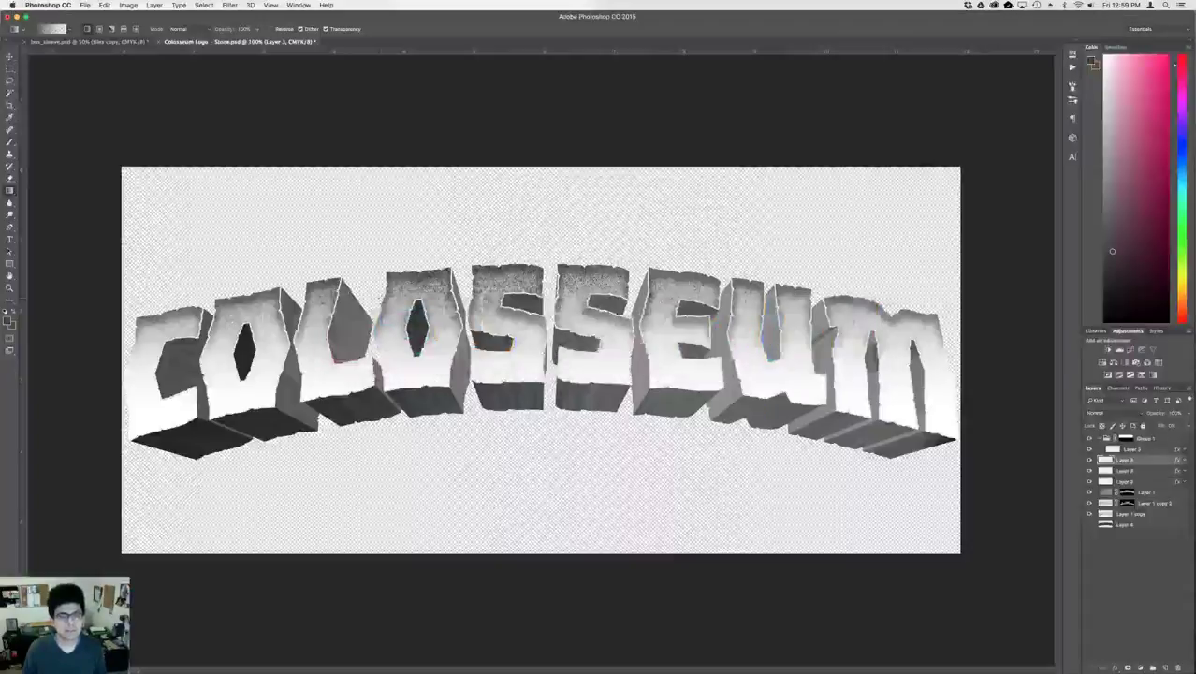
{"action": "key", "text": "super+Tab"}
{"action": "key", "text": "super+Tab"}
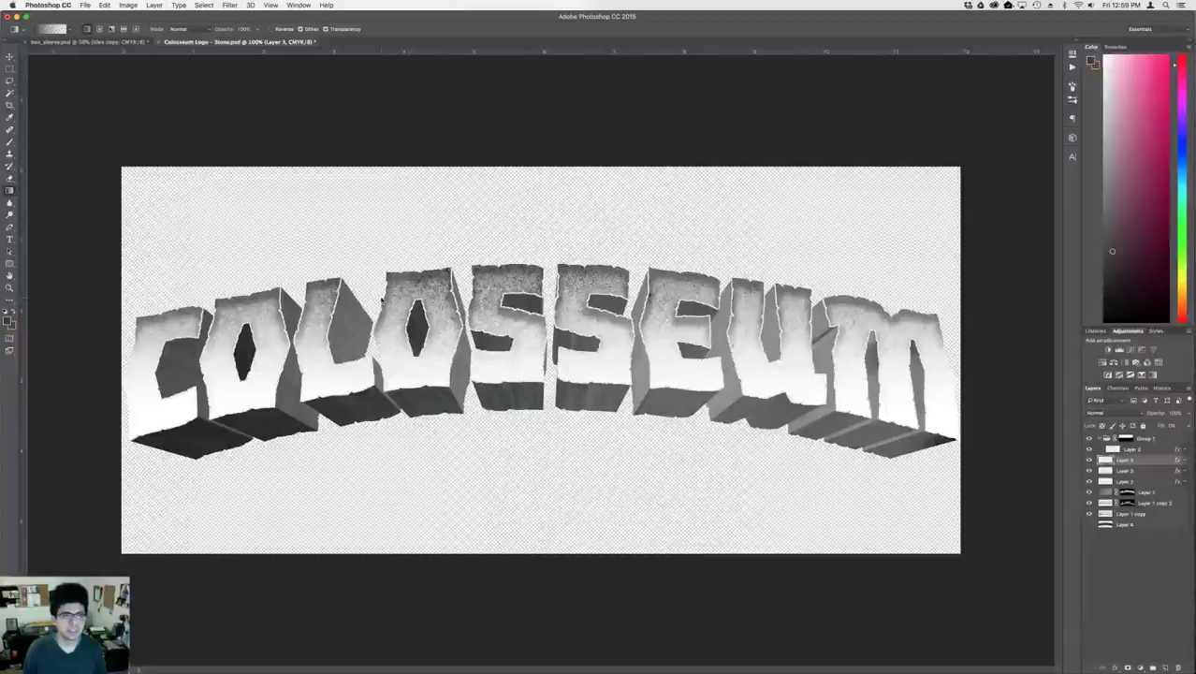
{"action": "key", "text": "super+shift+s"}
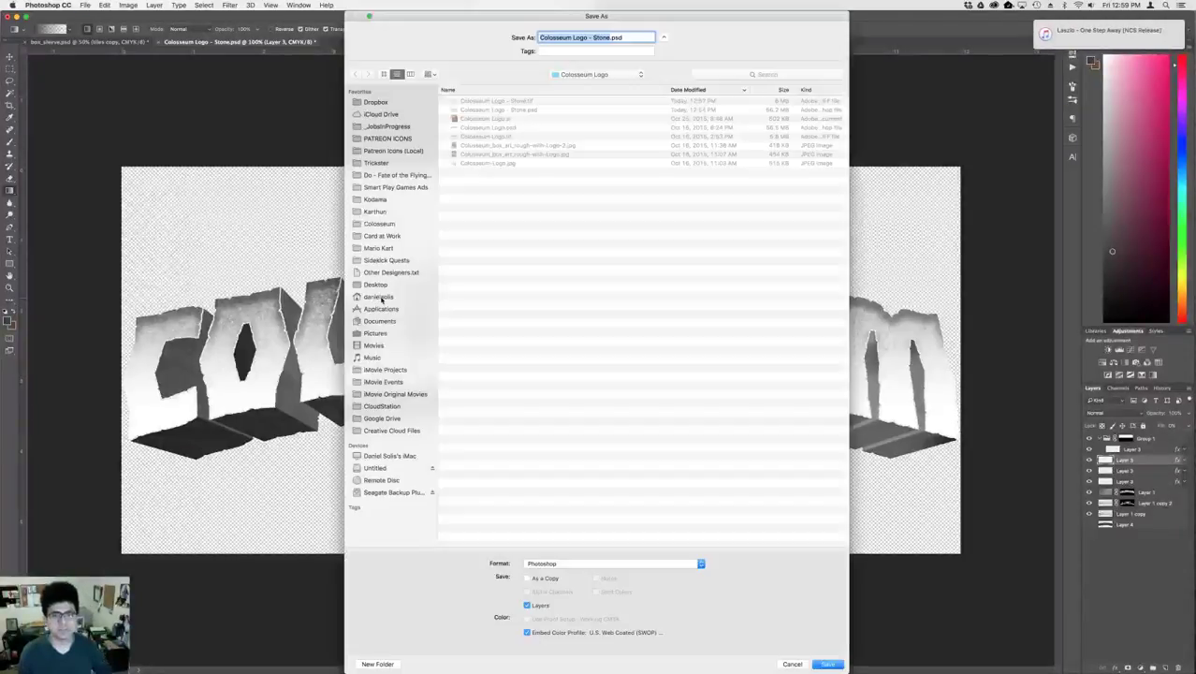
{"action": "key", "text": "Right"}
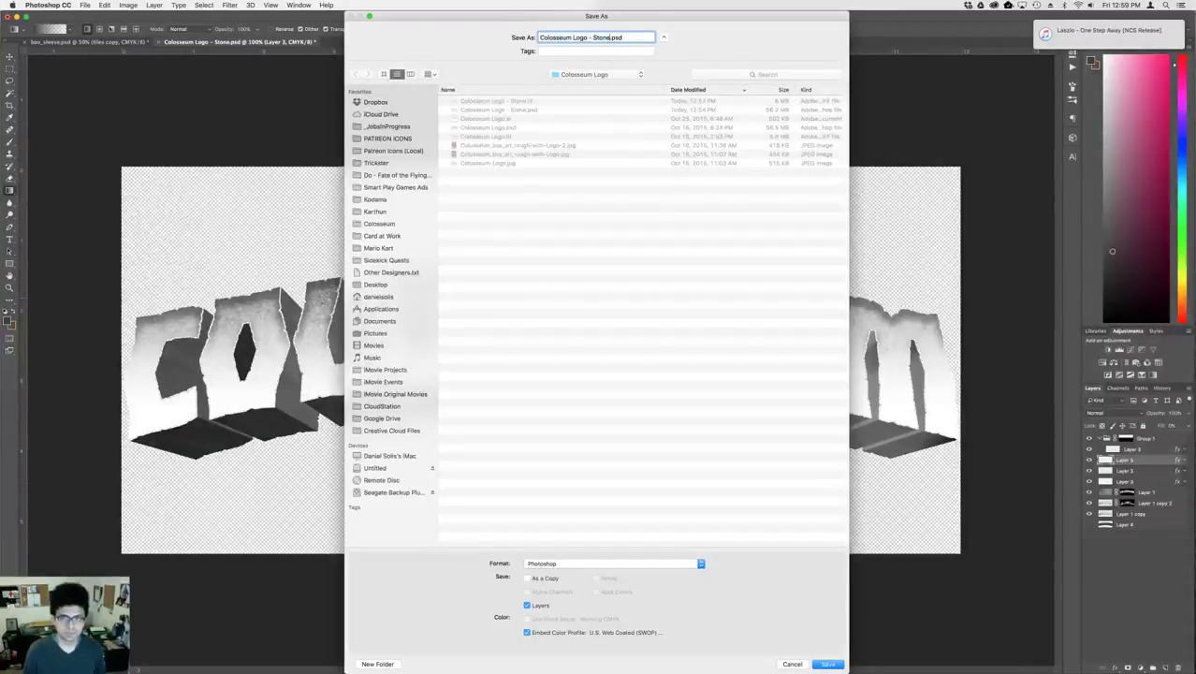
{"action": "type", "text": "- Straight"}
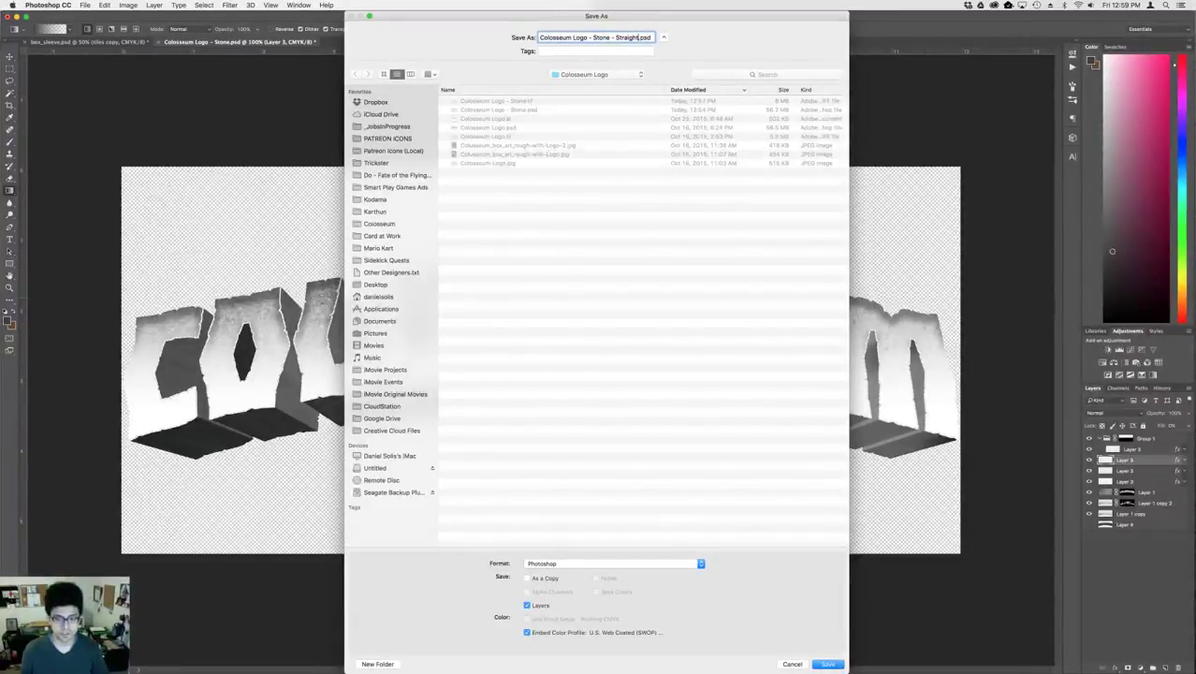
{"action": "key", "text": "Return"}
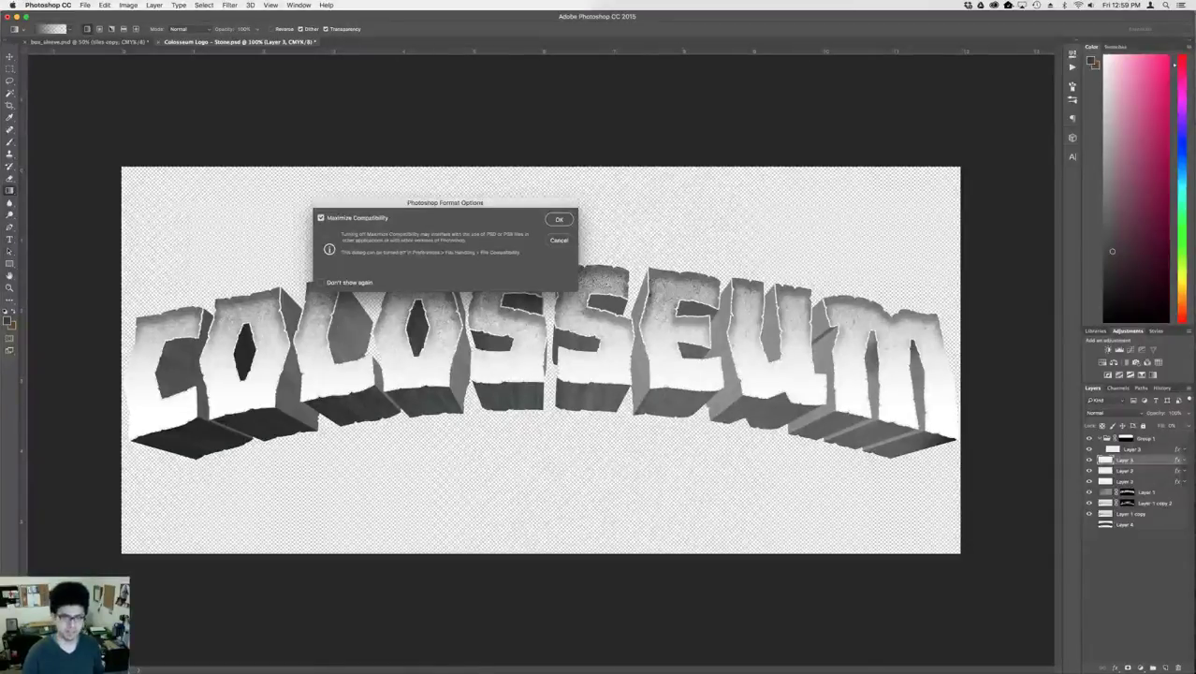
{"action": "key", "text": "Return"}
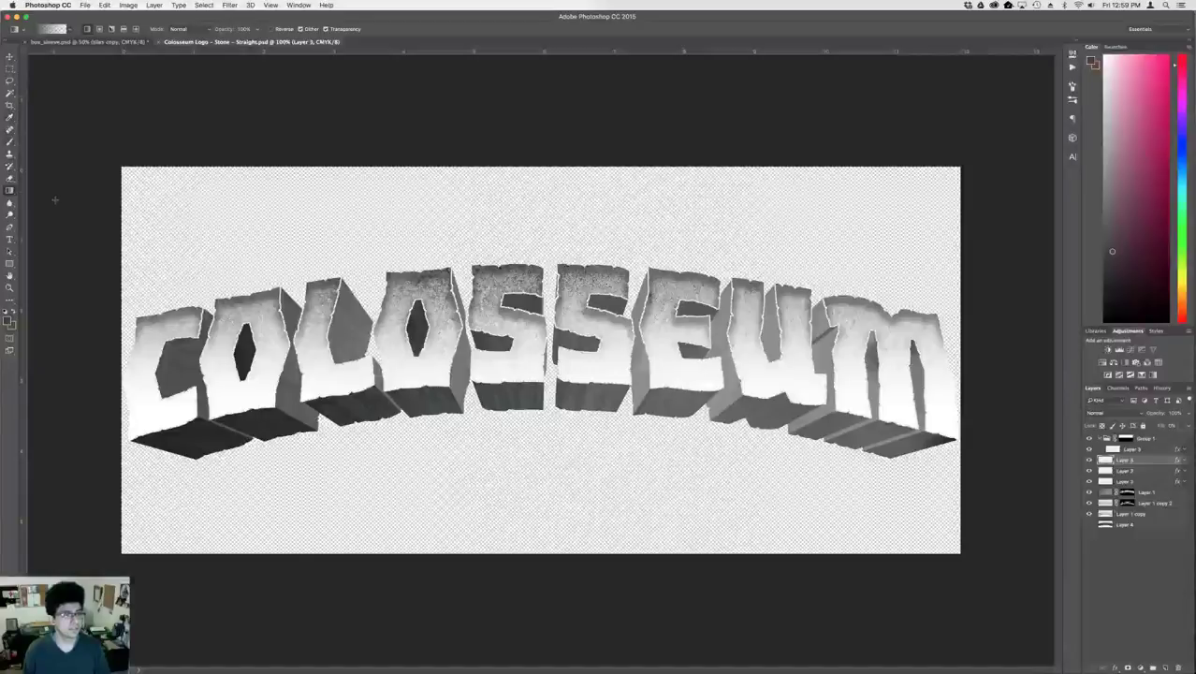
- Add a text layer reading COLOSSEUM over the arched logo and select all of its text
{"action": "left_click", "coordinate": [9, 241]}
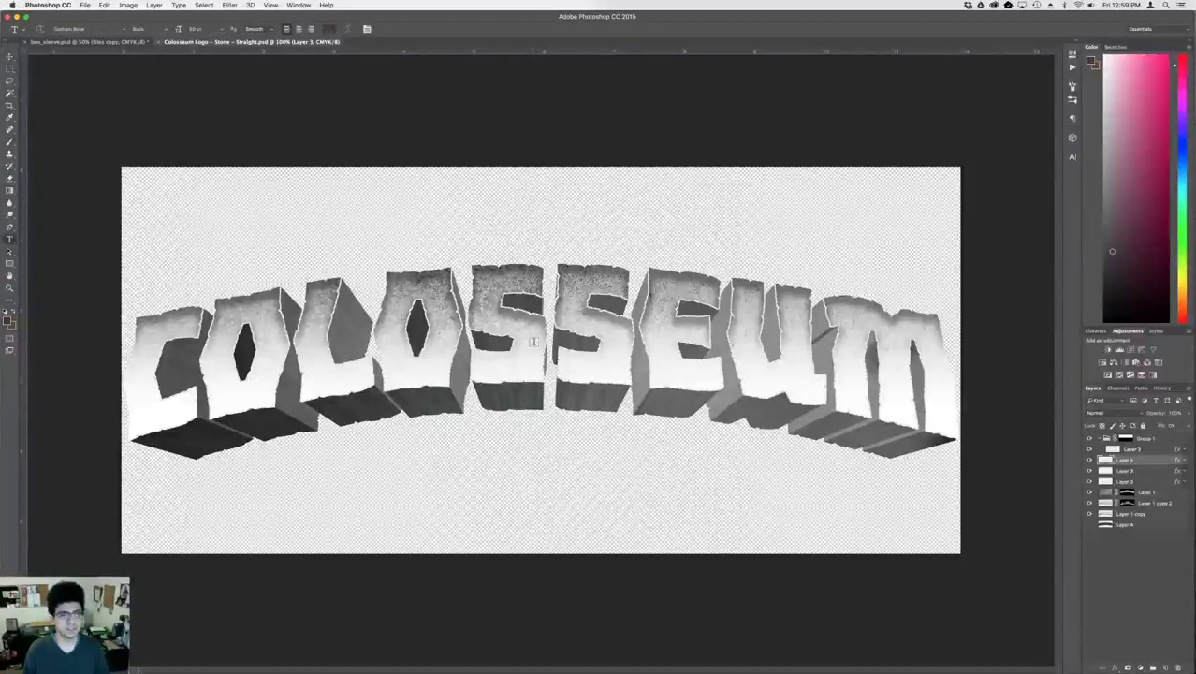
{"action": "left_click", "coordinate": [555, 359]}
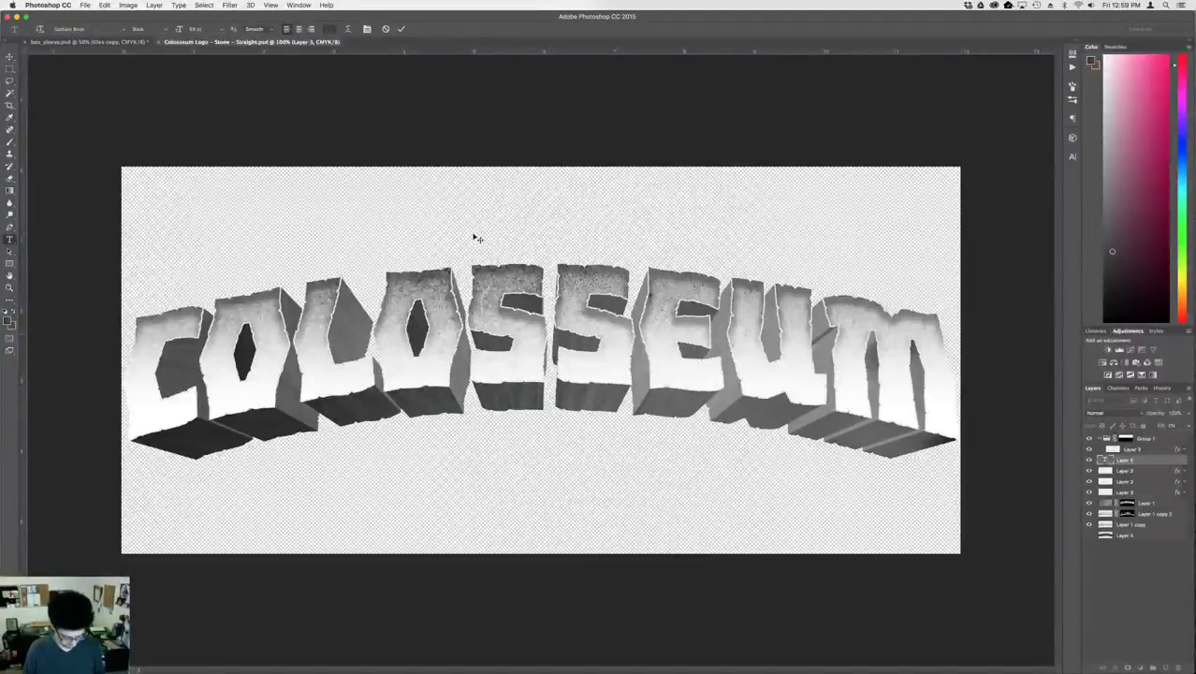
{"action": "type", "text": "COLOSSE"}
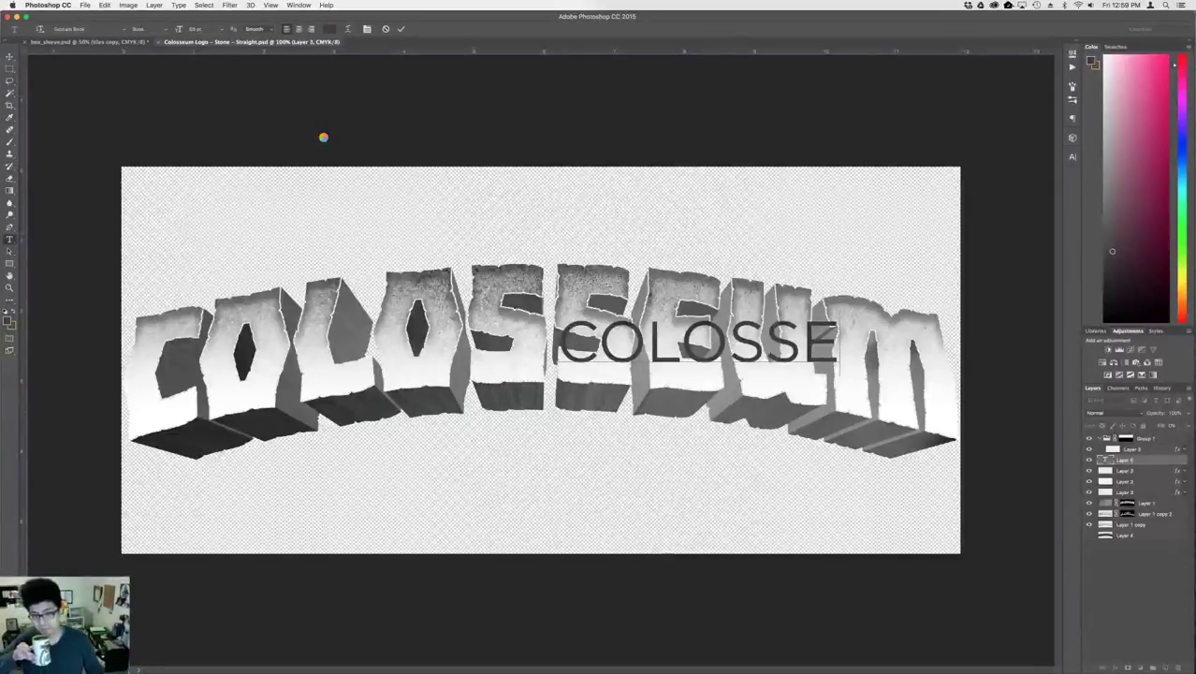
{"action": "type", "text": "UM"}
{"action": "key", "text": "super+a"}
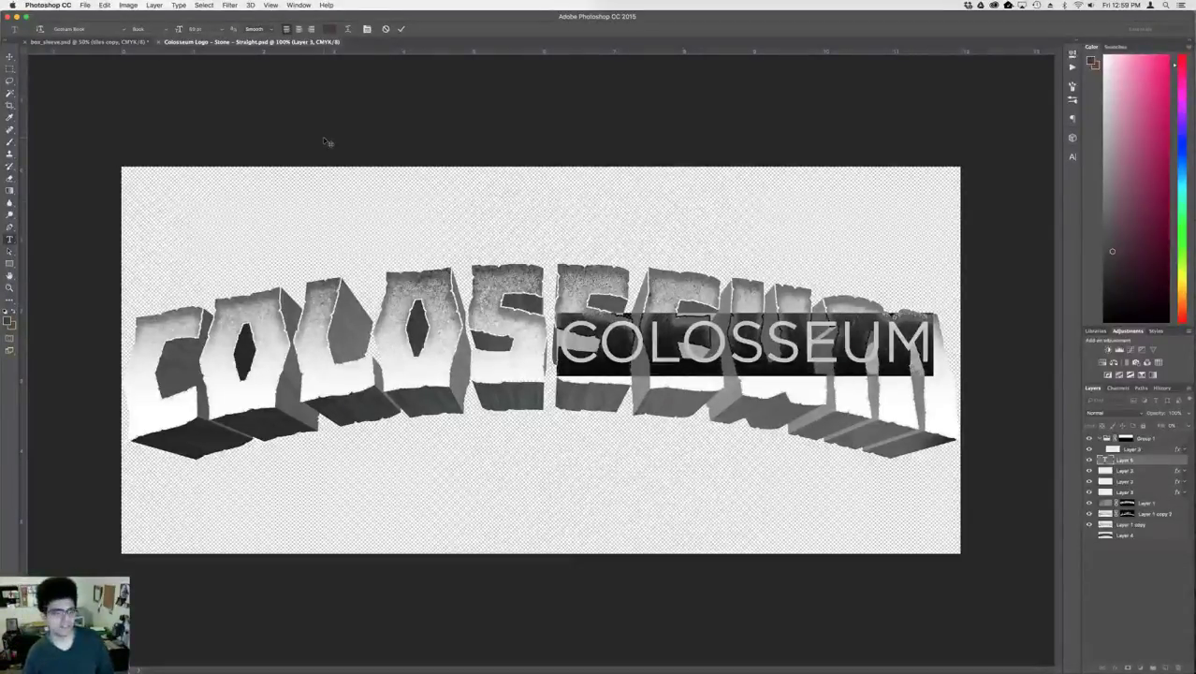
- Set the COLOSSEUM text's font to Orc Horde BB Regular and move the text to the centre of the arched logo
{"action": "left_click", "coordinate": [1072, 158]}
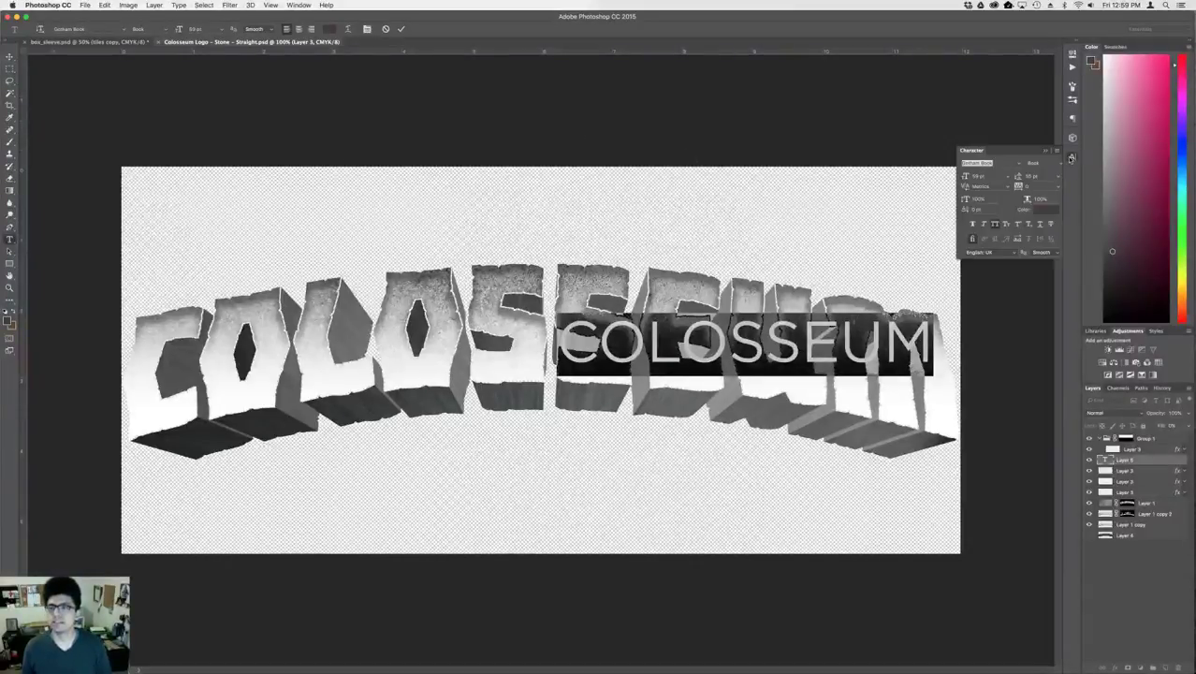
{"action": "double_click", "coordinate": [991, 162]}
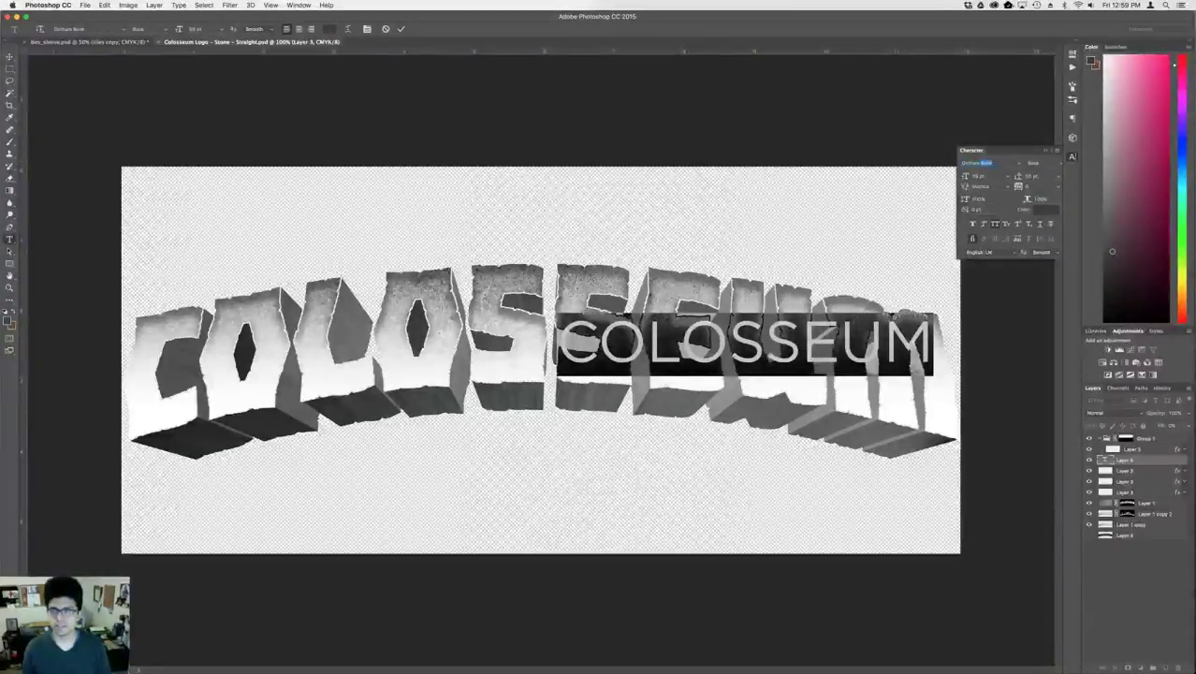
{"action": "key", "text": "super+a"}
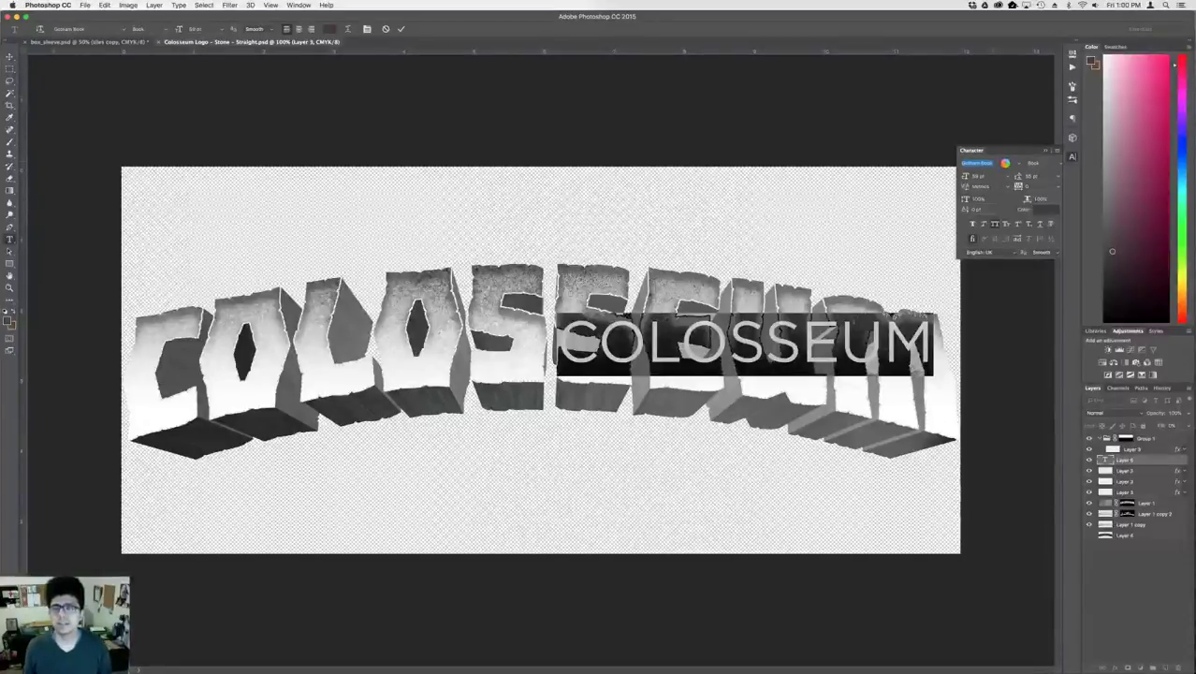
{"action": "type", "text": "d"}
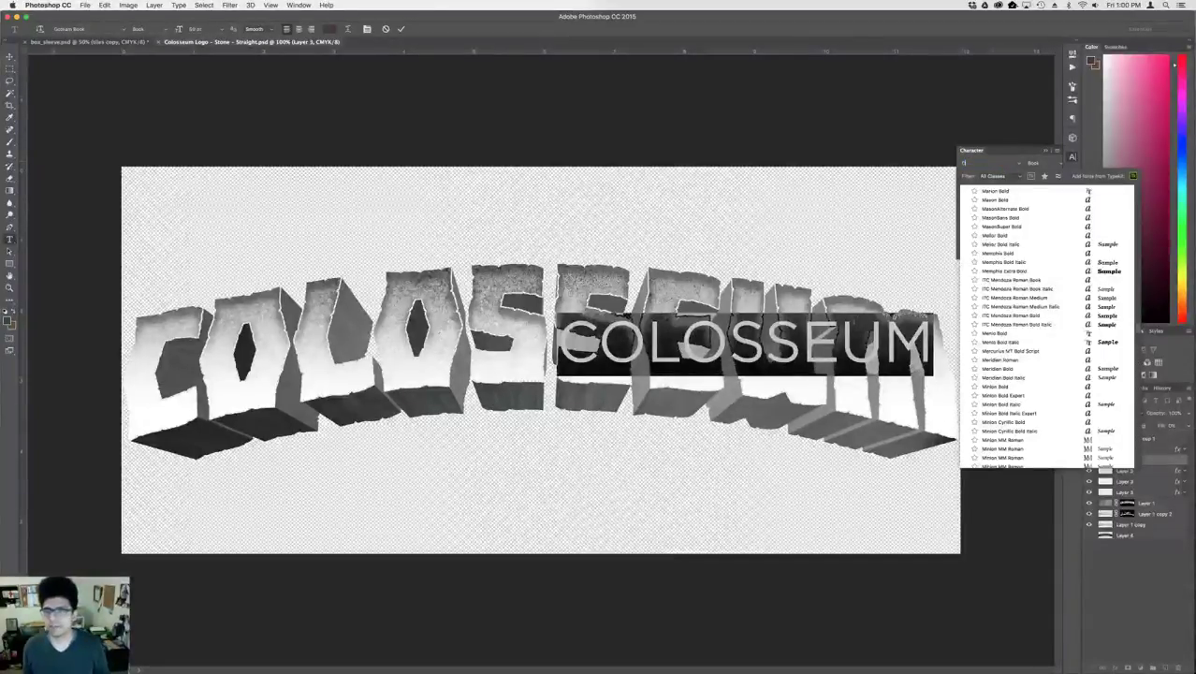
{"action": "type", "text": "rc Horde"}
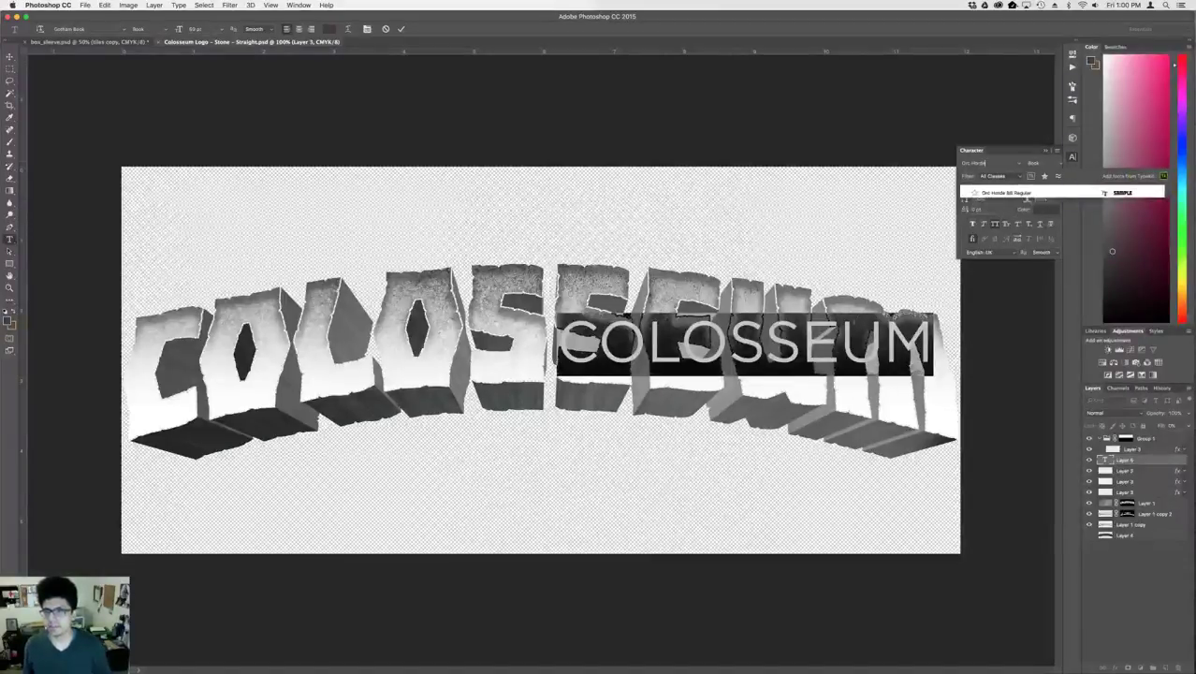
{"action": "left_click", "coordinate": [1005, 194]}
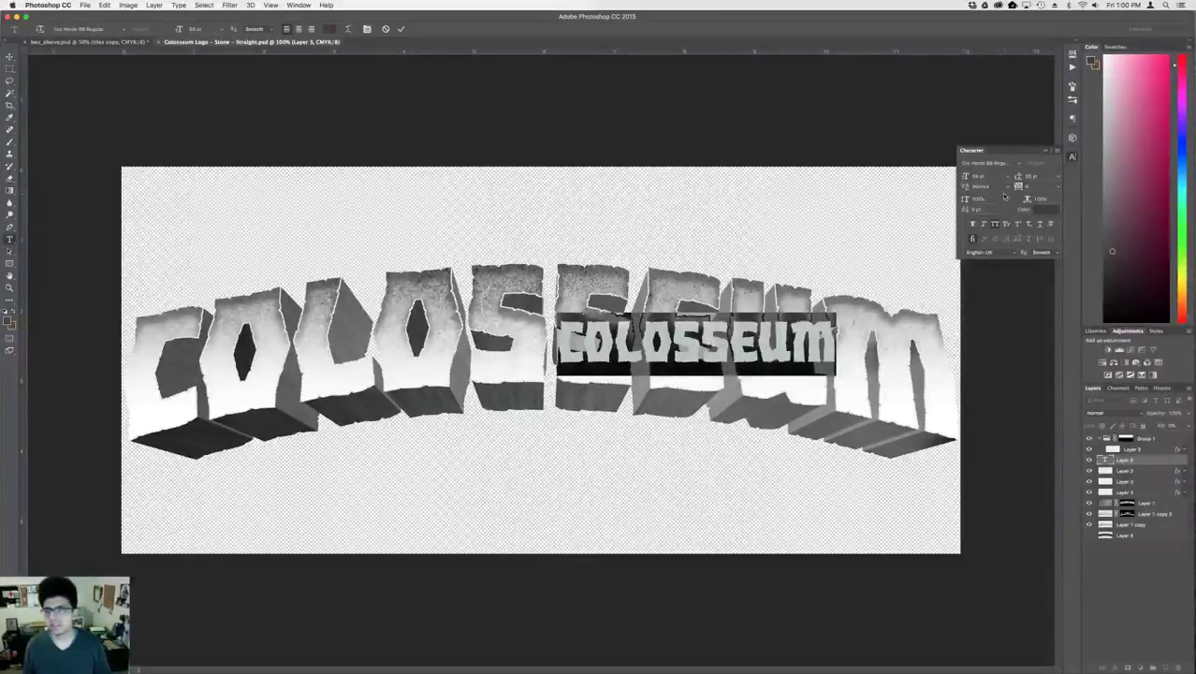
{"action": "left_click", "coordinate": [11, 56]}
{"action": "left_click_drag", "start_coordinate": [674, 329], "coordinate": [528, 342]}
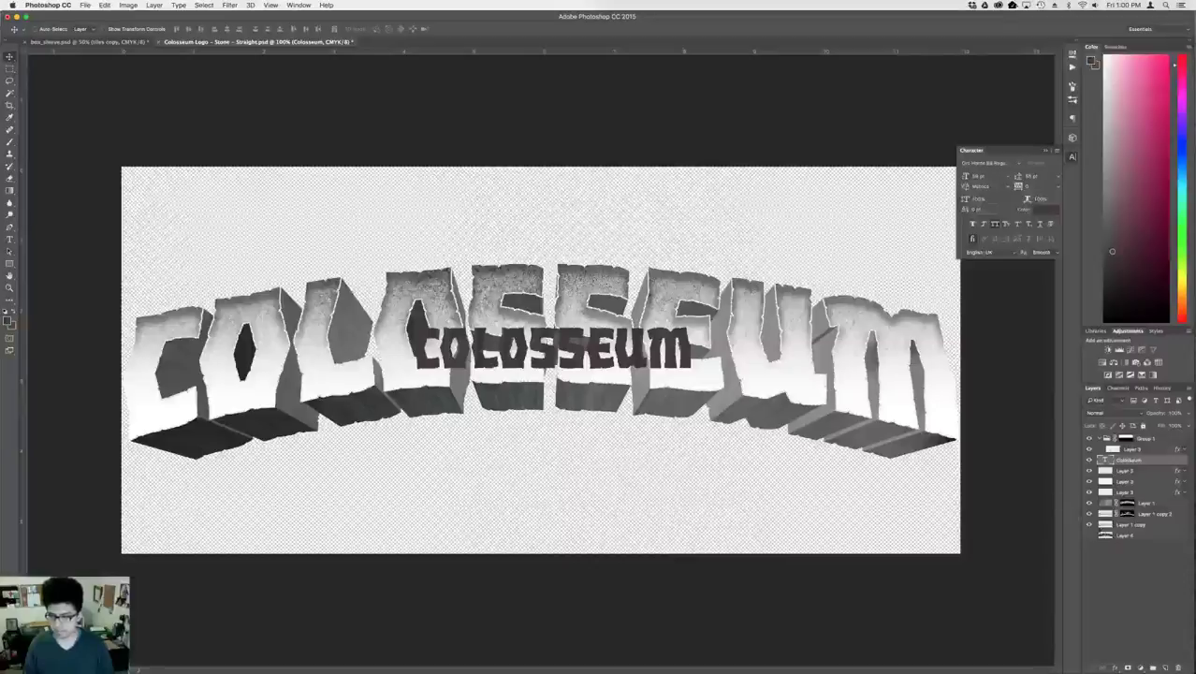
- Enlarge the COLOSSEUM text to span the full width of the arched logo and rasterize its layer
{"action": "key", "text": "ctrl+t"}
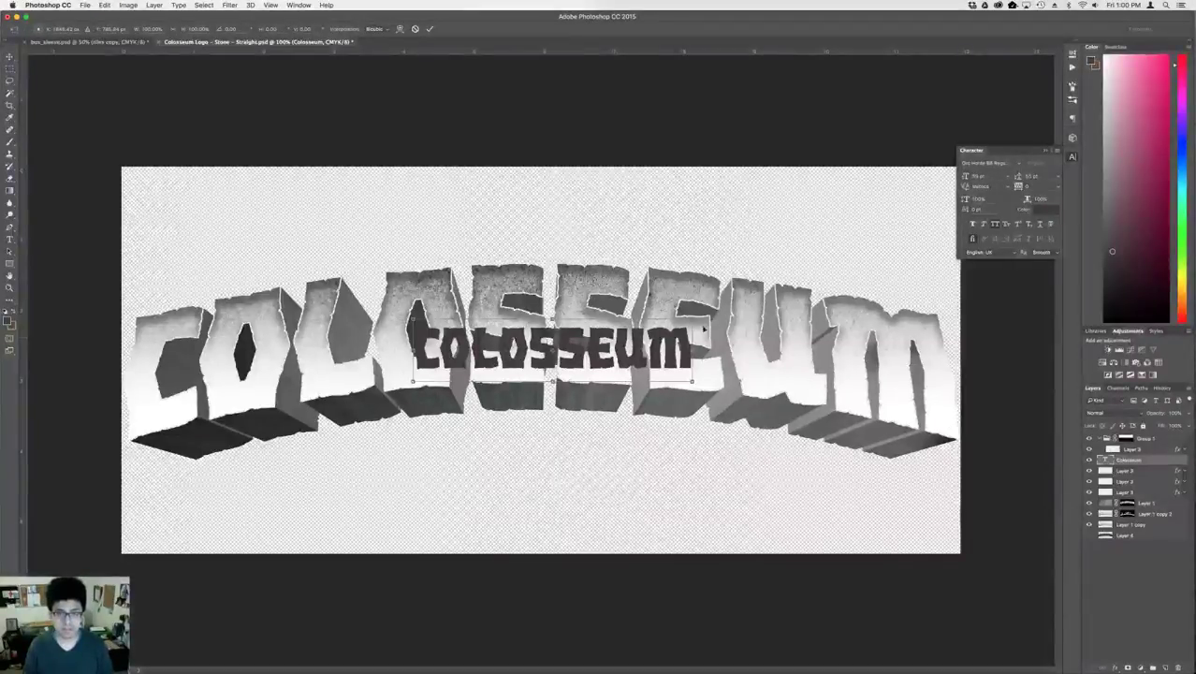
{"action": "left_click_drag", "start_coordinate": [692, 319], "coordinate": [976, 310]}
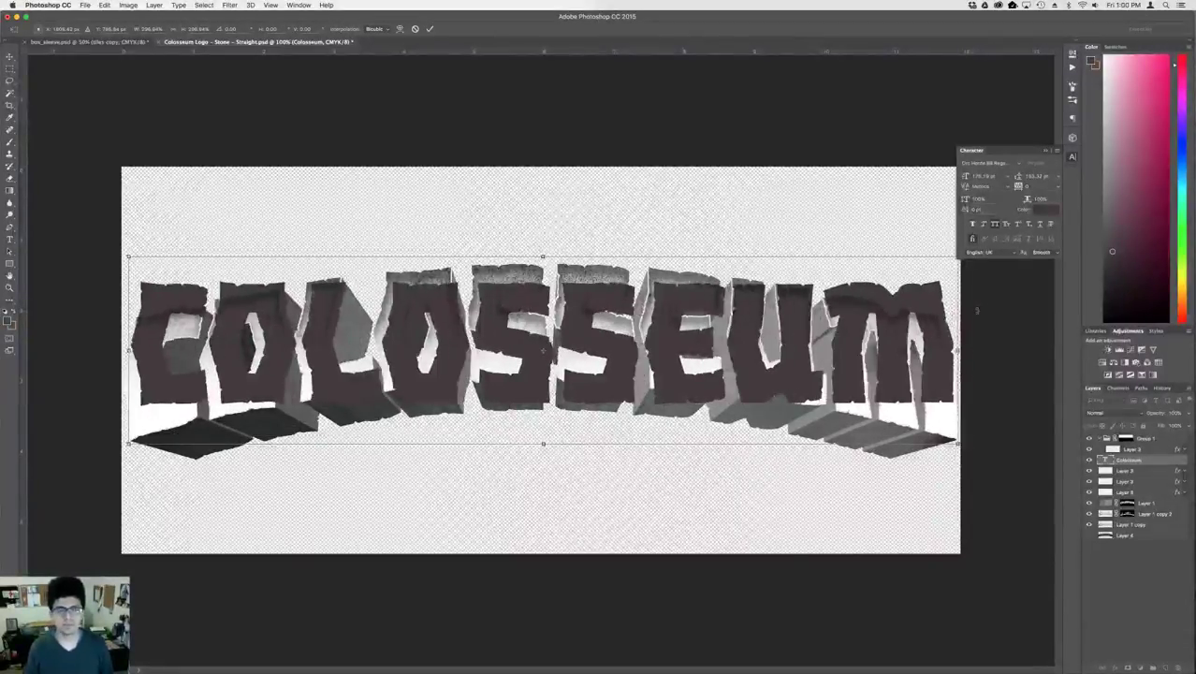
{"action": "key", "text": "Return"}
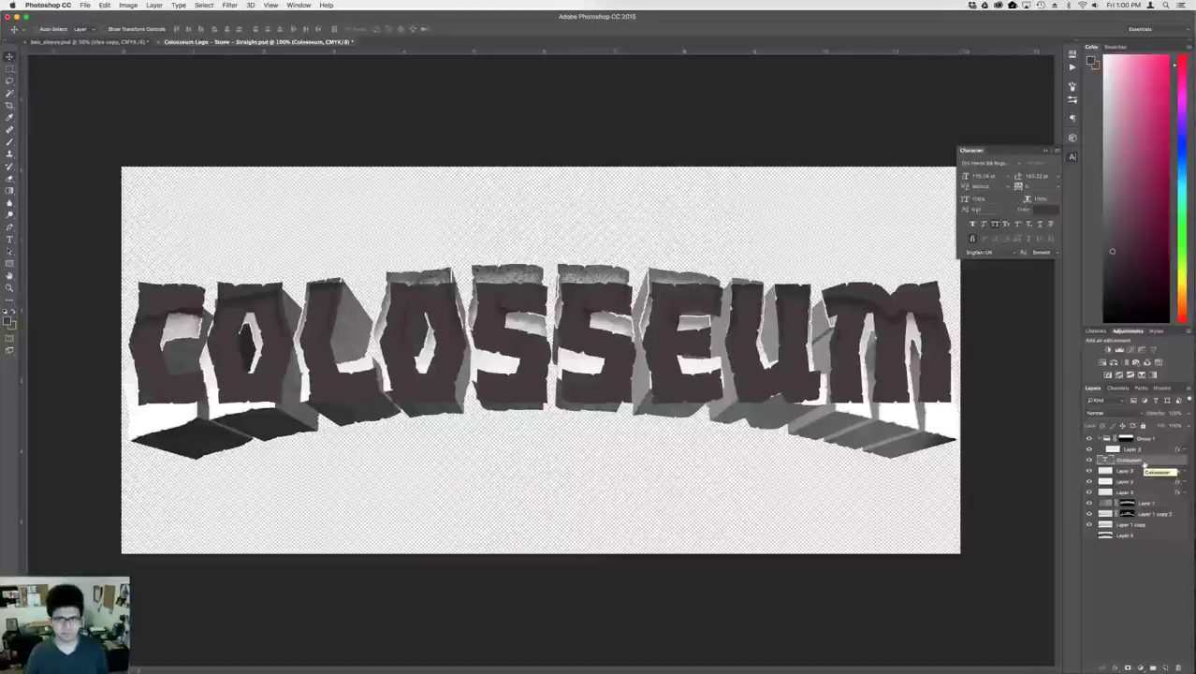
{"action": "right_click", "coordinate": [1144, 463]}
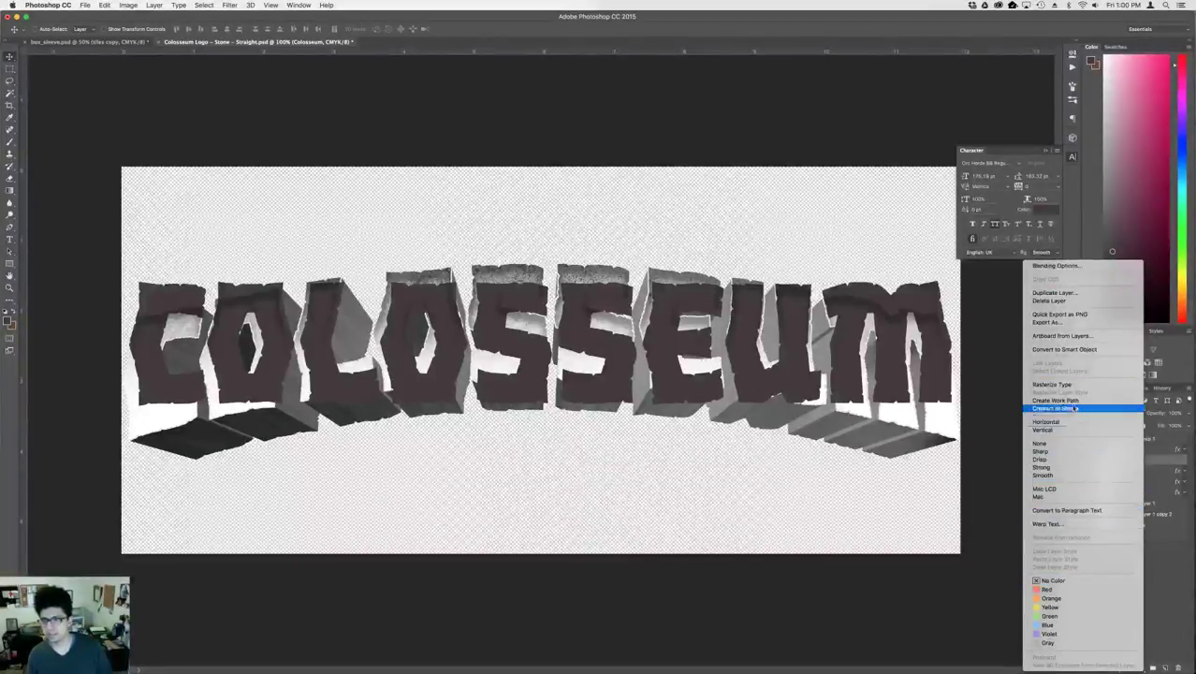
{"action": "left_click", "coordinate": [1052, 385]}
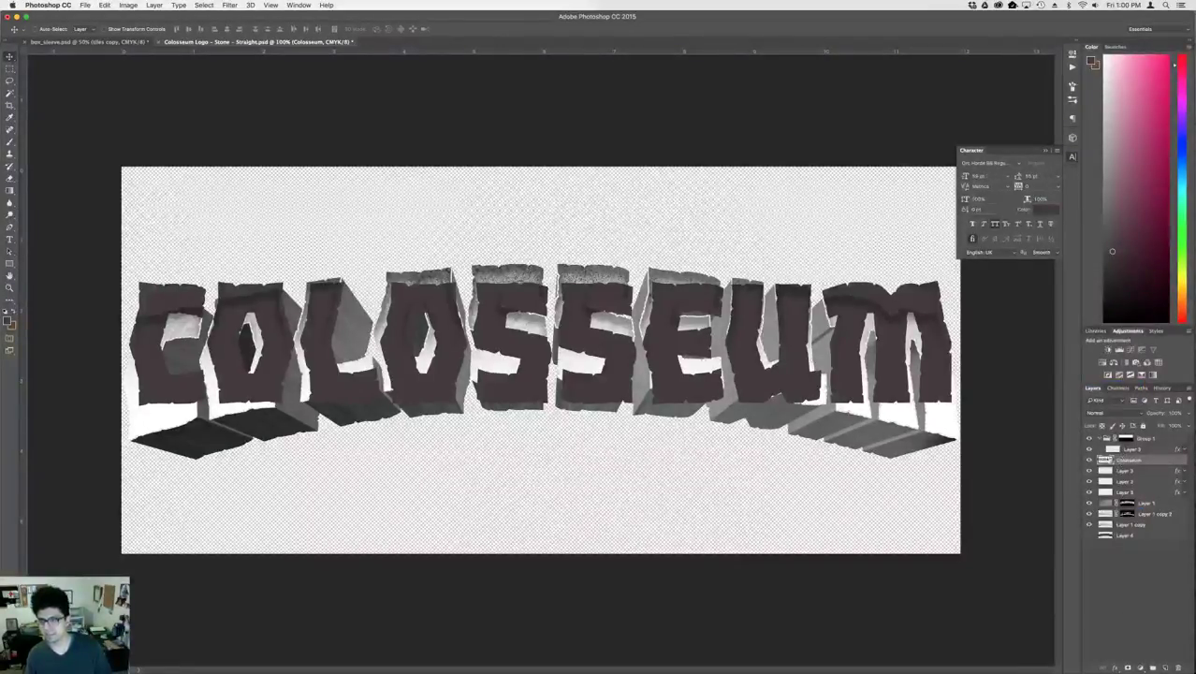
- Compare the straight COLOSSEUM lettering with the arched logo, then move its layer to the top of the stack, above Group 1
{"action": "left_click", "coordinate": [1088, 460]}
{"action": "left_click", "coordinate": [1088, 460]}
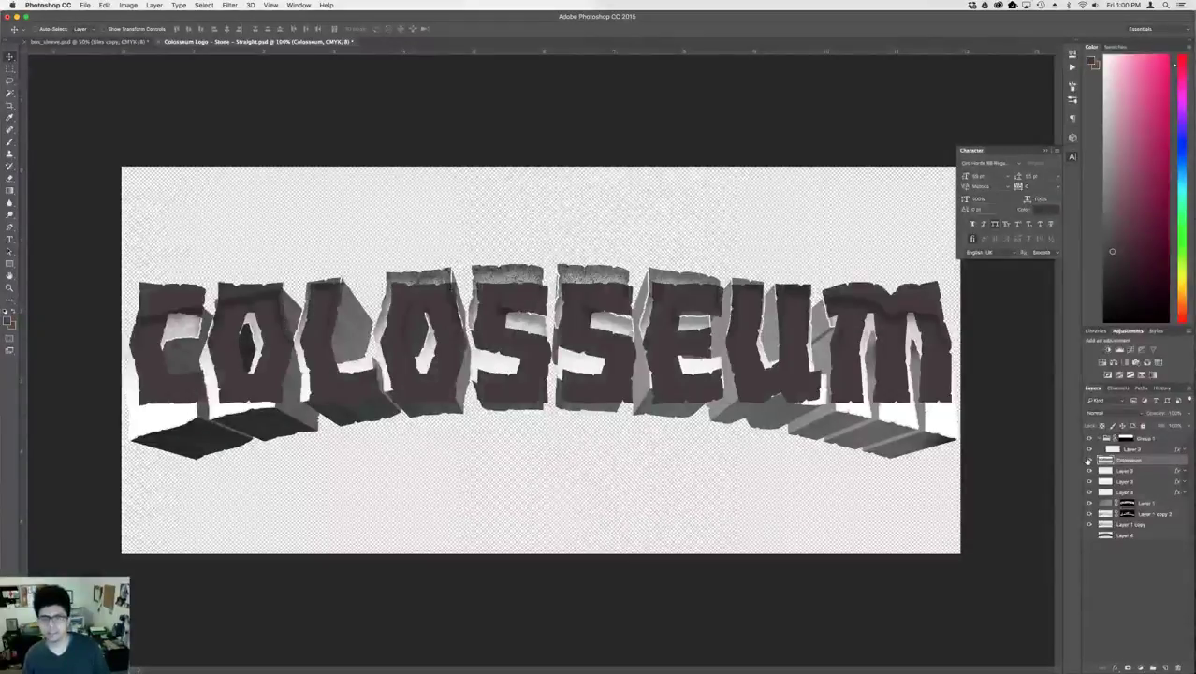
{"action": "left_click", "coordinate": [1088, 461]}
{"action": "left_click", "coordinate": [1088, 460]}
{"action": "left_click", "coordinate": [1088, 460]}
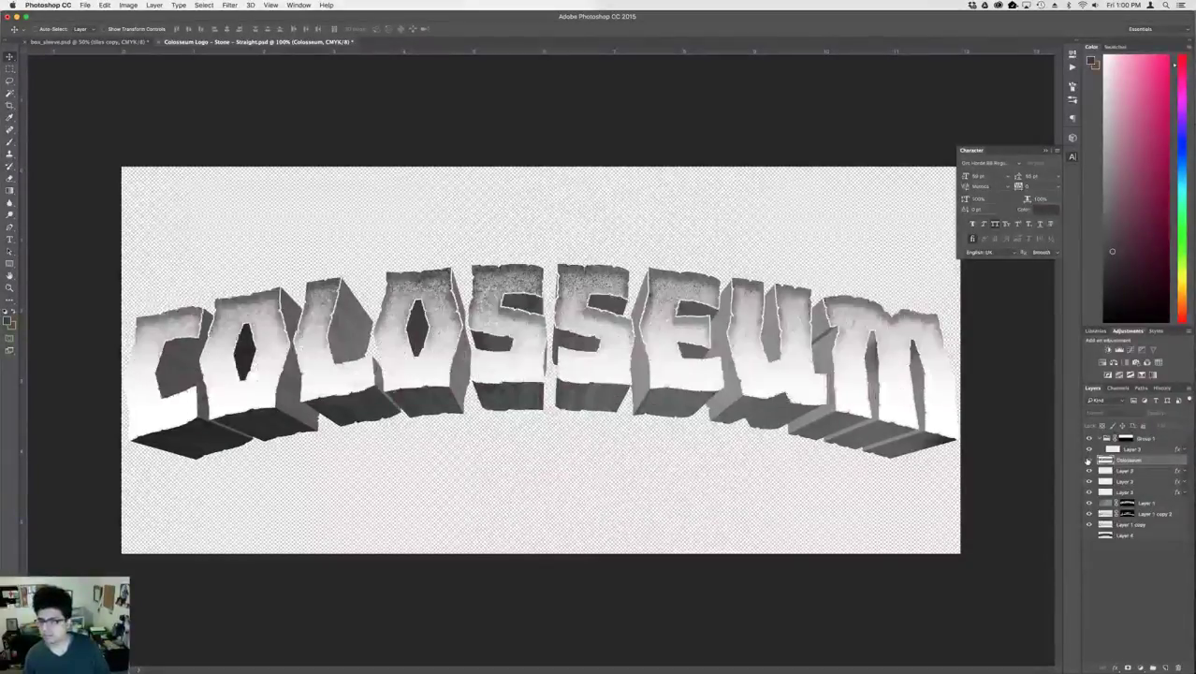
{"action": "left_click", "coordinate": [1088, 460]}
{"action": "left_click_drag", "start_coordinate": [1126, 461], "coordinate": [1120, 437]}
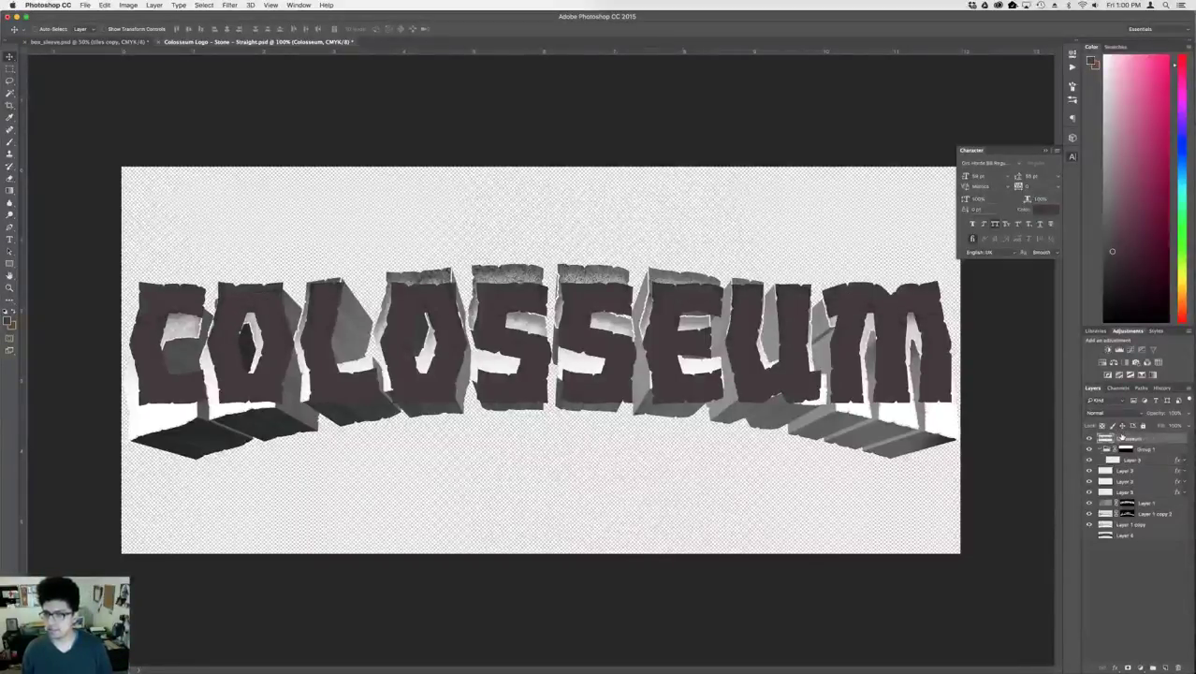
- Hide the Colosseum, Layer 1 copy 2 and Layer 1 copy layers, and select Layer 1
{"action": "left_click", "coordinate": [1087, 439]}
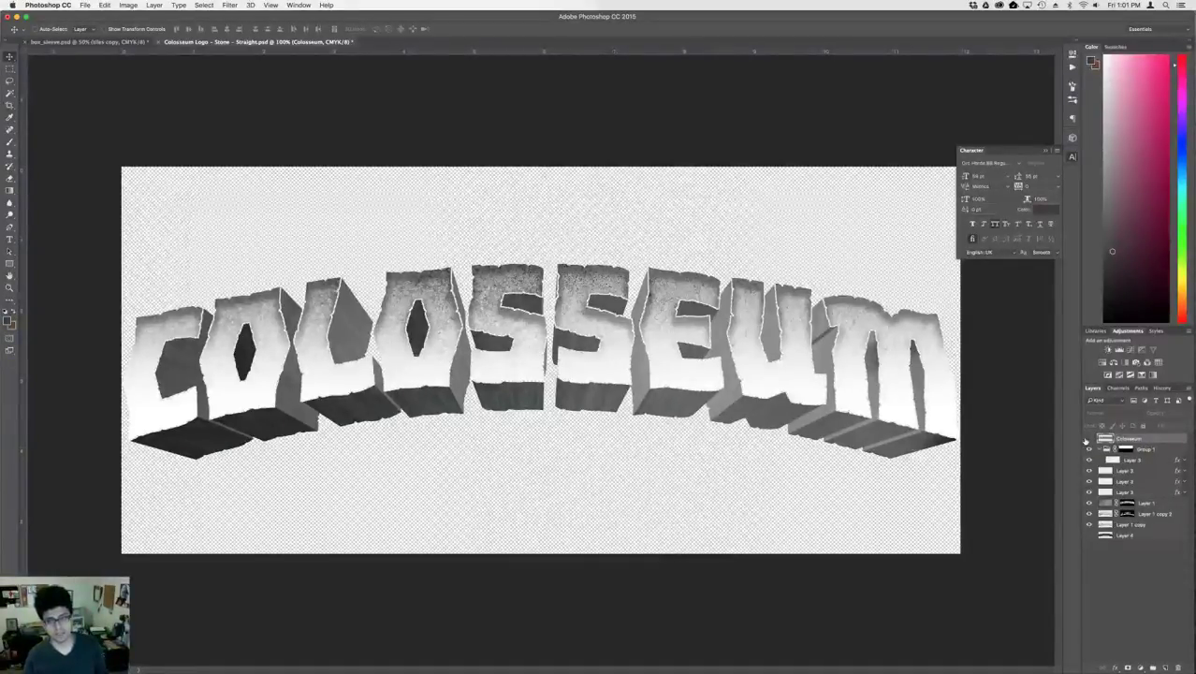
{"action": "left_click", "coordinate": [1089, 520]}
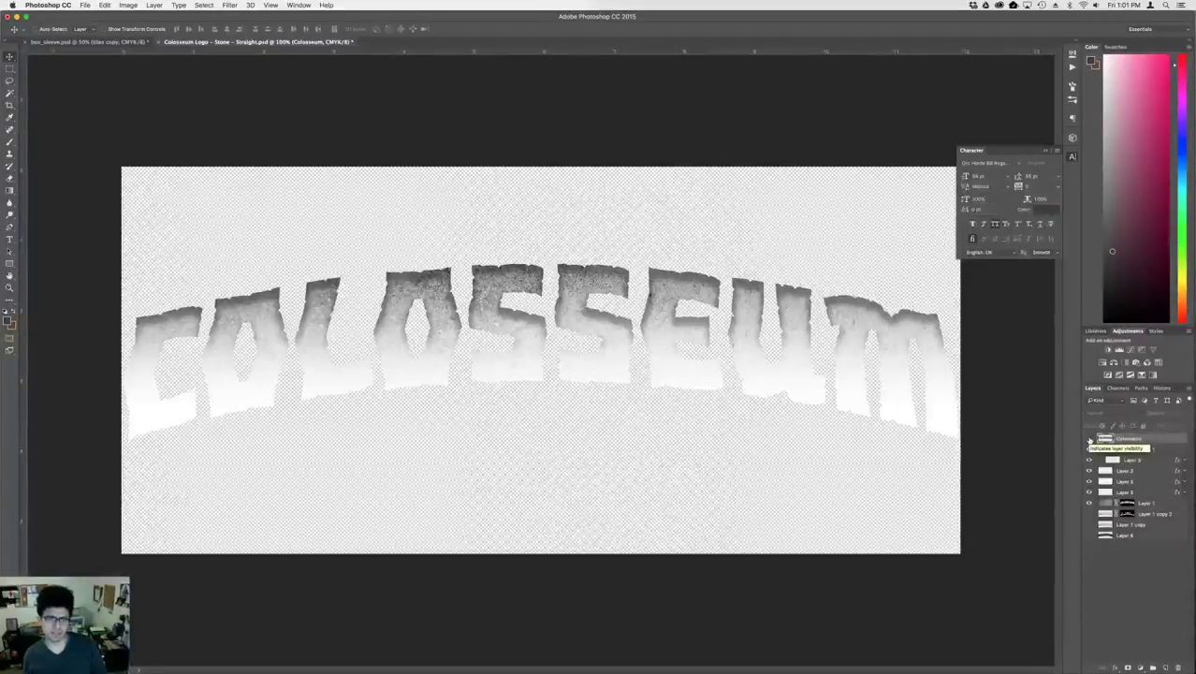
{"action": "left_click", "coordinate": [1157, 507]}
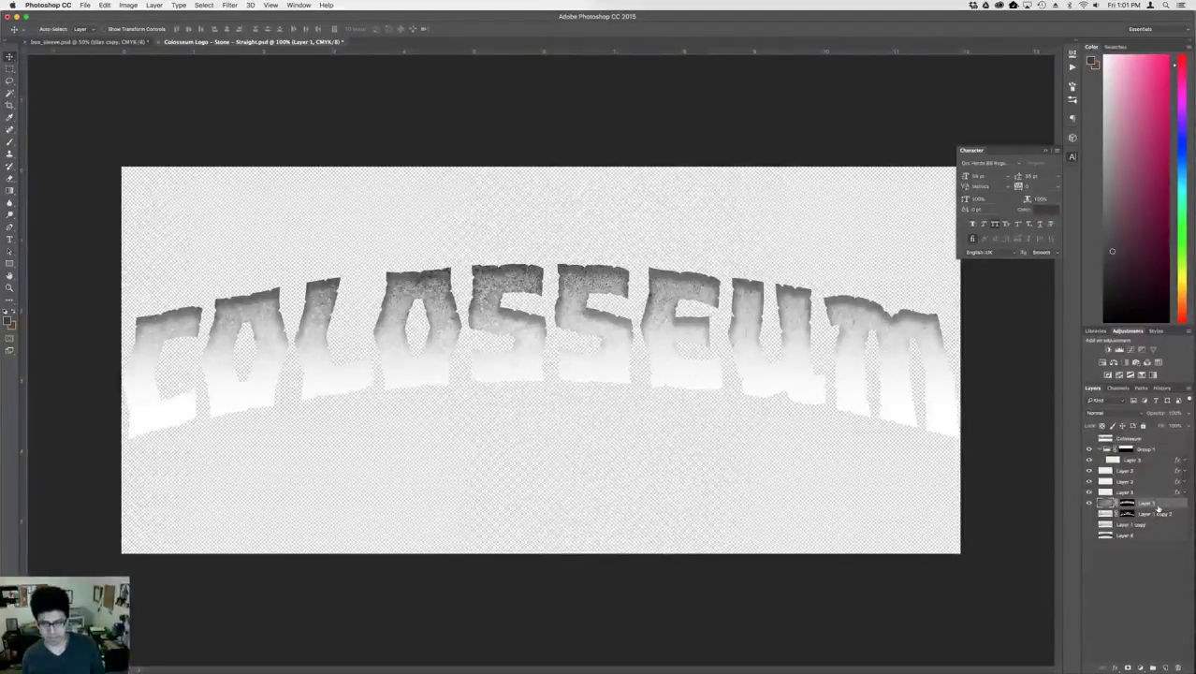
- Save a TIFF copy named Colosseum Logo - Stone - Straight.tif without layers, using LZW compression and saved transparency
{"action": "key", "text": "super+shift+s"}
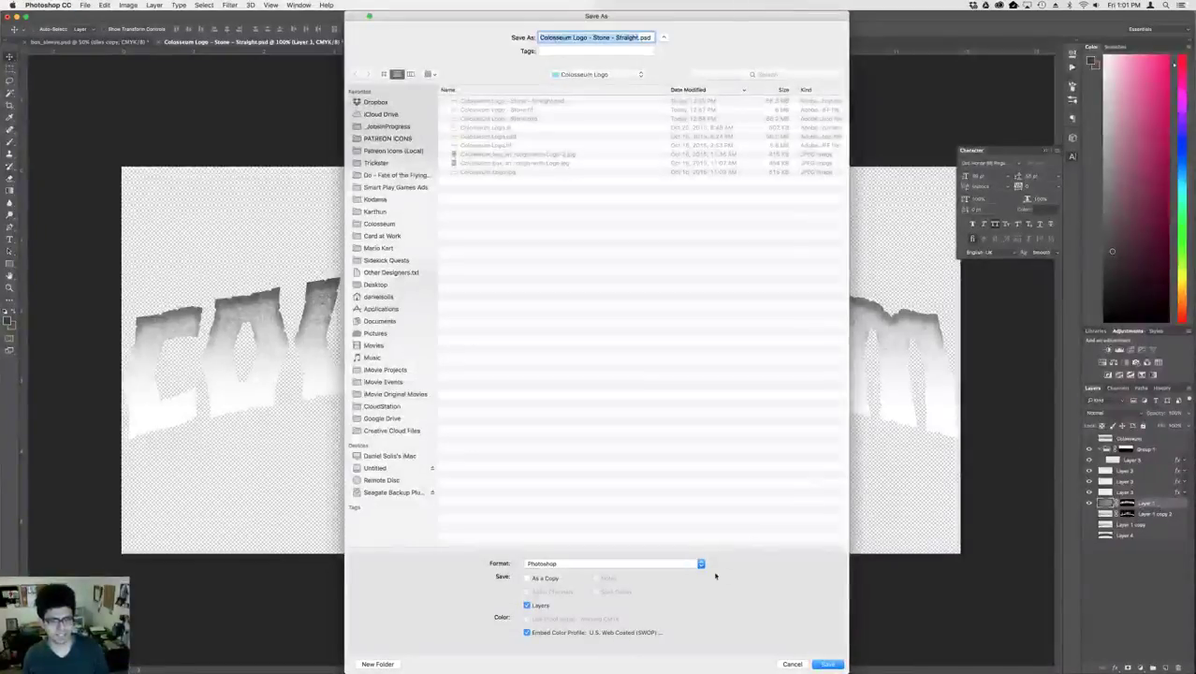
{"action": "left_click", "coordinate": [645, 563]}
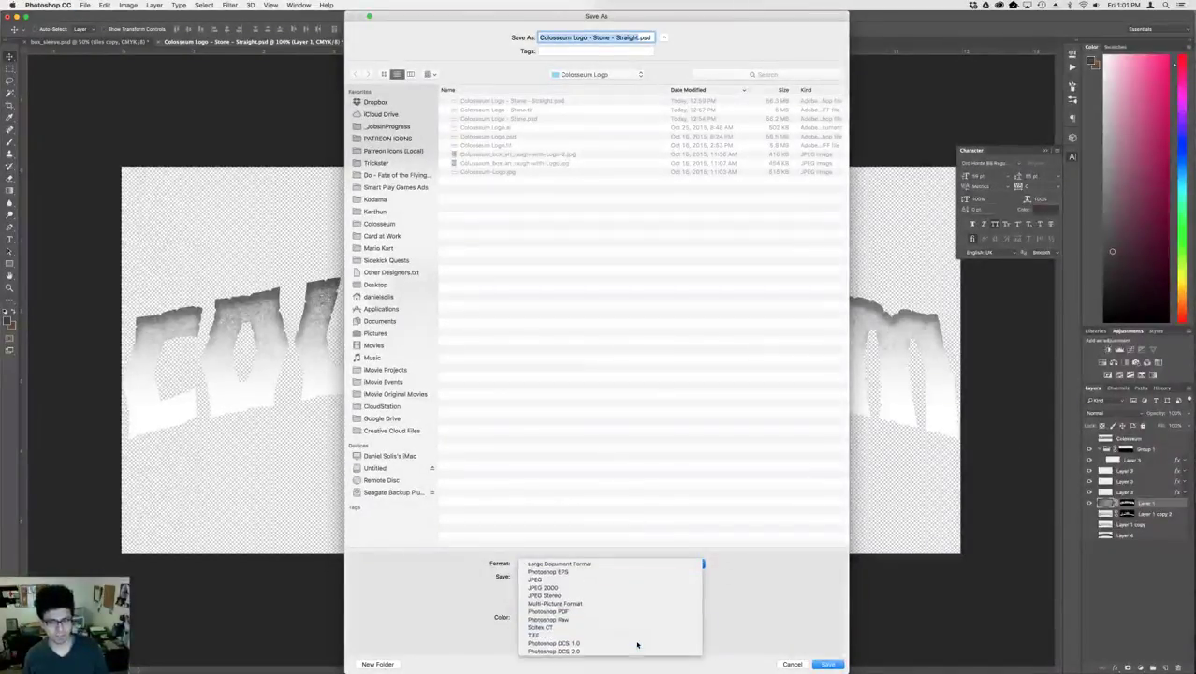
{"action": "left_click", "coordinate": [580, 643]}
{"action": "left_click", "coordinate": [541, 606]}
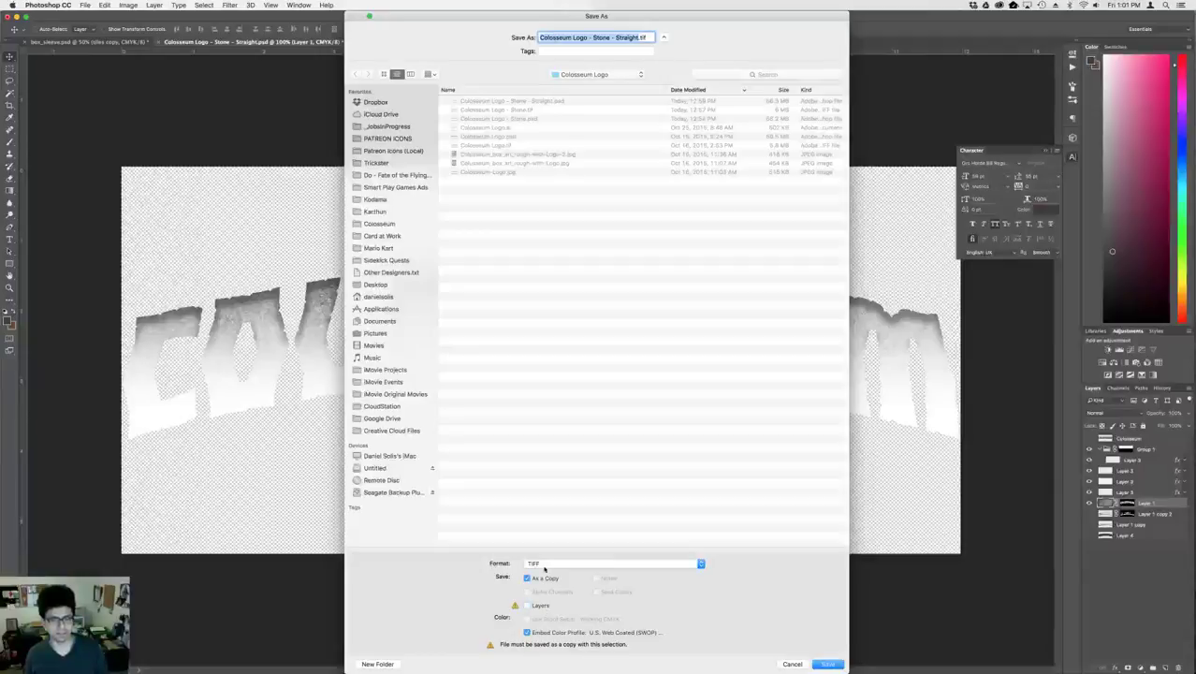
{"action": "key", "text": "Return"}
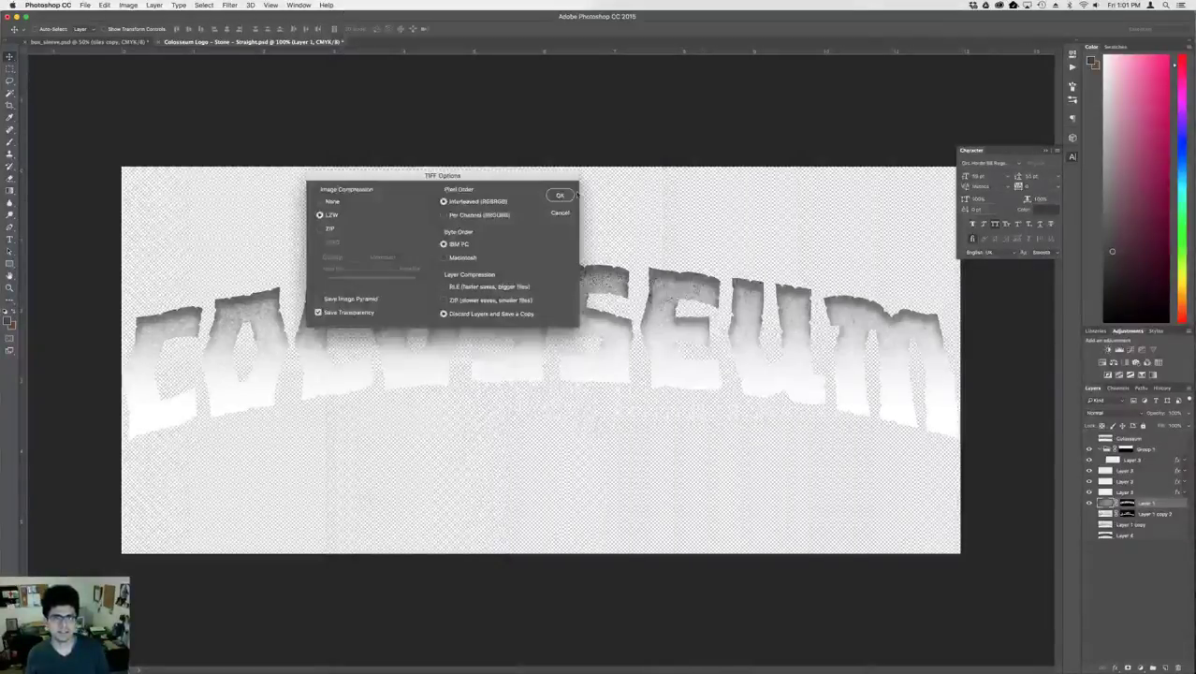
{"action": "left_click", "coordinate": [560, 195]}
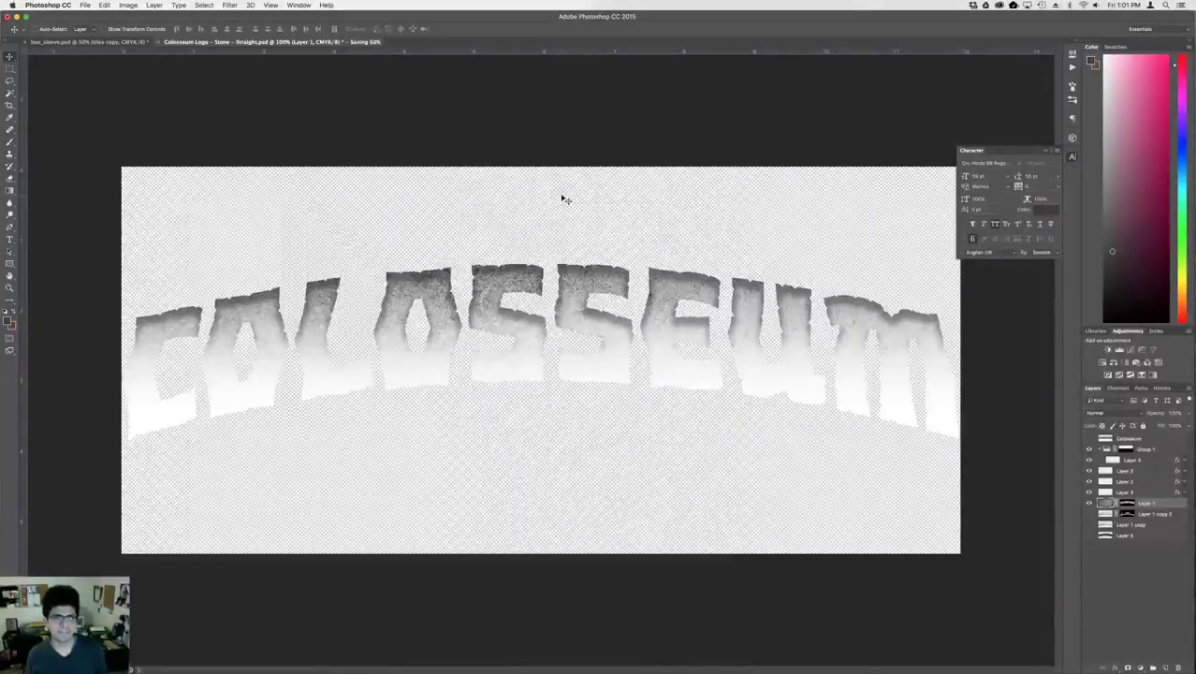
{"action": "key", "text": "super+Tab"}
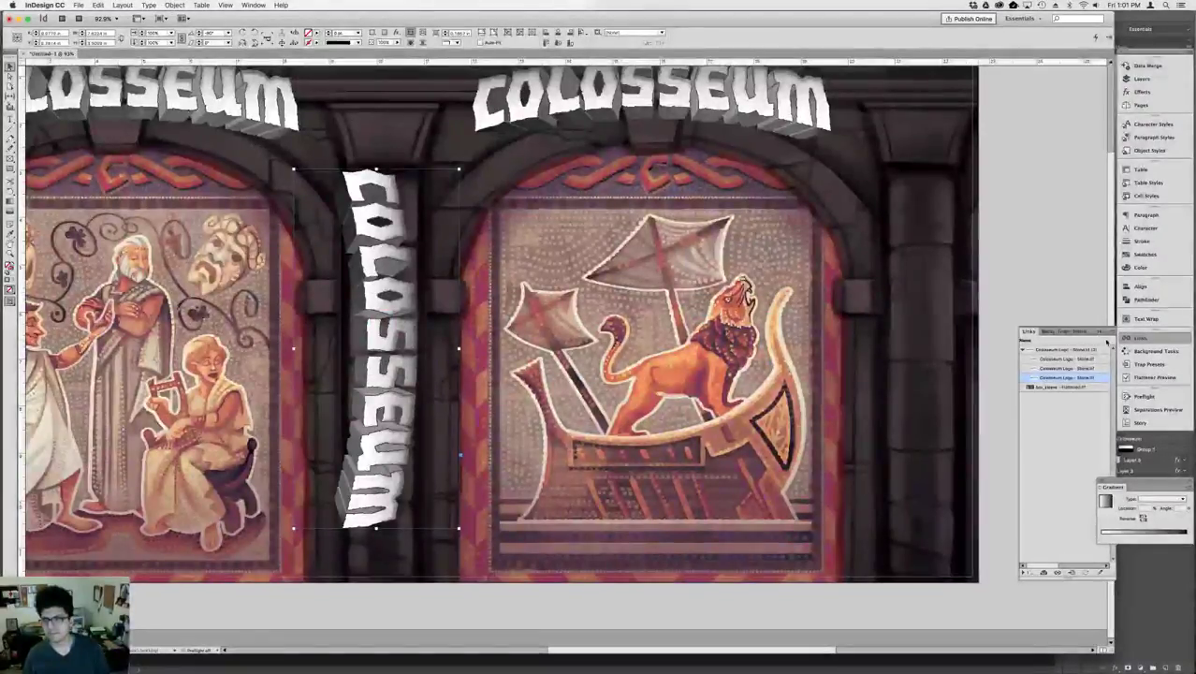
{"action": "left_click", "coordinate": [1108, 332]}
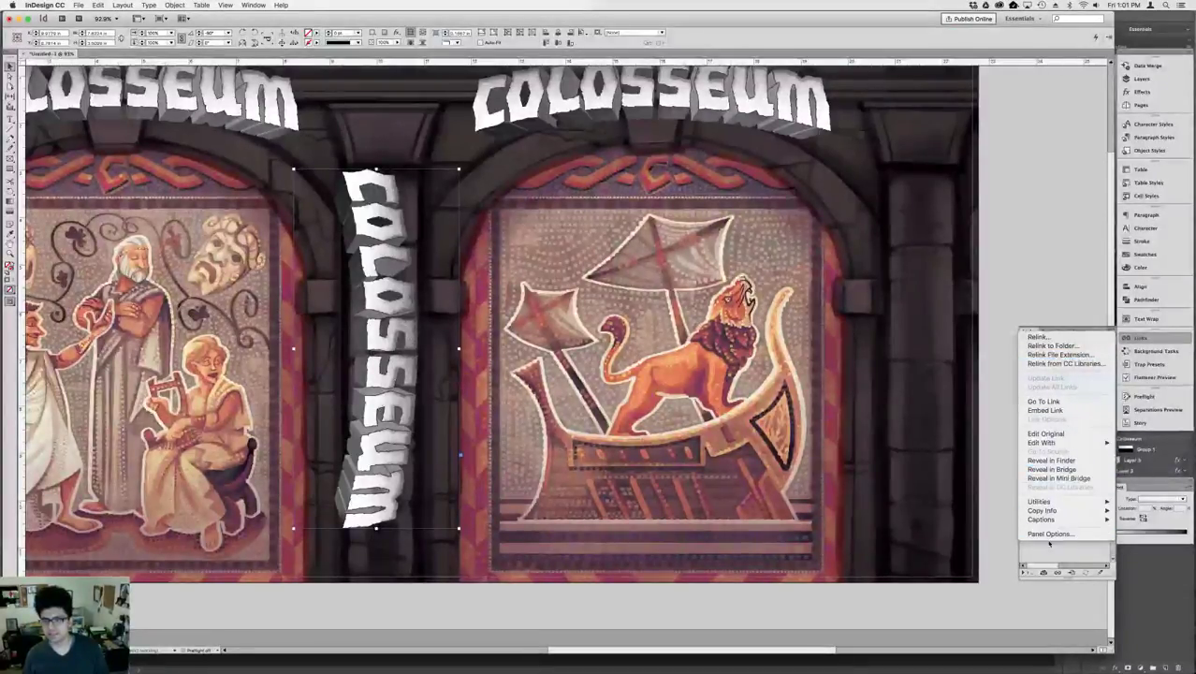
{"action": "left_click", "coordinate": [1048, 545]}
{"action": "left_click", "coordinate": [1107, 332]}
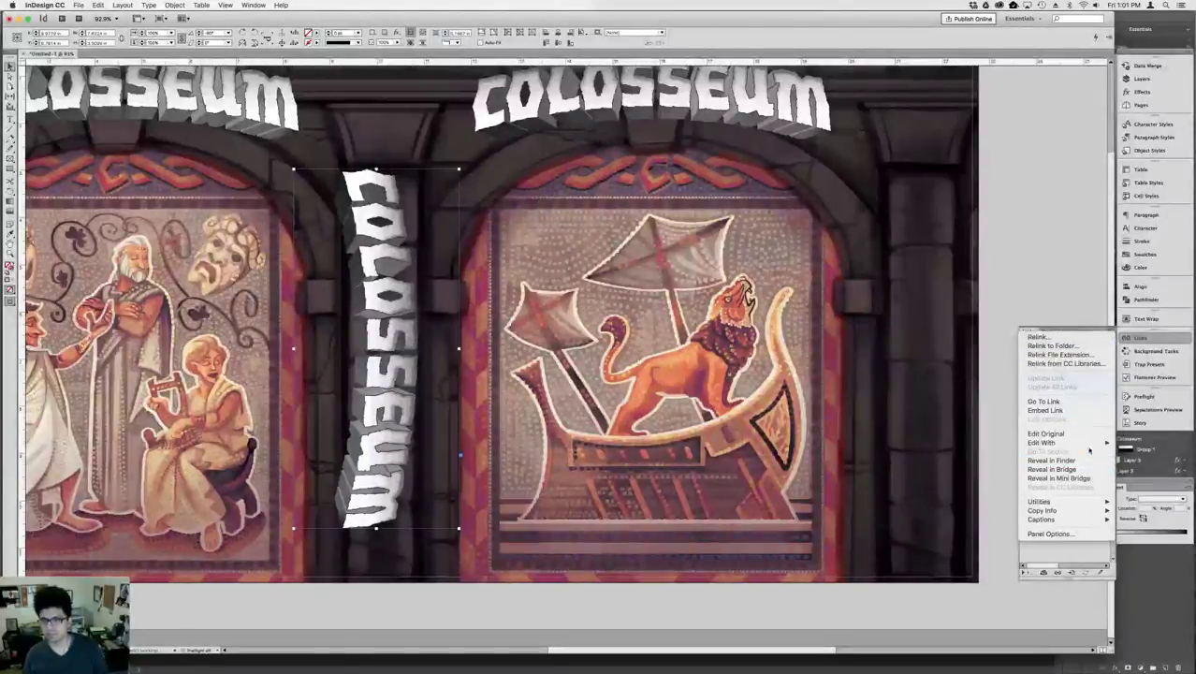
{"action": "left_click", "coordinate": [1011, 542]}
{"action": "left_click", "coordinate": [999, 539]}
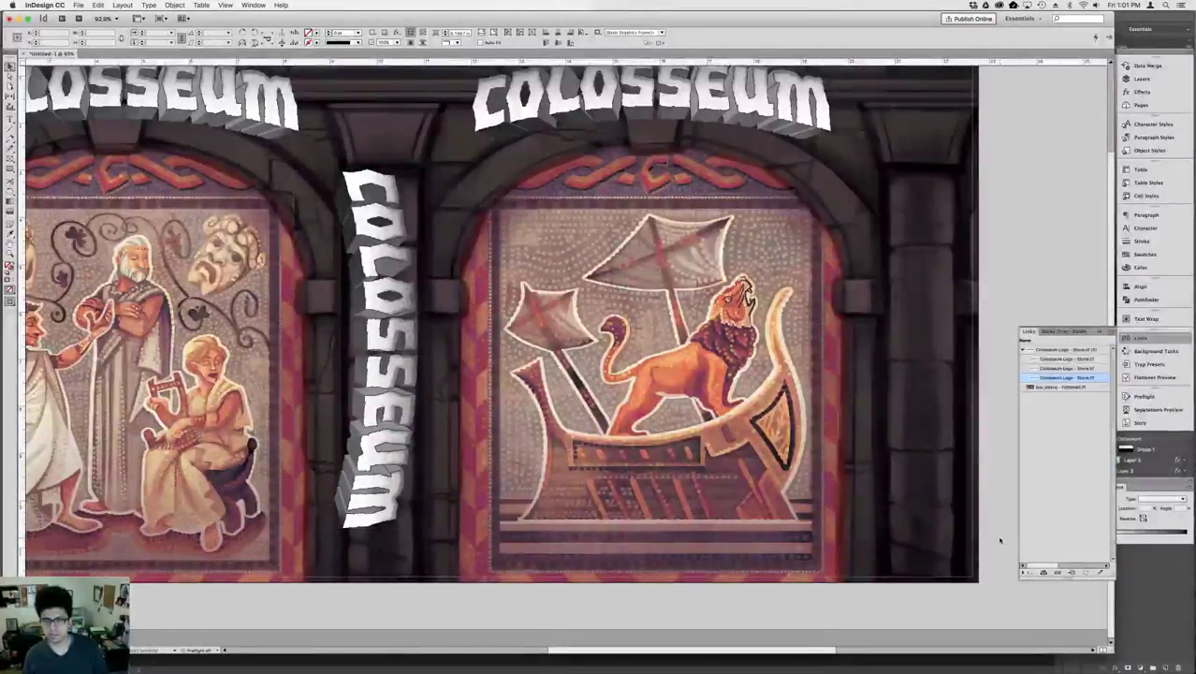
- Switch to Photoshop and save a layerless TIFF copy over the existing Colosseum Logo - Stone.tif with LZW compression and transparency
{"action": "key", "text": "super+Tab"}
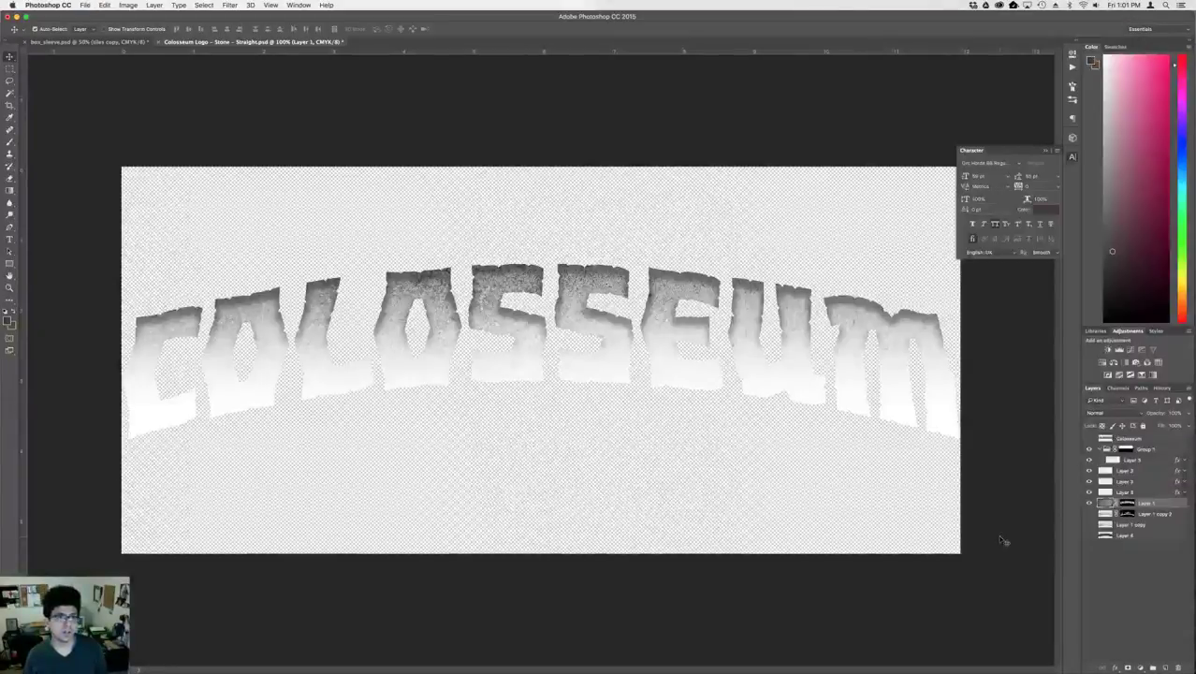
{"action": "key", "text": "shift+super+s"}
{"action": "left_click", "coordinate": [577, 564]}
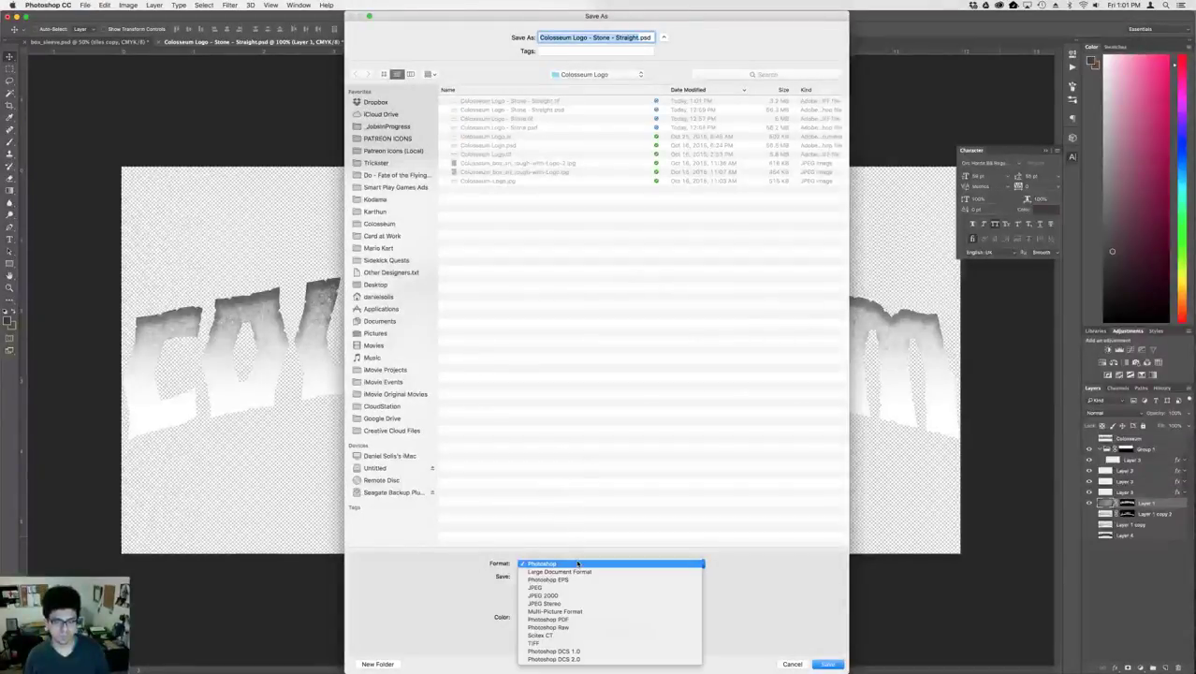
{"action": "left_click", "coordinate": [566, 643]}
{"action": "left_click", "coordinate": [543, 606]}
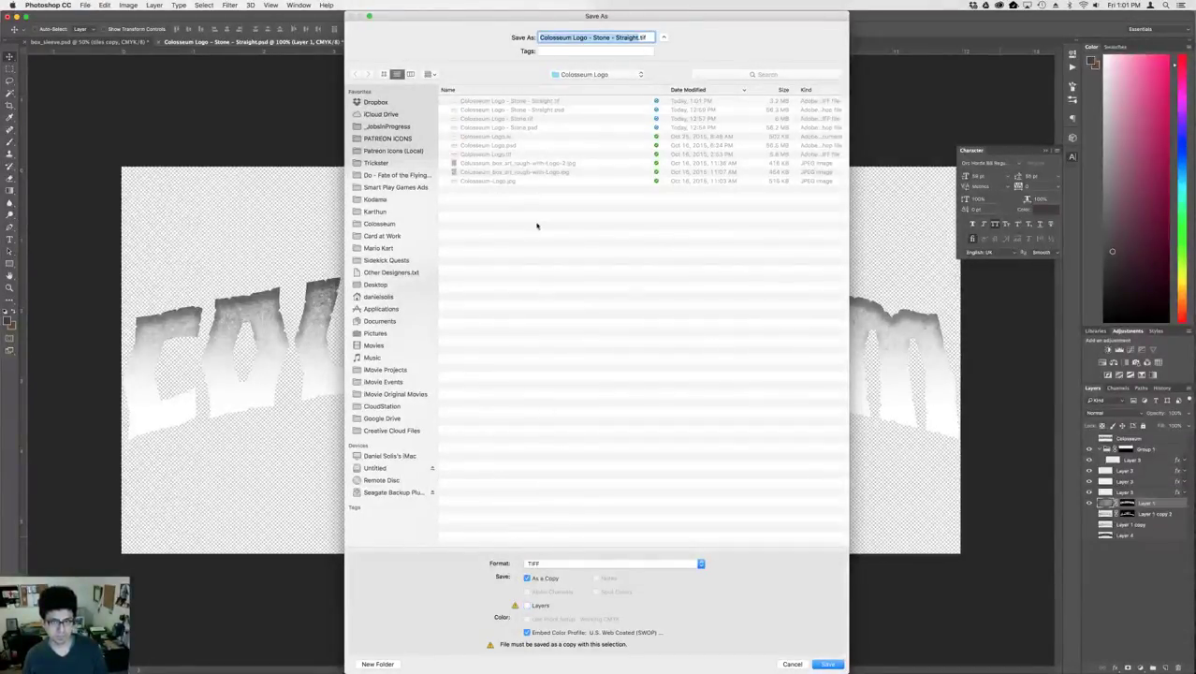
{"action": "double_click", "coordinate": [519, 100]}
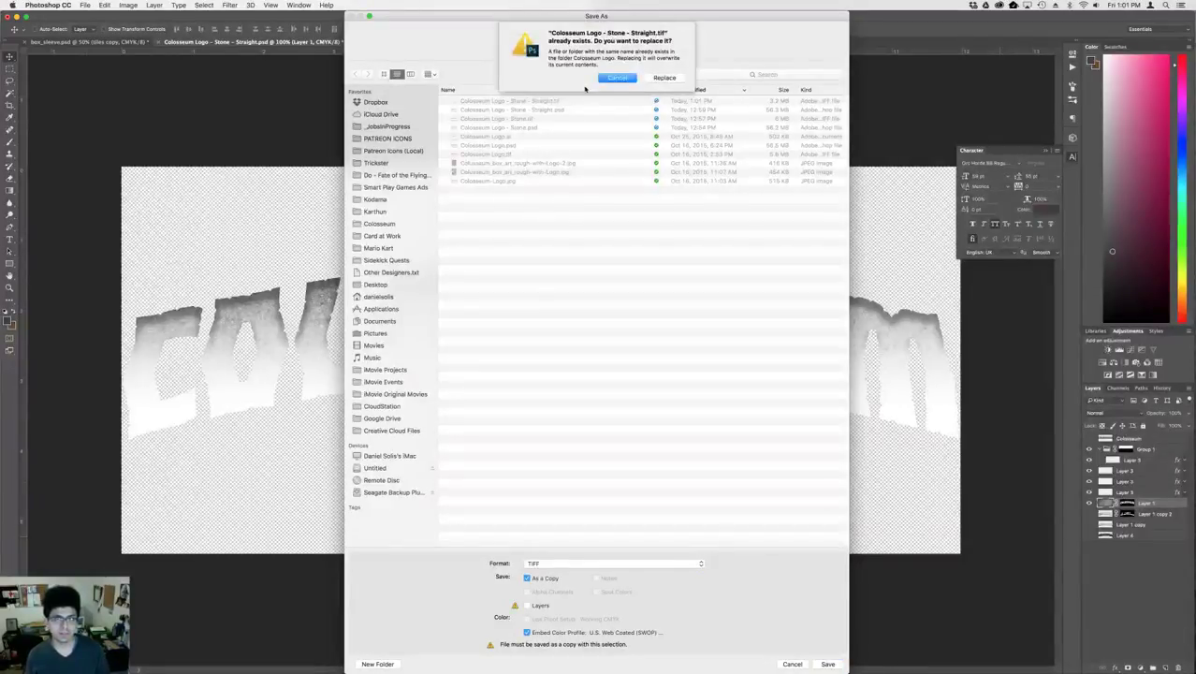
{"action": "key", "text": "Return"}
{"action": "key", "text": "Return"}
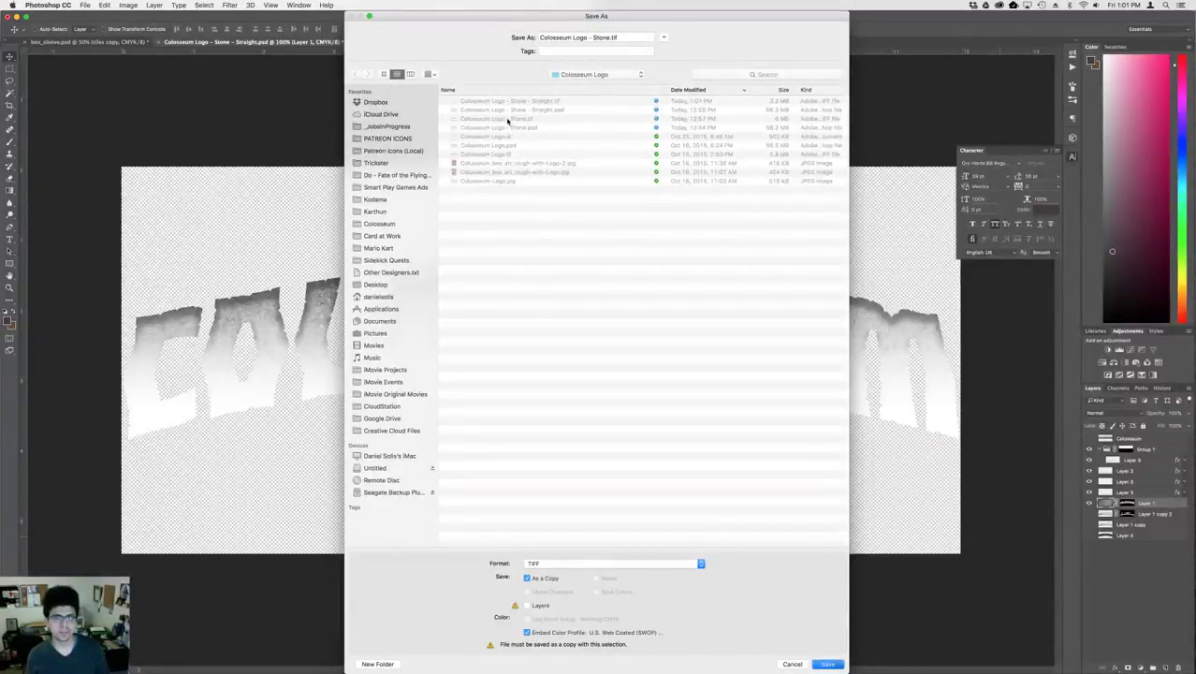
{"action": "left_click", "coordinate": [666, 78]}
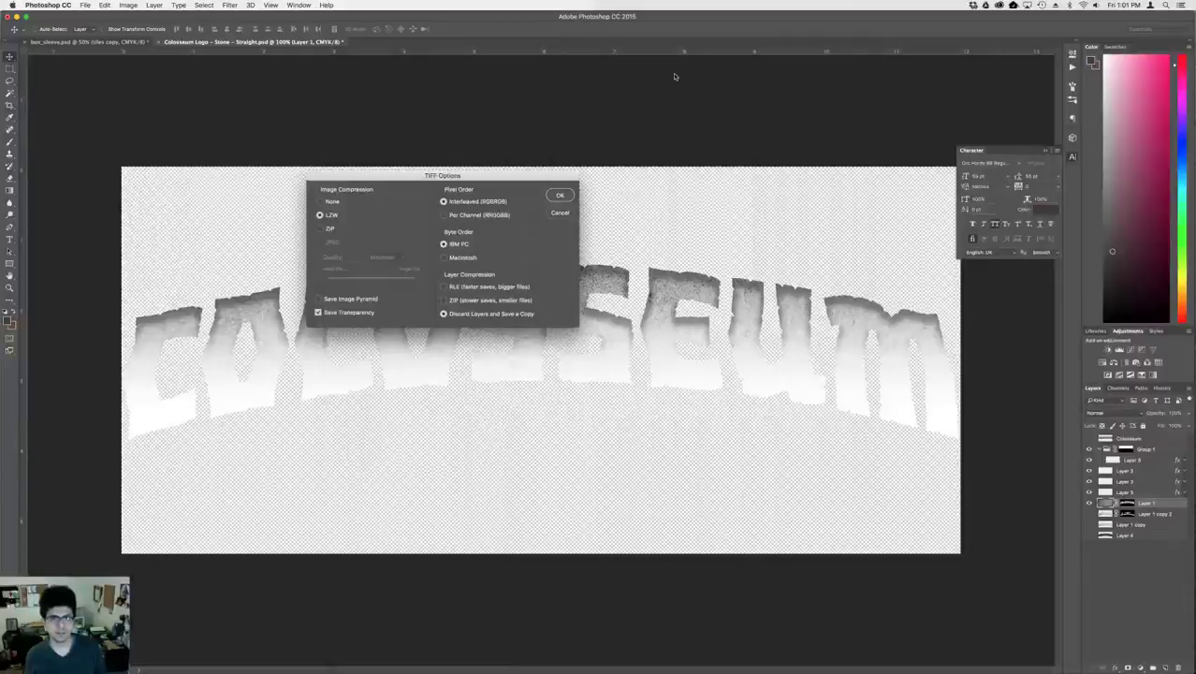
{"action": "key", "text": "Return"}
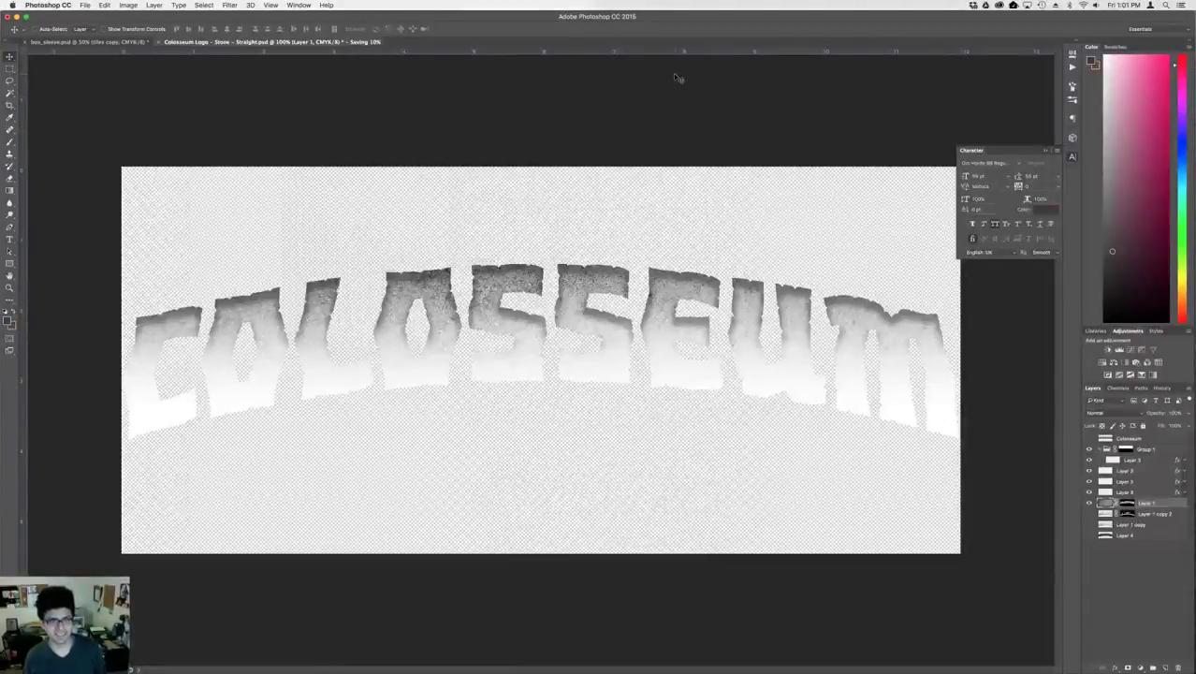
- Switch to InDesign and update all links so the placed logos use the newly saved TIFF
{"action": "key", "text": "super+Tab"}
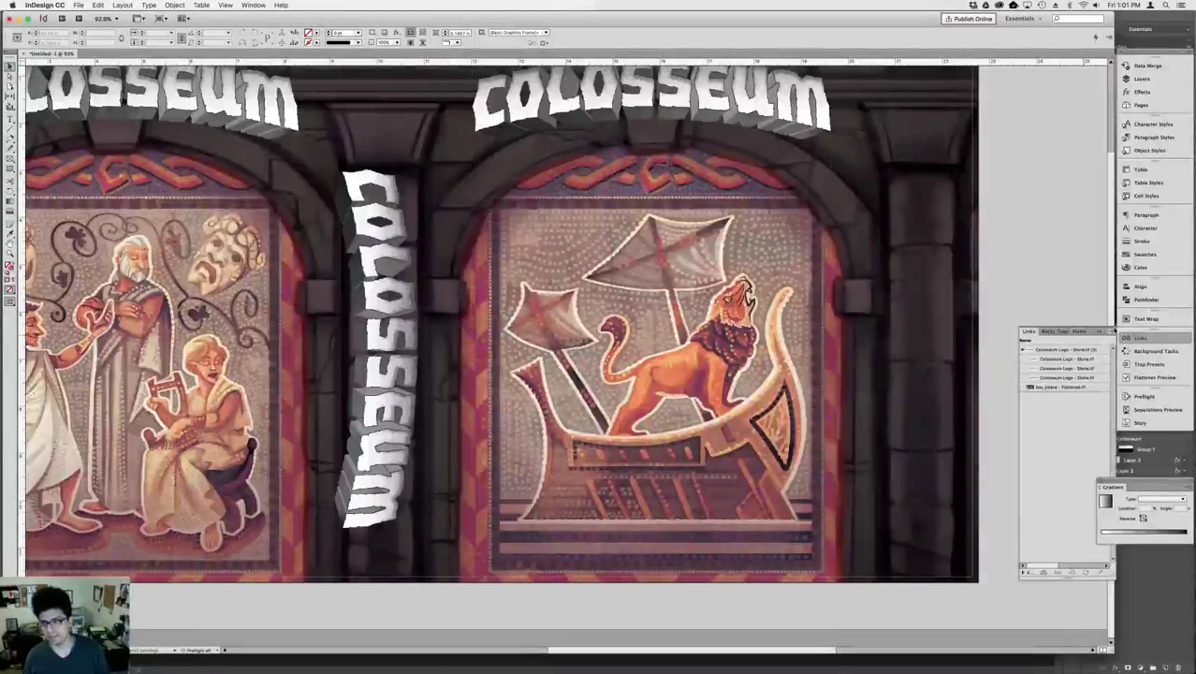
{"action": "left_click", "coordinate": [1100, 331]}
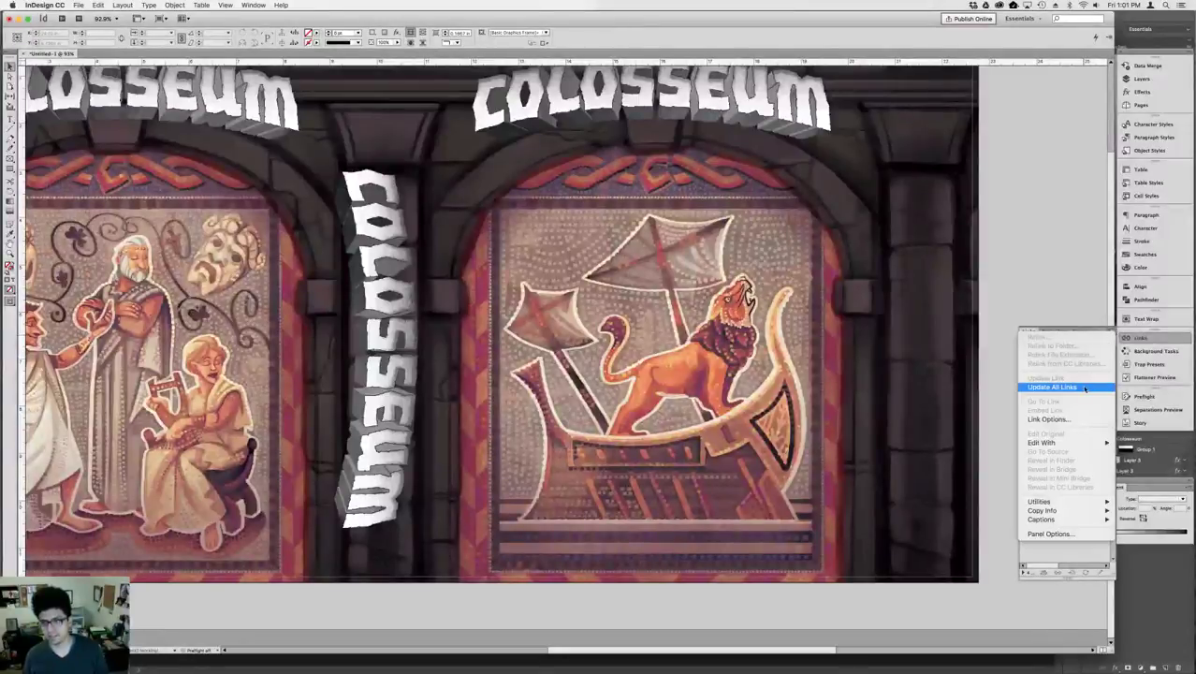
{"action": "left_click", "coordinate": [1051, 386]}
- Move the logo on the left face slightly lower over its arch, fine-tuning its height with upward nudges
{"action": "left_click_drag", "start_coordinate": [474, 285], "coordinate": [643, 386]}
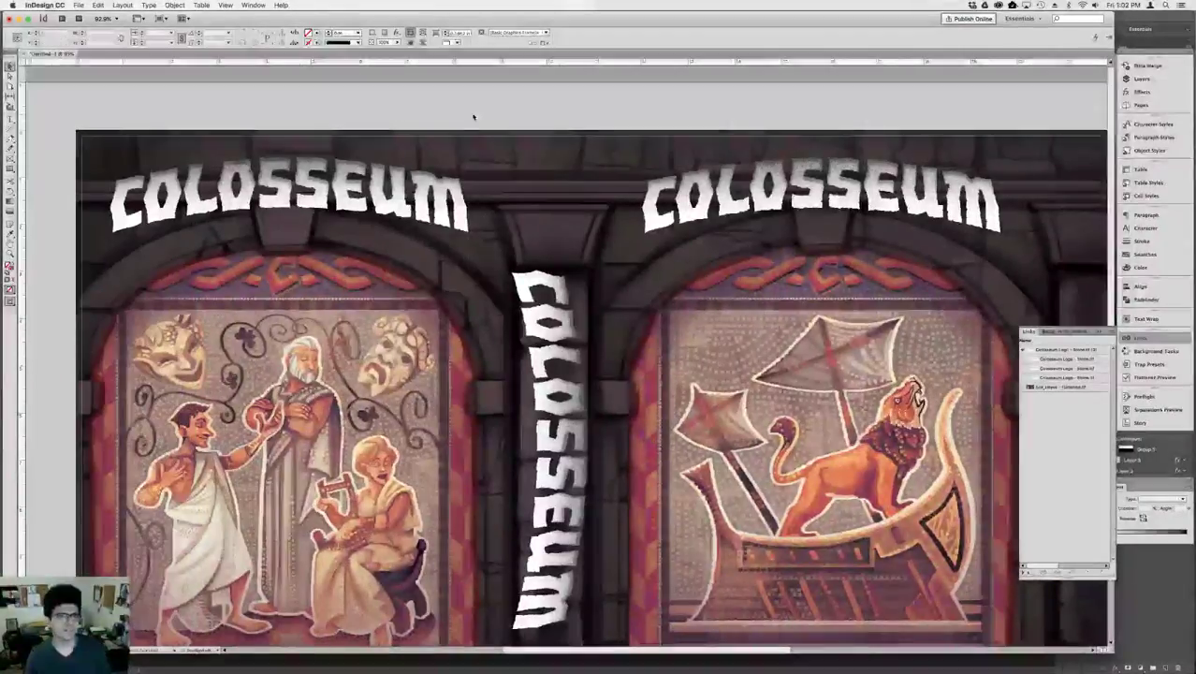
{"action": "left_click", "coordinate": [396, 116]}
{"action": "left_click_drag", "start_coordinate": [381, 165], "coordinate": [381, 200]}
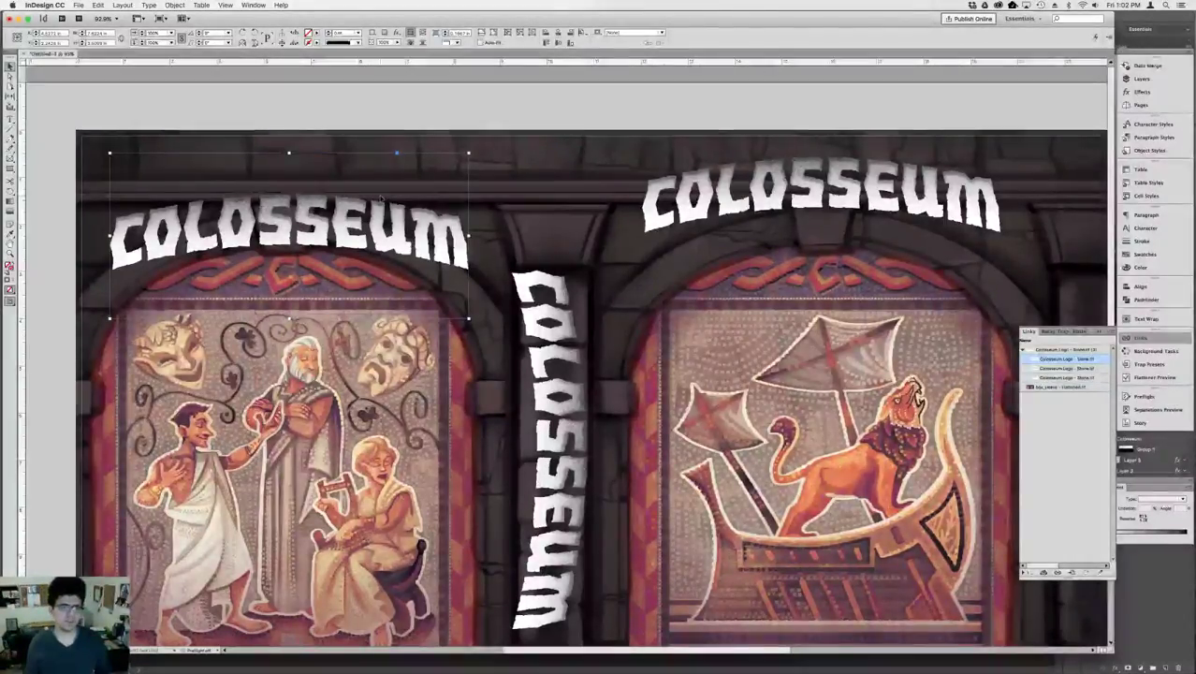
{"action": "key", "text": "shift+Up"}
{"action": "key", "text": "shift+Up"}
{"action": "key", "text": "shift+Up"}
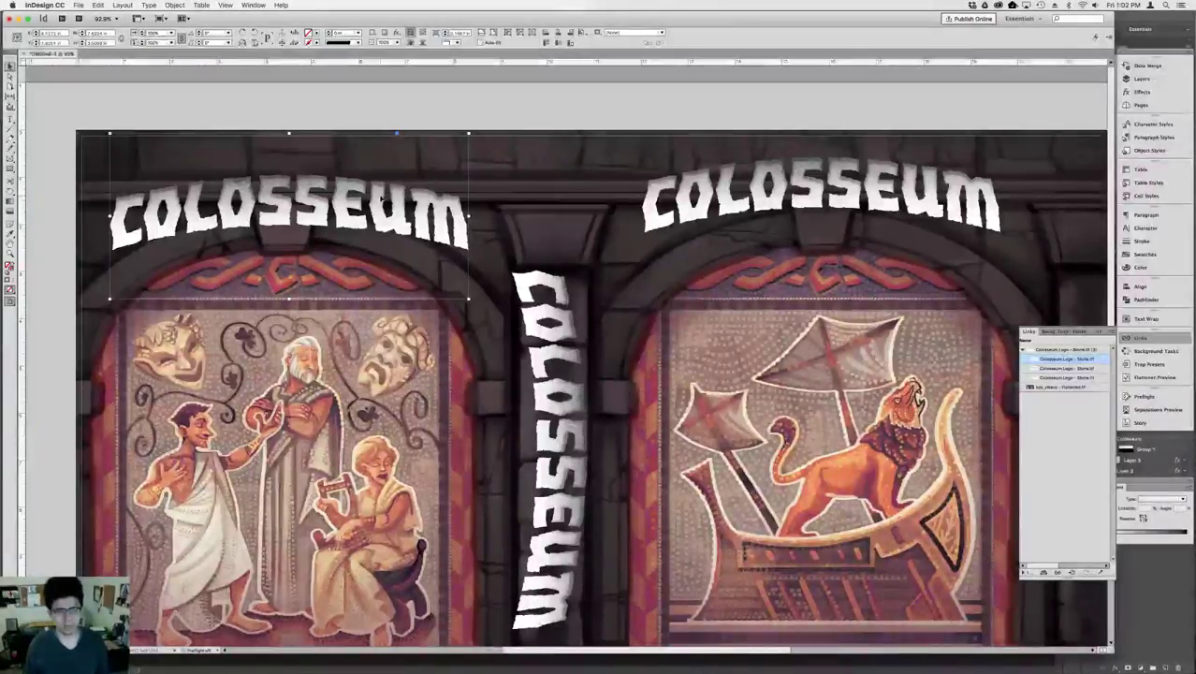
{"action": "key", "text": "super+Tab"}
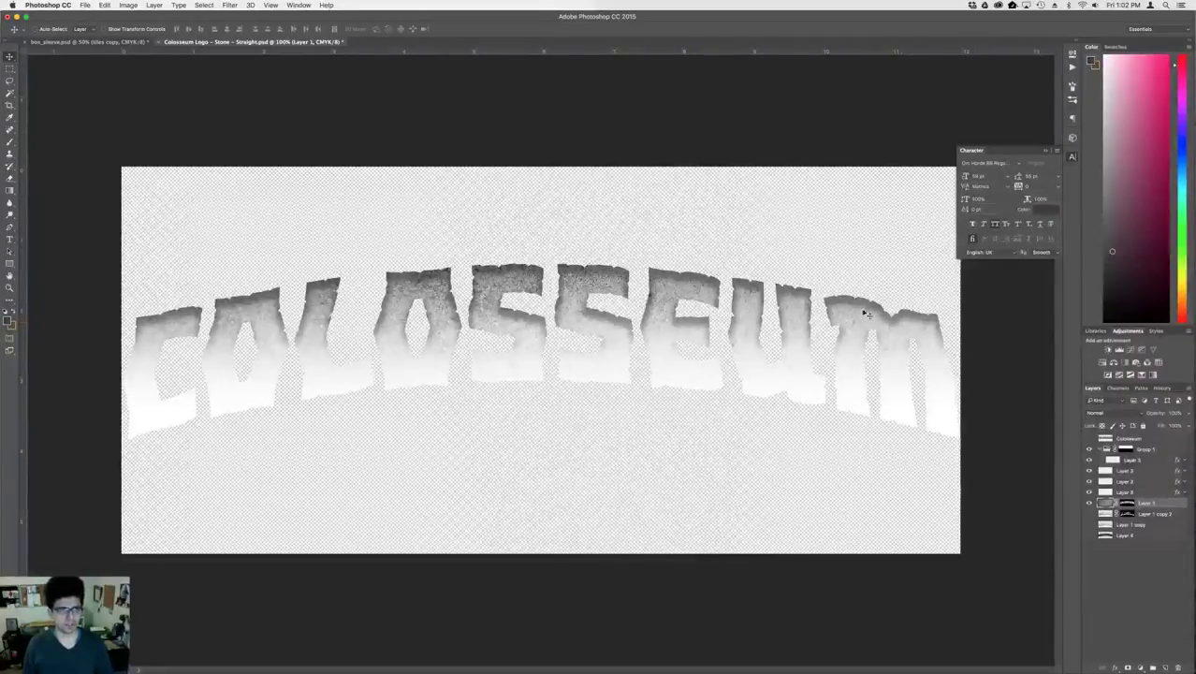
{"action": "key", "text": "super+shift+s"}
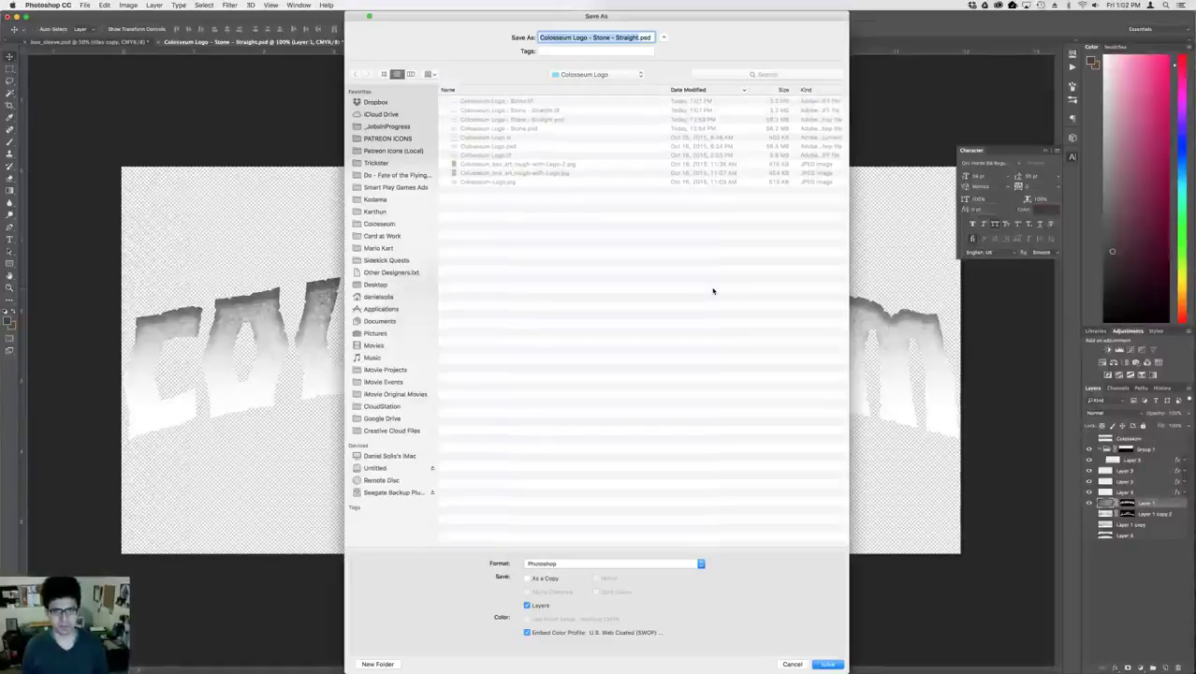
{"action": "key", "text": "Escape"}
- Switch to Finder, open Colosseum Logo - Stone.psd from the Colosseum Logo folder in Photoshop, and decline creating a new library
{"action": "key", "text": "super+Tab"}
{"action": "key", "text": "super+Tab"}
{"action": "key", "text": "super+Tab"}
{"action": "key", "text": "super+Tab"}
{"action": "key", "text": "super+Tab"}
{"action": "key", "text": "super+Tab"}
{"action": "key", "text": "super+Tab"}
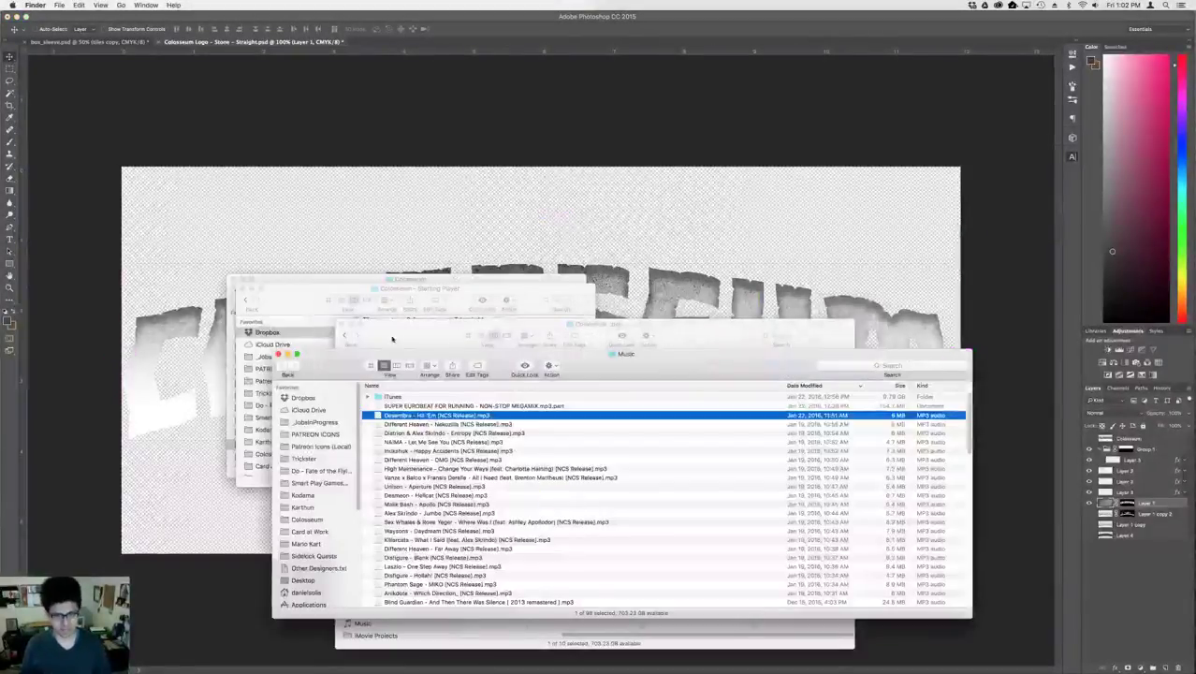
{"action": "key", "text": "super+w"}
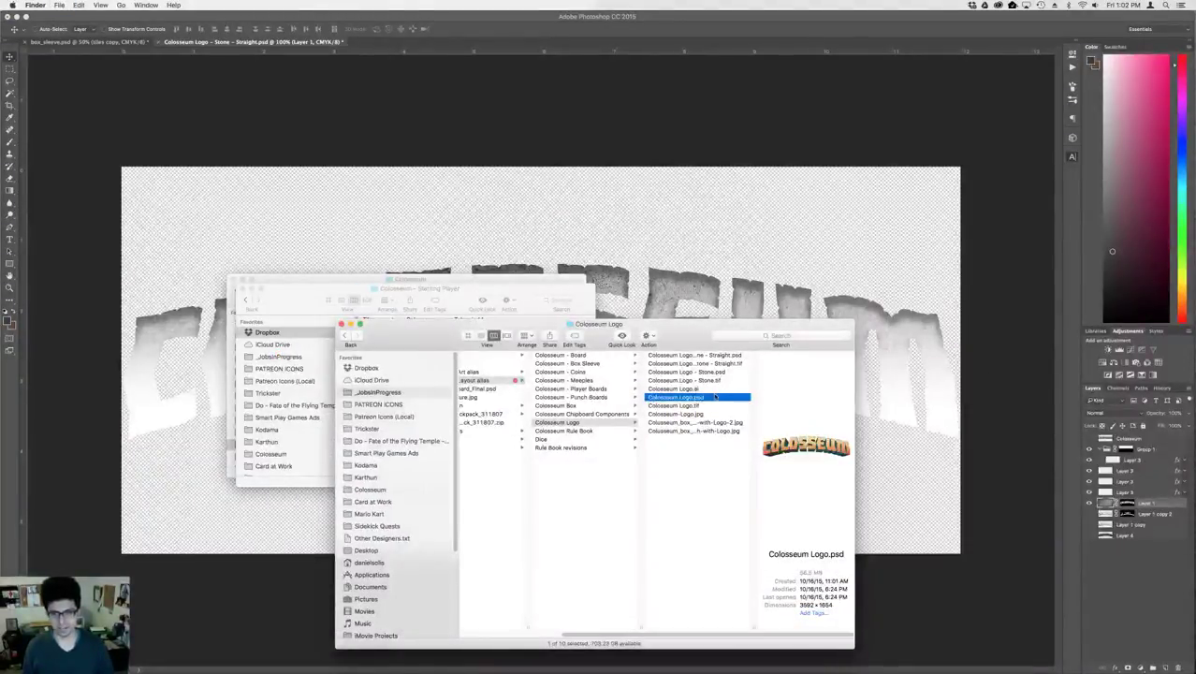
{"action": "double_click", "coordinate": [717, 380]}
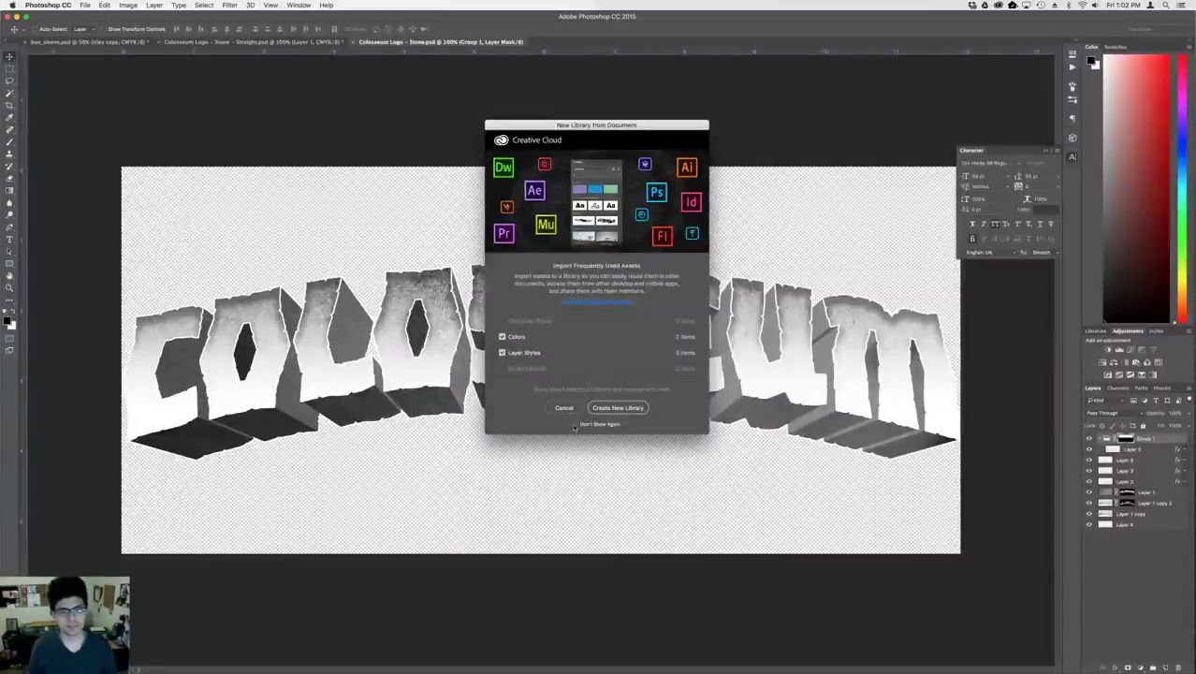
{"action": "left_click", "coordinate": [564, 407]}
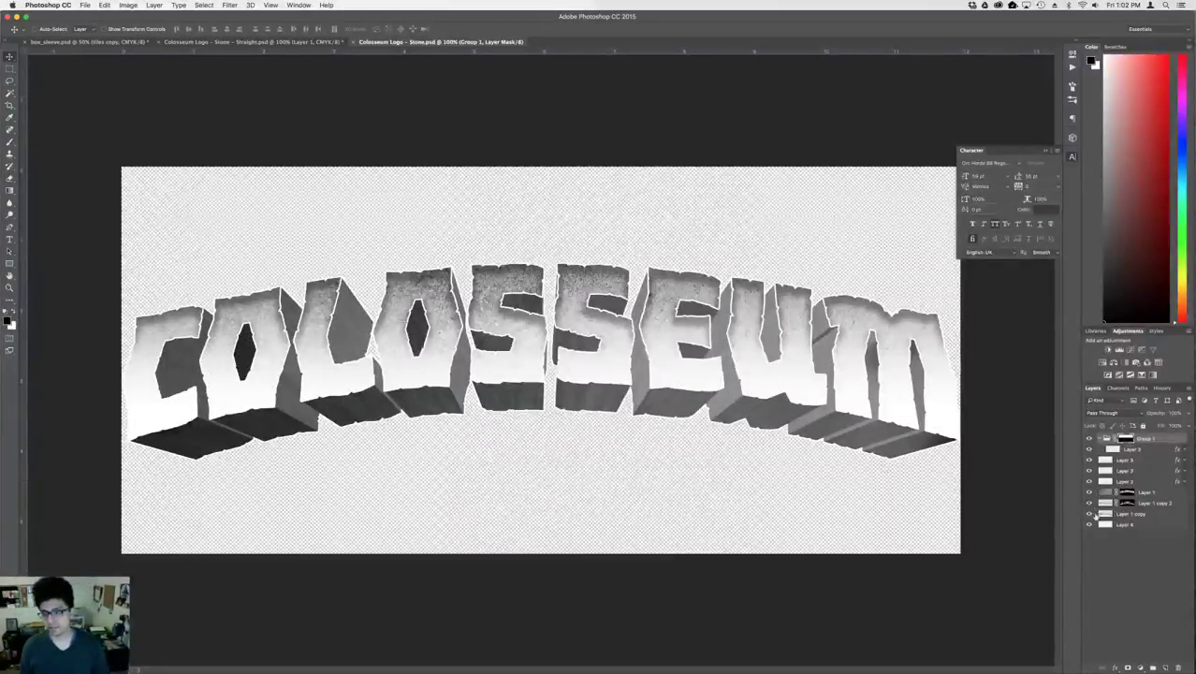
{"action": "key", "text": "super+Tab"}
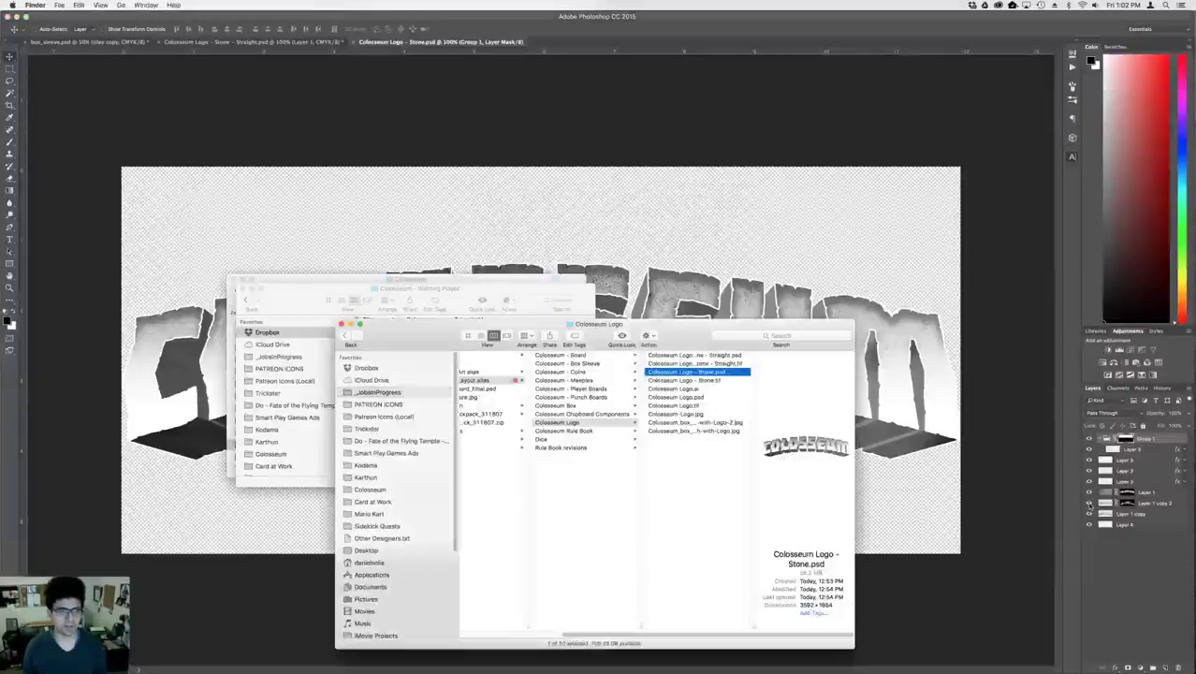
{"action": "key", "text": "super+Tab"}
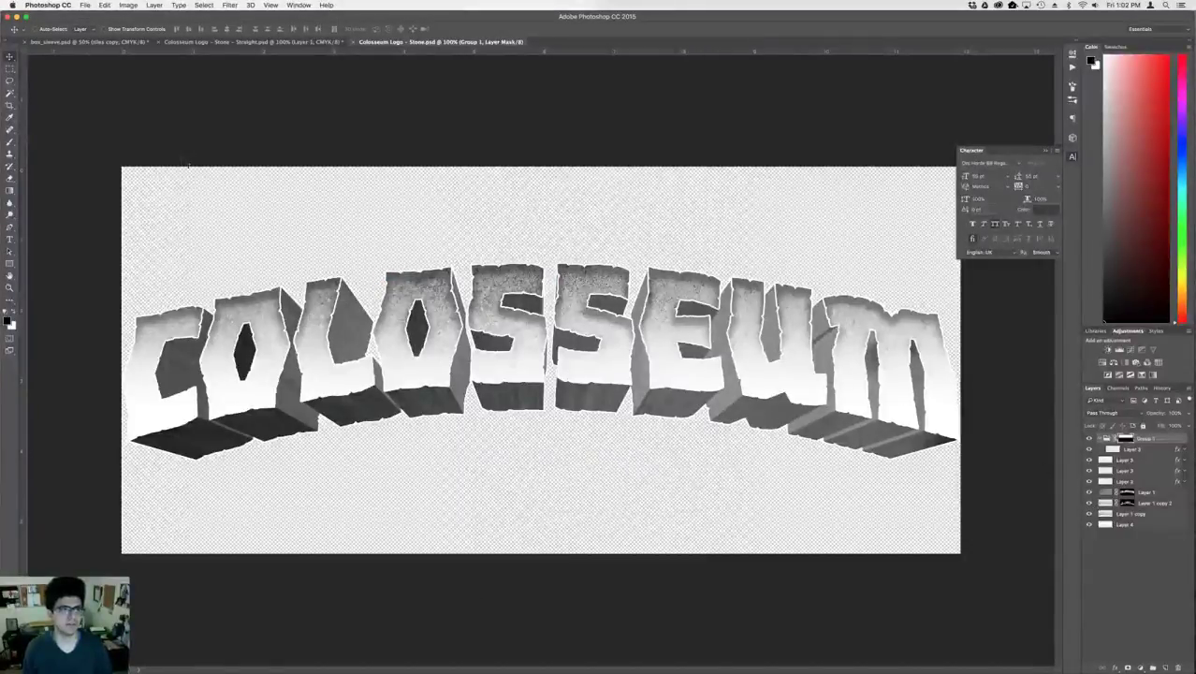
- In box_sleeve.psd, identify Layer 3 as the stonework and marquee-select the dark wall area above the left arch for copying
{"action": "left_click", "coordinate": [83, 42]}
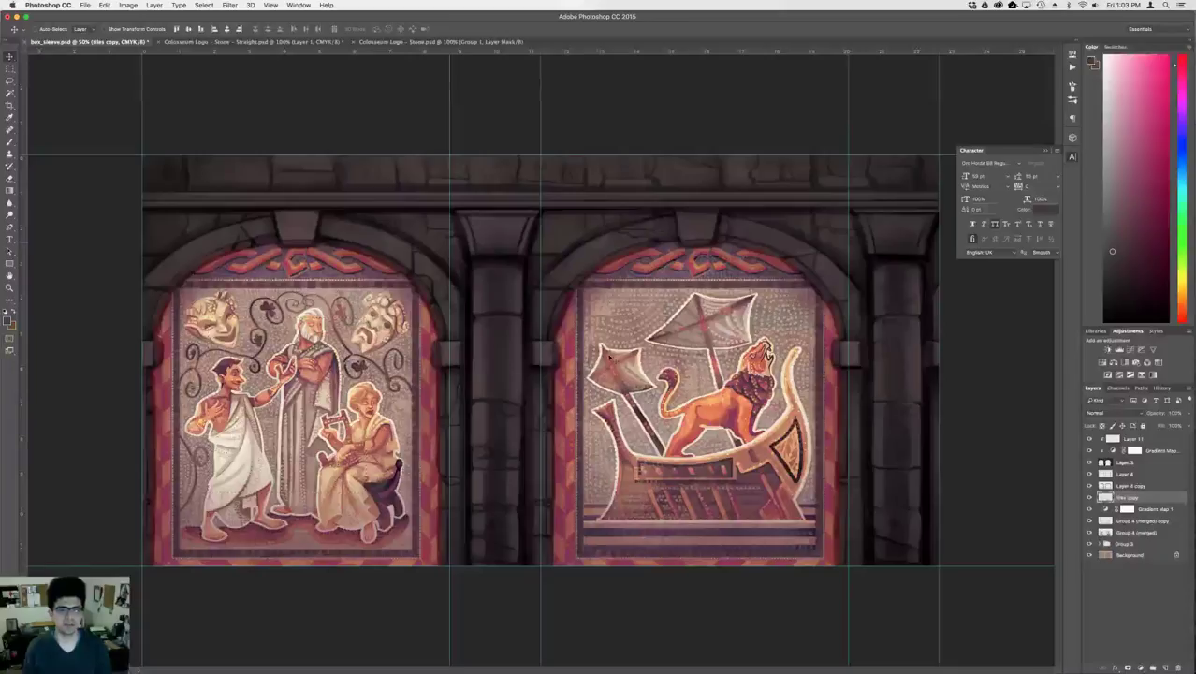
{"action": "left_click", "coordinate": [1128, 555]}
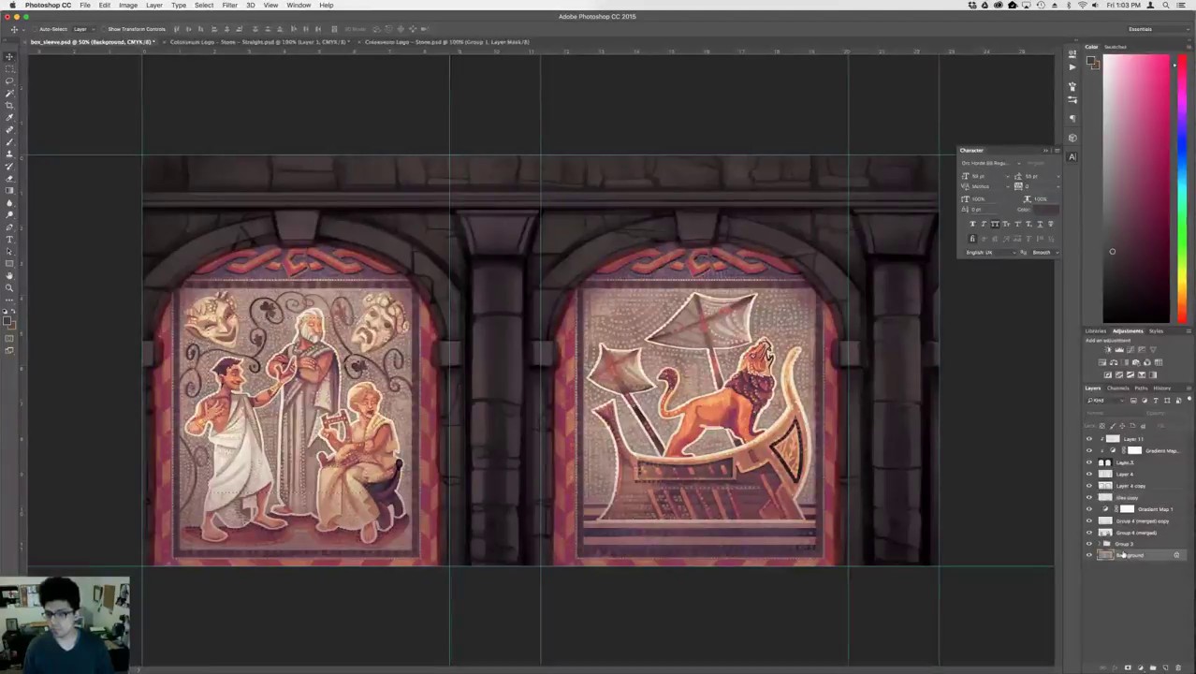
{"action": "left_click", "coordinate": [1121, 468]}
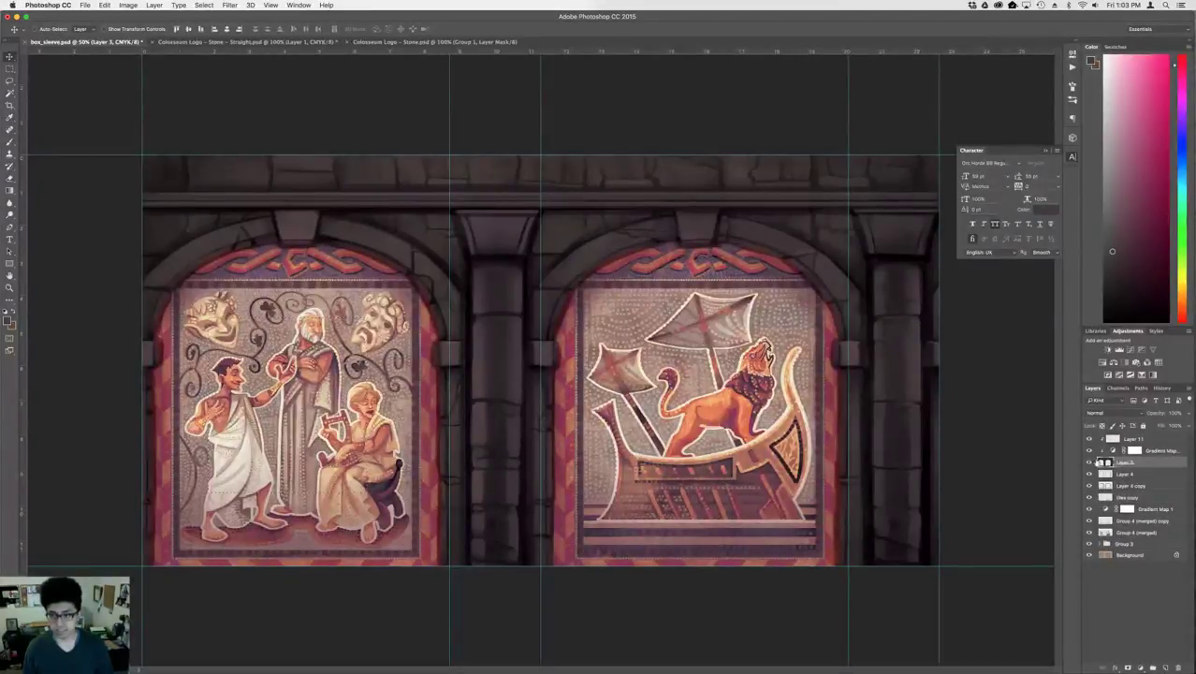
{"action": "left_click", "coordinate": [1088, 462]}
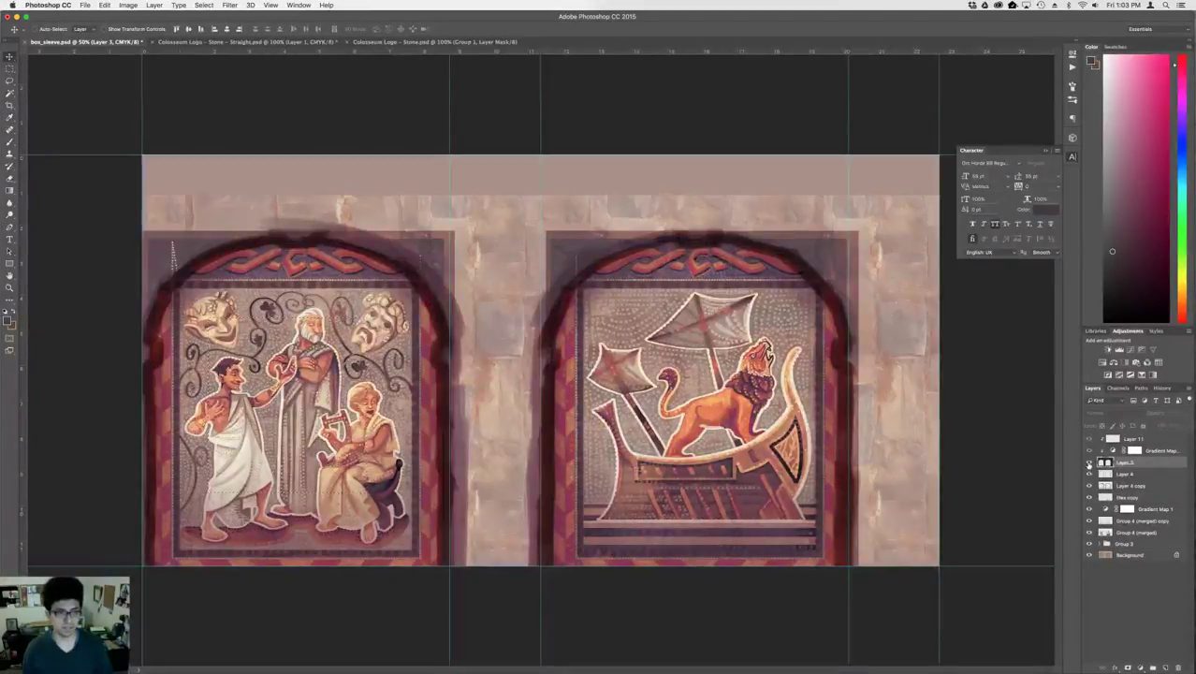
{"action": "left_click", "coordinate": [1088, 462]}
{"action": "key", "text": "m"}
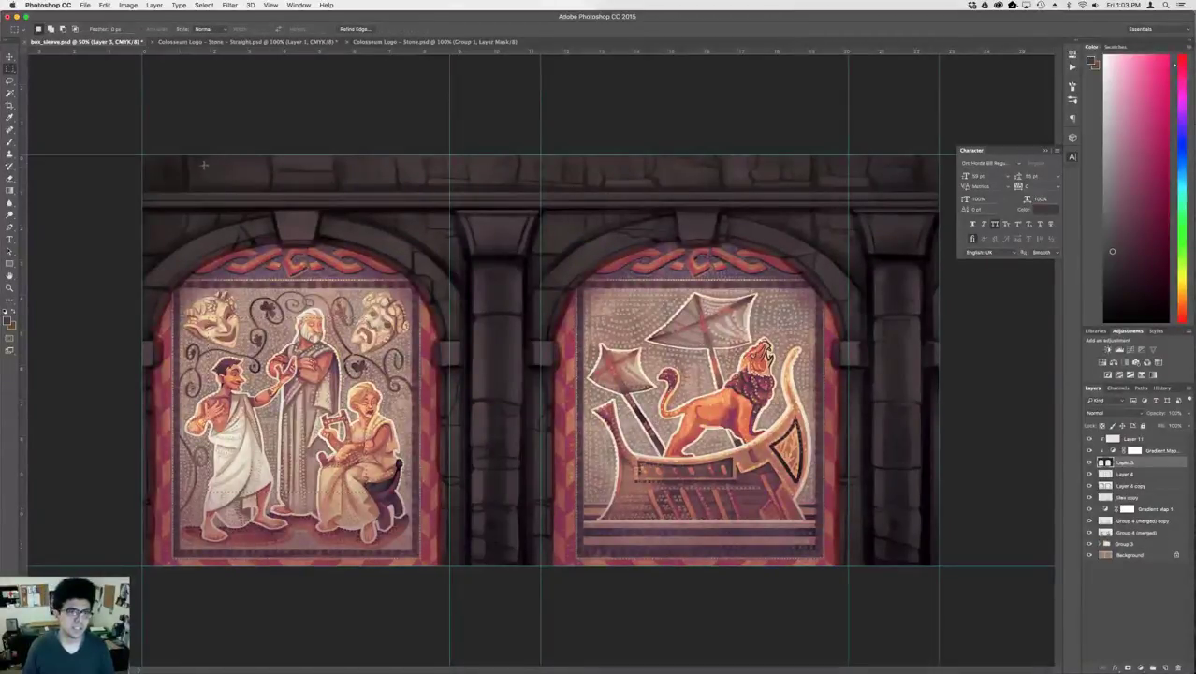
{"action": "left_click_drag", "start_coordinate": [145, 156], "coordinate": [446, 234]}
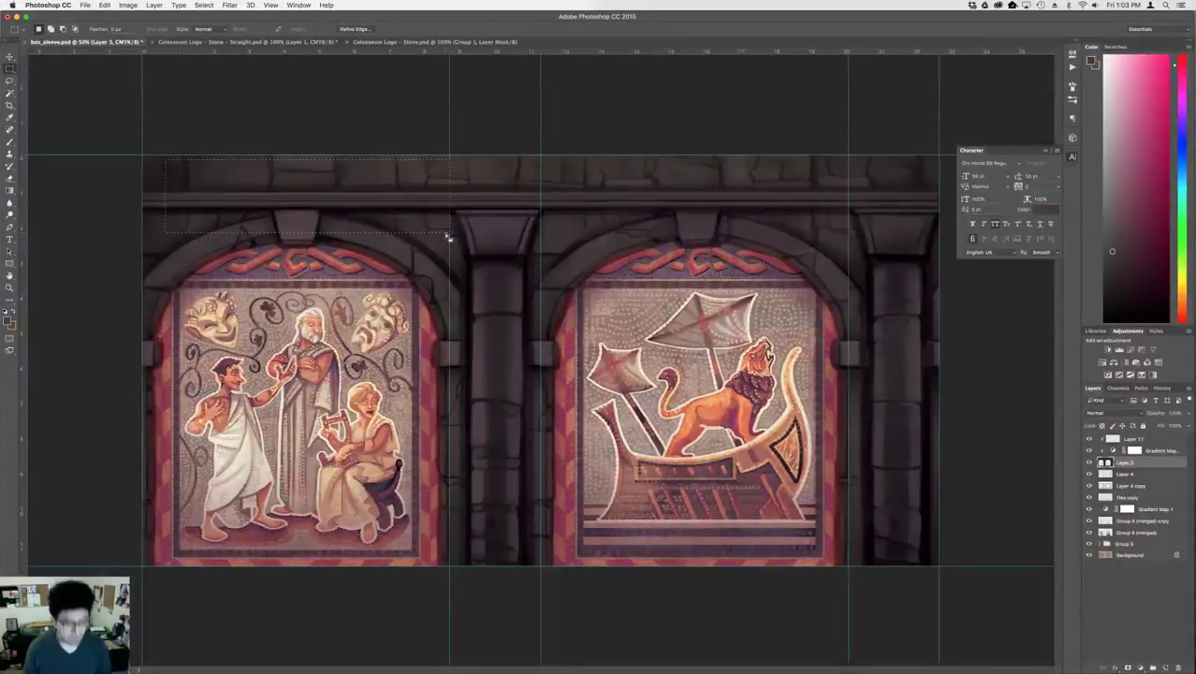
- Paste the copied stonework into Colosseum Logo - Stone.psd, masked to the letter faces, and place its layer above Group 1
{"action": "left_click", "coordinate": [367, 43]}
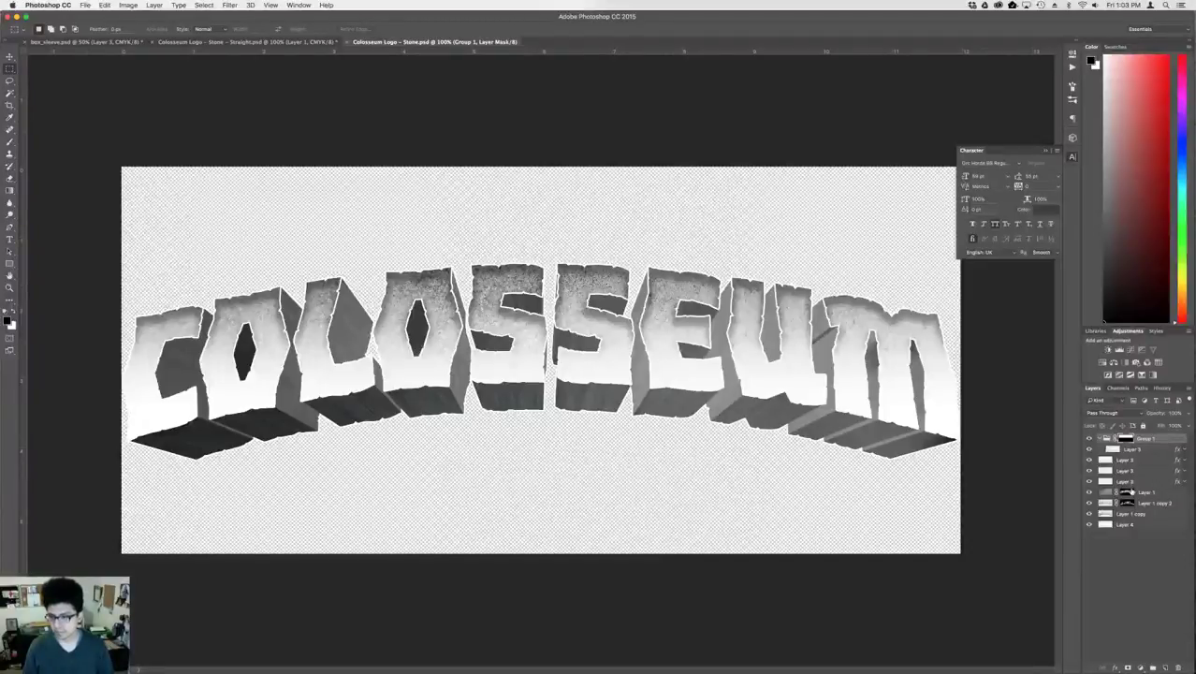
{"action": "left_click", "coordinate": [1088, 492]}
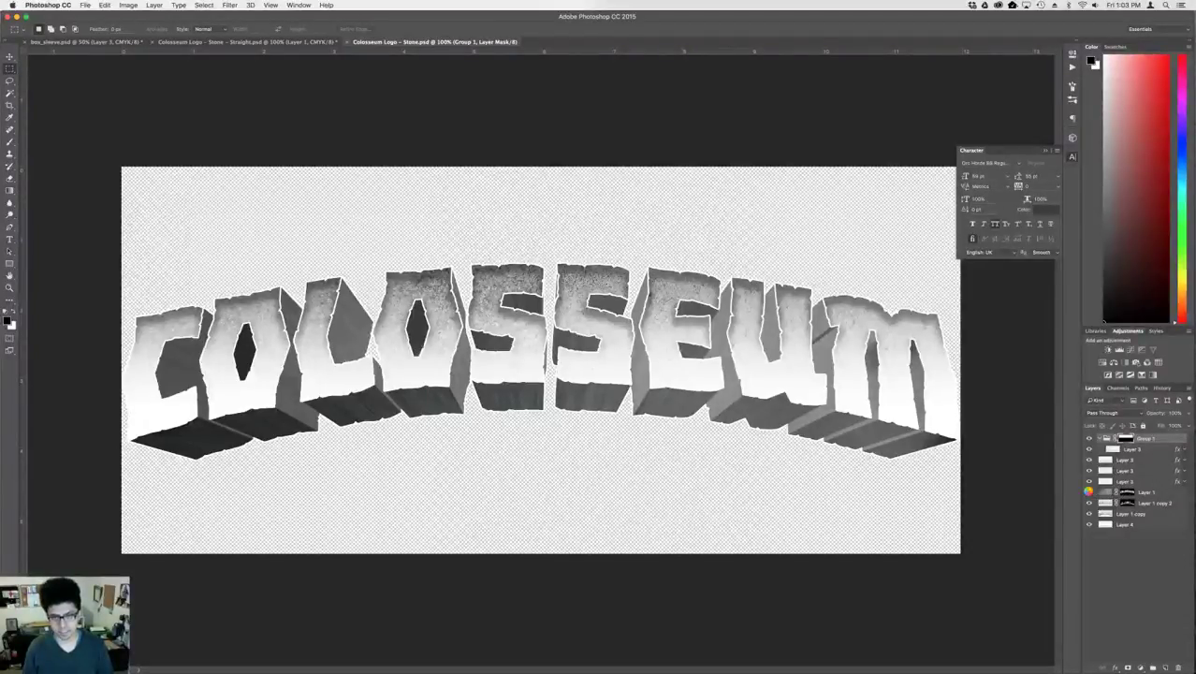
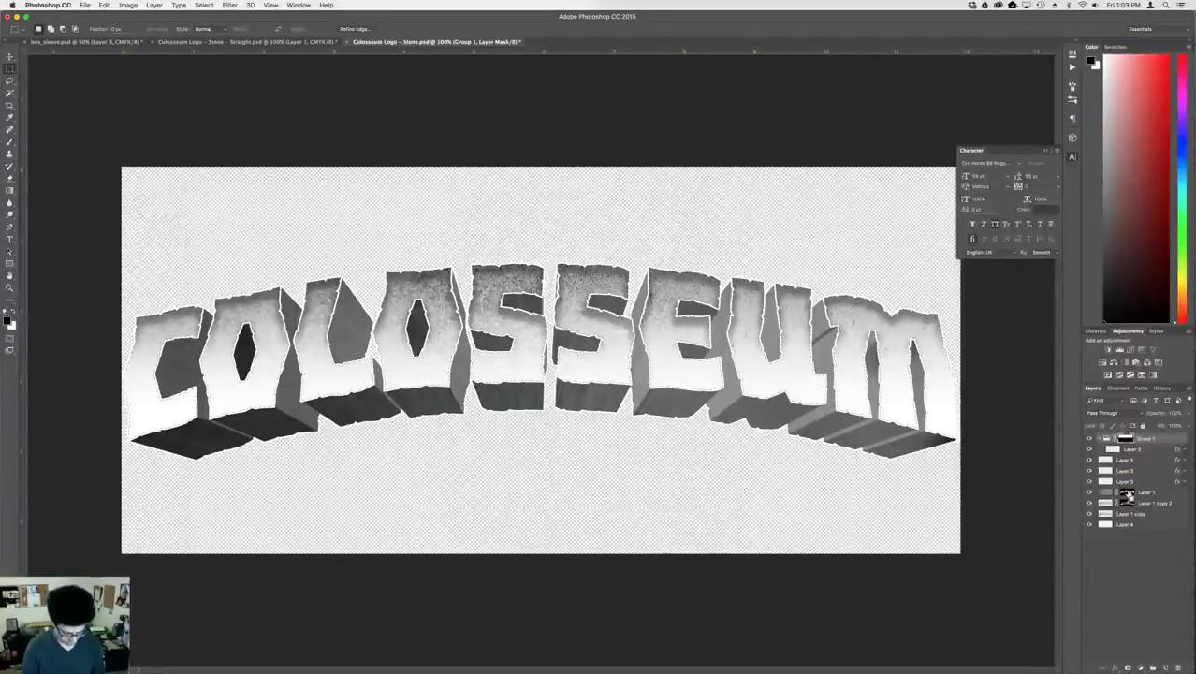
{"action": "left_click", "coordinate": [1125, 438]}
{"action": "key", "text": "alt+shift+super+v"}
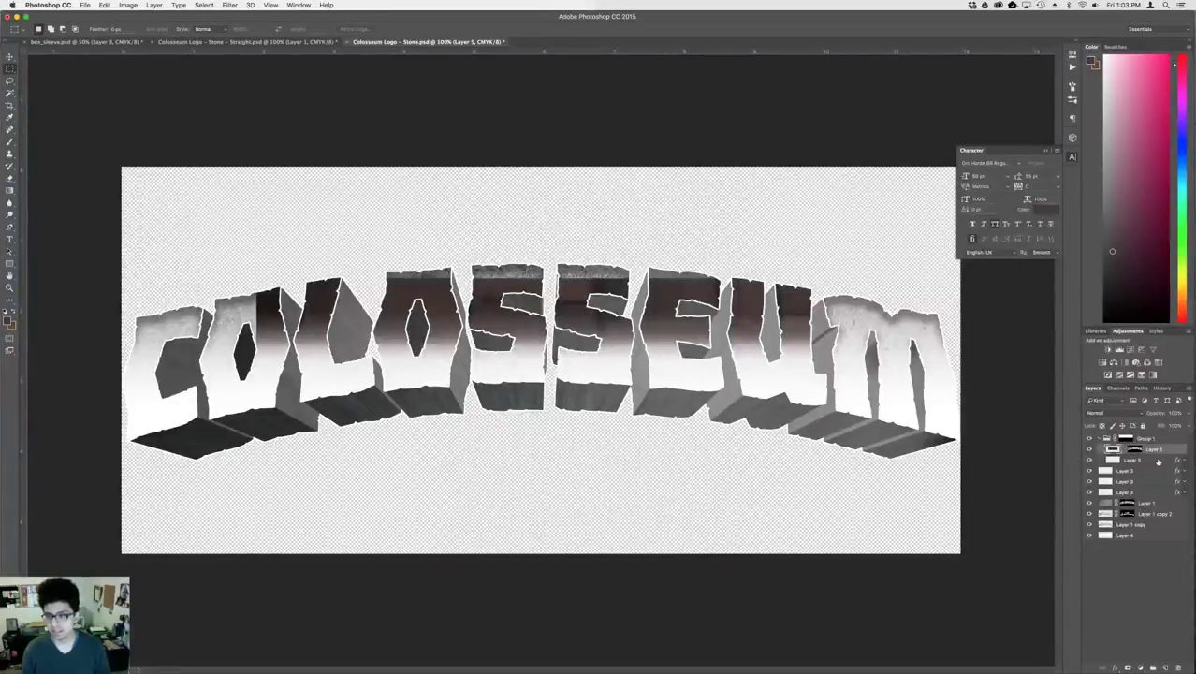
{"action": "mouse_move", "coordinate": [1156, 452]}
{"action": "left_mouse_down"}
{"action": "mouse_move", "coordinate": [1155, 437]}
{"action": "mouse_move", "coordinate": [1146, 443]}
{"action": "left_mouse_up"}
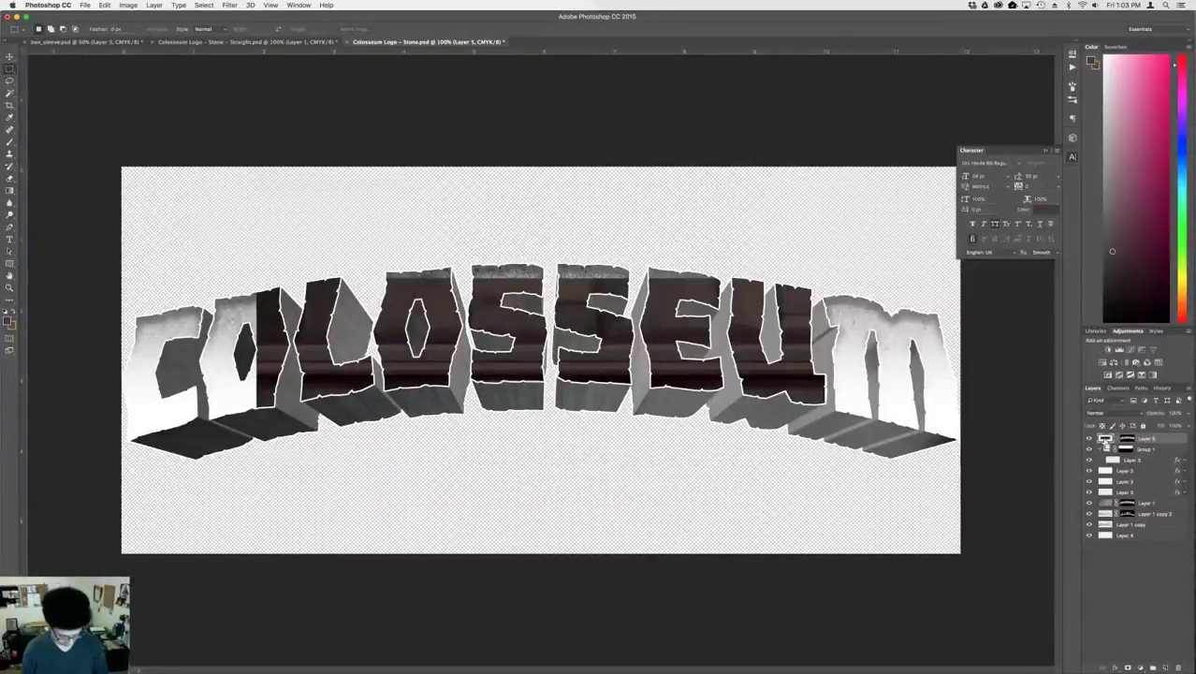
- Free-transform the pasted stonework to about 147% width and stretch it vertically so it covers all the letters
{"action": "key", "text": "super+t"}
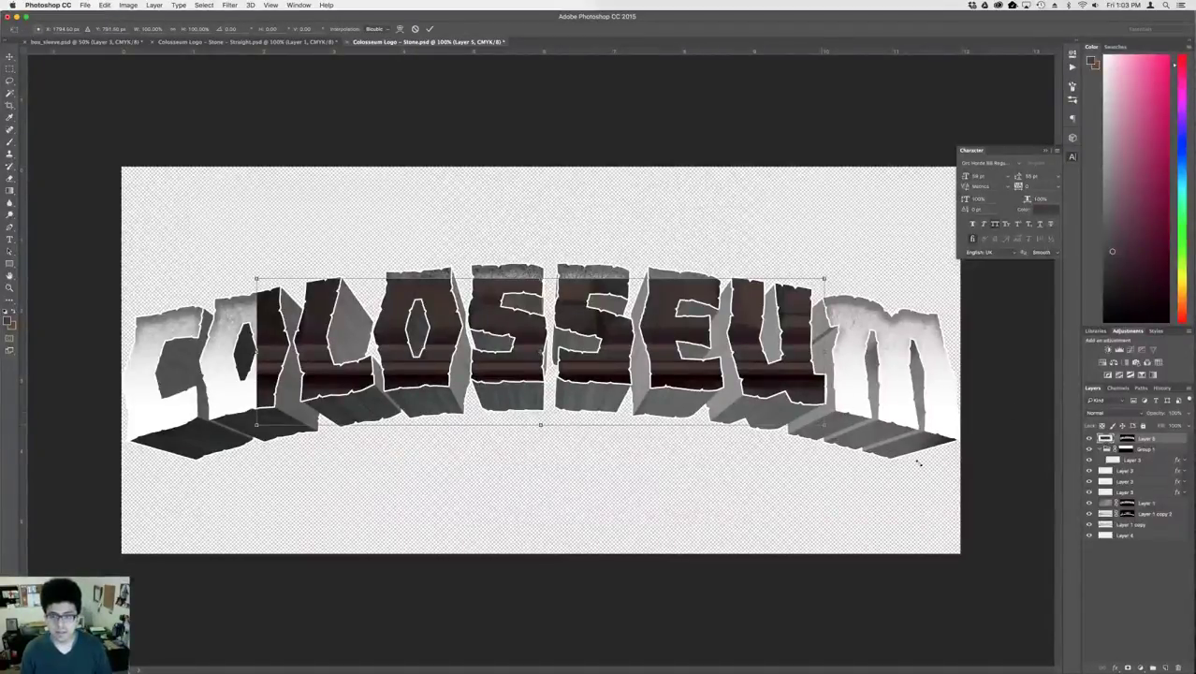
{"action": "left_click_drag", "start_coordinate": [917, 463], "coordinate": [953, 473]}
{"action": "left_click_drag", "start_coordinate": [542, 460], "coordinate": [544, 539]}
{"action": "left_click_drag", "start_coordinate": [548, 341], "coordinate": [543, 424]}
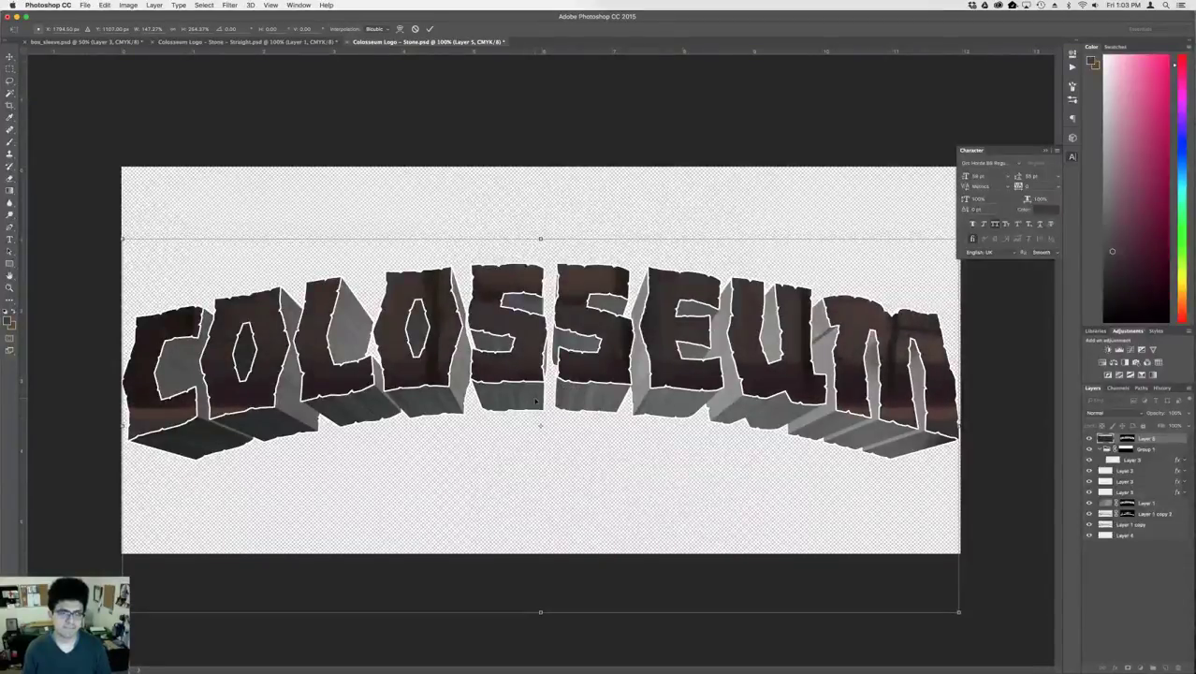
- Nudge the stretched stonework down until its upper edge aligns with the tops of the tallest letters, and apply the transform
{"action": "key", "text": "shift+Down"}
{"action": "key", "text": "shift+Down"}
{"action": "key", "text": "shift+Down"}
{"action": "key", "text": "shift+Down"}
{"action": "key", "text": "shift+Down"}
{"action": "key", "text": "shift+Down"}
{"action": "key", "text": "shift+Down"}
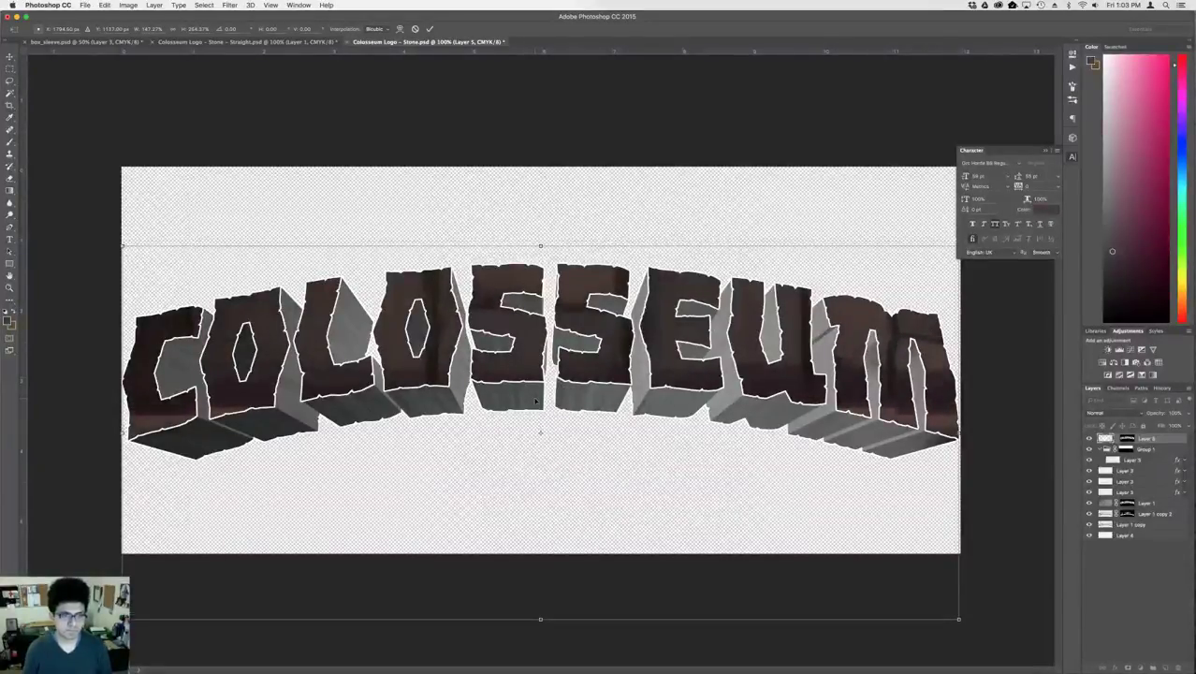
{"action": "key", "text": "shift+Down"}
{"action": "key", "text": "shift+Down"}
{"action": "key", "text": "shift+Down"}
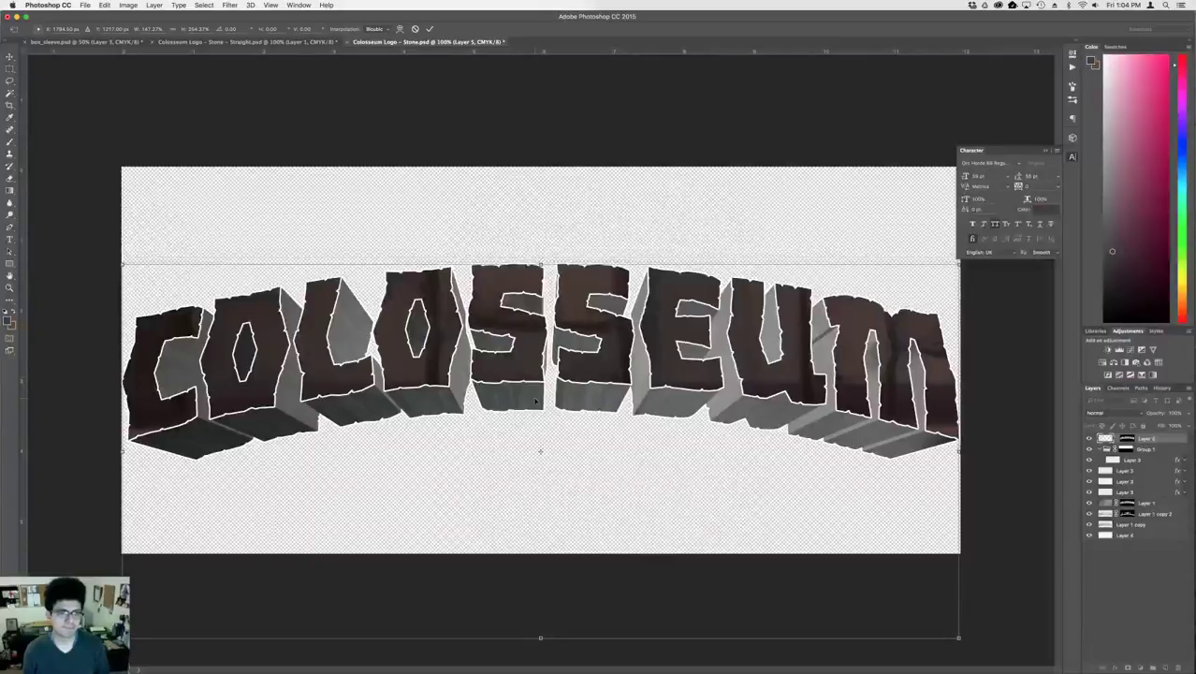
{"action": "key", "text": "Return"}
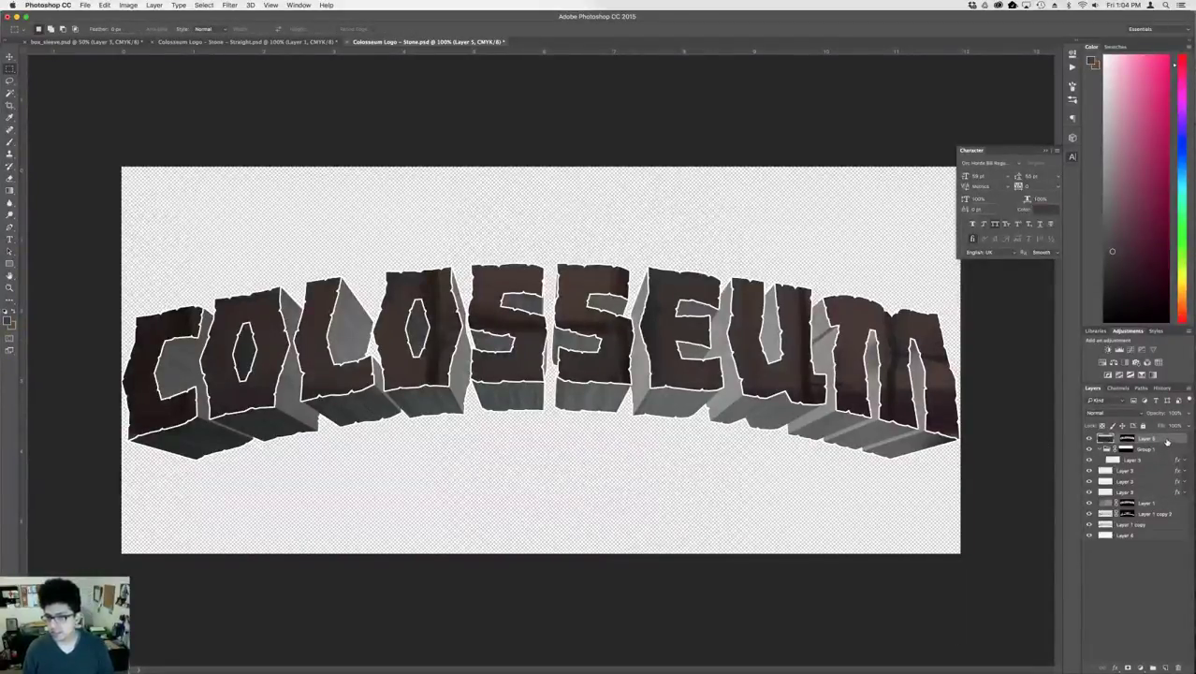
- Move the masked stonework layer beneath the gradient layers, directly above Layer 1, and select Layer 1 copy 2
{"action": "left_click_drag", "start_coordinate": [1167, 441], "coordinate": [1125, 495]}
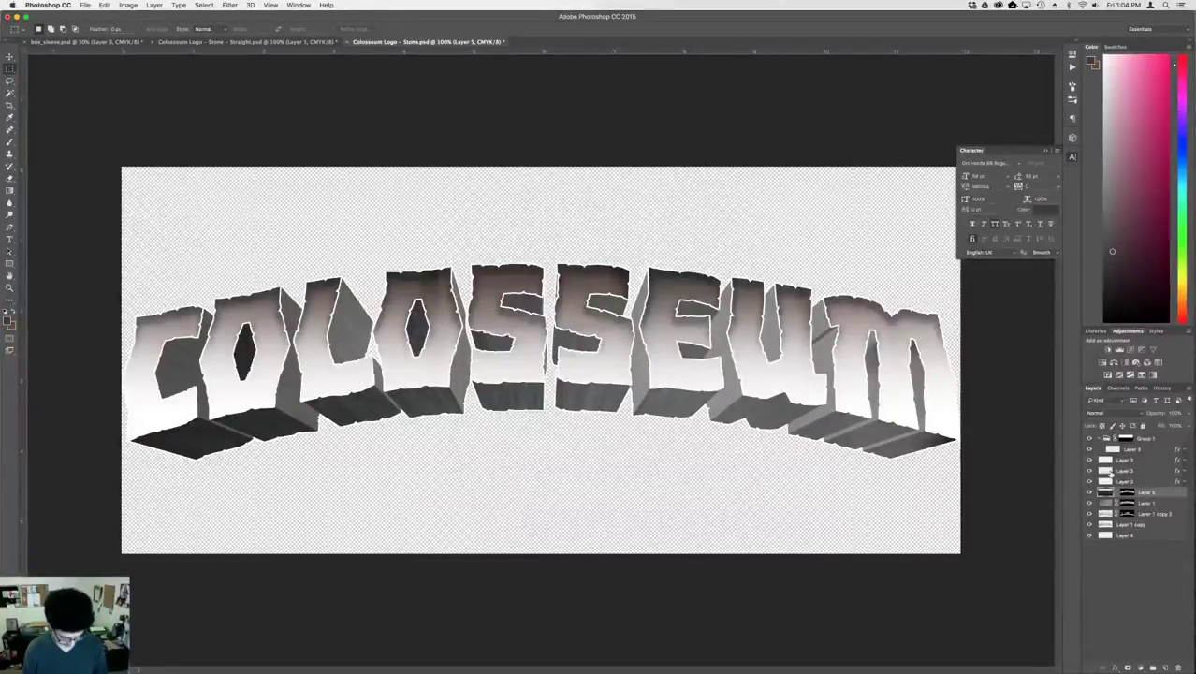
{"action": "key", "text": "v"}
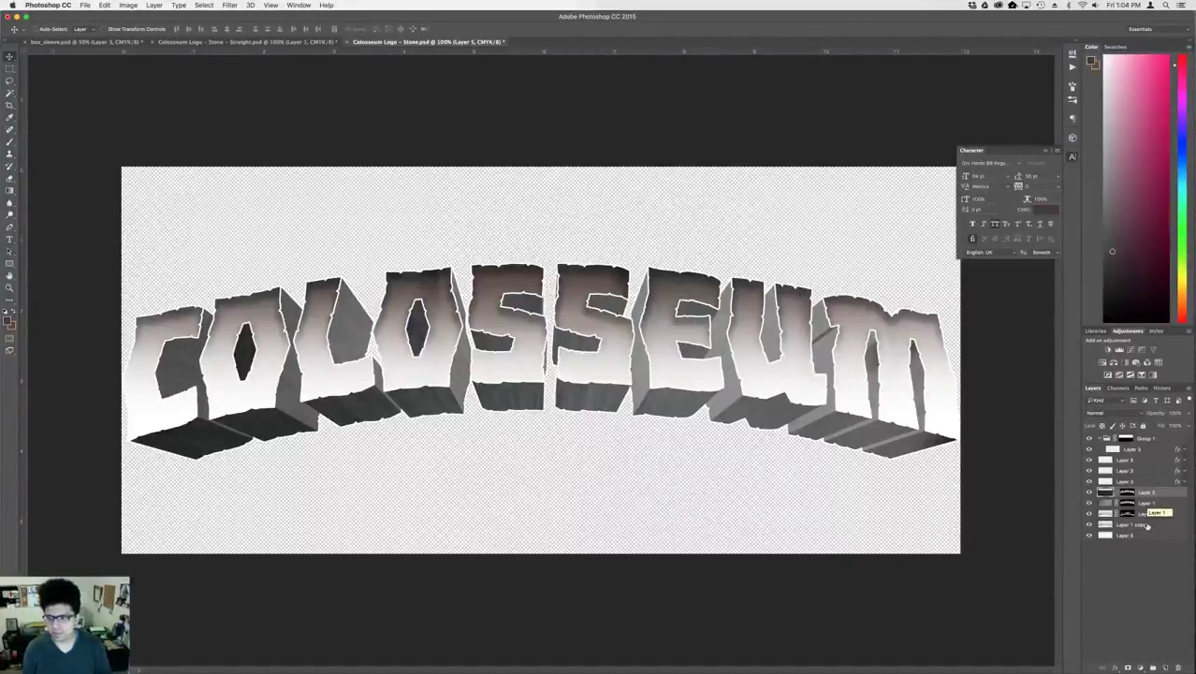
{"action": "left_click", "coordinate": [1152, 515]}
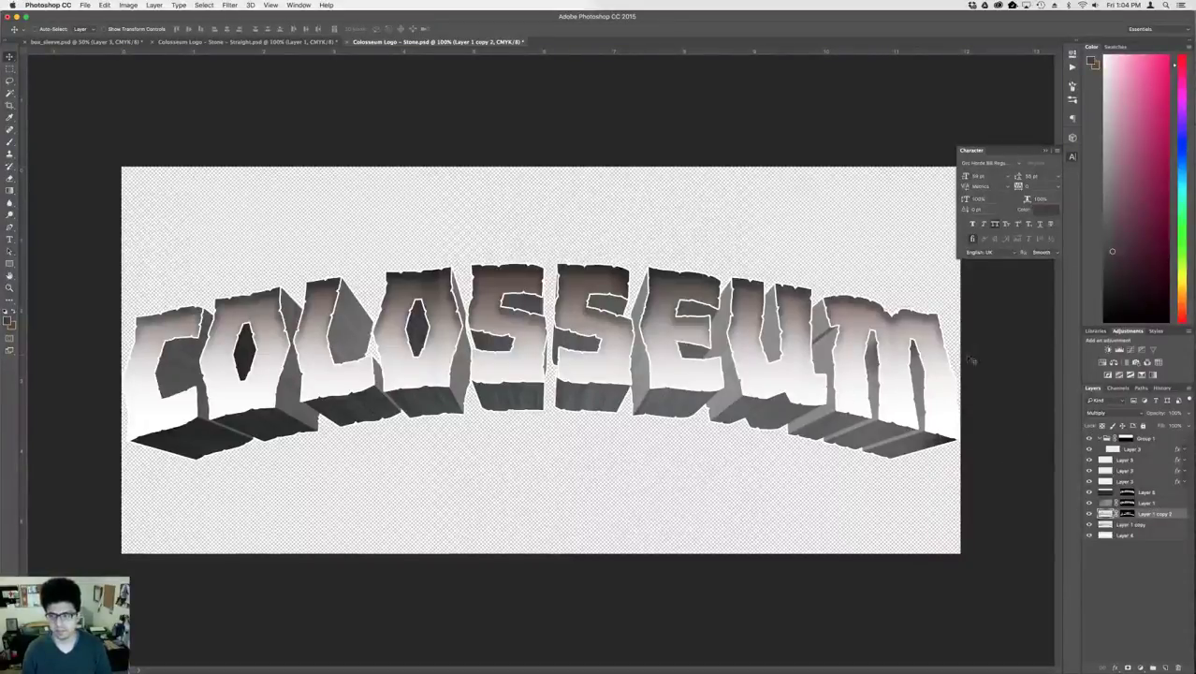
- Sample the left arch's keystone in box_sleeve.psd as the foreground colour and return to Colosseum Logo - Stone.psd
{"action": "left_click", "coordinate": [110, 43]}
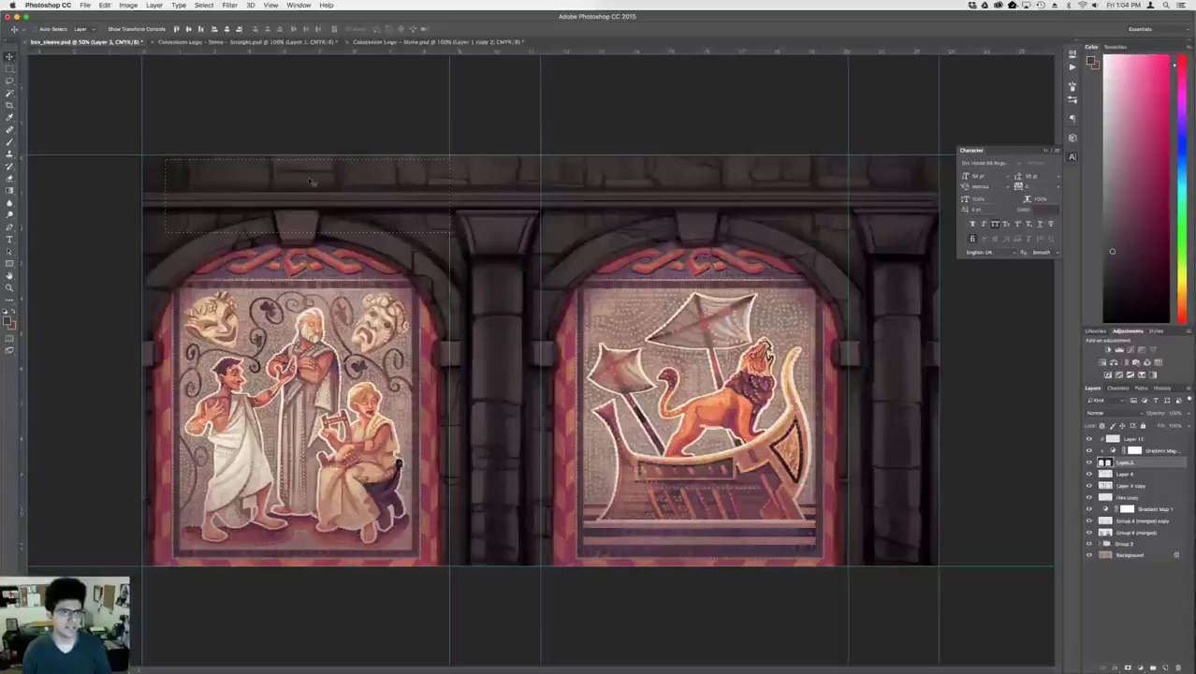
{"action": "left_click", "coordinate": [8, 320]}
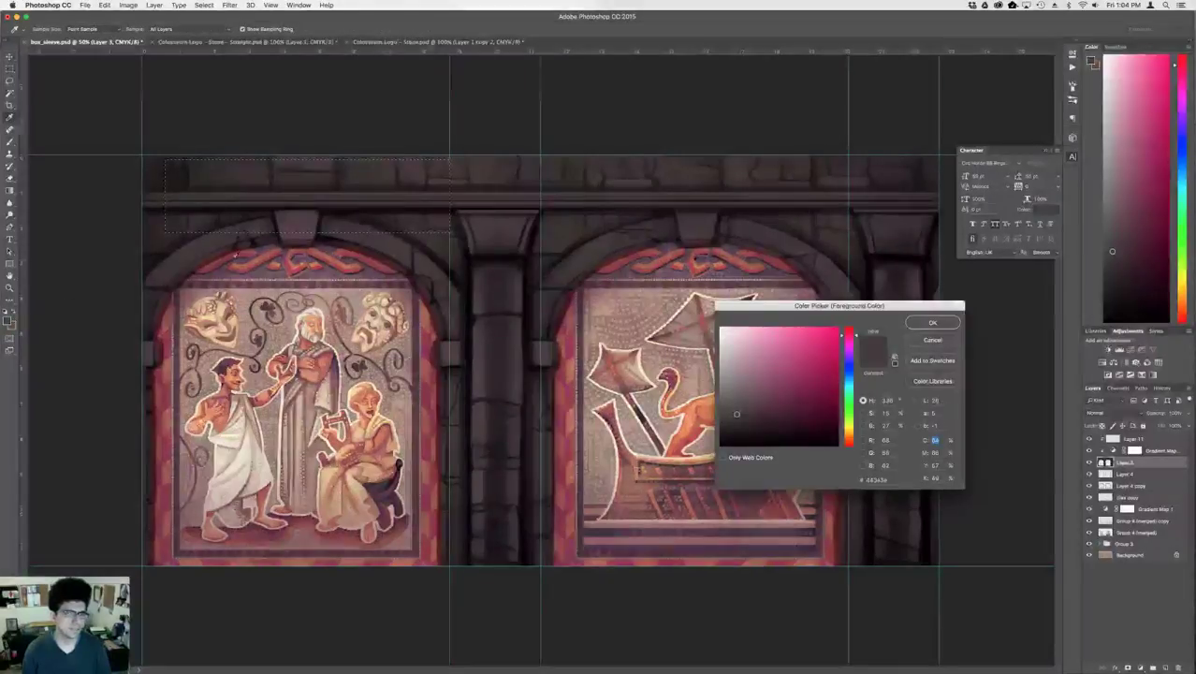
{"action": "left_click", "coordinate": [293, 239]}
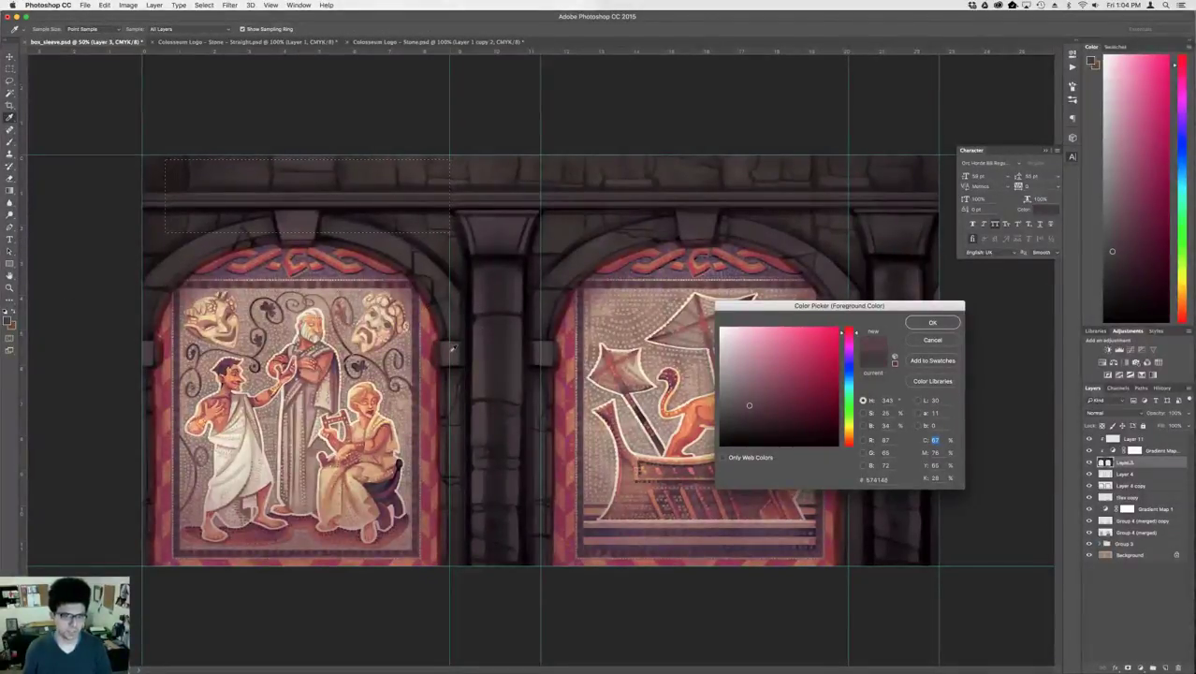
{"action": "key", "text": "Return"}
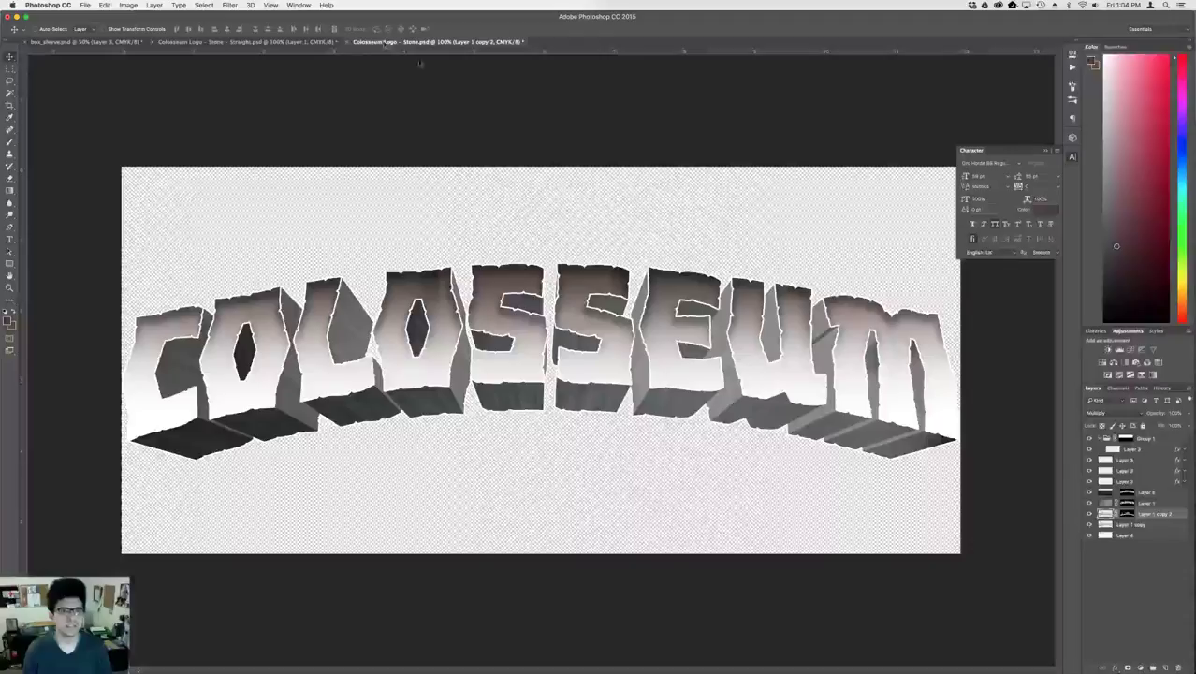
{"action": "left_click", "coordinate": [383, 43]}
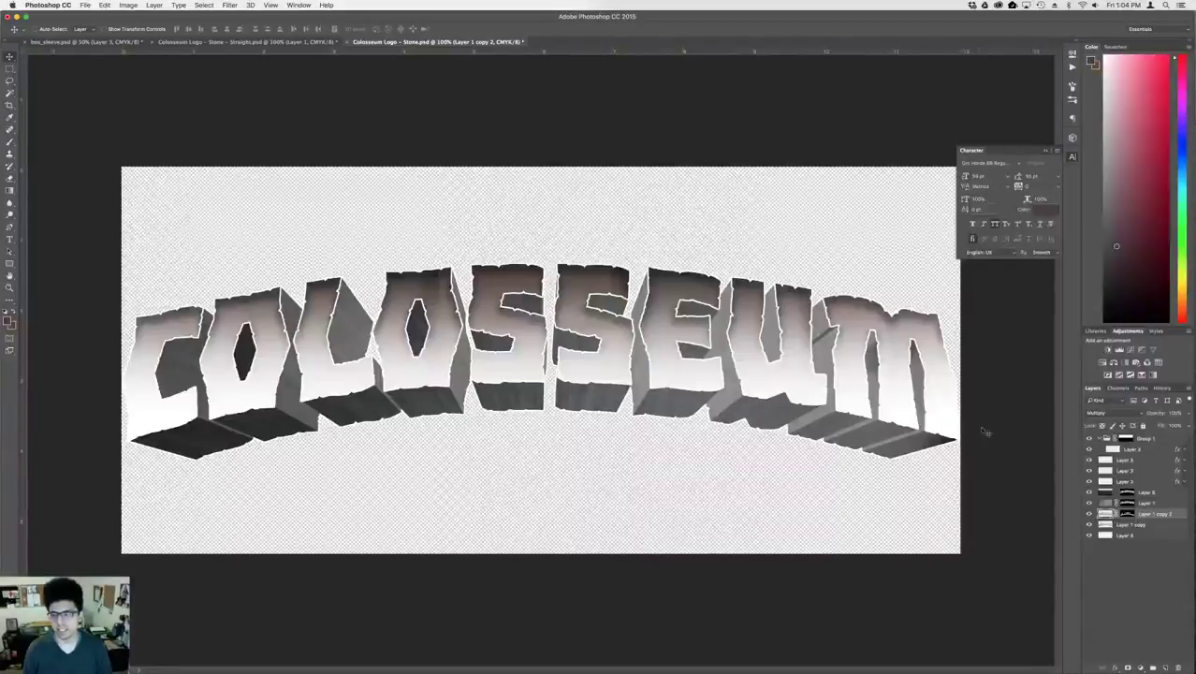
- Open the Gradient Overlay of the lowest gradient layer, directly above the masked stonework, and recolour its 10% stop with the foreground colour
{"action": "left_click", "coordinate": [1160, 492]}
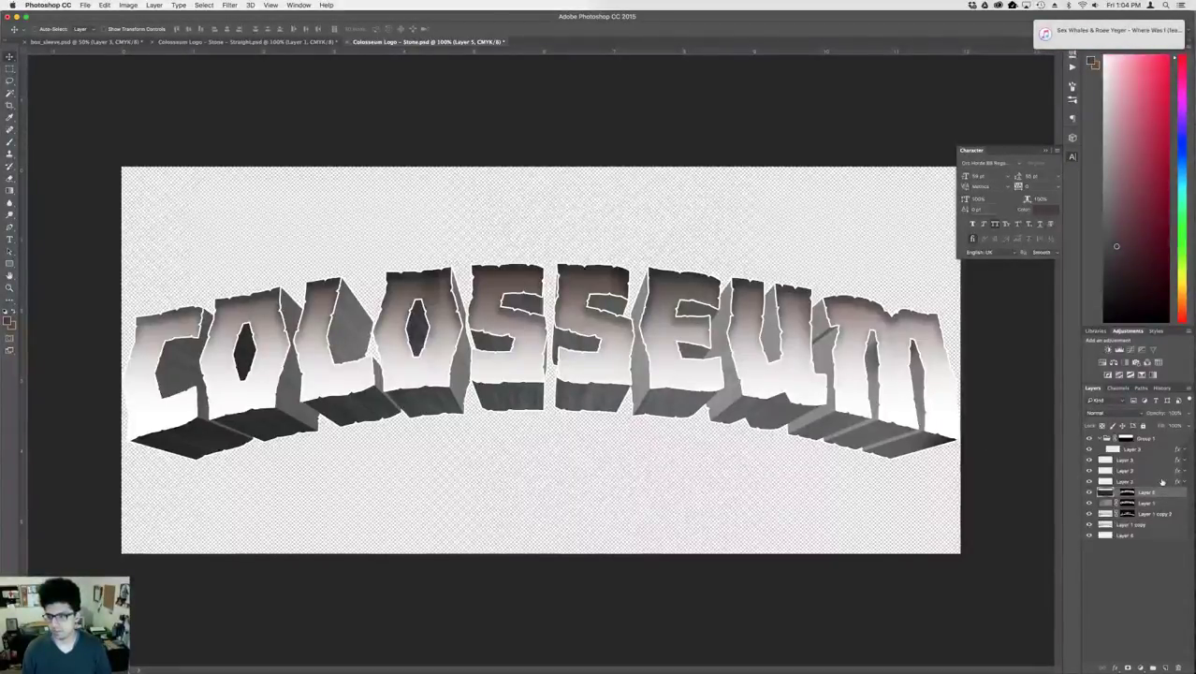
{"action": "left_click", "coordinate": [1160, 481]}
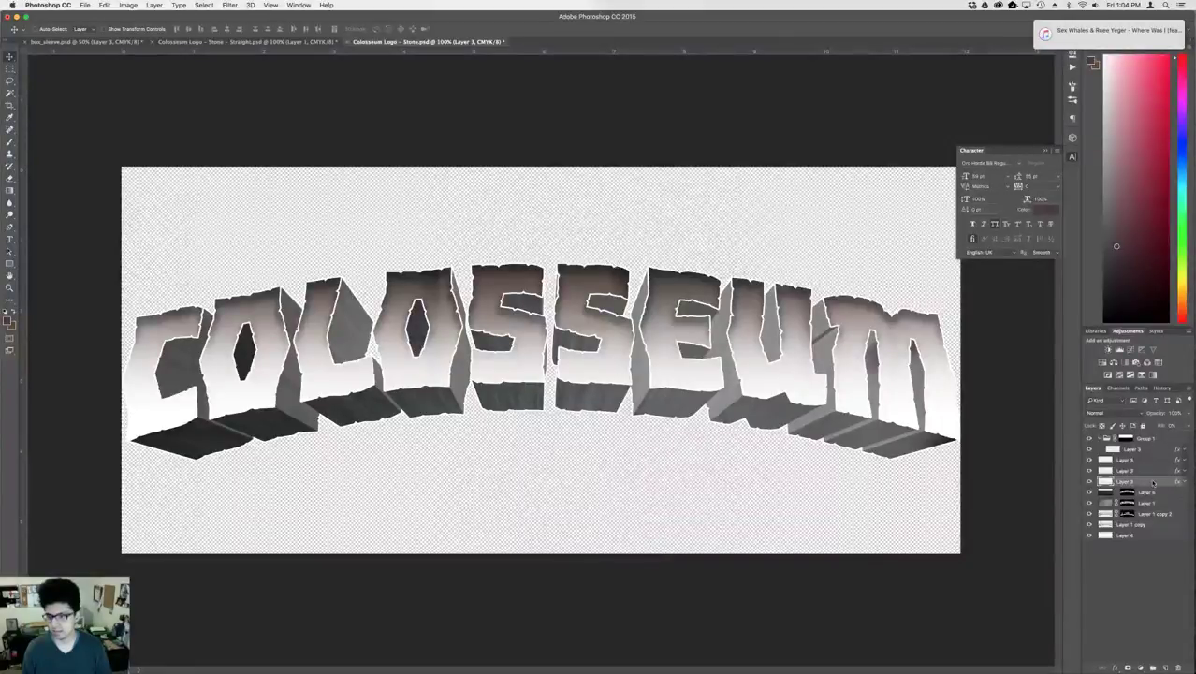
{"action": "double_click", "coordinate": [1153, 482]}
{"action": "left_click", "coordinate": [704, 210]}
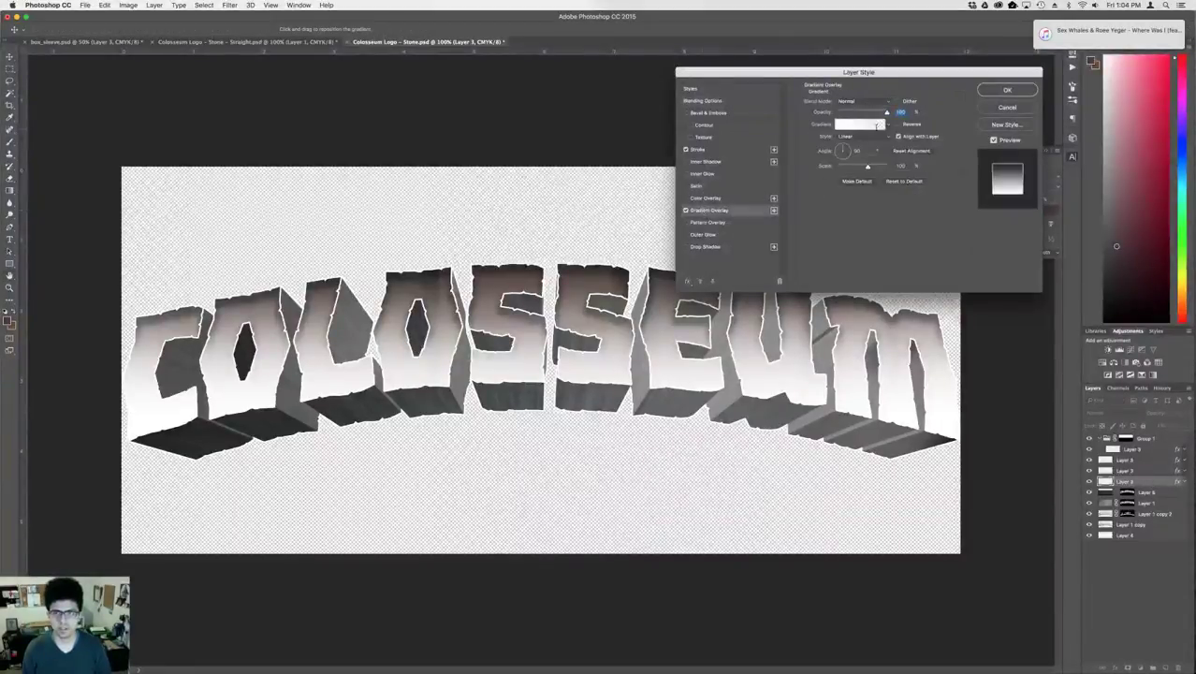
{"action": "left_click", "coordinate": [868, 124]}
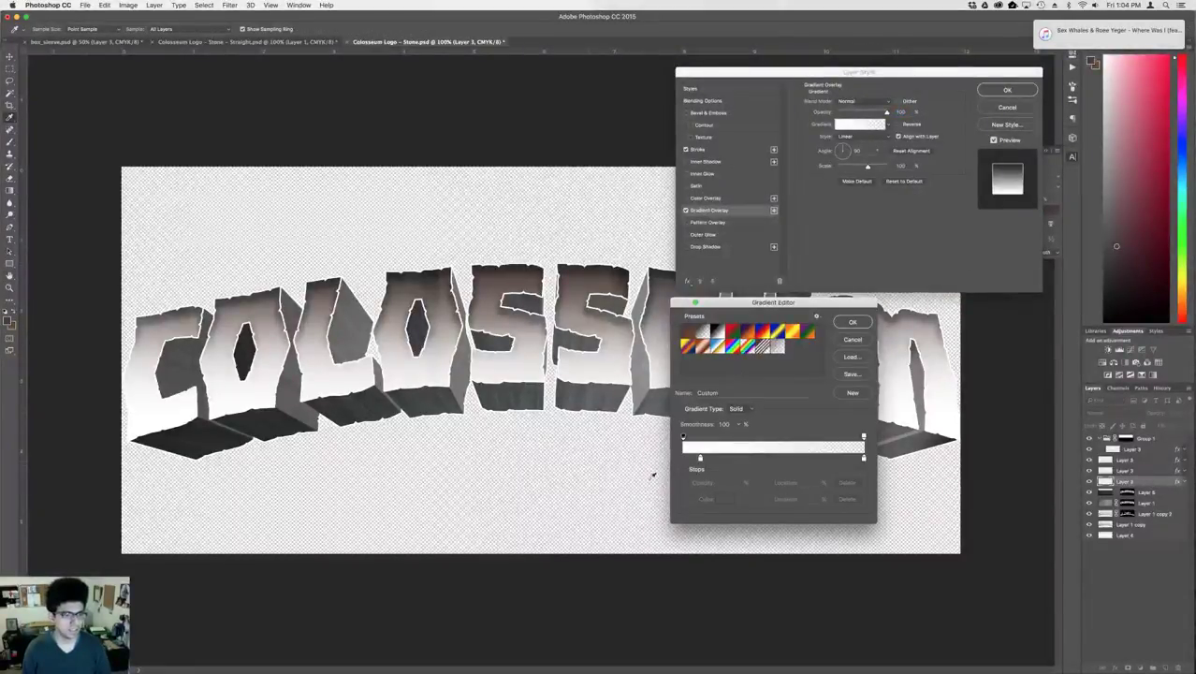
{"action": "left_click", "coordinate": [699, 460]}
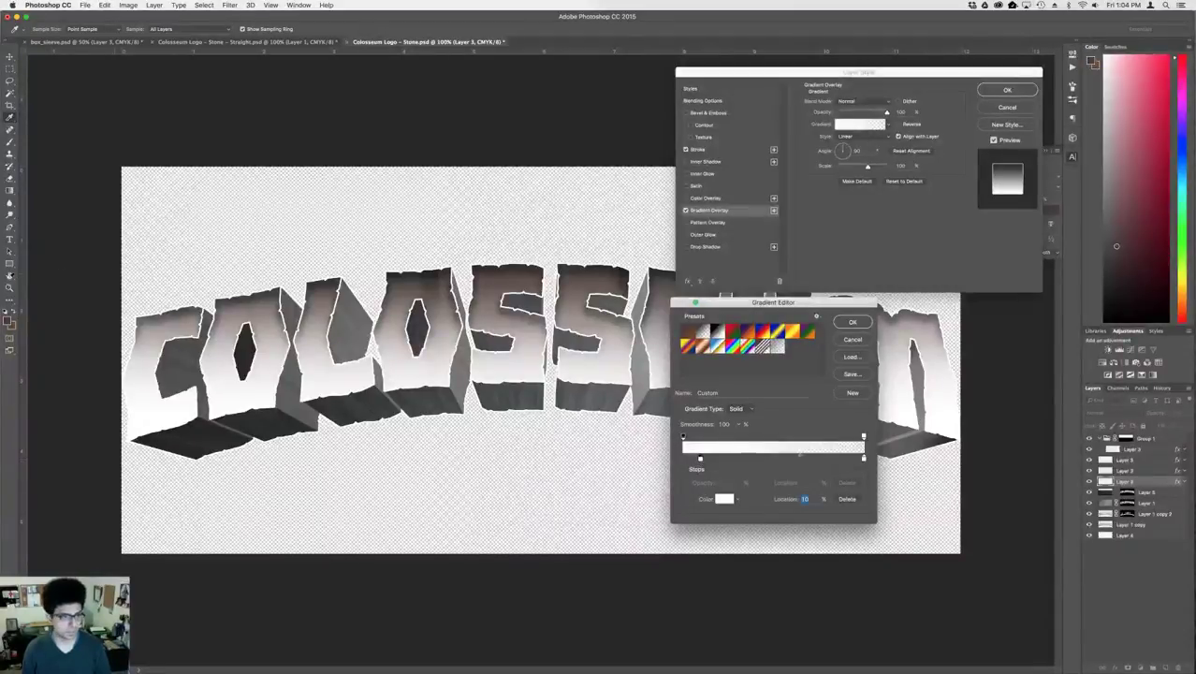
{"action": "left_click", "coordinate": [8, 320]}
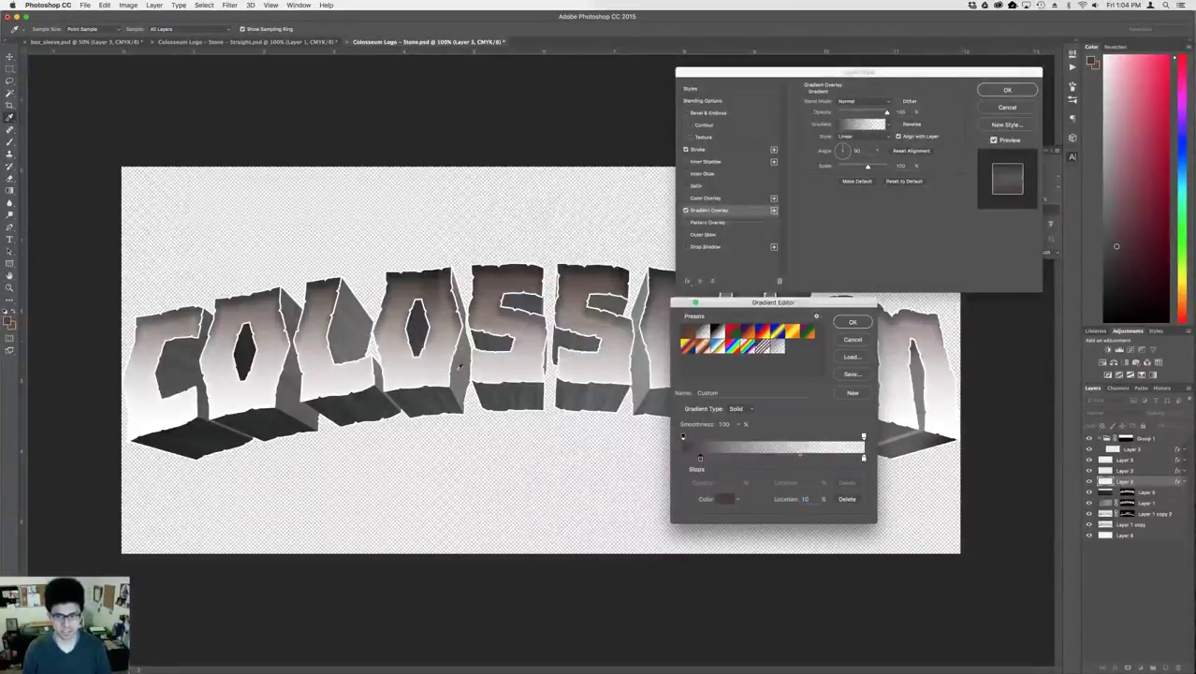
- Recolour the gradient overlay's 100% stop with the same foreground colour and apply the layer style
{"action": "left_click", "coordinate": [864, 458]}
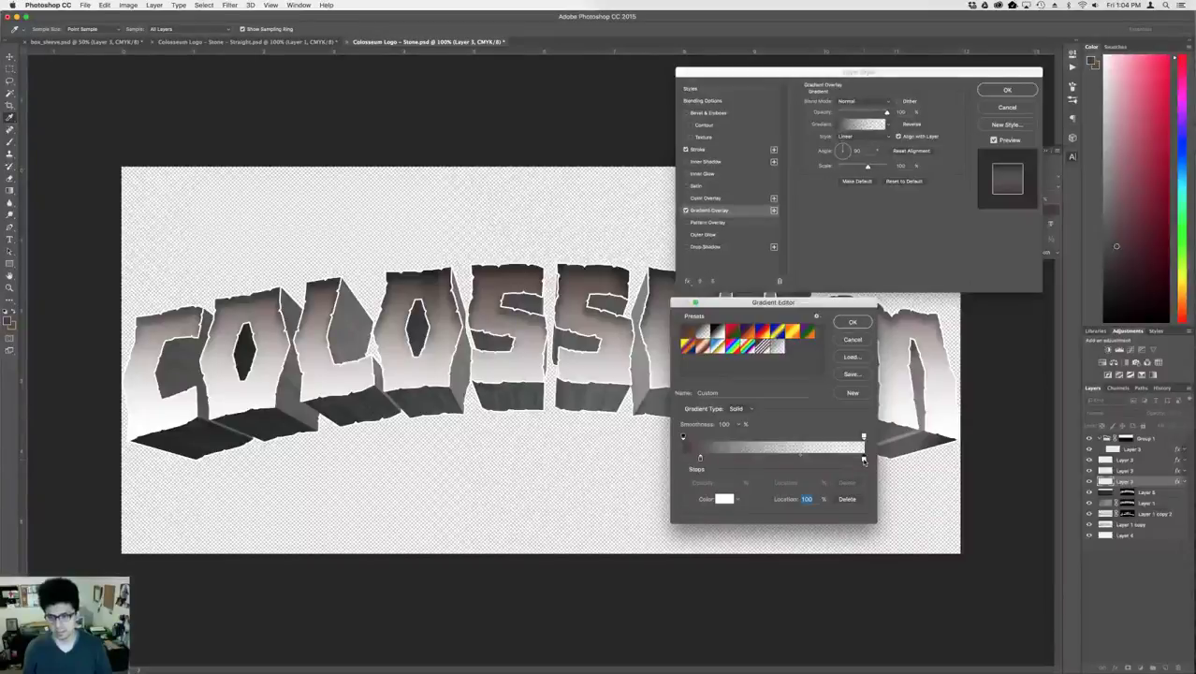
{"action": "left_click", "coordinate": [724, 497]}
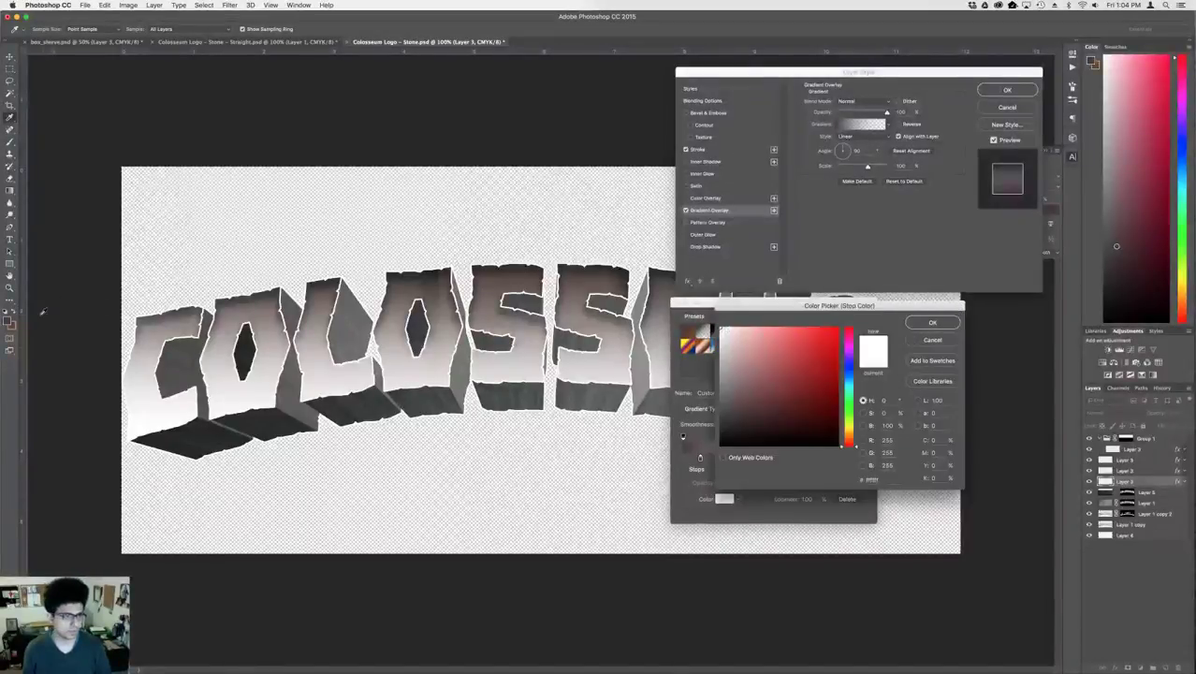
{"action": "left_click", "coordinate": [8, 320]}
{"action": "key", "text": "Return"}
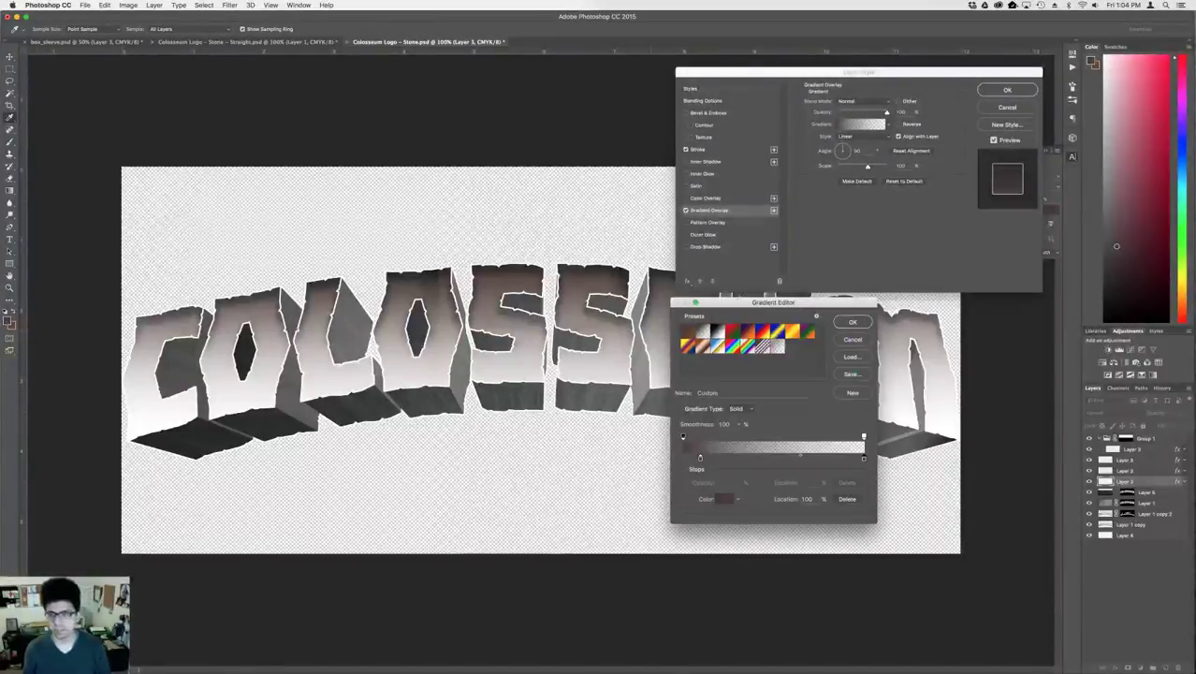
{"action": "key", "text": "Return"}
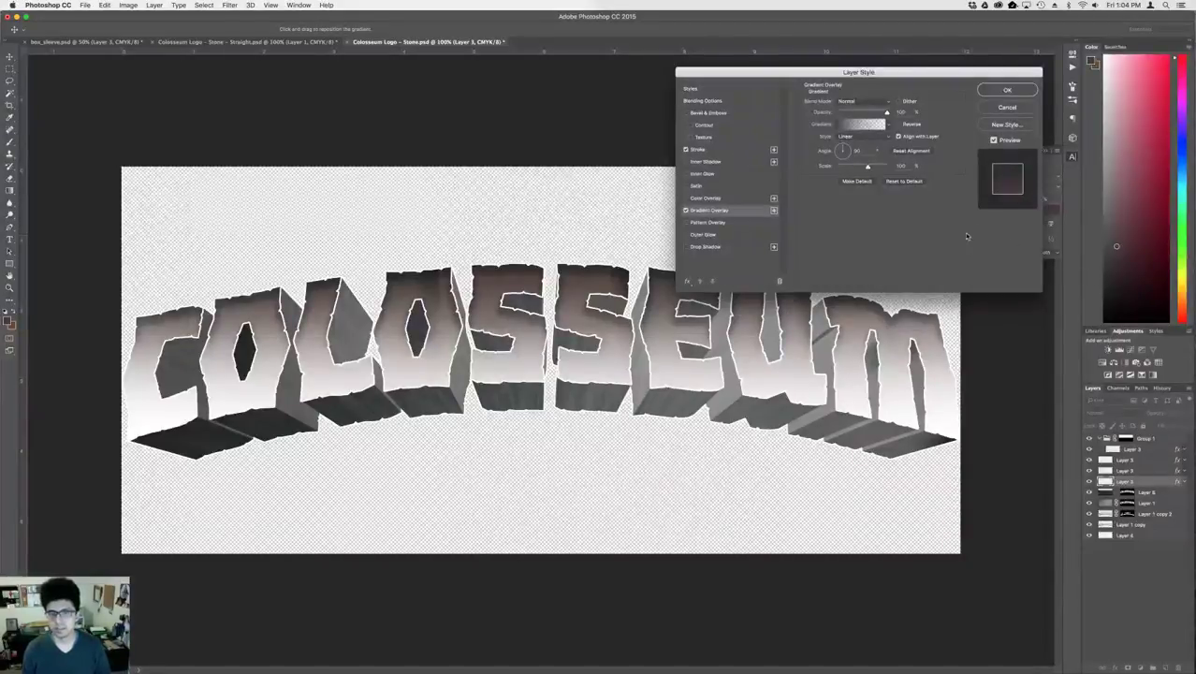
{"action": "left_click", "coordinate": [1006, 90]}
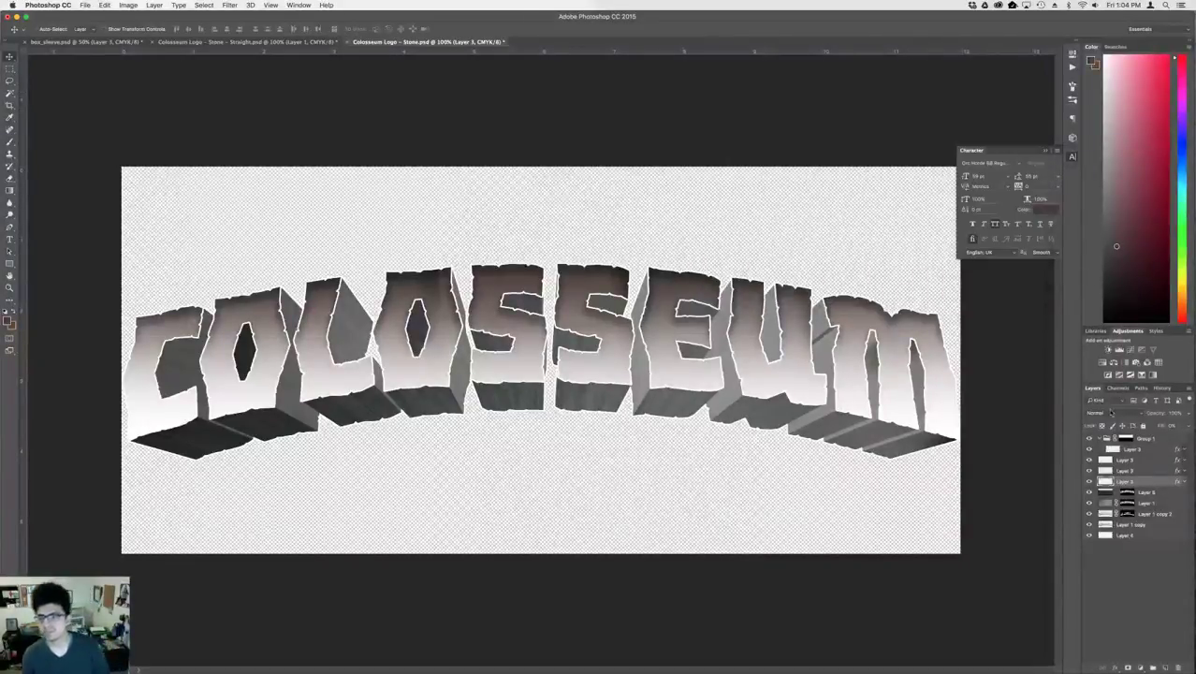
- Hide the gradient layer directly beneath Group 1 and invert the colours of Layer 4
{"action": "left_click", "coordinate": [1089, 469]}
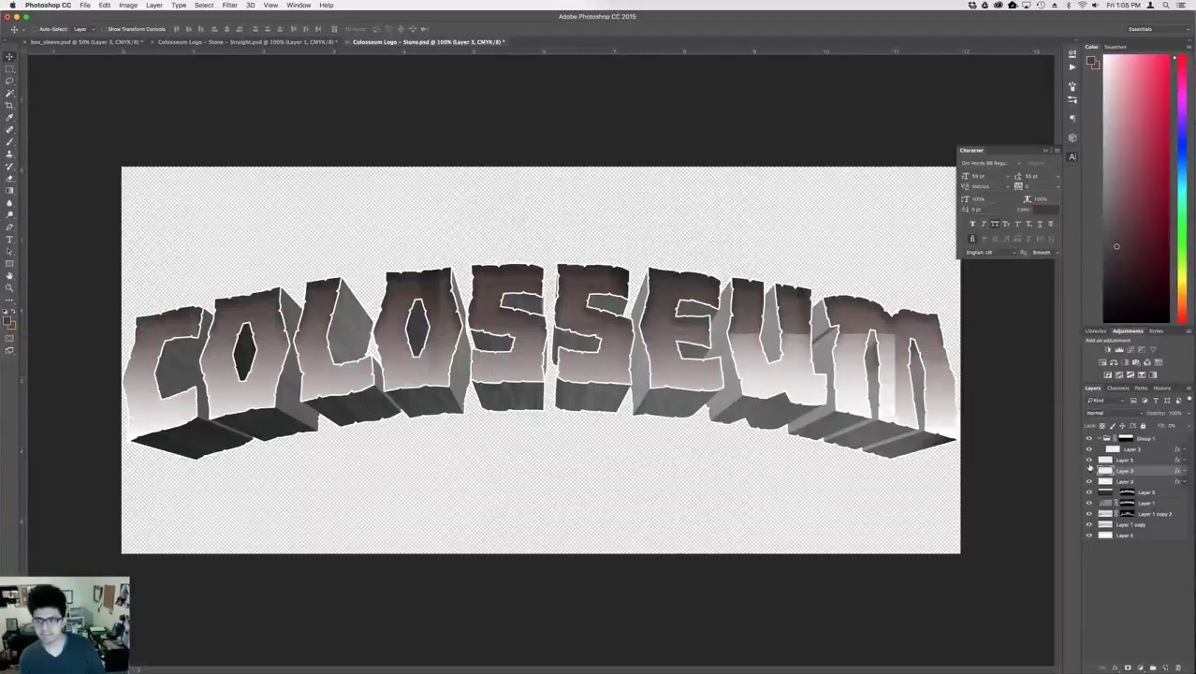
{"action": "left_click", "coordinate": [1090, 471]}
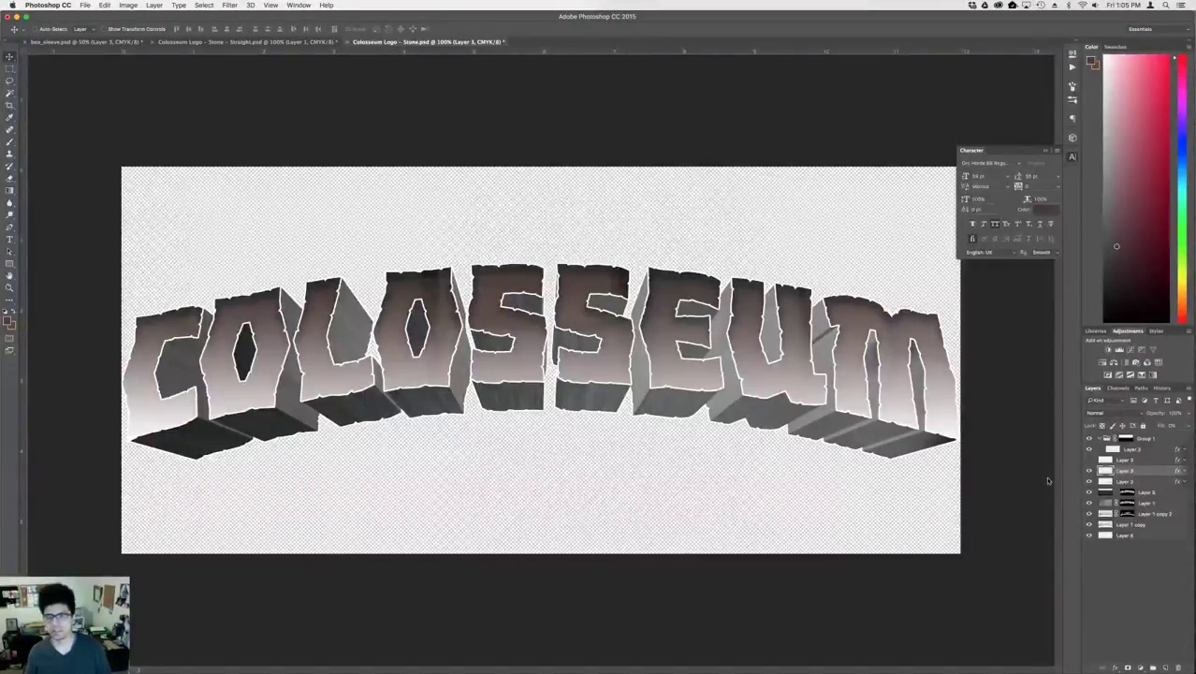
{"action": "left_click", "coordinate": [1130, 514]}
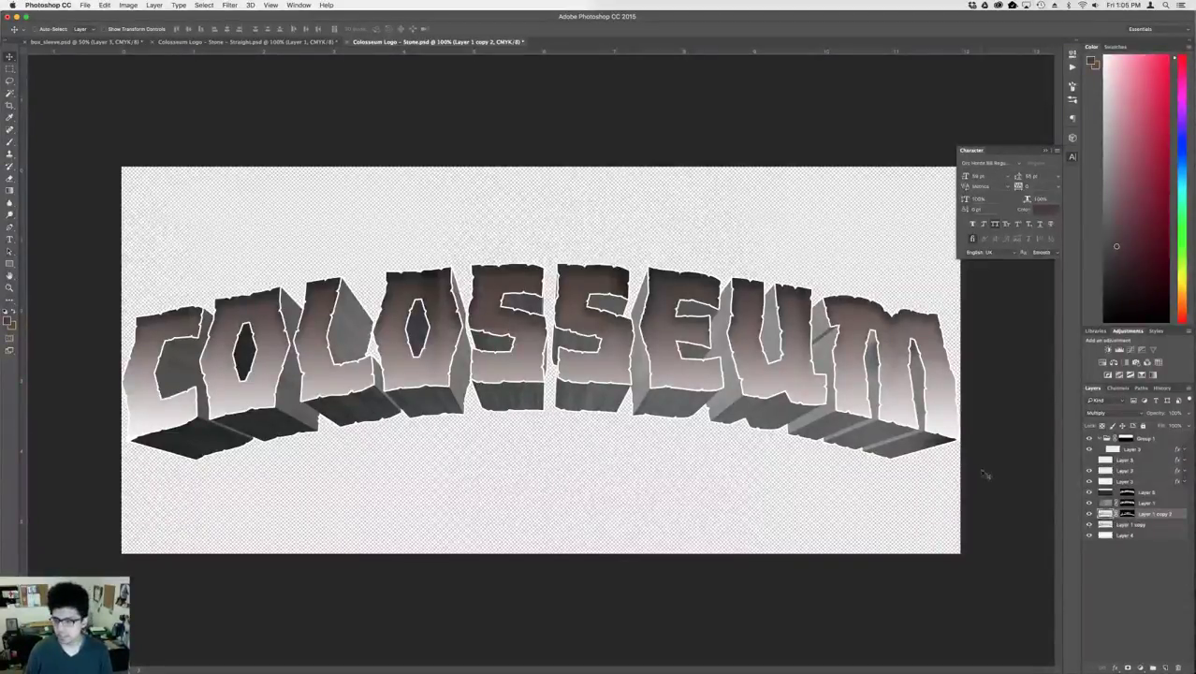
{"action": "left_click", "coordinate": [1135, 535]}
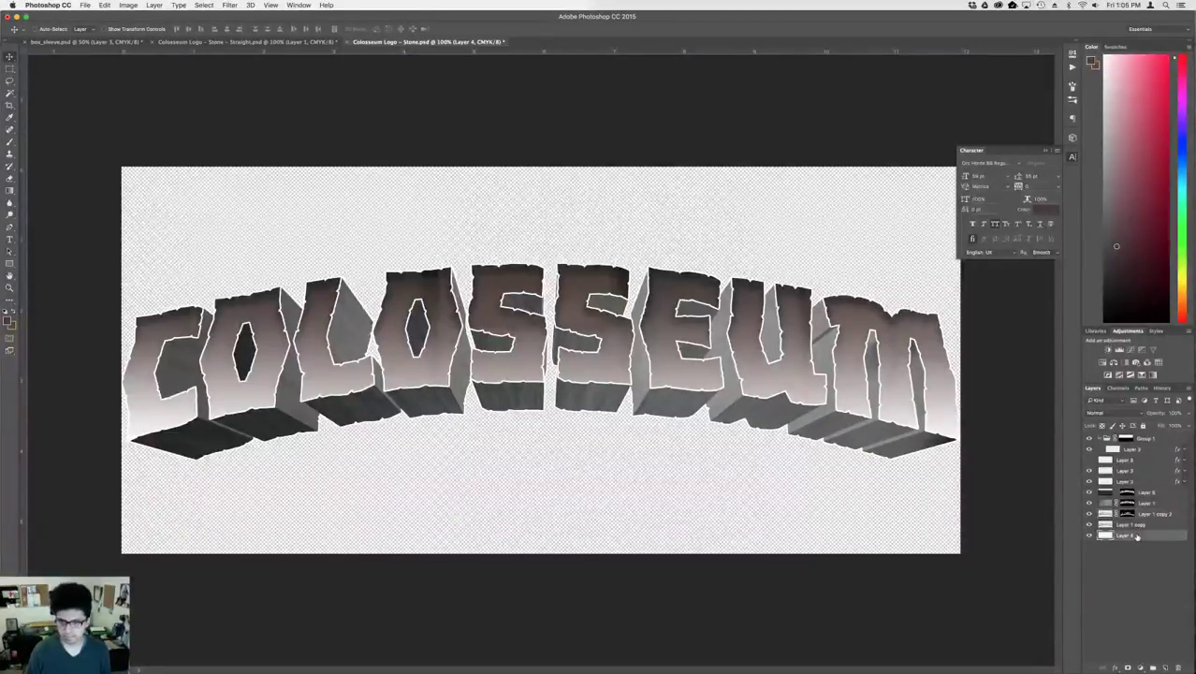
{"action": "key", "text": "super+i"}
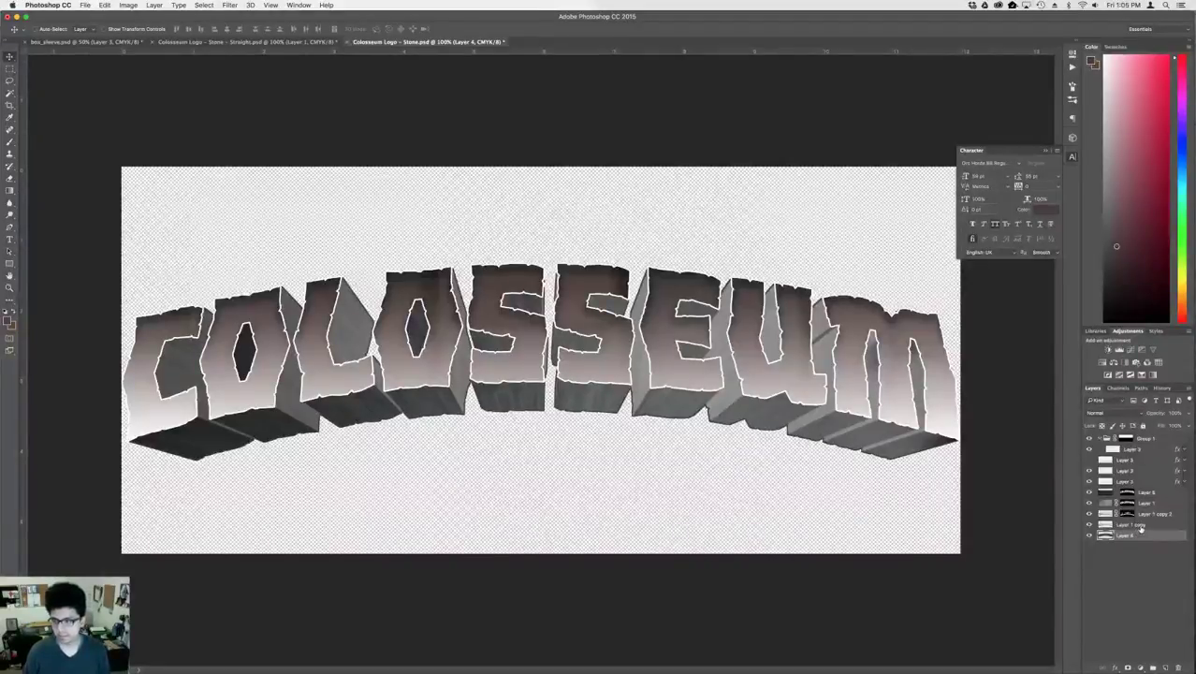
- Change the Stroke colour of the lowest gradient layer to the dark foreground colour and apply the style
{"action": "double_click", "coordinate": [1144, 482]}
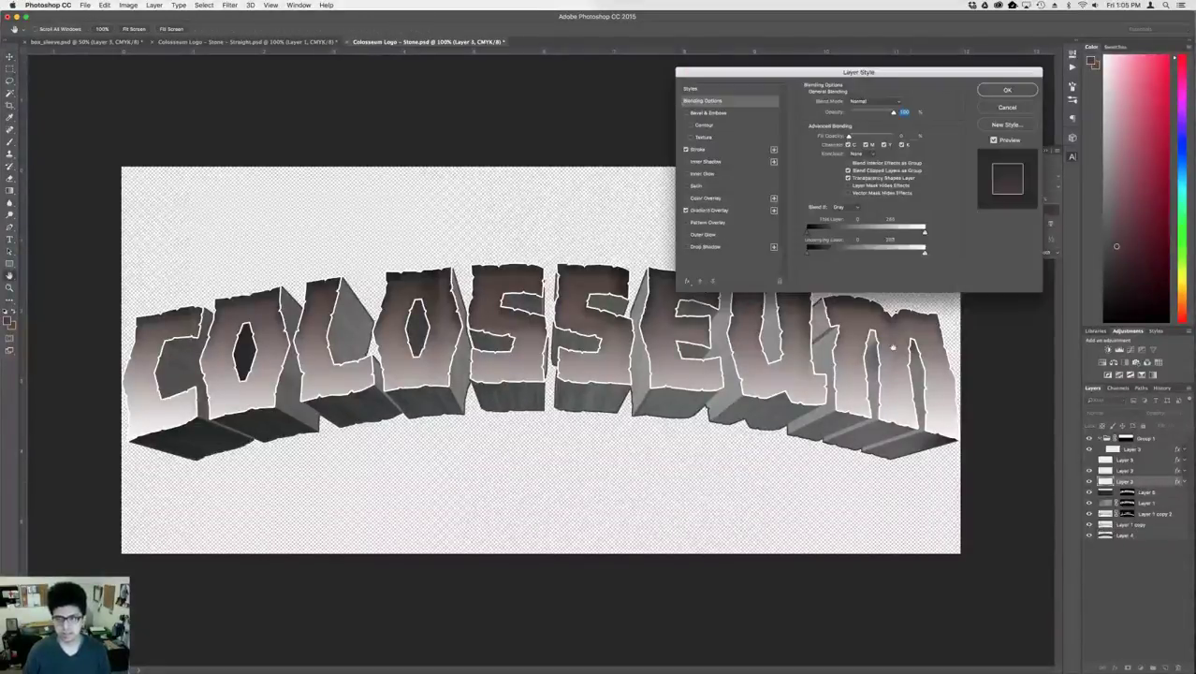
{"action": "left_click", "coordinate": [698, 149]}
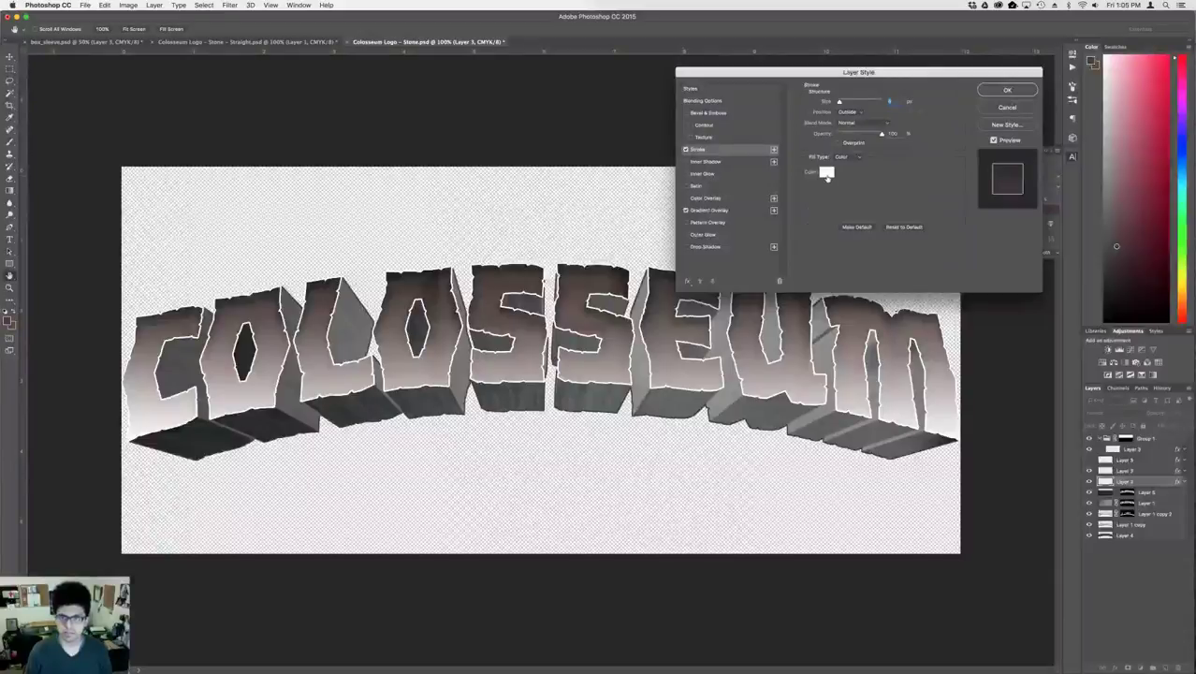
{"action": "left_click", "coordinate": [826, 172]}
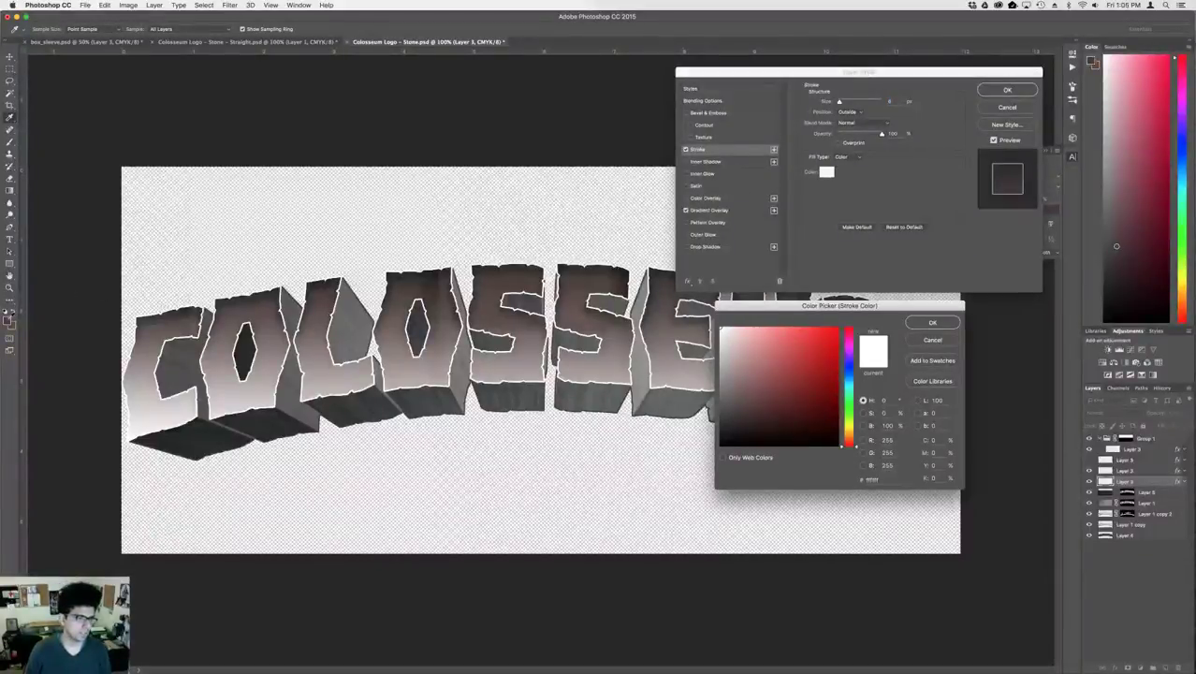
{"action": "left_click", "coordinate": [8, 320]}
{"action": "key", "text": "Return"}
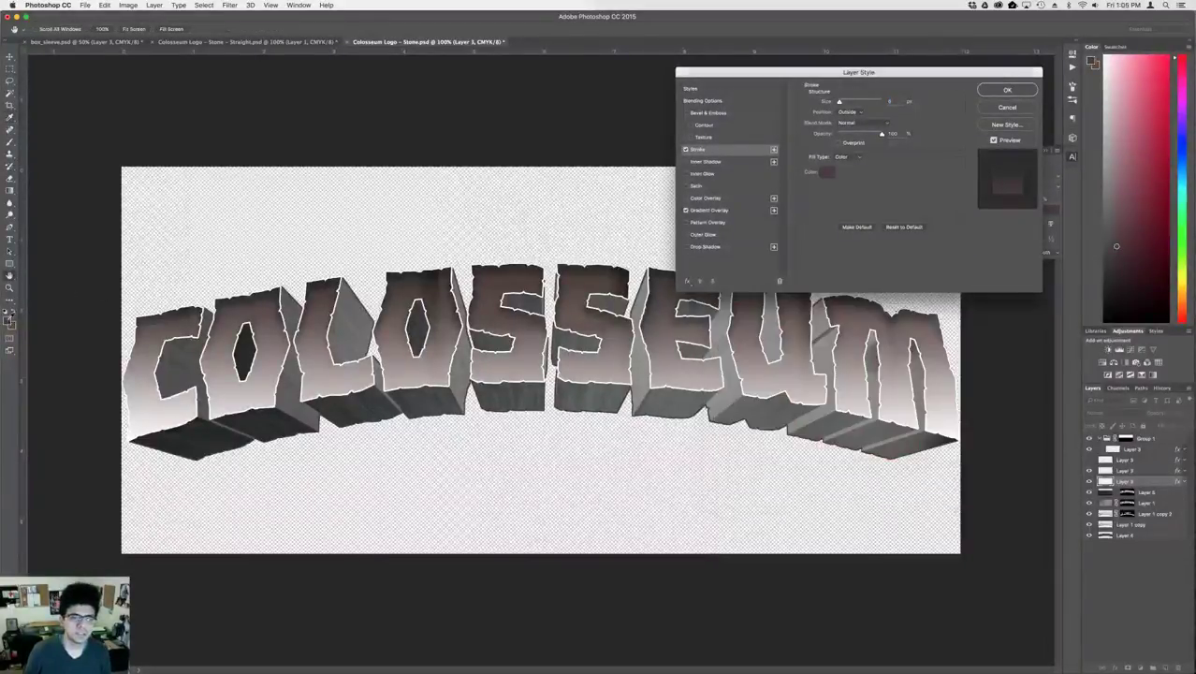
{"action": "key", "text": "Return"}
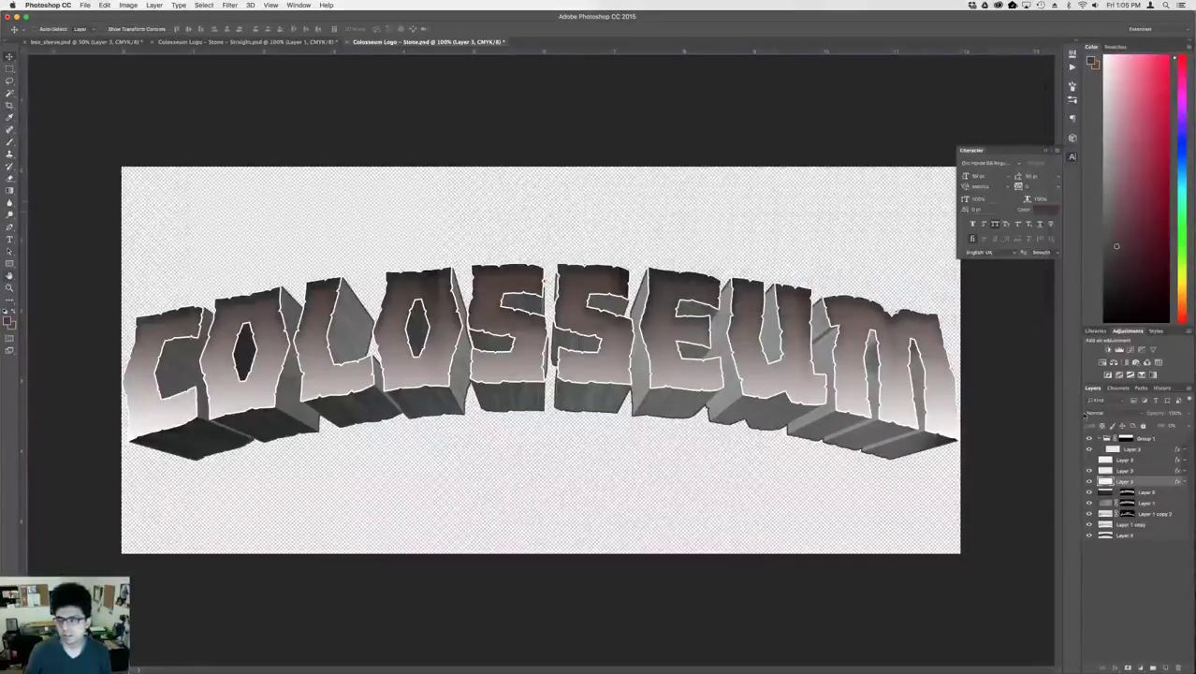
- Expand the effects of the middle gradient layer and turn off its Stroke and Inner Shadow, leaving only the Gradient Overlay on
{"action": "left_click", "coordinate": [1088, 471]}
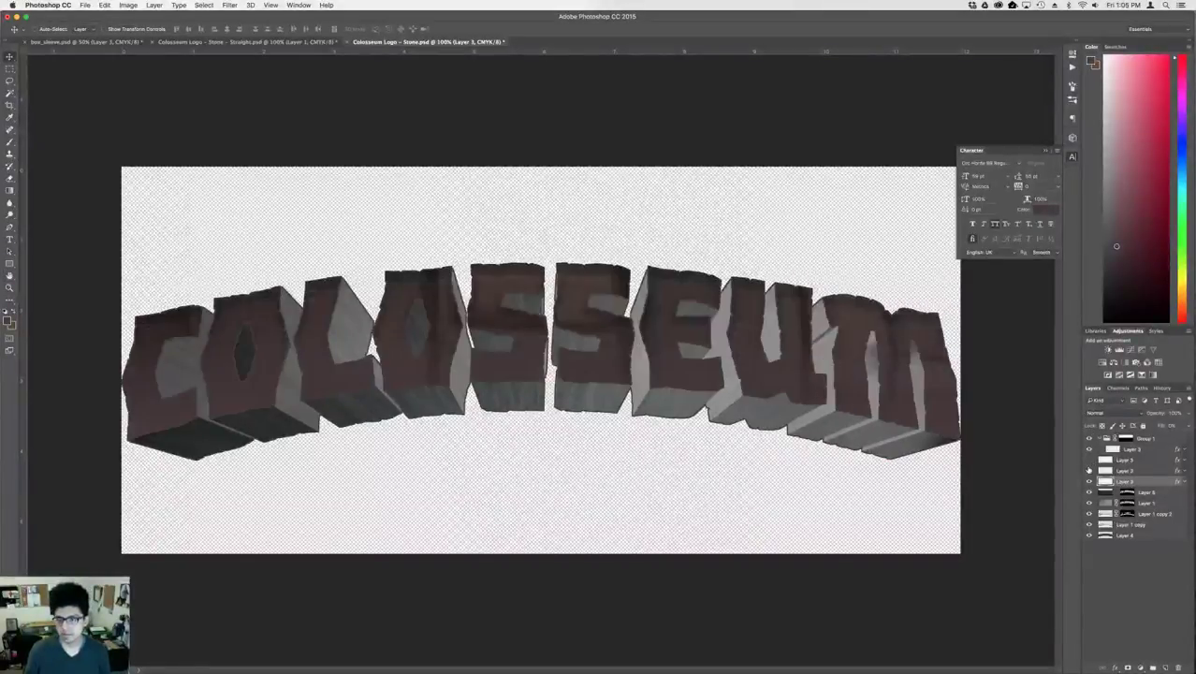
{"action": "left_click", "coordinate": [1088, 470]}
{"action": "left_click", "coordinate": [1181, 471]}
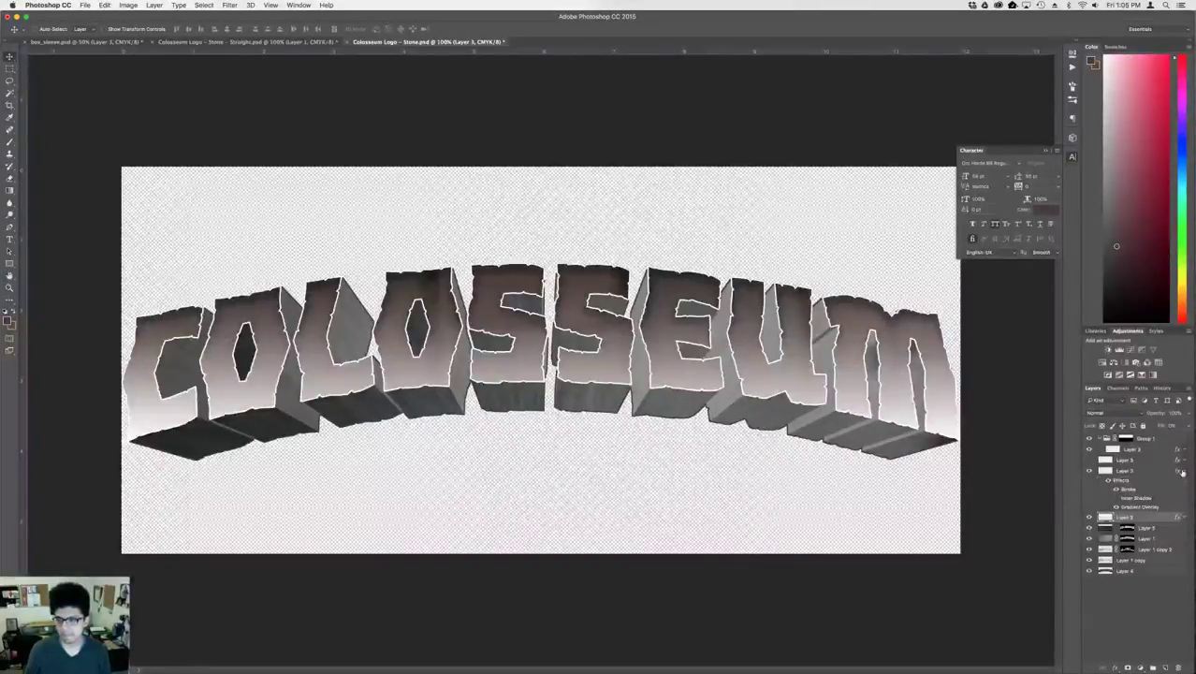
{"action": "left_click", "coordinate": [1115, 489]}
{"action": "left_click", "coordinate": [1115, 497]}
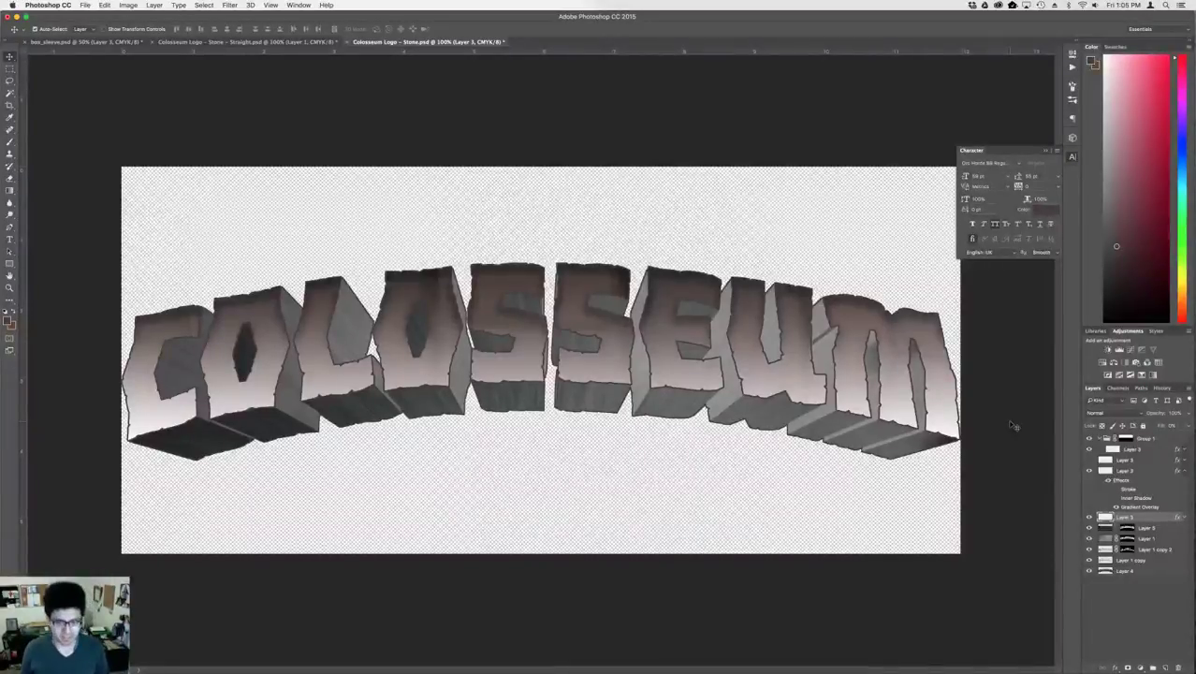
- Save a flattened TIFF copy with transparency and LZW compression over the existing Colosseum Logo - Stone.tif
{"action": "key", "text": "super+shift+s"}
{"action": "left_click", "coordinate": [572, 563]}
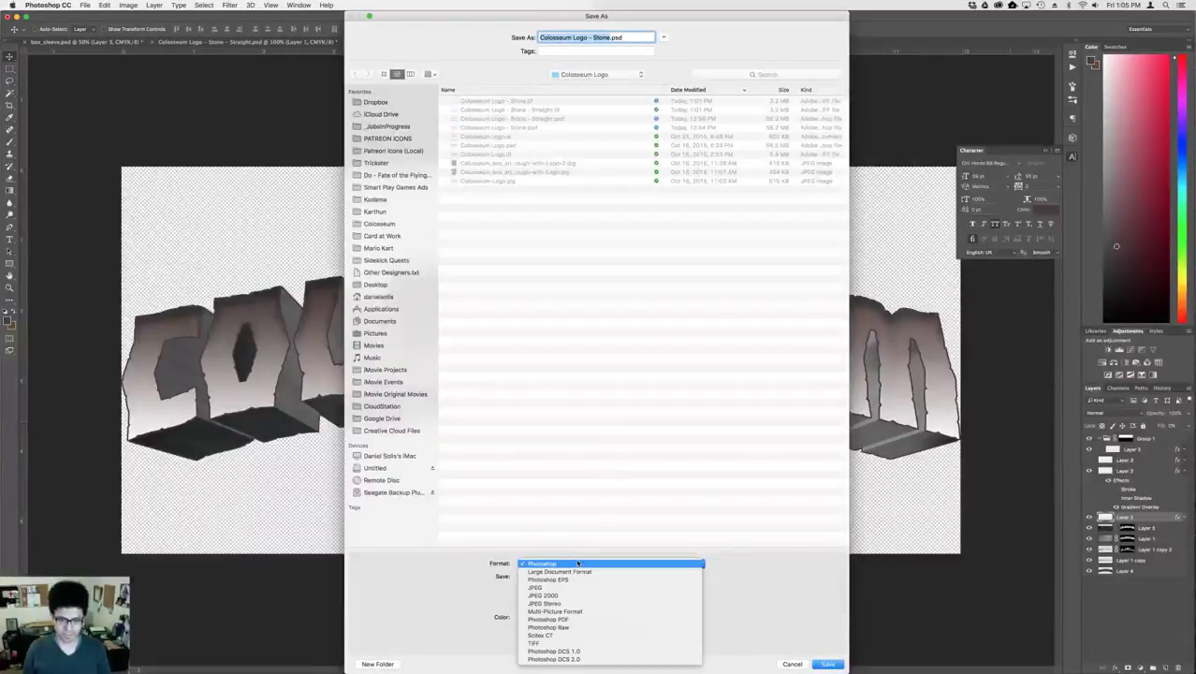
{"action": "left_click", "coordinate": [538, 606]}
{"action": "left_click", "coordinate": [538, 606]}
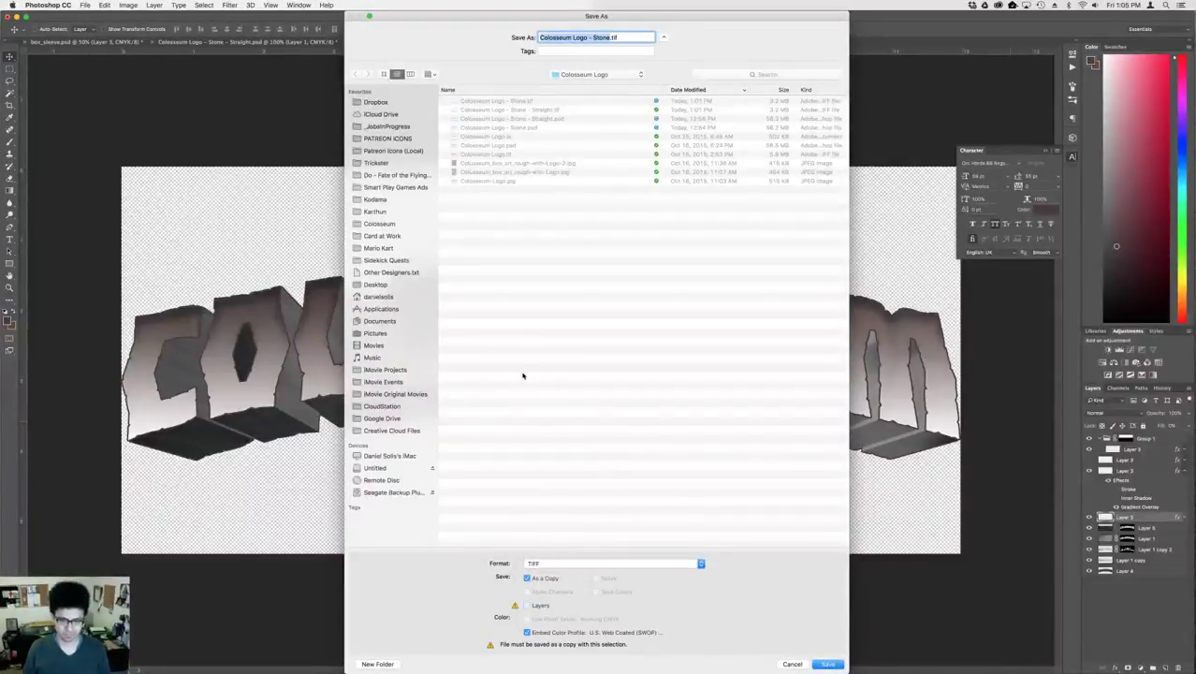
{"action": "key", "text": "Return"}
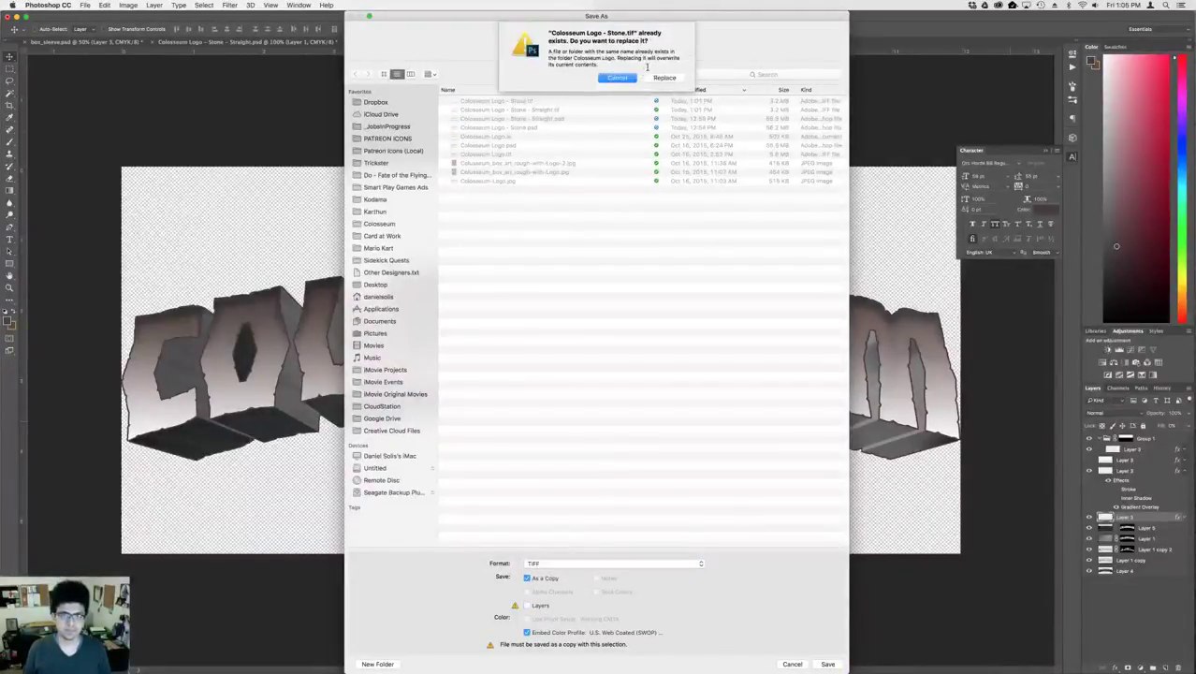
{"action": "left_click", "coordinate": [654, 79]}
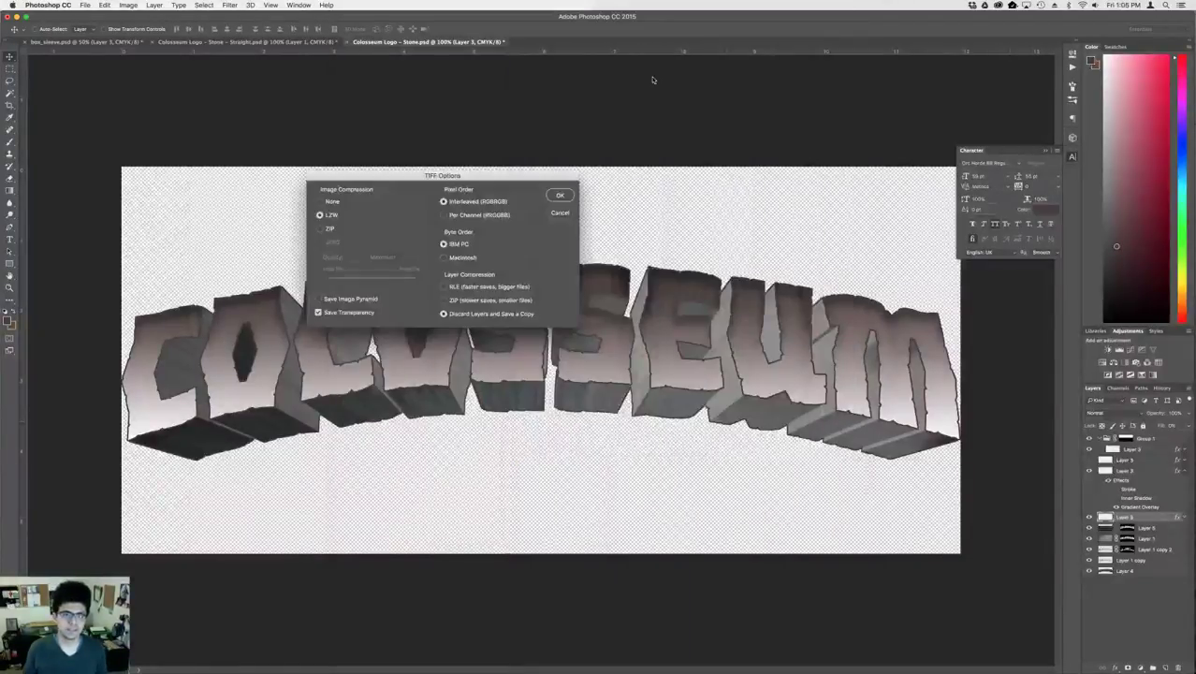
{"action": "key", "text": "Return"}
- Switch to the box sleeve layout in InDesign, update the Colosseum Logo - Stone.tif link and deselect the logo
{"action": "key", "text": "super+Tab"}
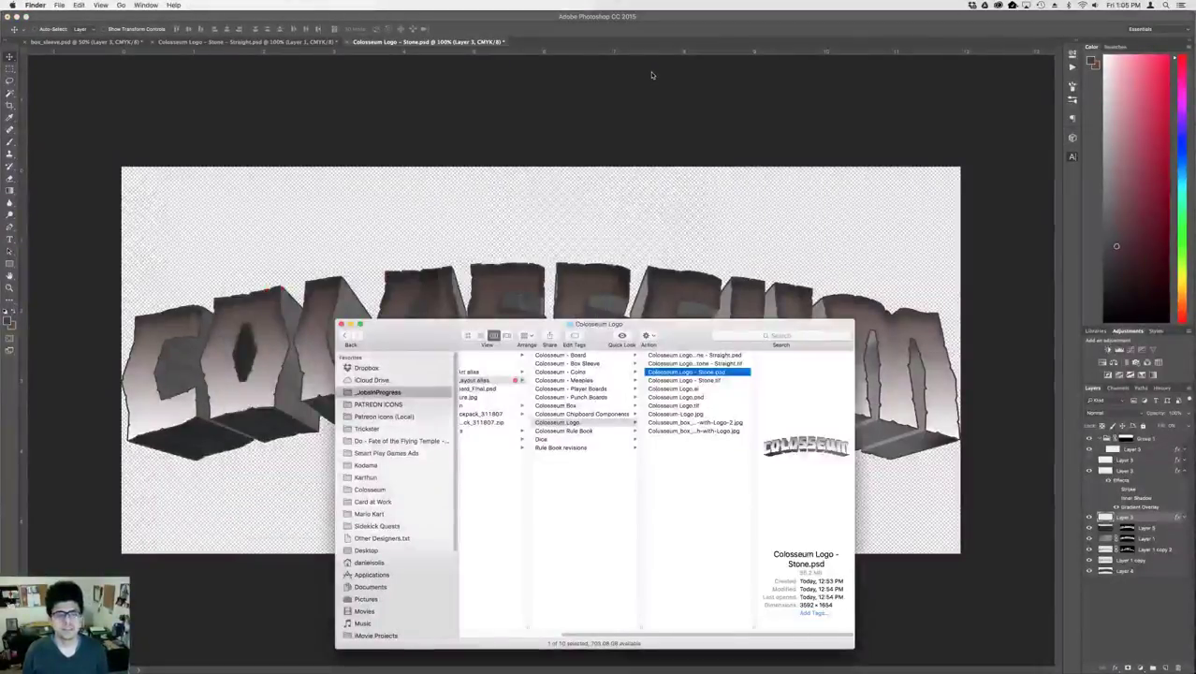
{"action": "key", "text": "super+Tab"}
{"action": "key", "text": "super+Tab"}
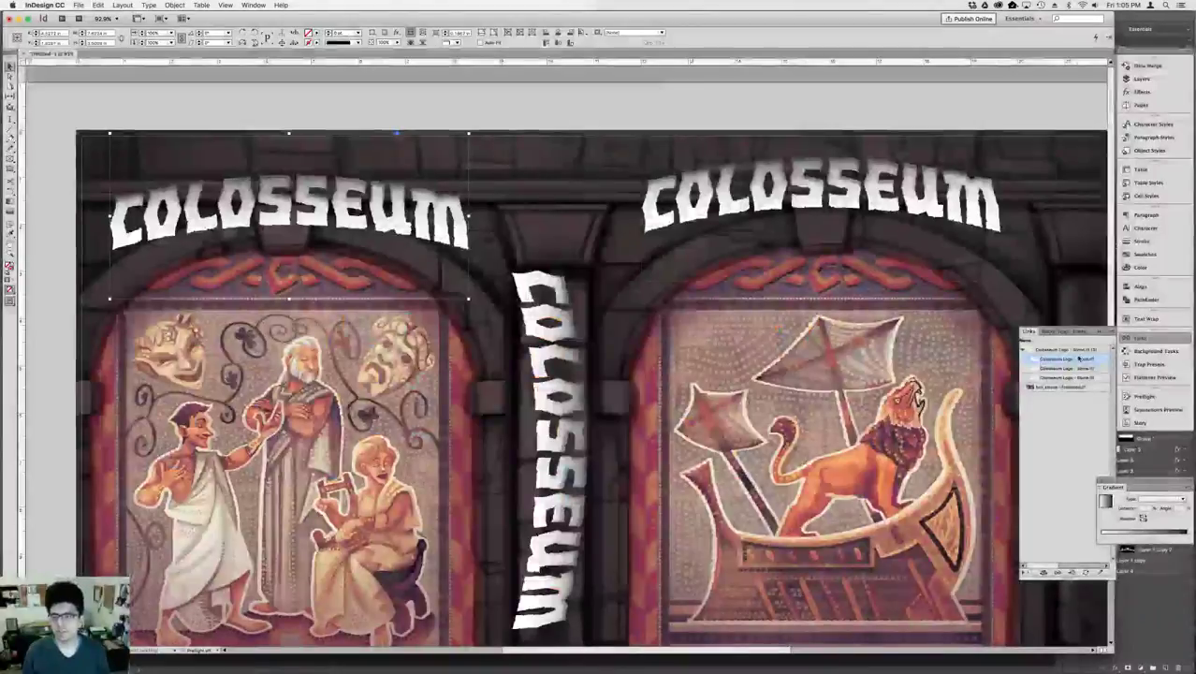
{"action": "left_click", "coordinate": [1107, 333]}
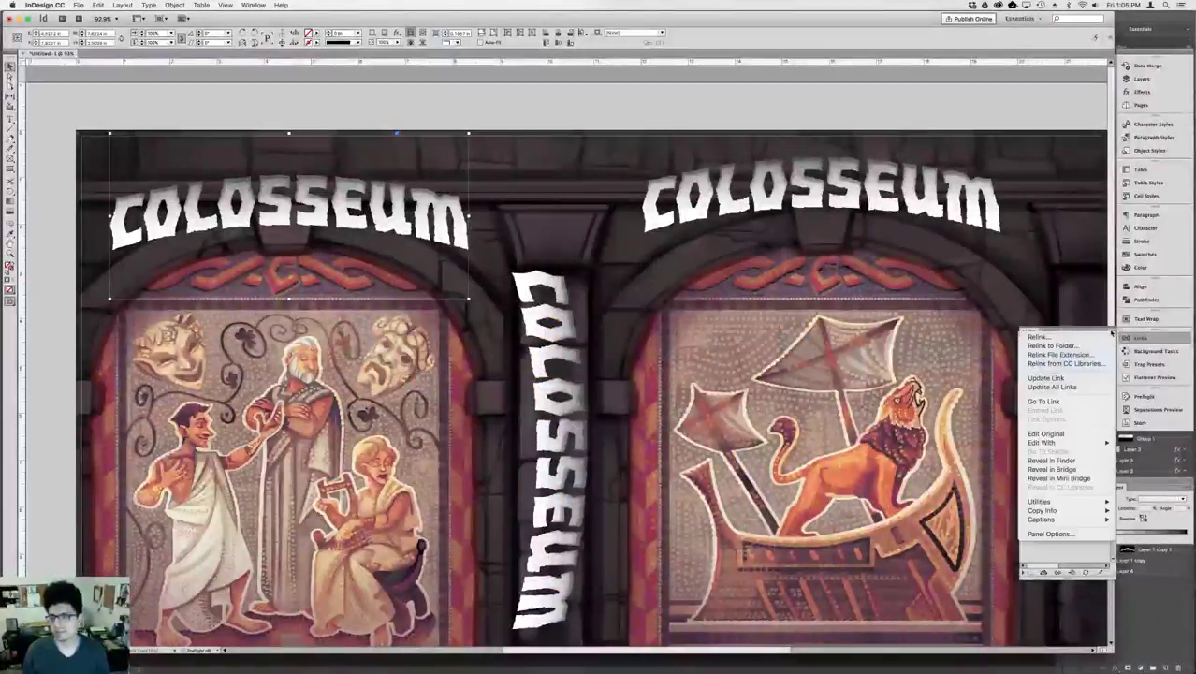
{"action": "left_click", "coordinate": [1075, 378]}
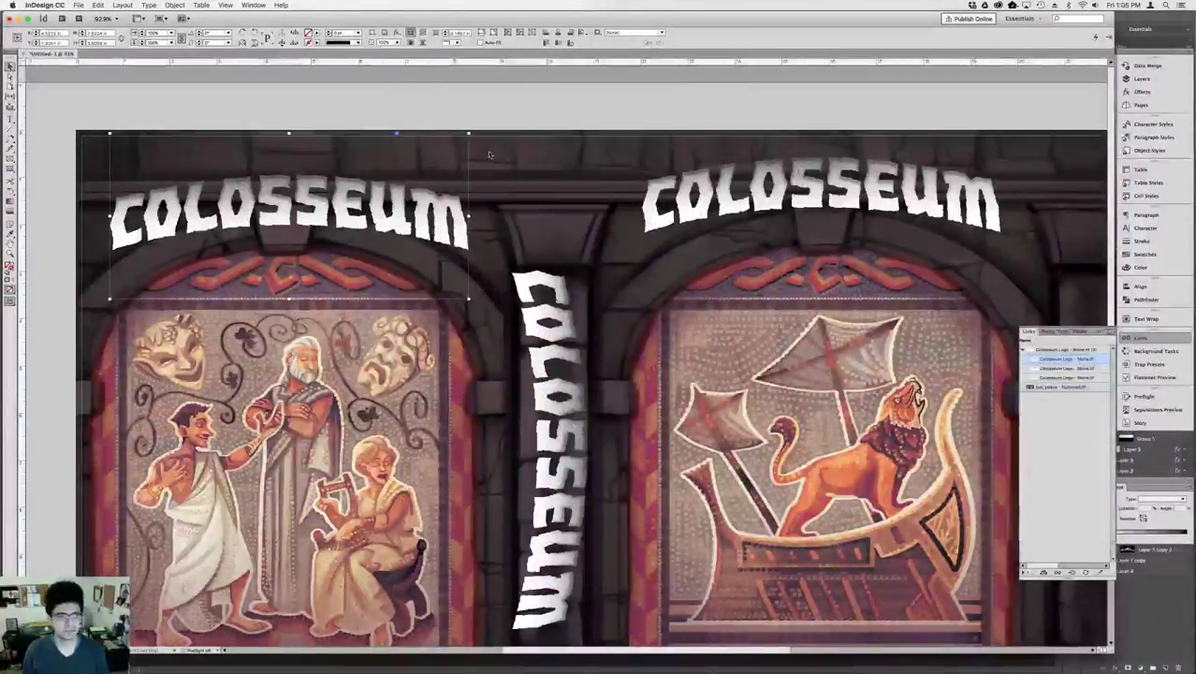
{"action": "left_click", "coordinate": [336, 102]}
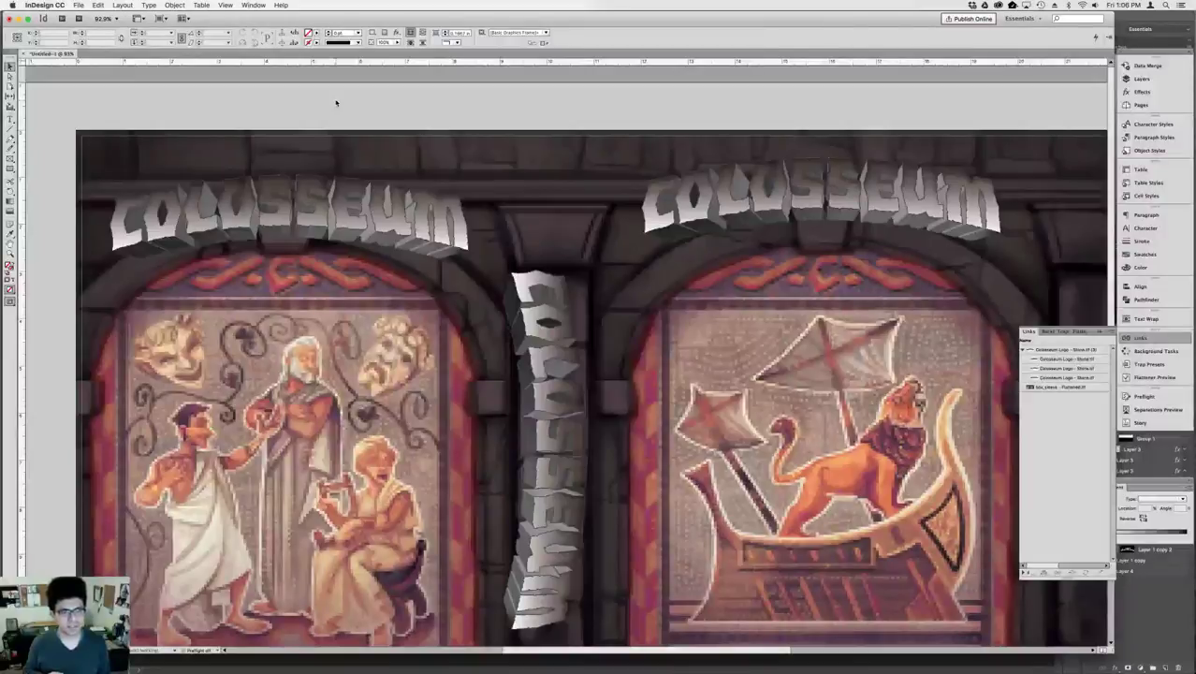
- Switch to the stone logo document in Photoshop and hide the dark stonework texture layer below the lowest gradient layer
{"action": "key", "text": "super+z"}
{"action": "key", "text": "super+Tab"}
{"action": "key", "text": "super+Tab"}
{"action": "key", "text": "super+Tab"}
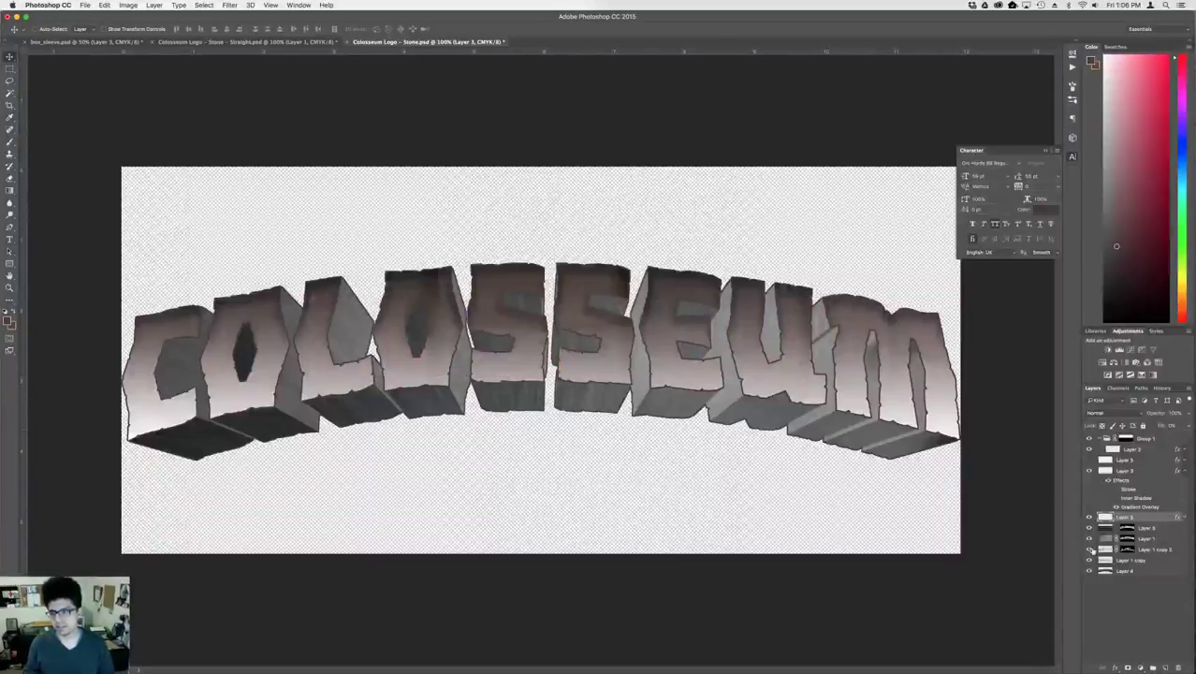
{"action": "left_click", "coordinate": [1167, 530]}
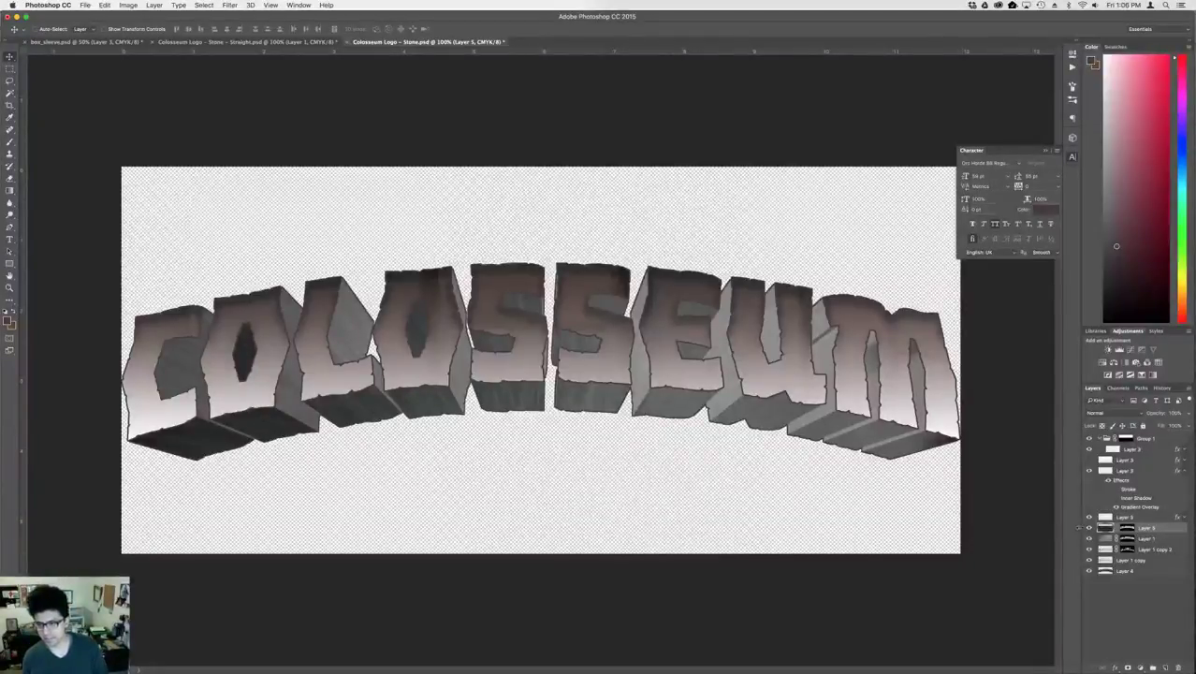
{"action": "left_click", "coordinate": [1088, 529]}
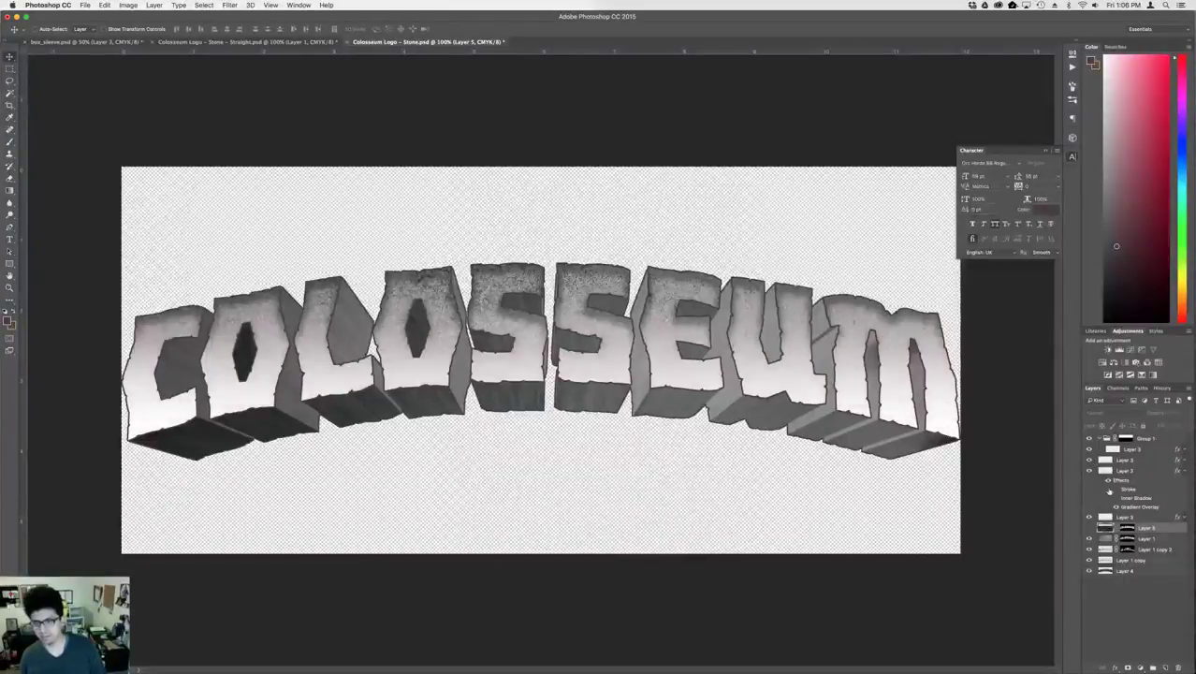
- Add a Color Overlay to the lowest gradient layer using the dark foreground colour
{"action": "left_click", "coordinate": [1148, 517]}
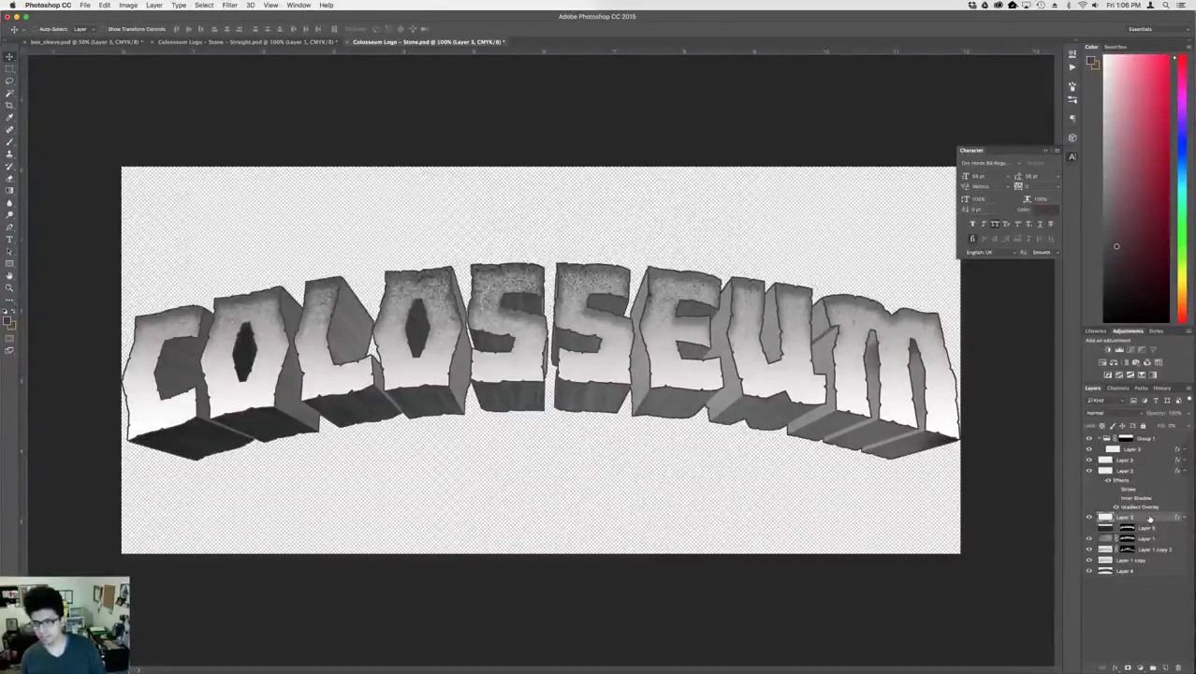
{"action": "double_click", "coordinate": [1149, 517]}
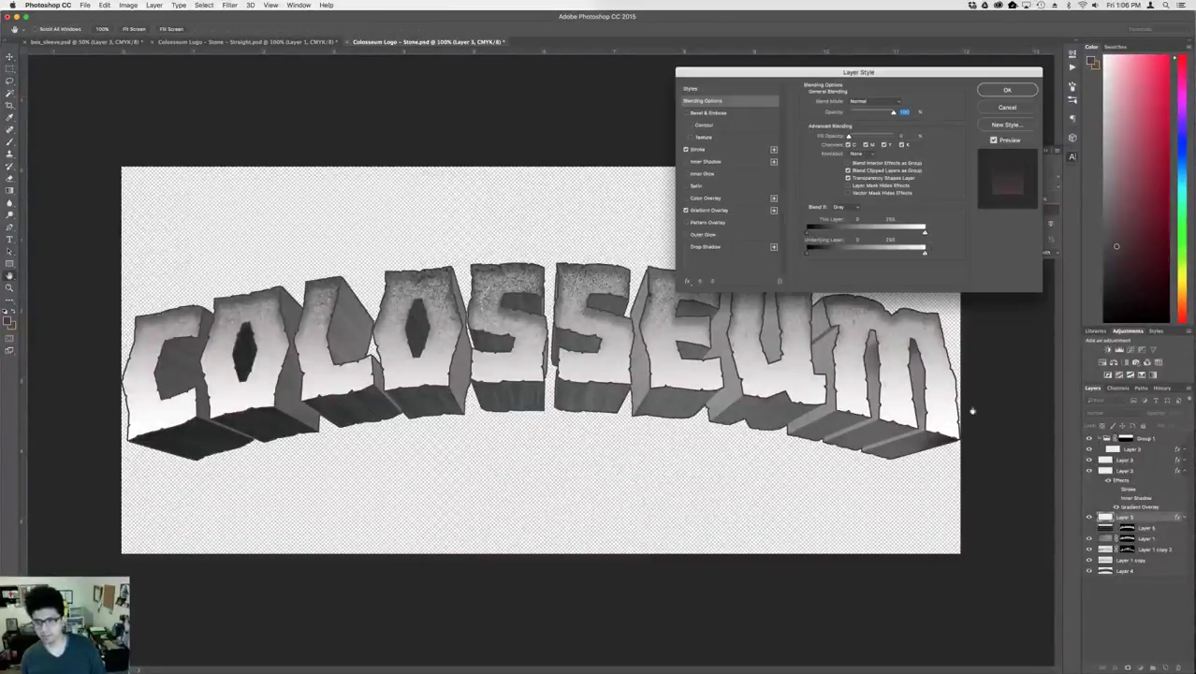
{"action": "left_click", "coordinate": [729, 199]}
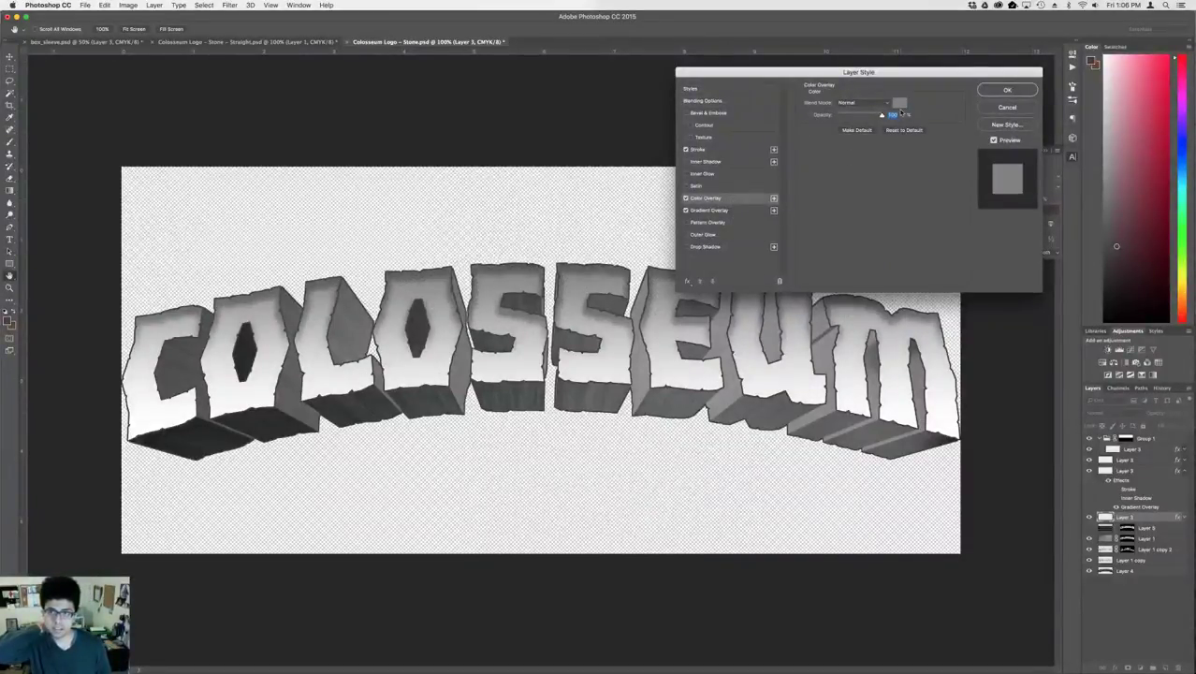
{"action": "left_click", "coordinate": [899, 104]}
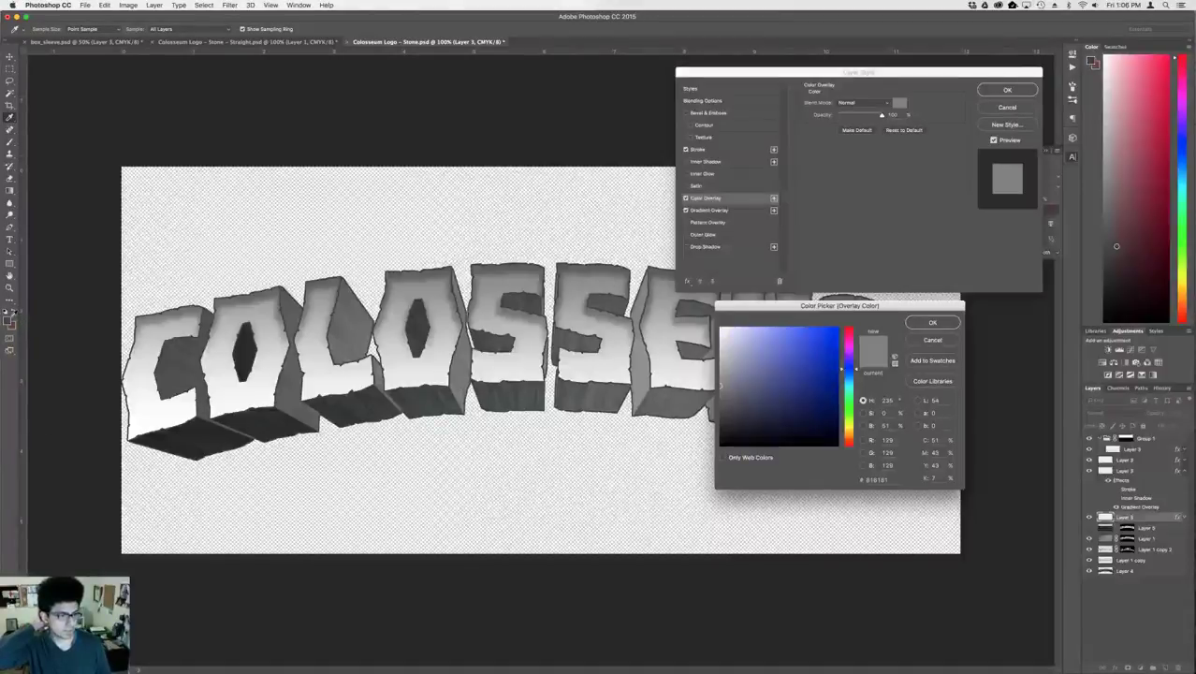
{"action": "left_click", "coordinate": [8, 319]}
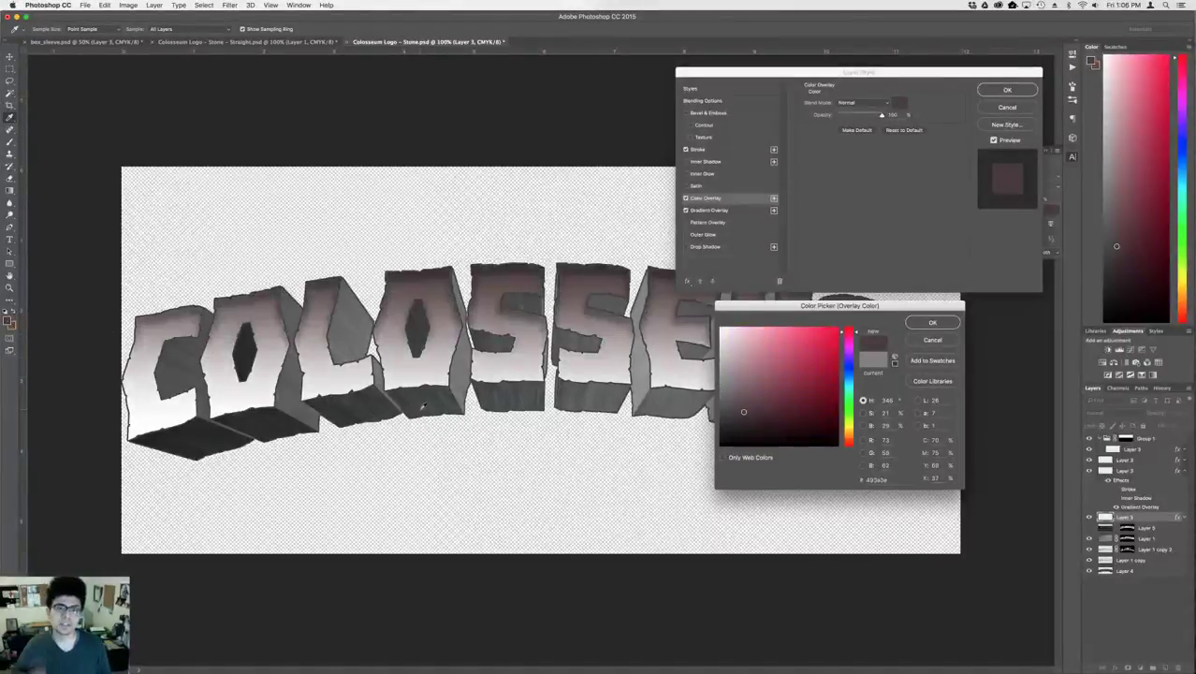
{"action": "key", "text": "Return"}
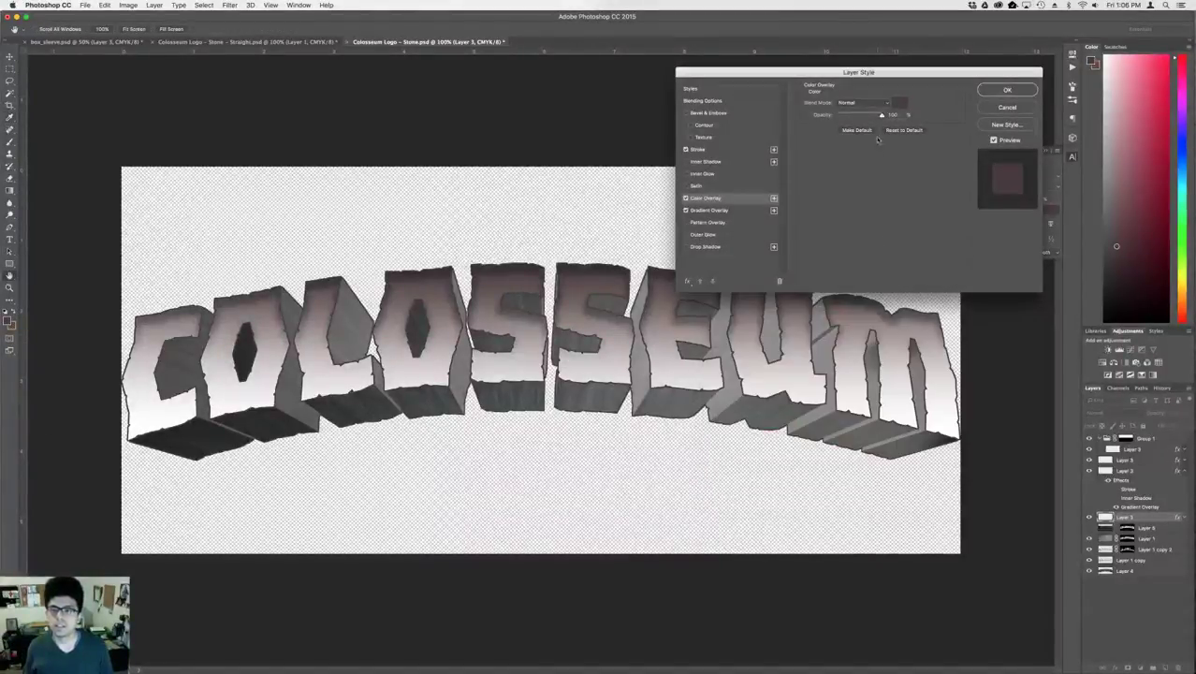
- Set the Color Overlay's blend mode to Multiply, lower its opacity to under half and apply the style
{"action": "left_click_drag", "start_coordinate": [881, 114], "coordinate": [857, 114]}
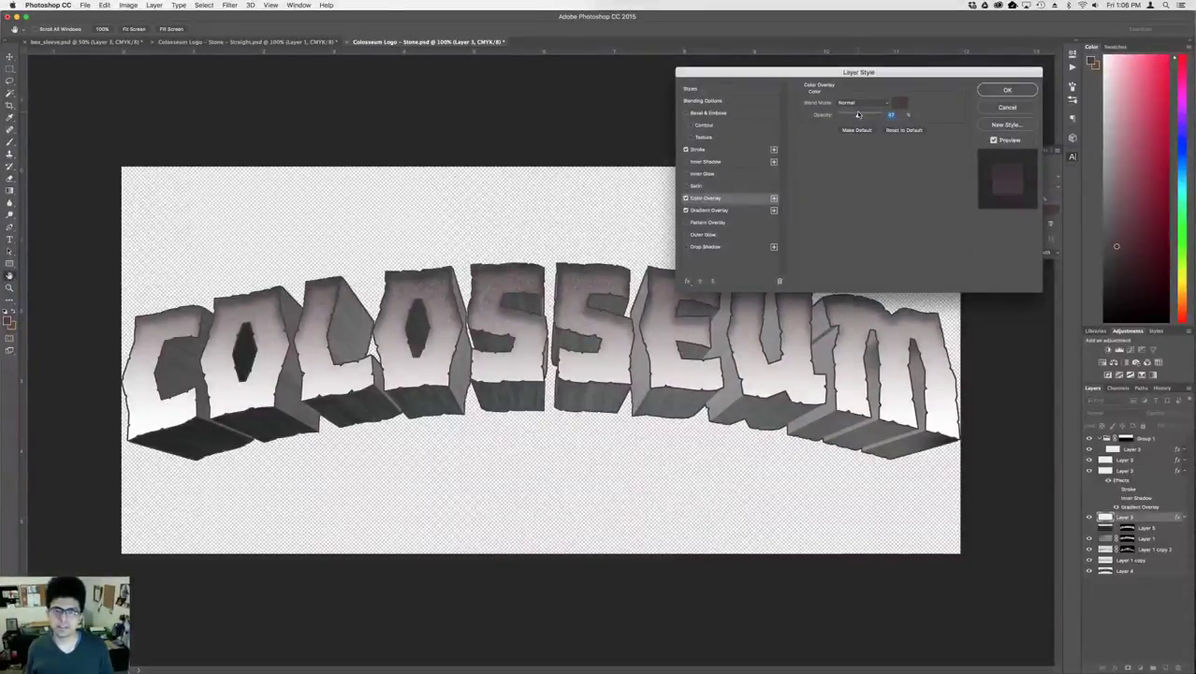
{"action": "left_click", "coordinate": [859, 103]}
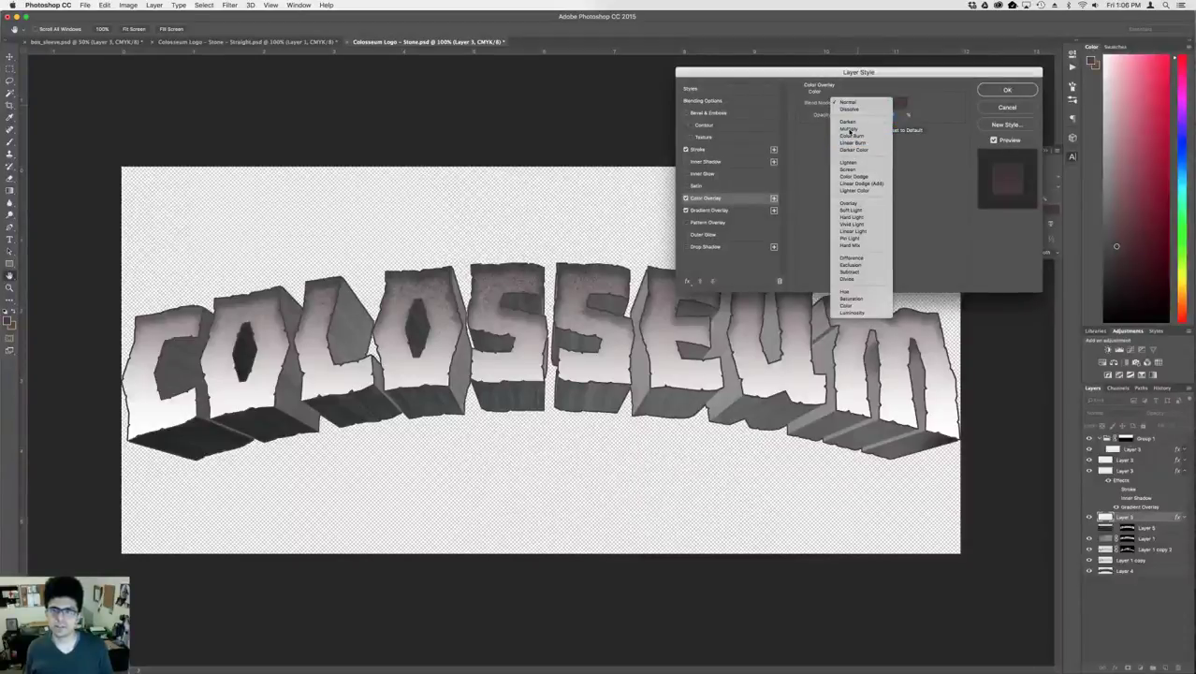
{"action": "left_click", "coordinate": [850, 129]}
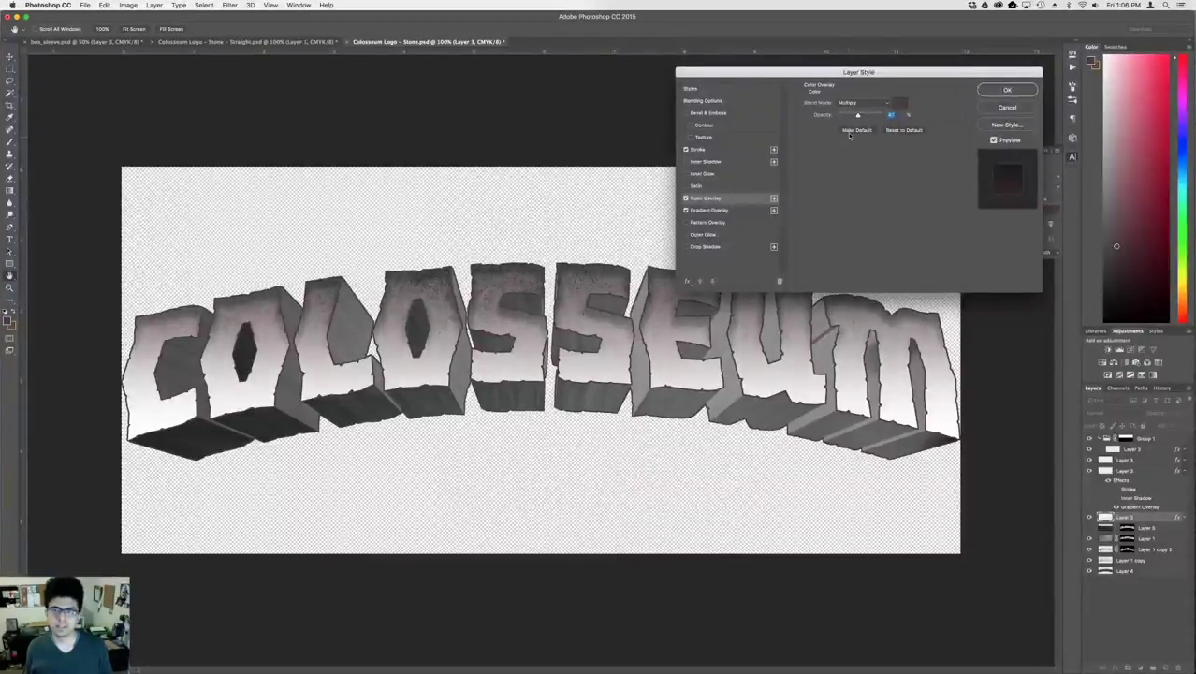
{"action": "left_click_drag", "start_coordinate": [855, 116], "coordinate": [854, 116]}
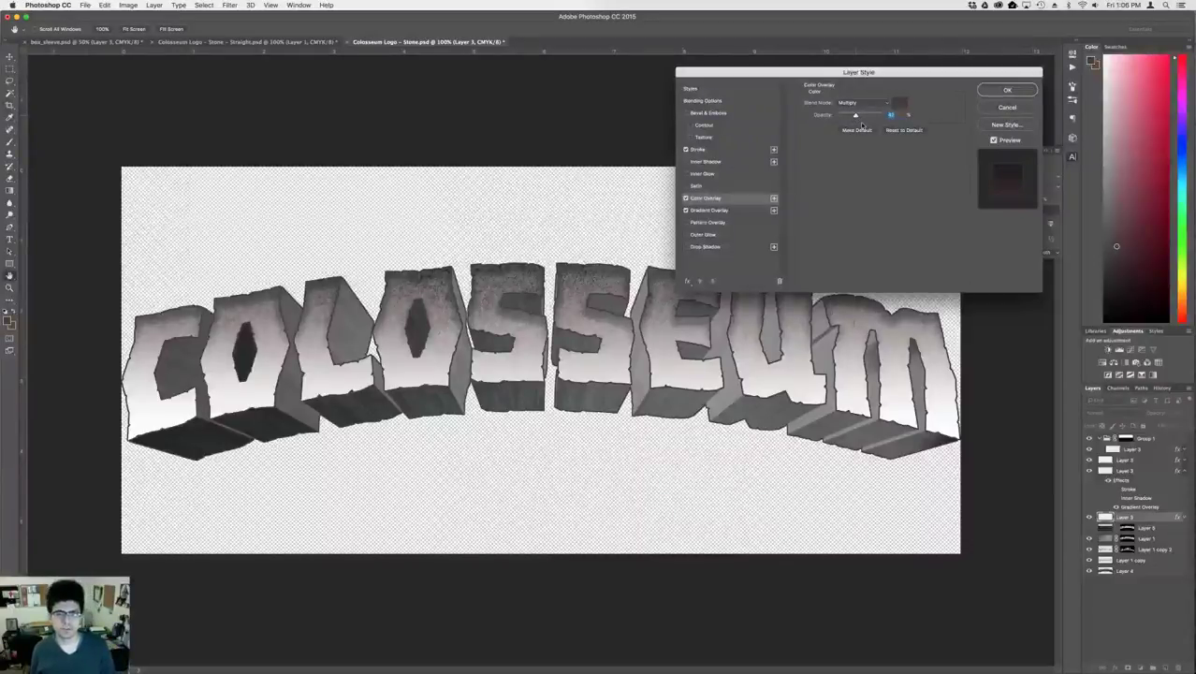
{"action": "key", "text": "Return"}
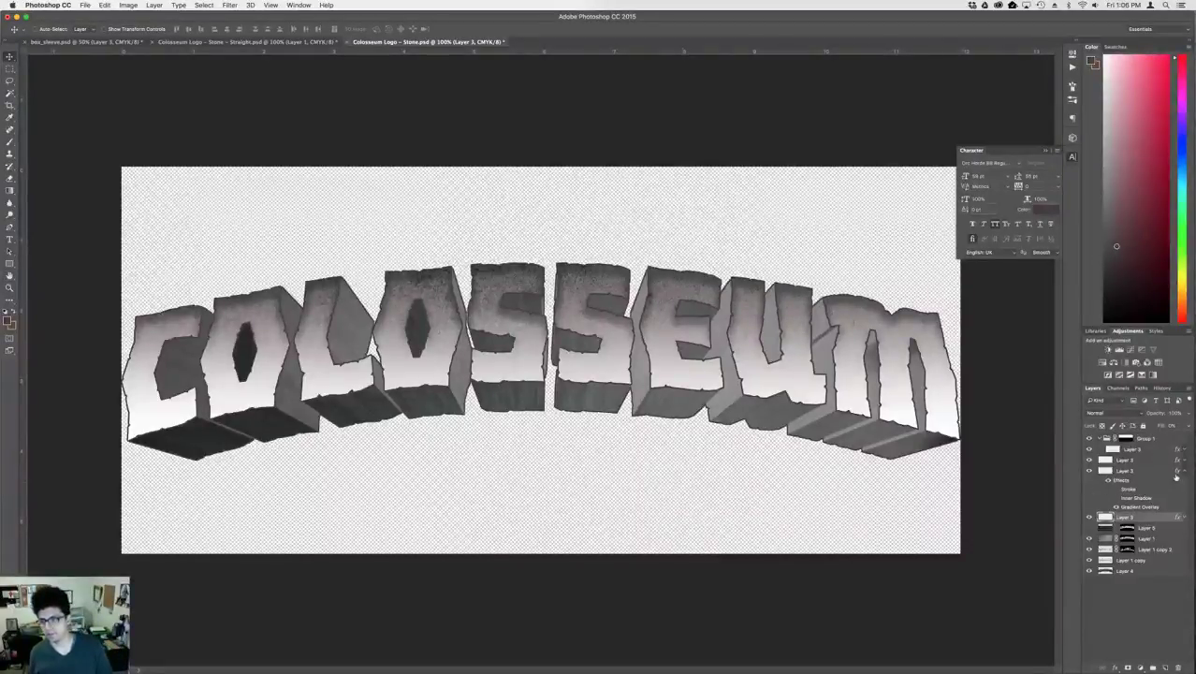
- Collapse the middle gradient layer's effects and compare the logo with that layer hidden and shown
{"action": "left_click", "coordinate": [1181, 474]}
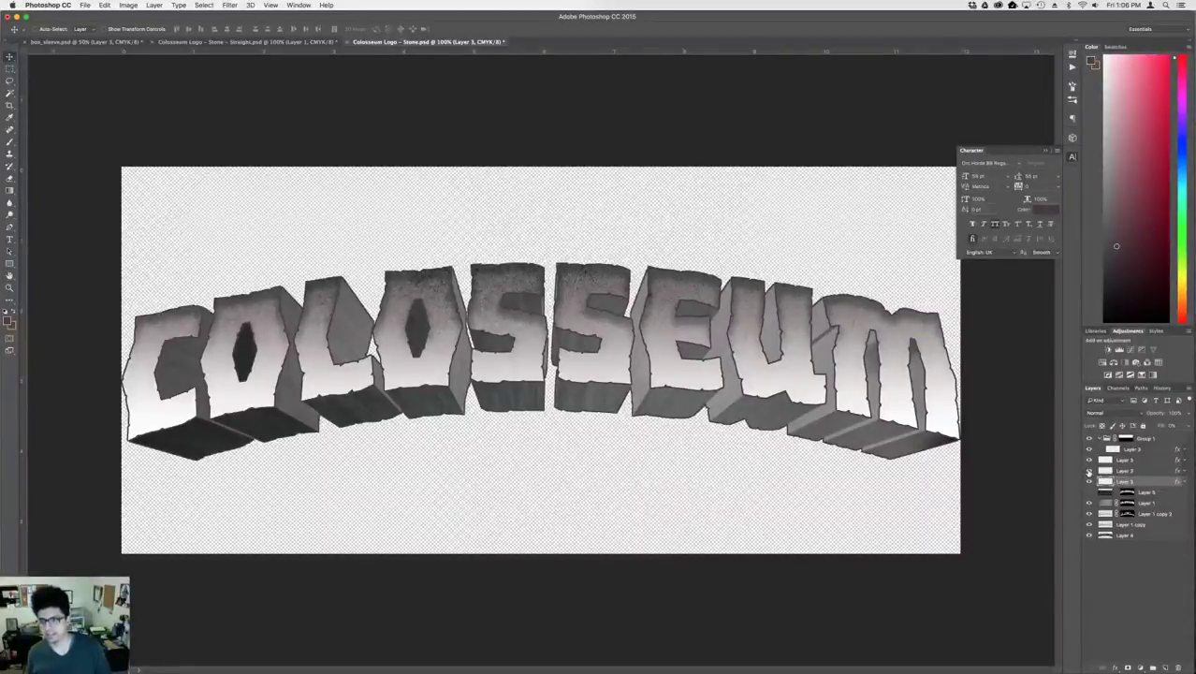
{"action": "left_click", "coordinate": [1088, 472]}
{"action": "left_click", "coordinate": [1088, 471]}
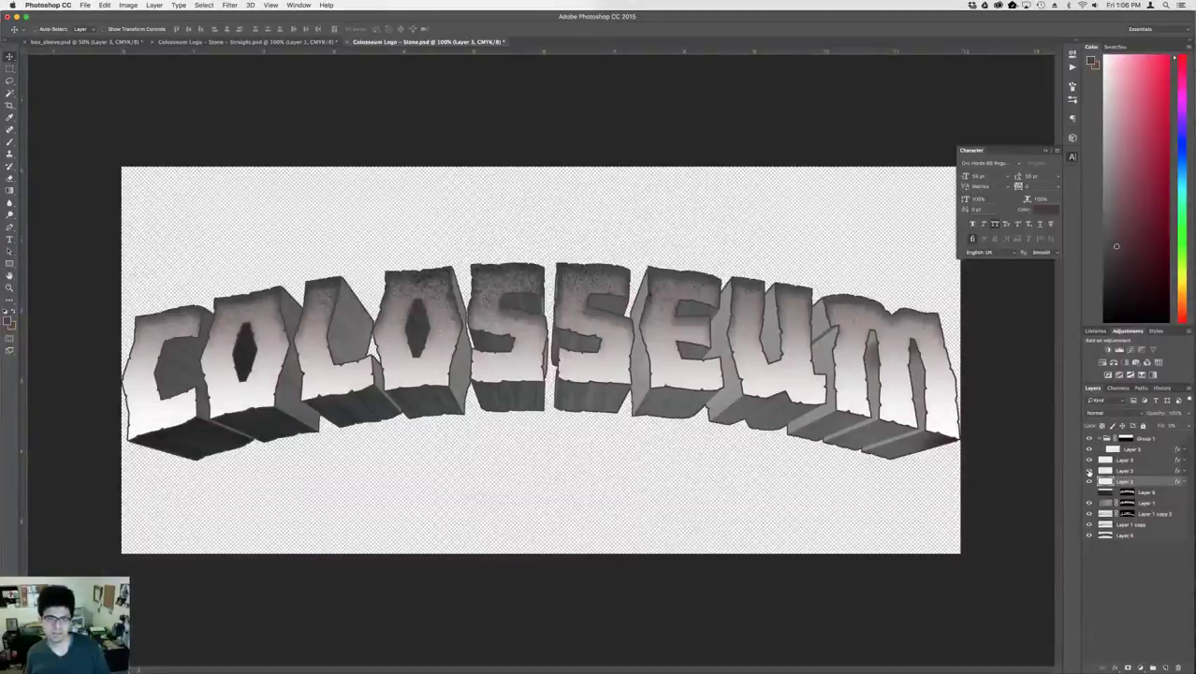
- Soften the speckled stone texture on Layer 1 with a Gaussian Blur of less than 2 pixels radius
{"action": "left_click", "coordinate": [1160, 495]}
{"action": "left_click", "coordinate": [1148, 506]}
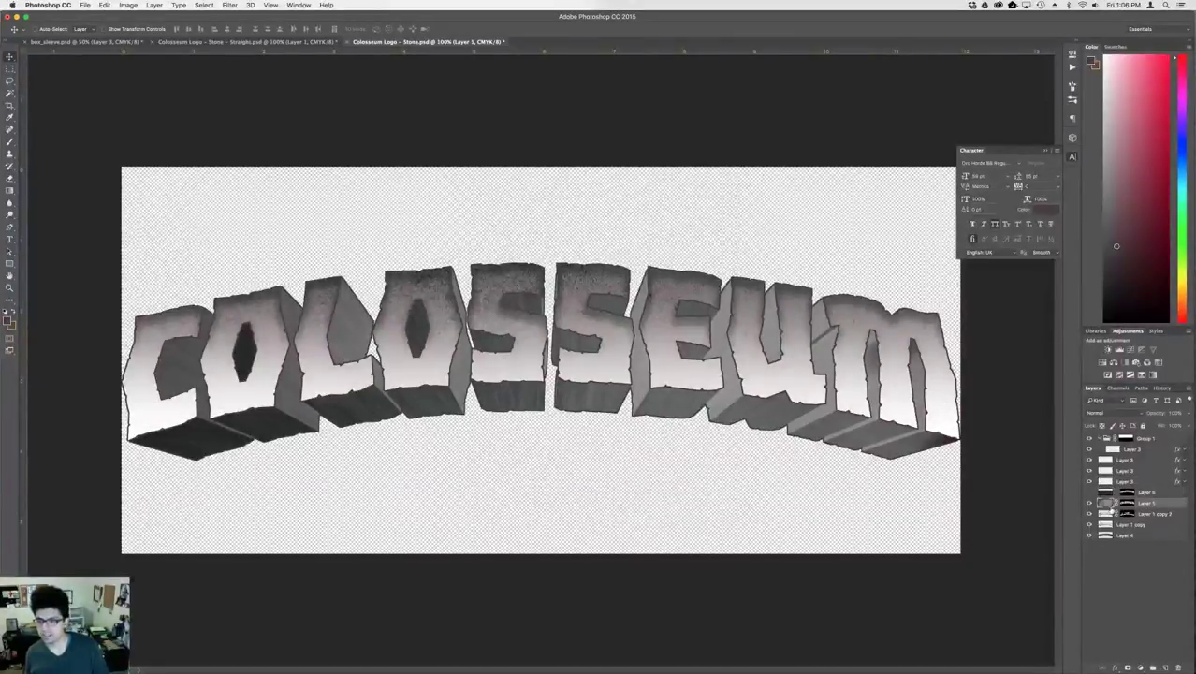
{"action": "key", "text": "super+1"}
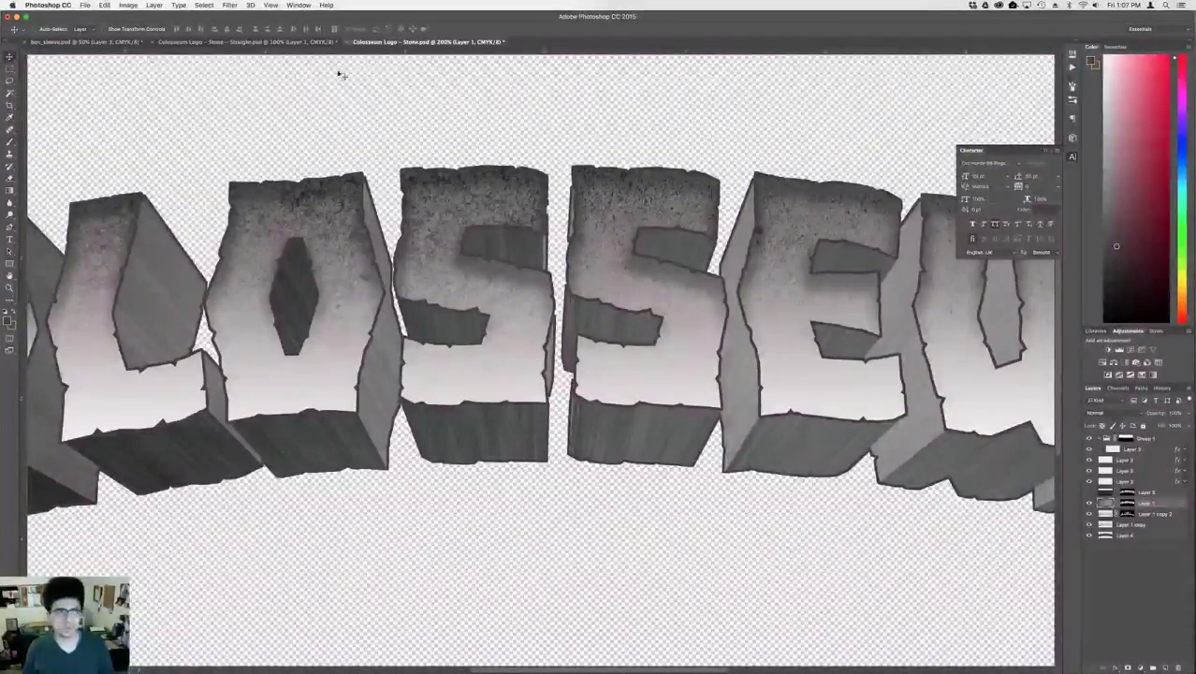
{"action": "left_click", "coordinate": [249, 5]}
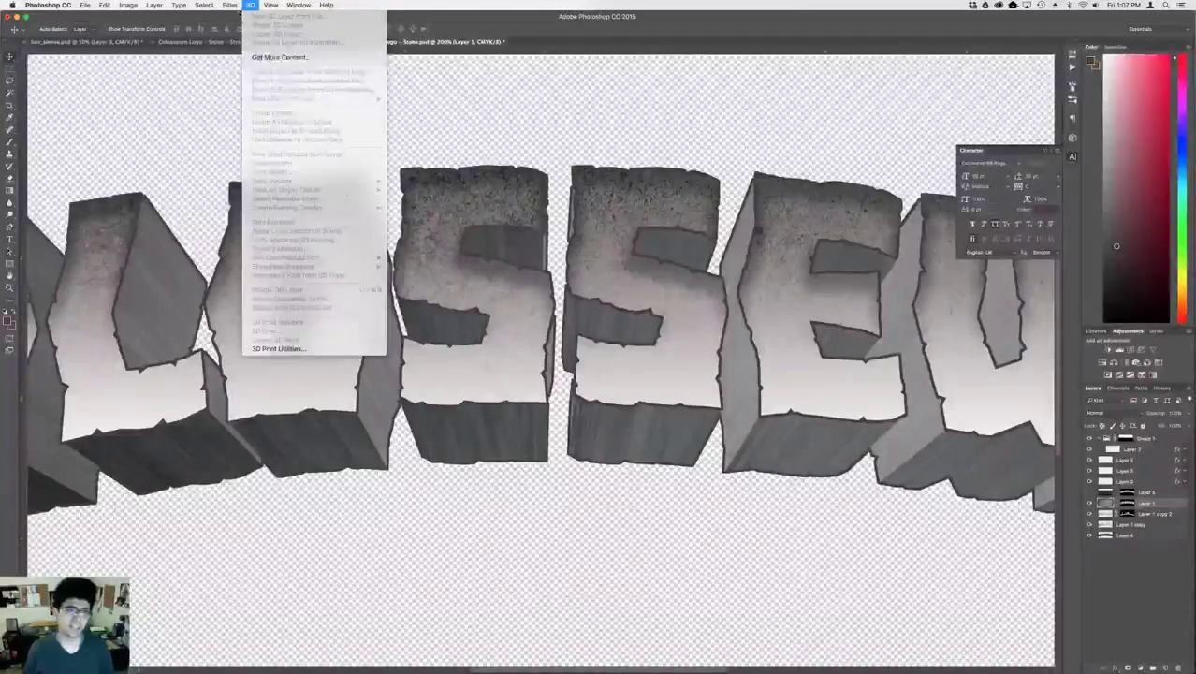
{"action": "mouse_move", "coordinate": [229, 5]}
{"action": "mouse_move", "coordinate": [271, 116]}
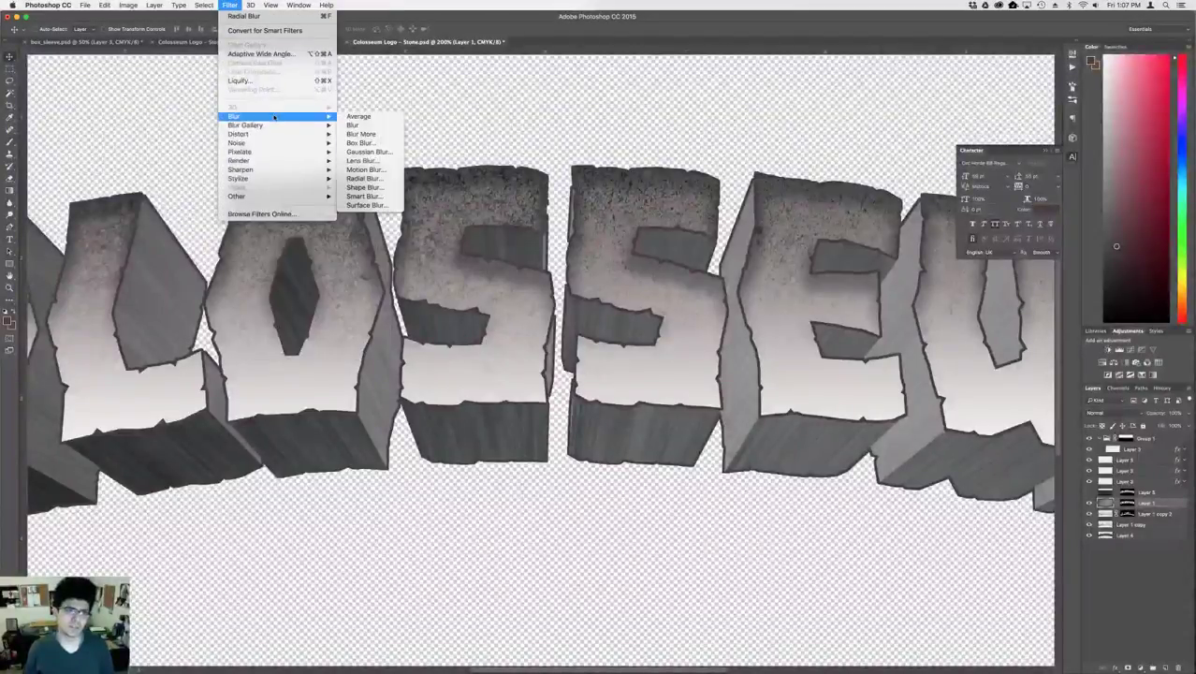
{"action": "left_click", "coordinate": [367, 151]}
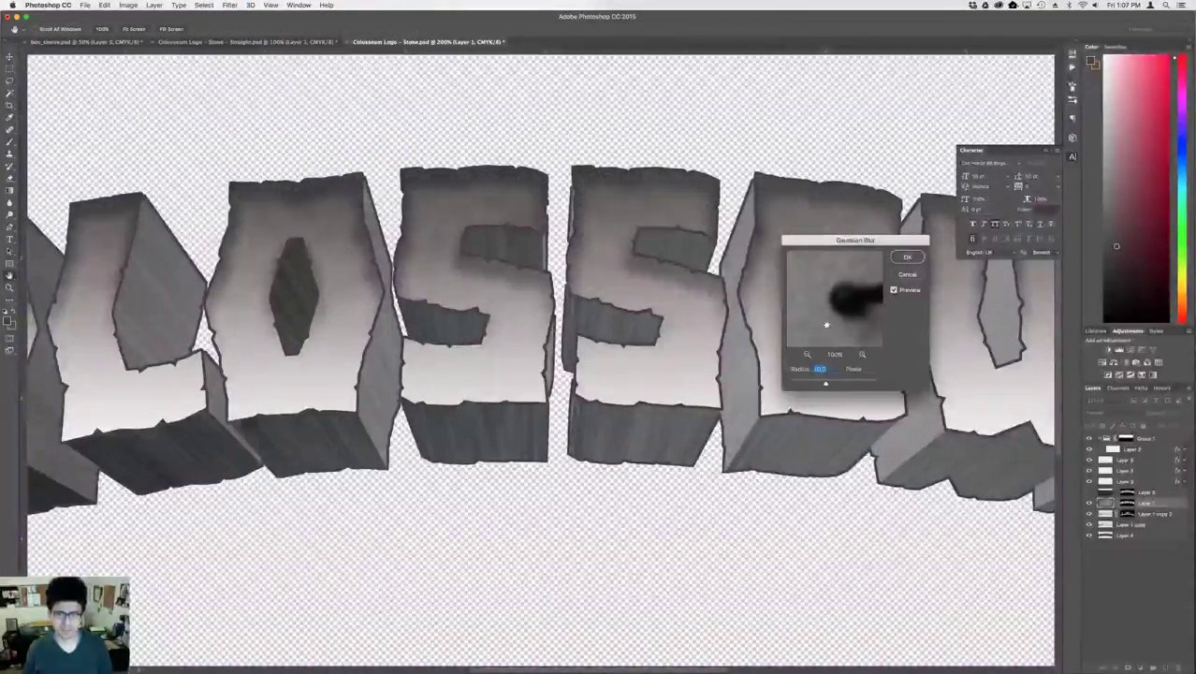
{"action": "left_click", "coordinate": [810, 383]}
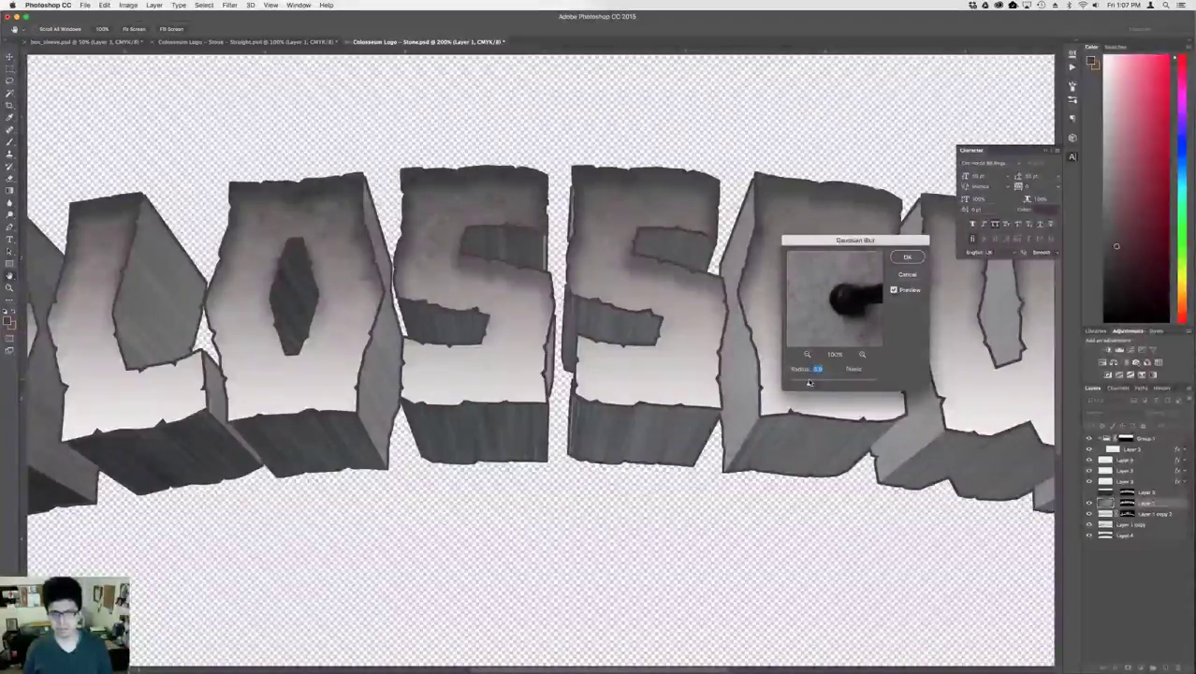
{"action": "left_click_drag", "start_coordinate": [809, 383], "coordinate": [803, 381]}
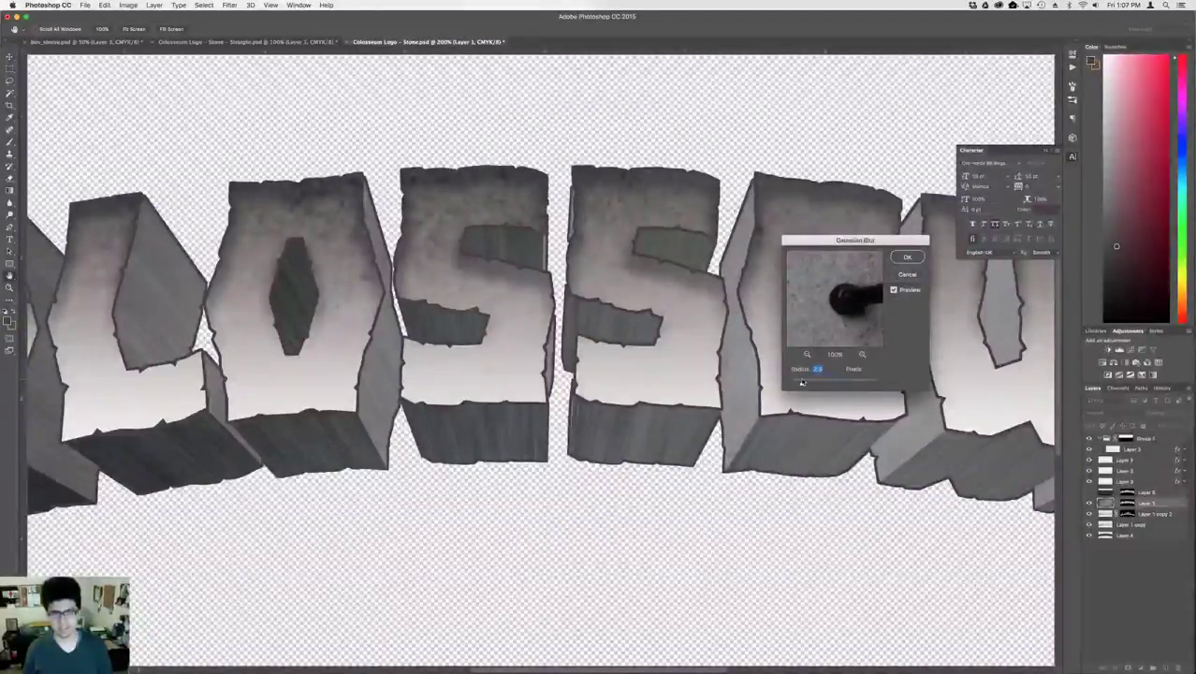
{"action": "left_click_drag", "start_coordinate": [797, 382], "coordinate": [797, 383]}
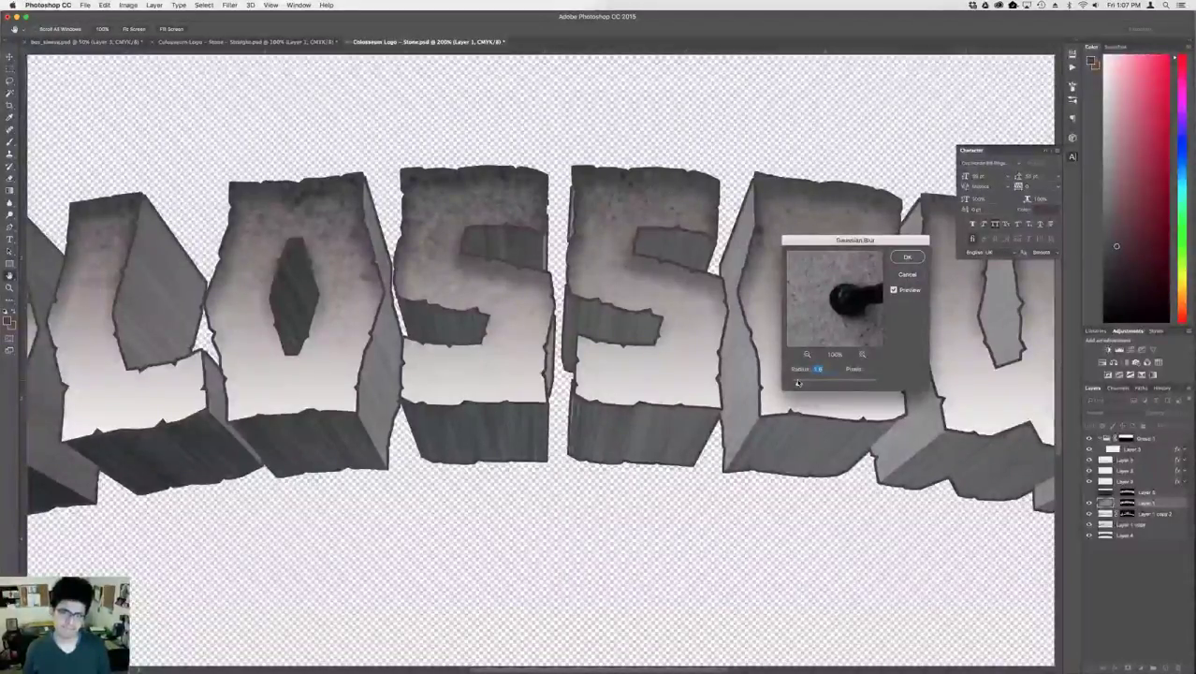
{"action": "key", "text": "Return"}
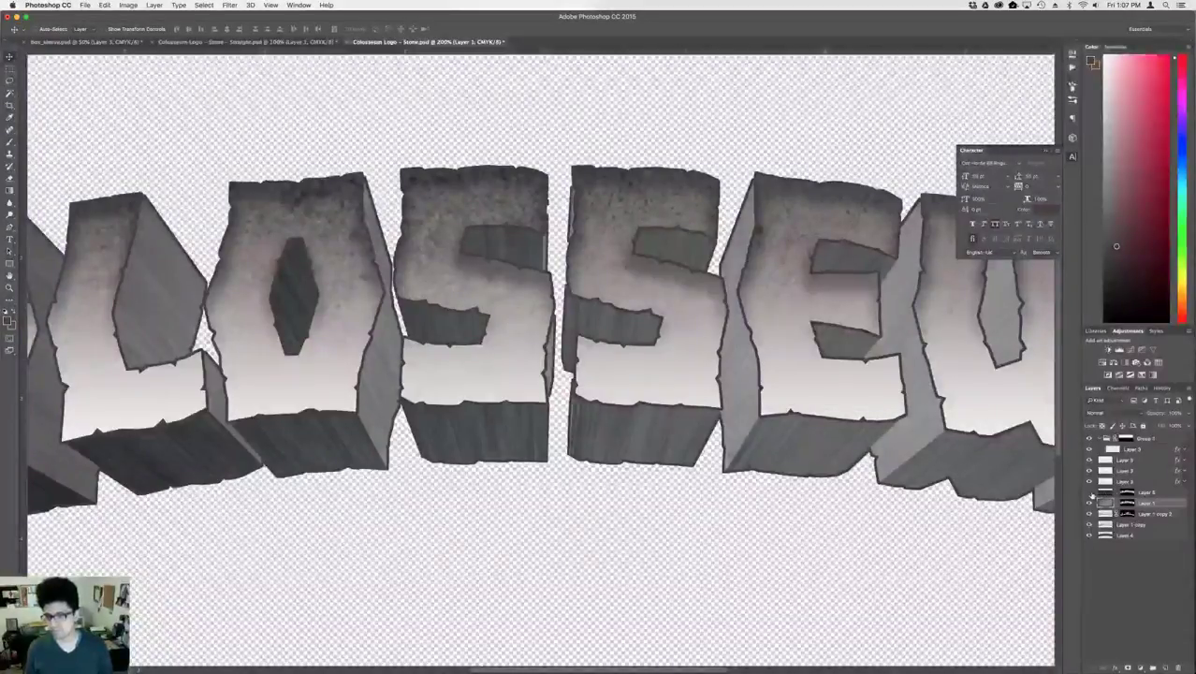
- Show the dark stonework texture layer above Layer 1 and set its blend mode to Screen
{"action": "left_click", "coordinate": [1089, 493]}
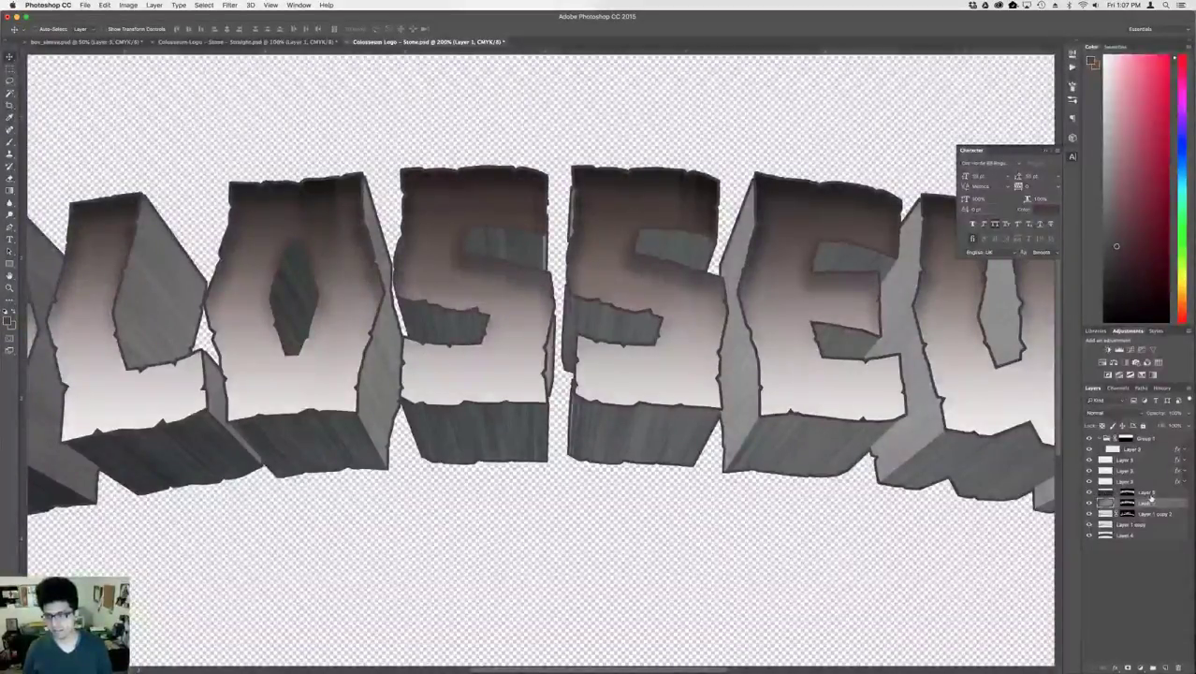
{"action": "left_click", "coordinate": [1119, 412]}
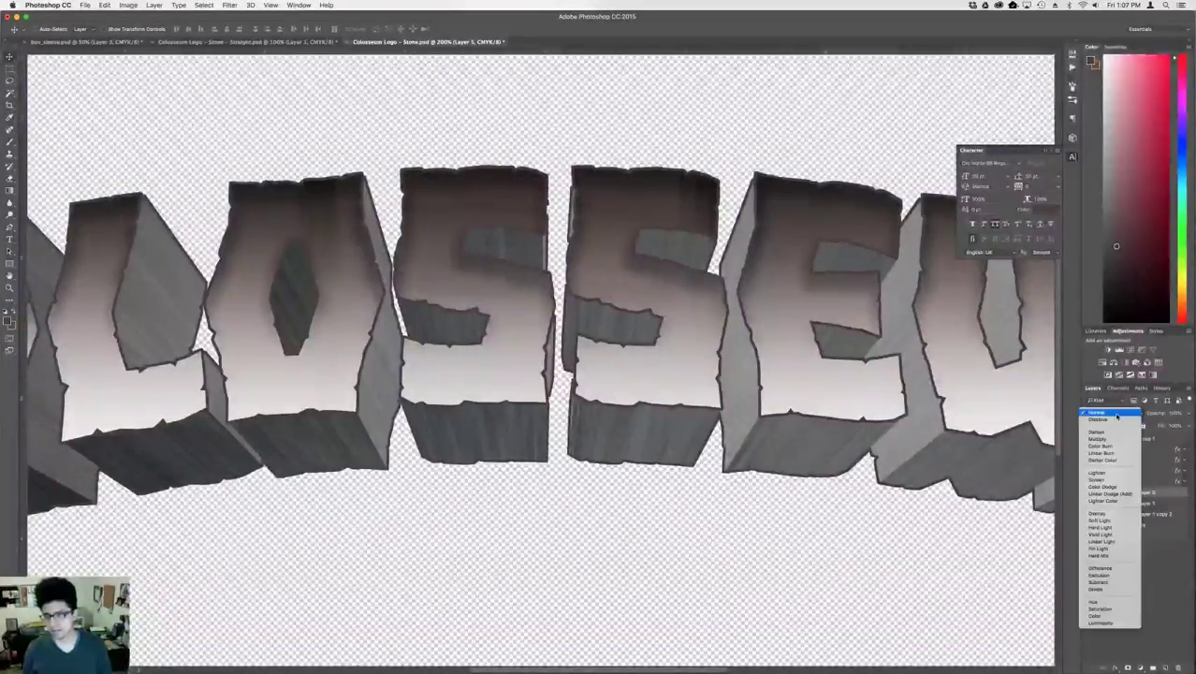
{"action": "left_click", "coordinate": [1103, 479]}
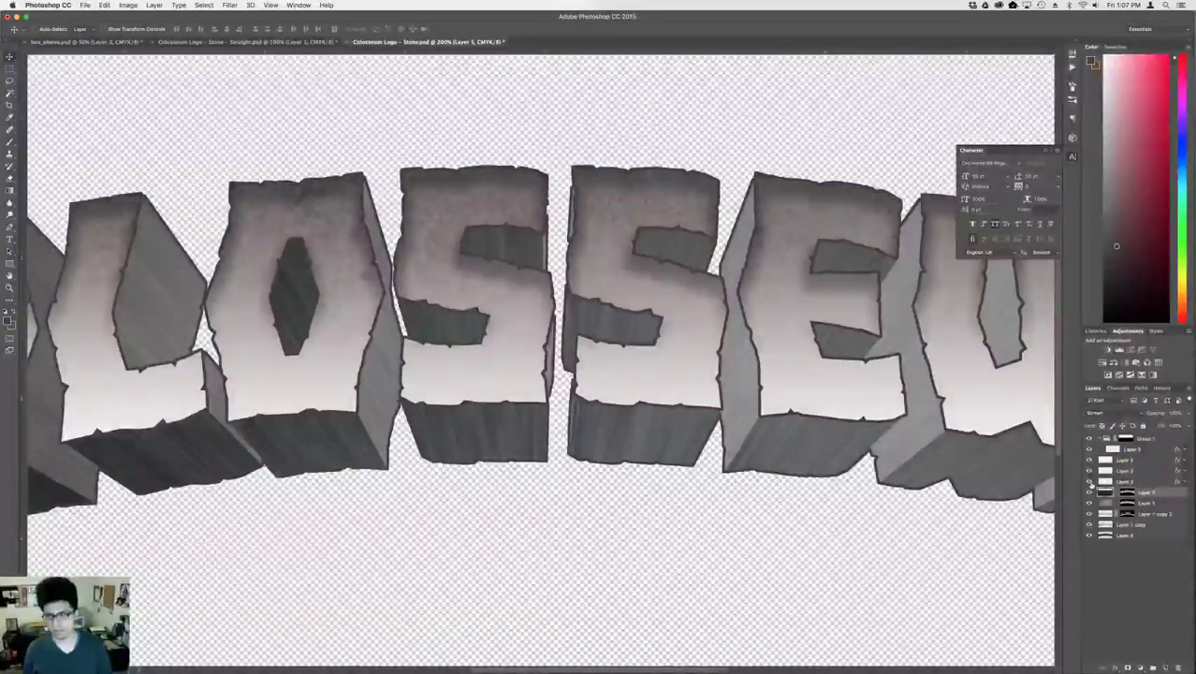
- Compare the letter faces up close with the screened stonework layer hidden and shown
{"action": "left_click", "coordinate": [1088, 493]}
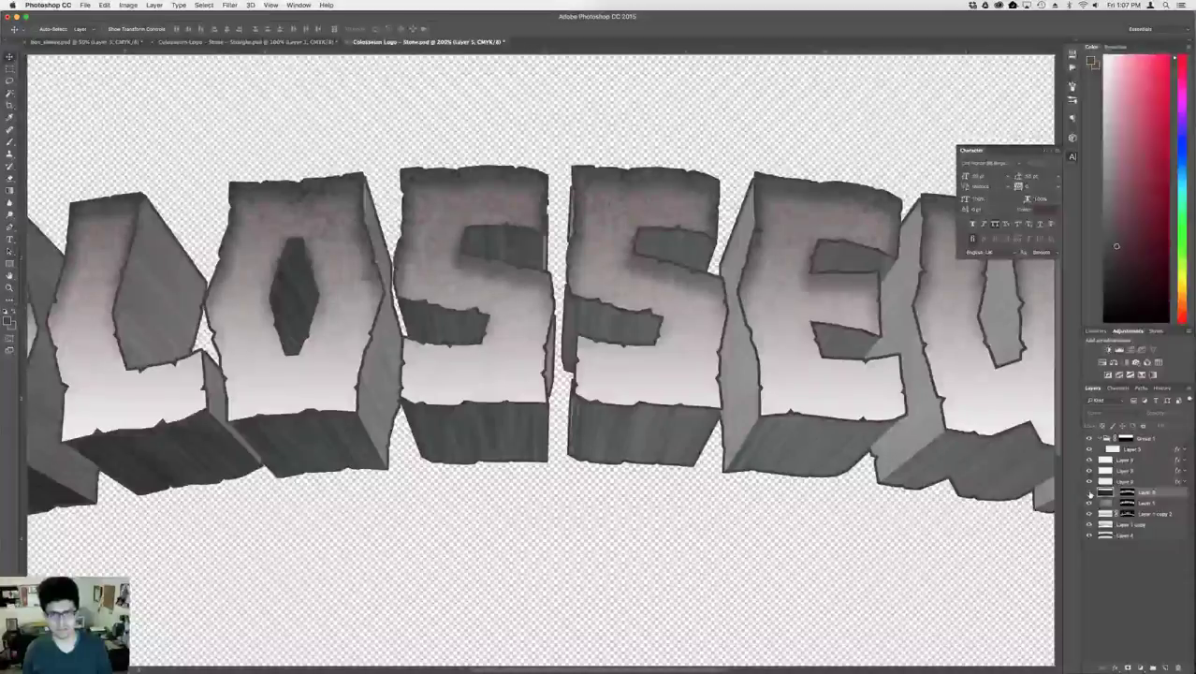
{"action": "left_click", "coordinate": [1088, 493]}
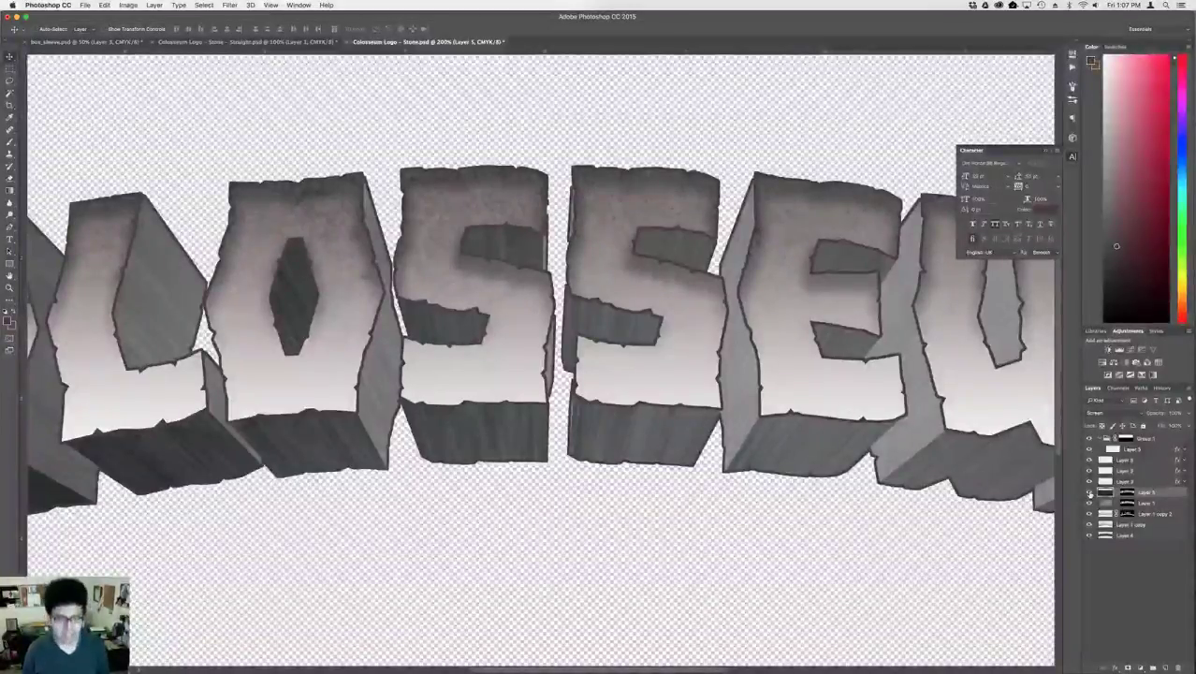
{"action": "key", "text": "super+plus"}
{"action": "scroll", "coordinate": [858, 318], "scroll_direction": "up", "scroll_amount": 3}
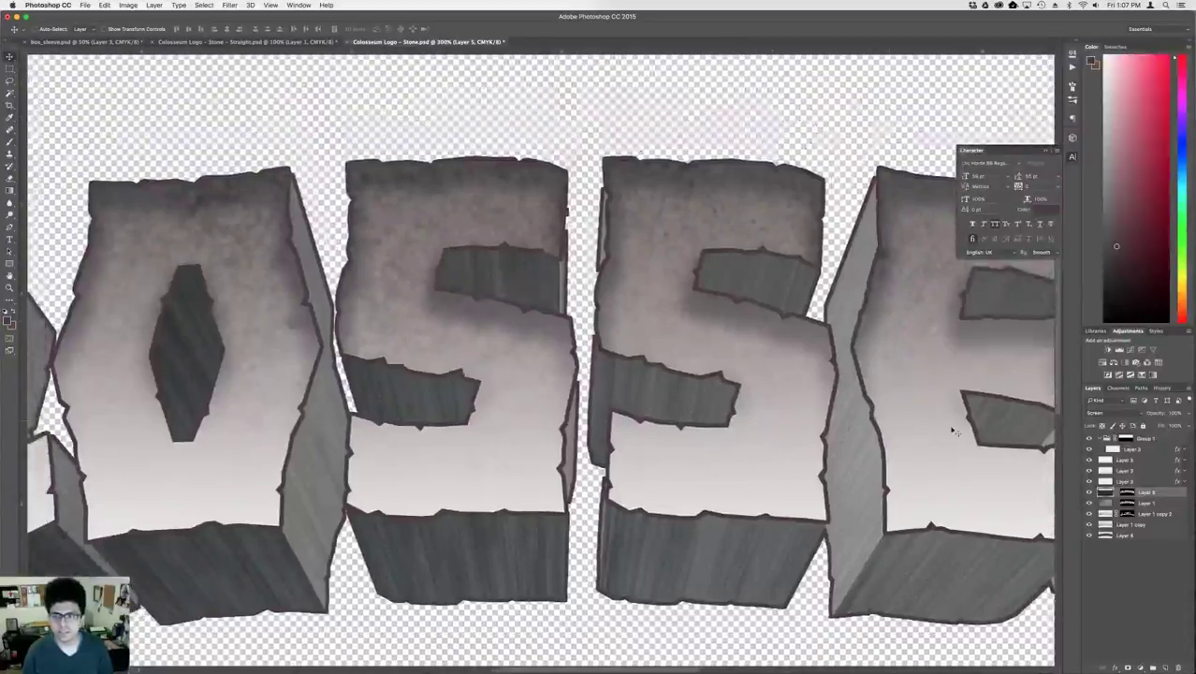
{"action": "left_click", "coordinate": [1088, 493]}
{"action": "left_click", "coordinate": [1088, 493]}
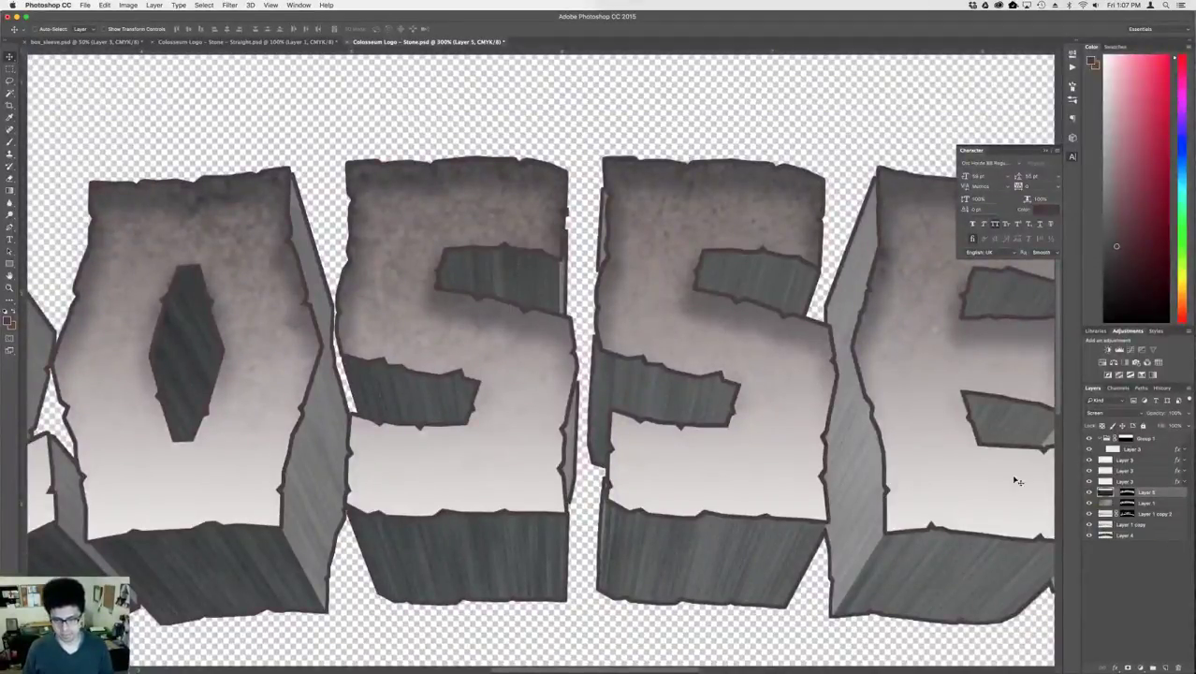
- Select Layer 1 copy and compare the logo with the bottom layer, Layer 4, hidden and shown
{"action": "left_click", "coordinate": [1130, 525]}
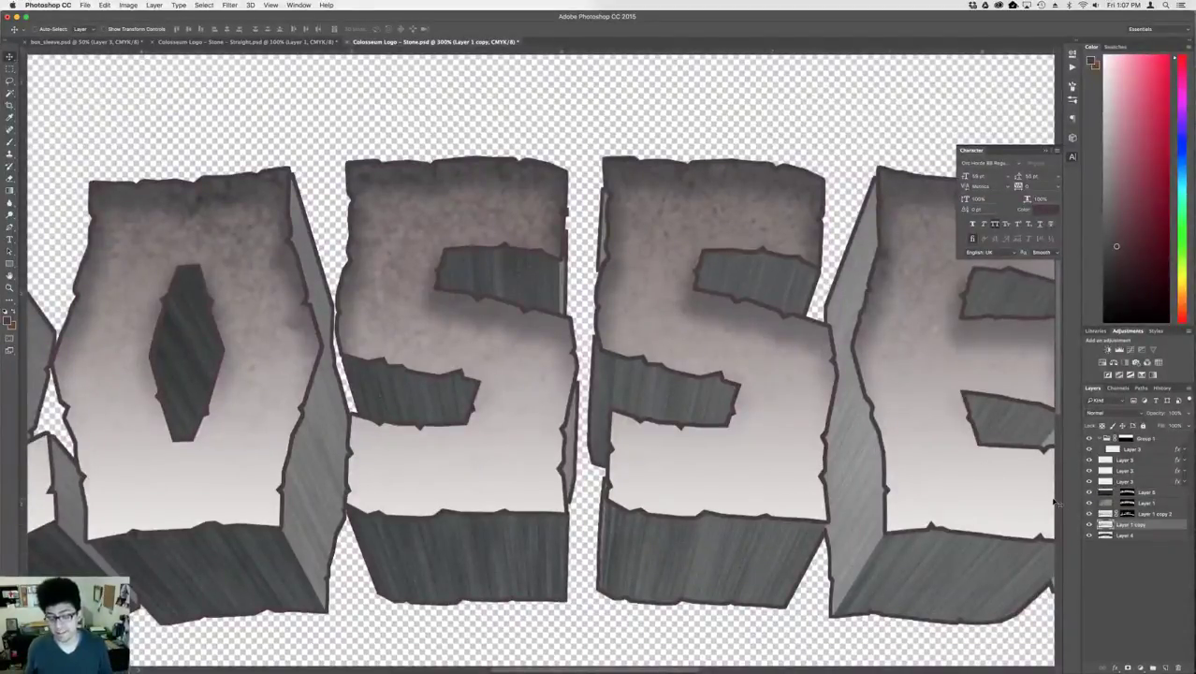
{"action": "left_click", "coordinate": [1089, 537]}
{"action": "left_click", "coordinate": [1089, 536]}
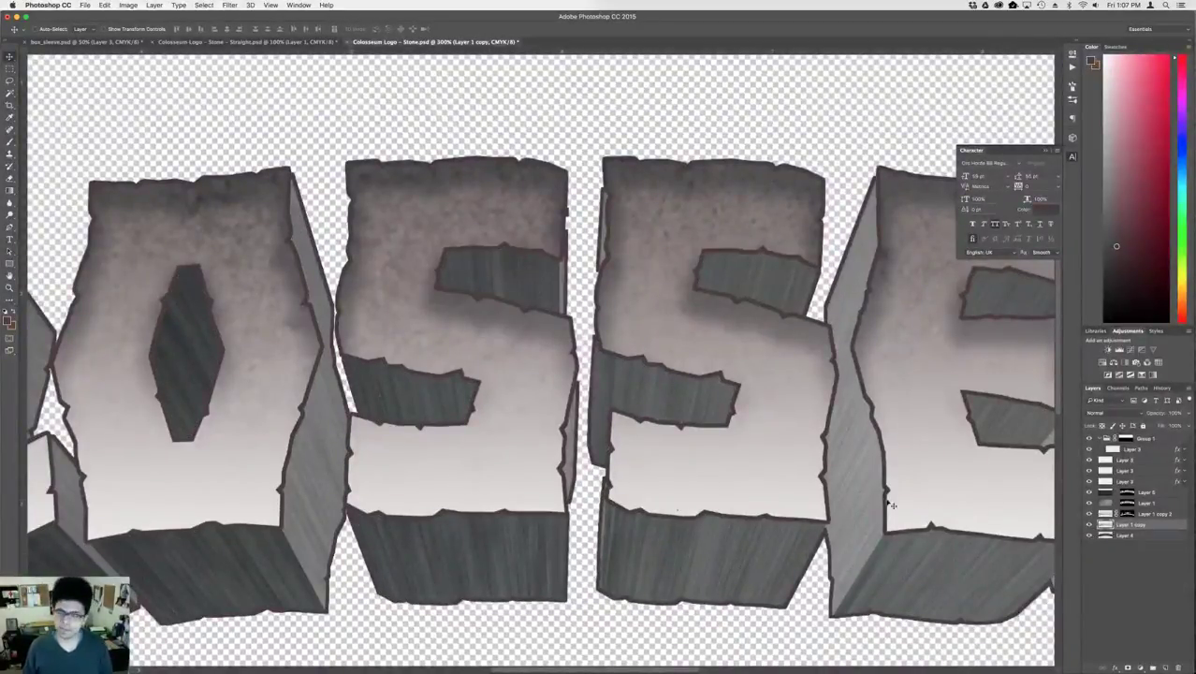
- Select Layer 1 copy 2 and compare the letter sides with that layer hidden and shown
{"action": "left_click", "coordinate": [1150, 503]}
{"action": "left_click", "coordinate": [1156, 515]}
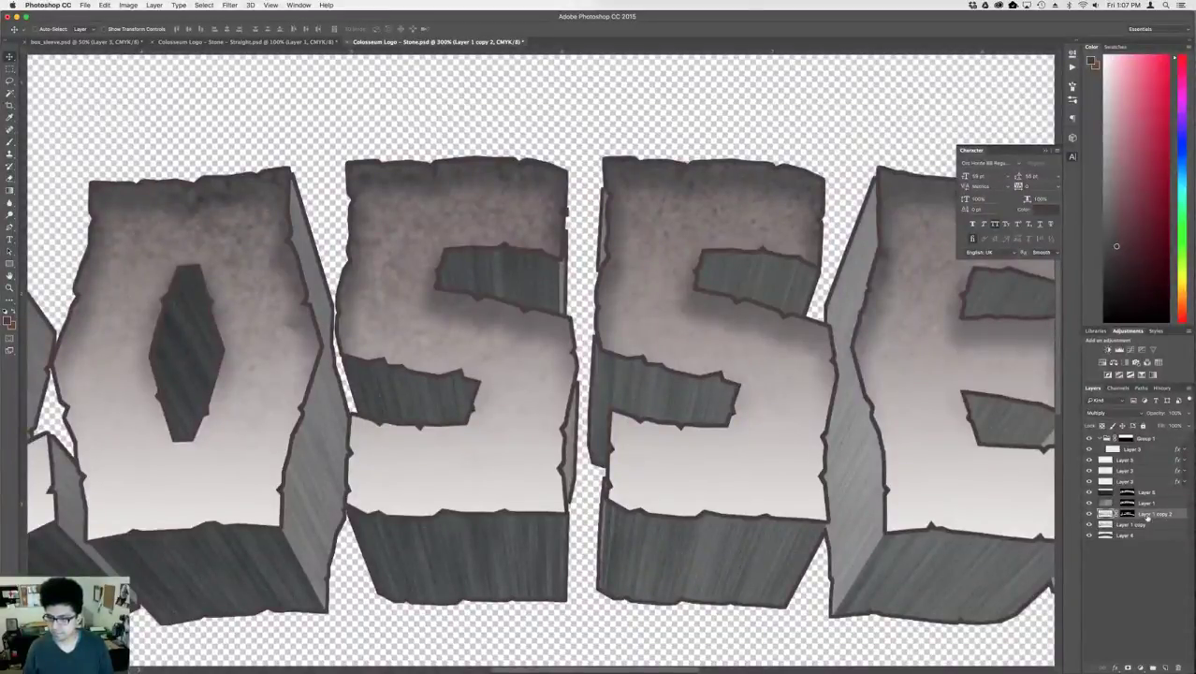
{"action": "left_click", "coordinate": [1087, 515]}
{"action": "left_click", "coordinate": [1087, 514]}
- Load Layer 1 copy's outline as a selection and fill it with the dark foreground colour on a new layer above Layer 1 copy 2
{"action": "left_click", "coordinate": [1106, 524], "text": "super"}
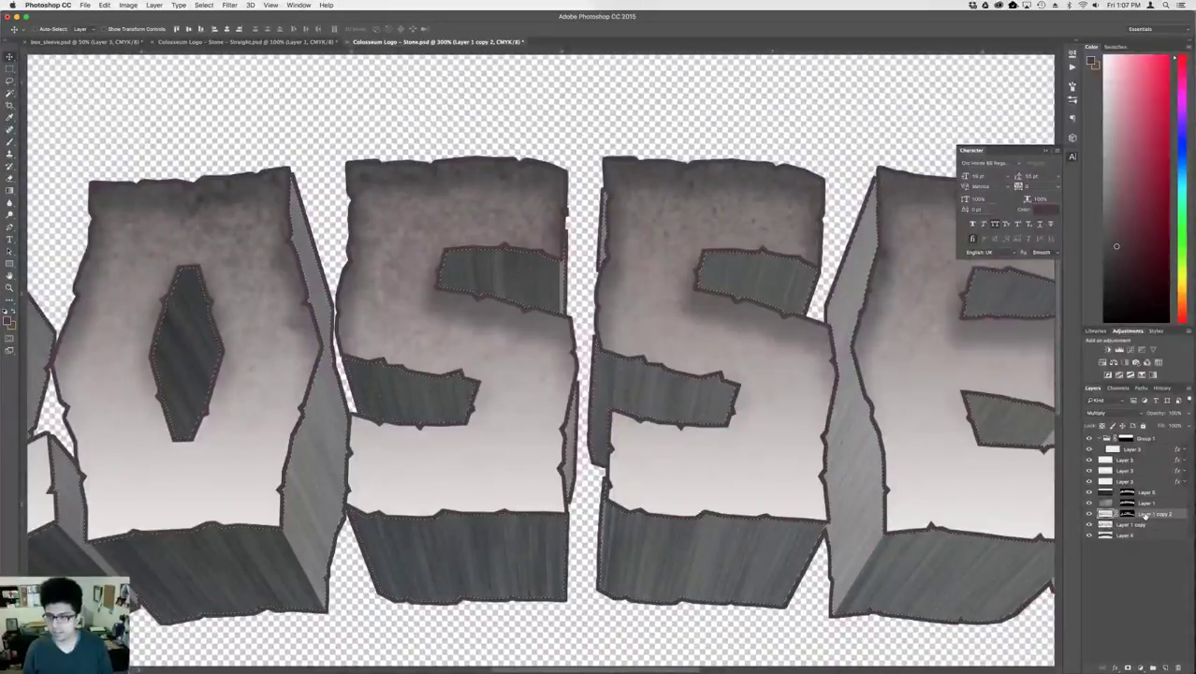
{"action": "key", "text": "super+shift+n"}
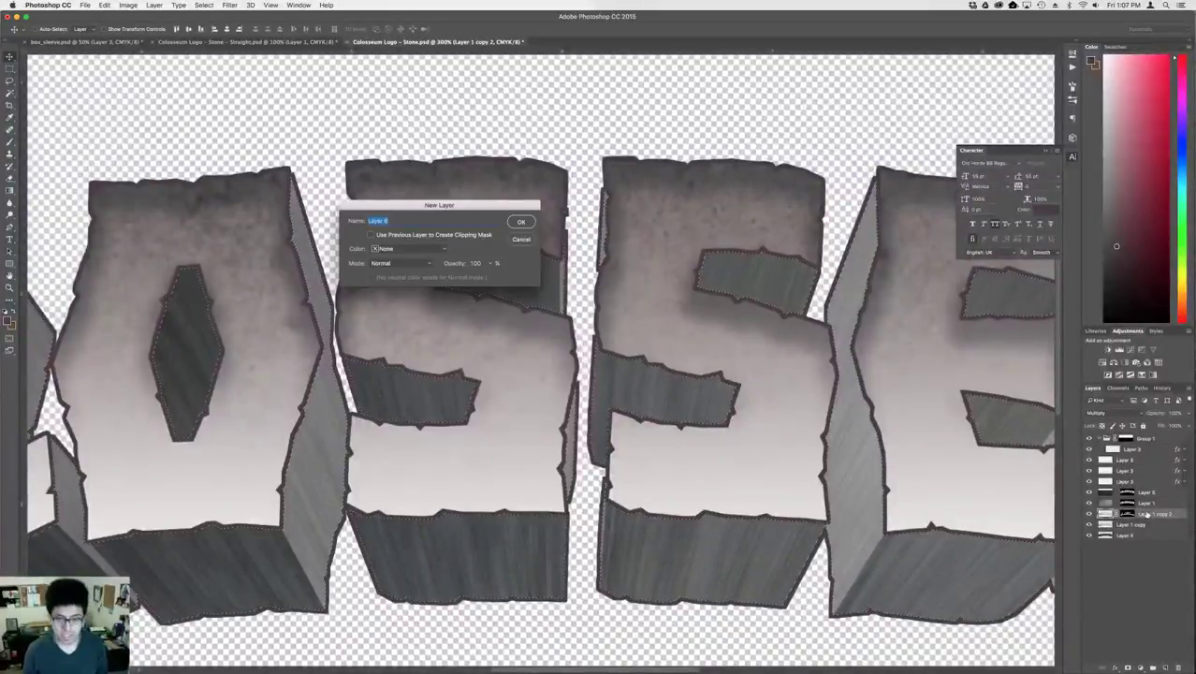
{"action": "key", "text": "Return"}
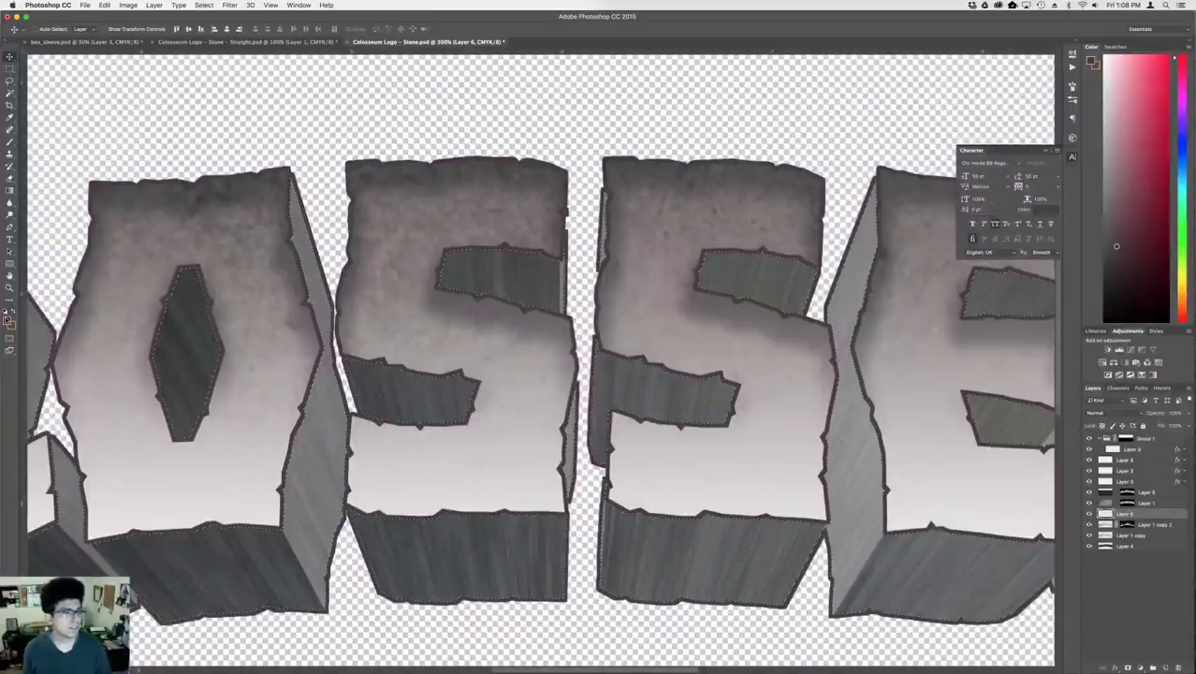
{"action": "key", "text": "shift+BackSpace"}
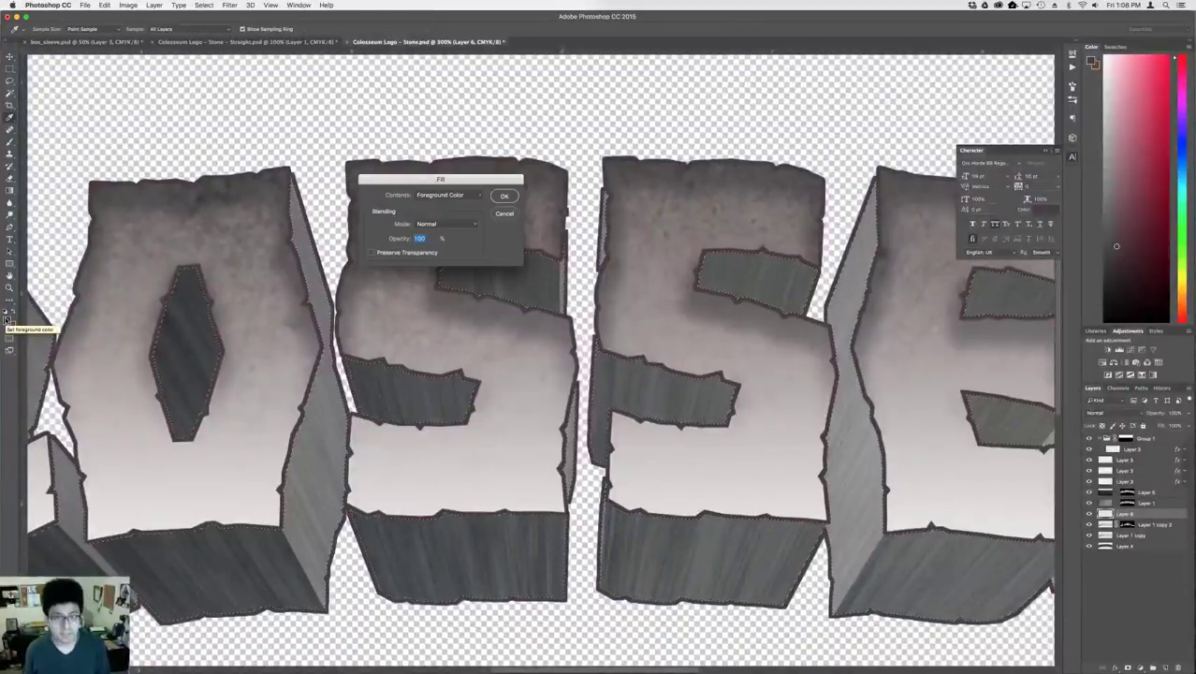
{"action": "key", "text": "Return"}
{"action": "key", "text": "super+d"}
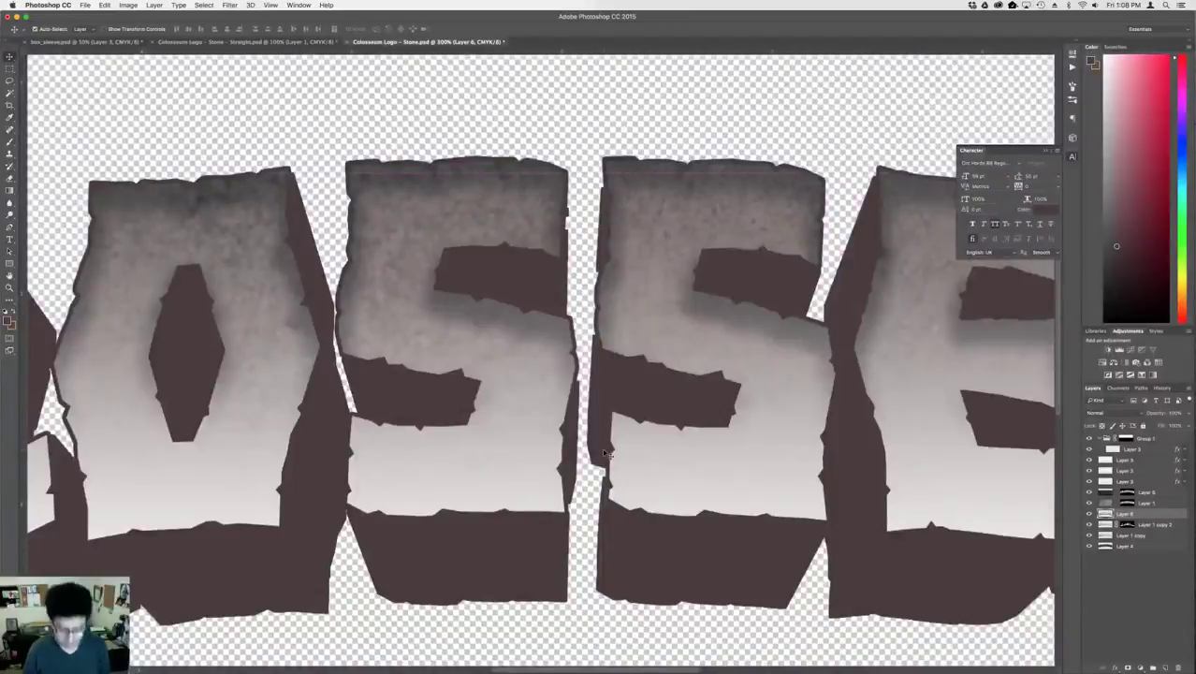
- Set the new colour-filled layer's blend mode to Multiply to darken the letter sides of the whole logo
{"action": "key", "text": "super+minus"}
{"action": "key", "text": "super+minus"}
{"action": "key", "text": "super+minus"}
{"action": "key", "text": "super+minus"}
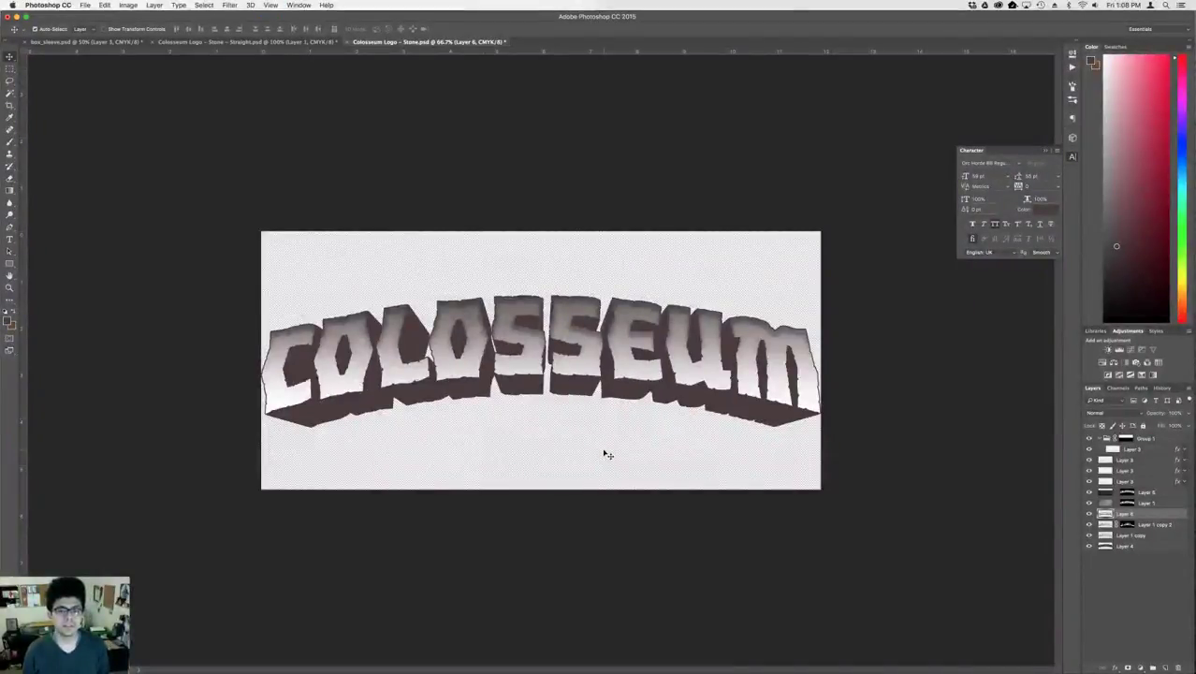
{"action": "key", "text": "super+shift+s"}
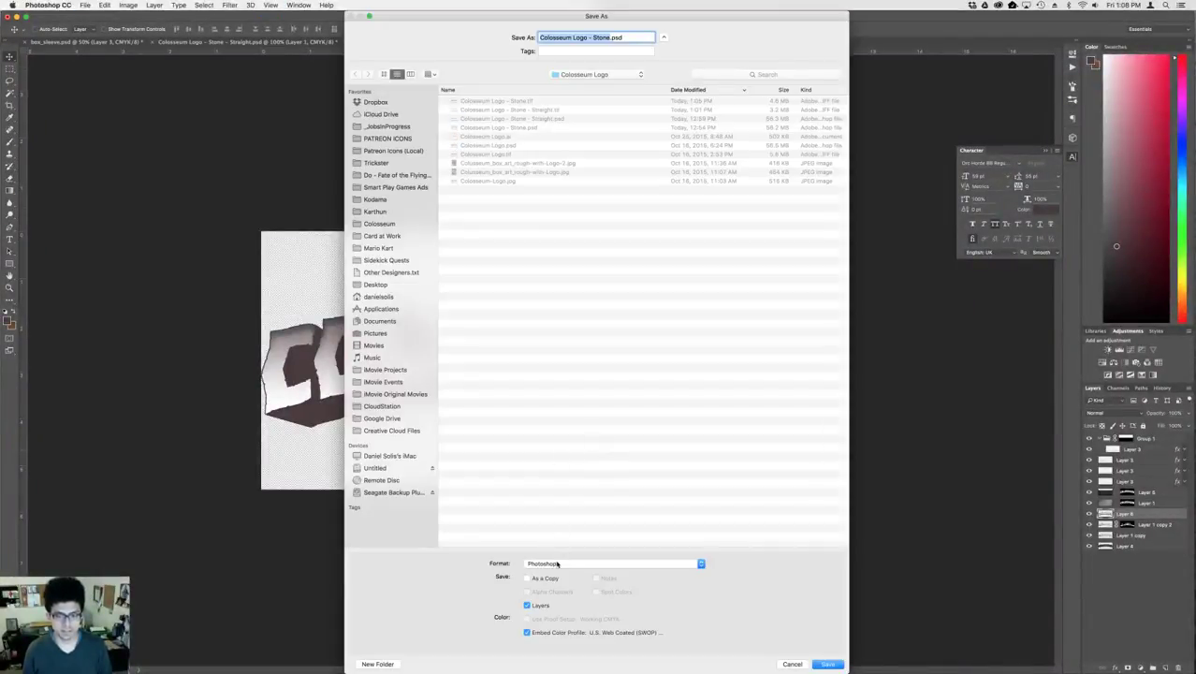
{"action": "key", "text": "Escape"}
{"action": "left_click", "coordinate": [1091, 410]}
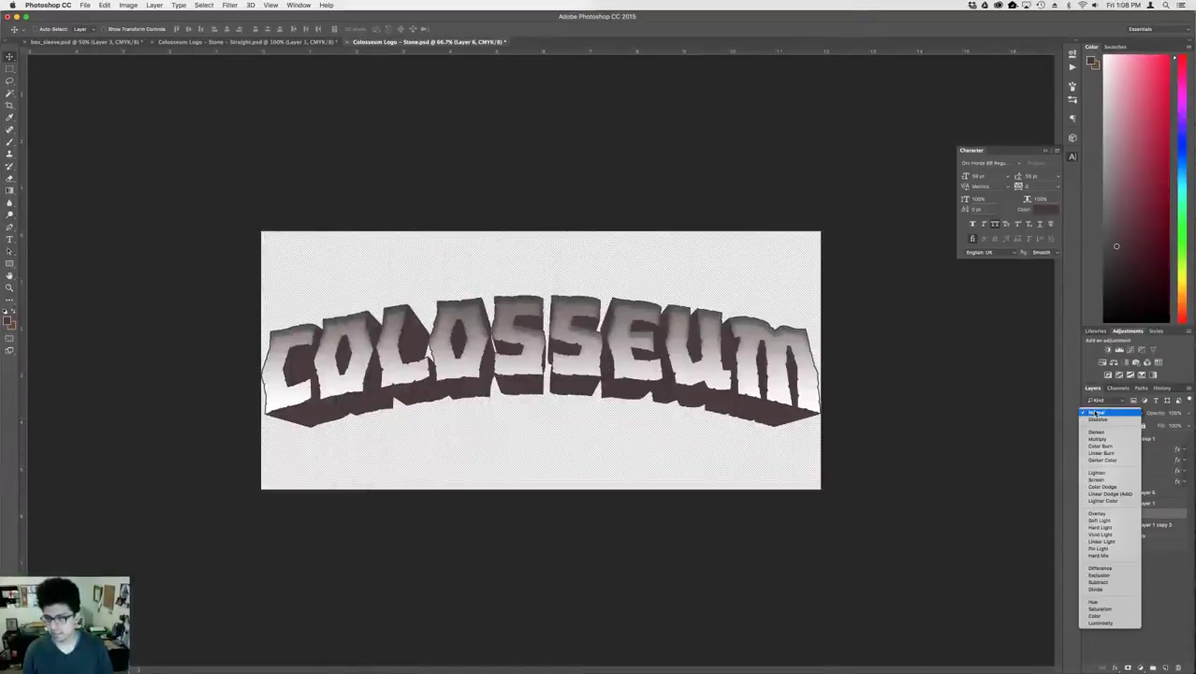
{"action": "left_click", "coordinate": [1098, 440]}
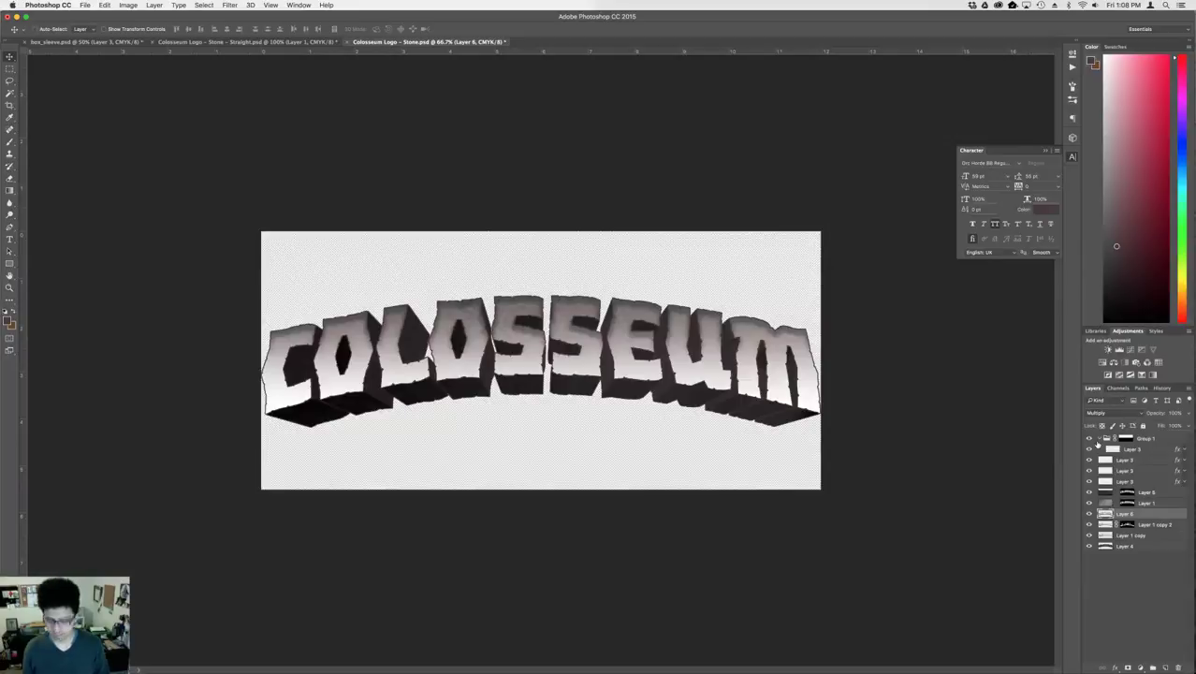
- Lower the opacity of the colour-filled layer to about 40% so the stone streaks on the letter sides come through
{"action": "key", "text": "super+plus"}
{"action": "key", "text": "super+plus"}
{"action": "key", "text": "super+plus"}
{"action": "key", "text": "super+plus"}
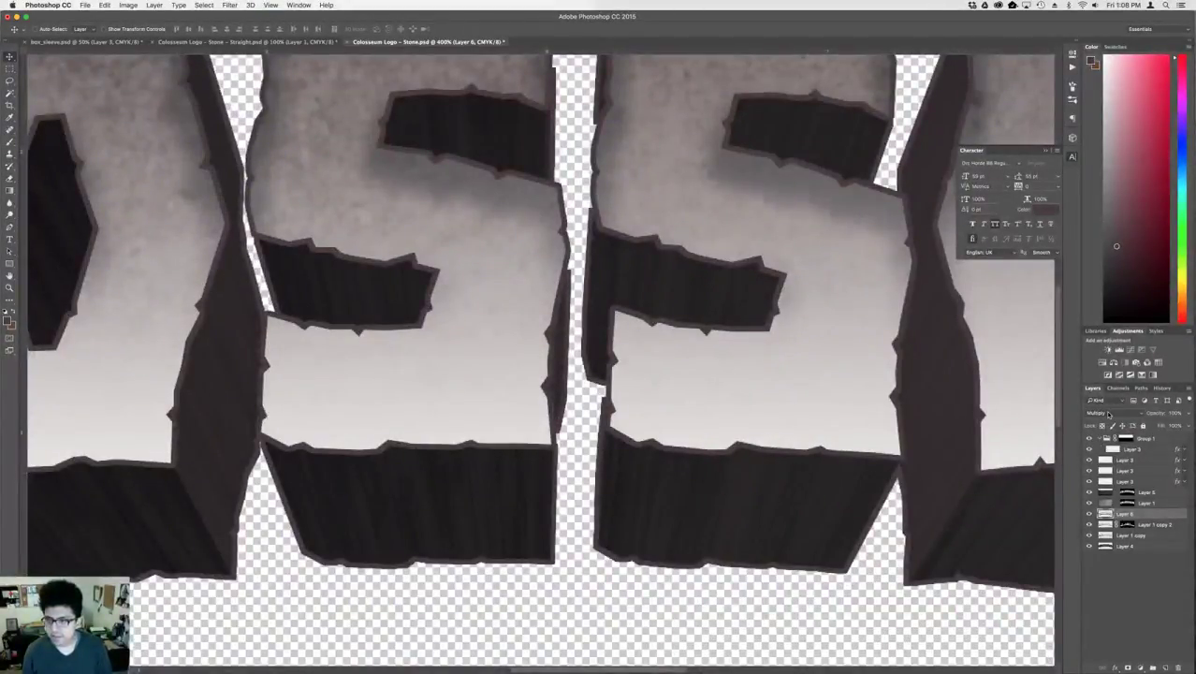
{"action": "left_click", "coordinate": [1173, 413]}
{"action": "key", "text": "shift+Down"}
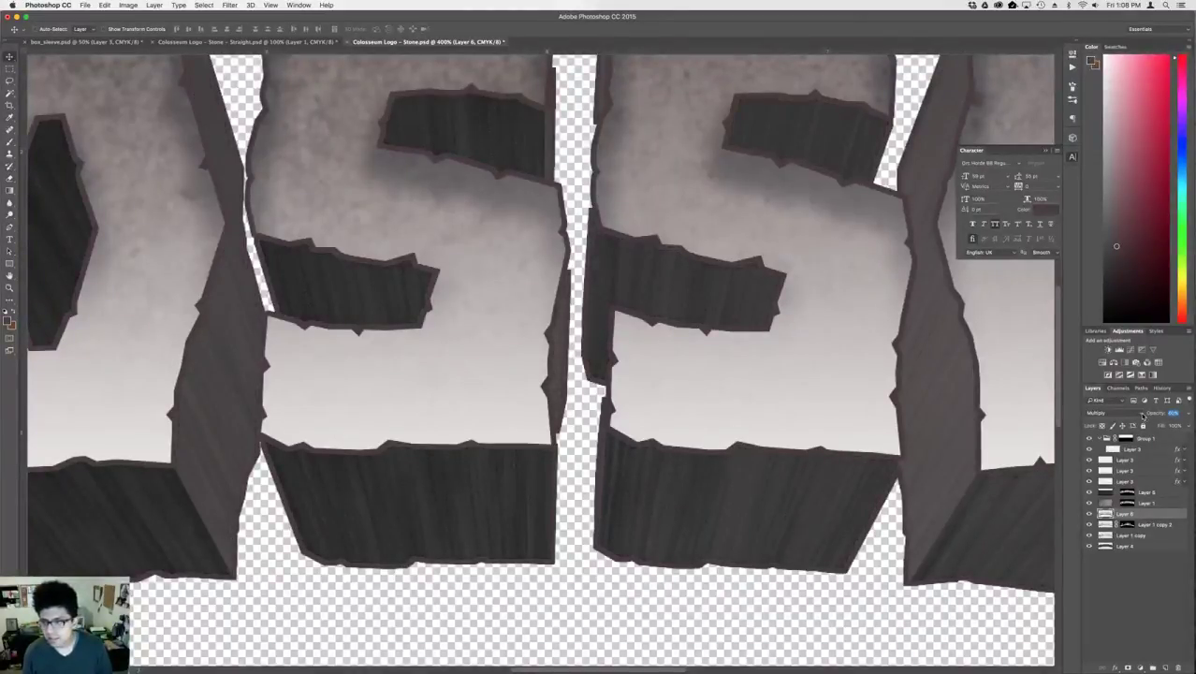
- Change the colour-filled layer's blend mode to Screen to lighten the letter sides
{"action": "left_click", "coordinate": [1114, 413]}
{"action": "left_click", "coordinate": [1121, 457]}
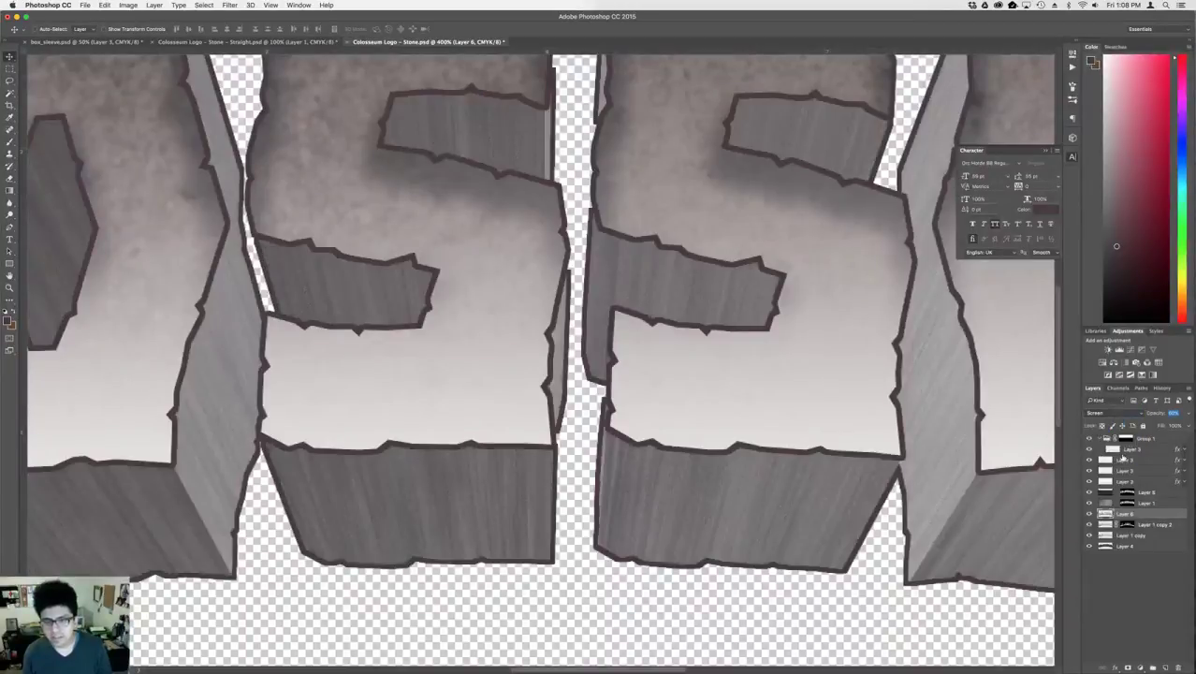
{"action": "left_click", "coordinate": [1118, 414]}
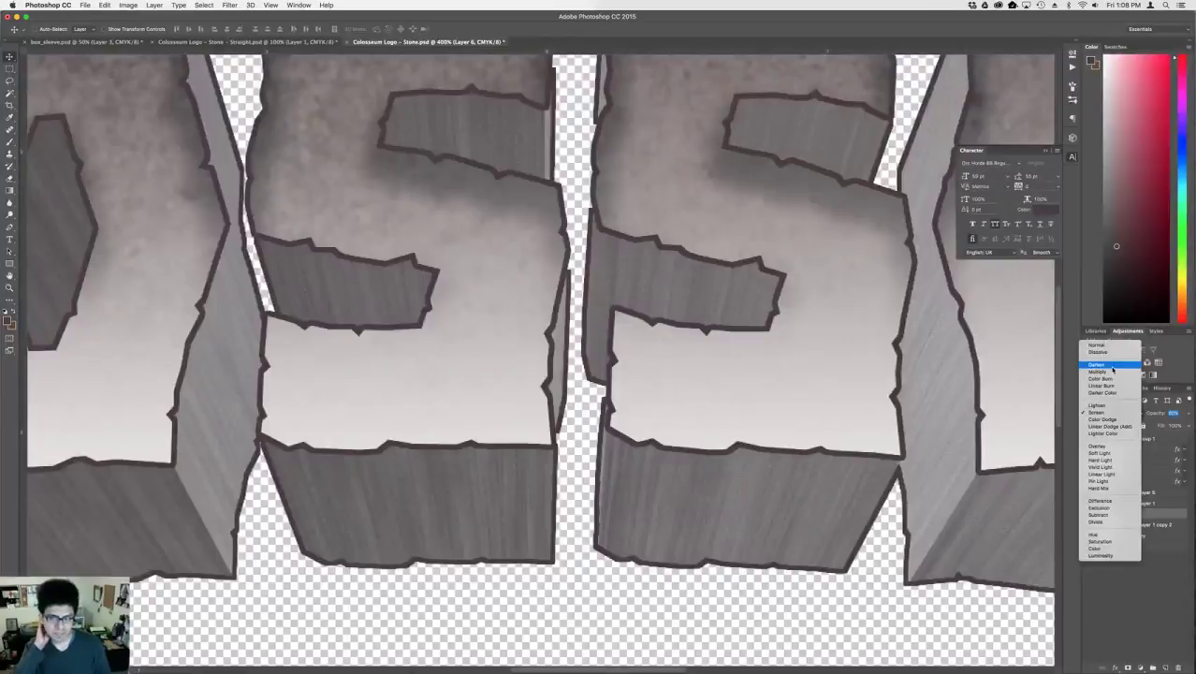
{"action": "left_click", "coordinate": [1175, 506]}
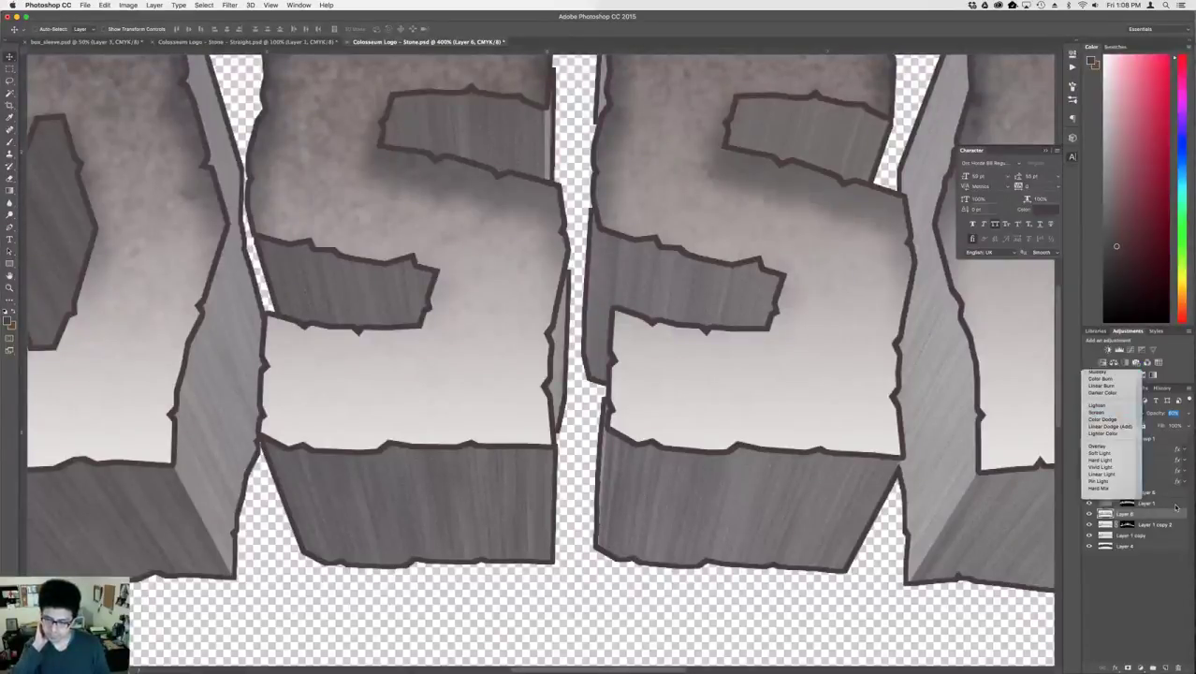
- Adjust the Levels of the bottom layer, Layer 4, to darken the outer outline behind the letters
{"action": "left_click", "coordinate": [1147, 546]}
{"action": "key", "text": "super+l"}
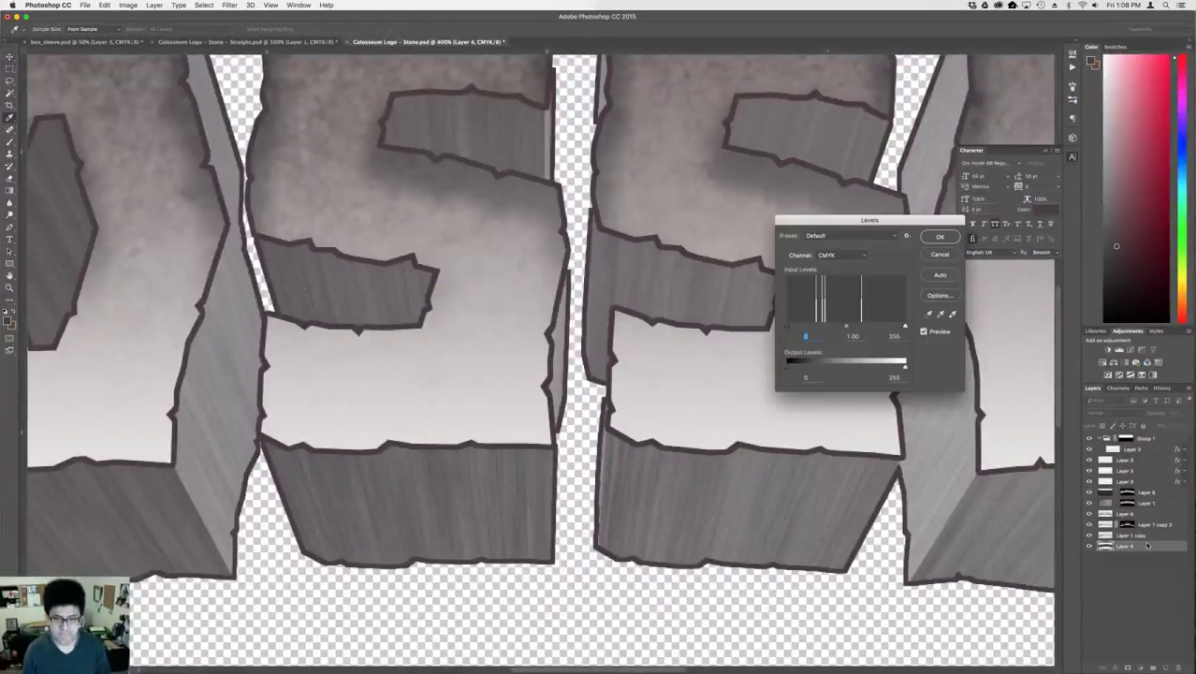
{"action": "left_click_drag", "start_coordinate": [789, 326], "coordinate": [740, 328]}
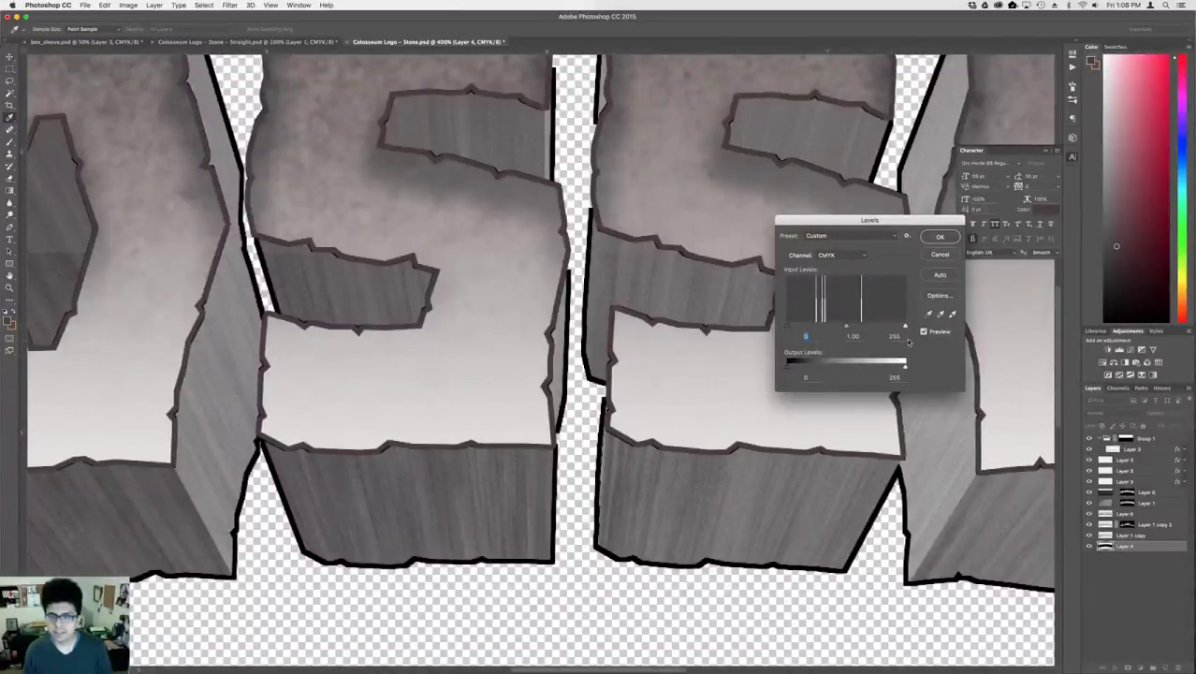
{"action": "left_click_drag", "start_coordinate": [904, 326], "coordinate": [841, 326]}
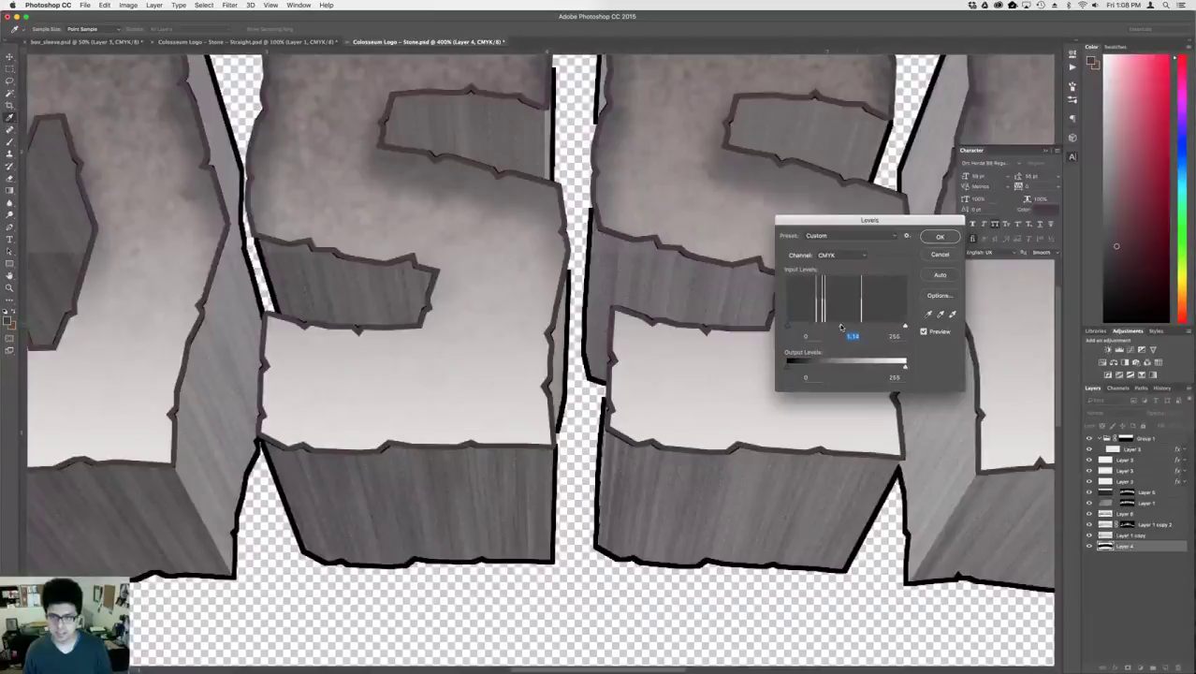
- Recolour the outer outline on Layer 4 with a grey sampled from the stone side of the second S
{"action": "key", "text": "Return"}
{"action": "key", "text": "v"}
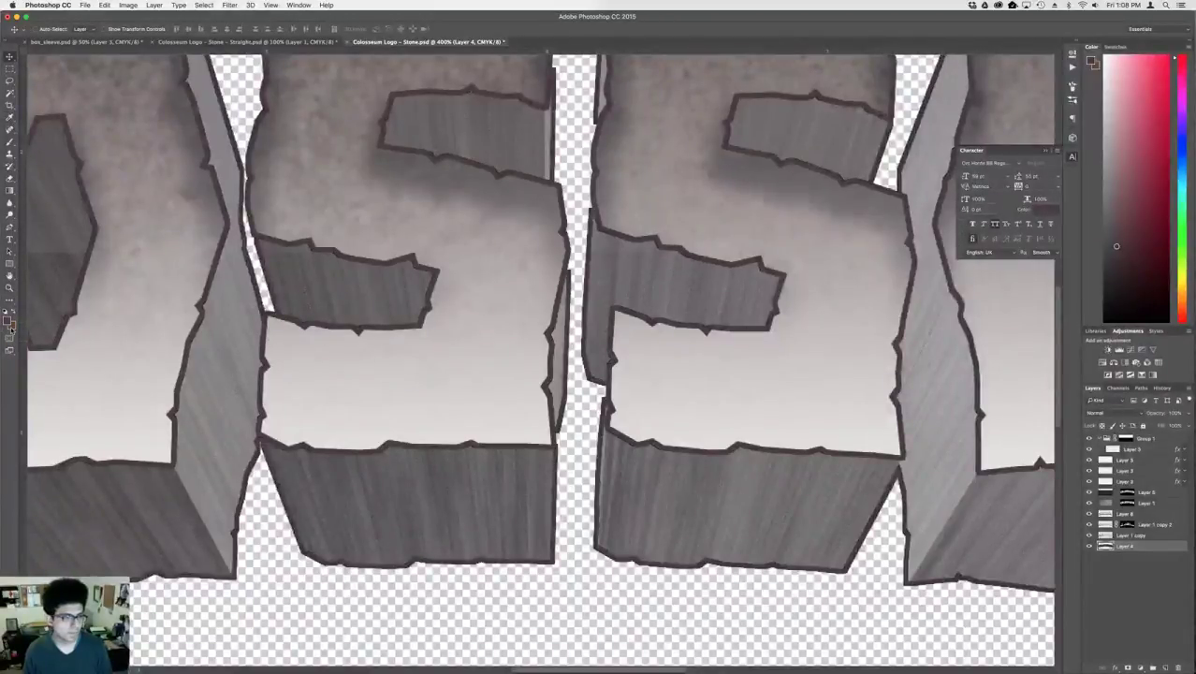
{"action": "left_click", "coordinate": [9, 322]}
{"action": "left_click_drag", "start_coordinate": [755, 394], "coordinate": [737, 381]}
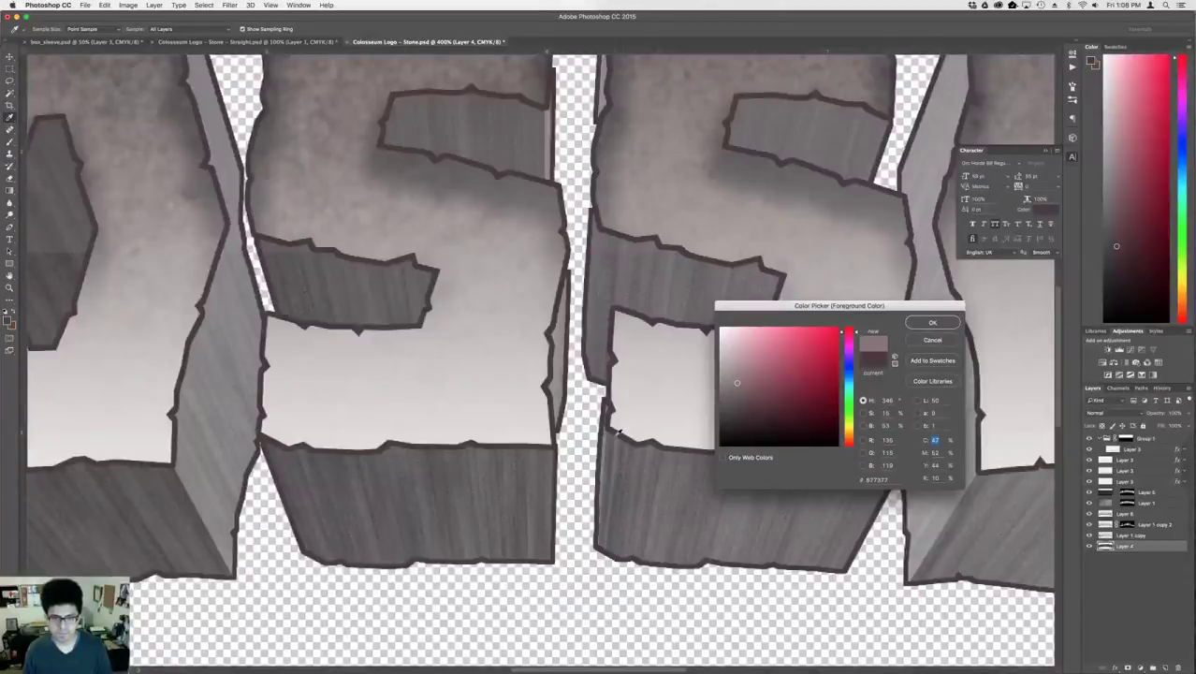
{"action": "left_click", "coordinate": [619, 458]}
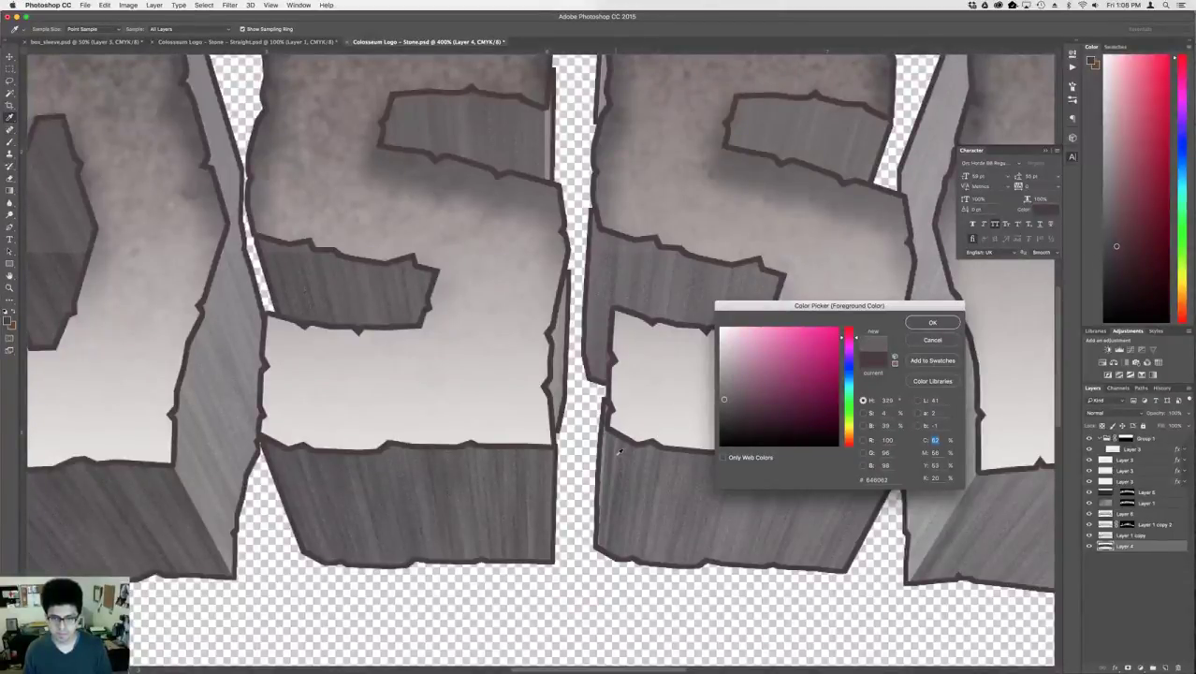
{"action": "key", "text": "Return"}
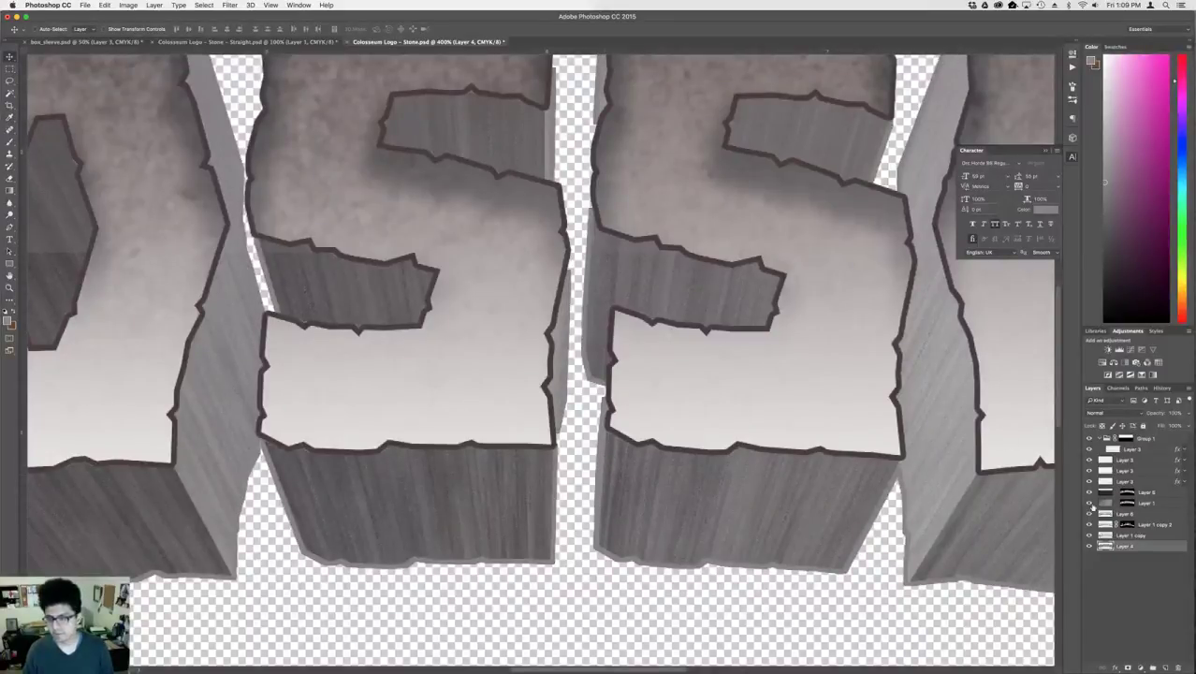
- Change the stroke colour of the lowest layer with effects to #878386, sampled from the stone edge of the second S
{"action": "double_click", "coordinate": [1149, 483]}
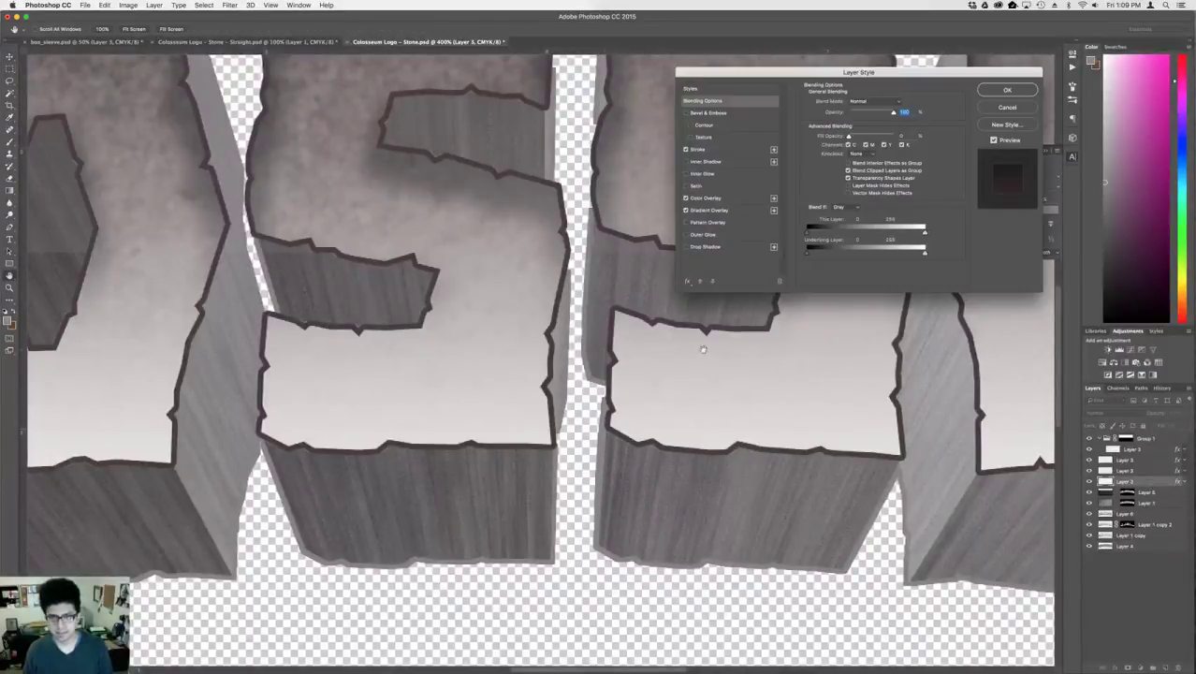
{"action": "left_click", "coordinate": [711, 150]}
{"action": "left_click", "coordinate": [825, 171]}
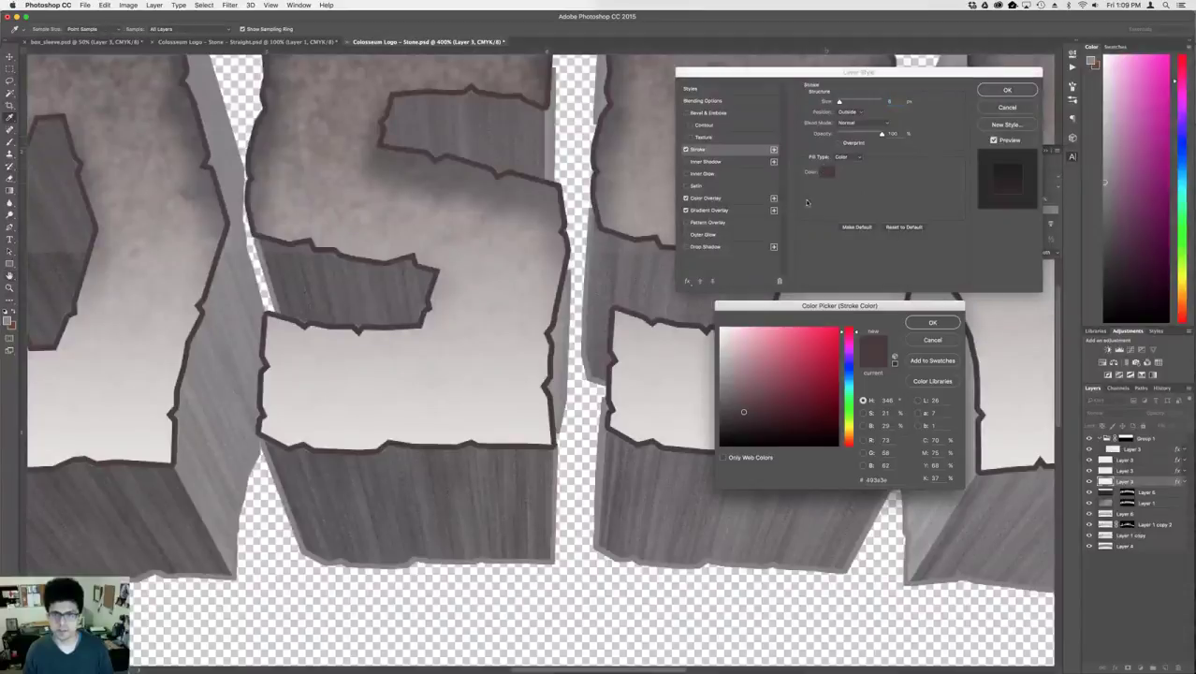
{"action": "left_click", "coordinate": [601, 468]}
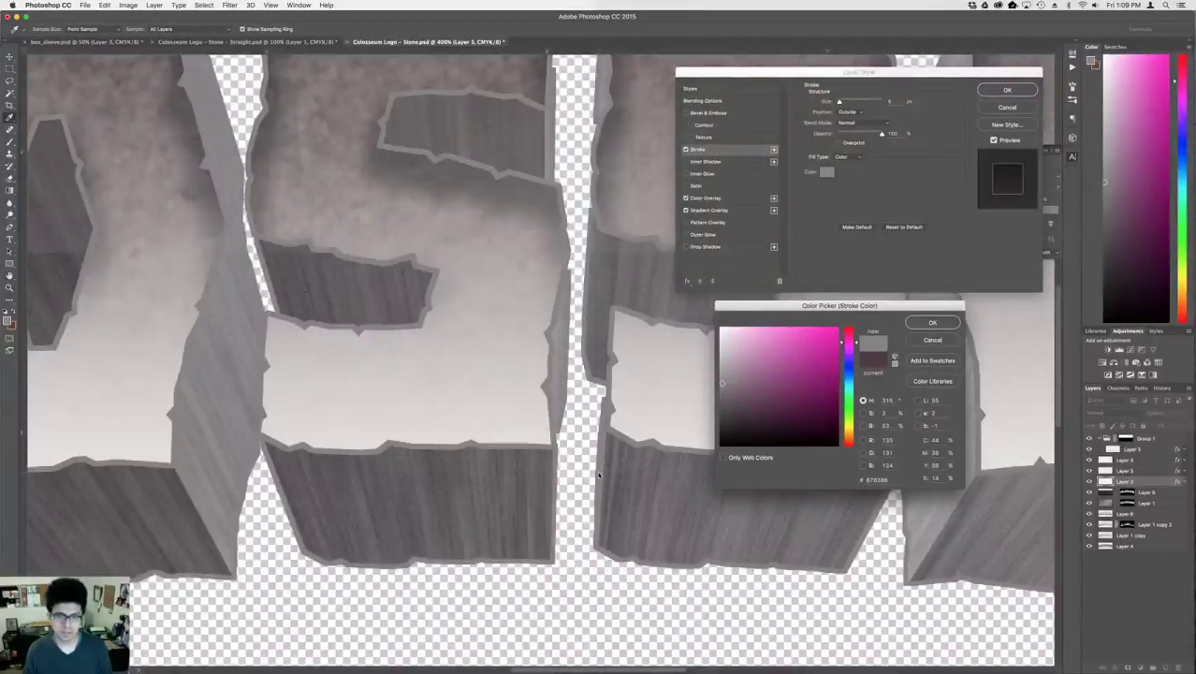
{"action": "key", "text": "Return"}
{"action": "key", "text": "super+minus"}
{"action": "key", "text": "super+minus"}
{"action": "key", "text": "super+minus"}
{"action": "key", "text": "super+minus"}
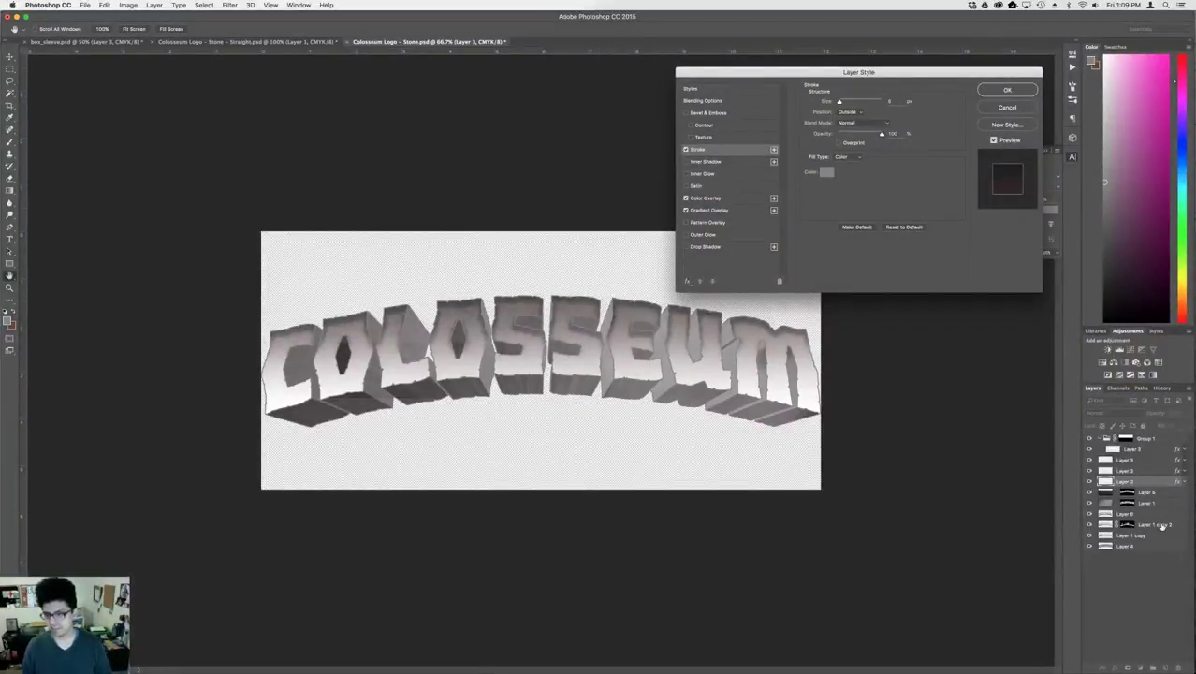
{"action": "key", "text": "Return"}
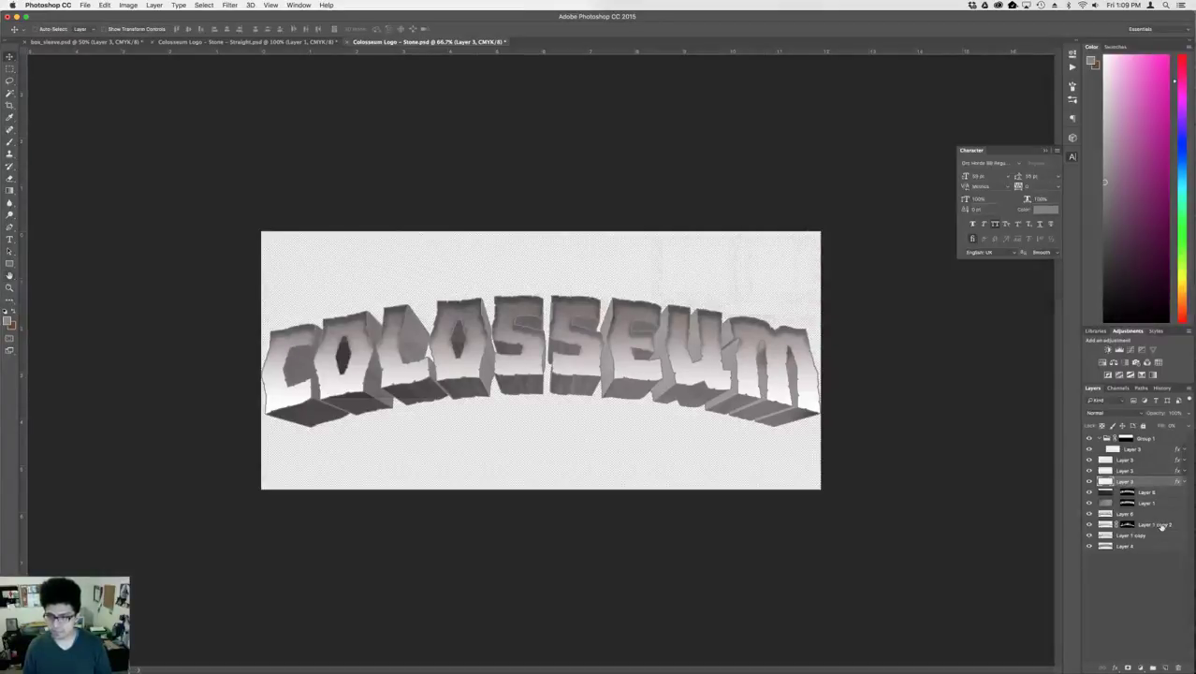
- Duplicate the masked Multiply layer Layer 1 copy 2
{"action": "left_click", "coordinate": [1158, 525]}
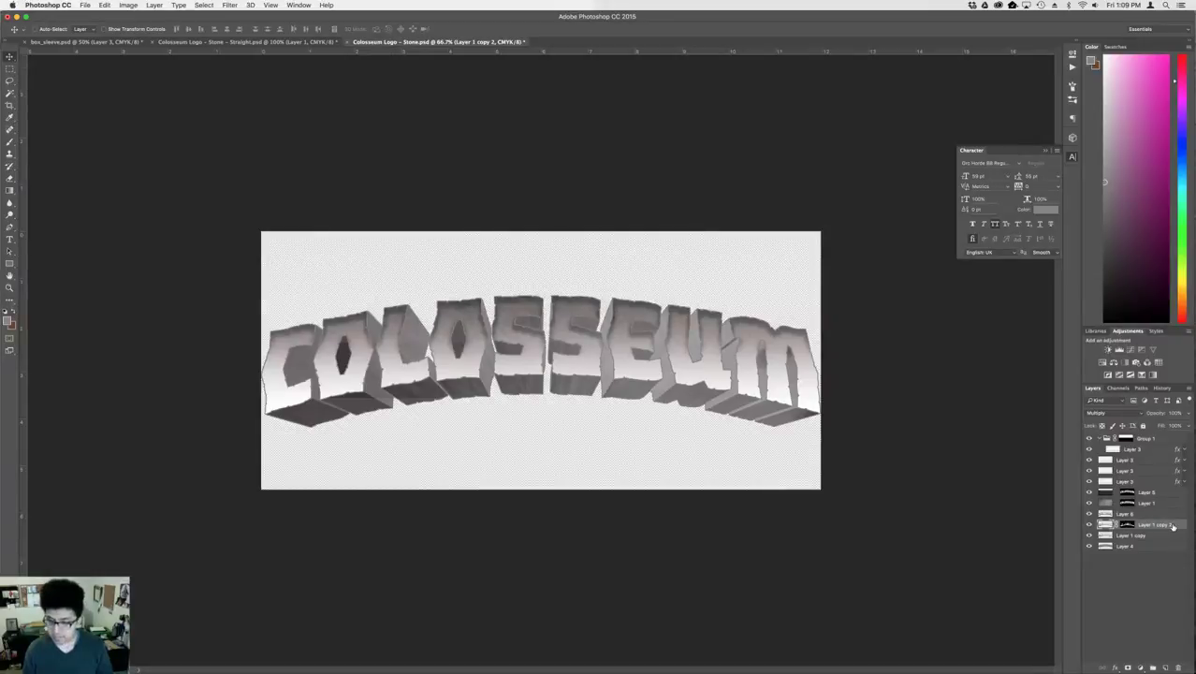
{"action": "key", "text": "super+j"}
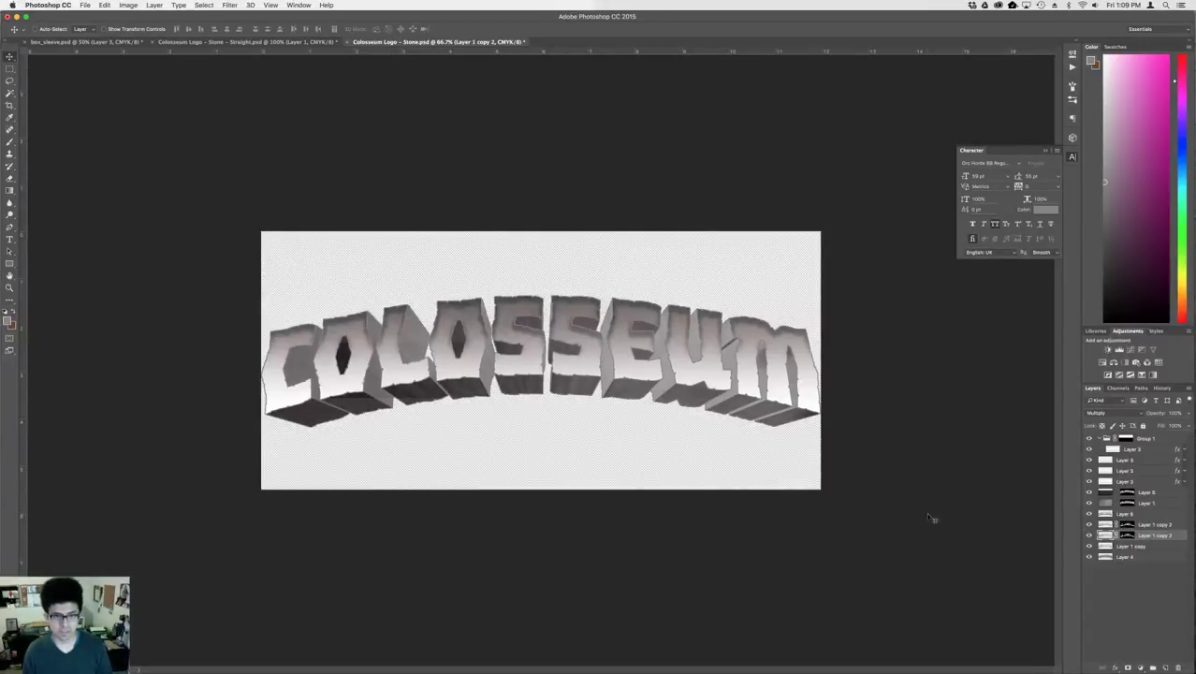
- Compare the logo with individual layers hidden and shown, including the duplicated shading layer, the stroke layer, Group 1 and Layer 1 copy
{"action": "key", "text": "super+plus"}
{"action": "key", "text": "super+plus"}
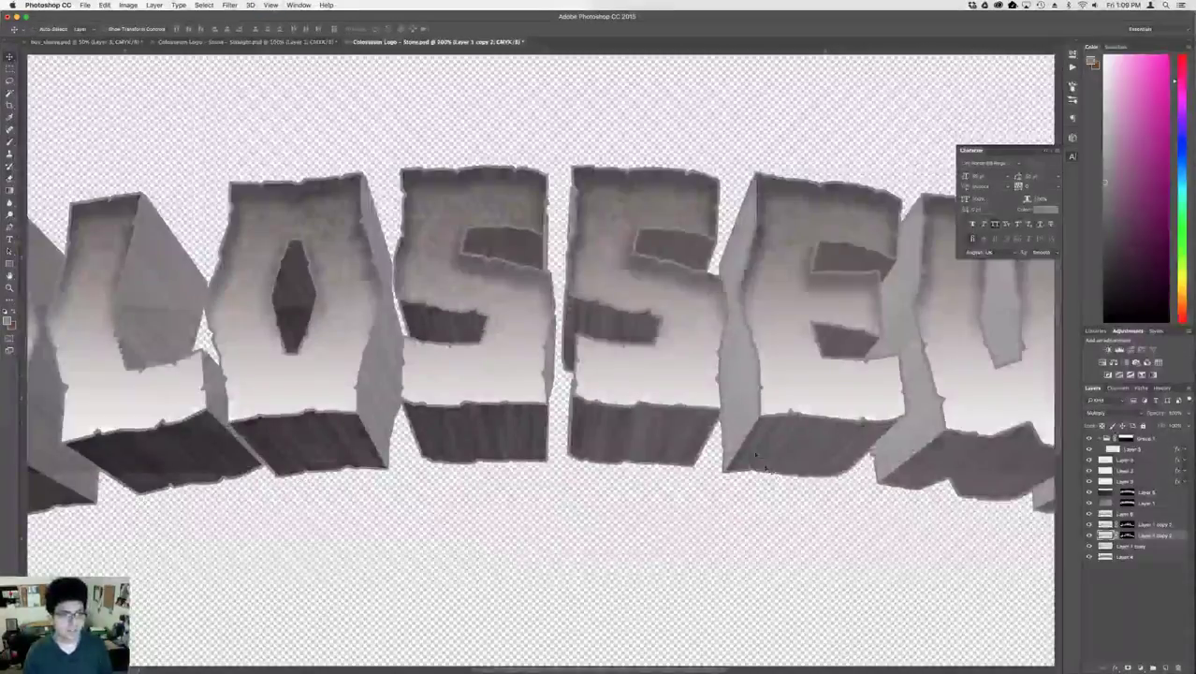
{"action": "left_click_drag", "start_coordinate": [675, 430], "coordinate": [913, 462]}
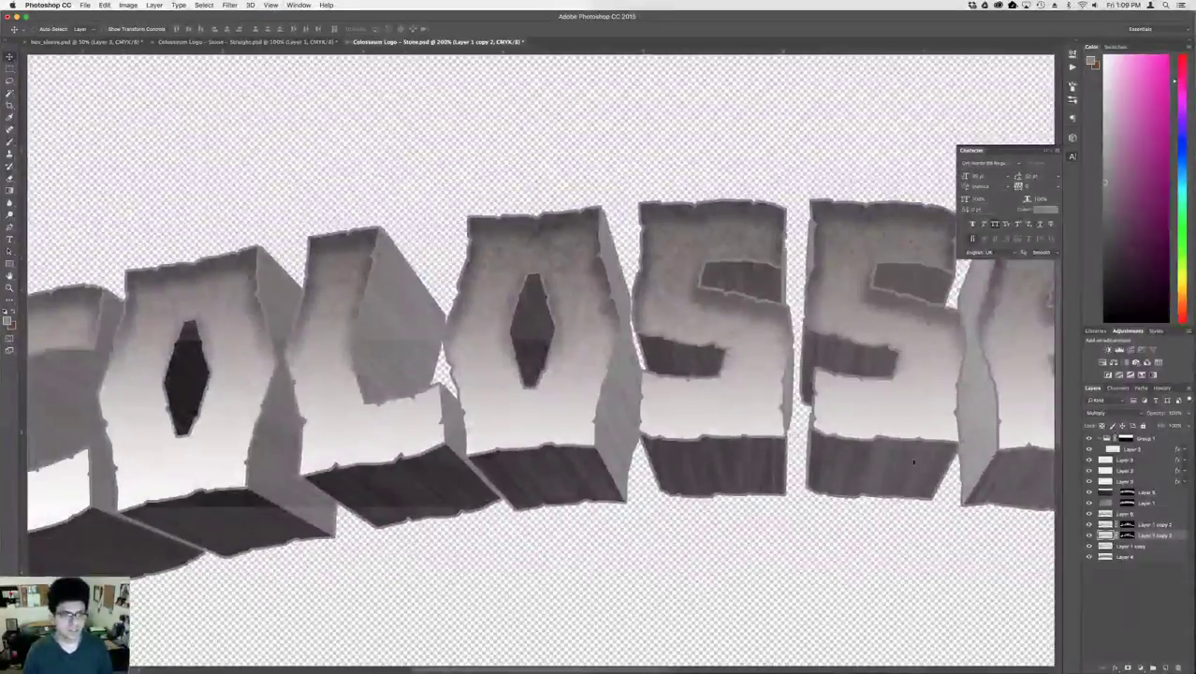
{"action": "left_click", "coordinate": [1089, 536]}
{"action": "left_click", "coordinate": [1089, 535]}
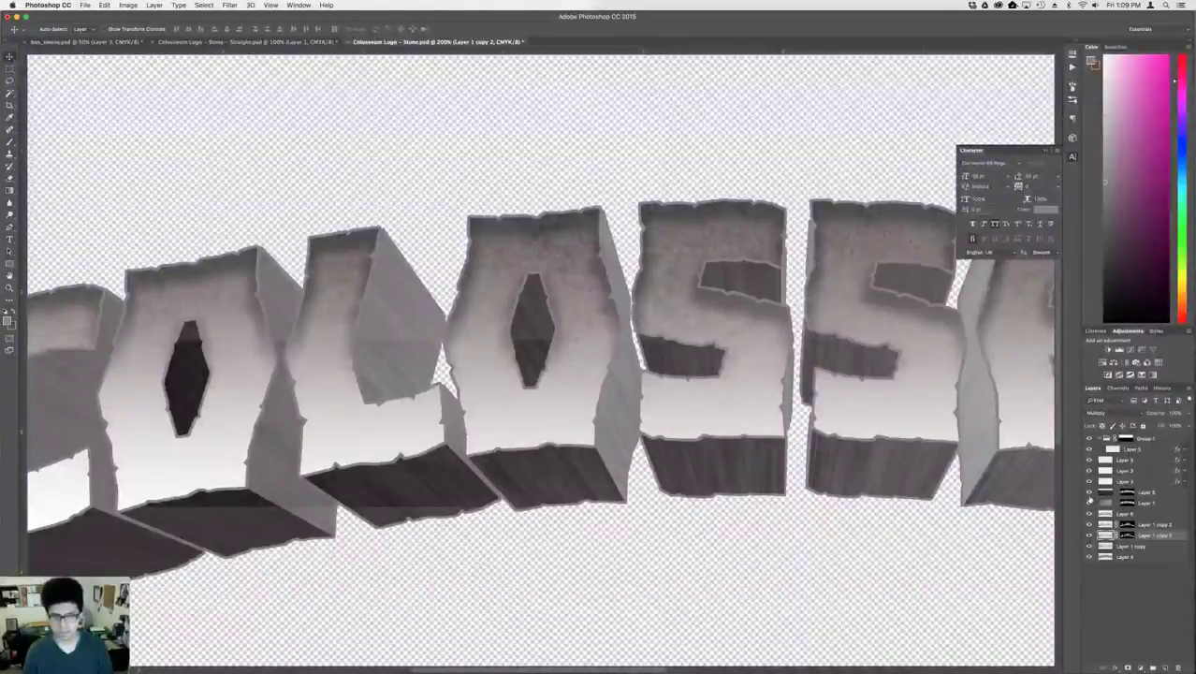
{"action": "left_click", "coordinate": [1088, 480]}
{"action": "left_click", "coordinate": [1089, 480]}
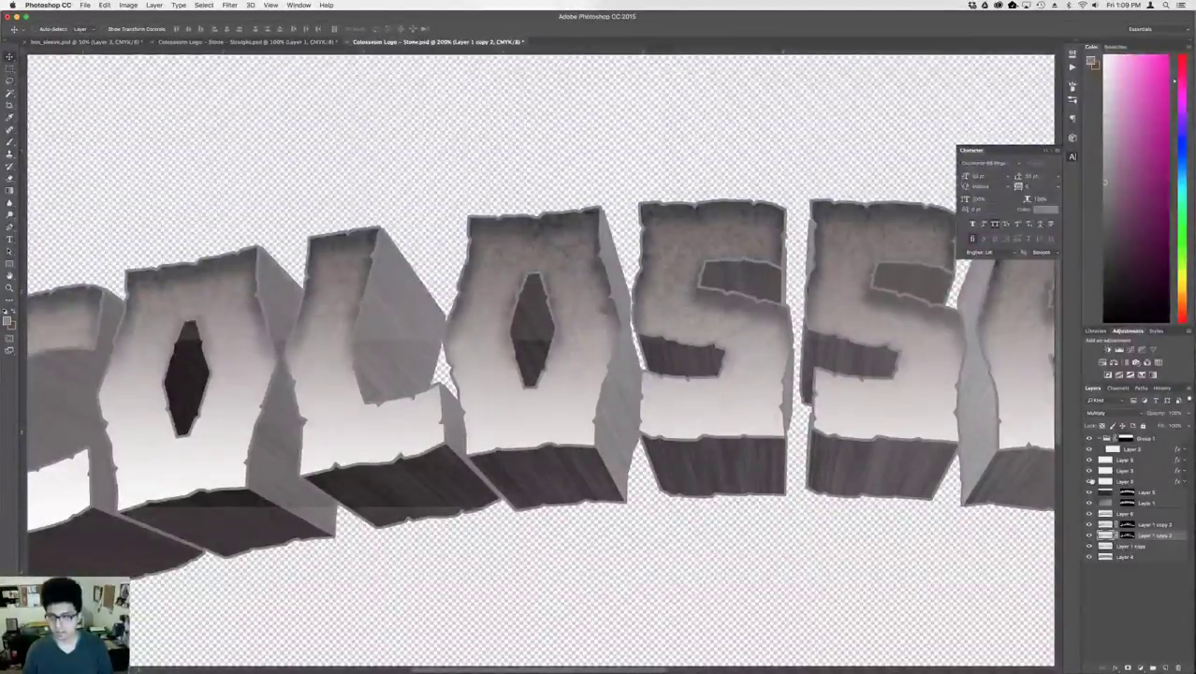
{"action": "left_click", "coordinate": [1089, 441]}
{"action": "left_click", "coordinate": [1089, 441]}
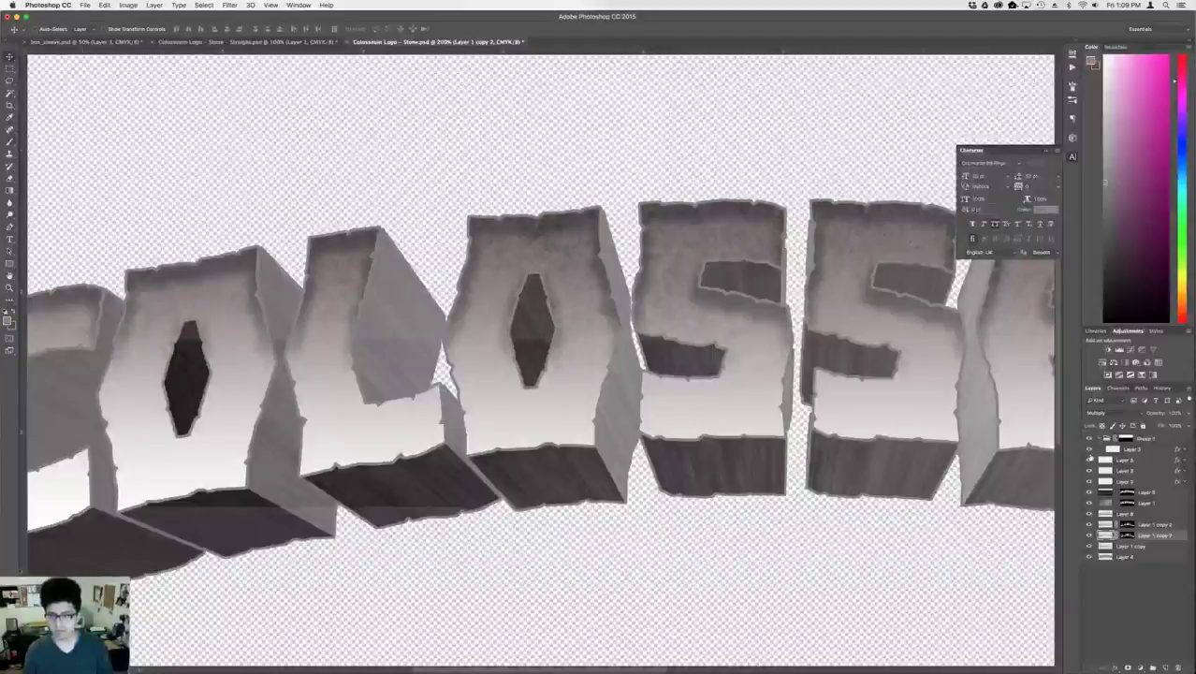
{"action": "left_click", "coordinate": [1099, 438]}
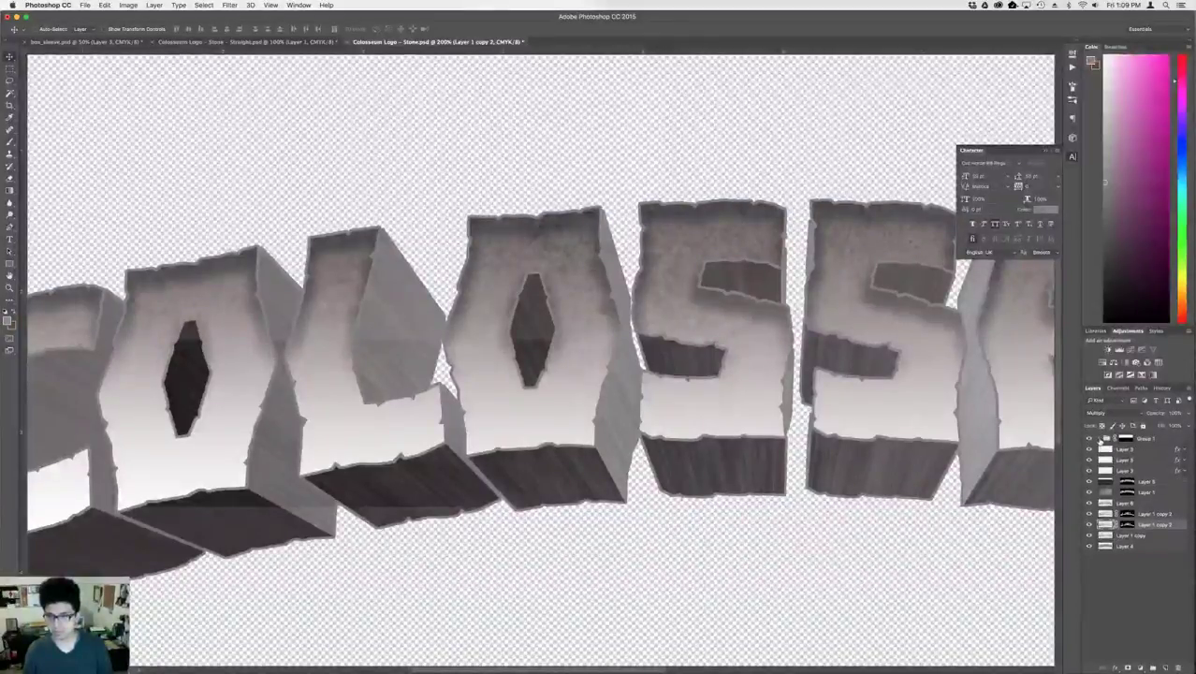
{"action": "left_click", "coordinate": [1088, 535]}
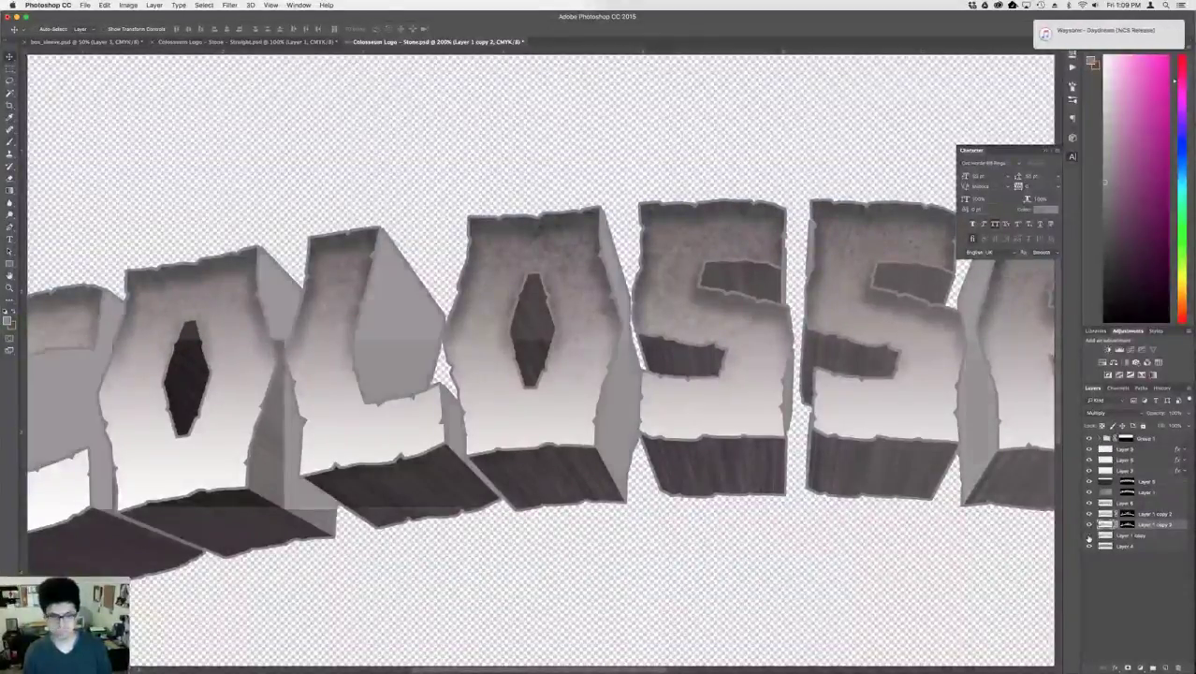
{"action": "left_click", "coordinate": [1088, 535]}
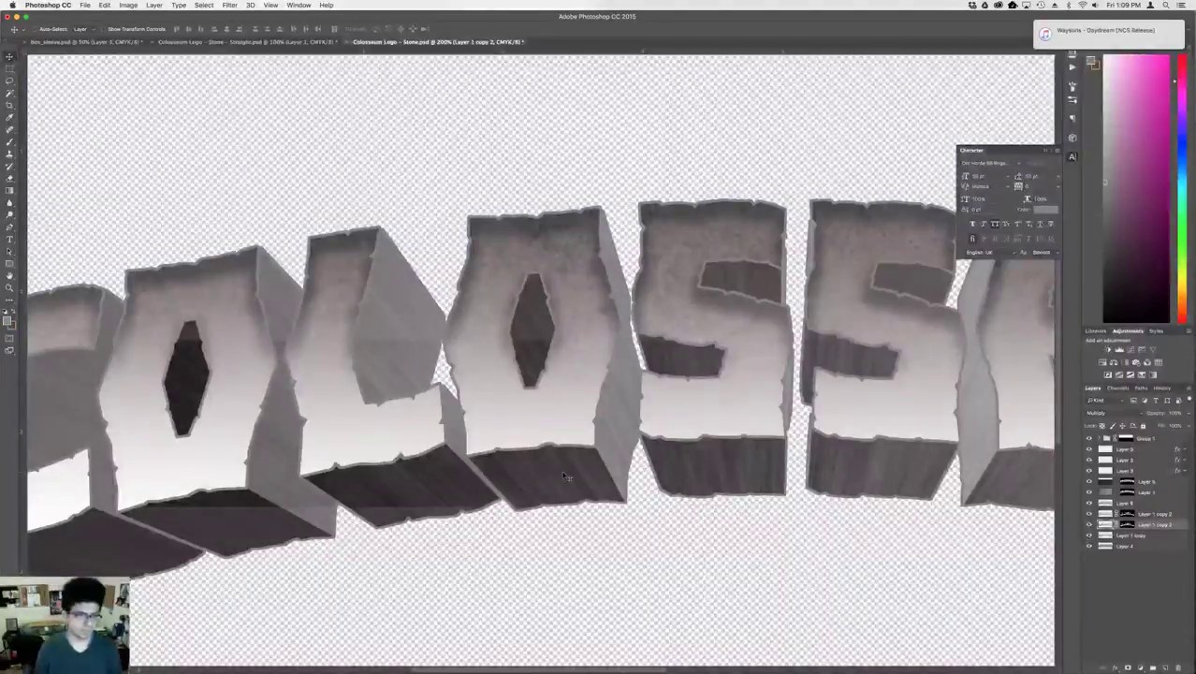
{"action": "key", "text": "super+minus"}
{"action": "key", "text": "super+minus"}
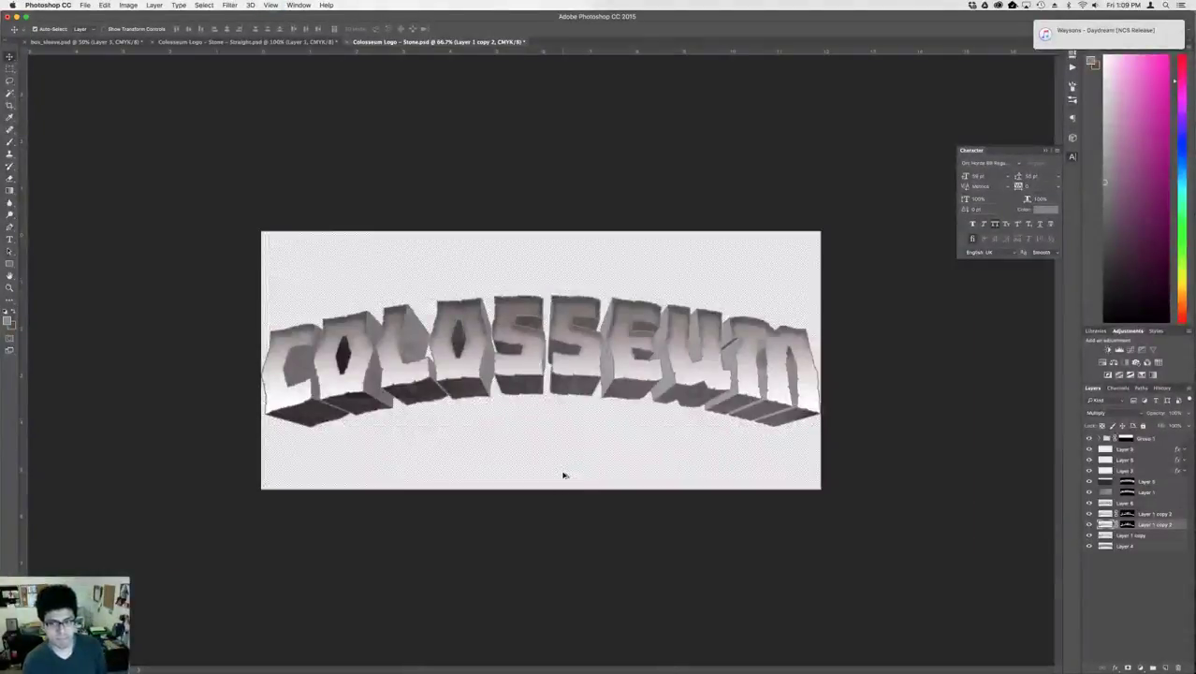
- Undo the duplicate, stroke and outline edits, back to the state where Layer 6 is in Normal mode above Layer 1 copy 2
{"action": "key", "text": "super+z"}
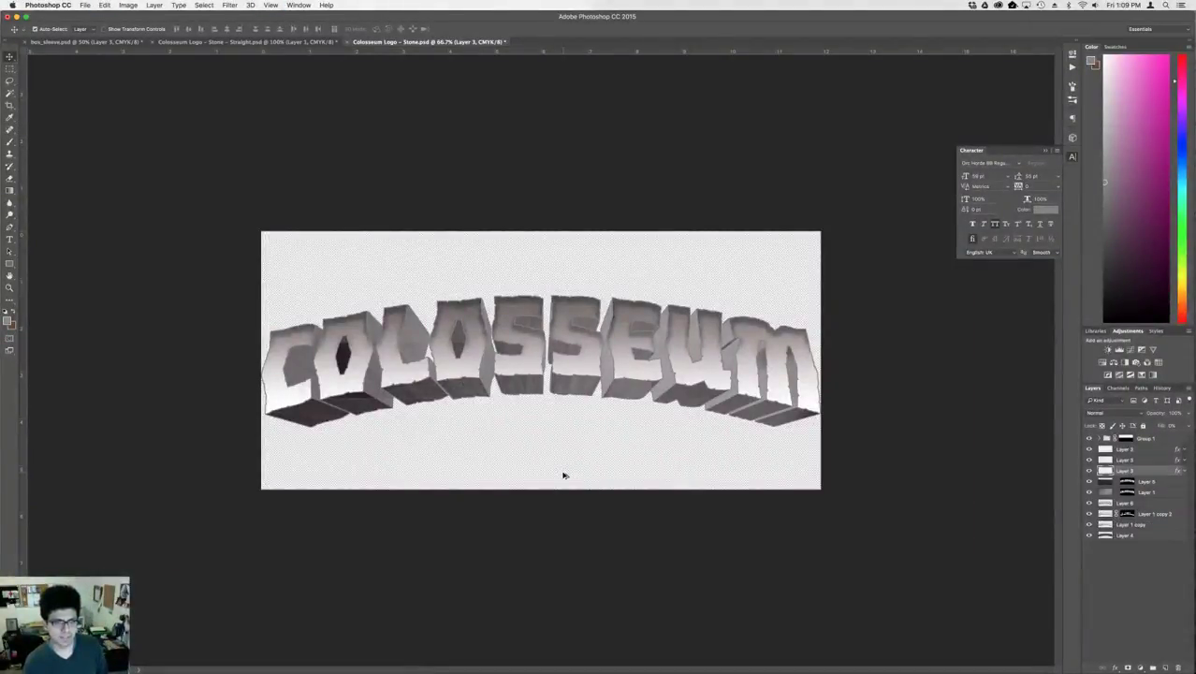
{"action": "key", "text": "alt+super+z"}
{"action": "key", "text": "alt+super+z"}
{"action": "key", "text": "alt+super+z"}
{"action": "key", "text": "alt+super+z"}
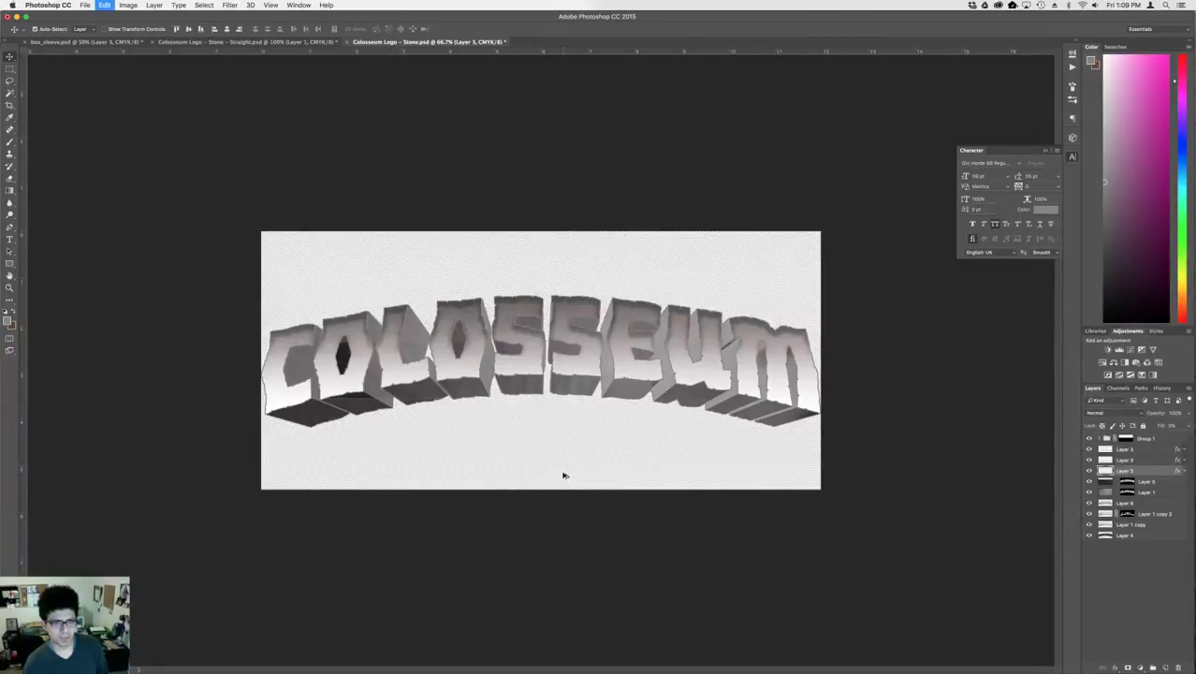
{"action": "key", "text": "alt+super+z"}
{"action": "key", "text": "alt+super+z"}
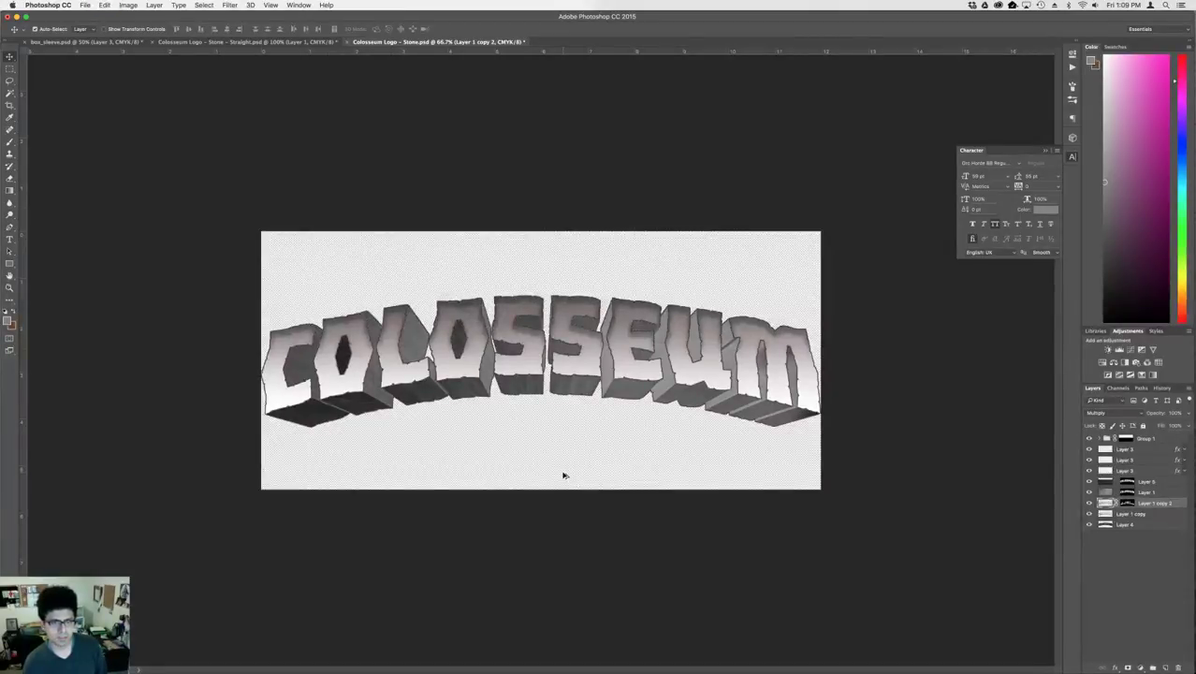
{"action": "key", "text": "alt+super+z"}
{"action": "key", "text": "shift+super+z"}
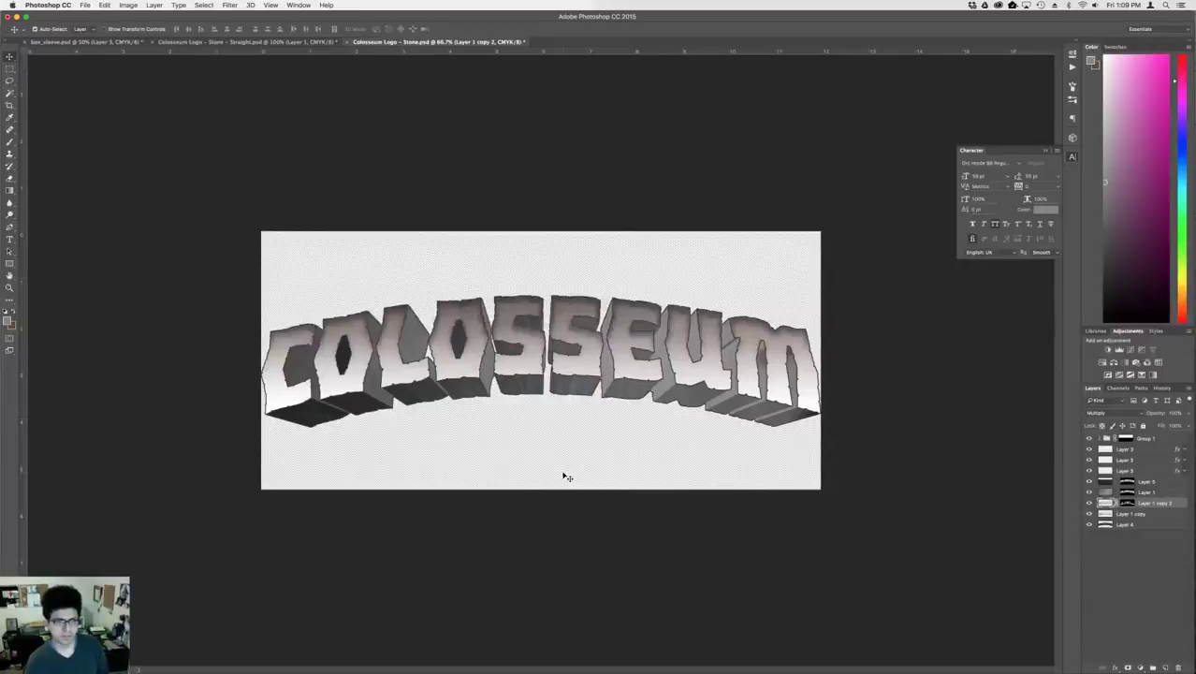
{"action": "key", "text": "shift+super+z"}
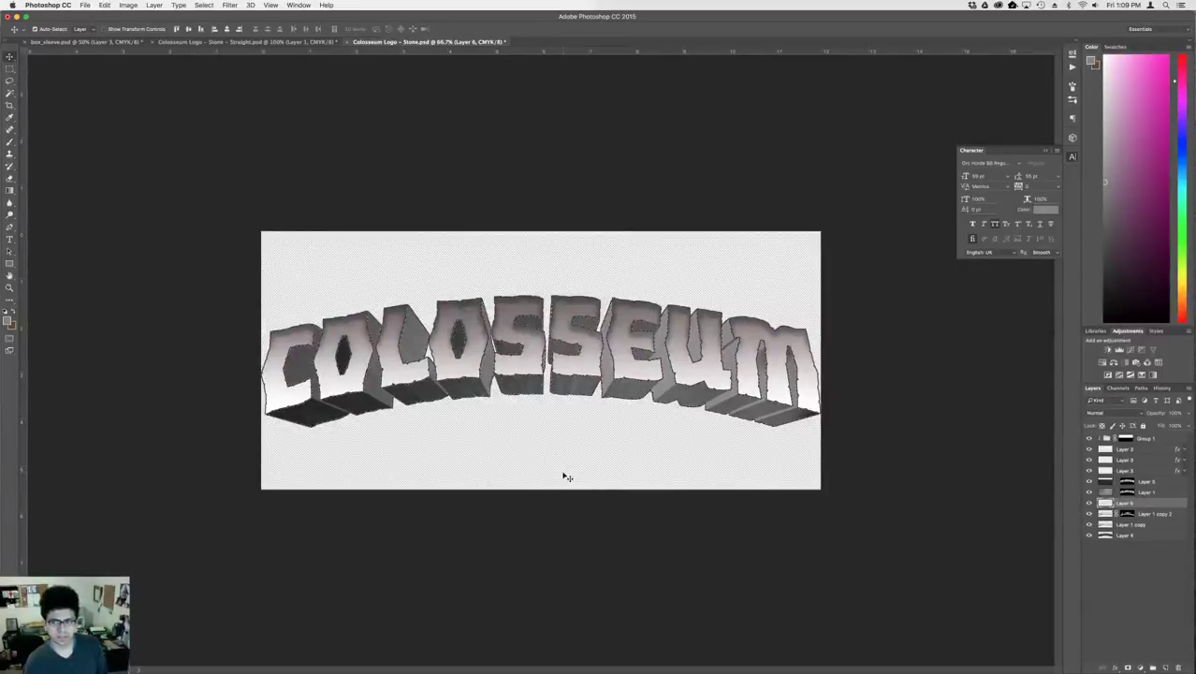
{"action": "key", "text": "shift+super+z"}
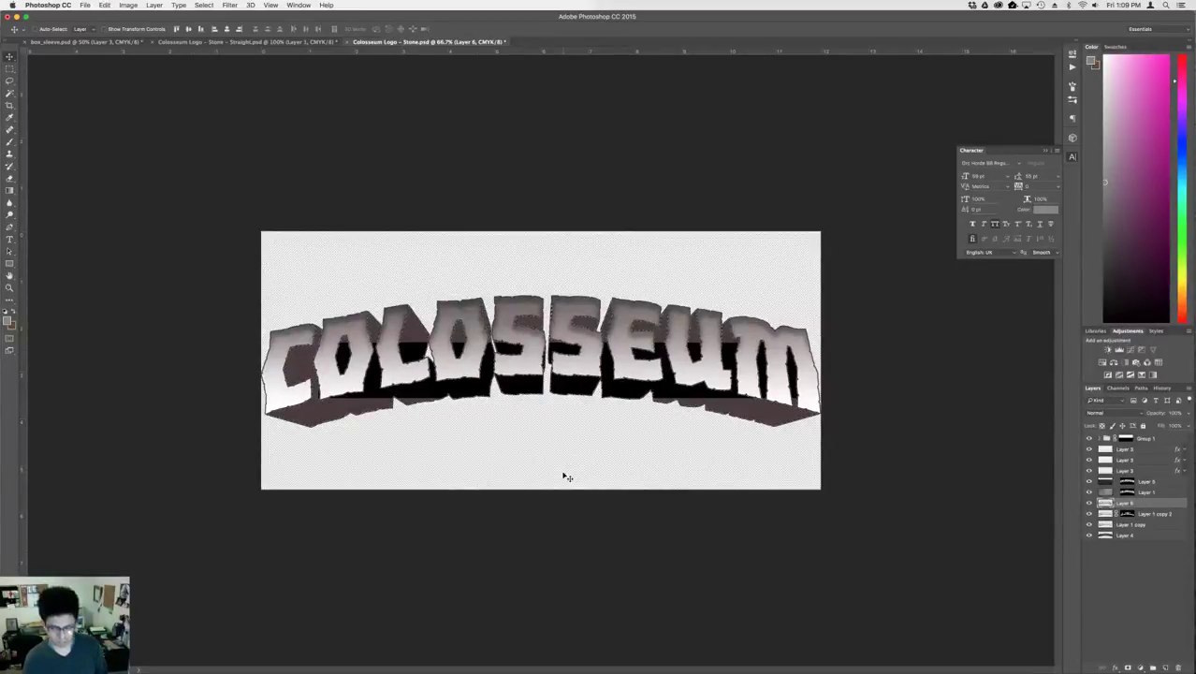
- Fill the existing pixels of Layer 6 with the warm grey #746a6a sampled from the face of the letter O
{"action": "key", "text": "super+equal"}
{"action": "key", "text": "super+equal"}
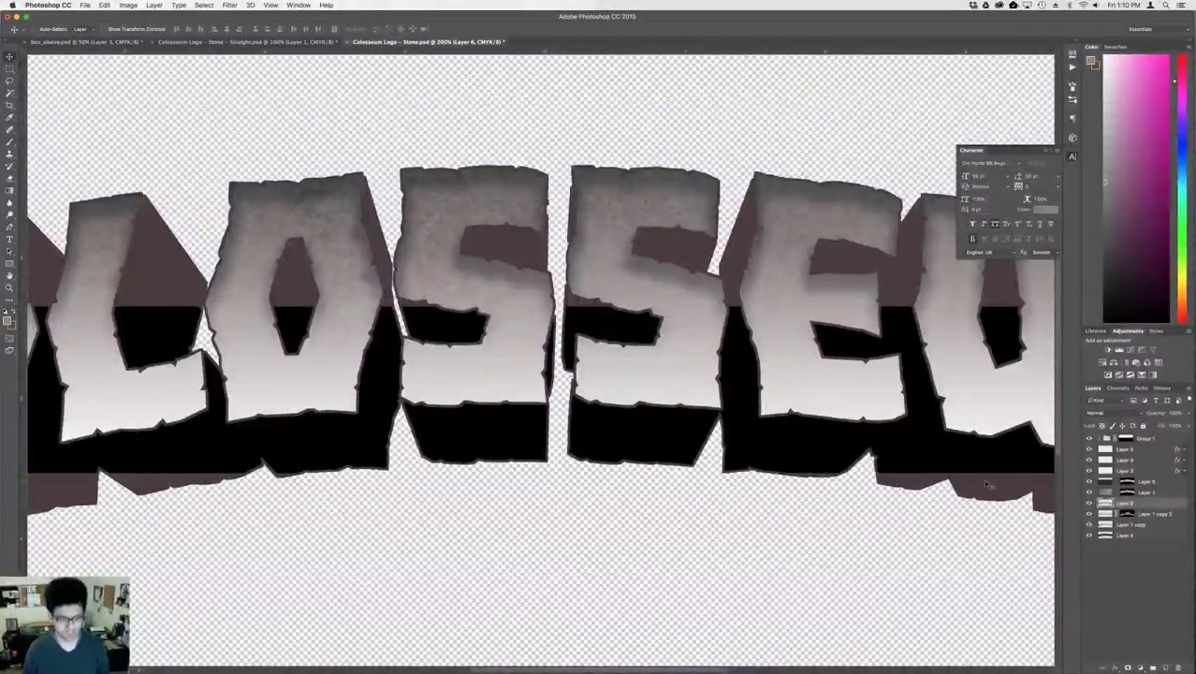
{"action": "key", "text": "alt+shift+BackSpace"}
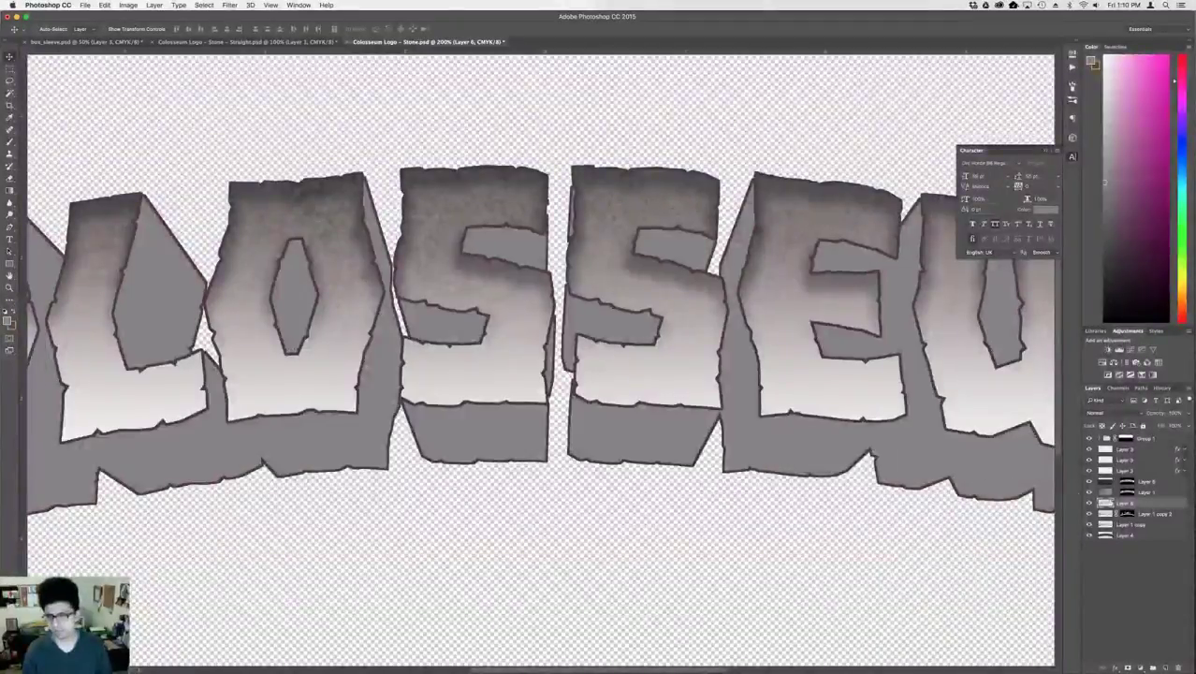
{"action": "left_click", "coordinate": [10, 320]}
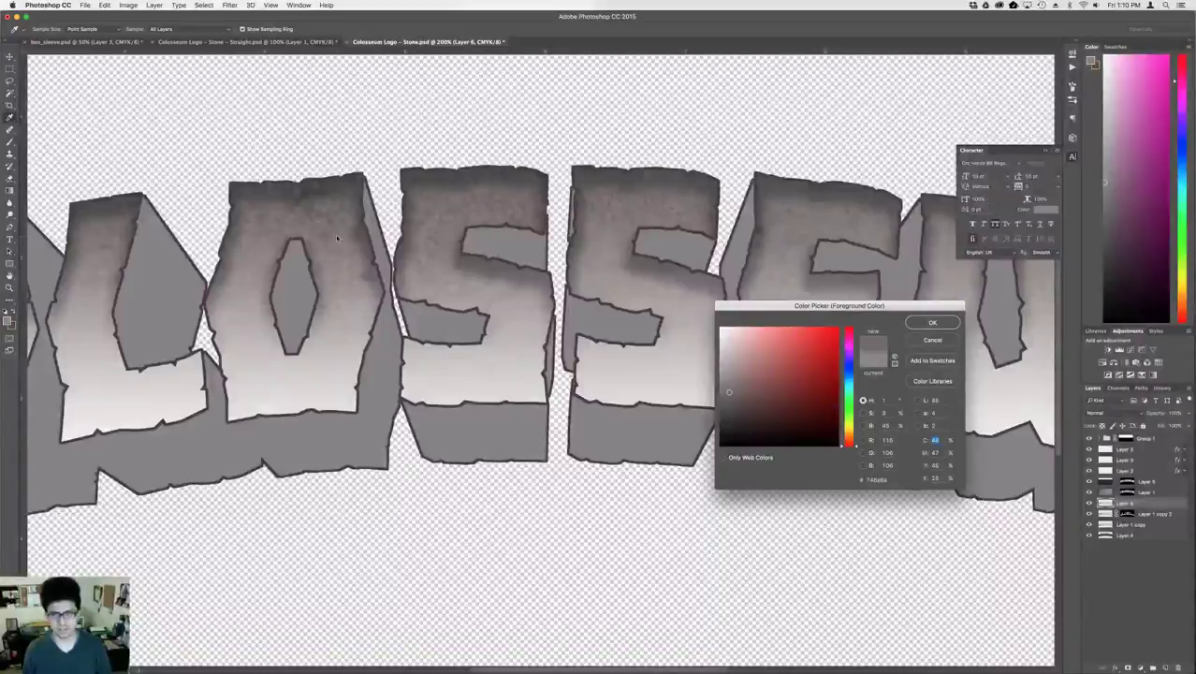
{"action": "key", "text": "Return"}
{"action": "key", "text": "alt+BackSpace"}
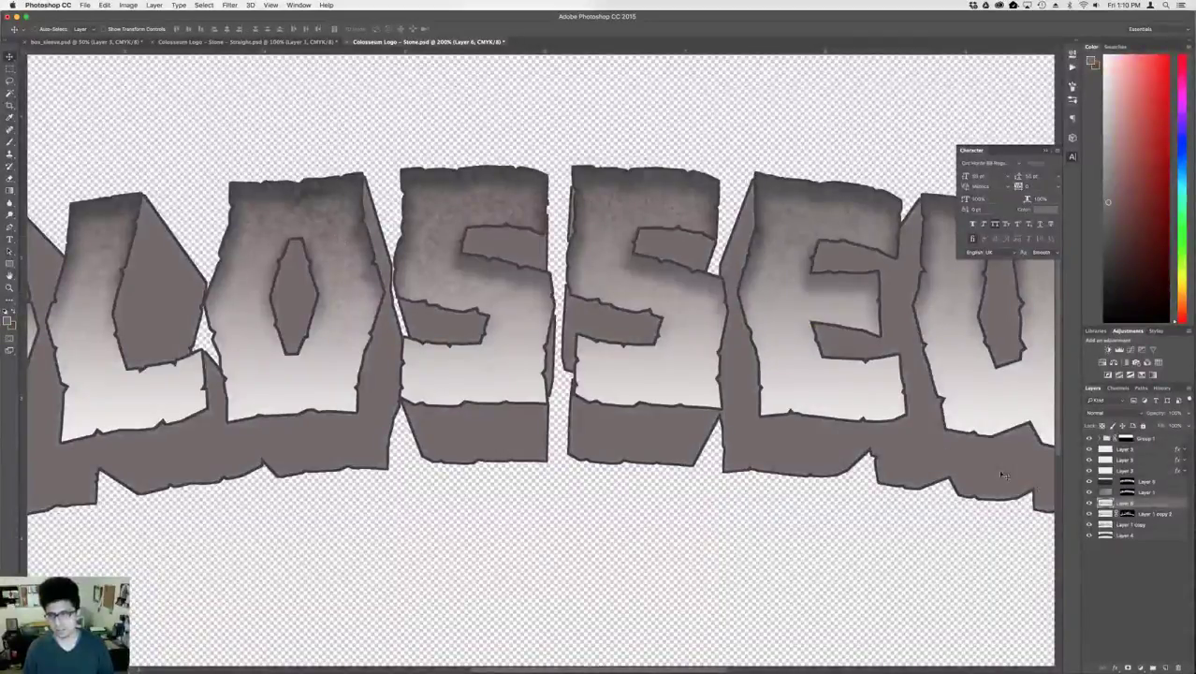
- Set the blend mode of Layer 6 to Multiply and check the whole logo
{"action": "left_click", "coordinate": [1121, 413]}
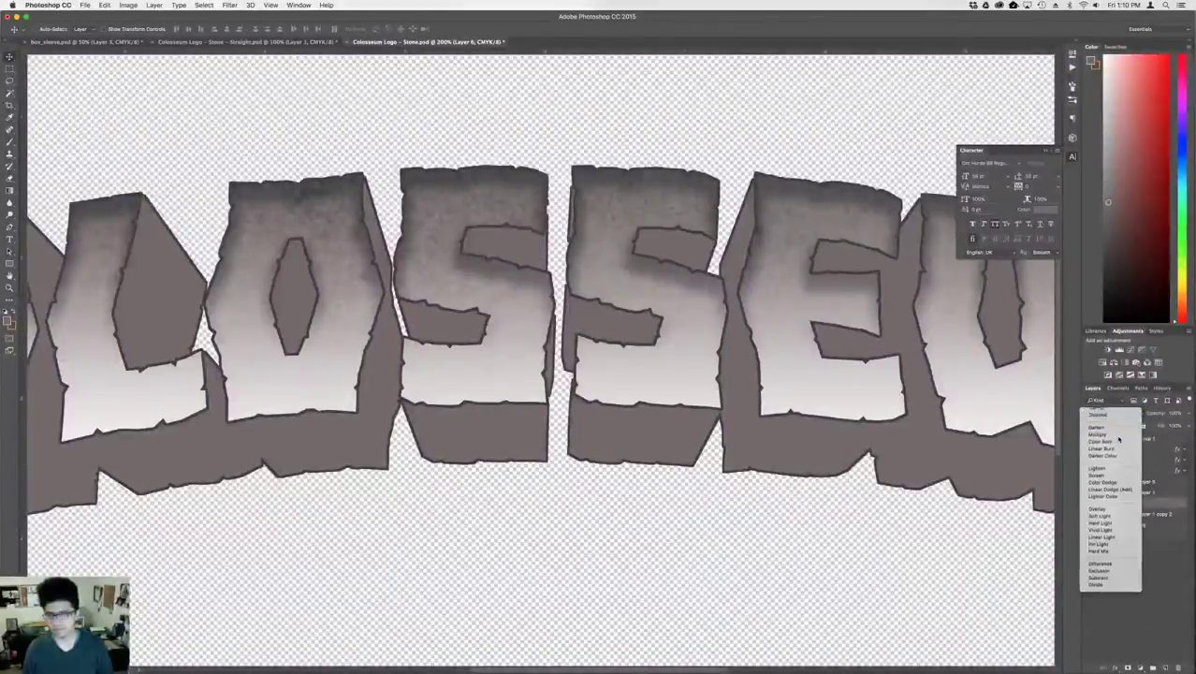
{"action": "left_click", "coordinate": [1118, 435]}
{"action": "key", "text": "super+minus"}
{"action": "key", "text": "super+minus"}
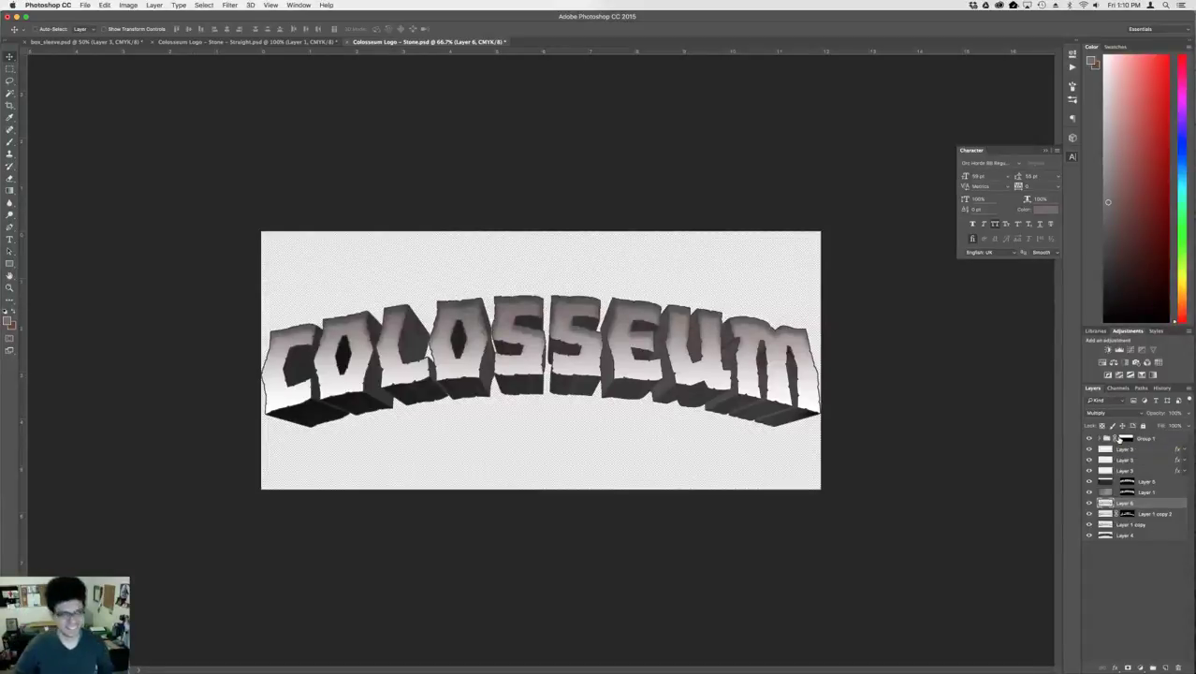
- Save a copy of the logo without layers as Colosseum Logo - Stone.tif, replacing the existing file and accepting the LZW TIFF options
{"action": "key", "text": "super+shift+s"}
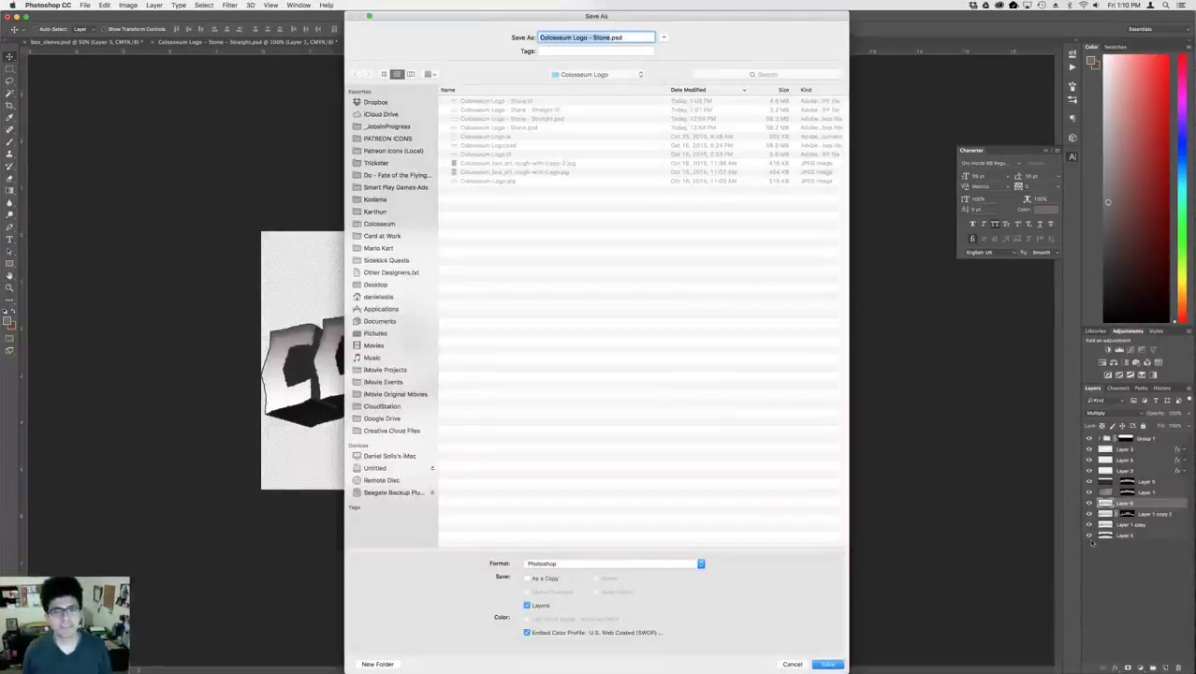
{"action": "left_click", "coordinate": [618, 564]}
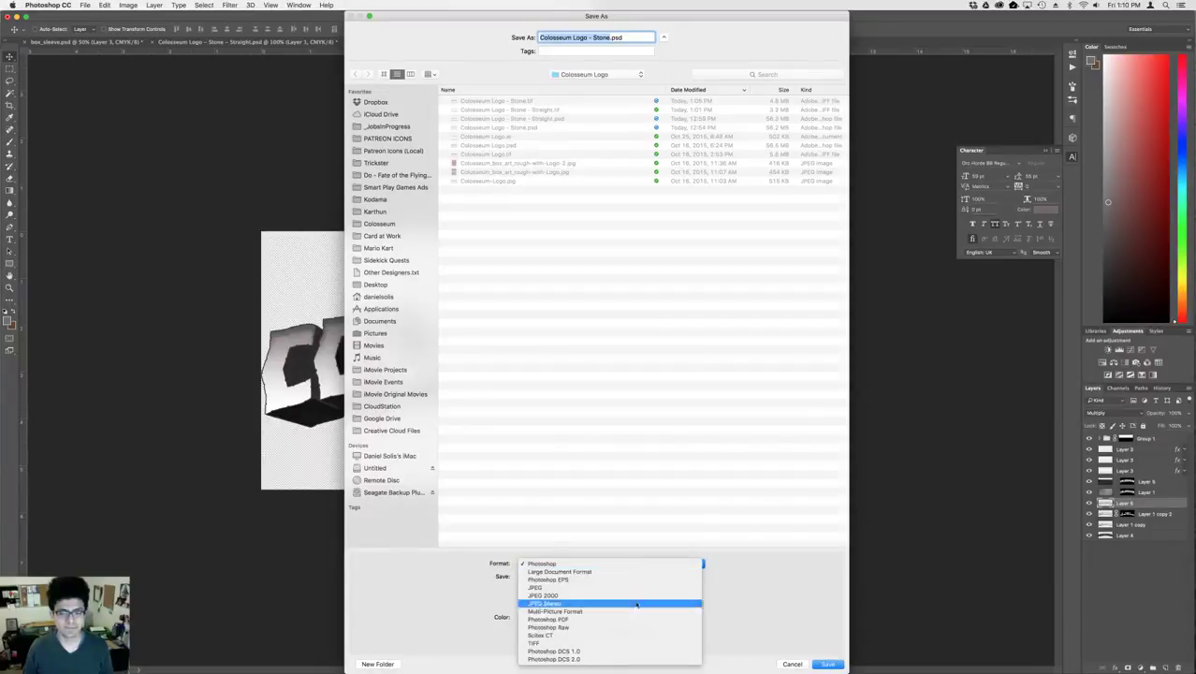
{"action": "left_click", "coordinate": [622, 642]}
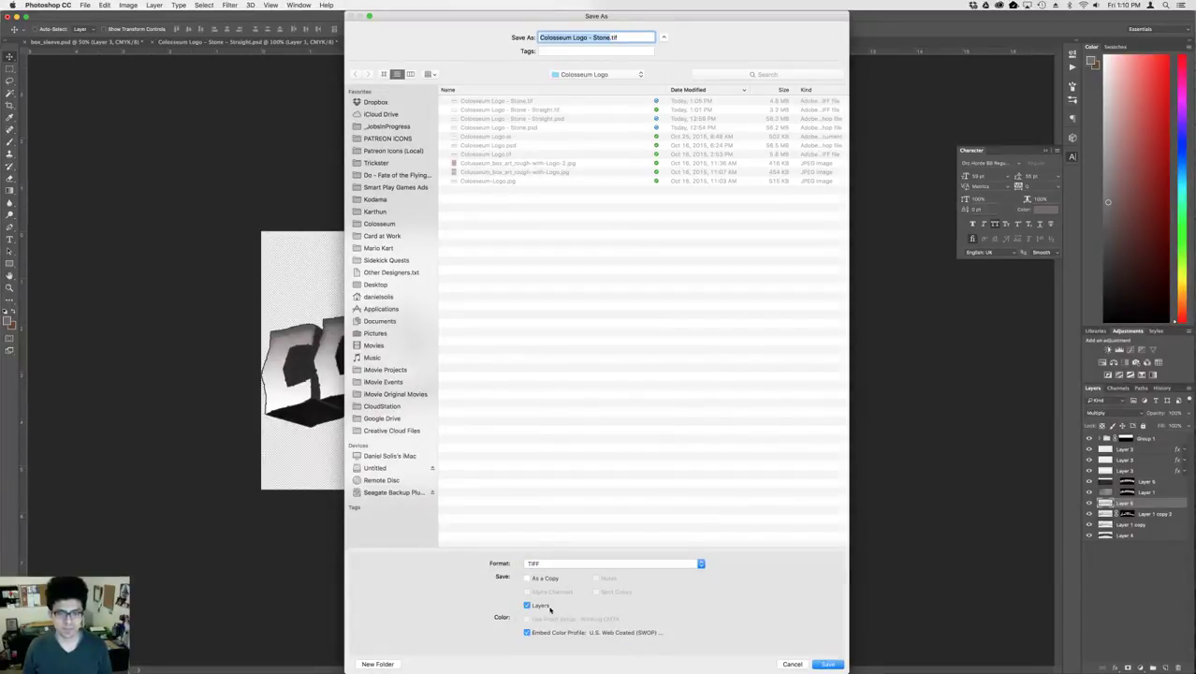
{"action": "left_click", "coordinate": [527, 605]}
{"action": "key", "text": "Return"}
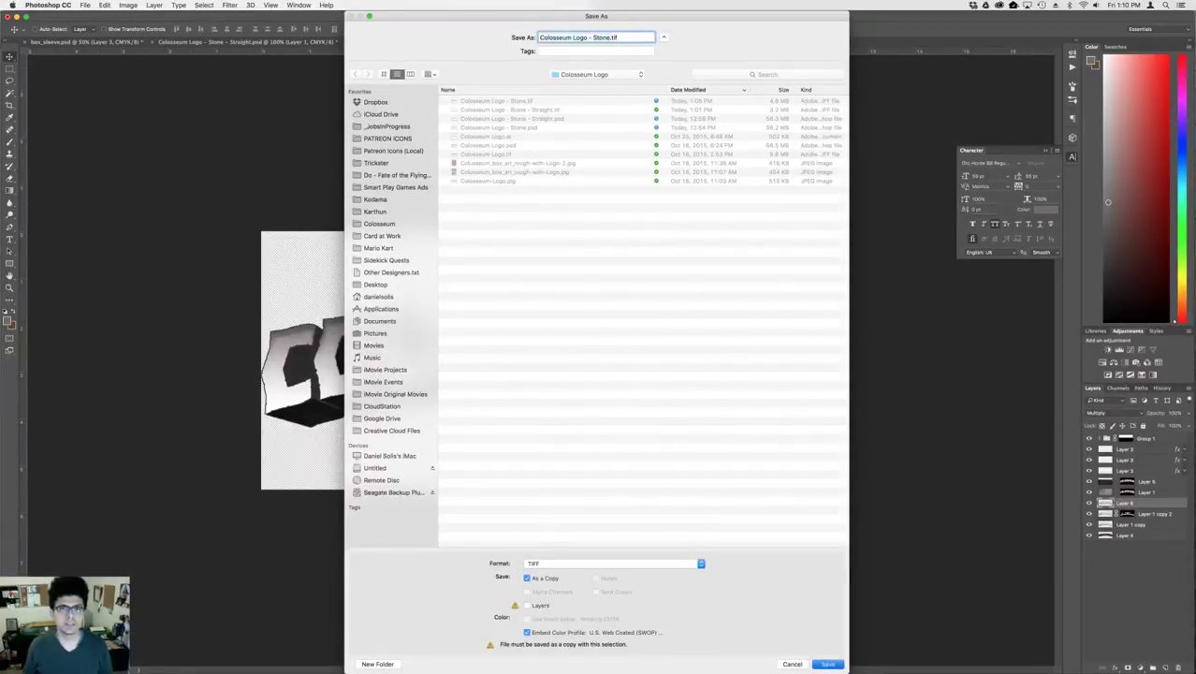
{"action": "left_click", "coordinate": [664, 78]}
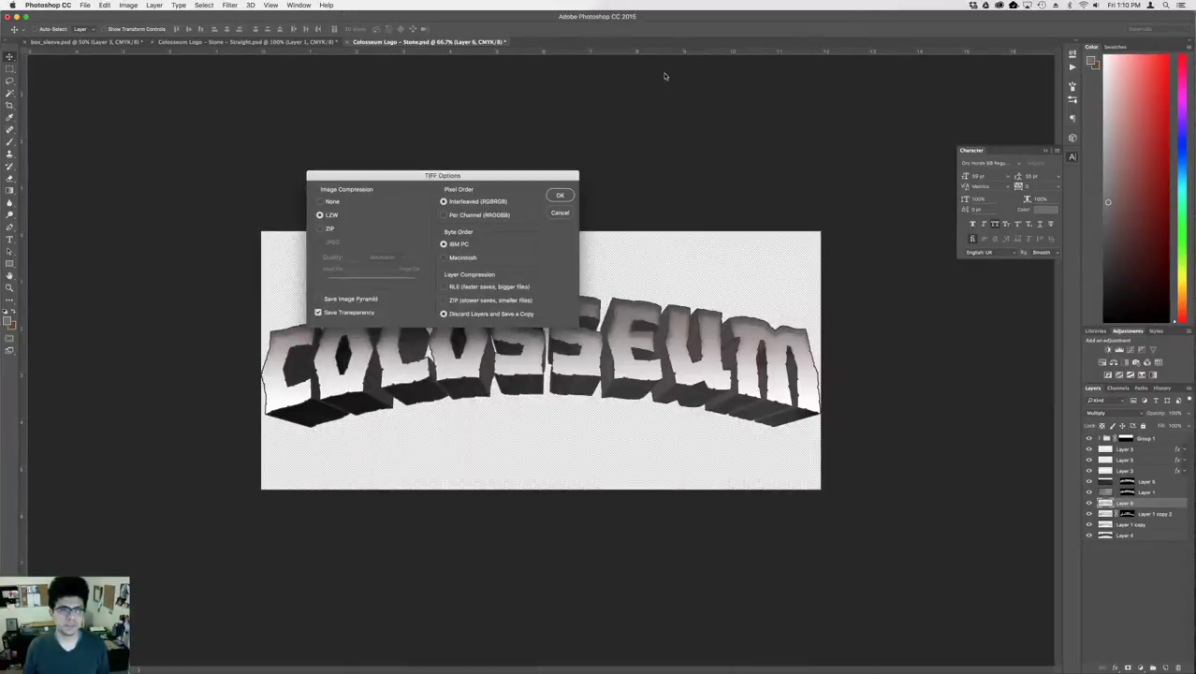
{"action": "key", "text": "Return"}
- Switch to InDesign, update all links in the box sleeve layout and check the logos against the artwork
{"action": "key", "text": "super+Tab"}
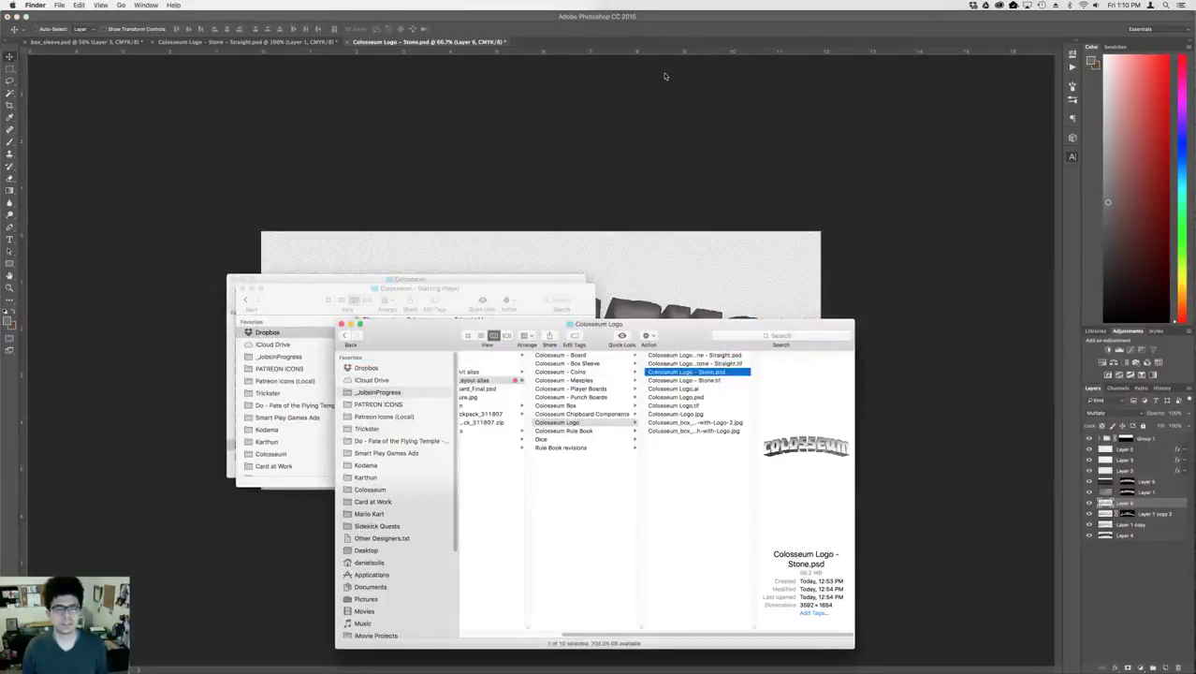
{"action": "key", "text": "super+Tab"}
{"action": "key", "text": "super+Tab"}
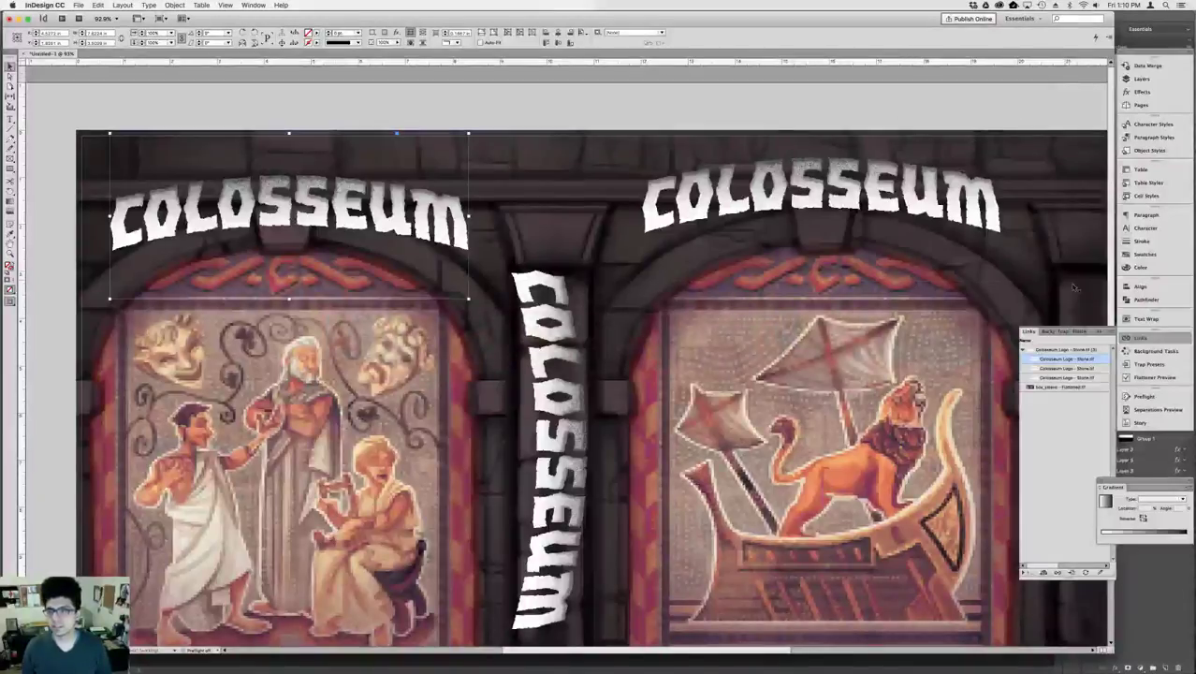
{"action": "left_click", "coordinate": [1104, 331]}
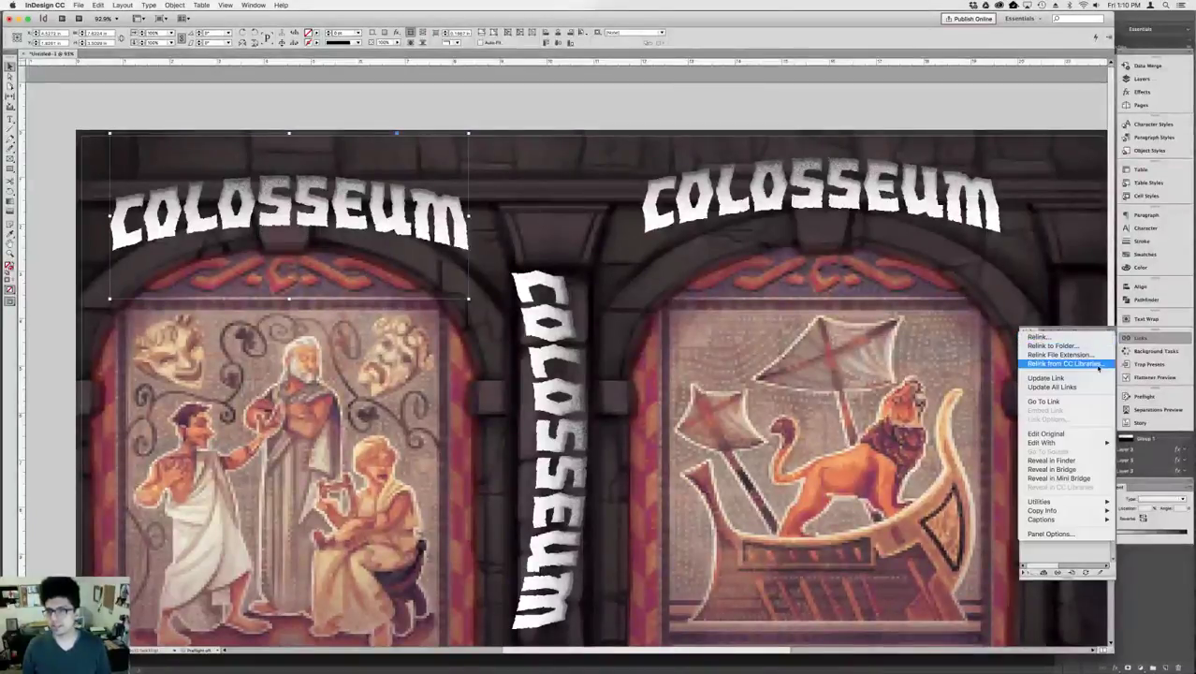
{"action": "left_click", "coordinate": [1051, 386]}
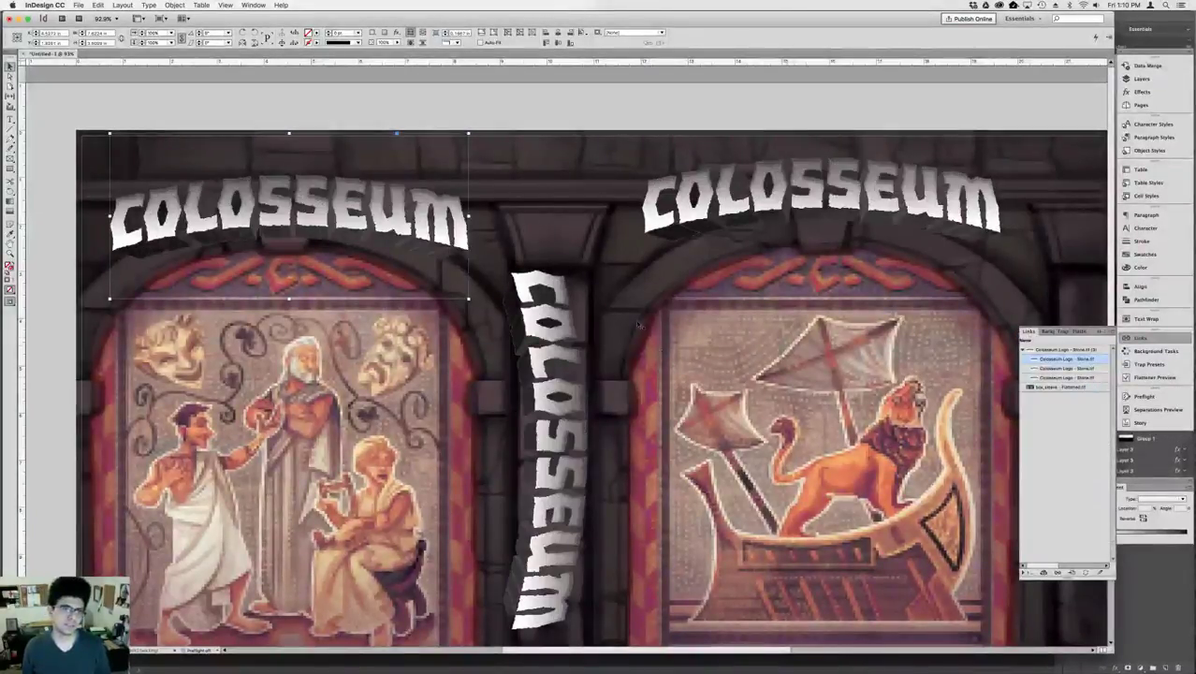
{"action": "left_click", "coordinate": [570, 105]}
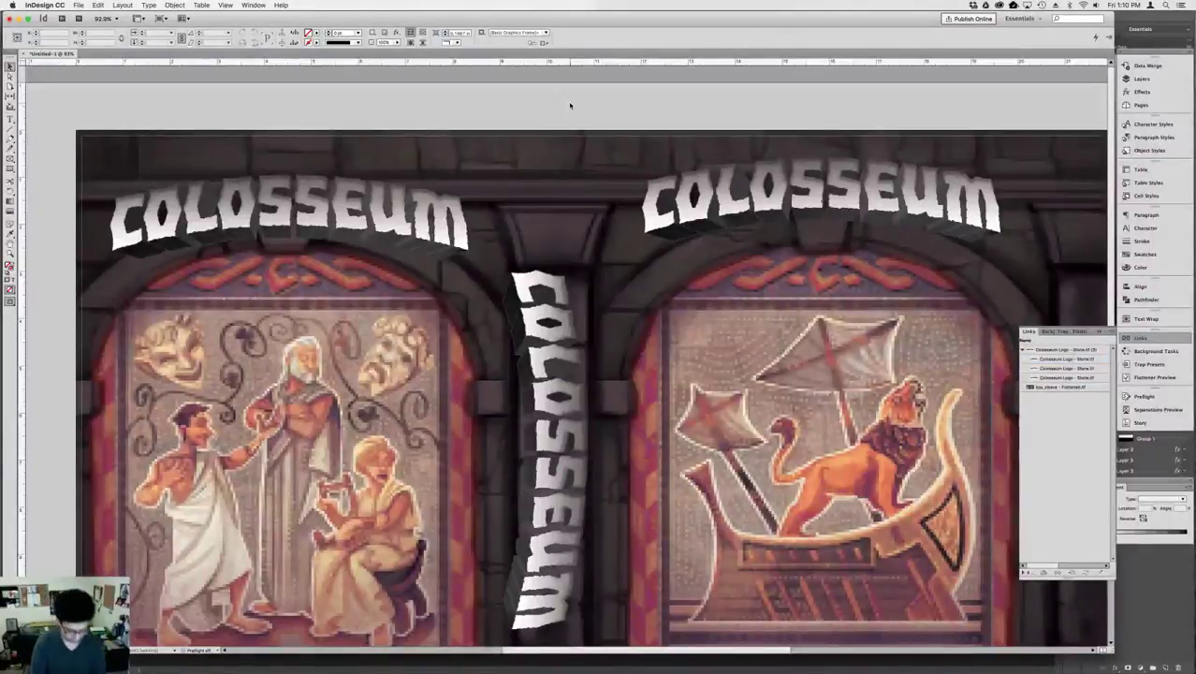
{"action": "scroll", "coordinate": [570, 105], "scroll_direction": "down", "scroll_amount": 2}
{"action": "scroll", "coordinate": [569, 105], "scroll_direction": "right", "scroll_amount": 2}
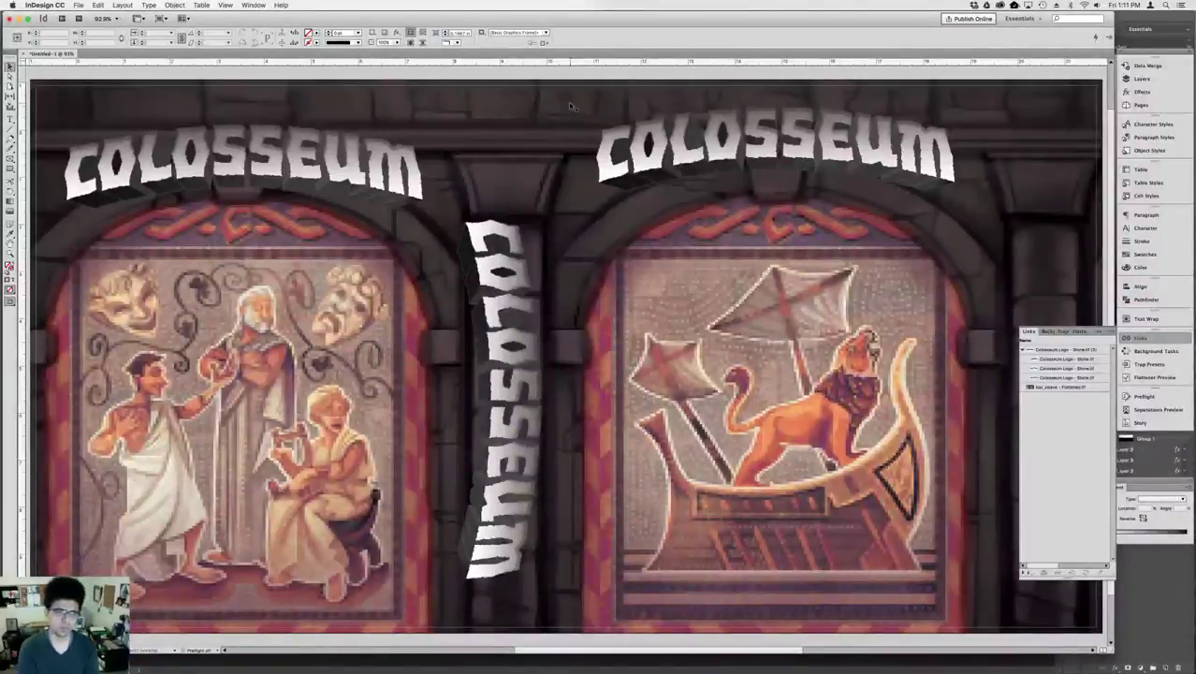
- Switch back to Photoshop and set the foreground colour to the cream #e7d5af sampled from the tragedy mask in box_sleeve.psd
{"action": "key", "text": "super+Tab"}
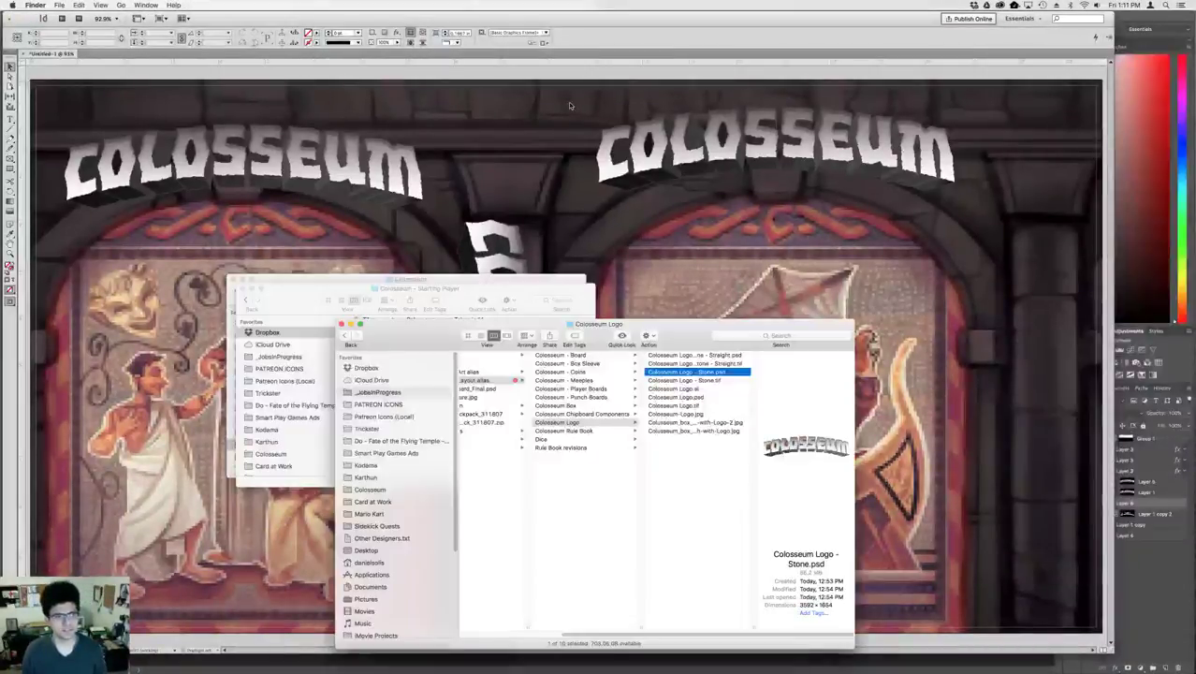
{"action": "key", "text": "super+Tab"}
{"action": "key", "text": "super+Tab"}
{"action": "key", "text": "Tab"}
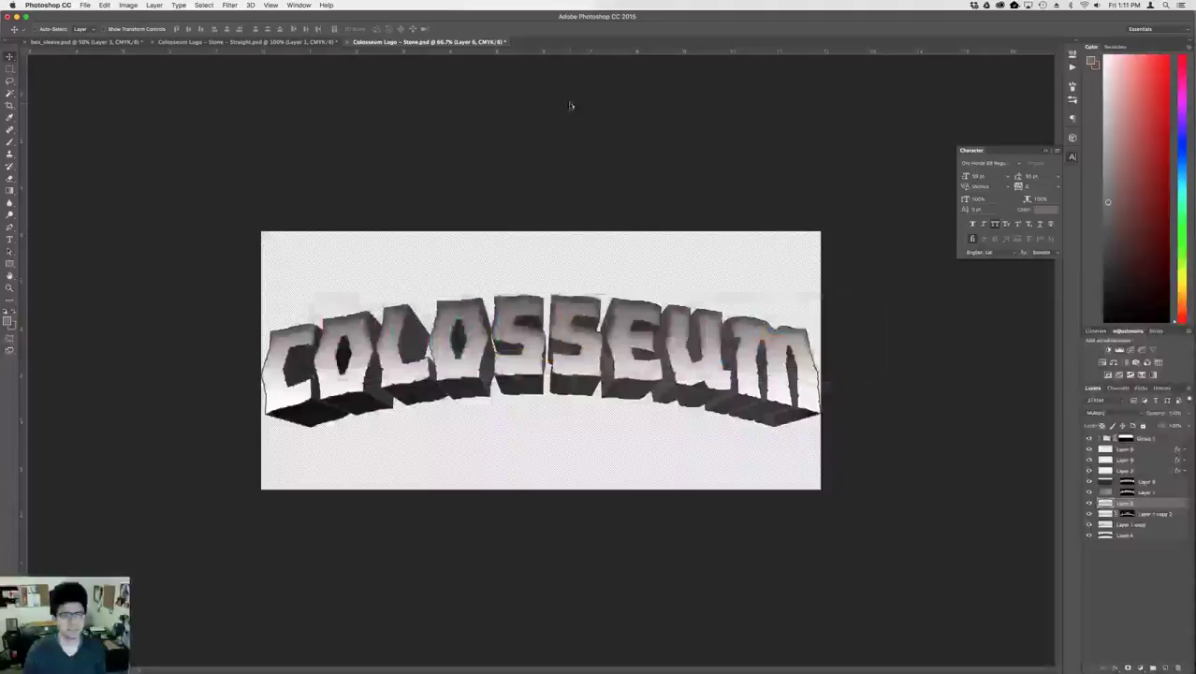
{"action": "left_click", "coordinate": [65, 42]}
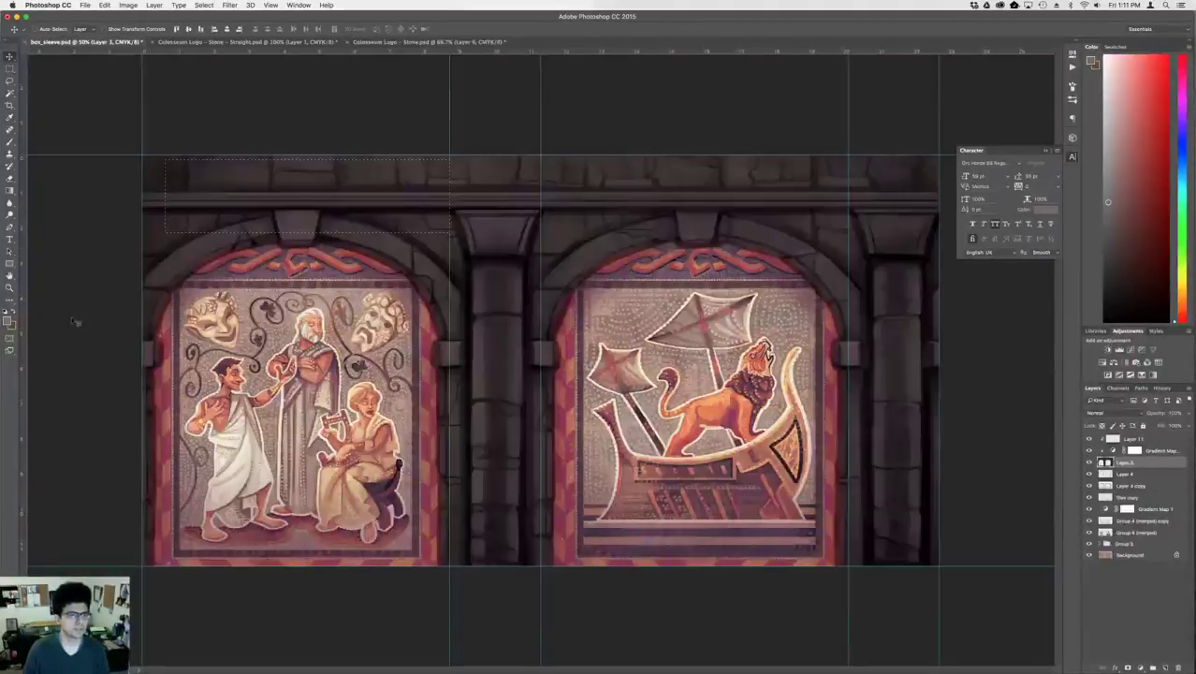
{"action": "left_click", "coordinate": [8, 320]}
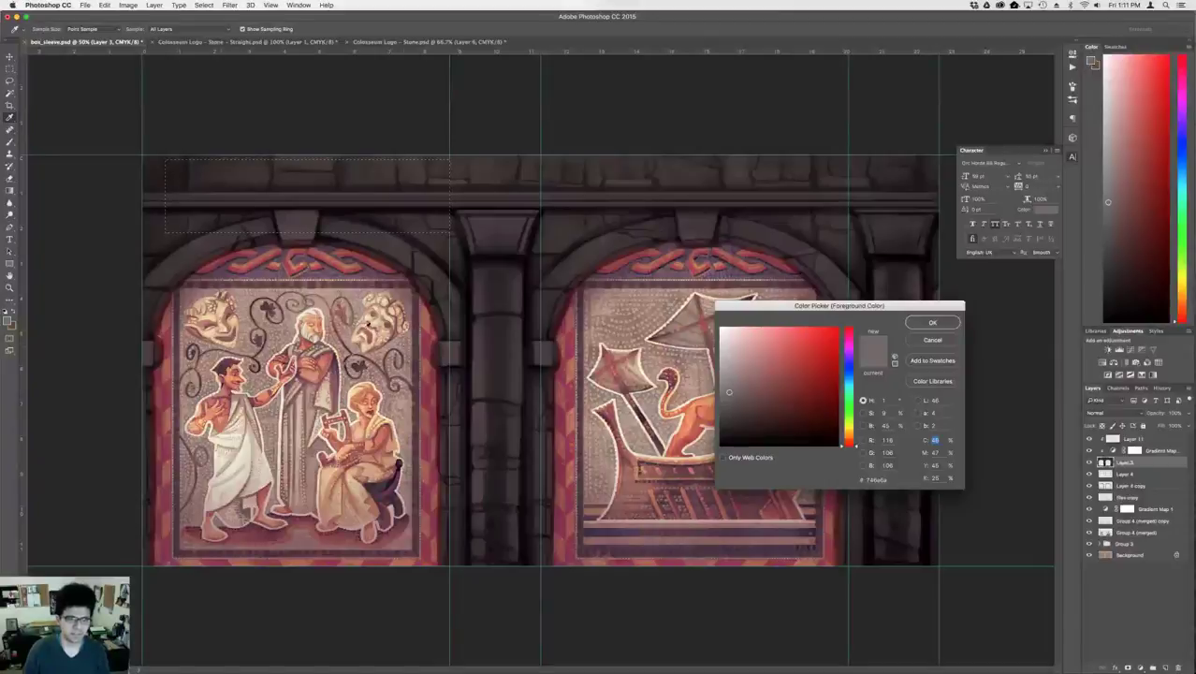
{"action": "left_click", "coordinate": [380, 321]}
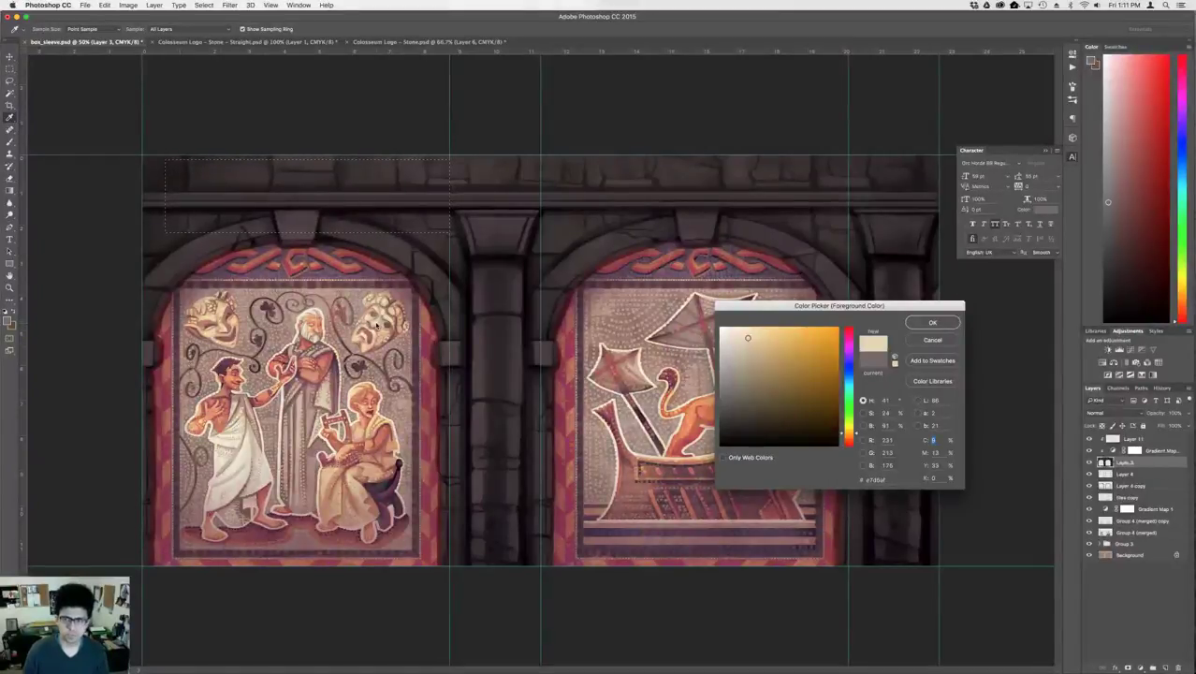
{"action": "key", "text": "Return"}
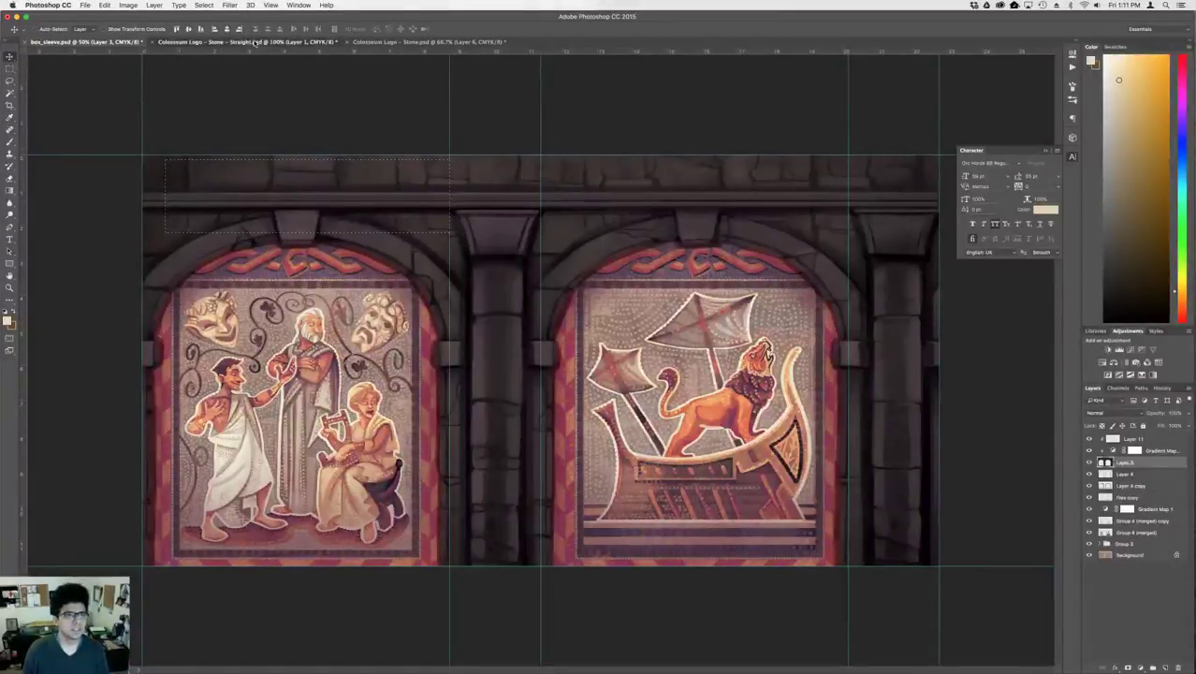
- In Colosseum Logo - Stone.psd, recolour the 10% stop of the lowest Layer 3's gradient overlay with the cream foreground colour
{"action": "left_click", "coordinate": [248, 42]}
{"action": "left_click", "coordinate": [425, 43]}
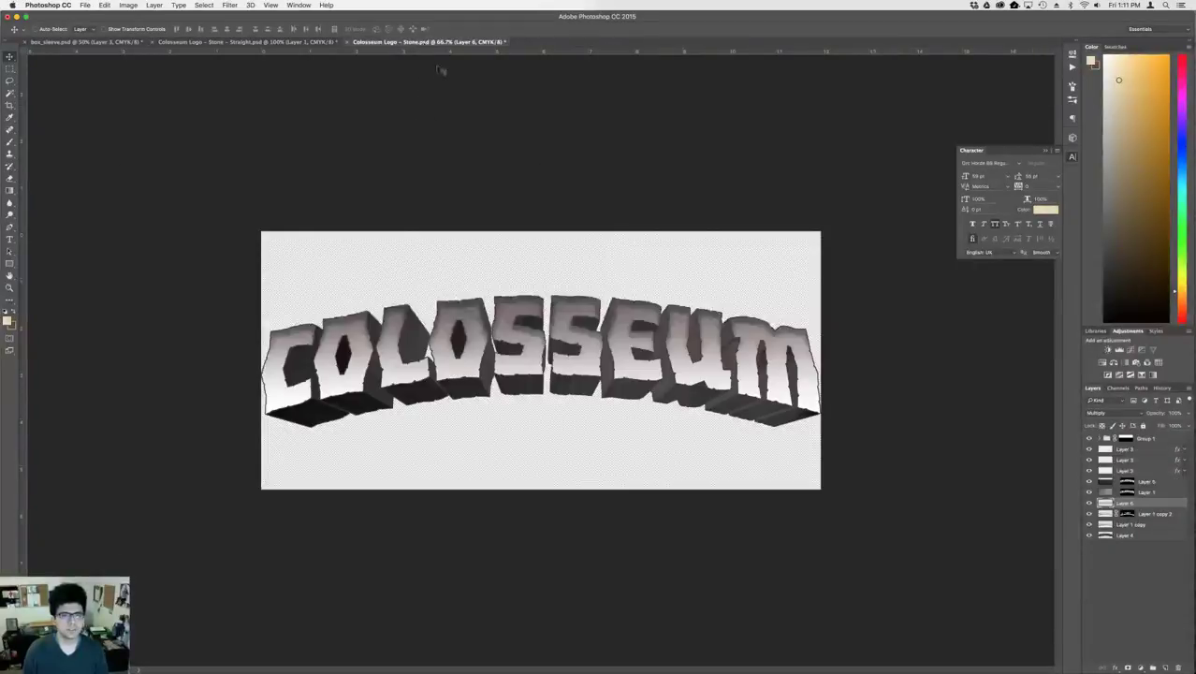
{"action": "left_click", "coordinate": [1156, 472]}
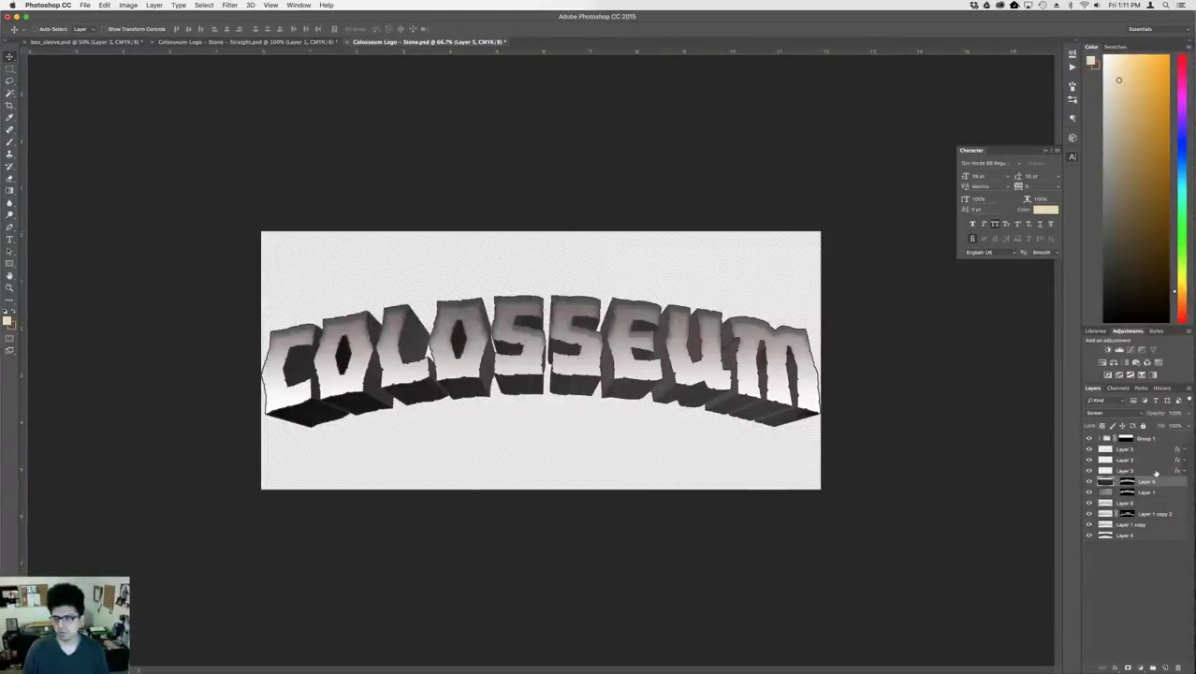
{"action": "double_click", "coordinate": [1163, 476]}
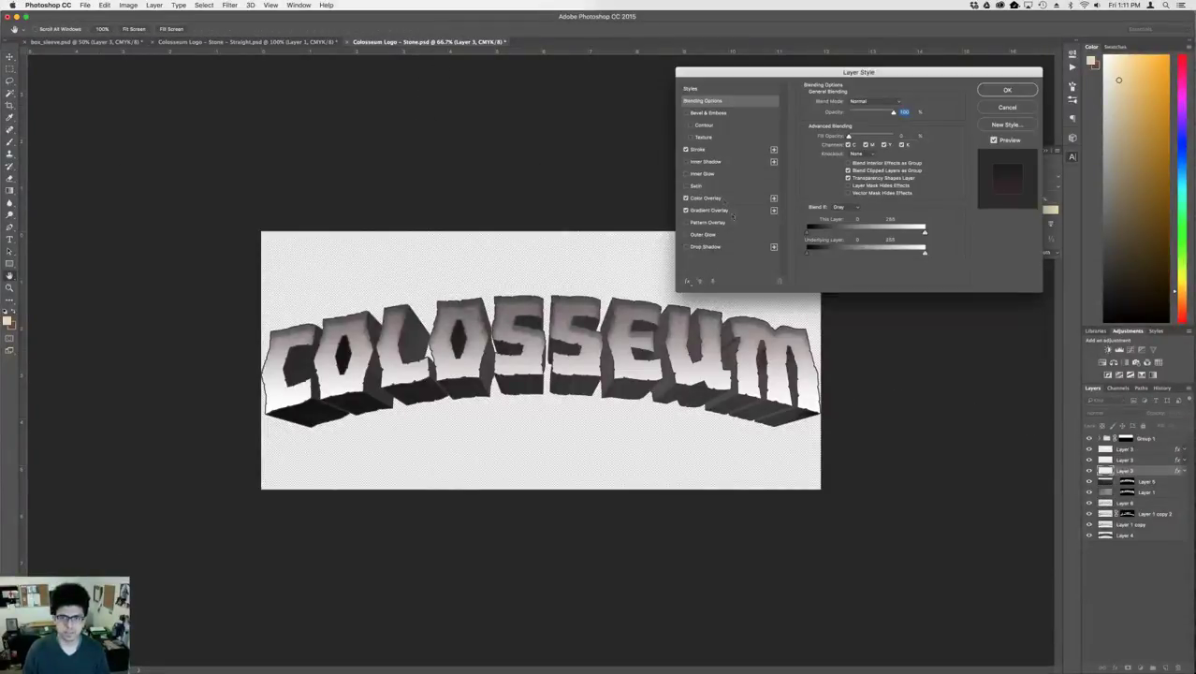
{"action": "left_click", "coordinate": [864, 124]}
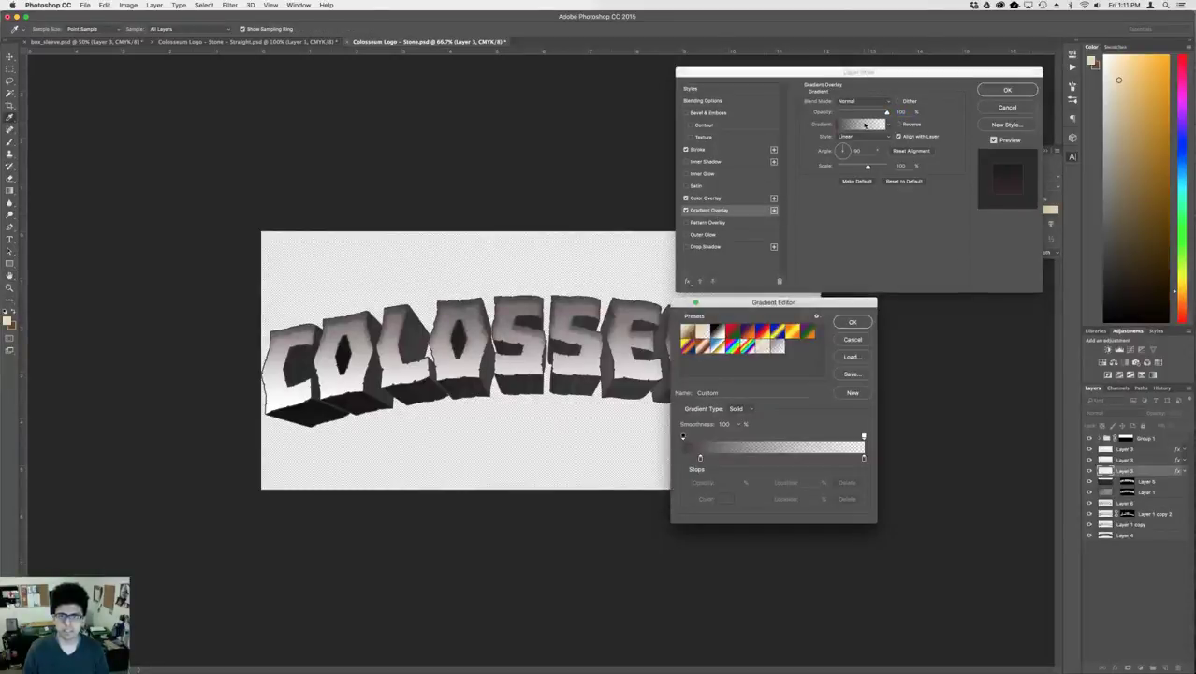
{"action": "left_click", "coordinate": [698, 459]}
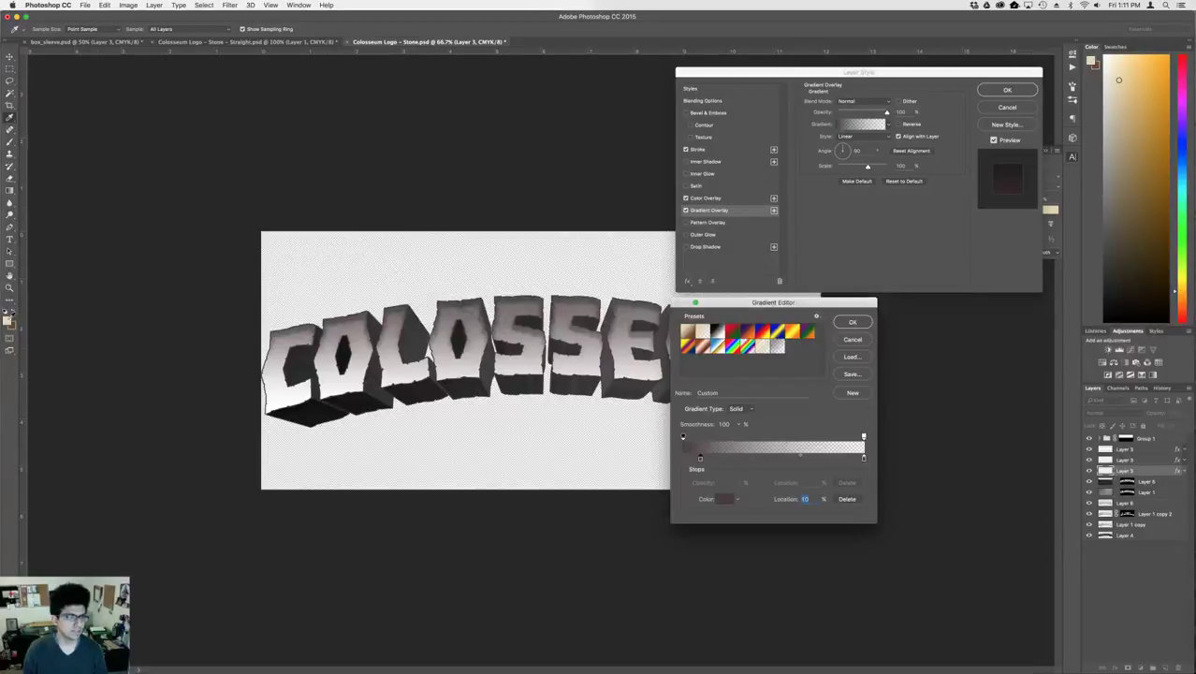
{"action": "left_click", "coordinate": [8, 320]}
{"action": "key", "text": "Return"}
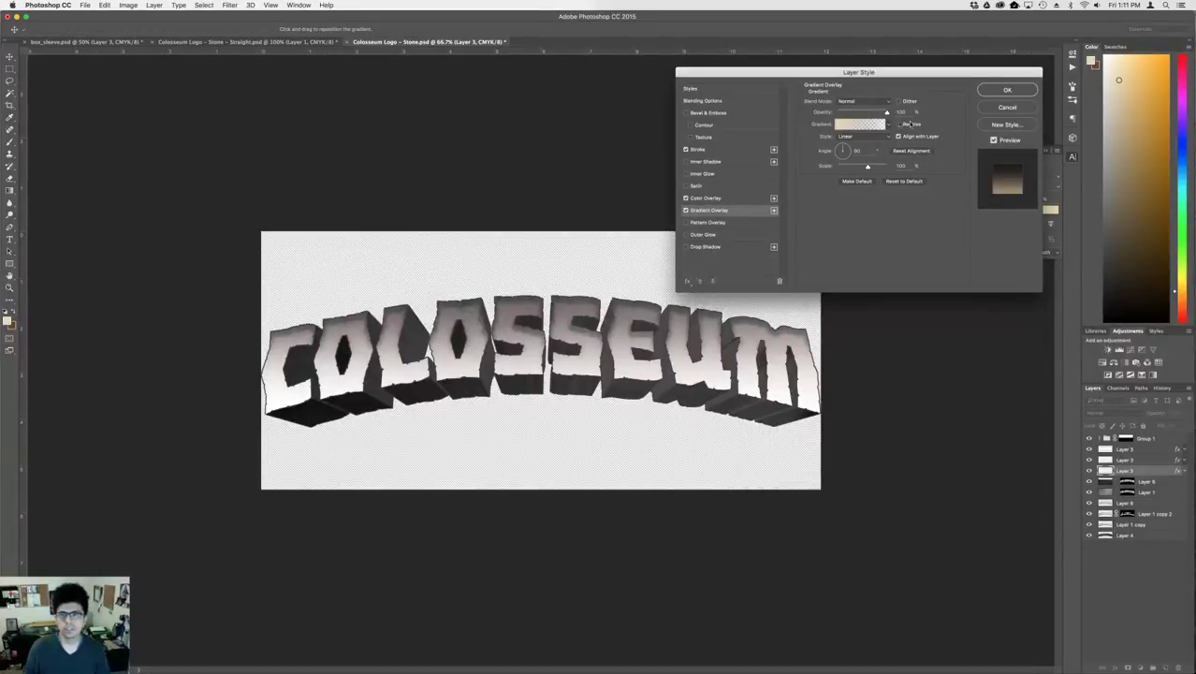
{"action": "key", "text": "Return"}
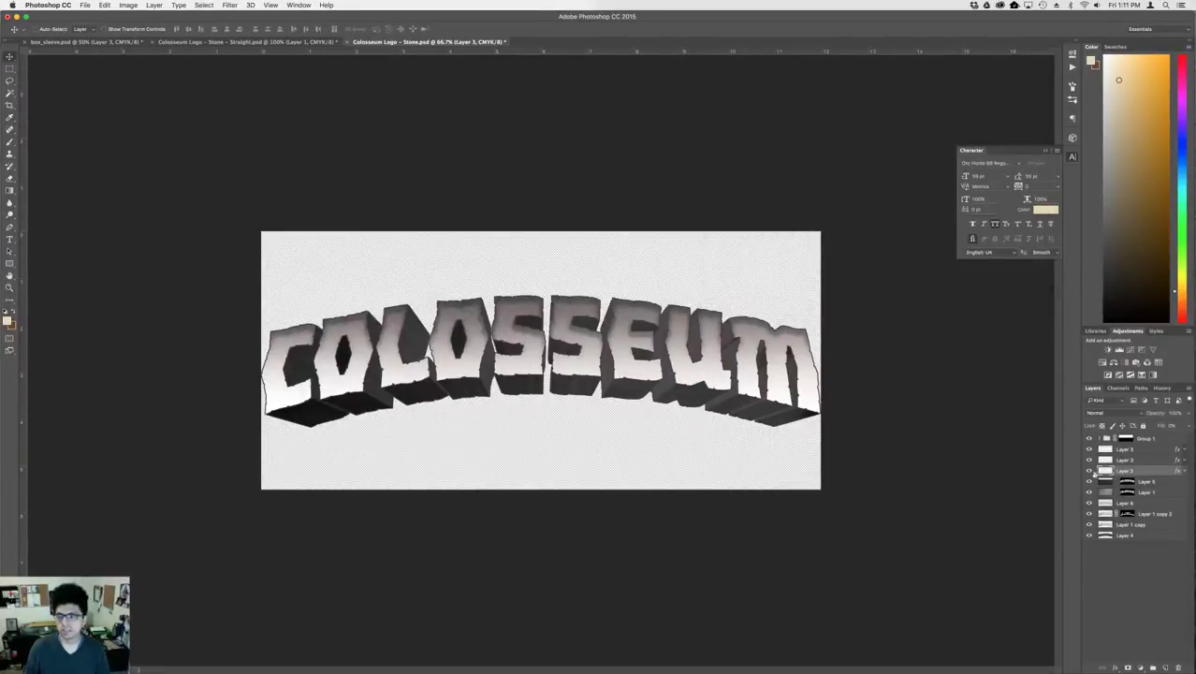
- Recolour the 10% stop of the middle Layer 3's gradient overlay with the cream foreground colour
{"action": "double_click", "coordinate": [1149, 464]}
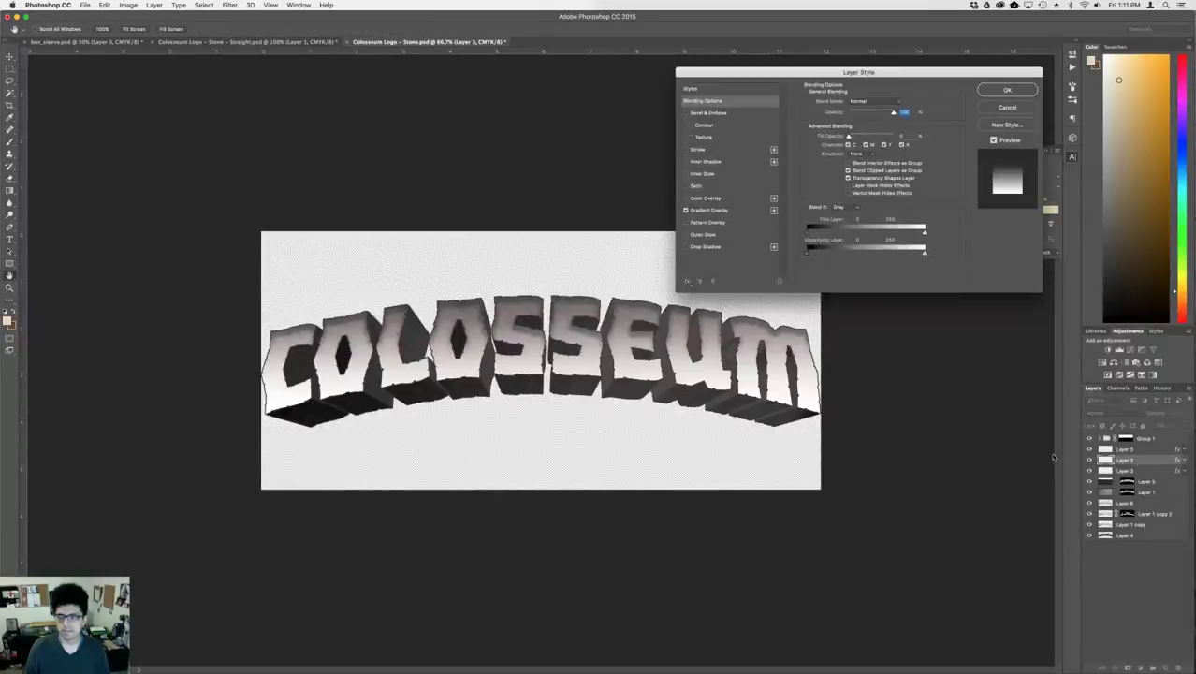
{"action": "left_click", "coordinate": [708, 210]}
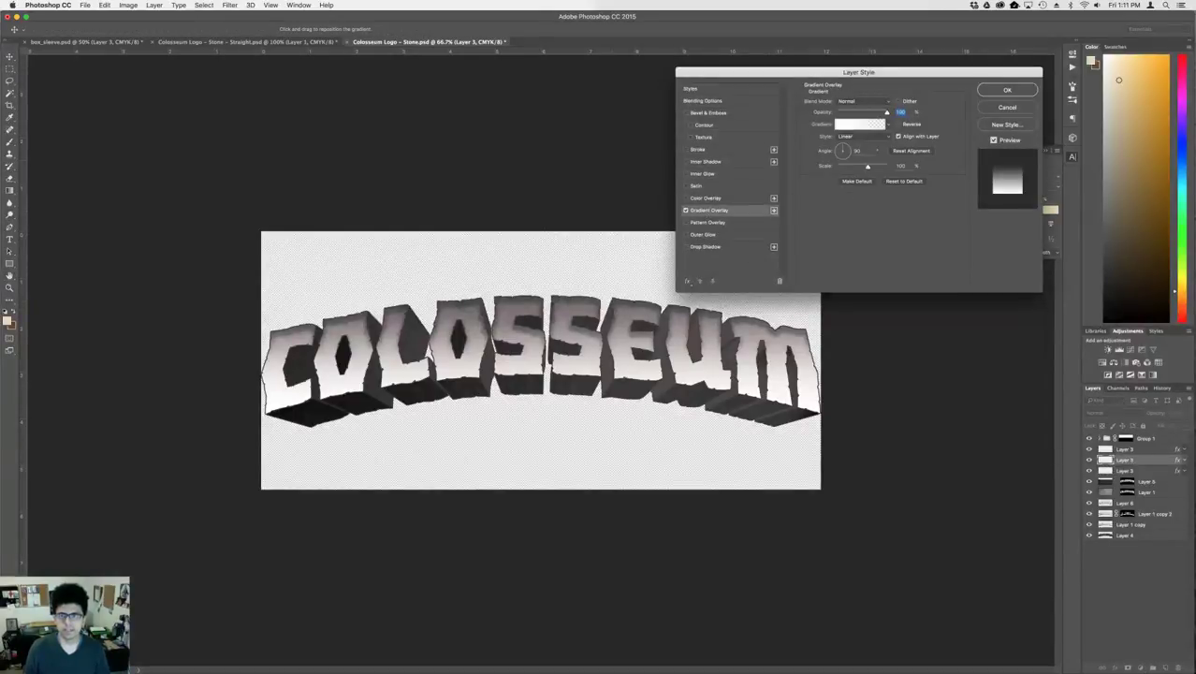
{"action": "left_click", "coordinate": [853, 122]}
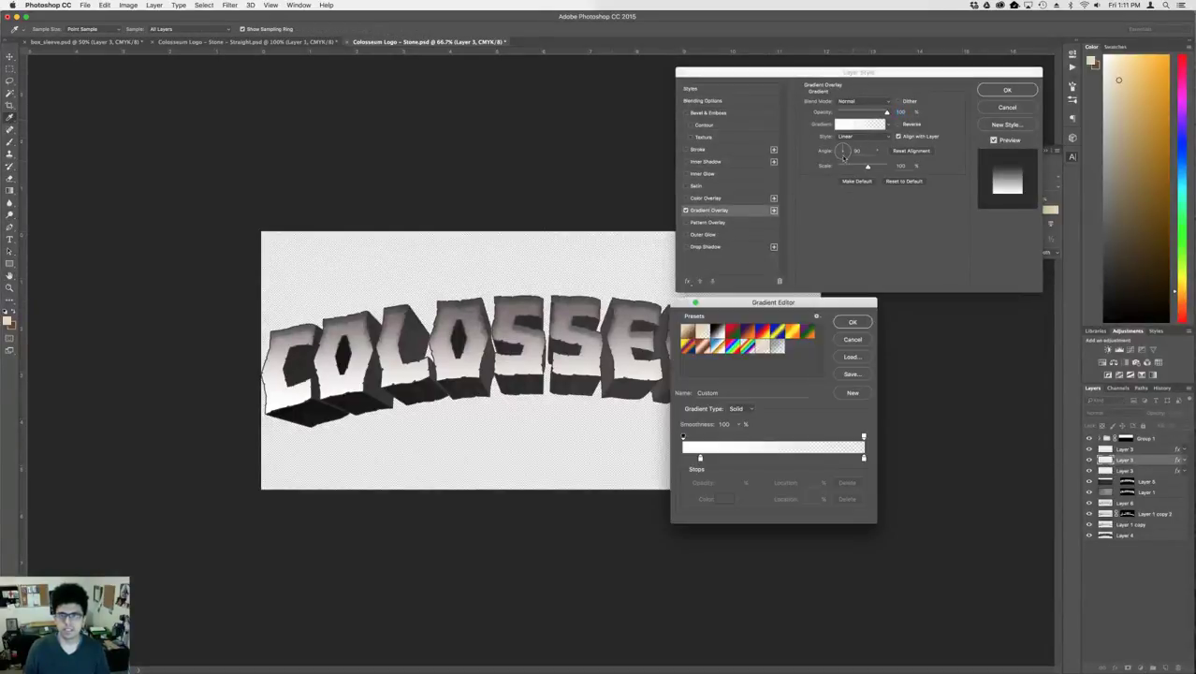
{"action": "left_click", "coordinate": [700, 458]}
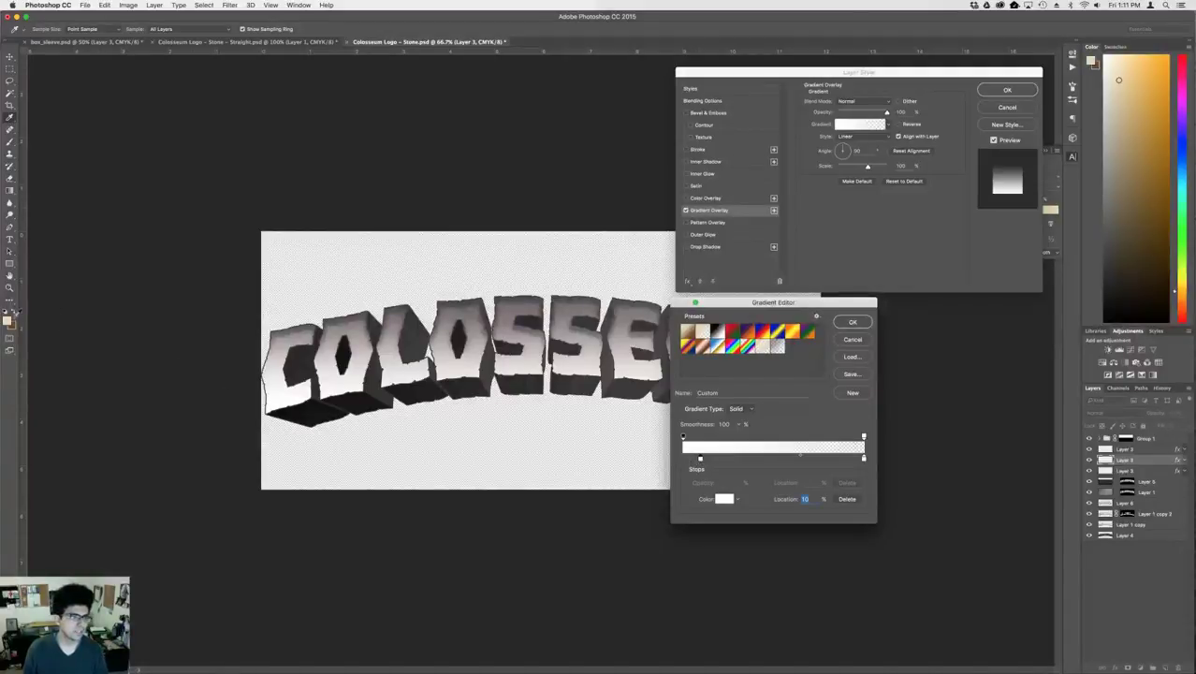
{"action": "left_click", "coordinate": [8, 319]}
{"action": "key", "text": "Return"}
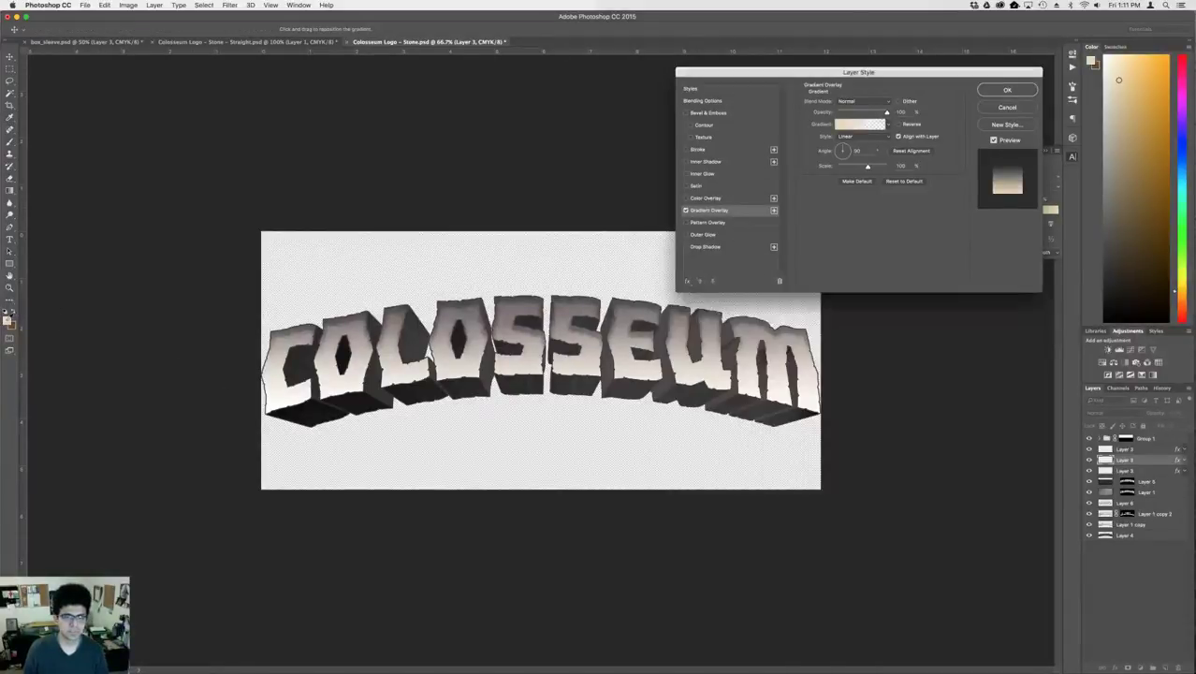
{"action": "key", "text": "Return"}
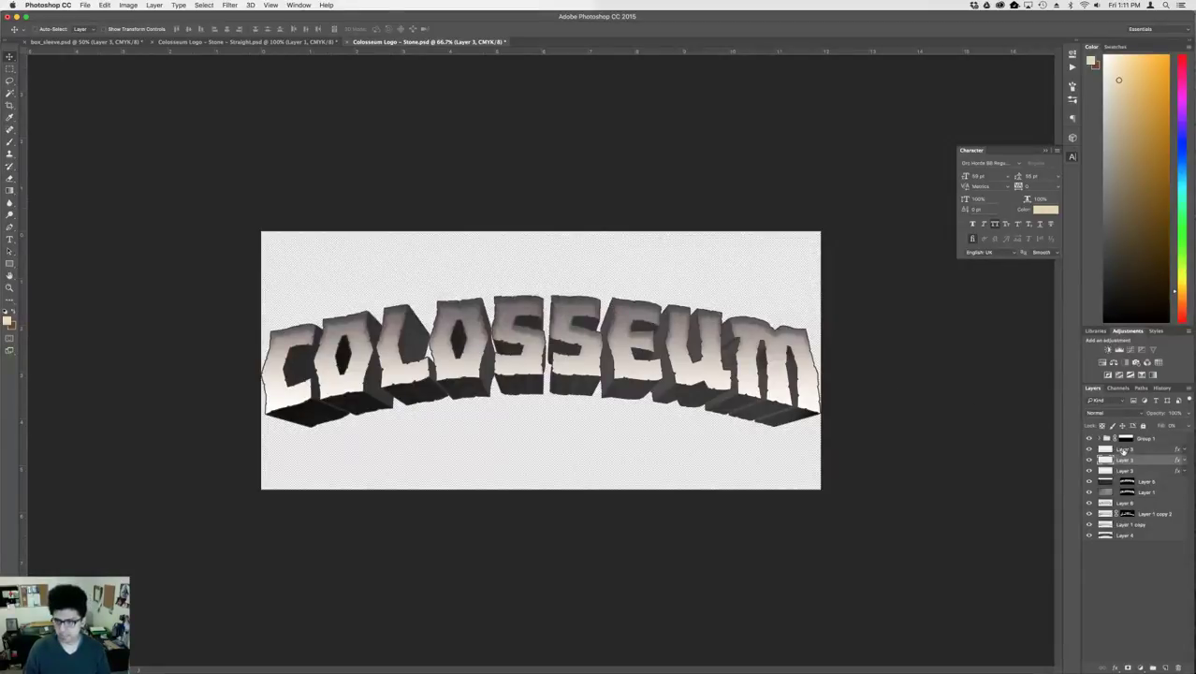
- Recolour the 10% stop of the topmost ungrouped Layer 3's gradient overlay with the cream foreground colour
{"action": "double_click", "coordinate": [1150, 449]}
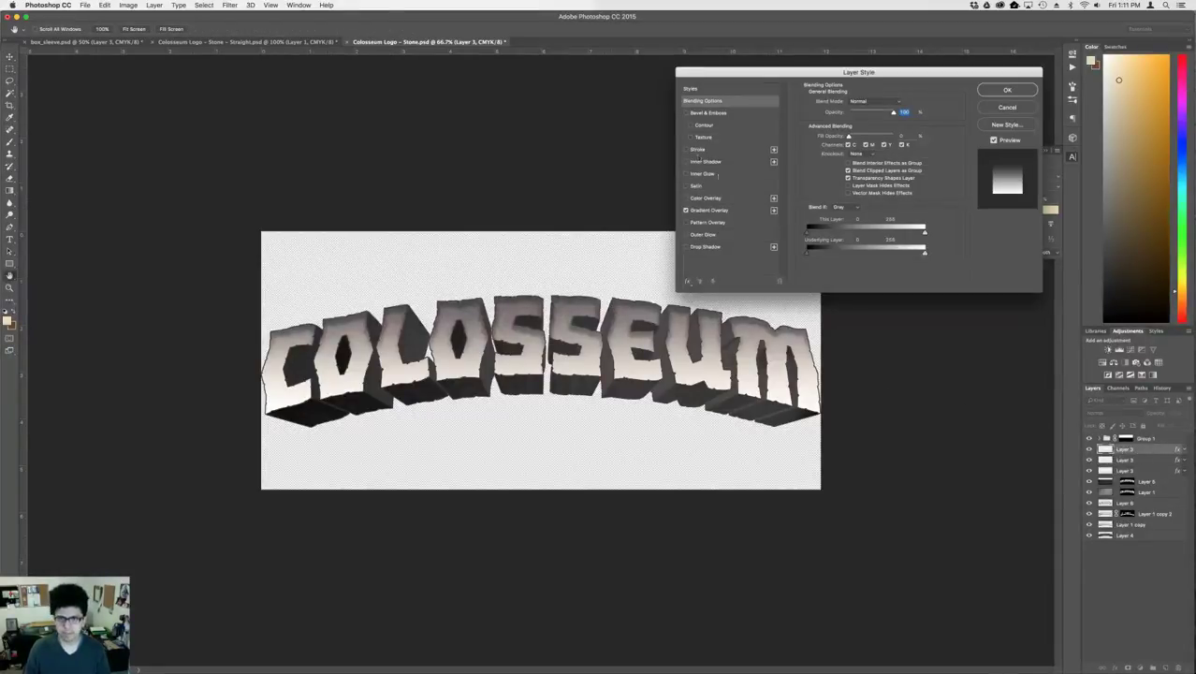
{"action": "left_click", "coordinate": [709, 209]}
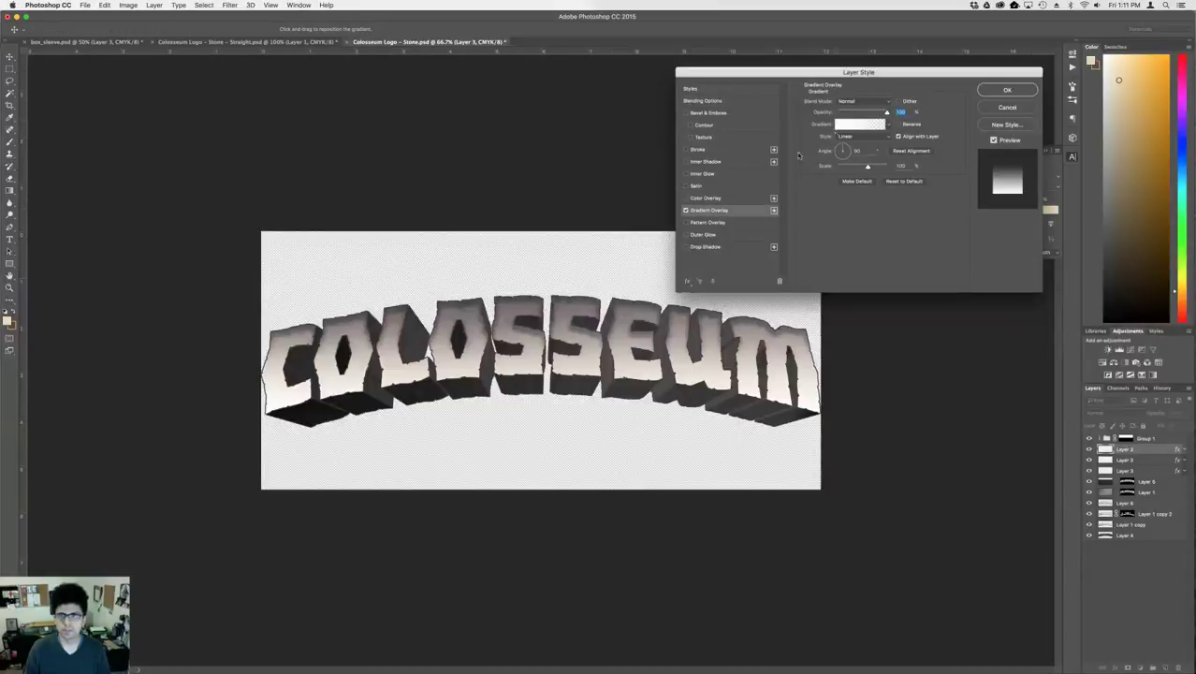
{"action": "left_click", "coordinate": [686, 211]}
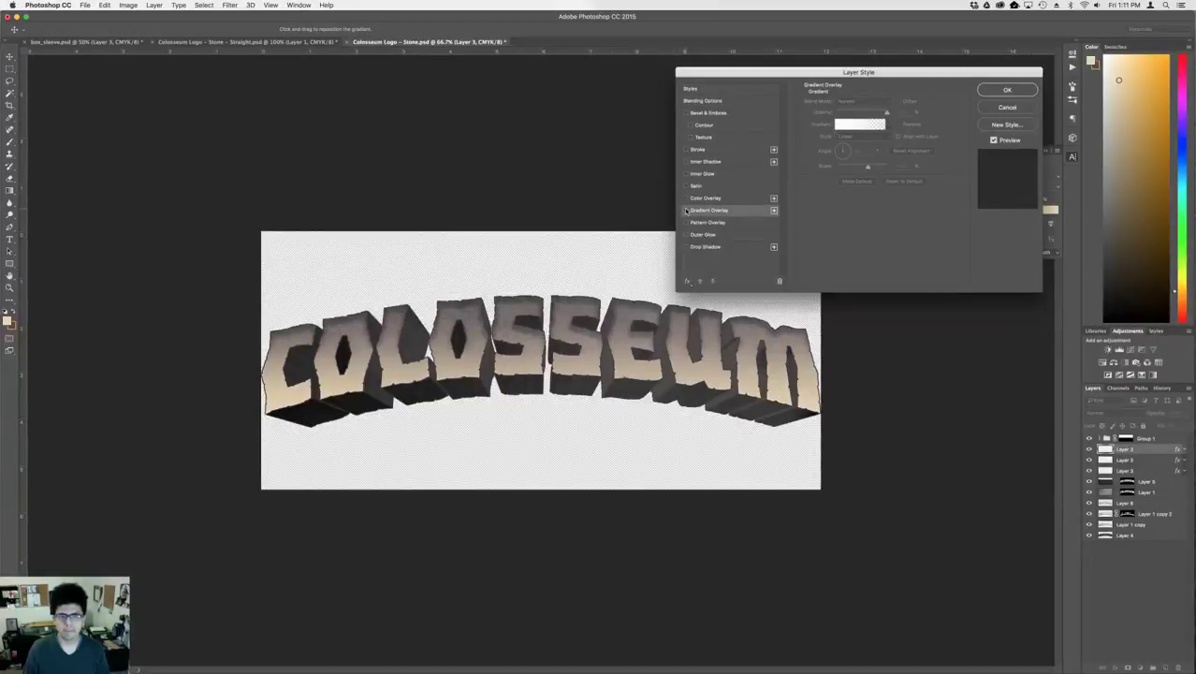
{"action": "left_click", "coordinate": [686, 210]}
{"action": "left_click", "coordinate": [852, 125]}
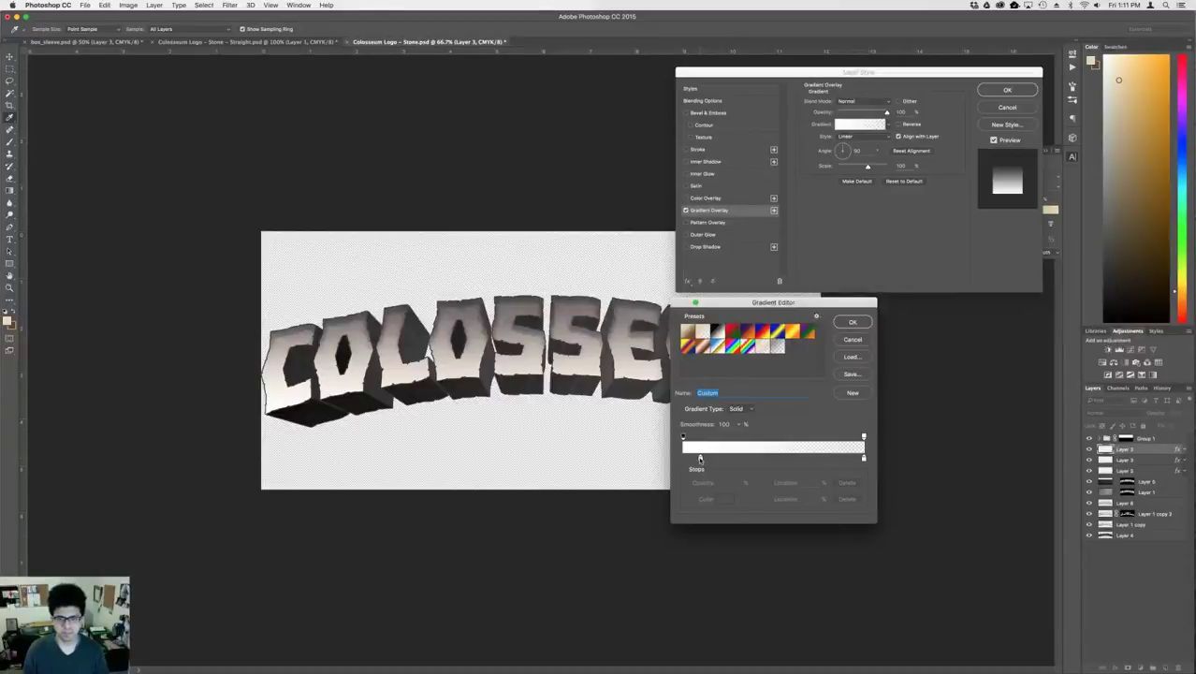
{"action": "left_click", "coordinate": [699, 459]}
{"action": "left_click", "coordinate": [7, 319]}
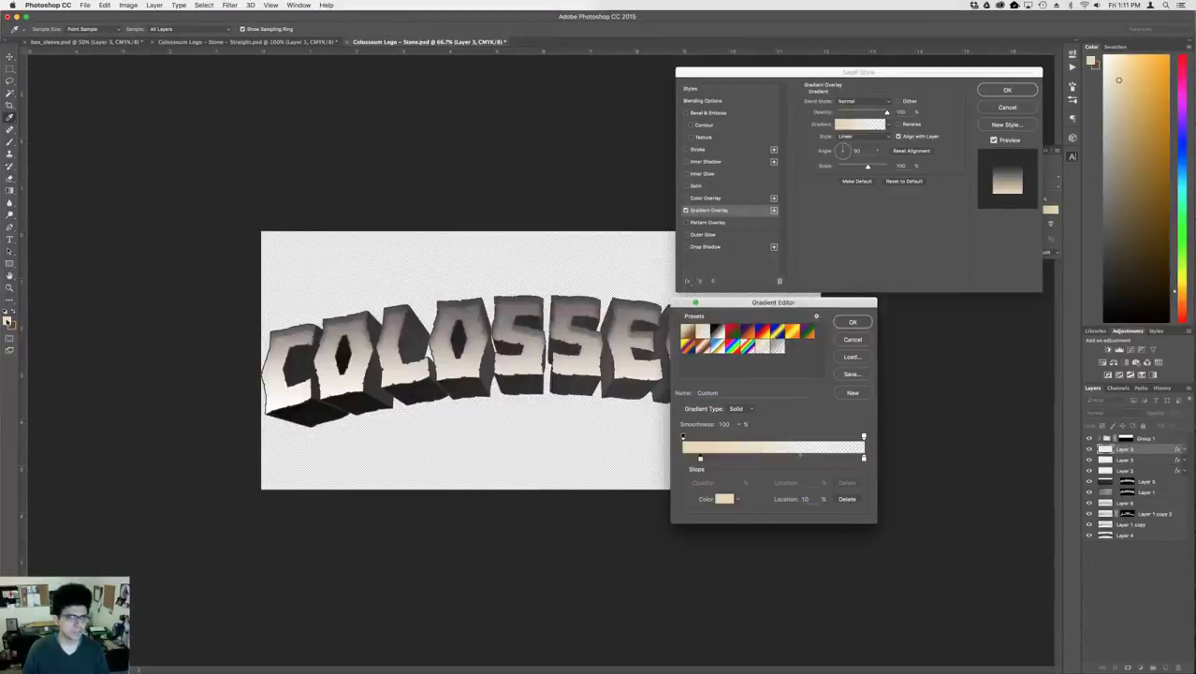
{"action": "key", "text": "Return"}
{"action": "key", "text": "Return"}
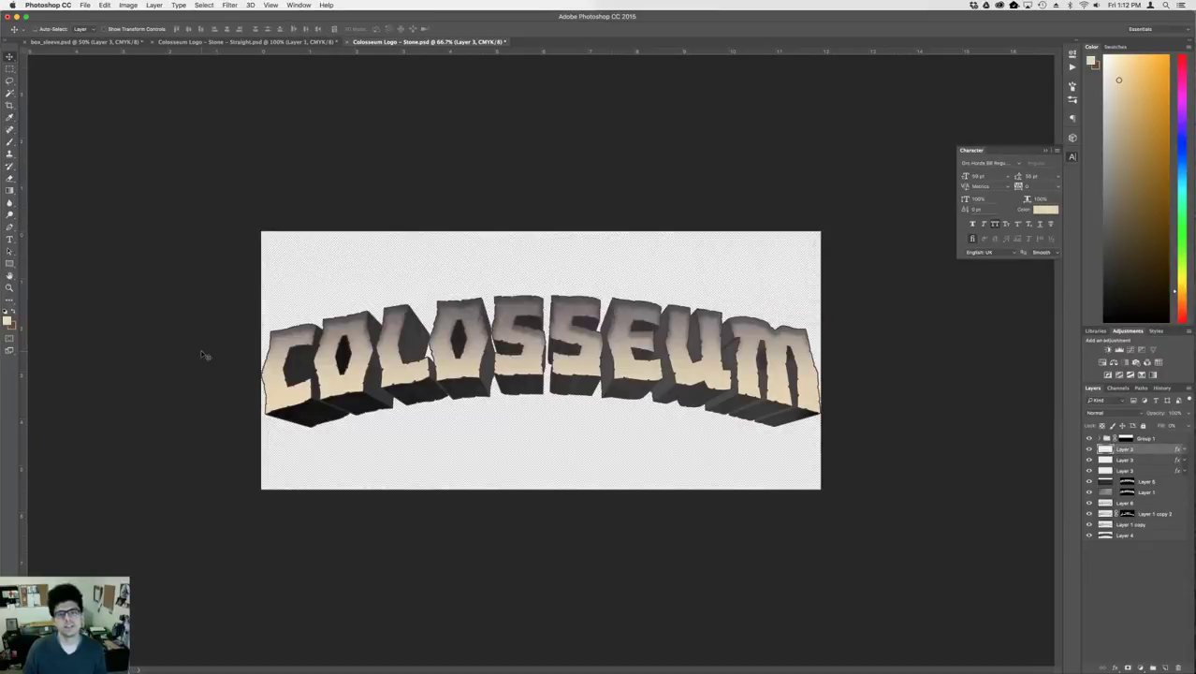
- Save a flattened TIFF copy with LZW compression over the existing Colosseum Logo - Stone.tif
{"action": "key", "text": "super+shift+s"}
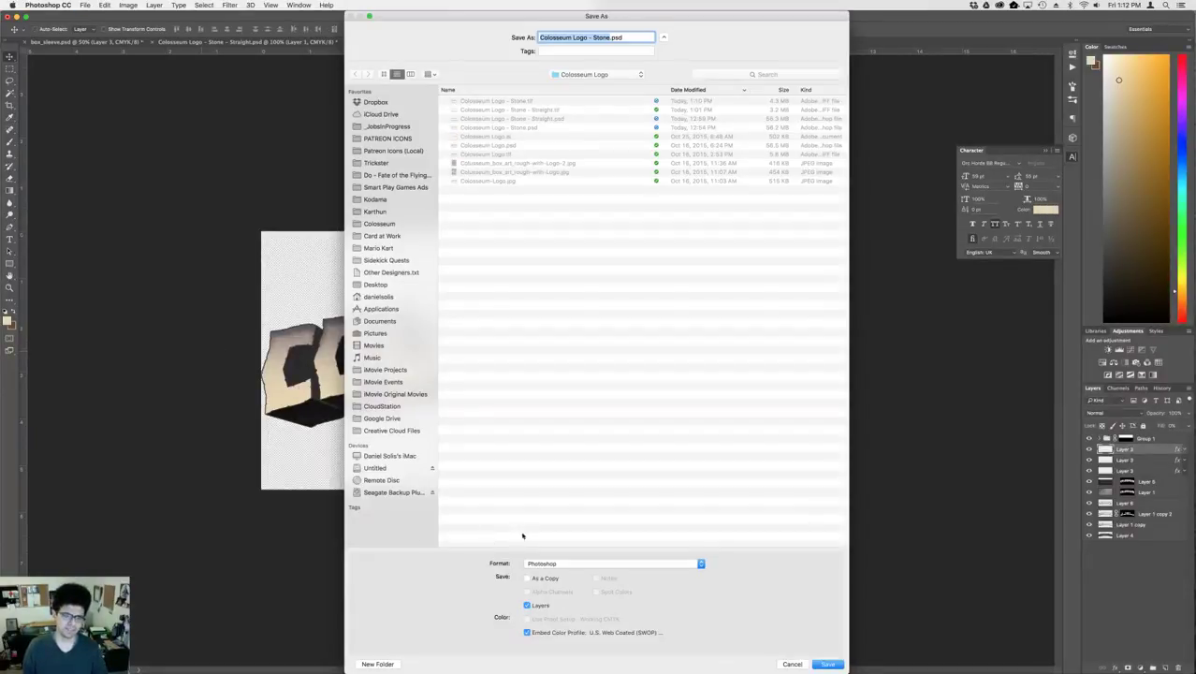
{"action": "left_click", "coordinate": [543, 563]}
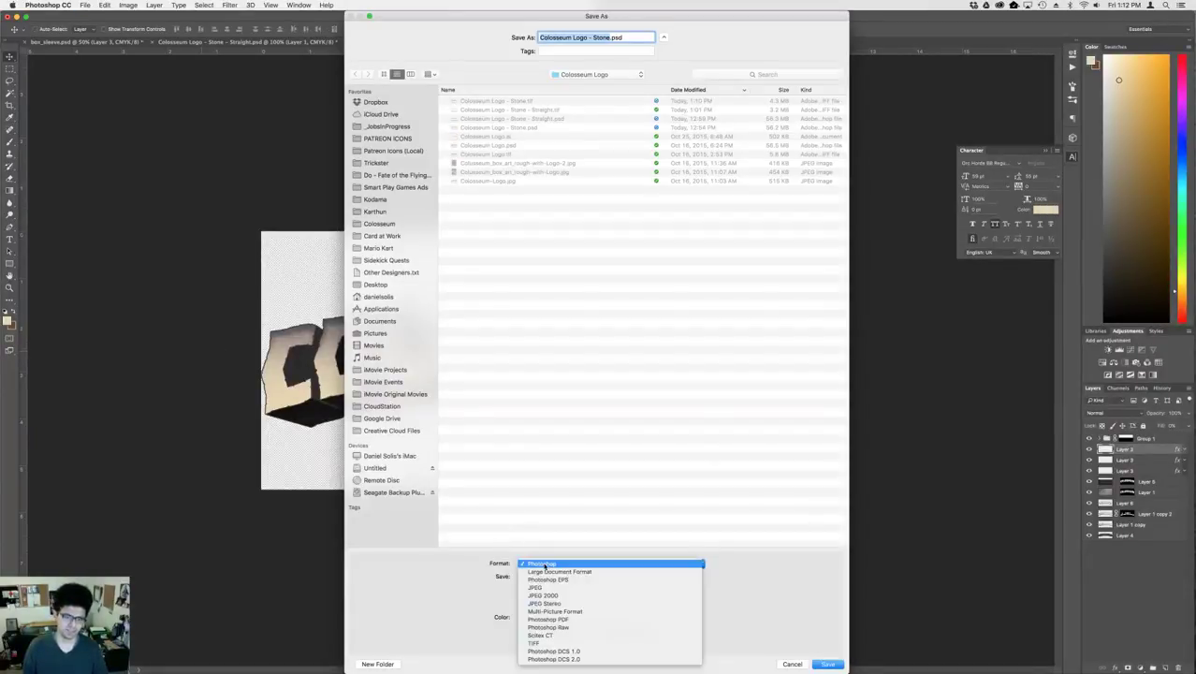
{"action": "left_click", "coordinate": [533, 643]}
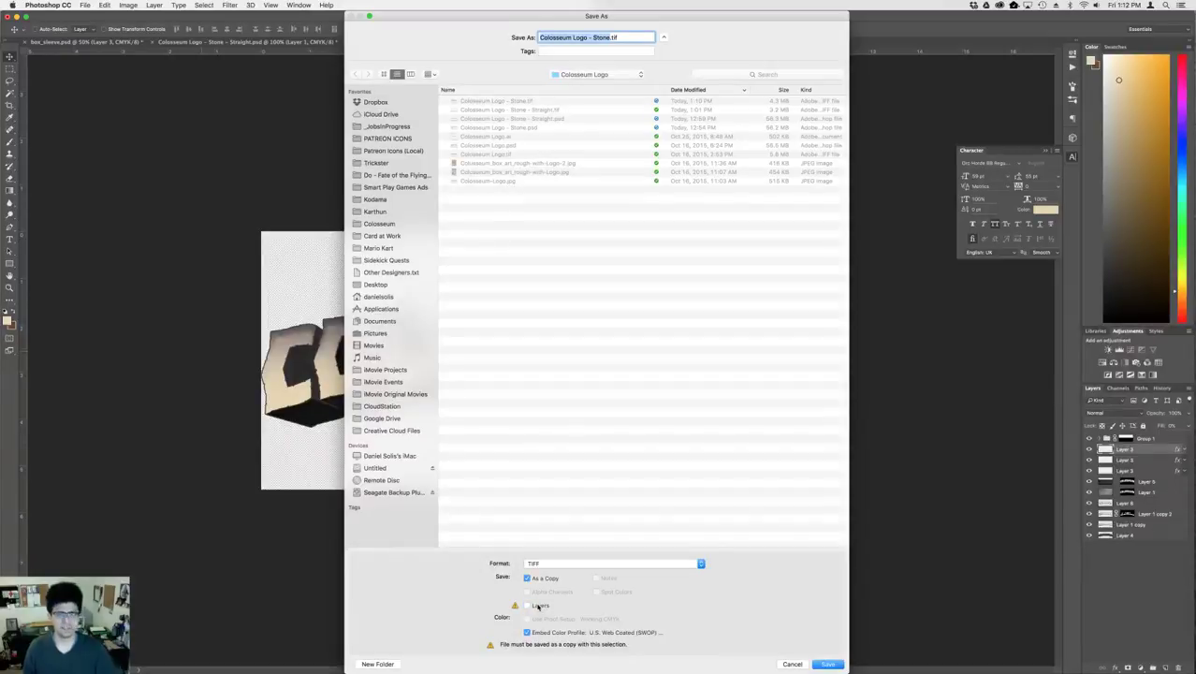
{"action": "key", "text": "Return"}
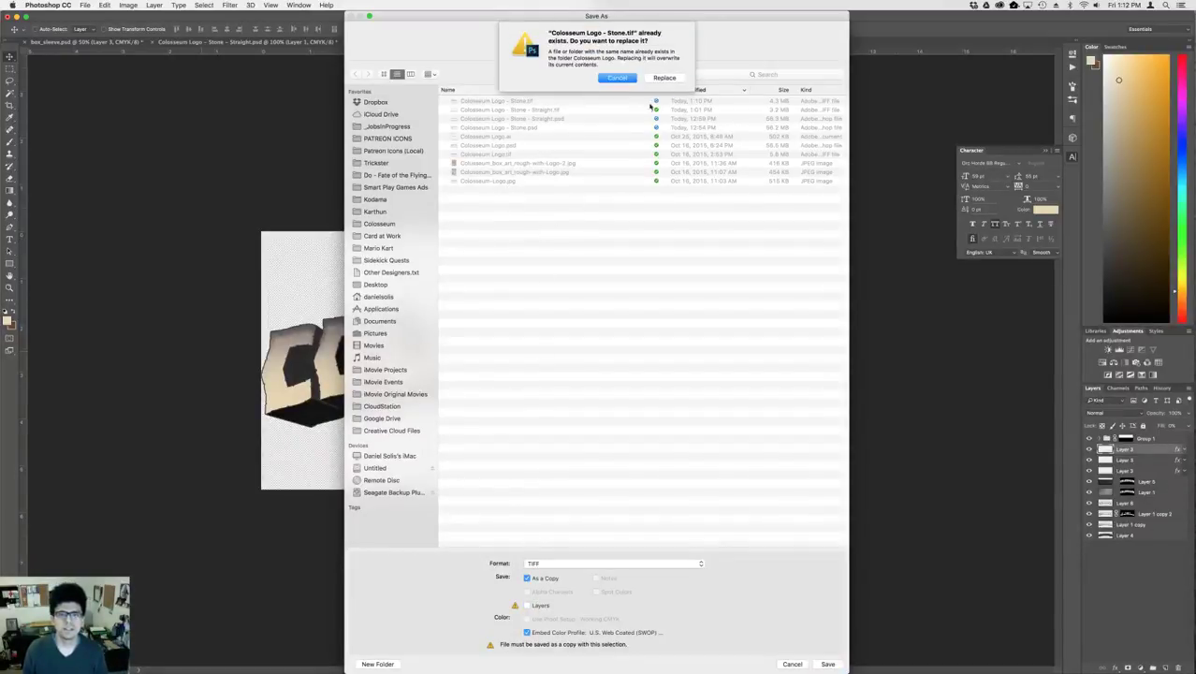
{"action": "left_click", "coordinate": [655, 80]}
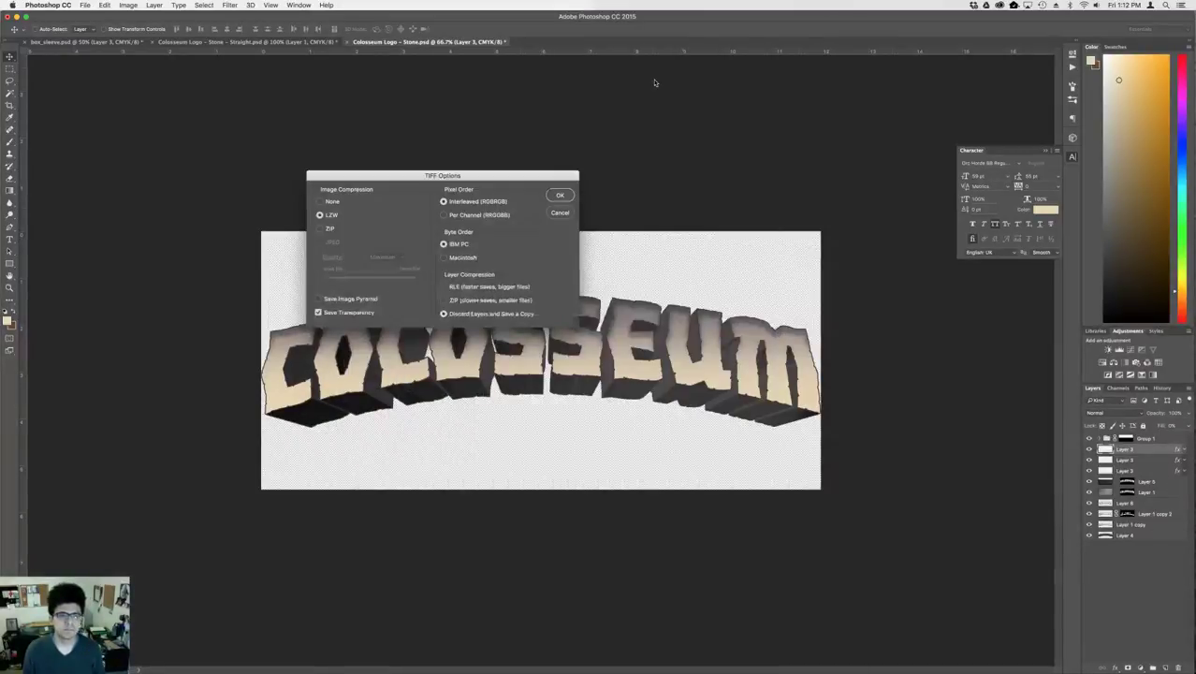
{"action": "key", "text": "Return"}
- Switch to InDesign and update all links in the box sleeve layout
{"action": "key", "text": "super+Tab"}
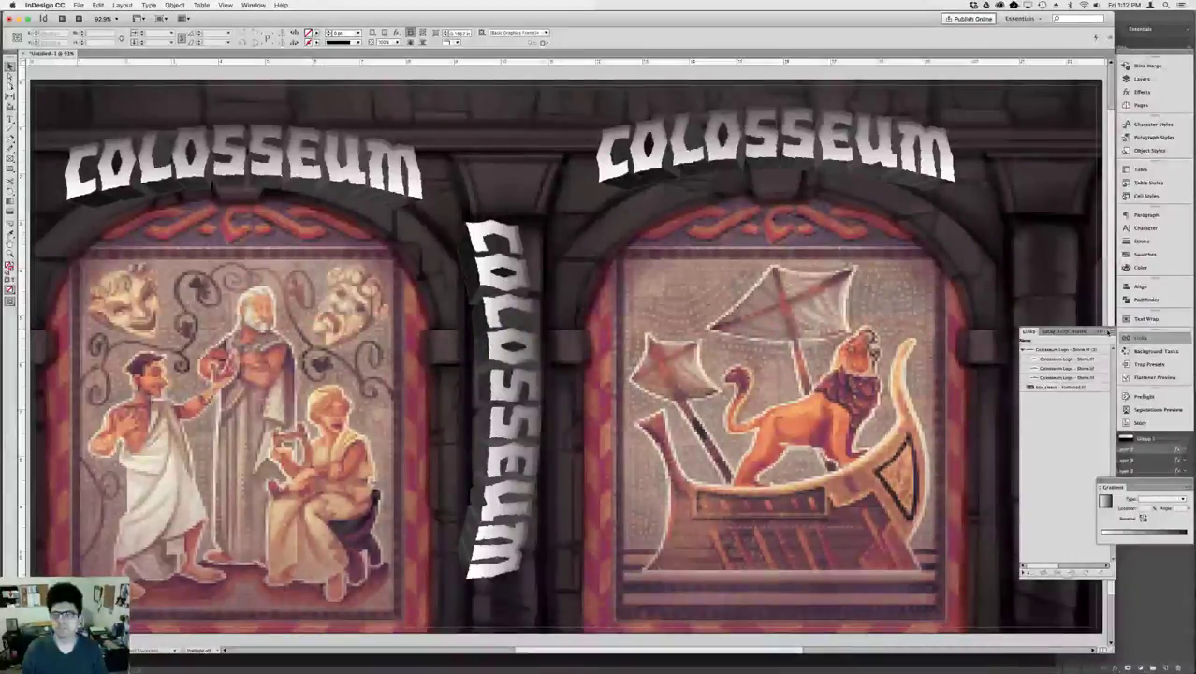
{"action": "left_click", "coordinate": [1106, 331]}
{"action": "left_click", "coordinate": [1078, 387]}
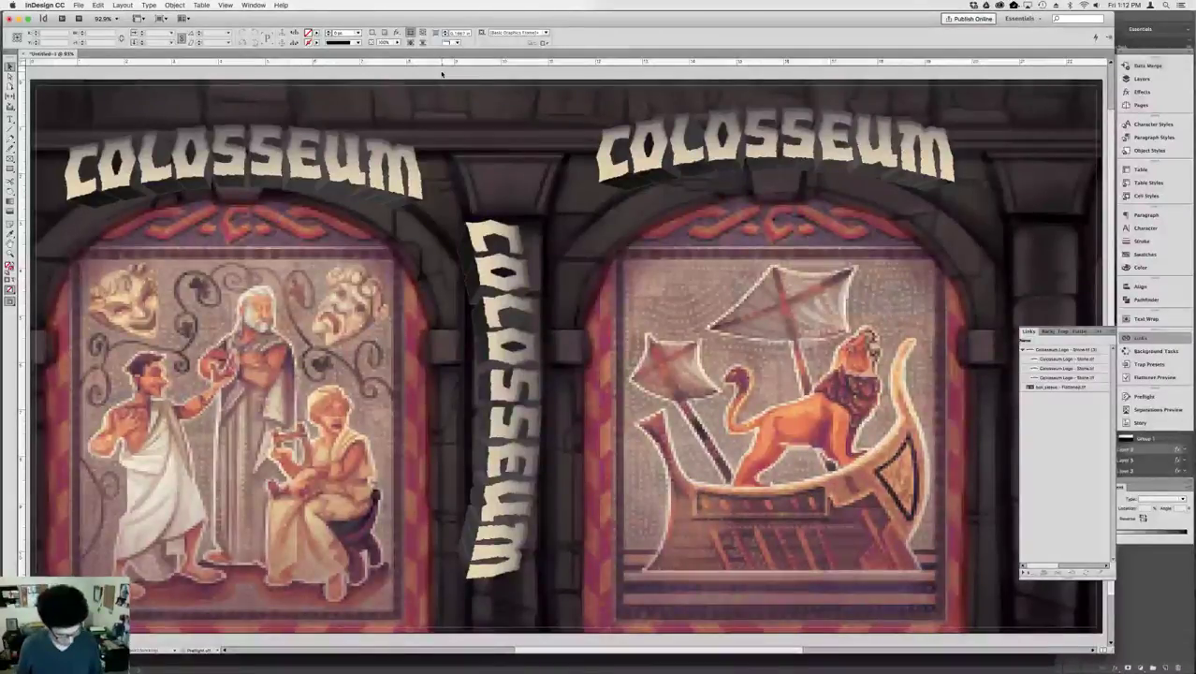
- Switch to Photoshop, undo the last gradient overlay recolour and inspect the stone lettering up close
{"action": "key", "text": "super+Tab"}
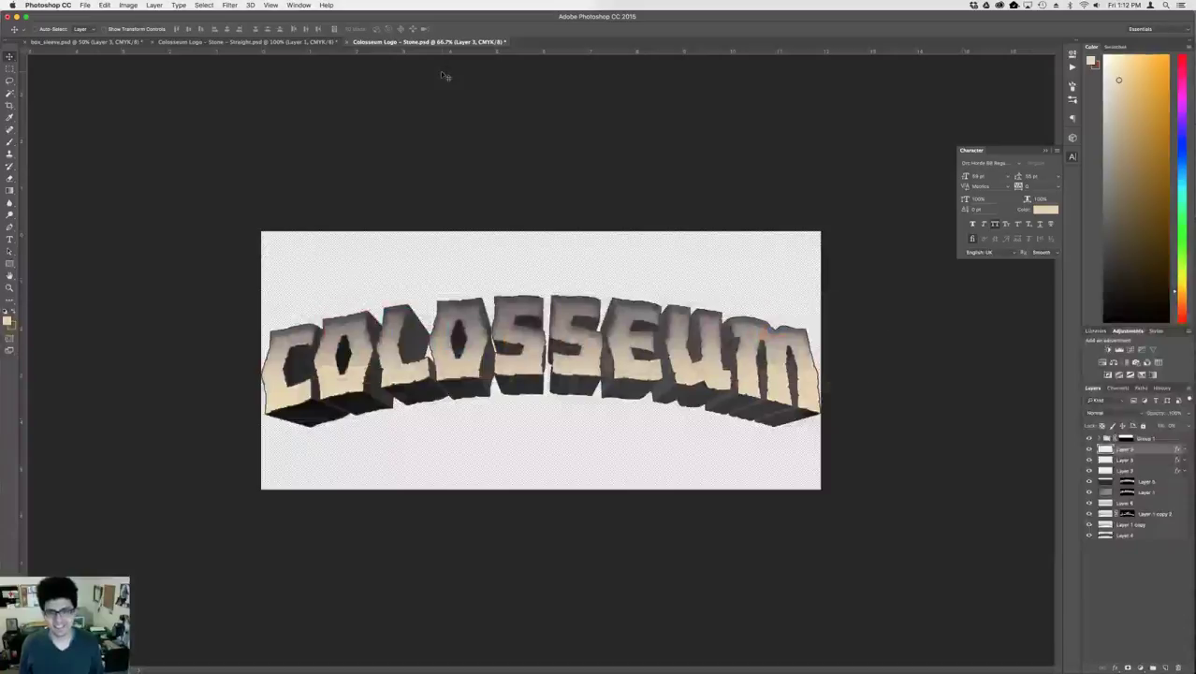
{"action": "key", "text": "super+z"}
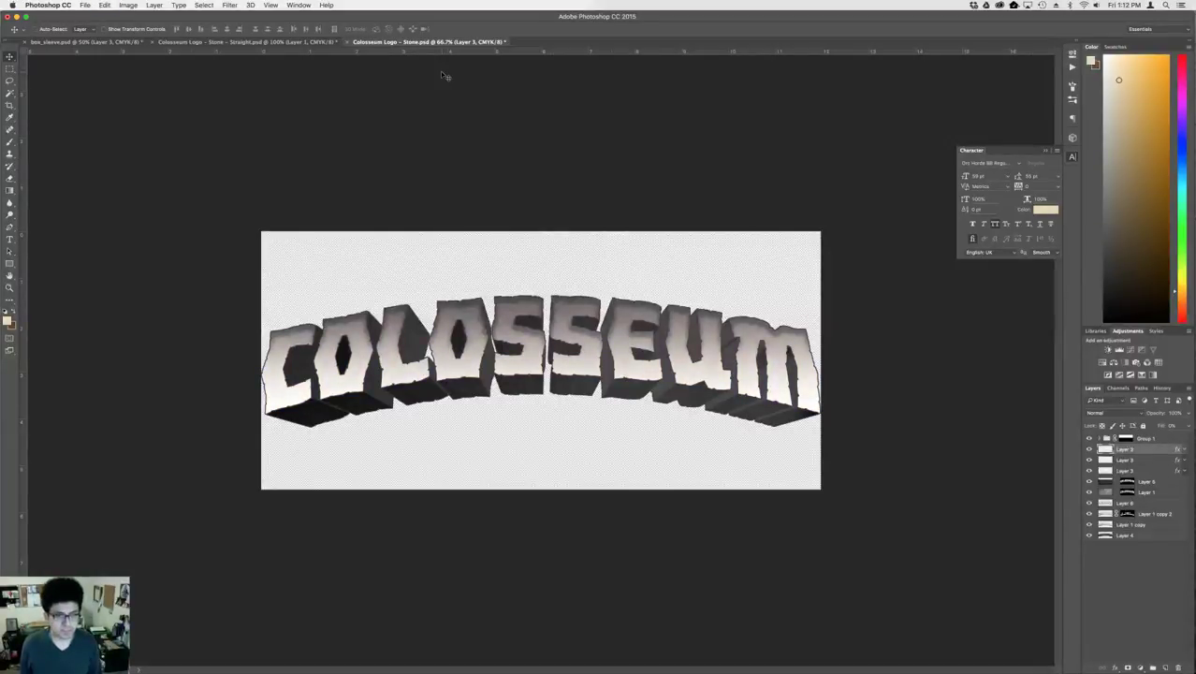
{"action": "key", "text": "super+equal"}
{"action": "key", "text": "super+equal"}
{"action": "key", "text": "super+equal"}
{"action": "key", "text": "super+equal"}
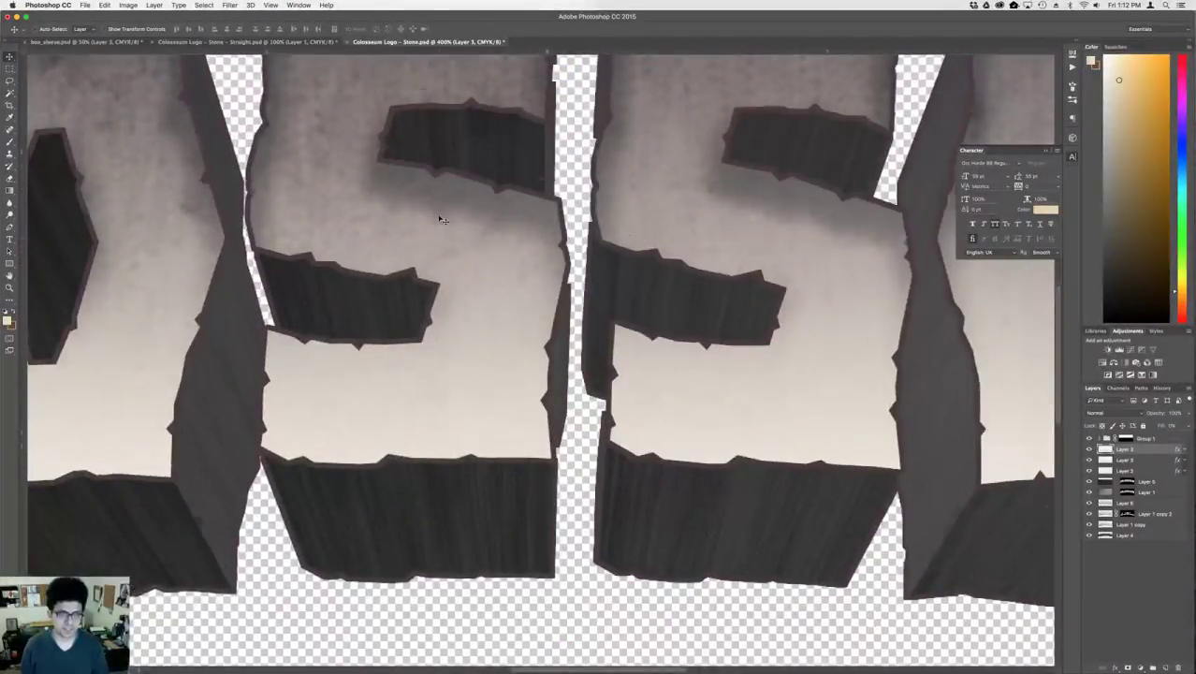
{"action": "scroll", "coordinate": [435, 213], "scroll_direction": "up", "scroll_amount": 3}
{"action": "scroll", "coordinate": [425, 131], "scroll_direction": "down", "scroll_amount": 3}
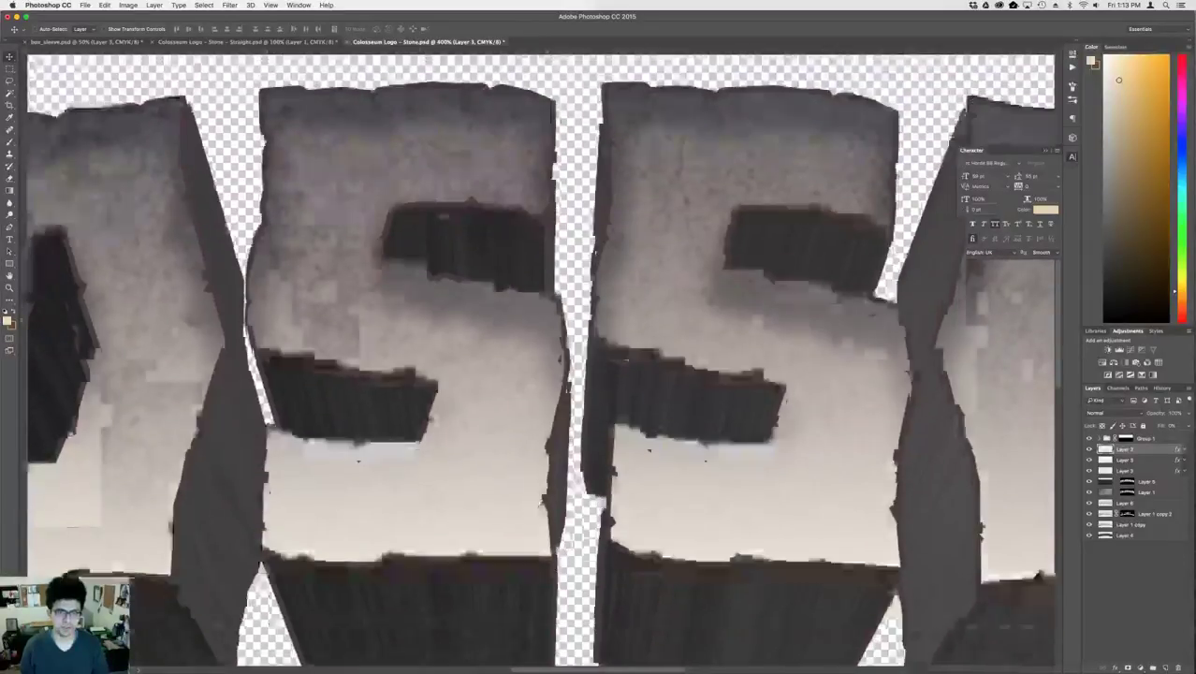
- Save a flattened LZW TIFF copy in the Colosseum Logo folder, replacing Colosseum Logo - Stone.tif
{"action": "key", "text": "super+shift+s"}
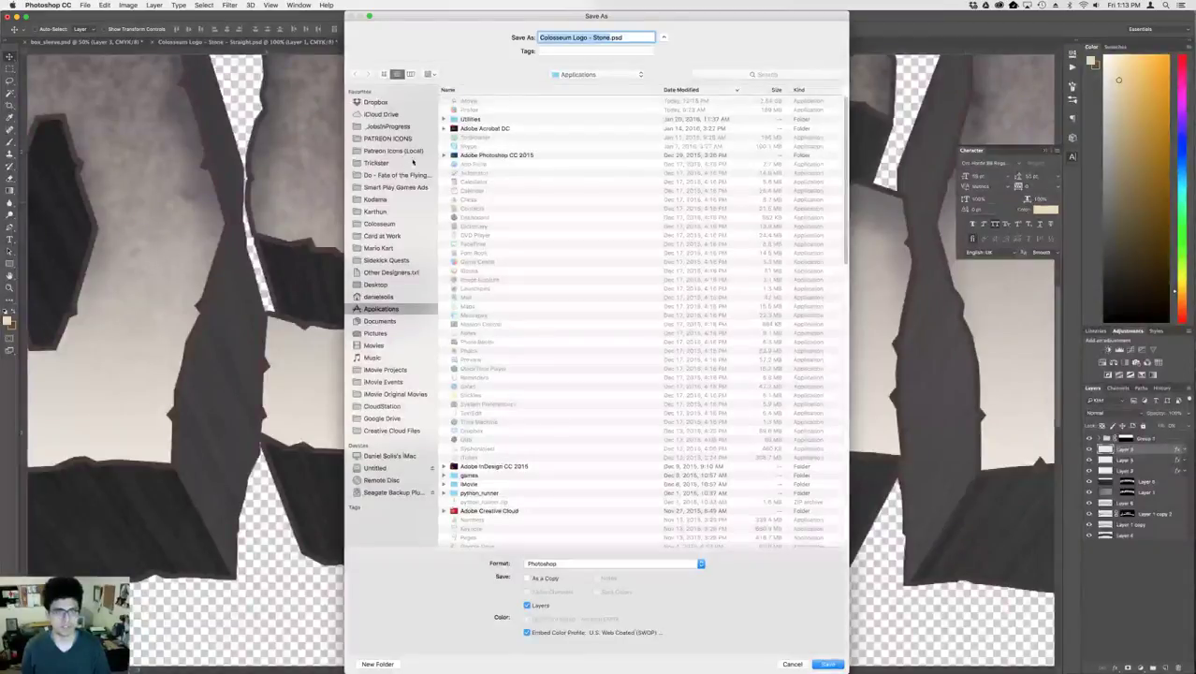
{"action": "left_click", "coordinate": [573, 73]}
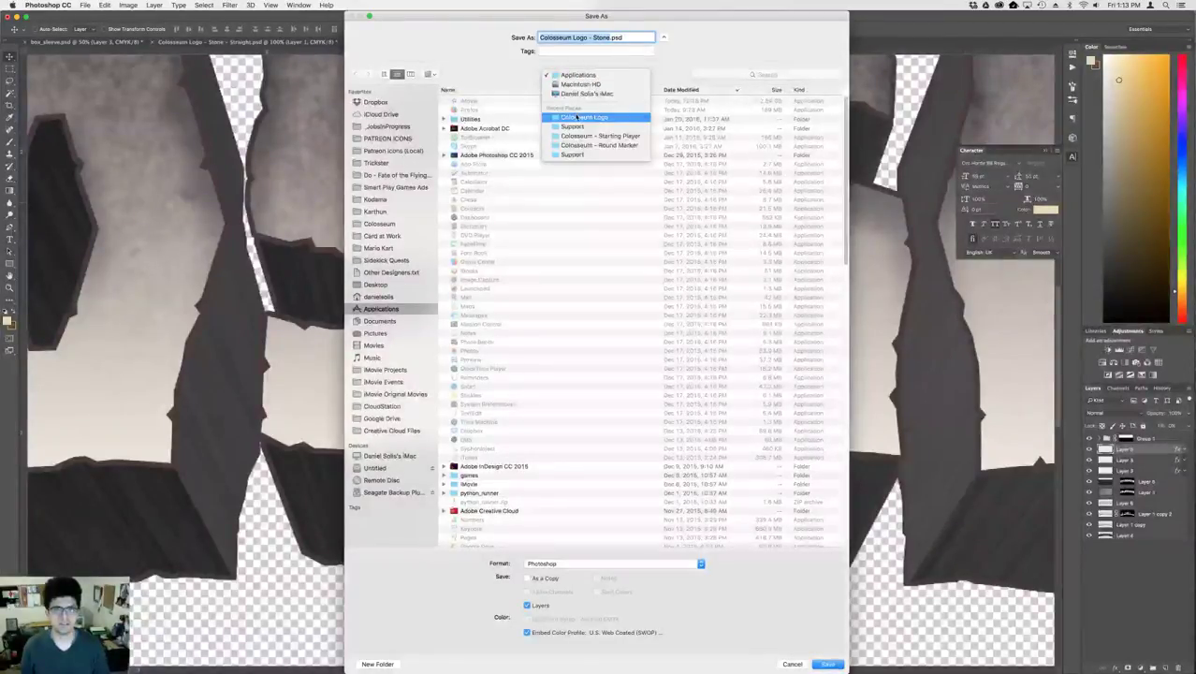
{"action": "left_click", "coordinate": [576, 114]}
{"action": "left_click", "coordinate": [559, 564]}
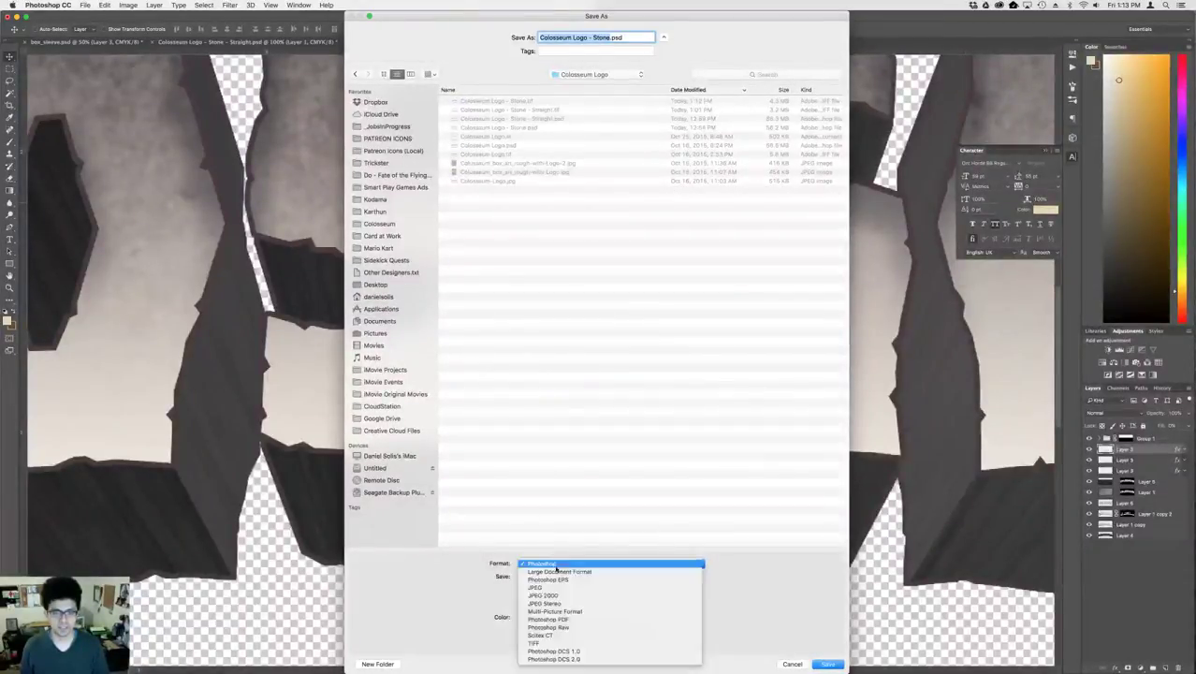
{"action": "left_click", "coordinate": [550, 644]}
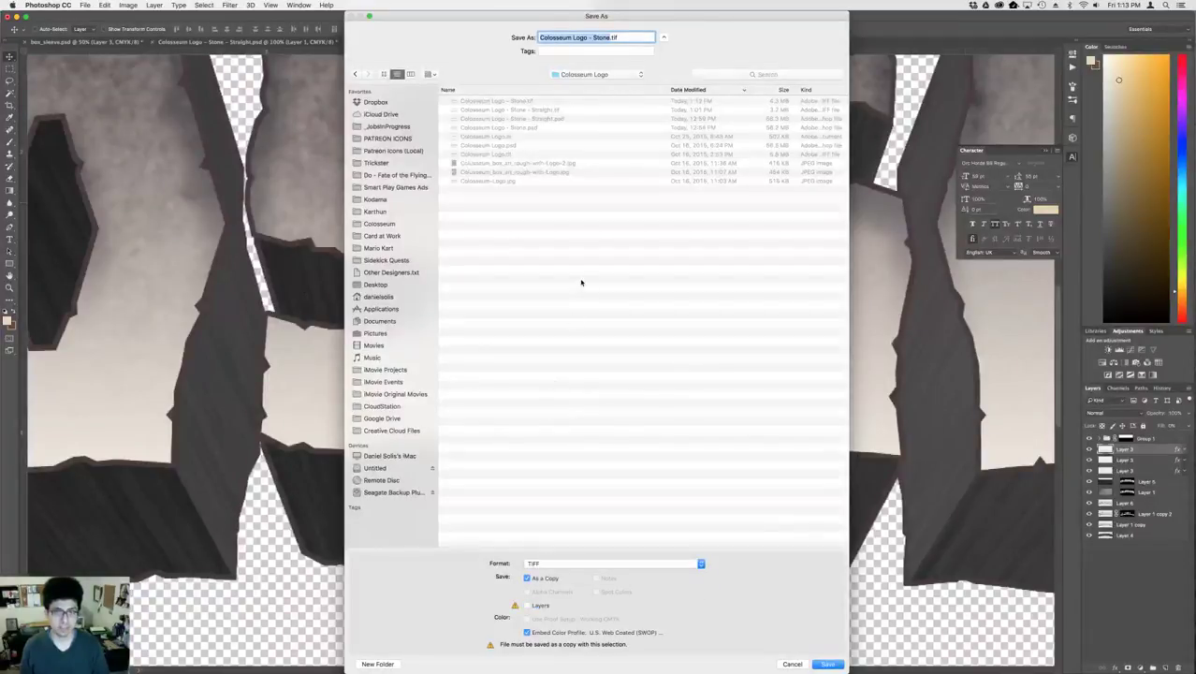
{"action": "key", "text": "Return"}
{"action": "left_click", "coordinate": [664, 78]}
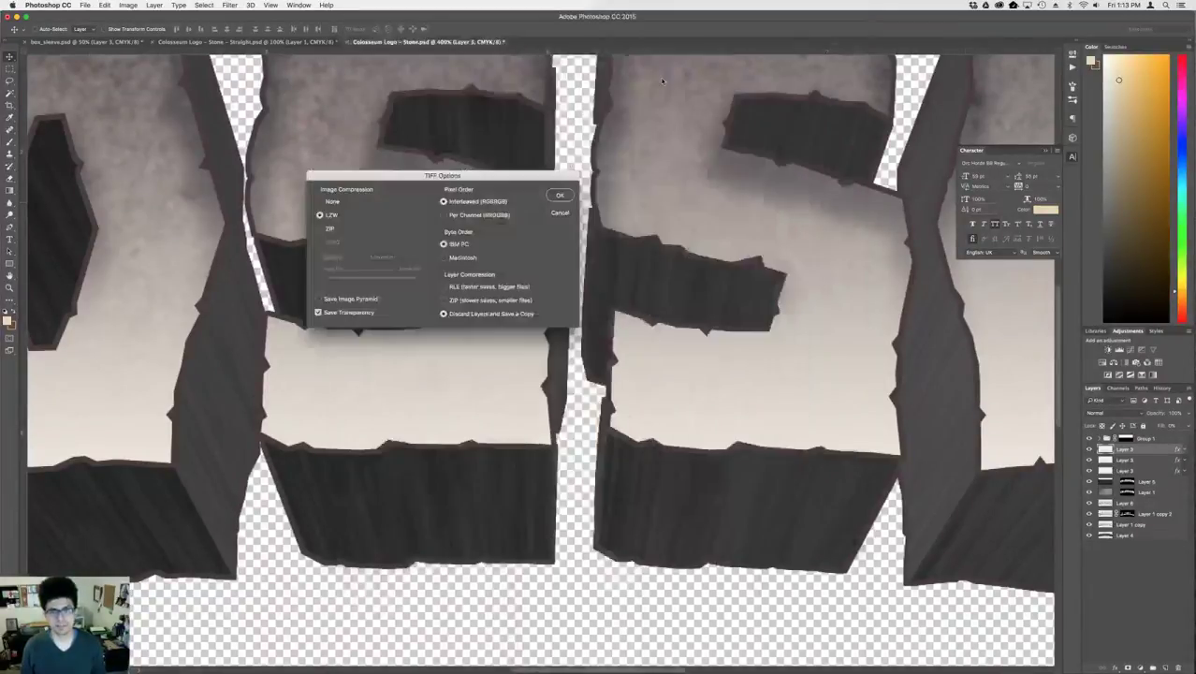
{"action": "key", "text": "Return"}
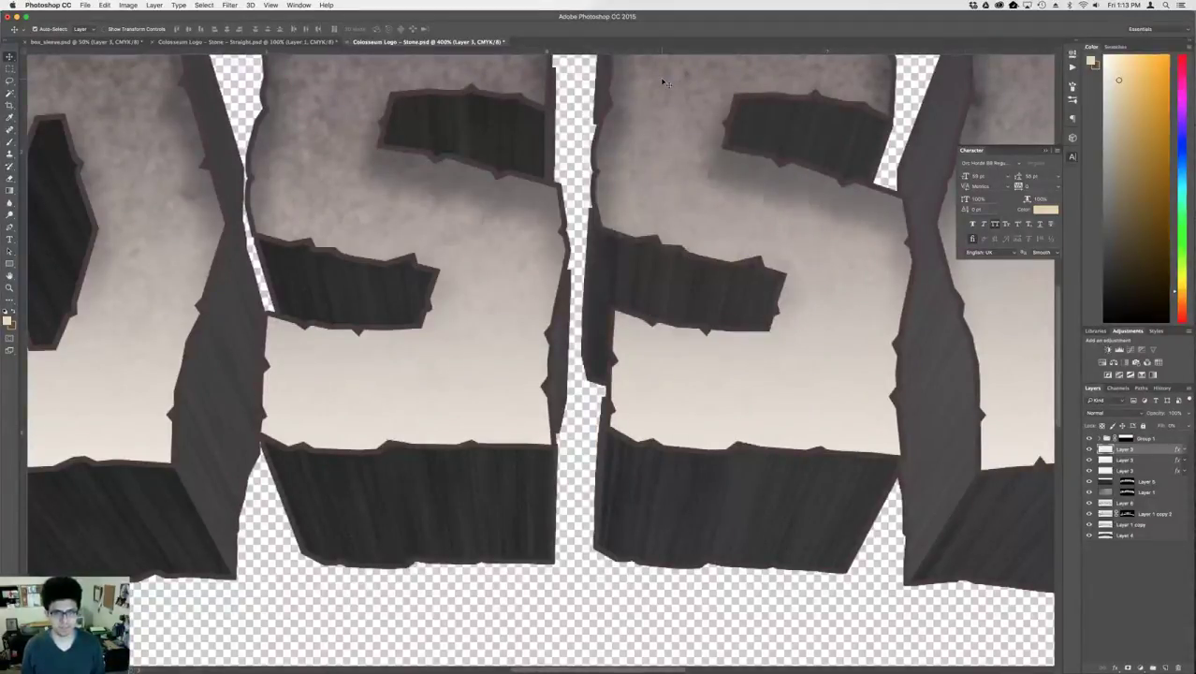
- Switch to InDesign and update all links so the sleeve logos use the newly saved TIFF
{"action": "key", "text": "super+Tab"}
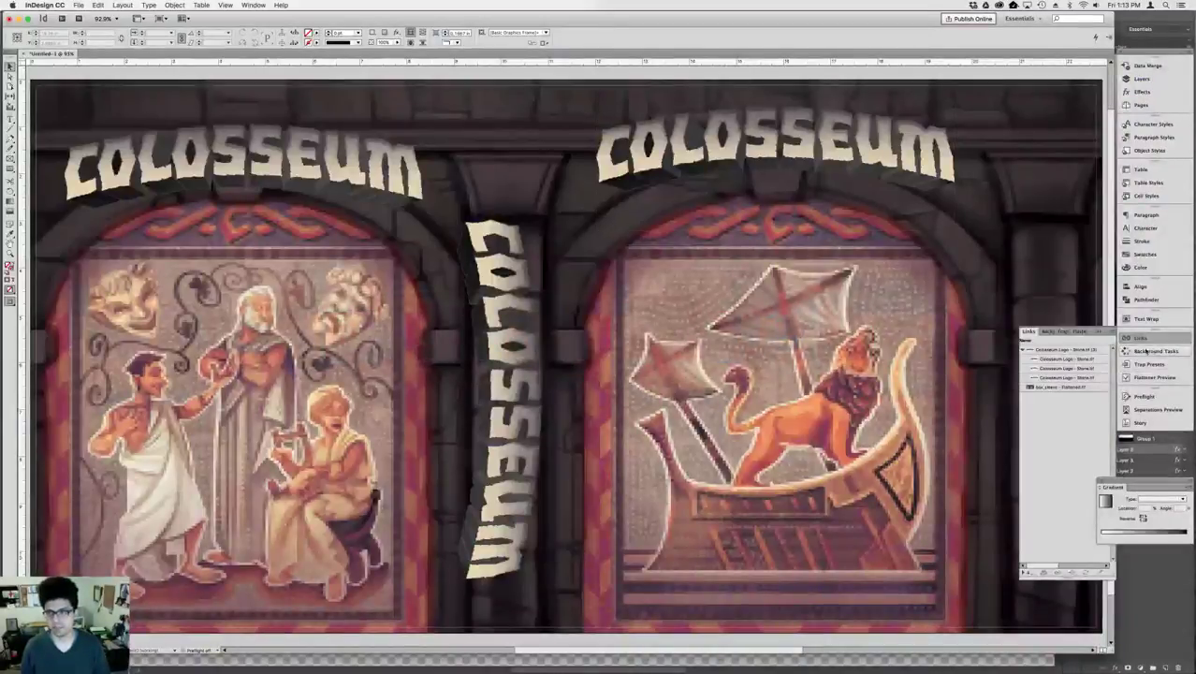
{"action": "left_click", "coordinate": [1109, 332]}
{"action": "left_click", "coordinate": [1087, 386]}
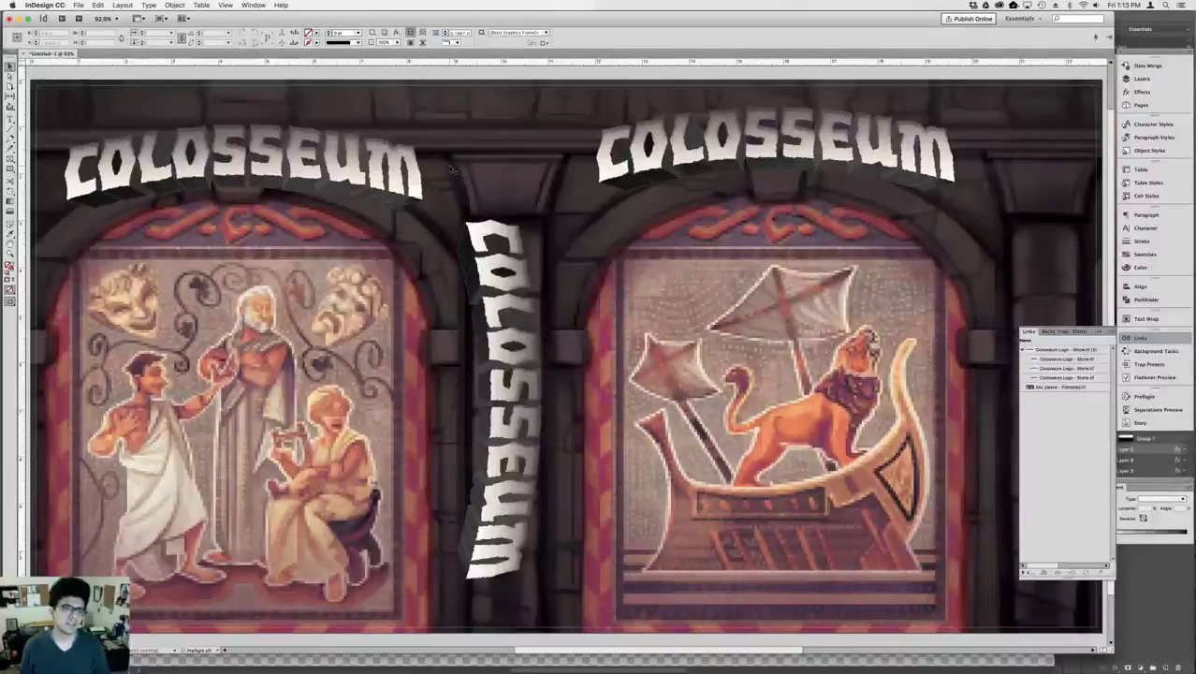
{"action": "left_click", "coordinate": [486, 160]}
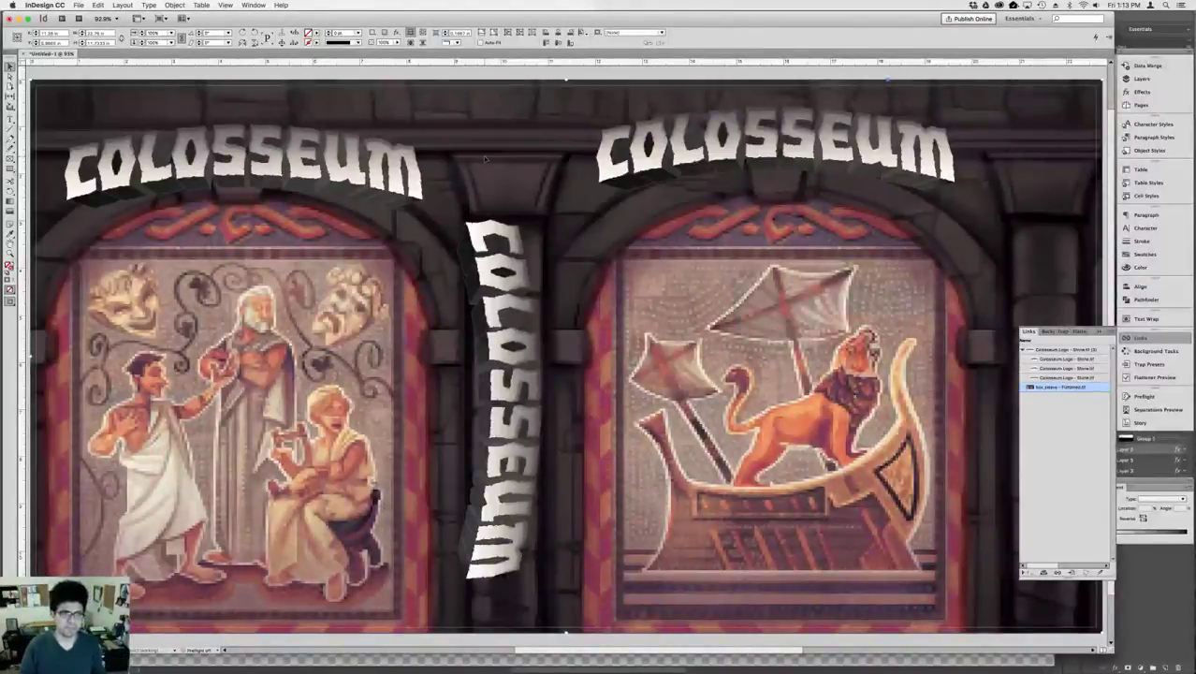
- Switch to Photoshop's Colosseum Logo - Stone - Straight.psd, hide Group 1 through Layer 1 and show only the straight Colosseum layer
{"action": "key", "text": "super+Tab"}
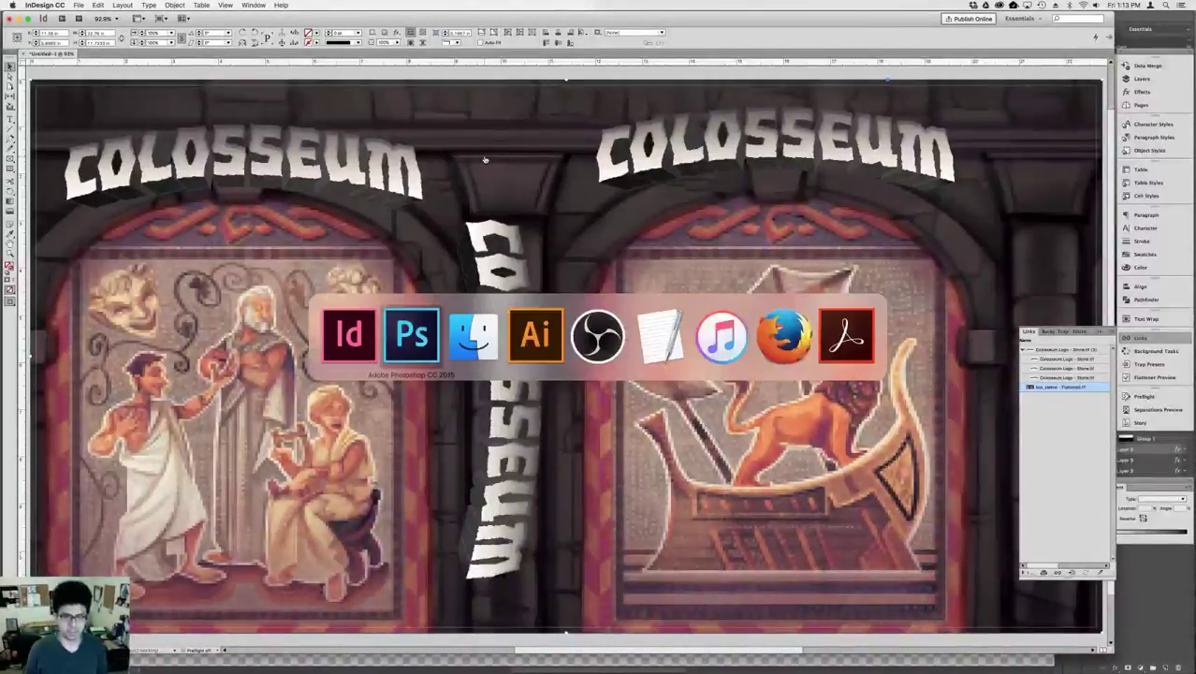
{"action": "key", "text": "super+1"}
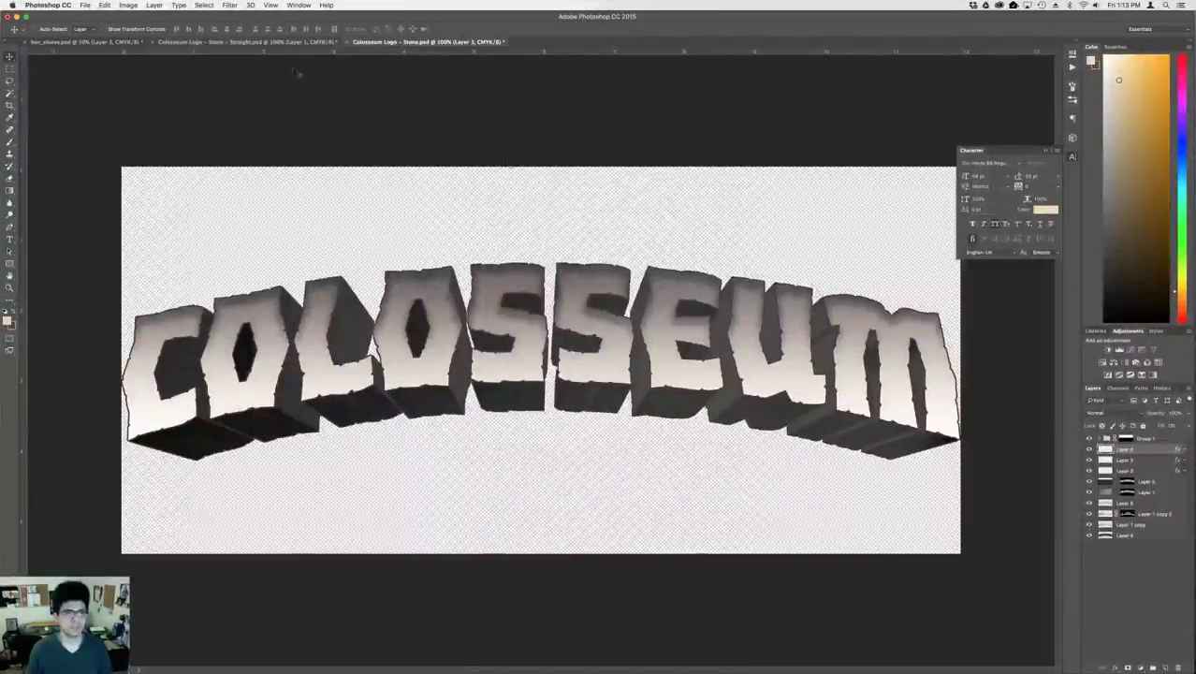
{"action": "left_click", "coordinate": [239, 42]}
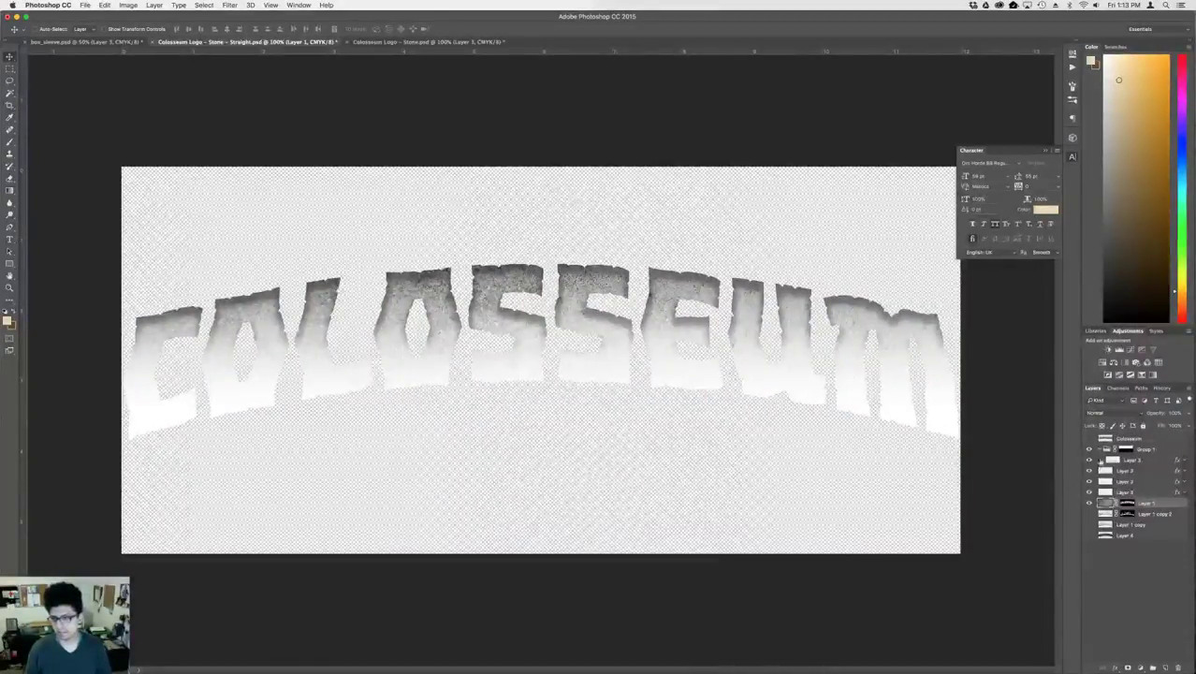
{"action": "left_click_drag", "start_coordinate": [1089, 449], "coordinate": [1089, 502]}
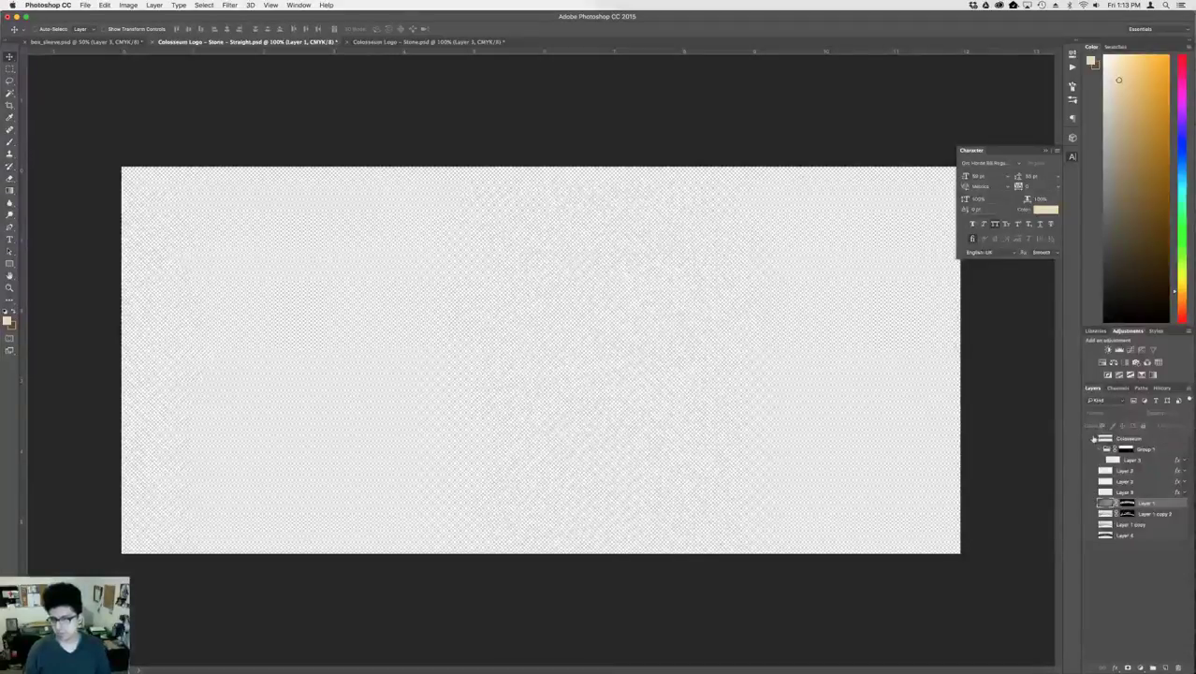
{"action": "left_click", "coordinate": [1088, 437]}
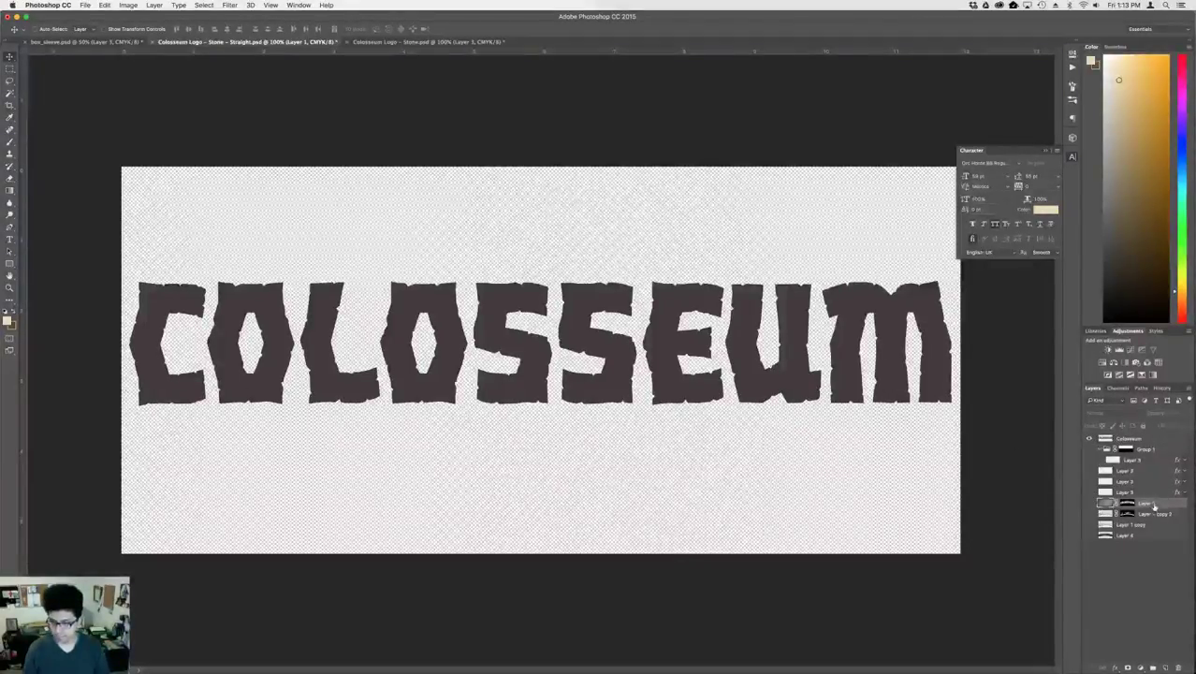
- Move the Layer 1 stone texture above the Colosseum layer and make it visible
{"action": "left_click_drag", "start_coordinate": [1157, 506], "coordinate": [1137, 449]}
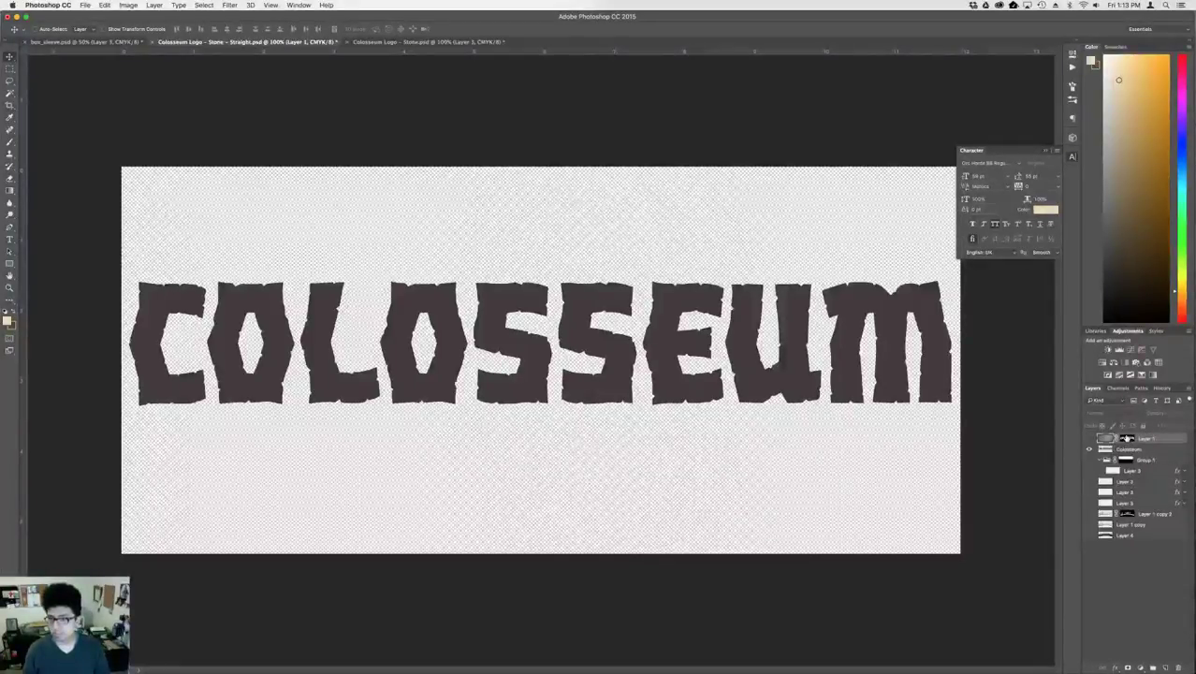
{"action": "left_click", "coordinate": [1106, 451]}
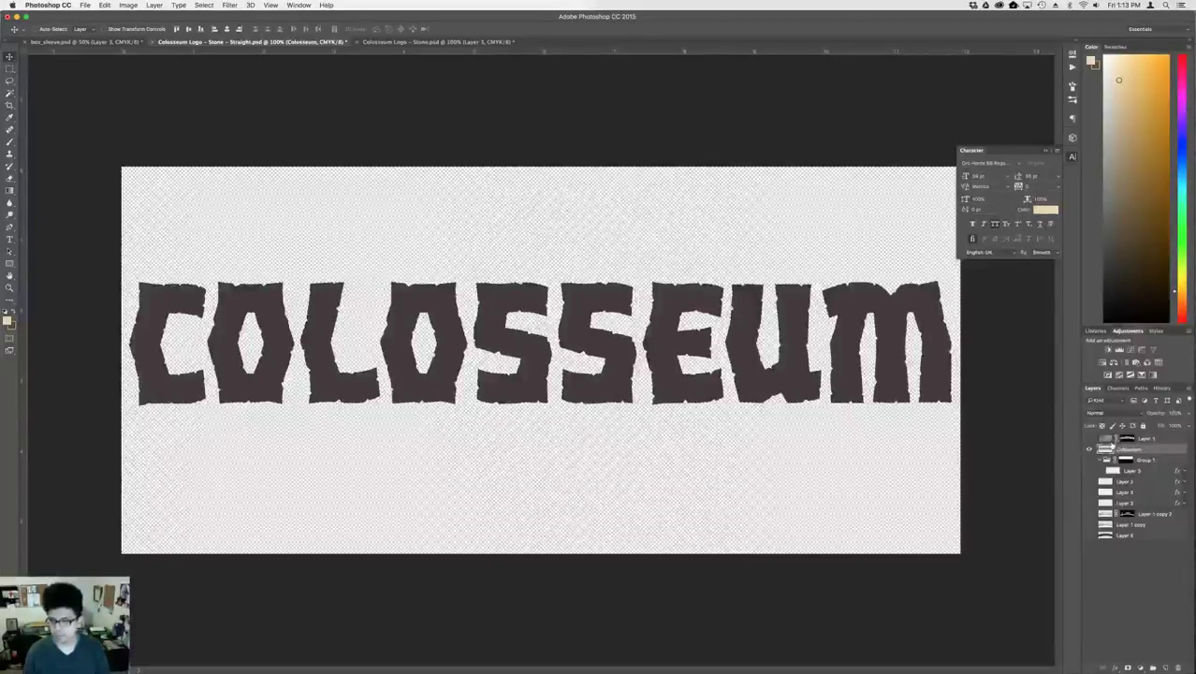
{"action": "left_click", "coordinate": [1088, 439]}
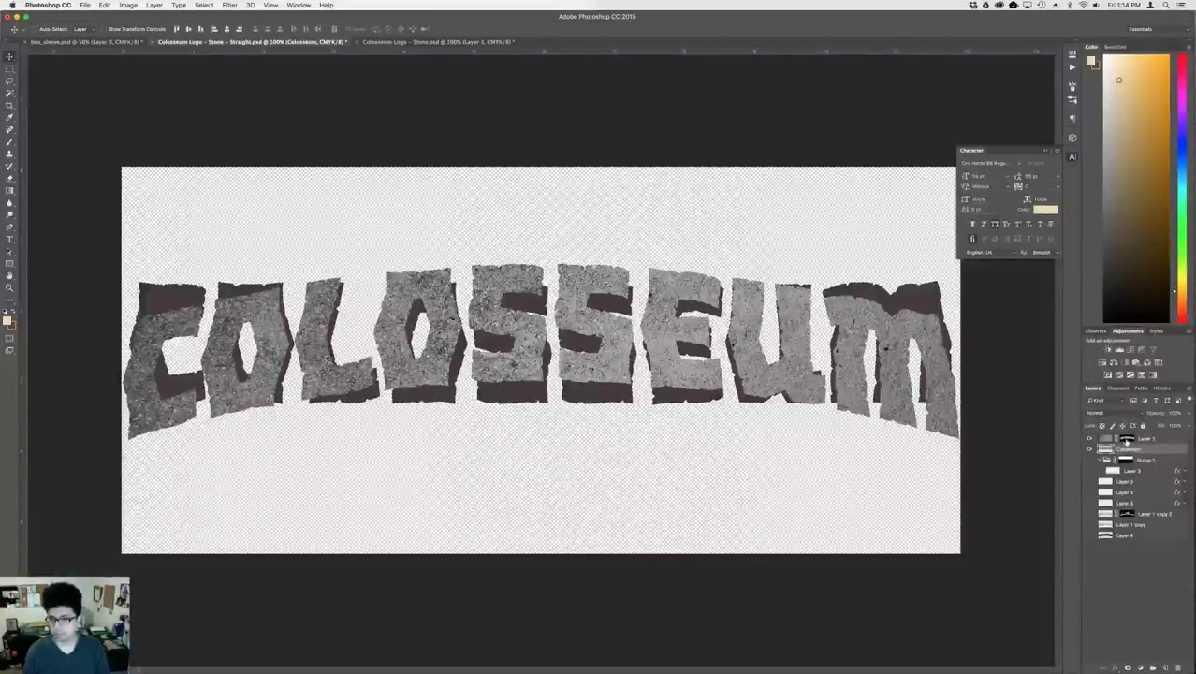
- Replace Layer 1's arched layer mask with a new mask in the shape of the straight Colosseum lettering
{"action": "left_click", "coordinate": [1126, 437]}
{"action": "right_click", "coordinate": [1122, 440]}
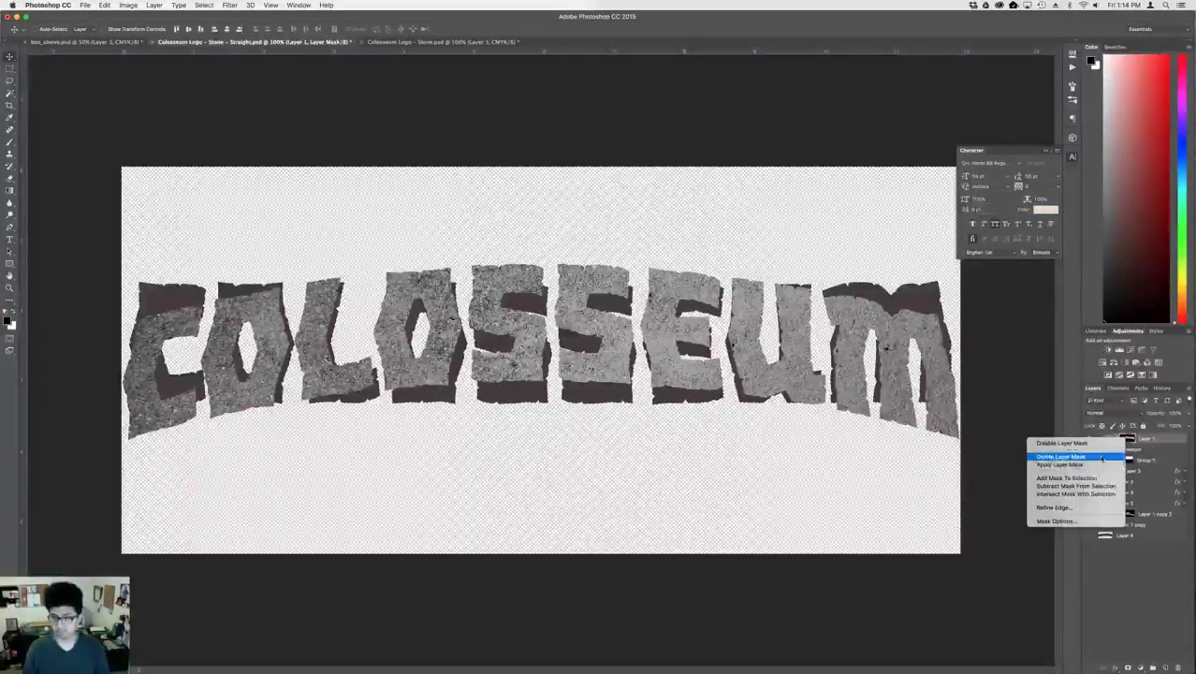
{"action": "left_click", "coordinate": [1059, 455]}
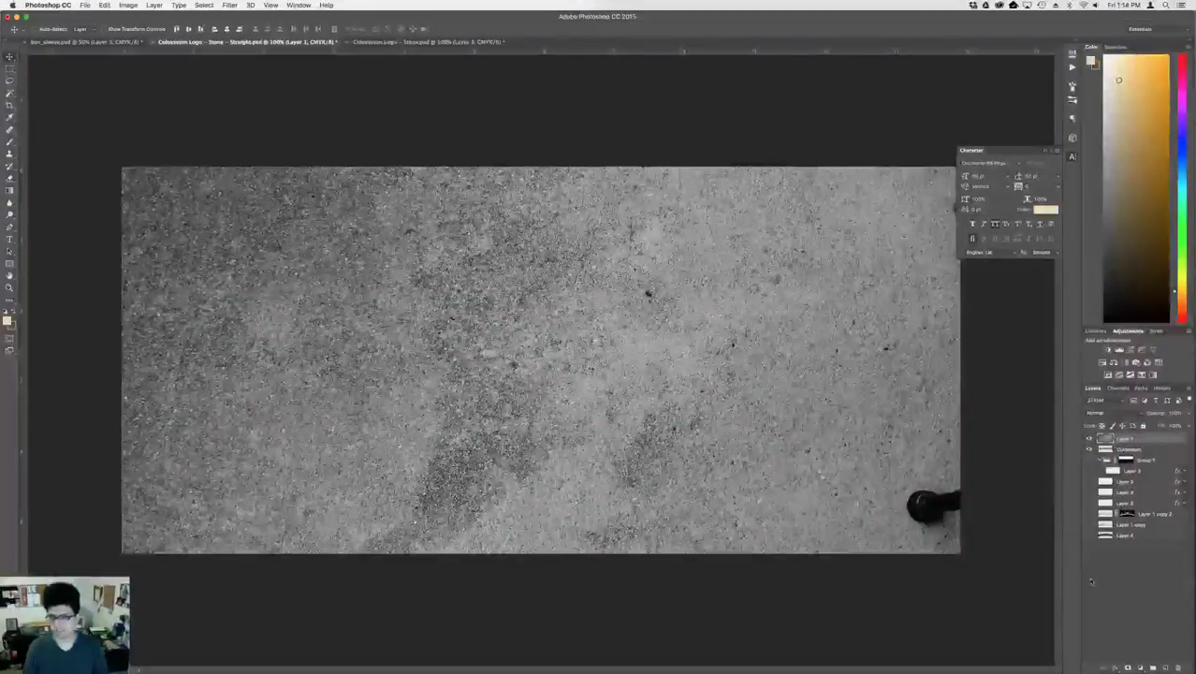
{"action": "left_click", "coordinate": [1127, 667]}
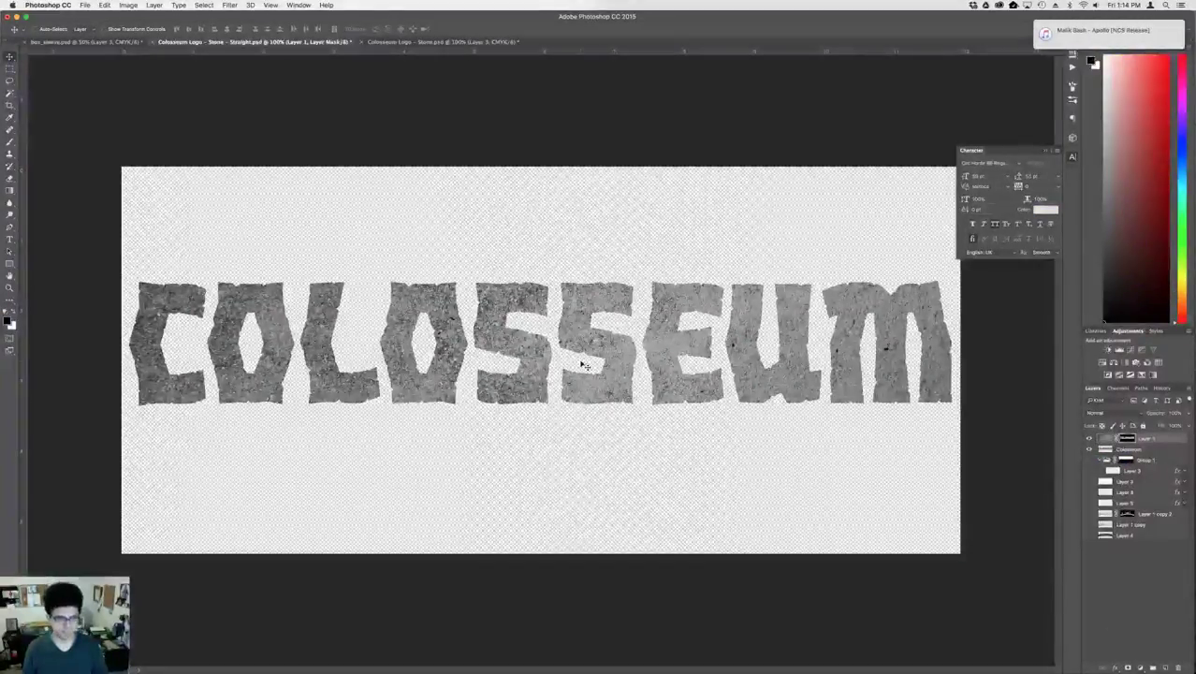
- Move the straight Colosseum layer above the Layer 1 stone texture
{"action": "key", "text": "super+plus"}
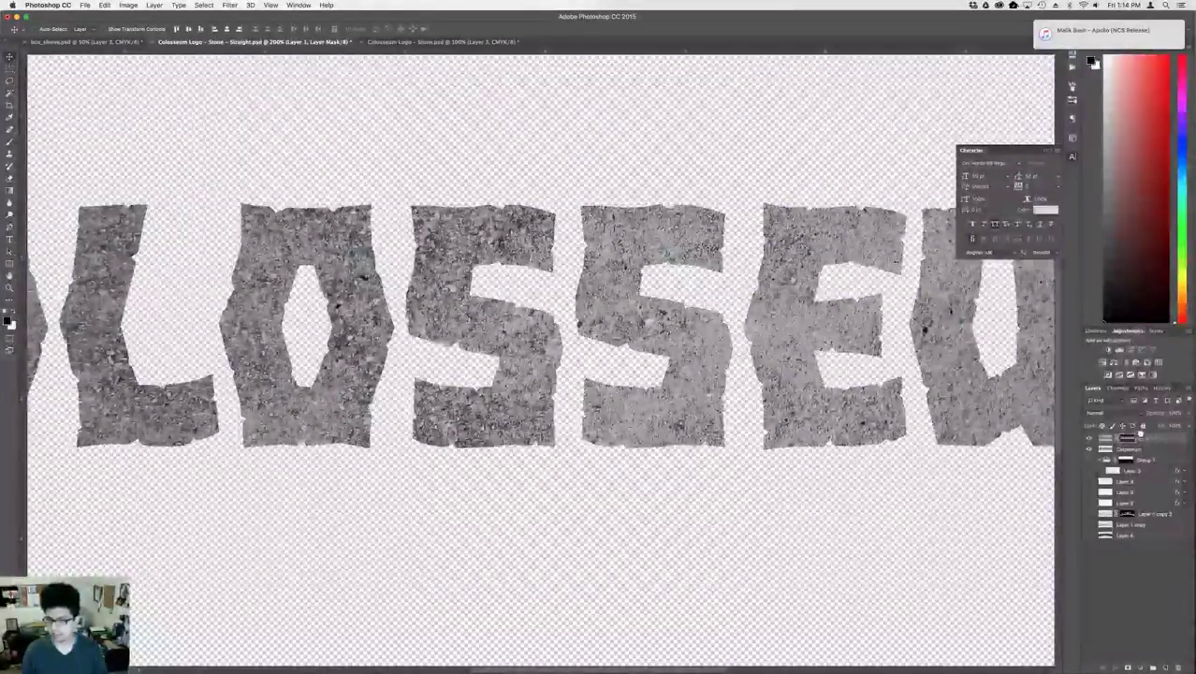
{"action": "left_click_drag", "start_coordinate": [1140, 432], "coordinate": [1141, 437]}
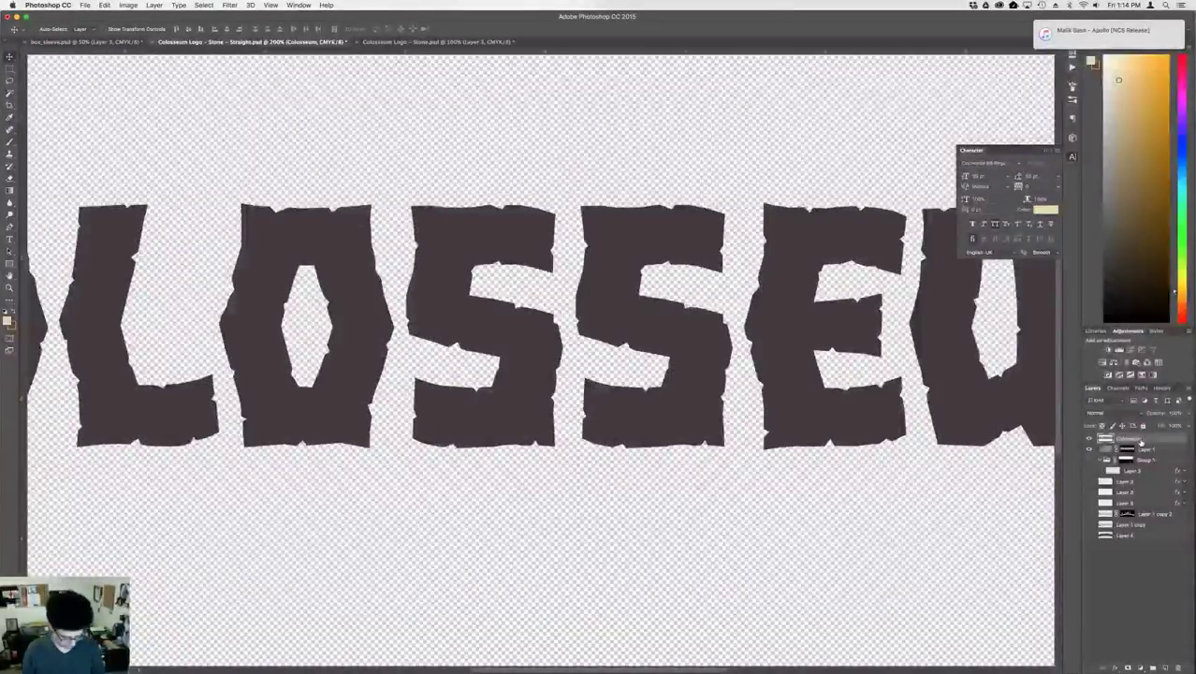
{"action": "left_click", "coordinate": [1163, 426]}
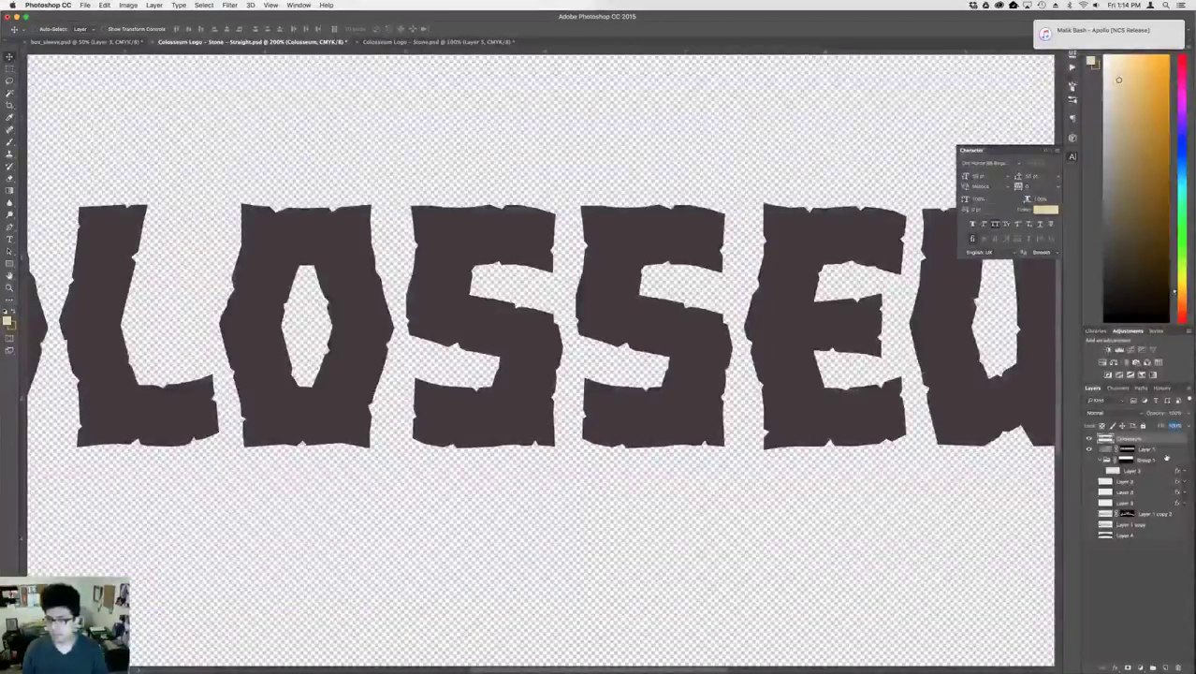
- Switch to Colosseum Logo - Stone.psd and select the lowest Layer 3 as the source of the lettering's layer style
{"action": "left_click", "coordinate": [1129, 506]}
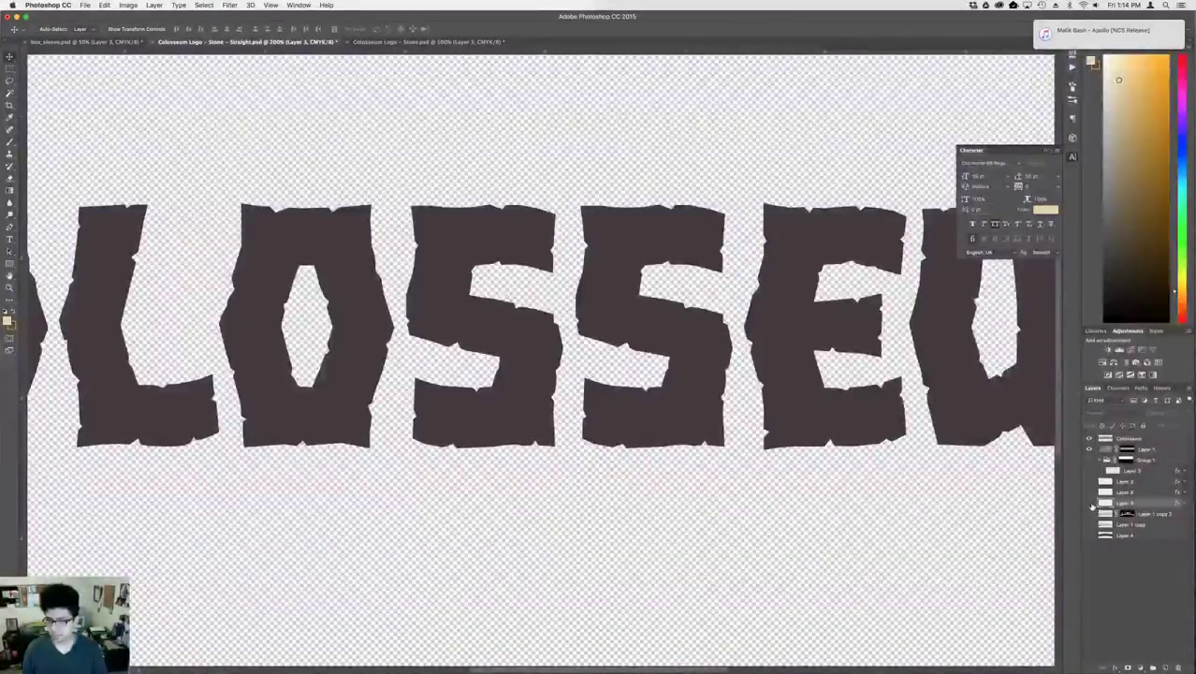
{"action": "left_click", "coordinate": [1088, 504]}
{"action": "left_click", "coordinate": [1089, 504]}
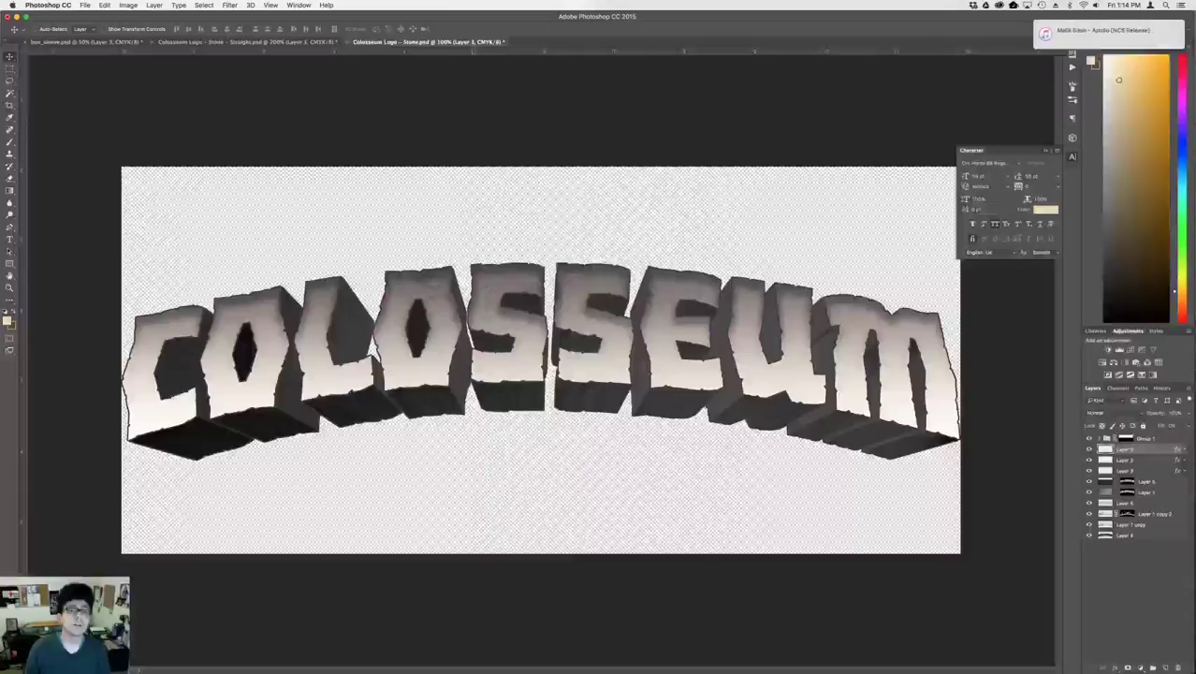
{"action": "left_click", "coordinate": [461, 42]}
{"action": "left_click", "coordinate": [1128, 470]}
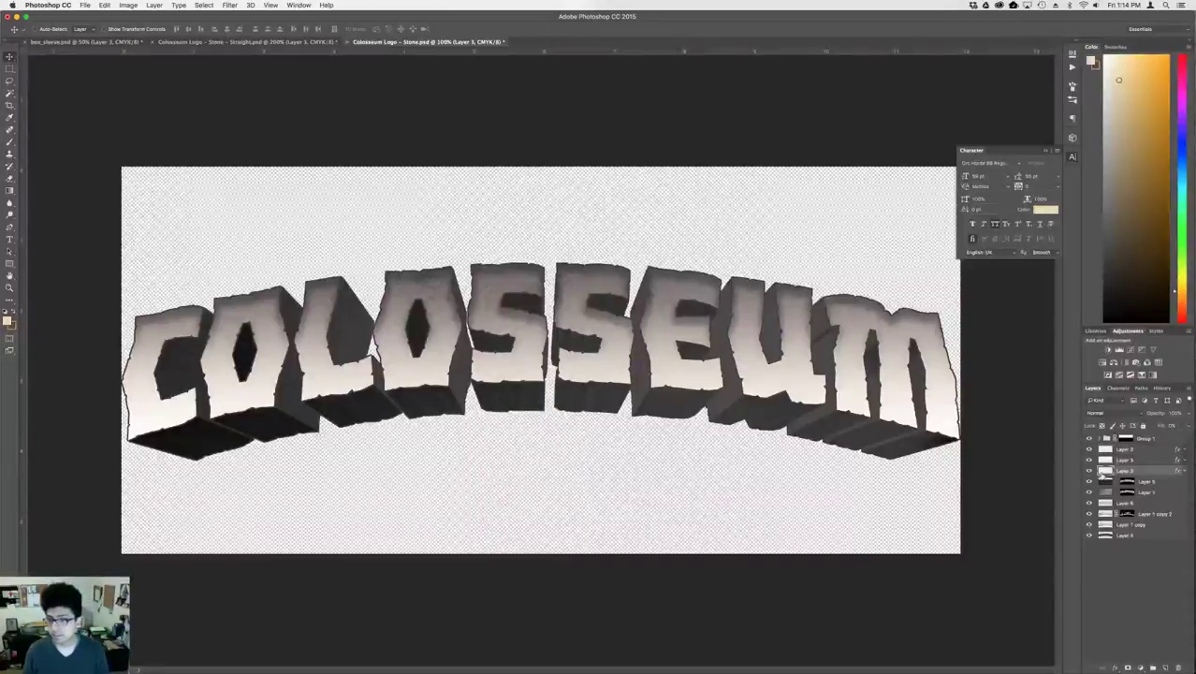
{"action": "right_click", "coordinate": [1126, 473]}
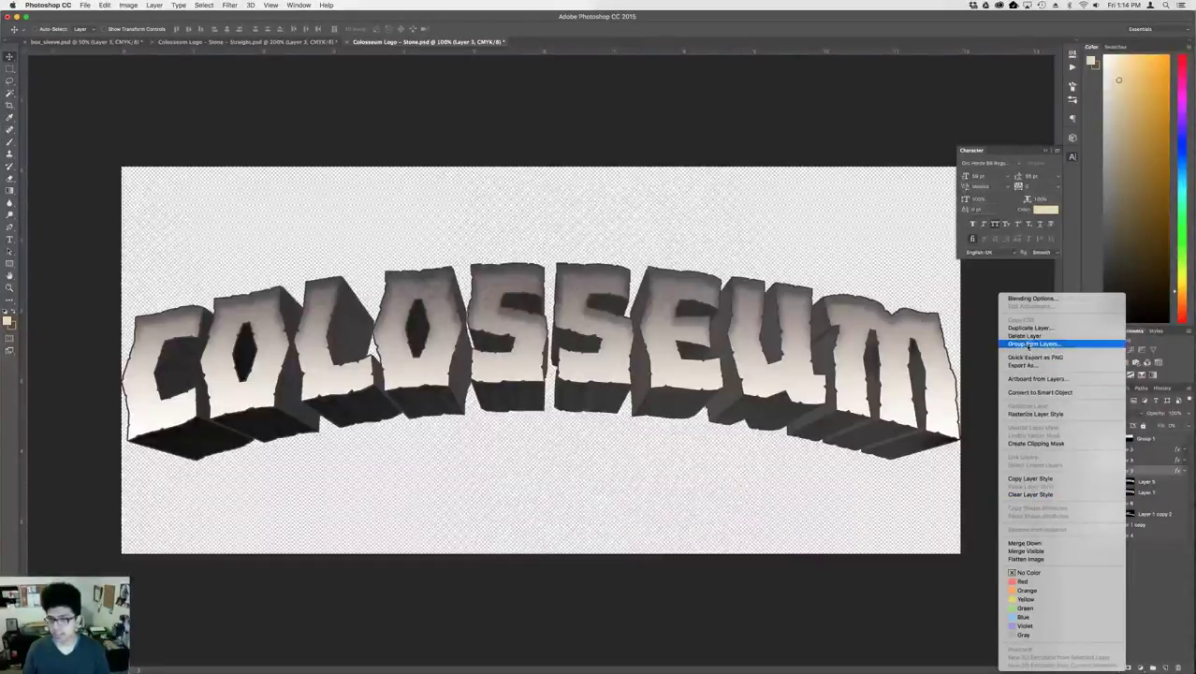
{"action": "left_click", "coordinate": [1029, 328]}
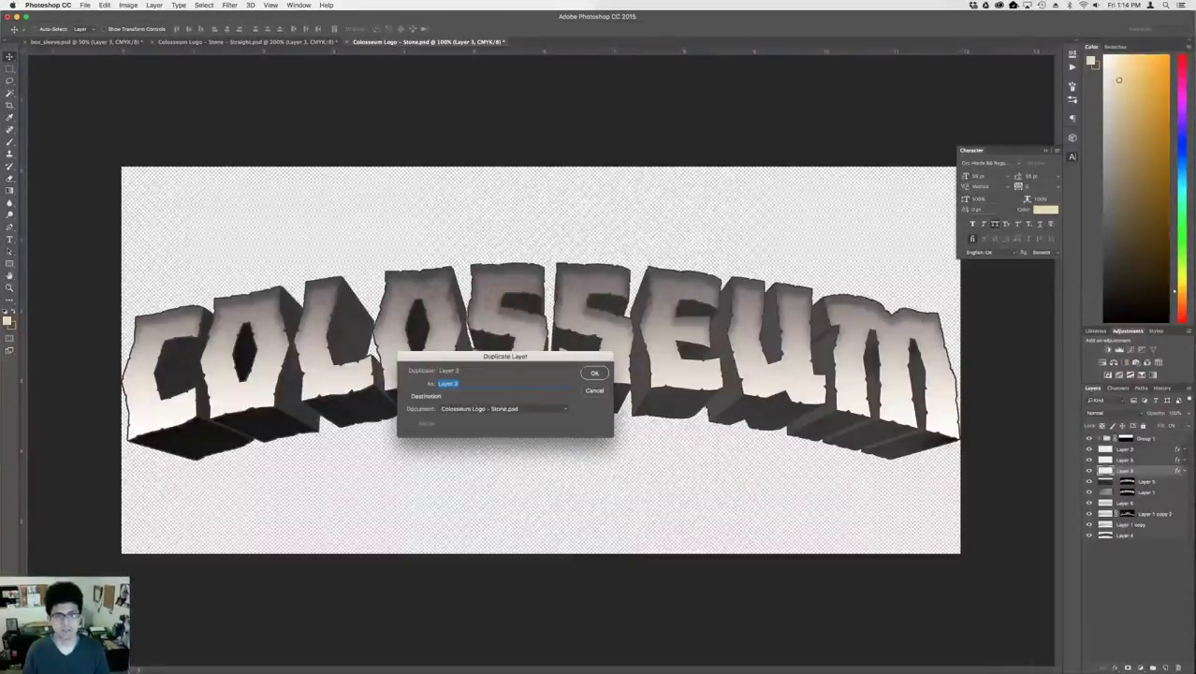
{"action": "key", "text": "Return"}
- Copy the lowest Layer 3's layer style and paste it onto the Colosseum layer in Colosseum Logo - Stone - Straight.psd
{"action": "right_click", "coordinate": [1153, 472]}
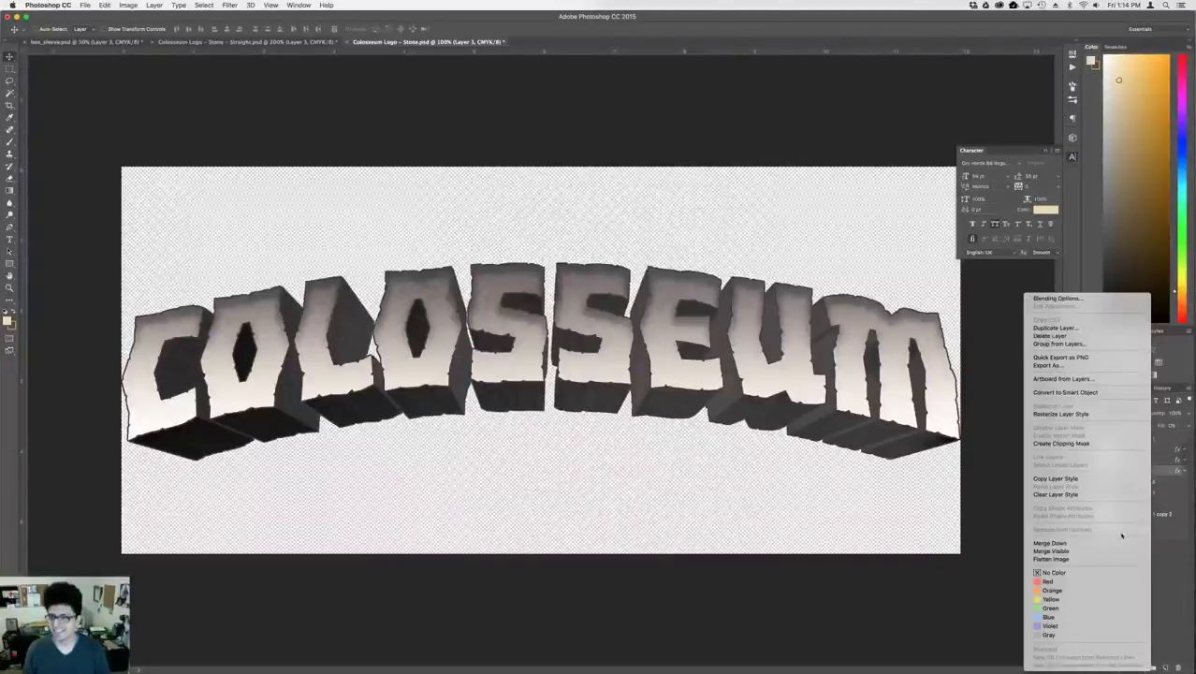
{"action": "left_click", "coordinate": [1086, 479]}
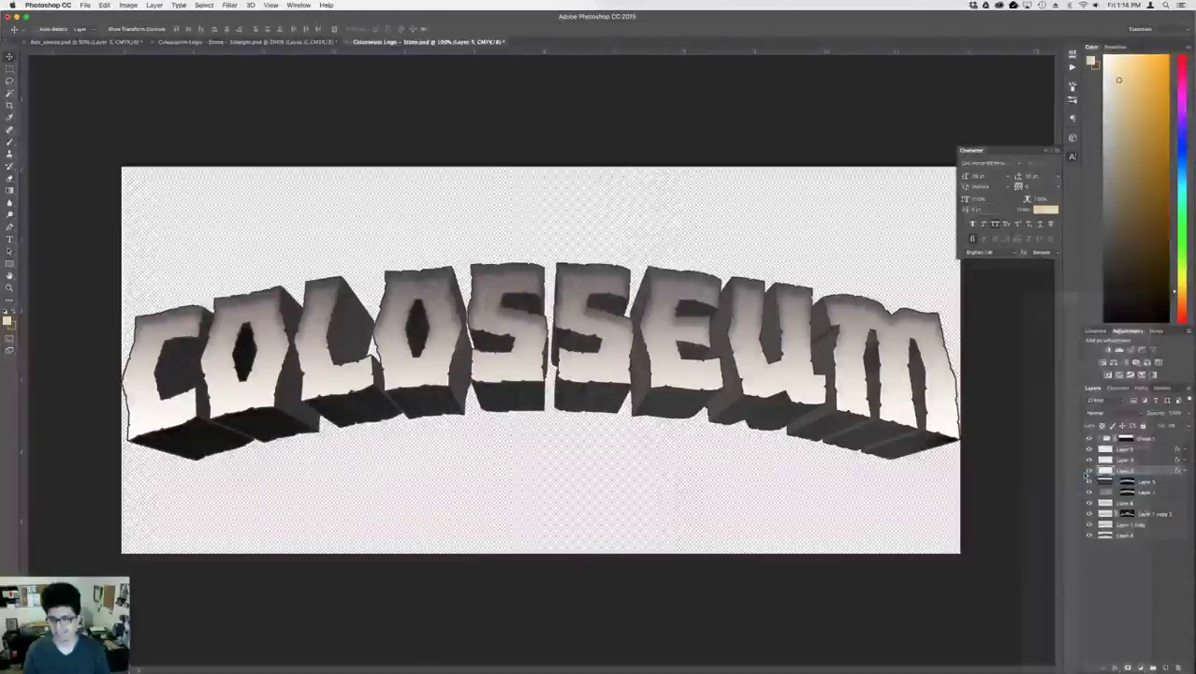
{"action": "left_click", "coordinate": [264, 43]}
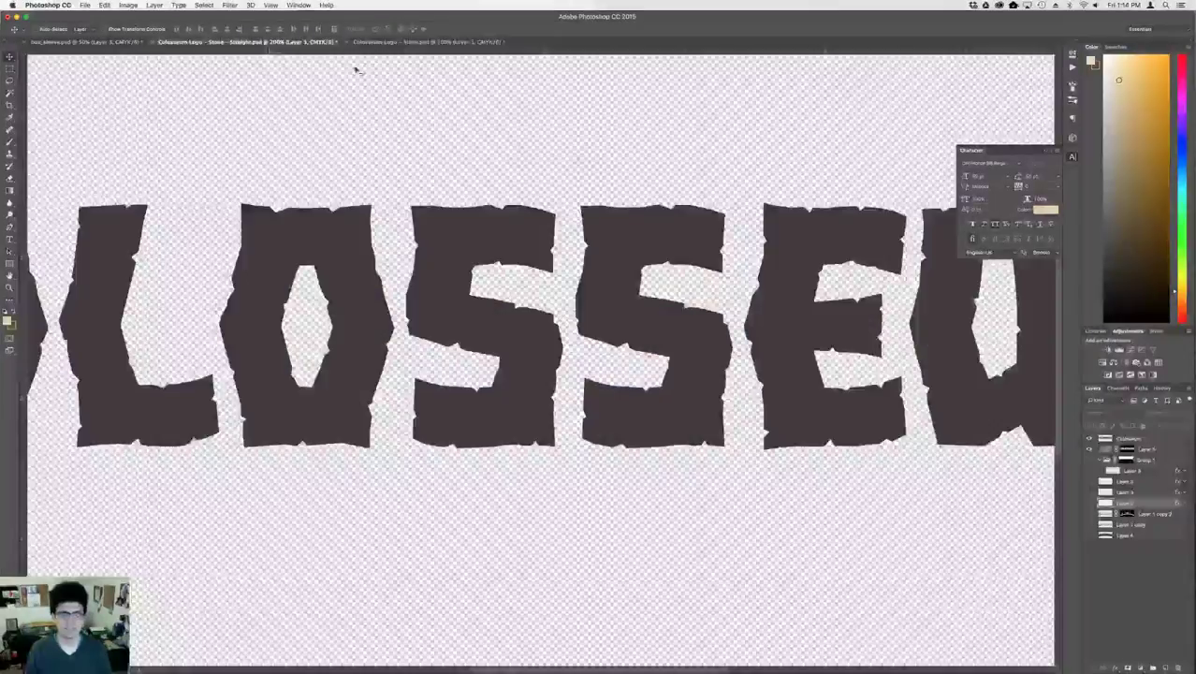
{"action": "left_click", "coordinate": [1134, 437]}
{"action": "right_click", "coordinate": [1134, 437]}
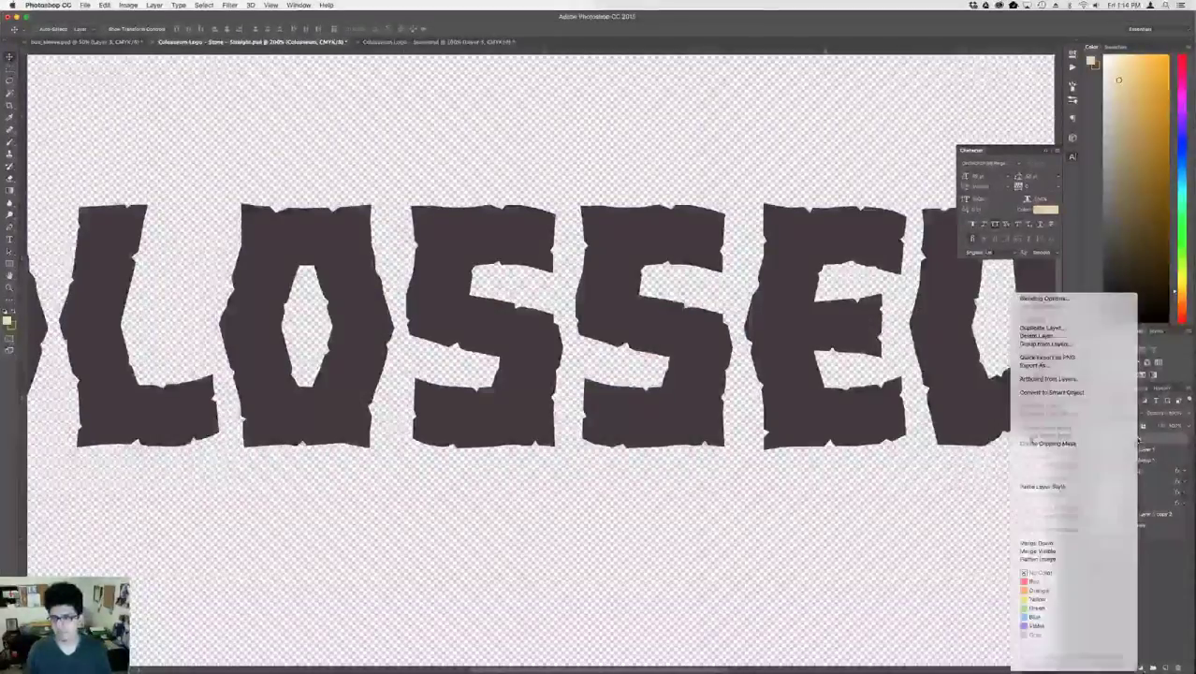
{"action": "left_click", "coordinate": [1104, 483]}
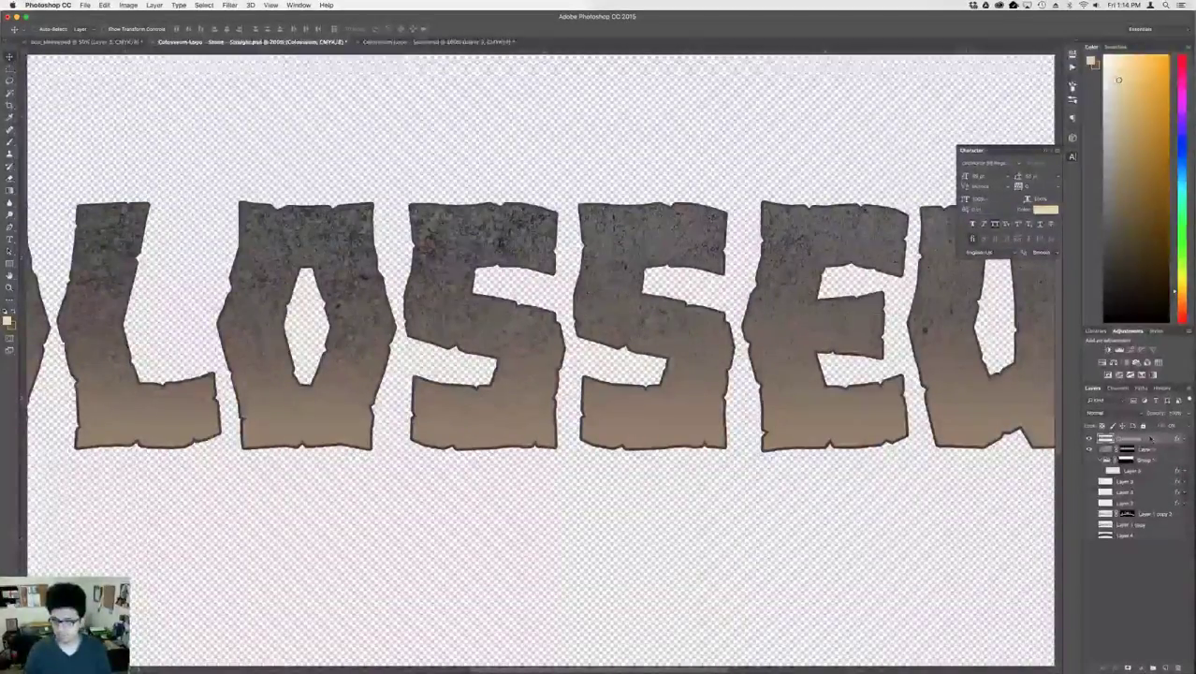
- Duplicate the straight Colosseum layer and give the copy the layer style of the middle Layer 3 in Colosseum Logo - Stone.psd
{"action": "key", "text": "super+j"}
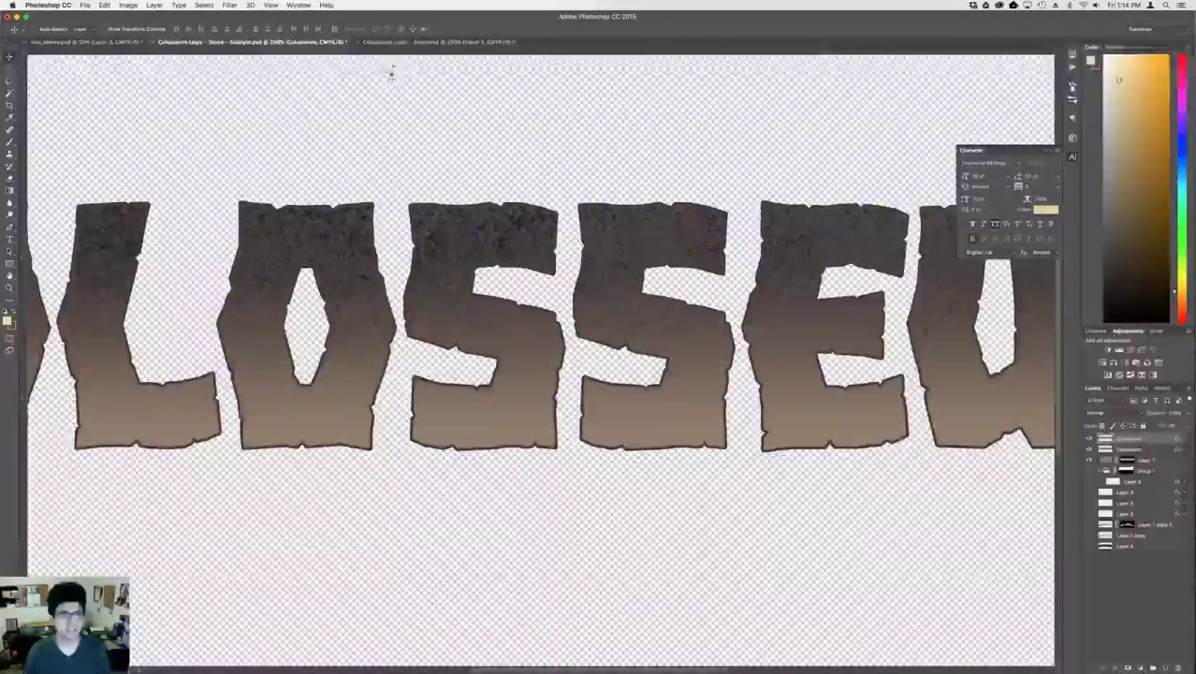
{"action": "left_click", "coordinate": [394, 42]}
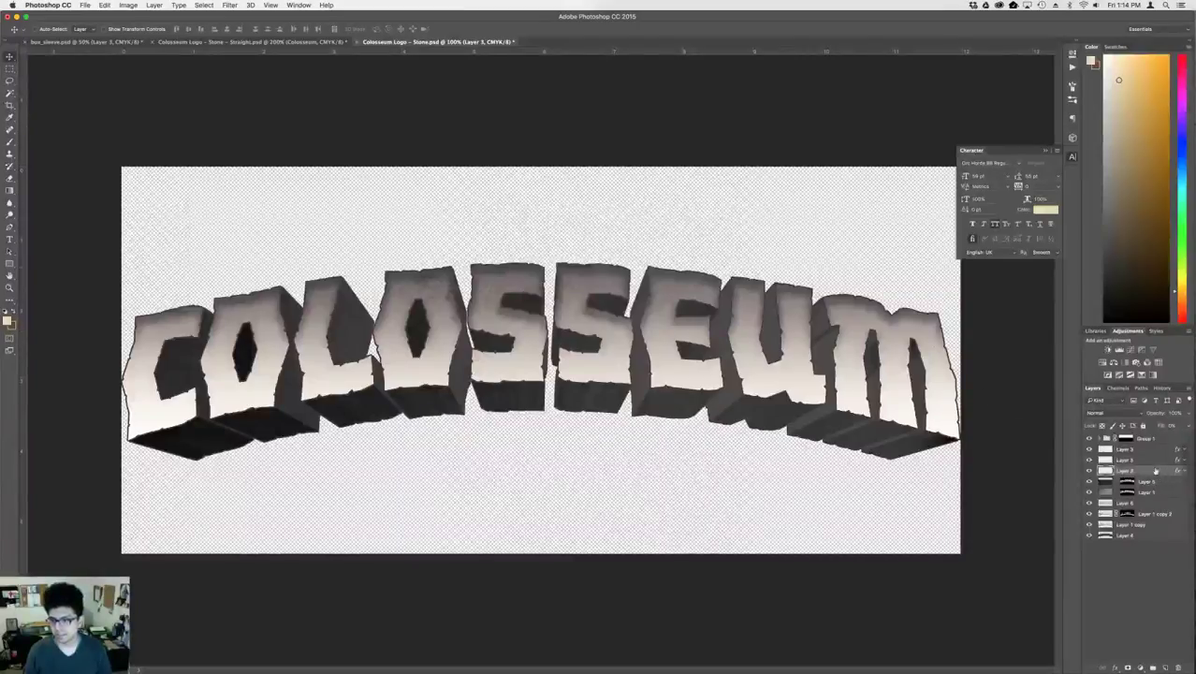
{"action": "right_click", "coordinate": [1146, 470]}
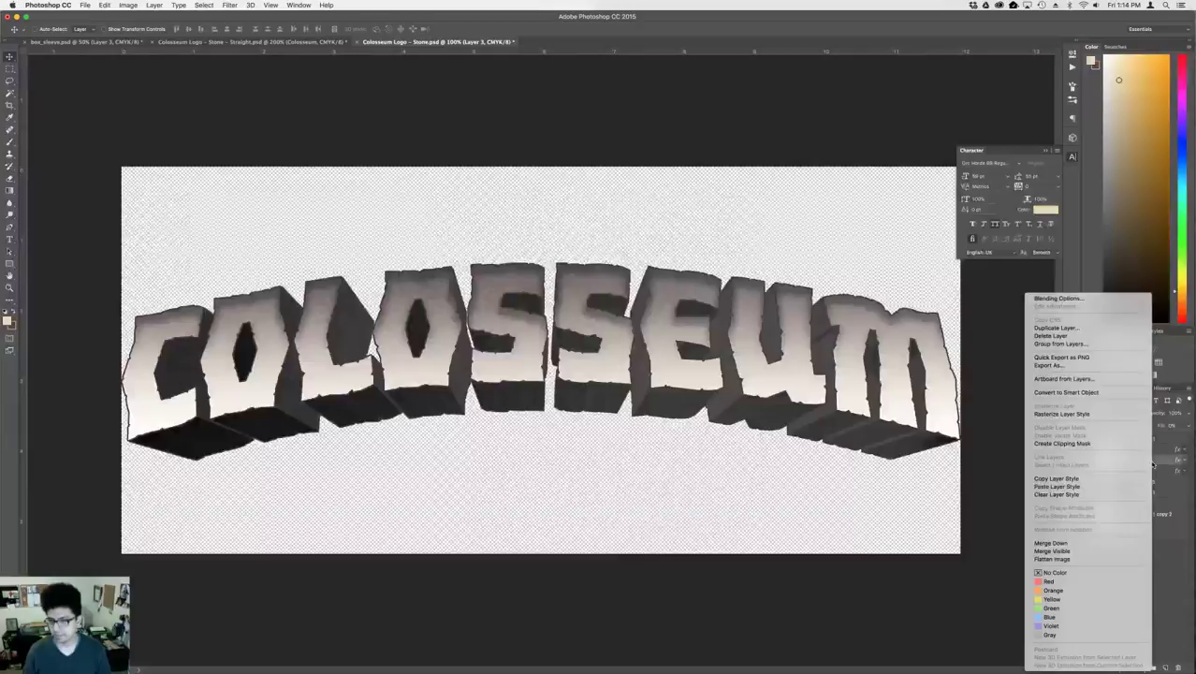
{"action": "left_click", "coordinate": [1100, 483]}
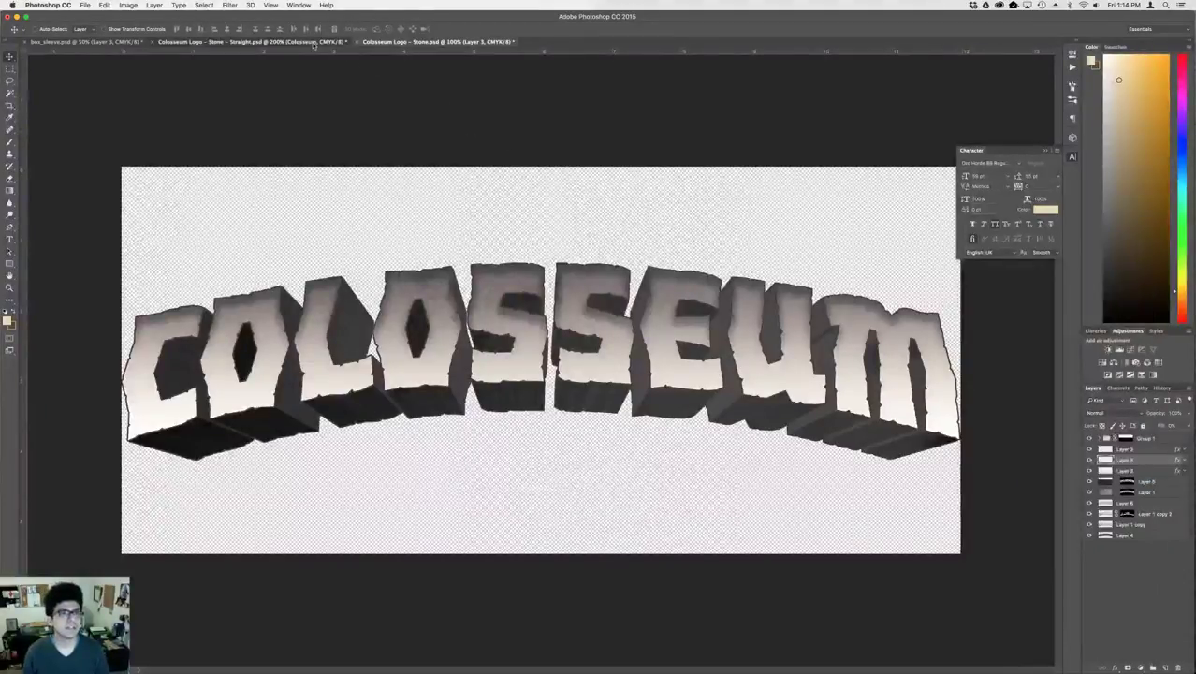
{"action": "left_click", "coordinate": [309, 43]}
{"action": "right_click", "coordinate": [1126, 439]}
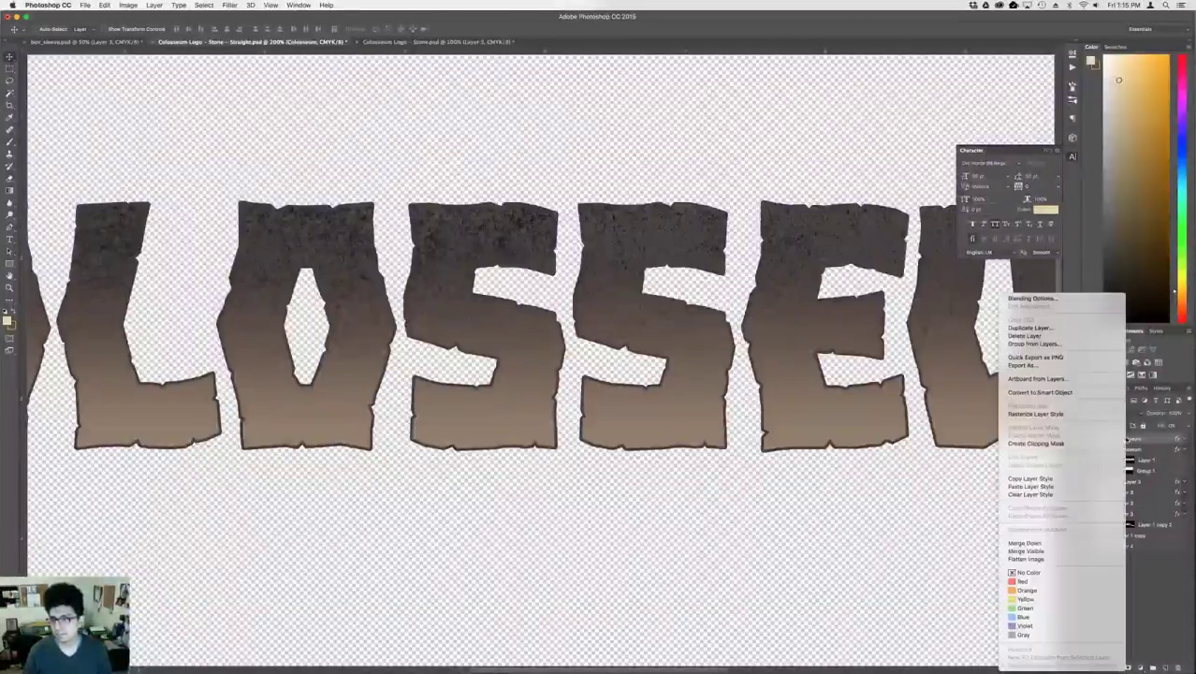
{"action": "left_click", "coordinate": [1067, 486]}
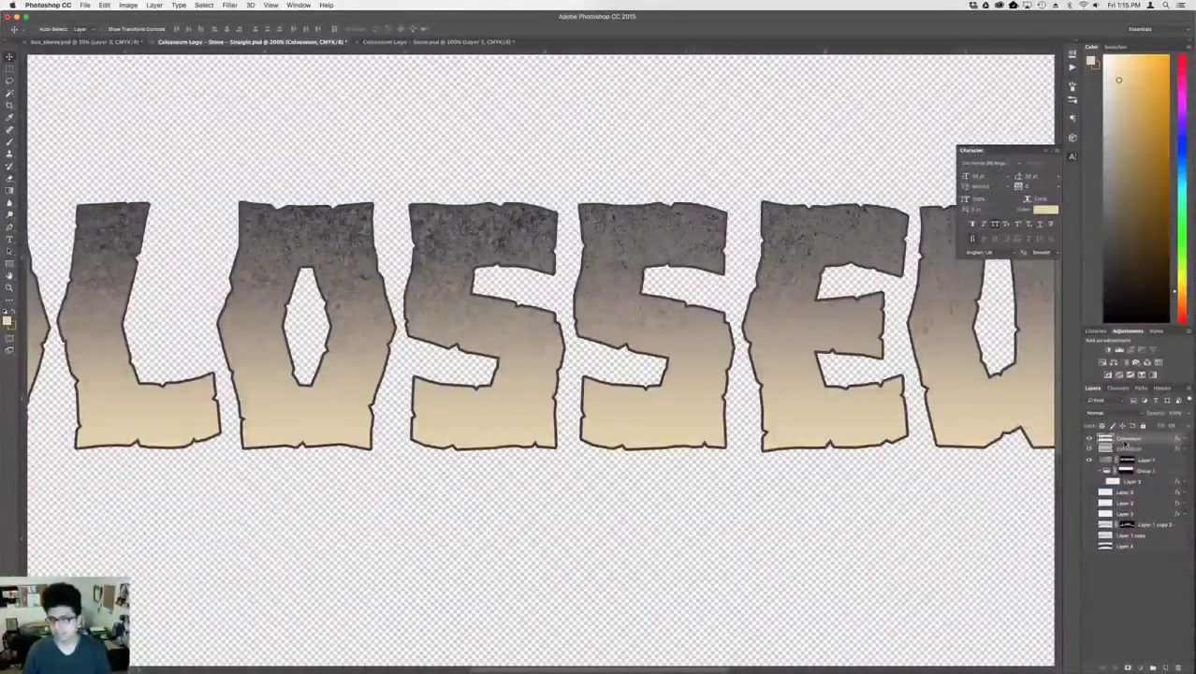
- Add another Colosseum copy on top and paste onto it the style of the Layer 3 directly below Group 1 in Colosseum Logo - Stone.psd
{"action": "key", "text": "super+j"}
{"action": "left_click_drag", "start_coordinate": [1124, 446], "coordinate": [1124, 436]}
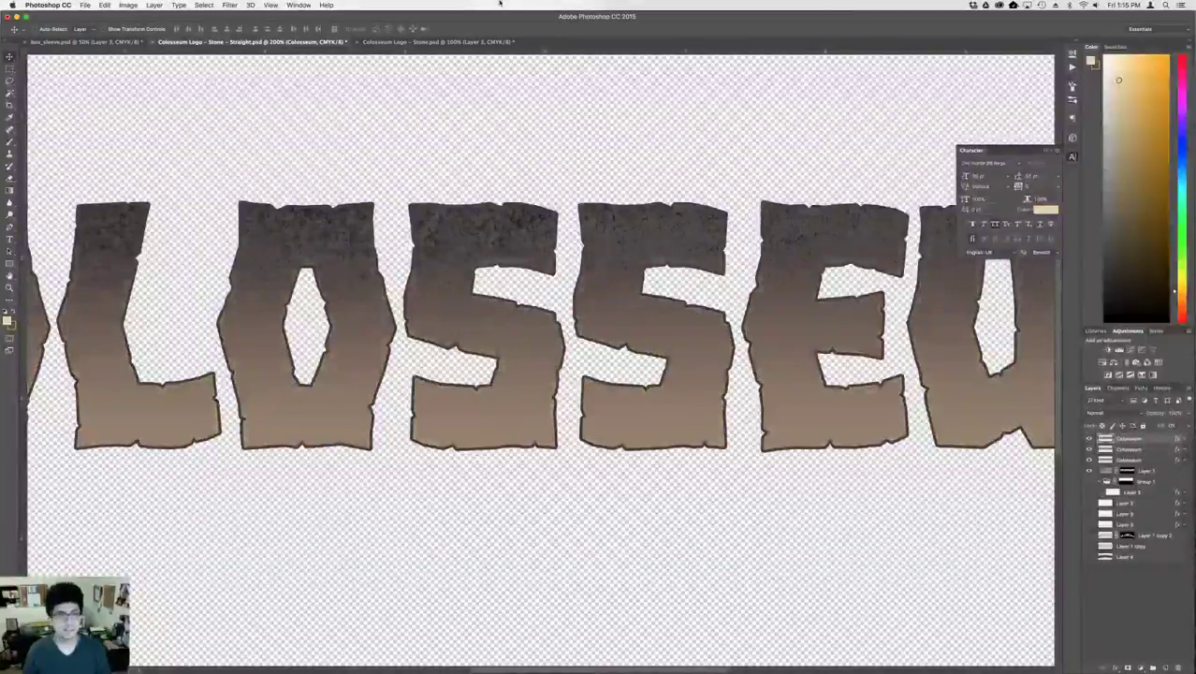
{"action": "left_click", "coordinate": [457, 42]}
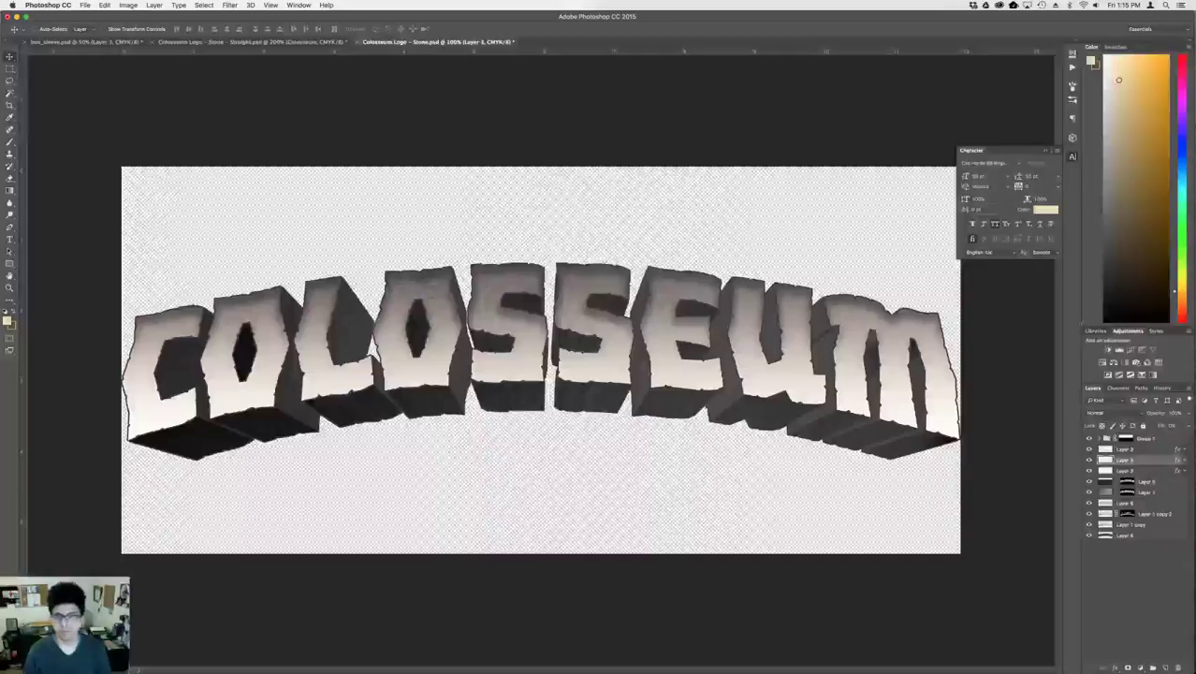
{"action": "left_click", "coordinate": [1146, 453]}
{"action": "right_click", "coordinate": [1146, 453]}
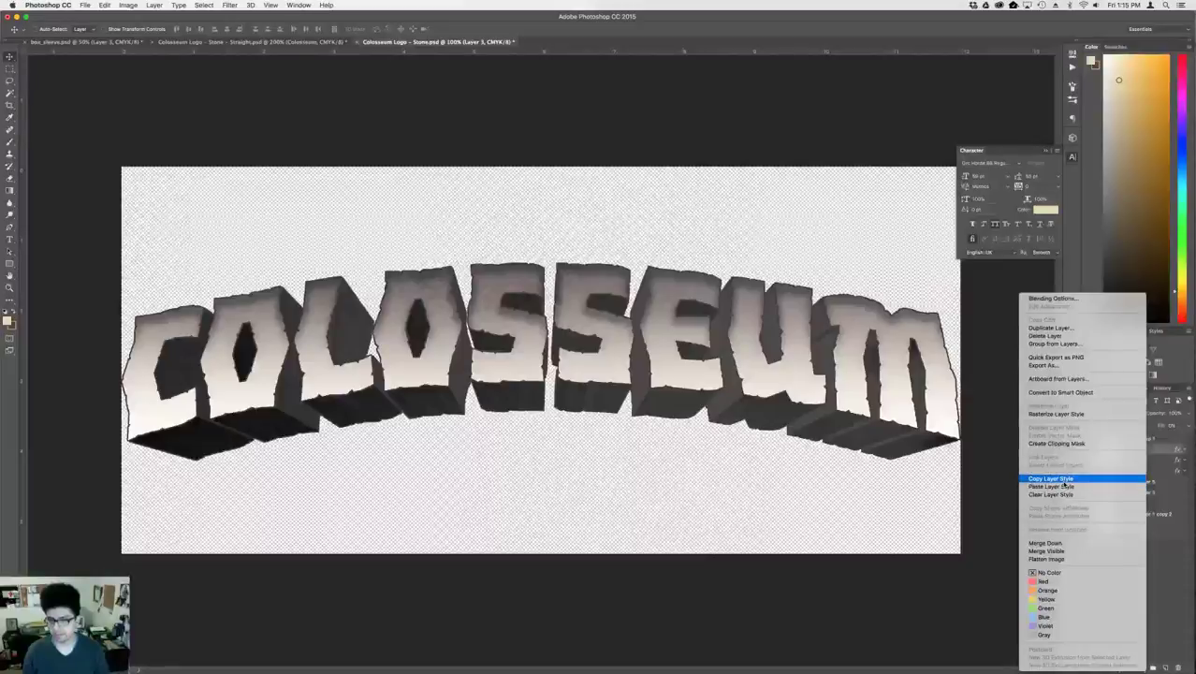
{"action": "left_click", "coordinate": [1051, 478]}
{"action": "left_click", "coordinate": [309, 43]}
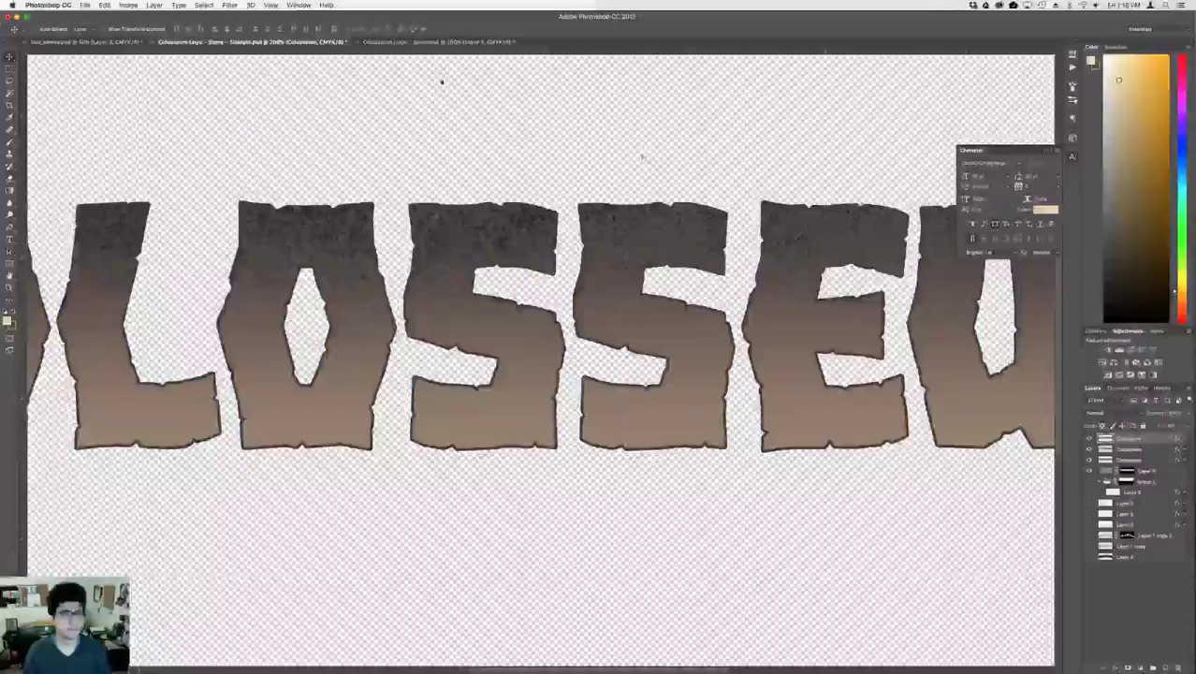
{"action": "right_click", "coordinate": [1138, 440]}
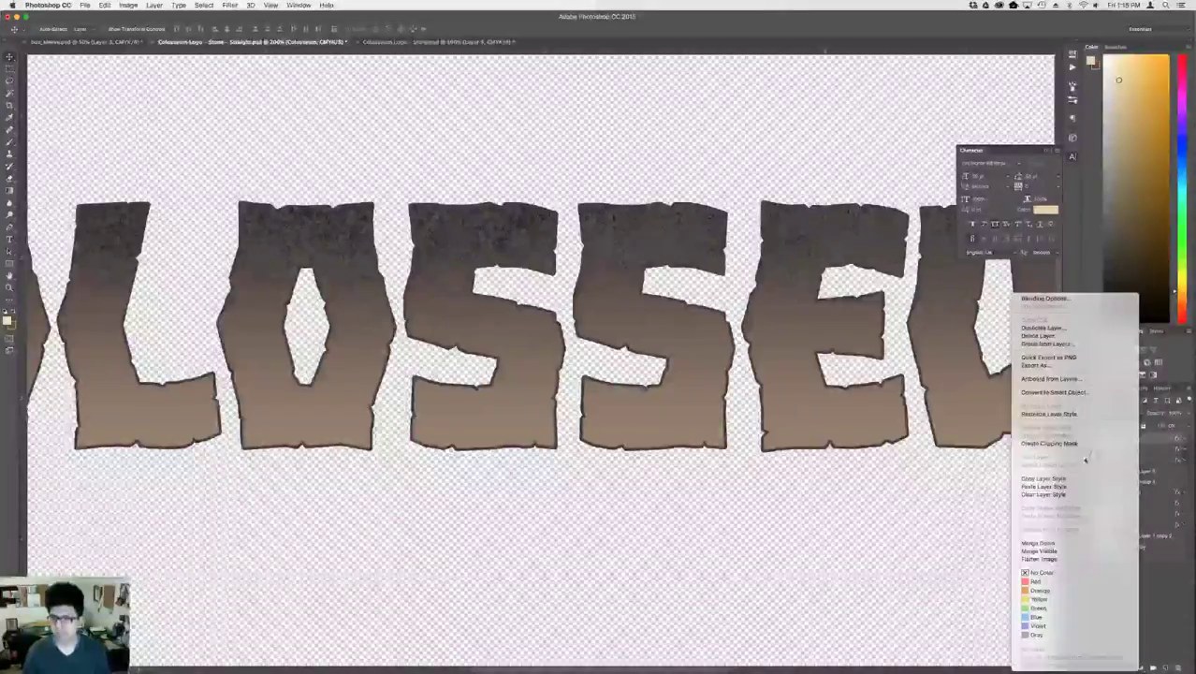
{"action": "left_click", "coordinate": [1073, 487]}
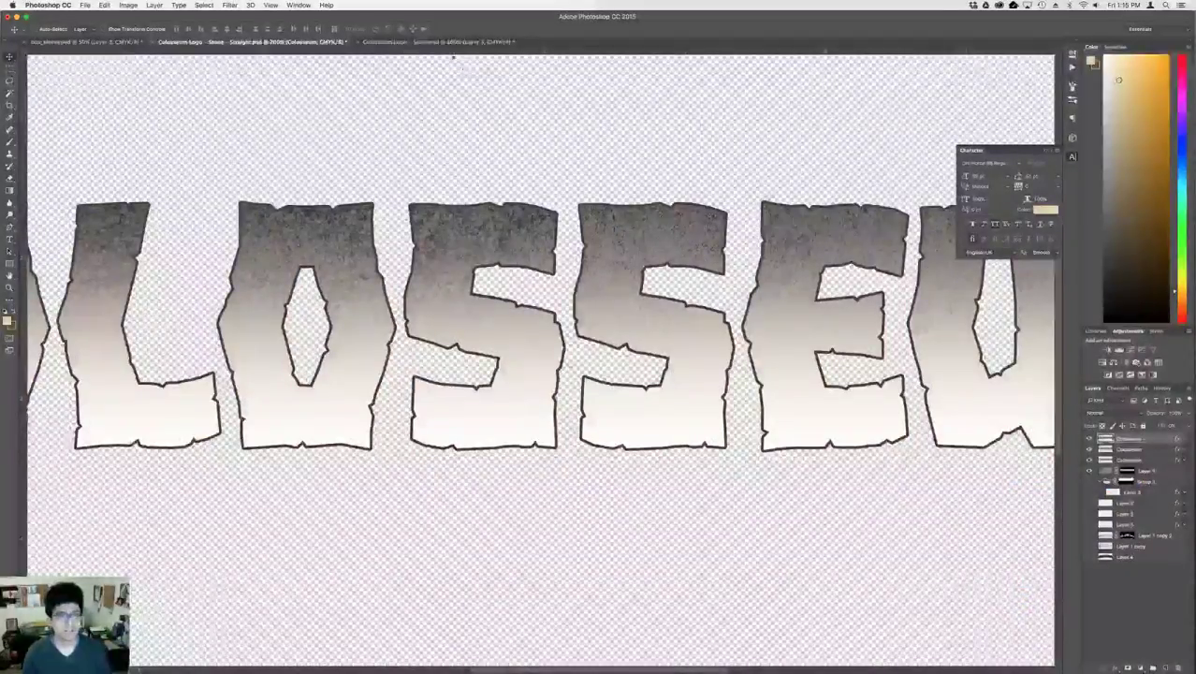
- In Colosseum Logo - Stone.psd, expand Group 1 and copy the layer style of the Layer 3 inside it
{"action": "left_click", "coordinate": [446, 42]}
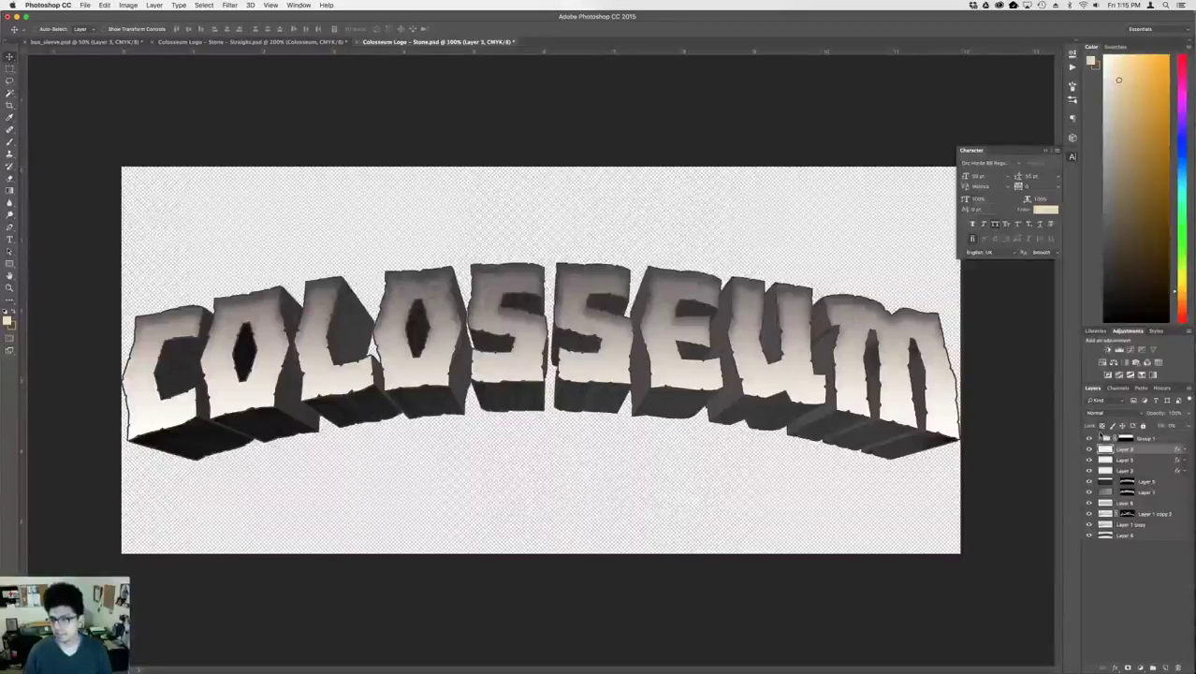
{"action": "left_click", "coordinate": [1099, 439]}
{"action": "left_click", "coordinate": [1150, 442]}
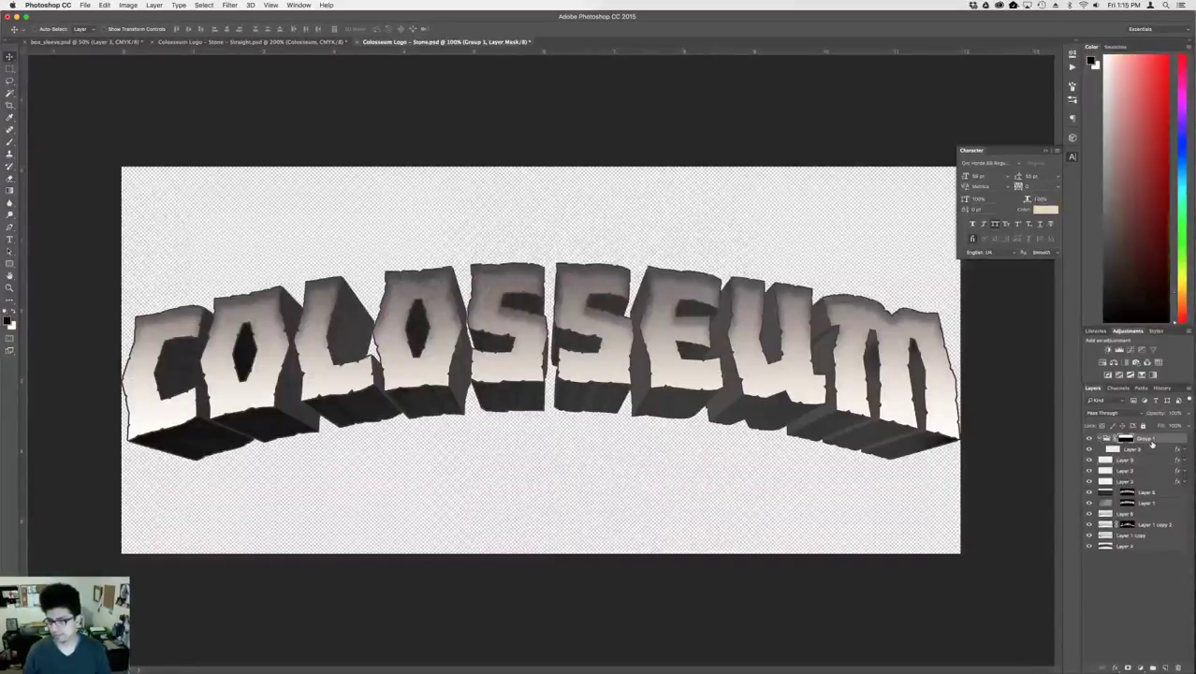
{"action": "right_click", "coordinate": [1151, 441]}
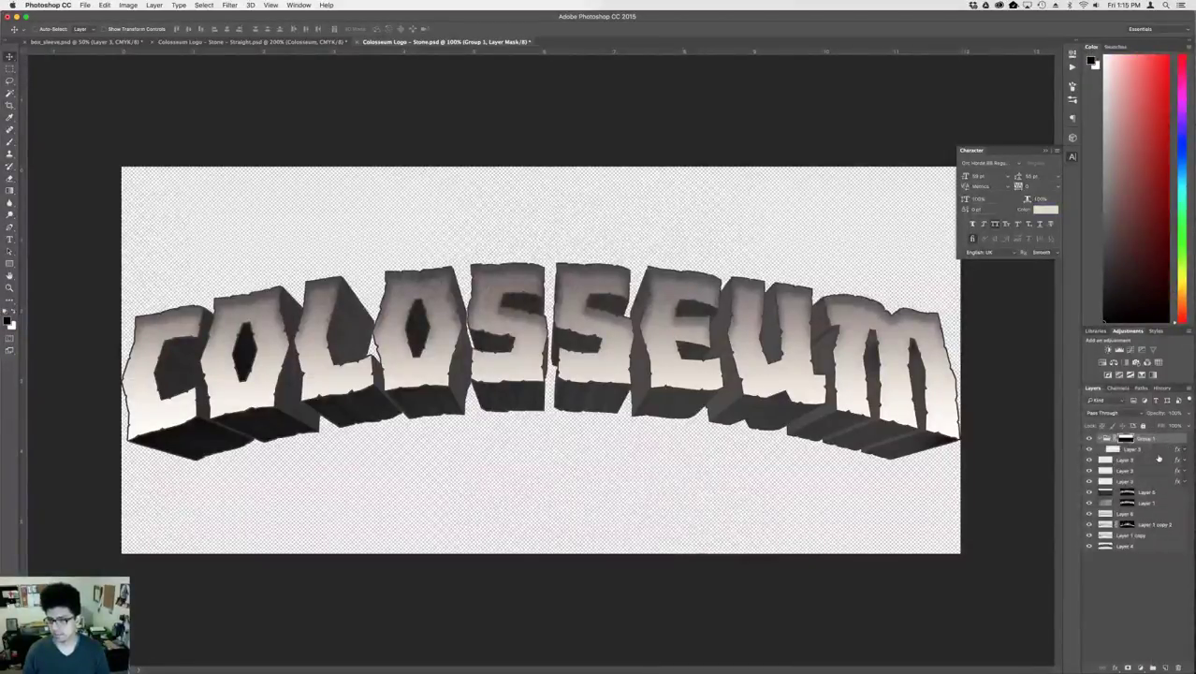
{"action": "left_click", "coordinate": [1158, 453]}
{"action": "right_click", "coordinate": [1158, 452]}
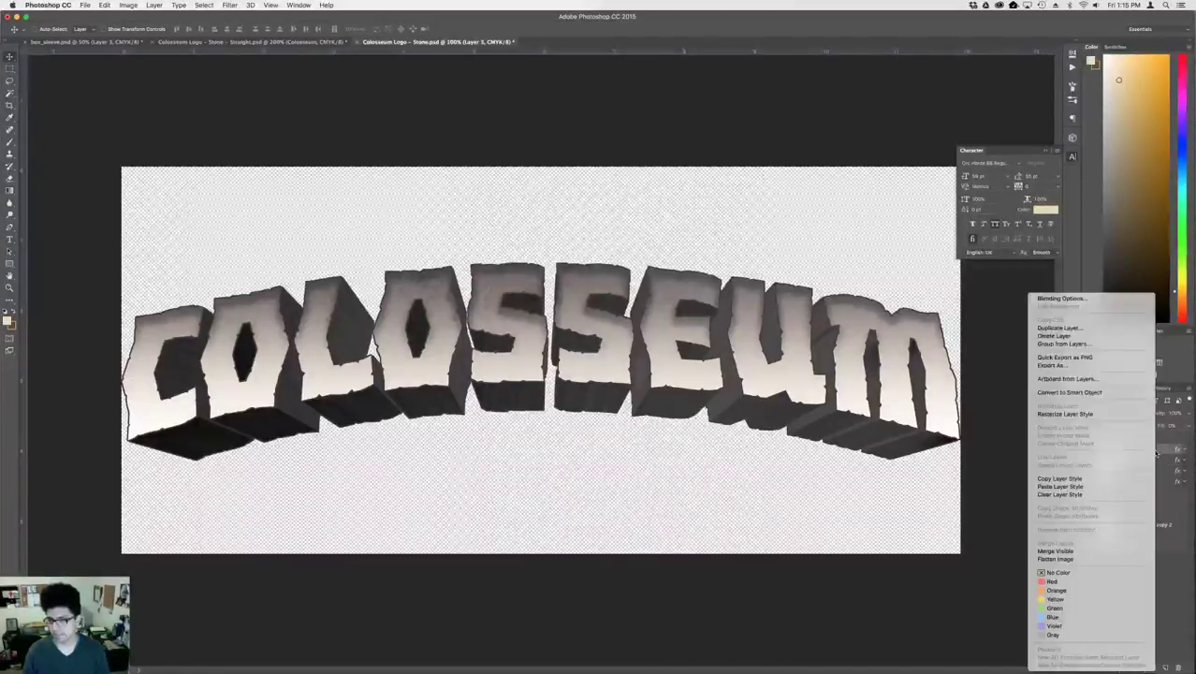
{"action": "left_click", "coordinate": [1123, 486]}
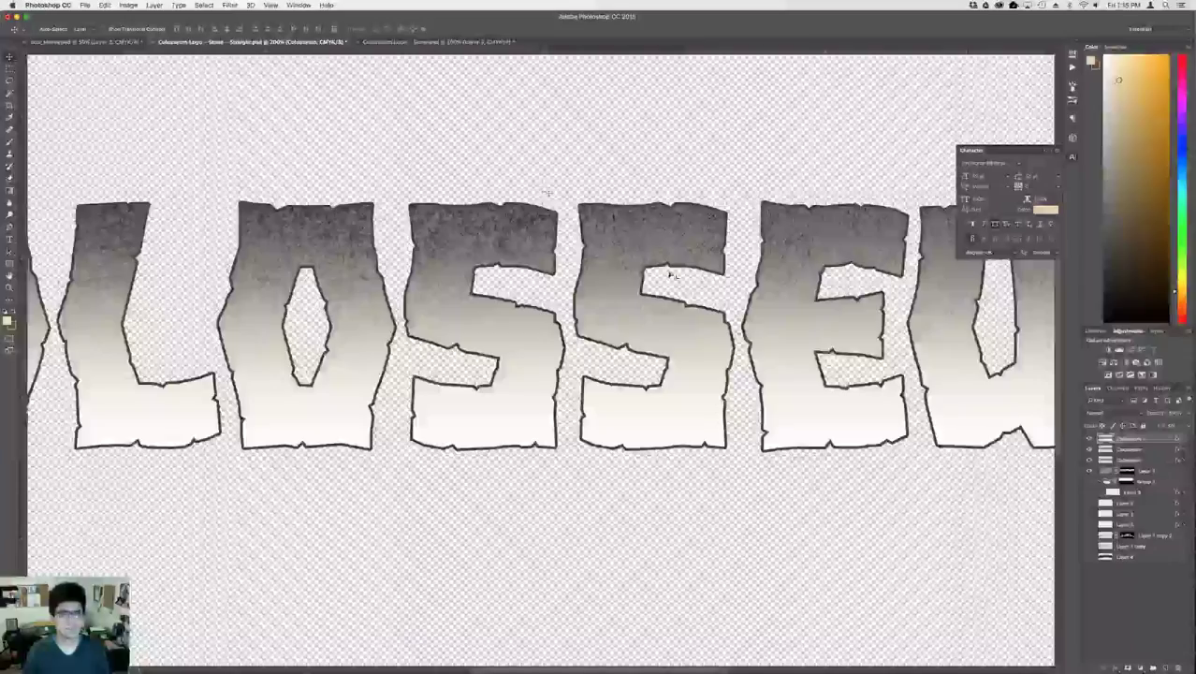
- Duplicate the uppermost Colosseum layer in Colosseum Logo - Stone - Straight.psd and paste the copied layer style onto the duplicate
{"action": "left_click", "coordinate": [299, 42]}
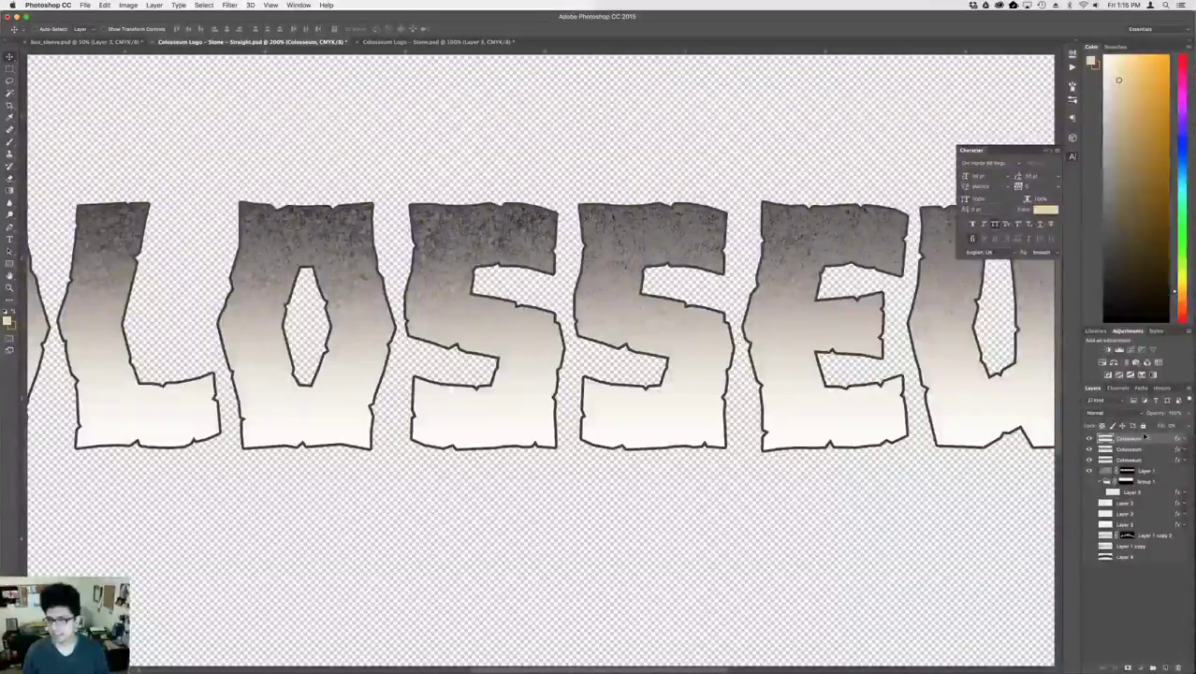
{"action": "key", "text": "super+j"}
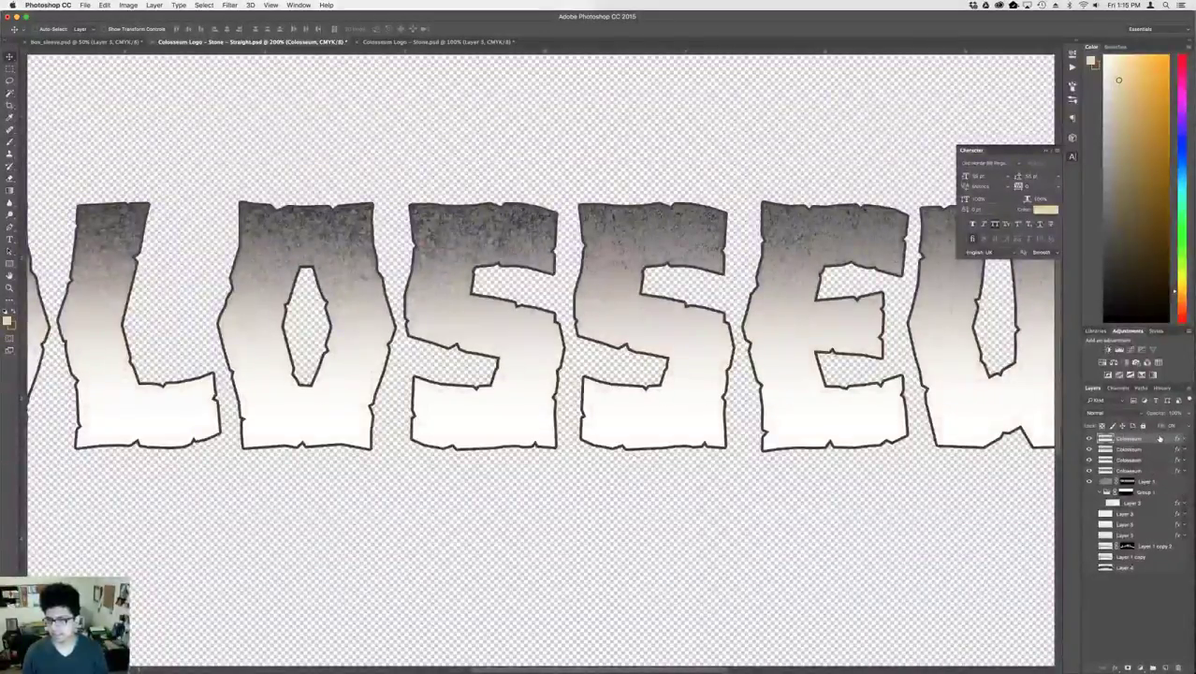
{"action": "right_click", "coordinate": [1160, 438]}
{"action": "left_click", "coordinate": [1062, 485]}
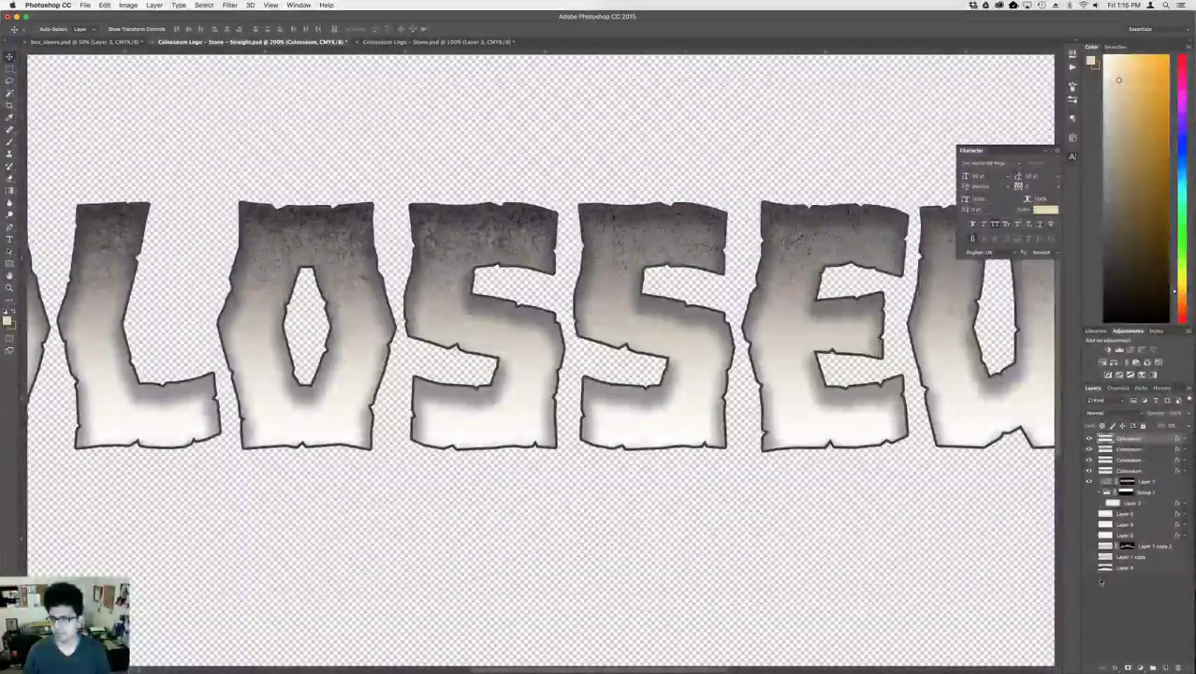
- Create a new group containing the uppermost Colosseum copy and add a layer mask to the group
{"action": "left_click", "coordinate": [1152, 667]}
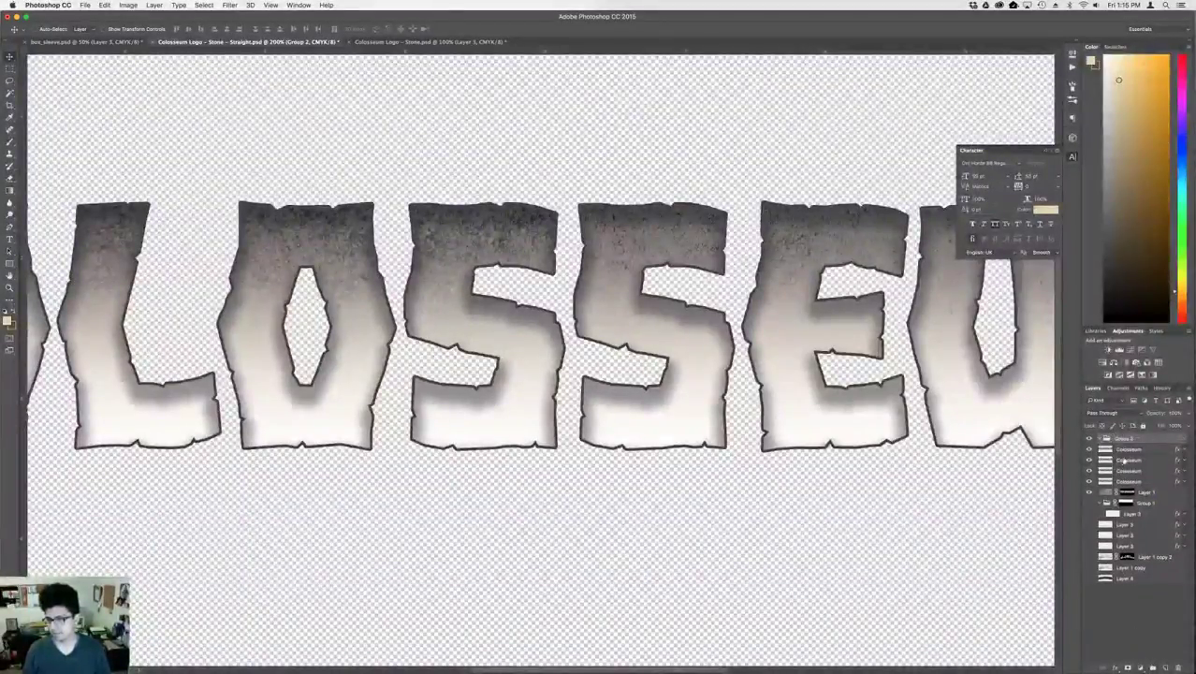
{"action": "left_click_drag", "start_coordinate": [1126, 450], "coordinate": [1118, 437]}
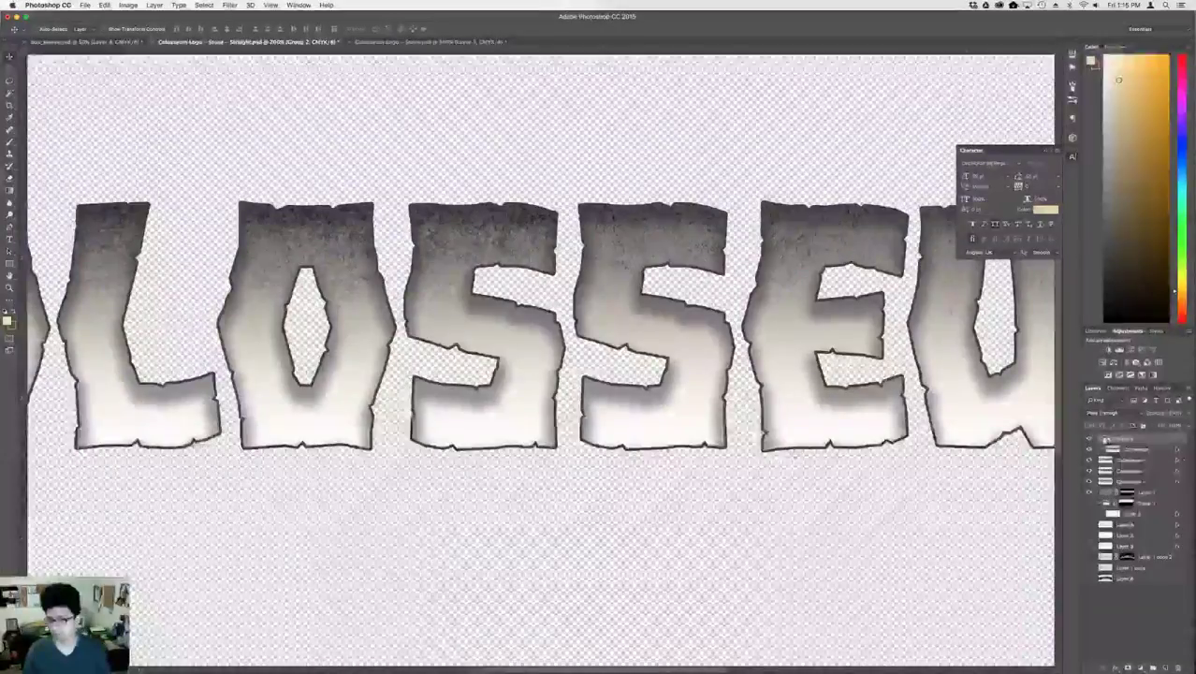
{"action": "left_click", "coordinate": [1128, 666]}
- Draw a black-to-white gradient on the new group's mask to fade the inner shading toward the letters' lower edge, redoing unsatisfactory attempts
{"action": "key", "text": "g"}
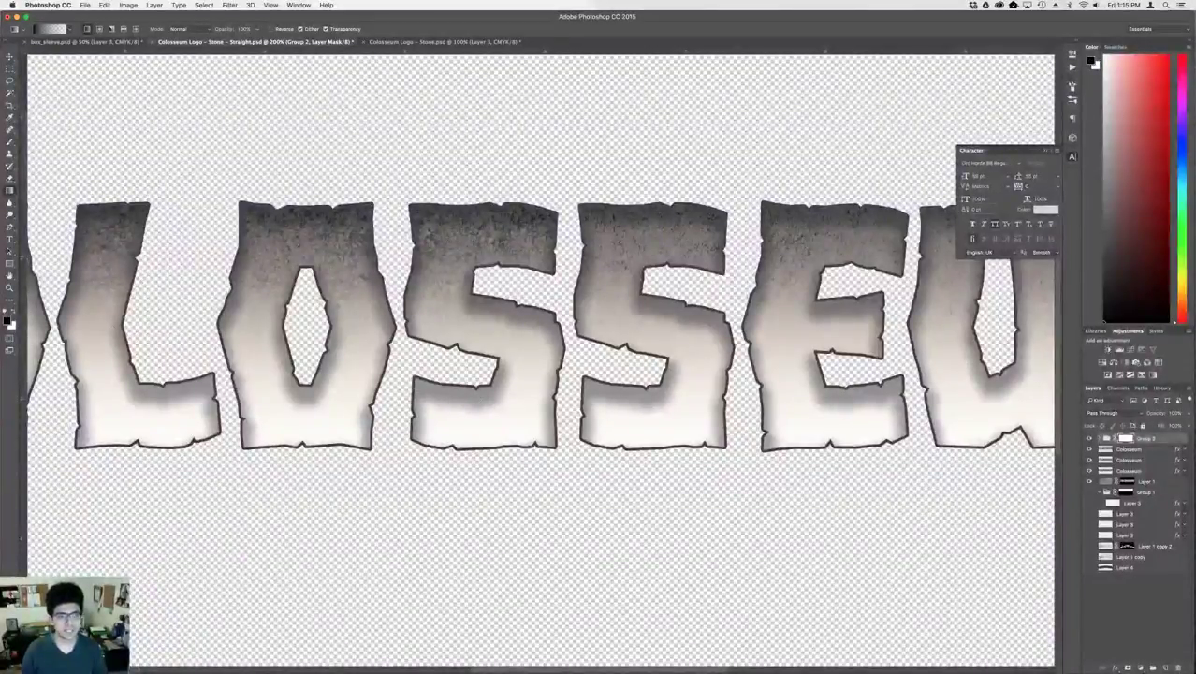
{"action": "key", "text": "super+z"}
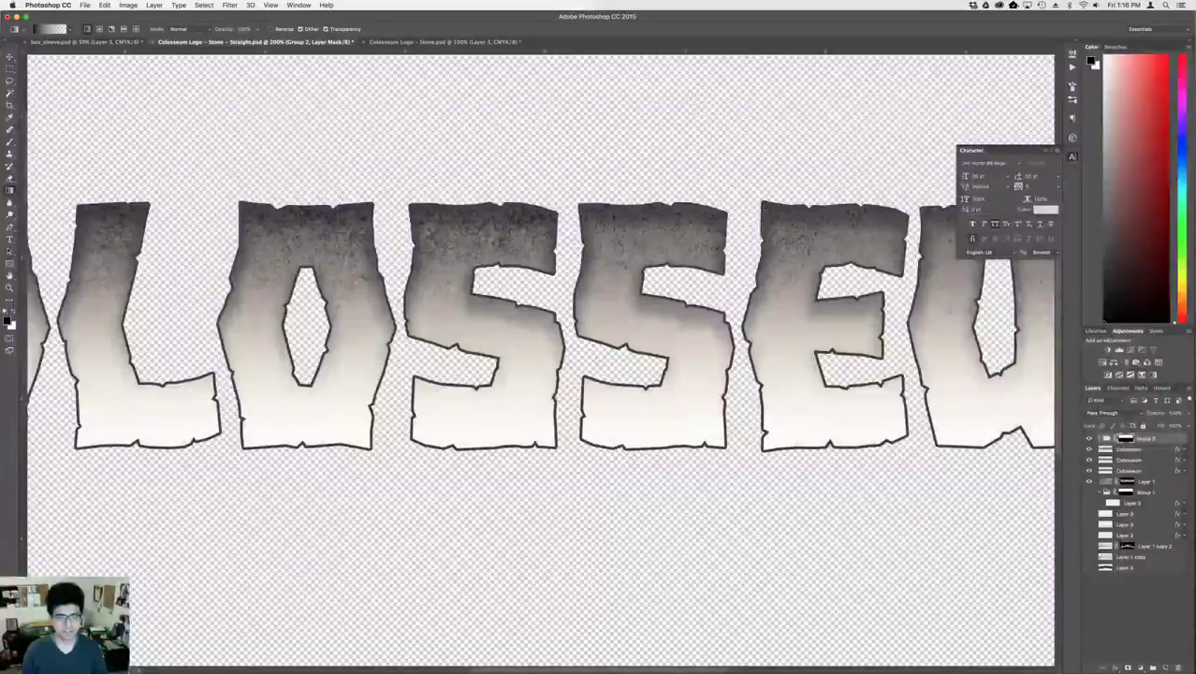
{"action": "key", "text": "ctrl+z"}
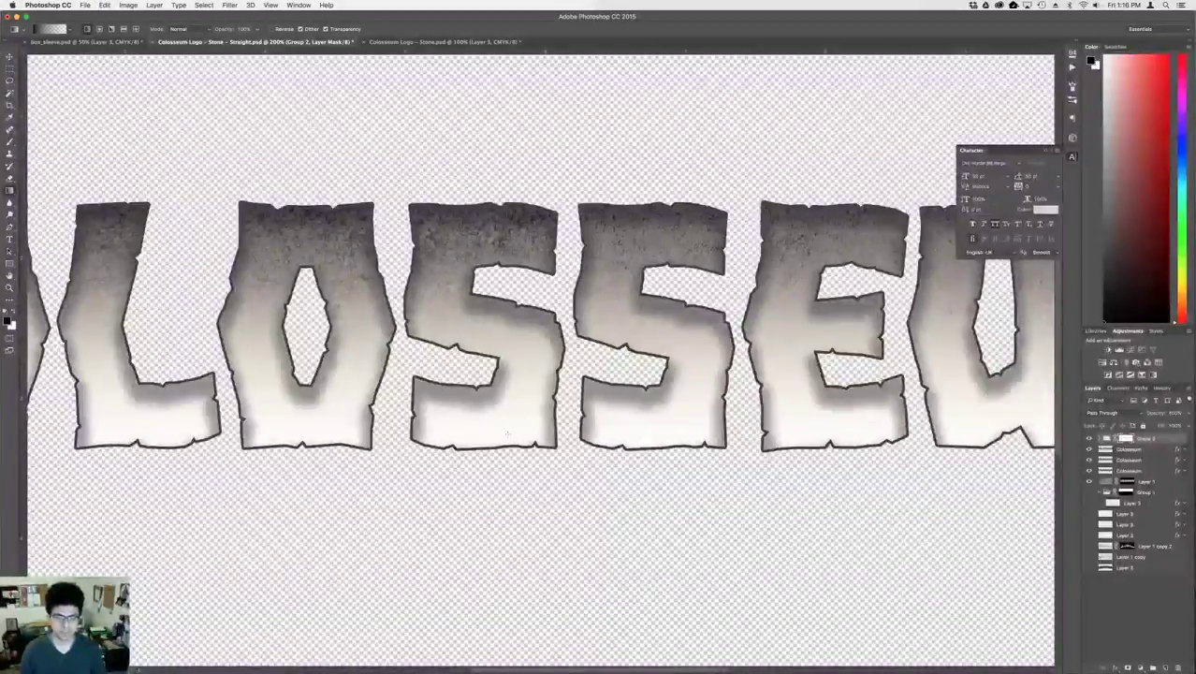
{"action": "key", "text": "ctrl+z"}
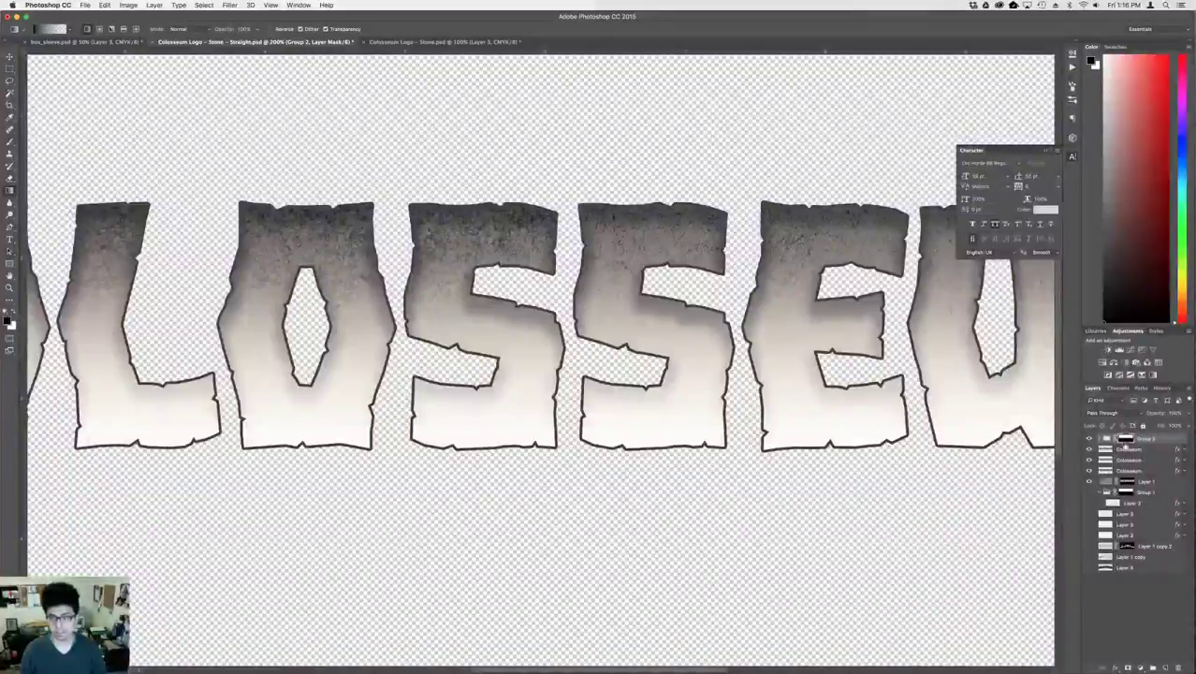
{"action": "key", "text": "ctrl+z"}
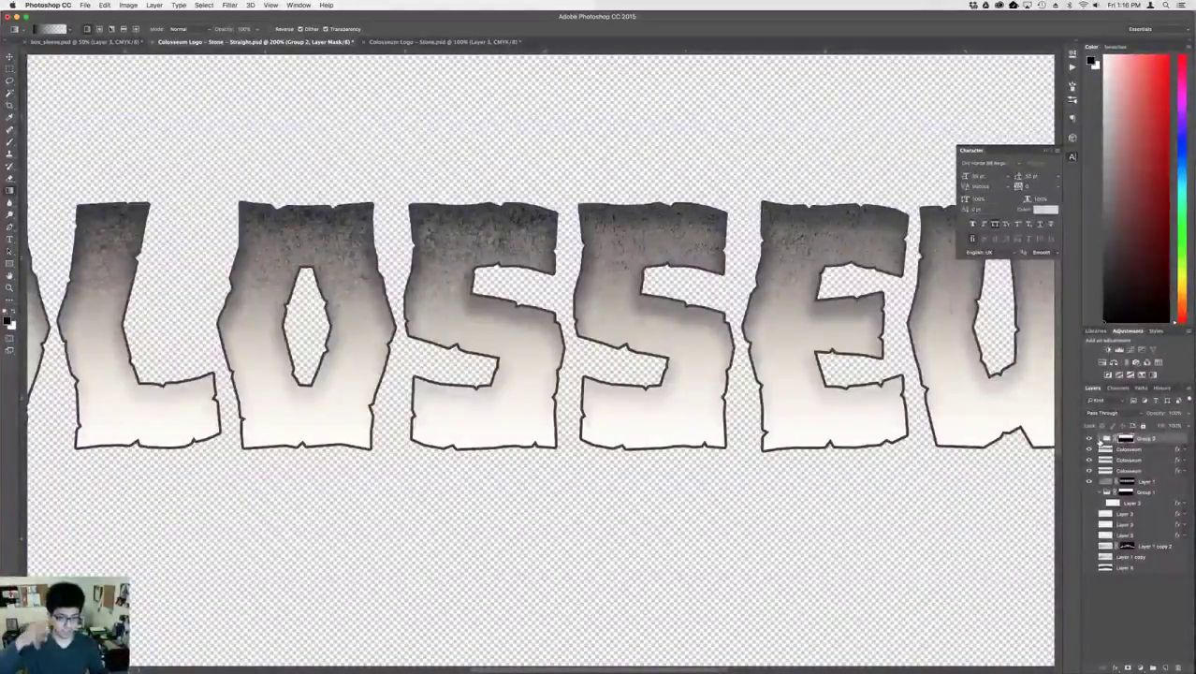
{"action": "key", "text": "ctrl+z"}
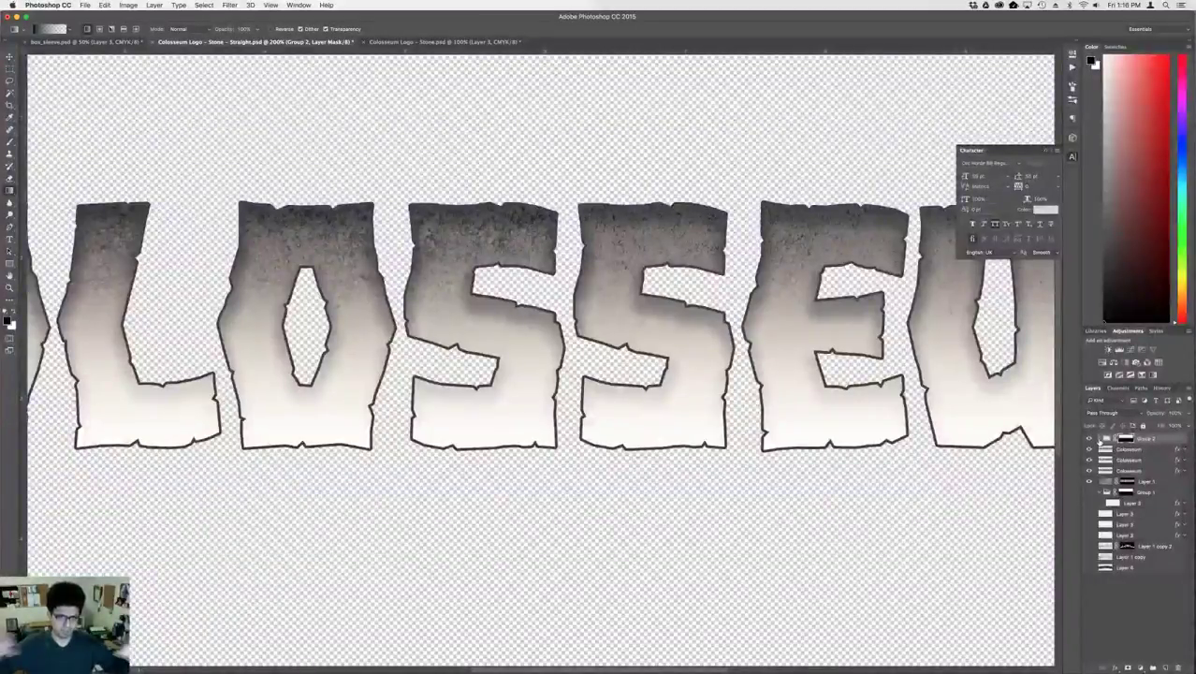
{"action": "key", "text": "ctrl+z"}
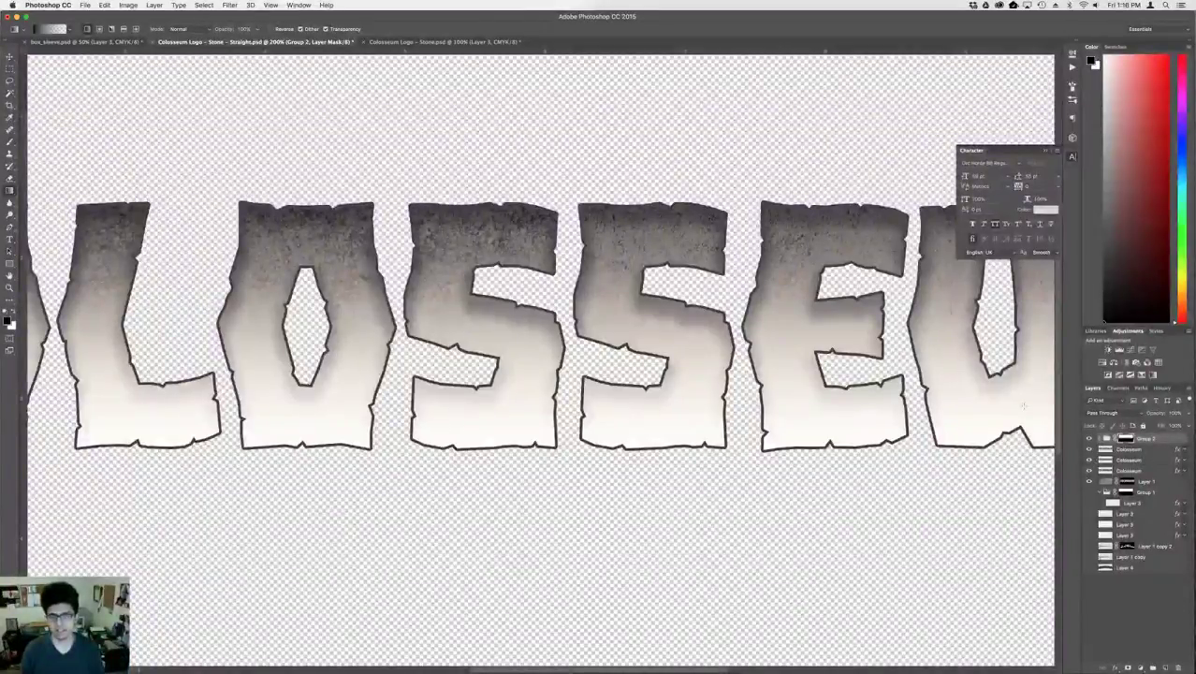
- Save a TIFF copy without layers as Colosseum Logo - Stone - Straight.tif, replacing the existing file and keeping LZW compression and transparency
{"action": "key", "text": "super+minus"}
{"action": "key", "text": "super+minus"}
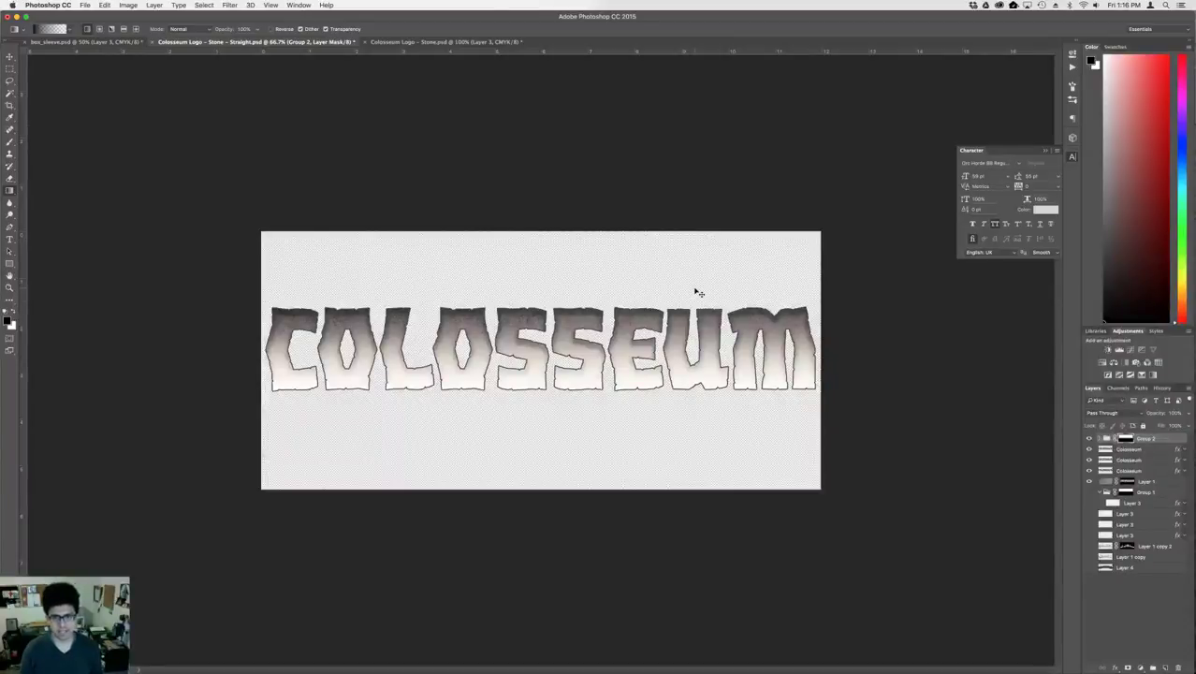
{"action": "key", "text": "super+shift+s"}
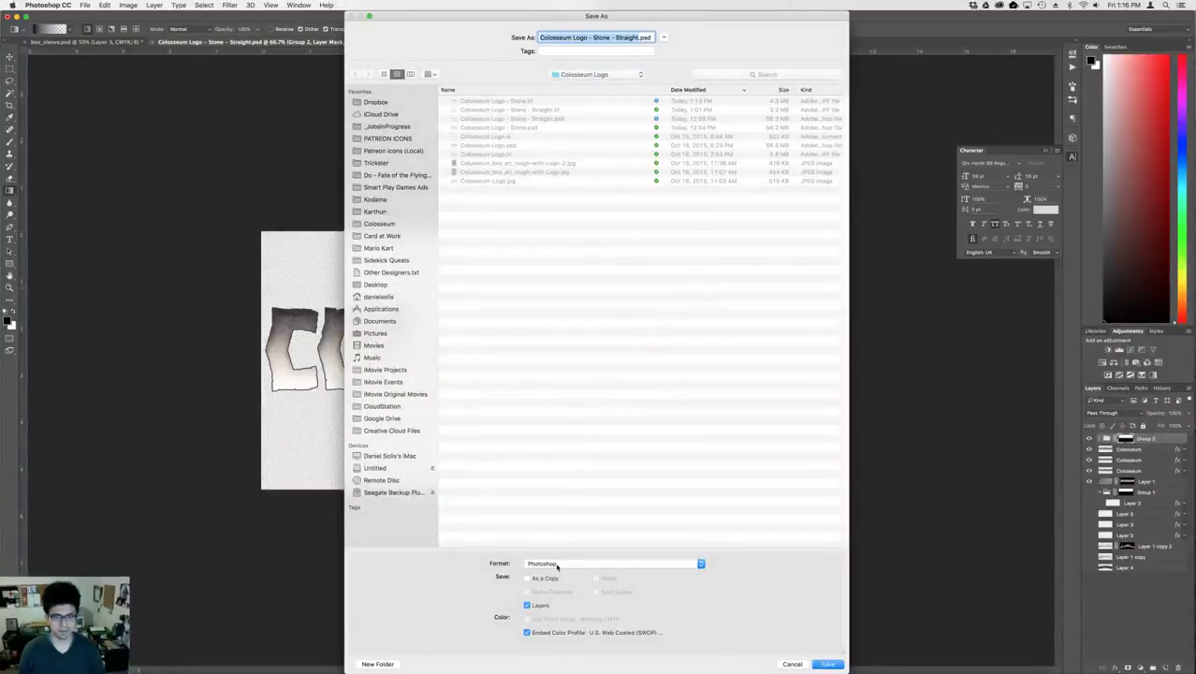
{"action": "left_click", "coordinate": [557, 565]}
{"action": "left_click", "coordinate": [548, 641]}
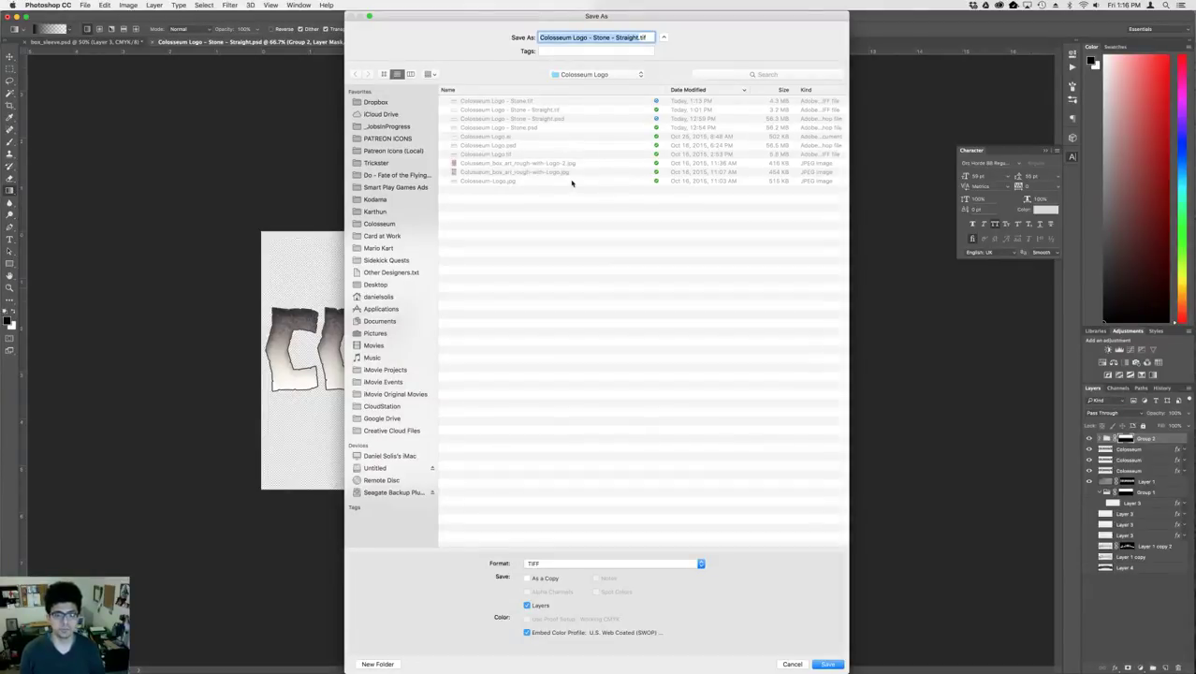
{"action": "left_click", "coordinate": [540, 606]}
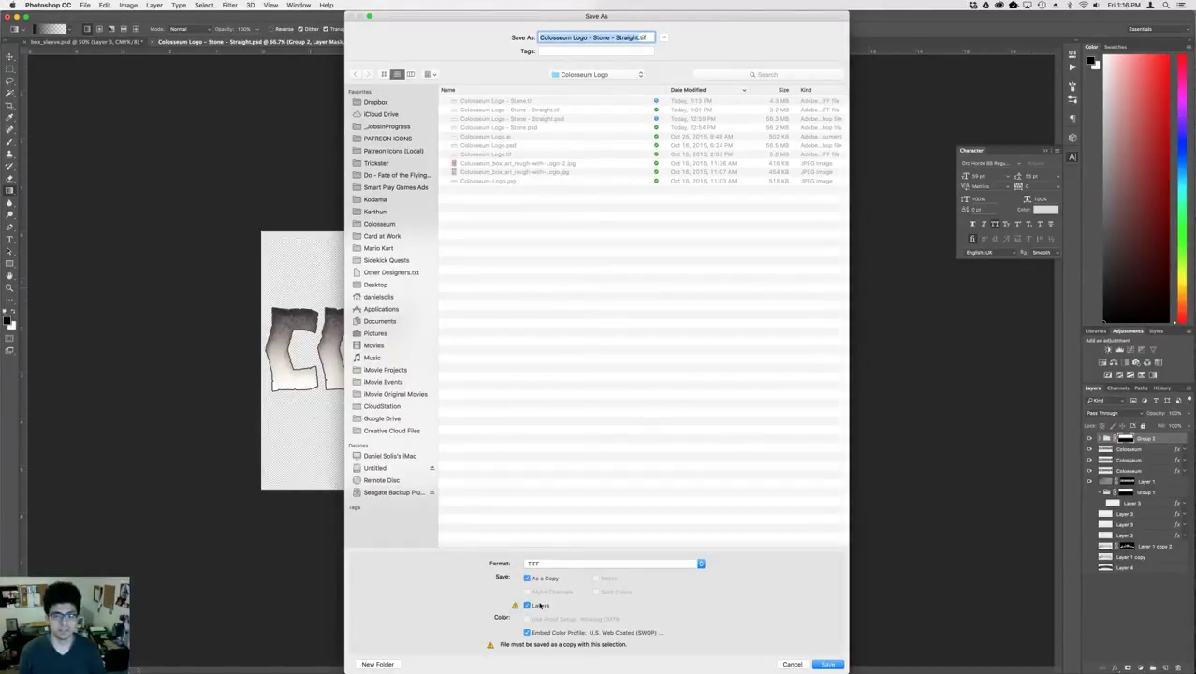
{"action": "key", "text": "Return"}
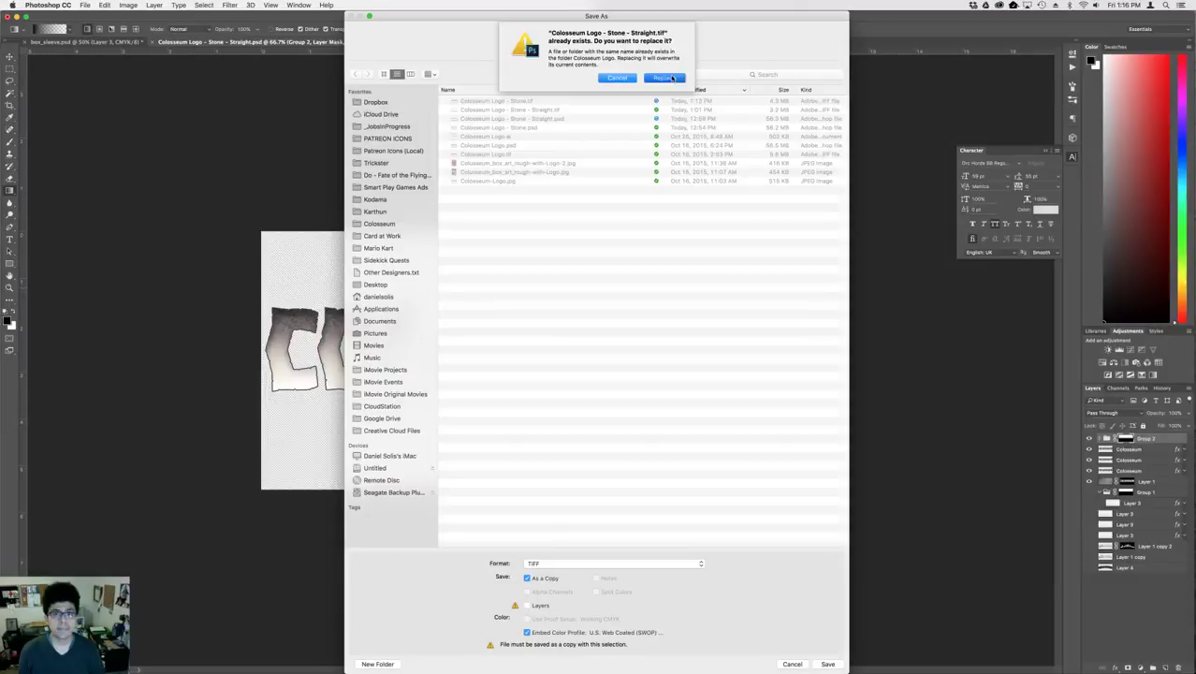
{"action": "left_click", "coordinate": [670, 77]}
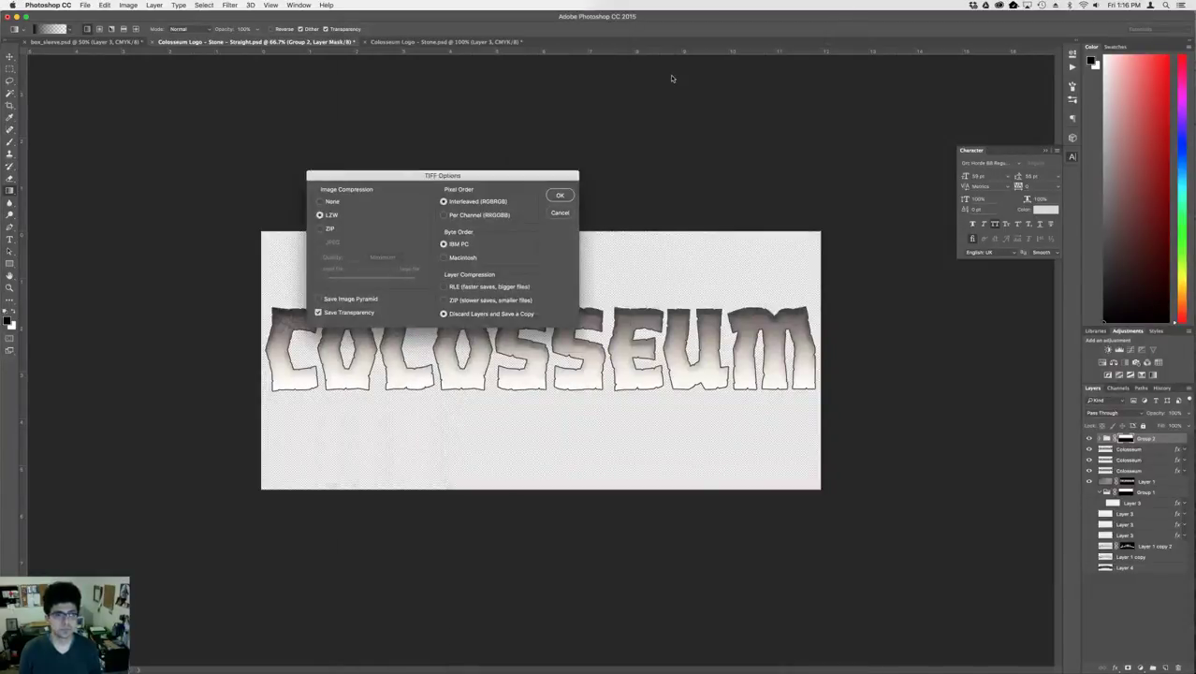
{"action": "key", "text": "Return"}
- Switch to InDesign and replace the arched logo on the middle column with Colosseum Logo - Stone - Straight.tif
{"action": "key", "text": "super+Tab"}
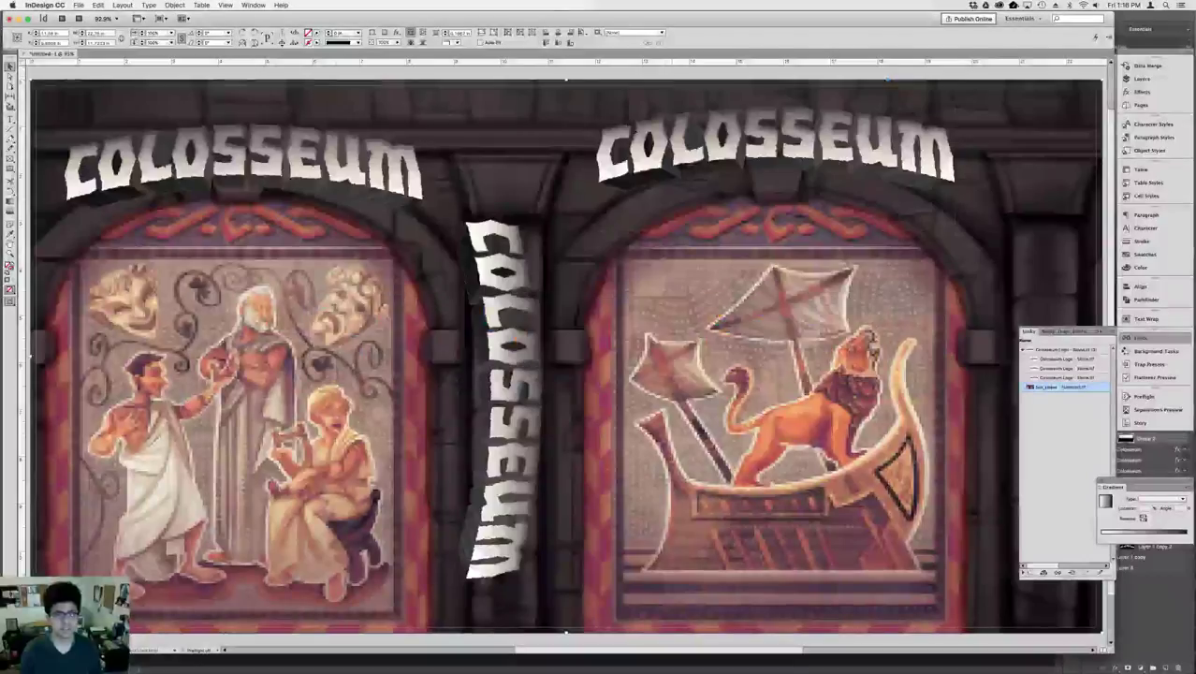
{"action": "left_click", "coordinate": [503, 251]}
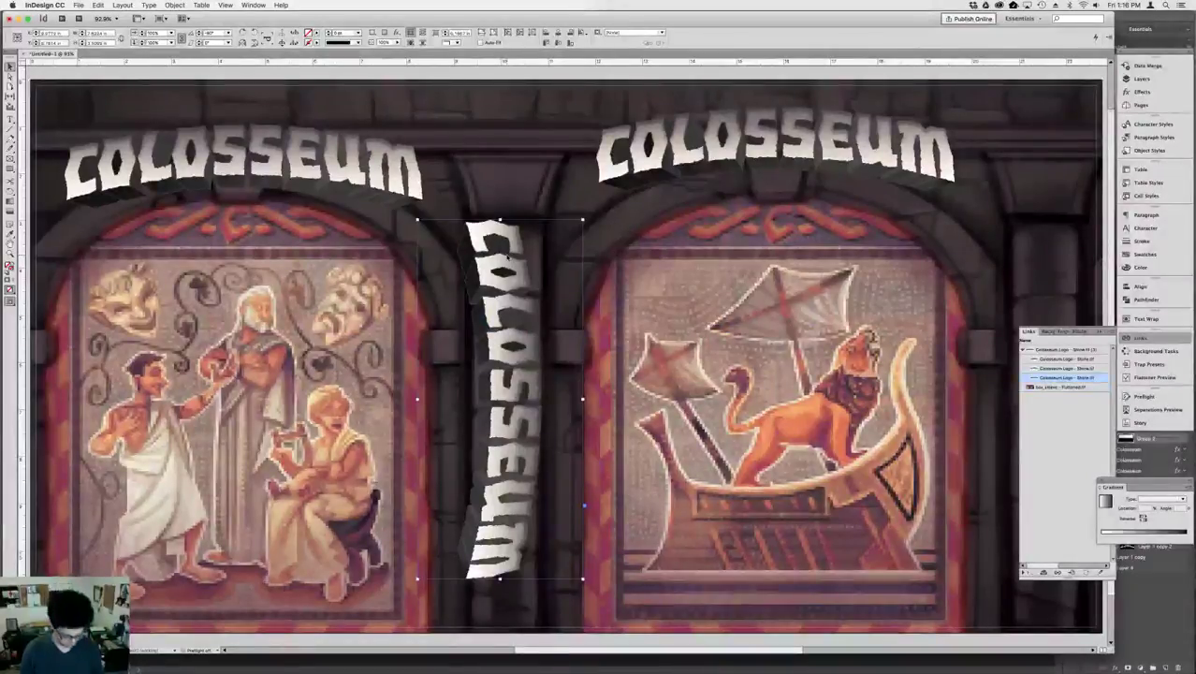
{"action": "key", "text": "super+d"}
{"action": "double_click", "coordinate": [495, 134]}
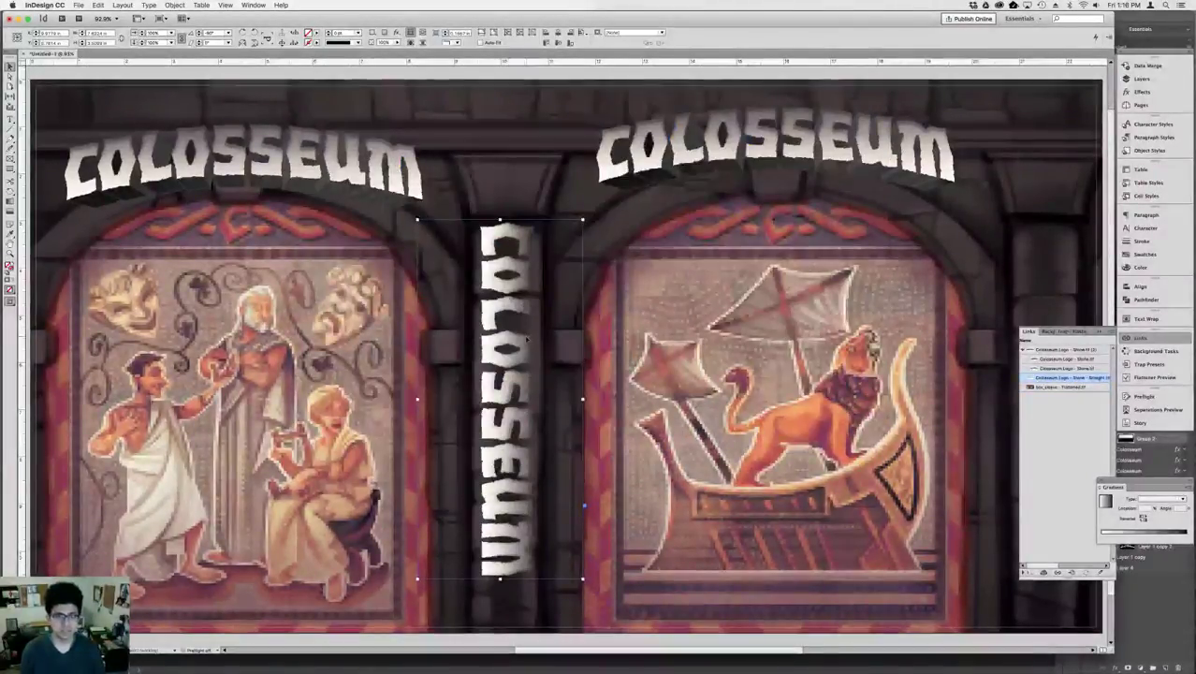
{"action": "left_click_drag", "start_coordinate": [521, 339], "coordinate": [527, 339]}
{"action": "key", "text": "super+z"}
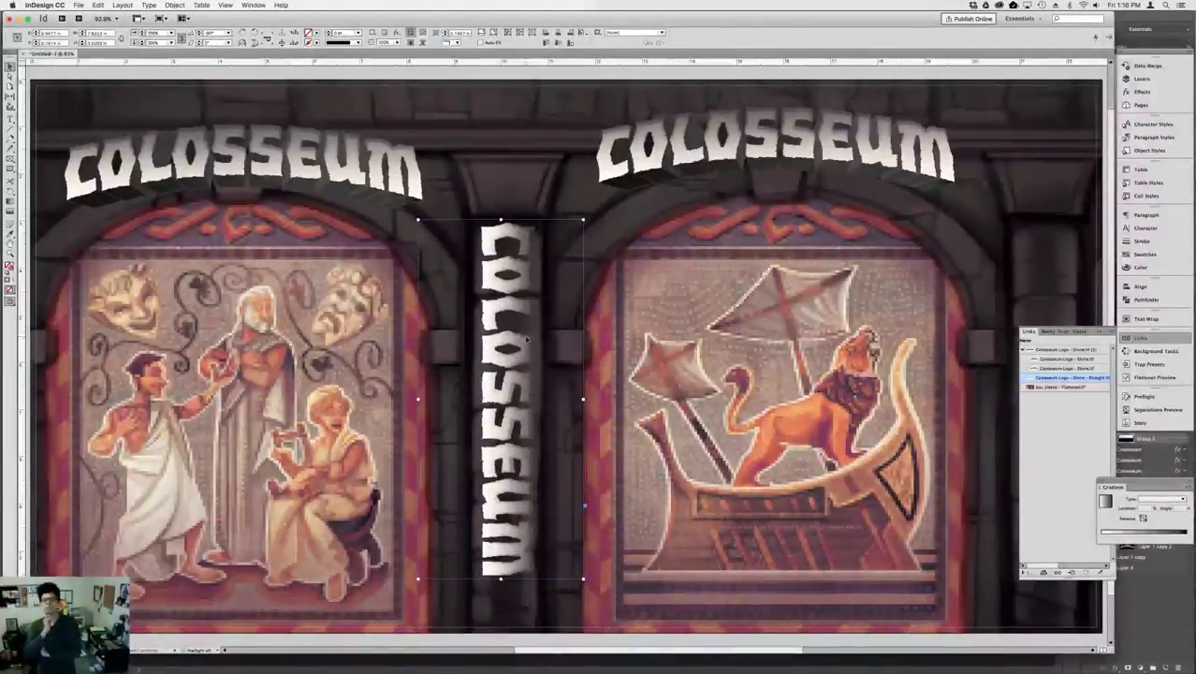
- Duplicate the vertical straight logo onto the far-right column, rotate the copy 180° and nudge it right to centre it
{"action": "left_click_drag", "start_coordinate": [470, 291], "coordinate": [870, 286]}
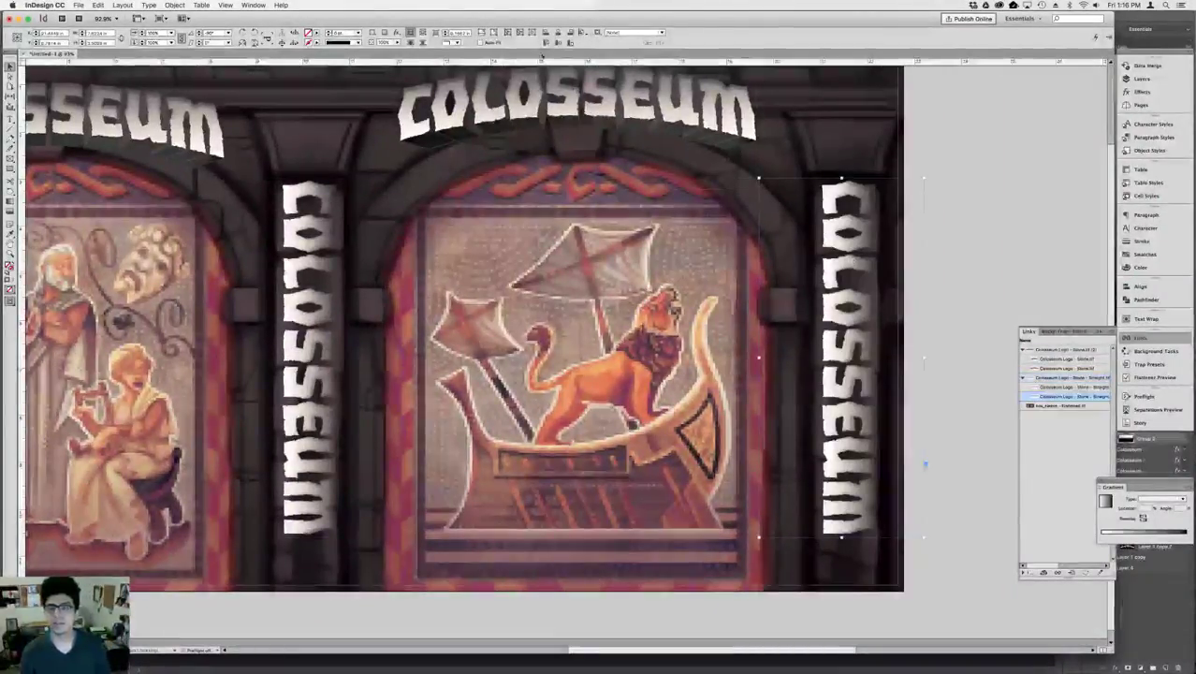
{"action": "left_click", "coordinate": [242, 34]}
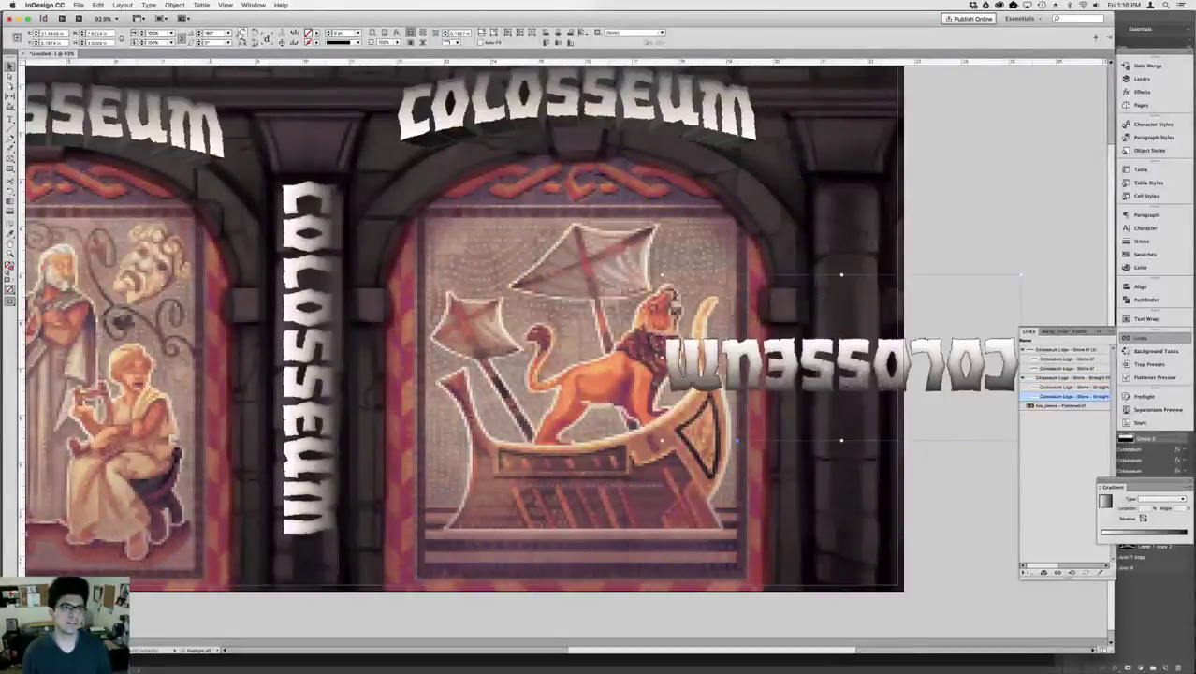
{"action": "left_click", "coordinate": [242, 34]}
{"action": "key", "text": "shift+Right"}
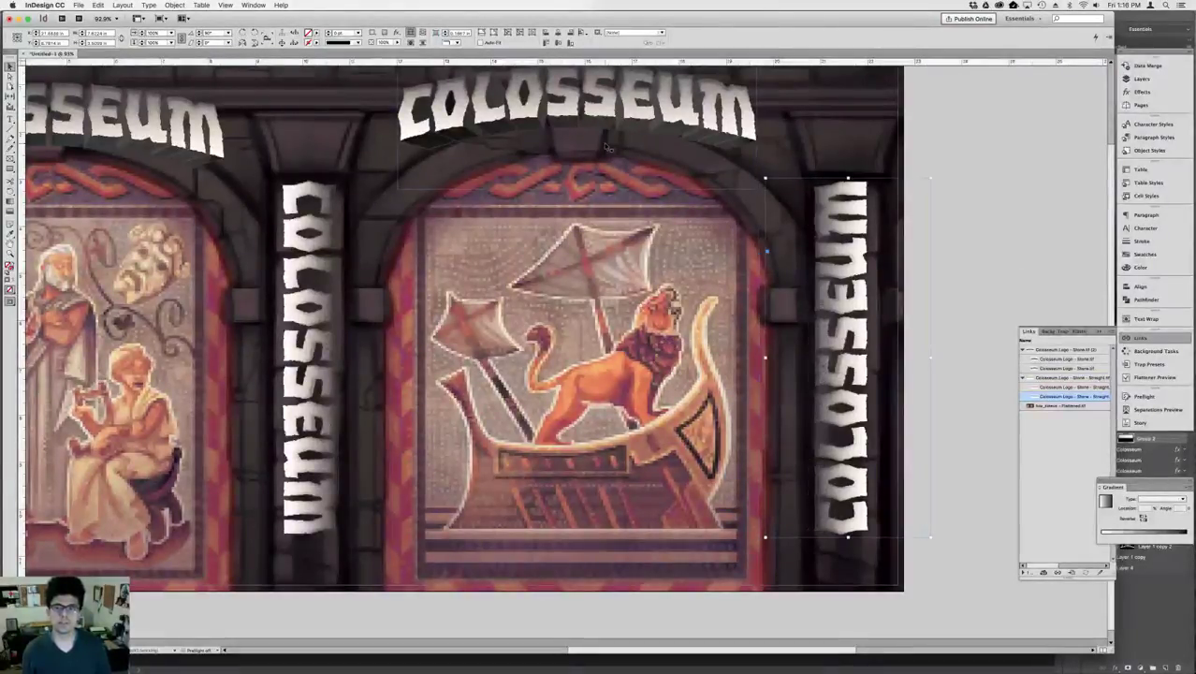
{"action": "key", "text": "shift+Right"}
{"action": "key", "text": "Right"}
{"action": "key", "text": "Right"}
{"action": "left_click", "coordinate": [948, 190]}
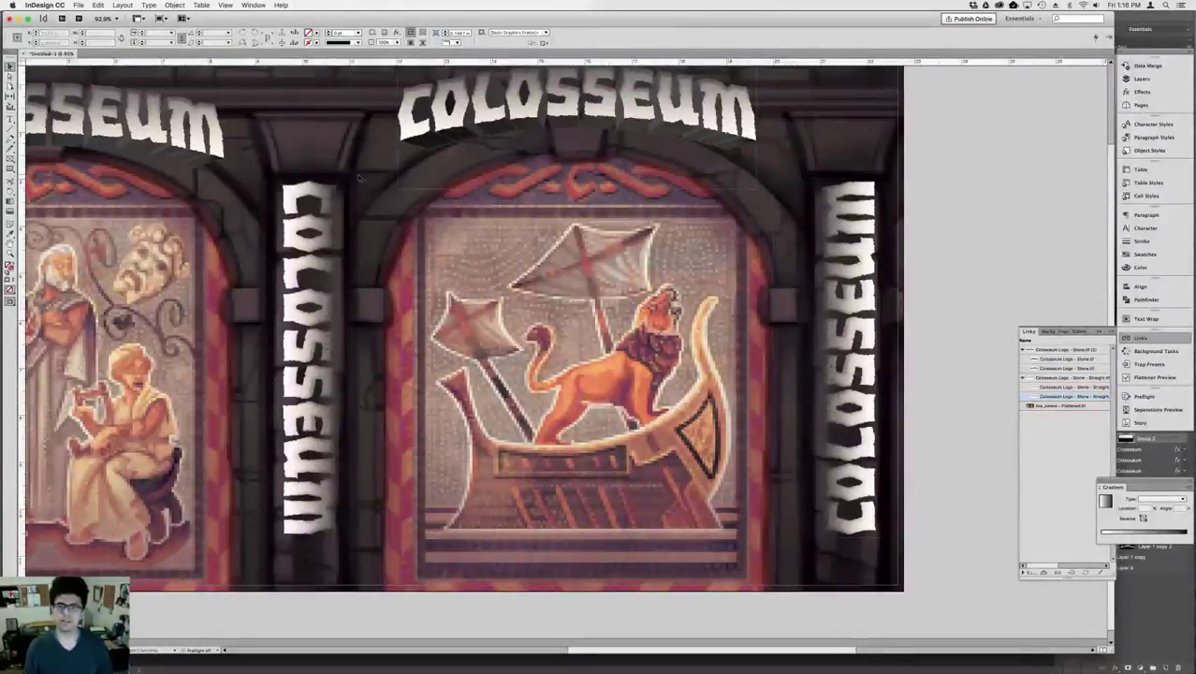
- Scale the vertical logo on the middle column down proportionally to roughly half its size
{"action": "left_click", "coordinate": [301, 198]}
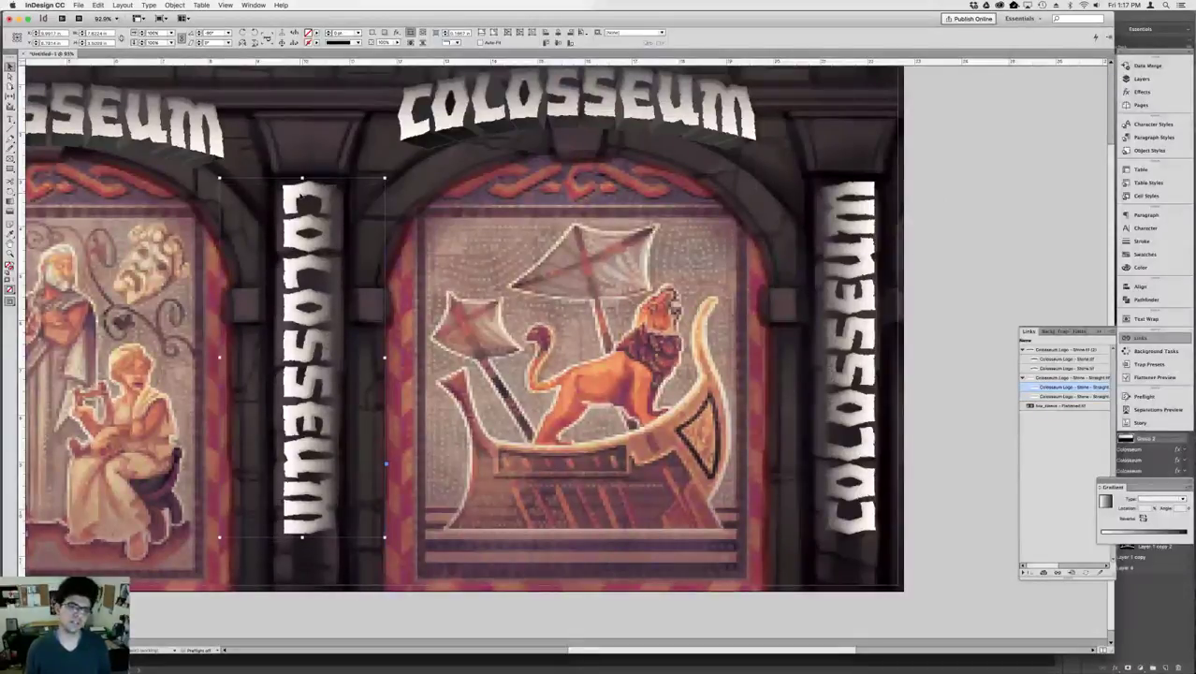
{"action": "left_click", "coordinate": [150, 33]}
{"action": "key", "text": "shift+Down"}
{"action": "key", "text": "shift+Down"}
{"action": "key", "text": "shift+Down"}
{"action": "key", "text": "shift+Down"}
{"action": "key", "text": "shift+Down"}
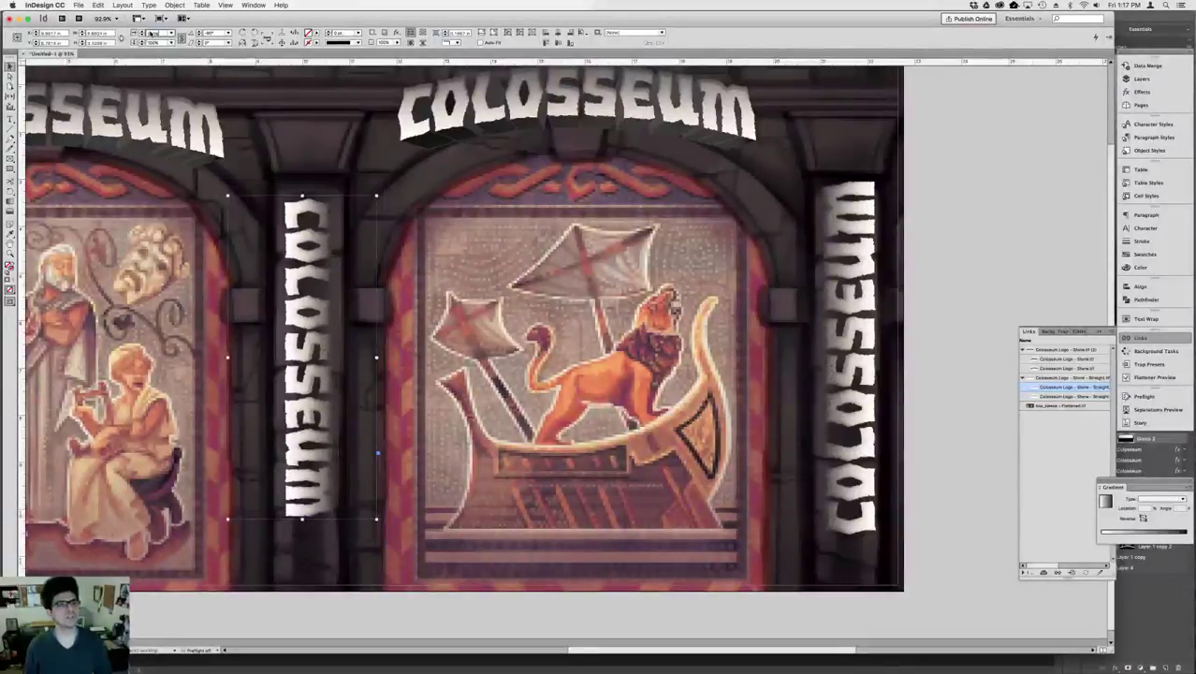
{"action": "key", "text": "shift+Down"}
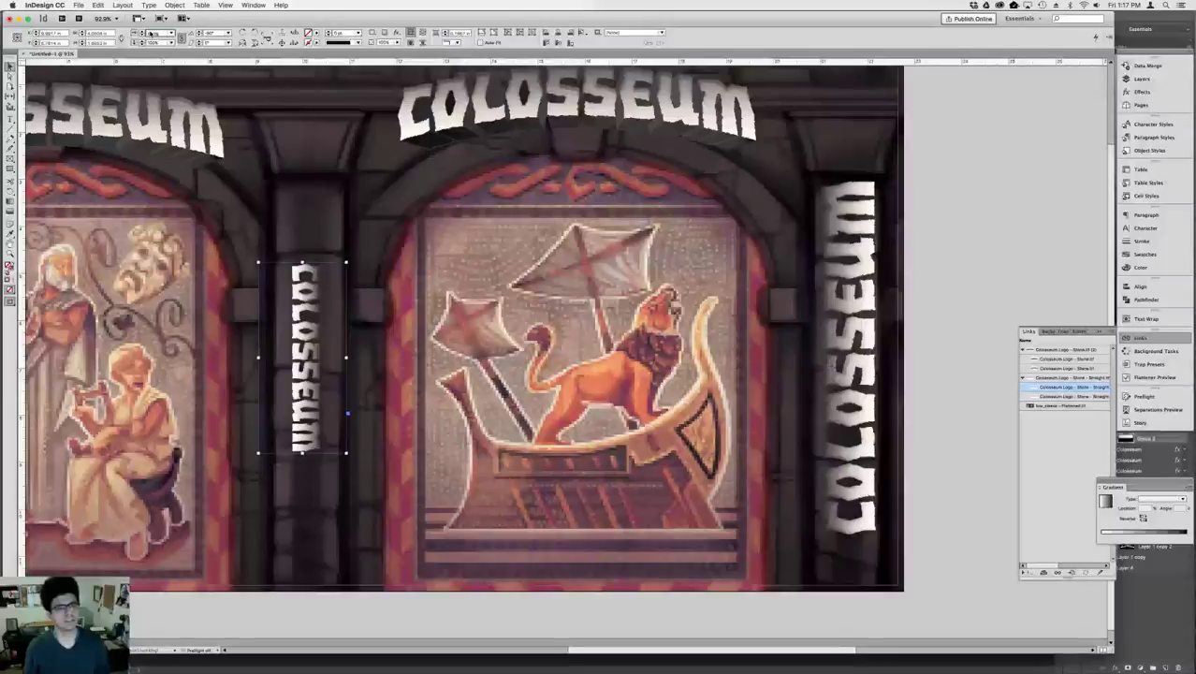
{"action": "key", "text": "shift+Up"}
{"action": "key", "text": "shift+Down"}
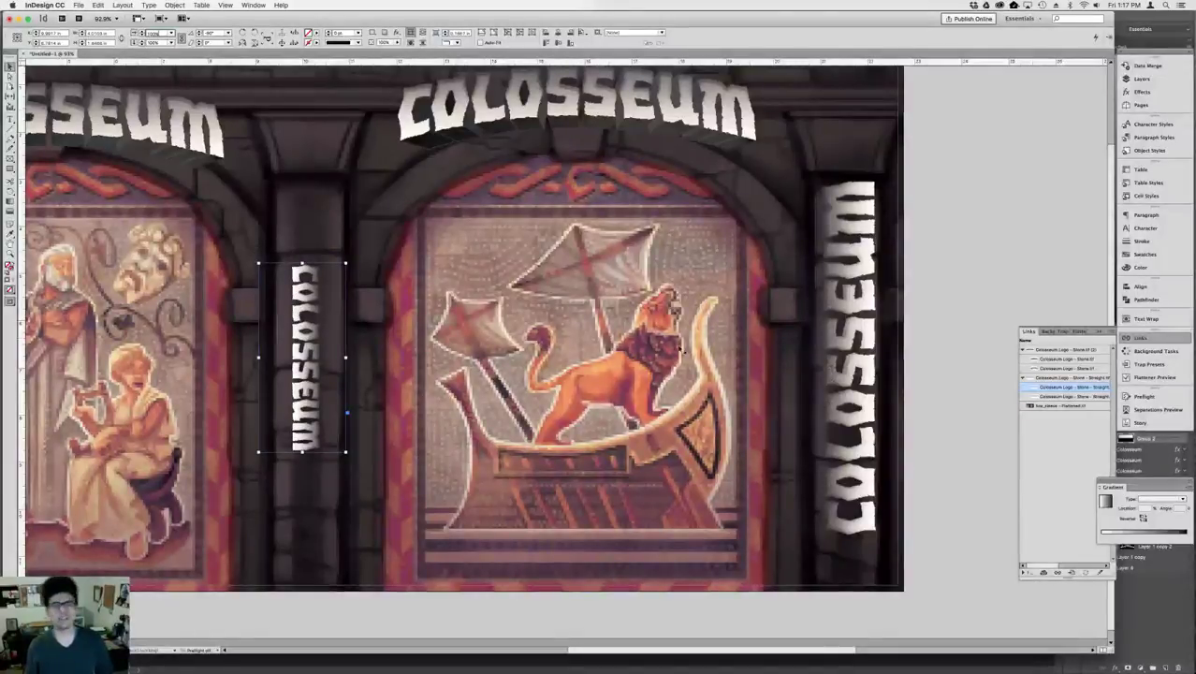
- Replace the large vertical logo on the far-right column with a duplicate of the smaller middle-column logo
{"action": "left_click", "coordinate": [843, 322]}
{"action": "key", "text": "Delete"}
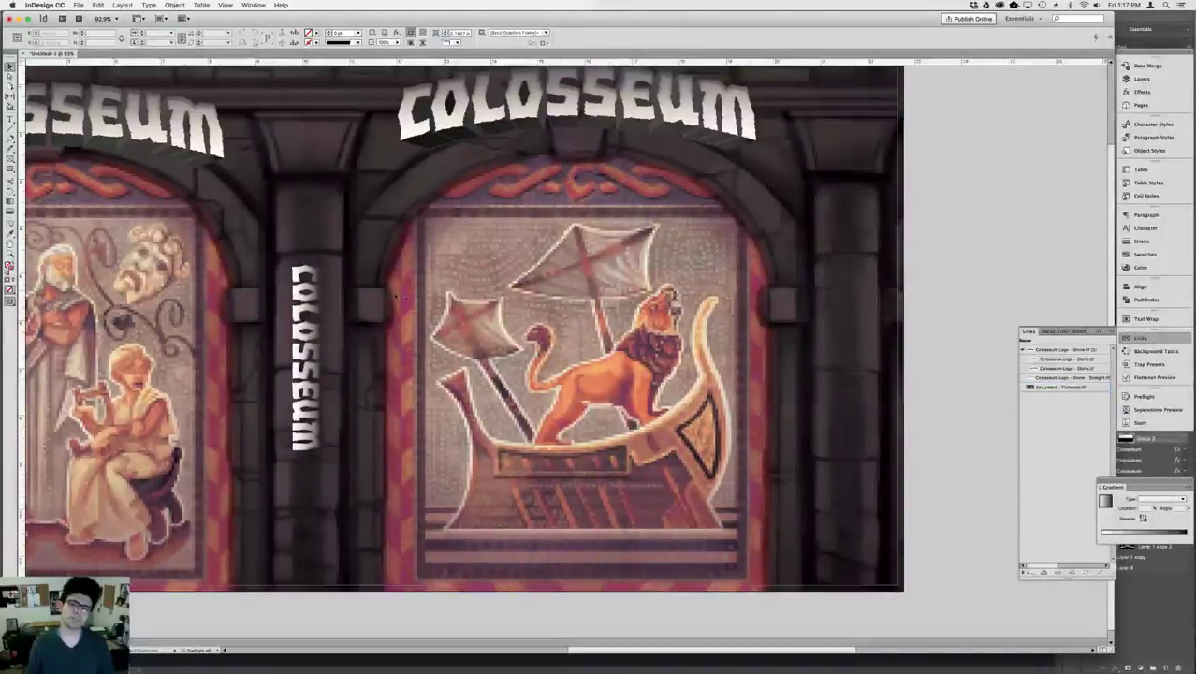
{"action": "left_click", "coordinate": [309, 313]}
{"action": "left_click_drag", "start_coordinate": [309, 319], "coordinate": [847, 318]}
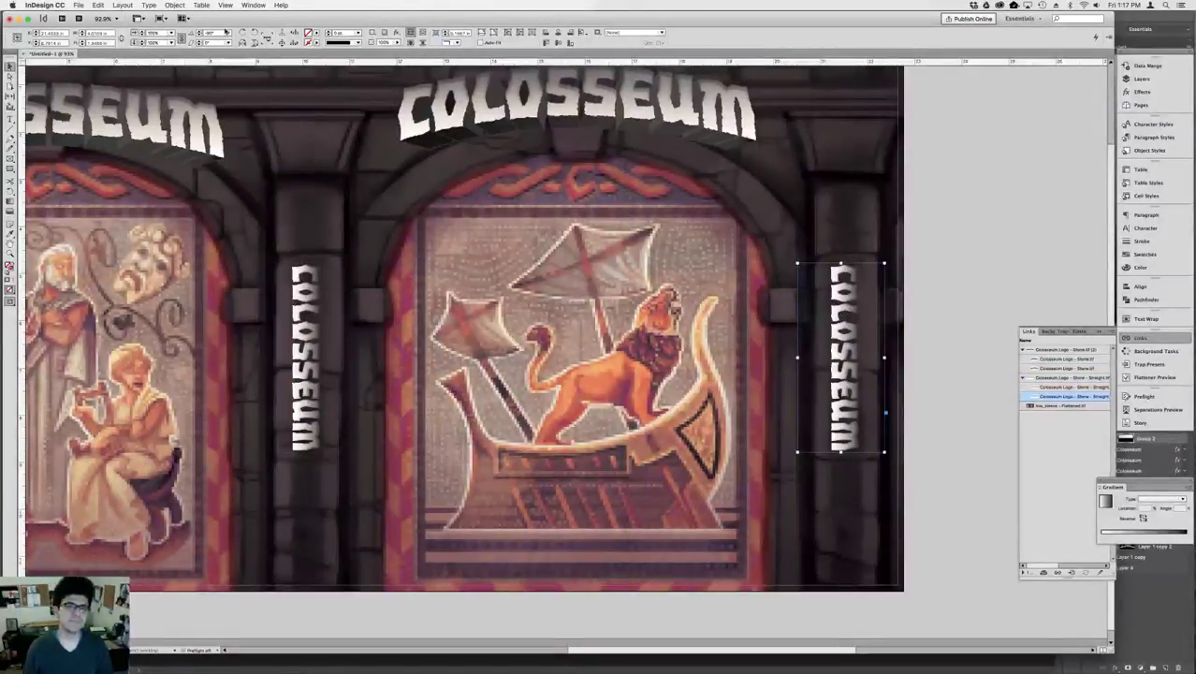
- Rotate the far-right logo copy 180° and nudge it right to centre it on its column
{"action": "left_click", "coordinate": [241, 32]}
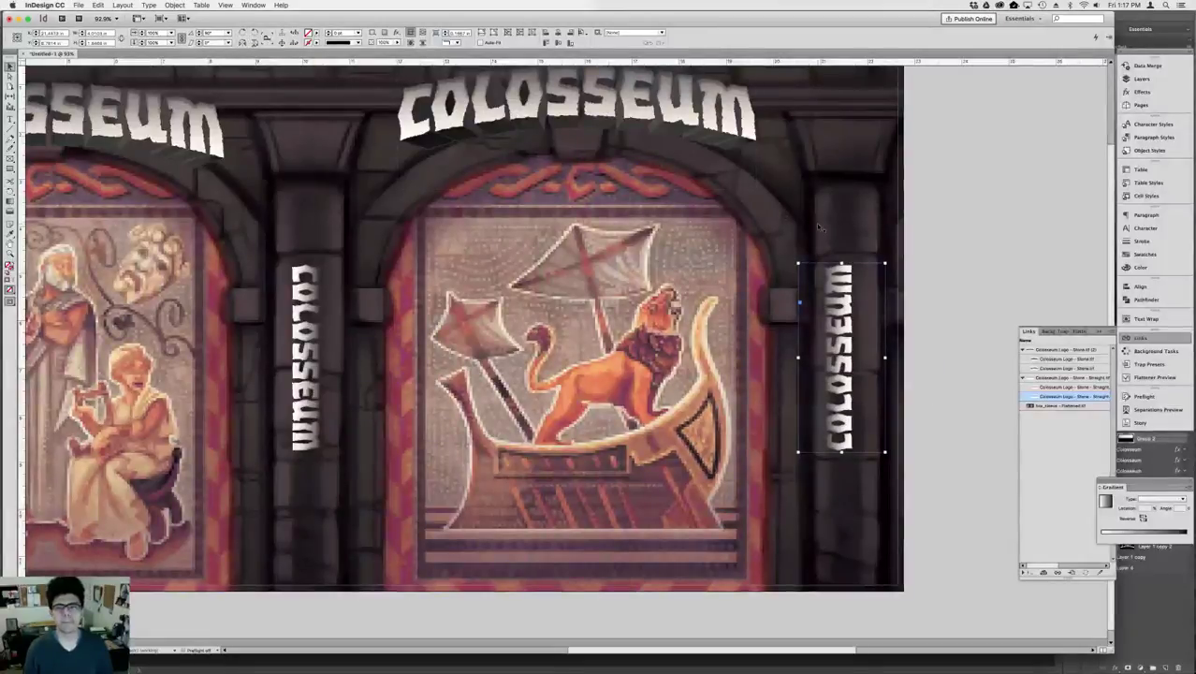
{"action": "key", "text": "Right"}
{"action": "key", "text": "Right"}
{"action": "key", "text": "Right"}
{"action": "key", "text": "Right"}
{"action": "key", "text": "Right"}
{"action": "key", "text": "Right"}
{"action": "left_click", "coordinate": [926, 204]}
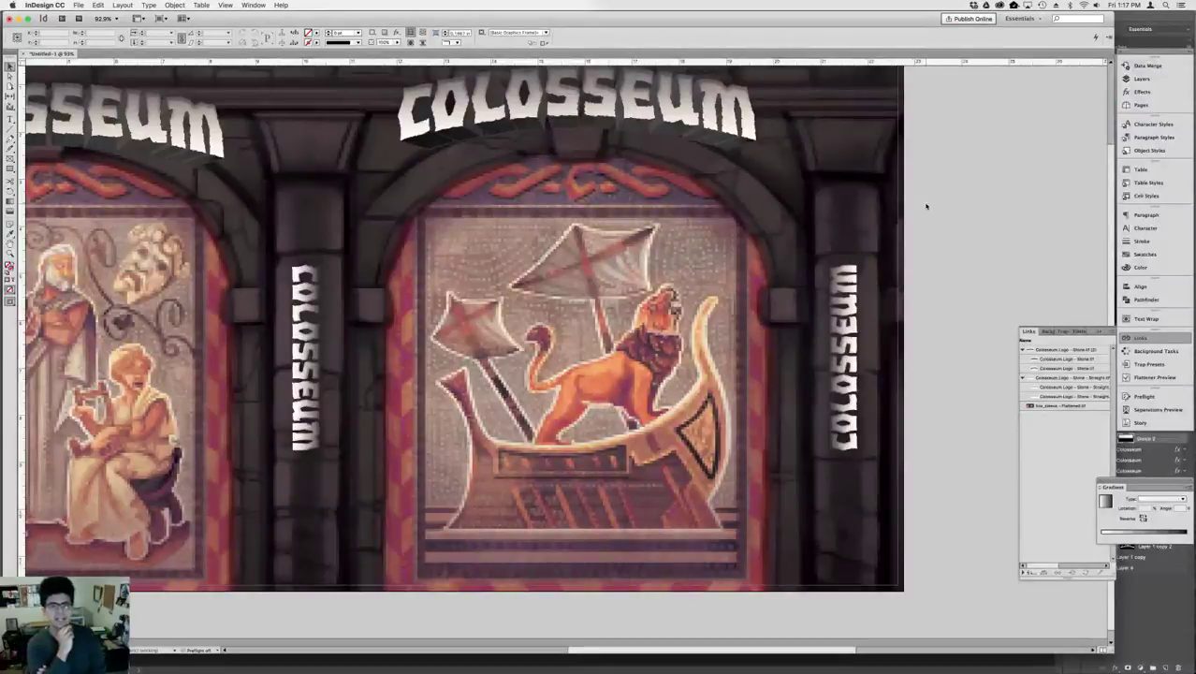
- Preview the whole sleeve layout without guides or panels and examine the logos at several magnifications
{"action": "key", "text": "super+0"}
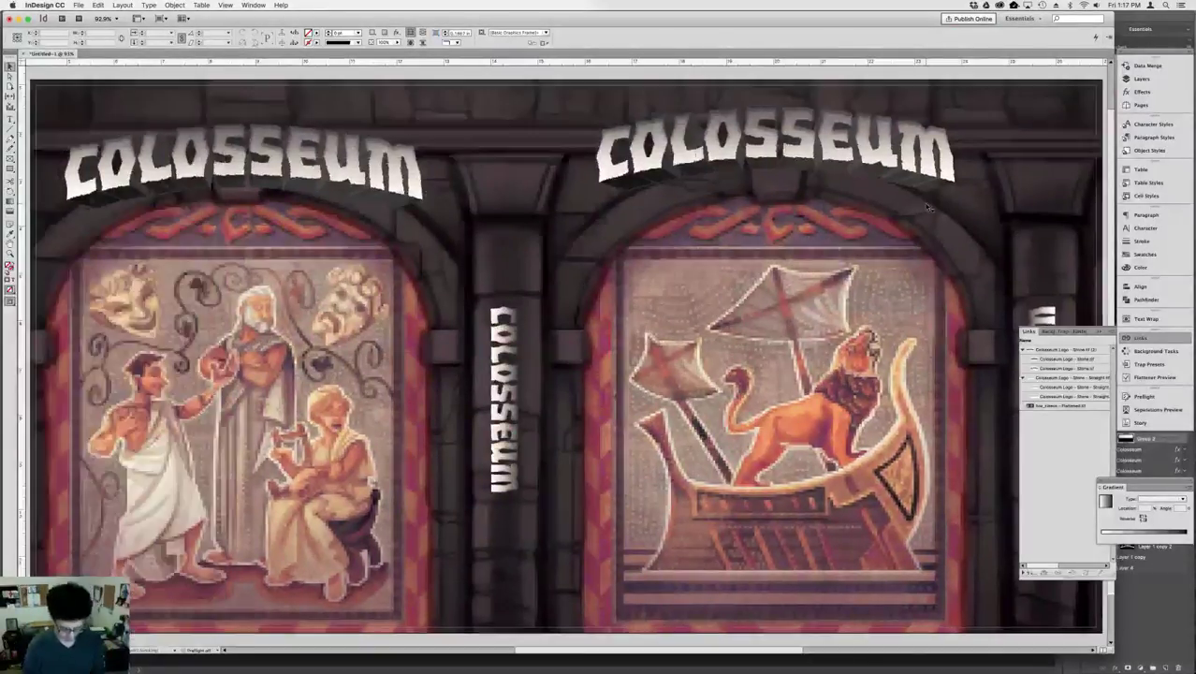
{"action": "key", "text": "super+minus"}
{"action": "key", "text": "super+minus"}
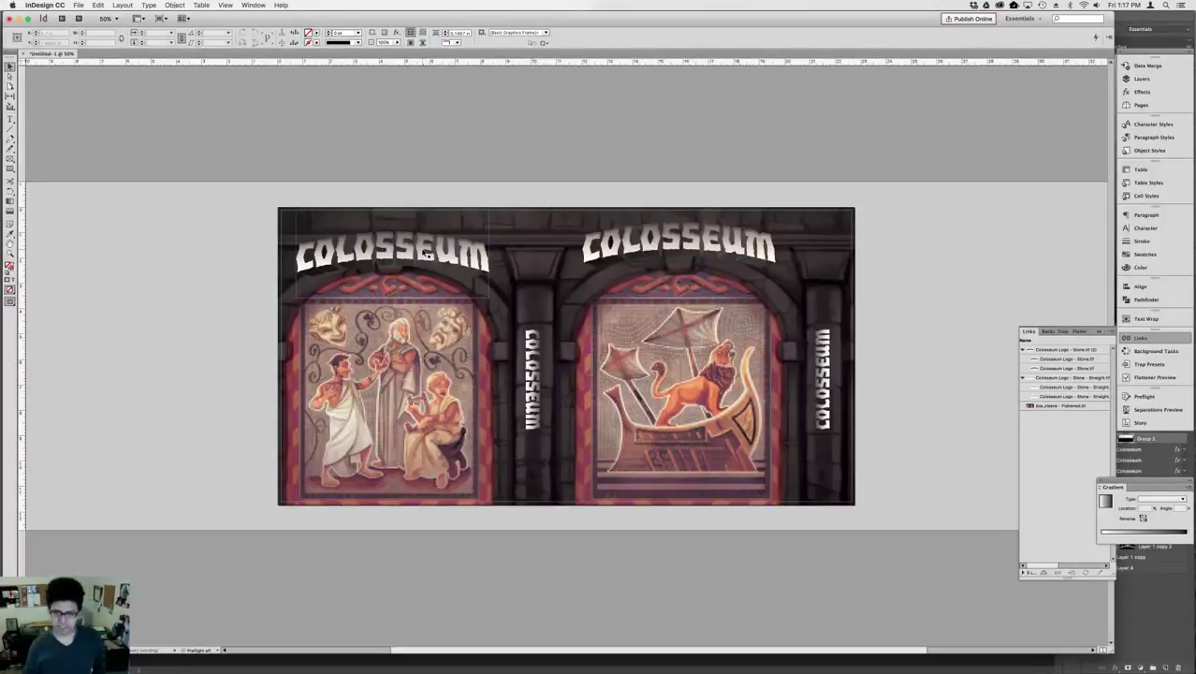
{"action": "key", "text": "w"}
{"action": "key", "text": "w"}
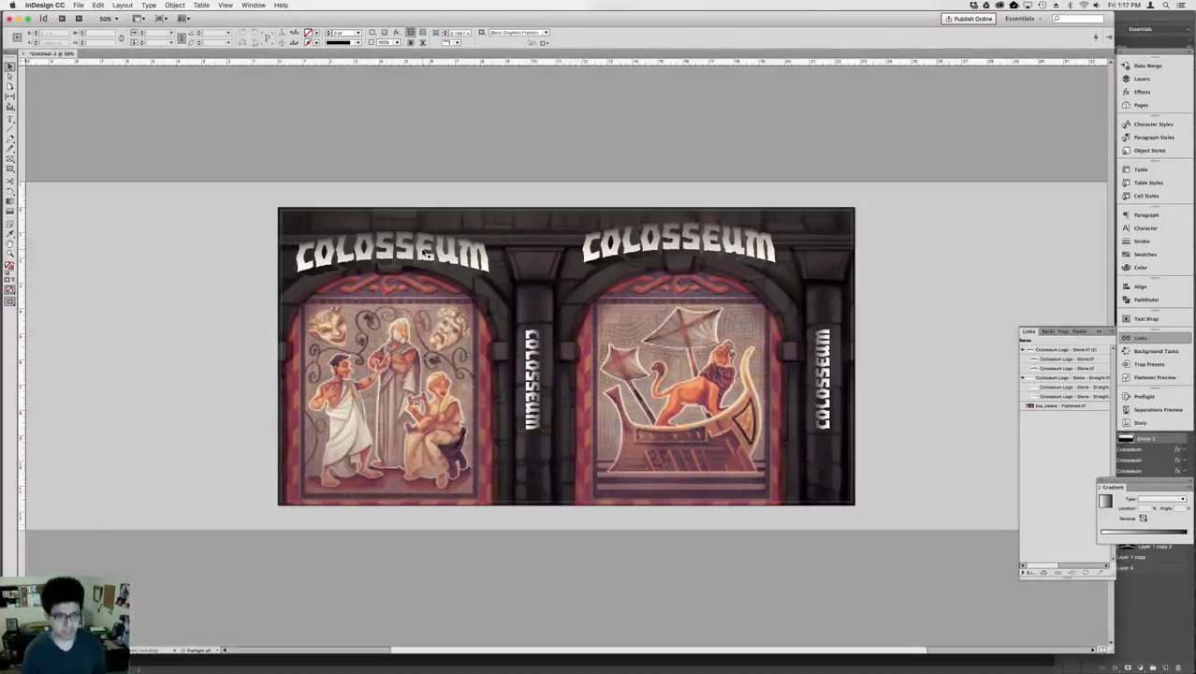
{"action": "key", "text": "w"}
{"action": "key", "text": "Tab"}
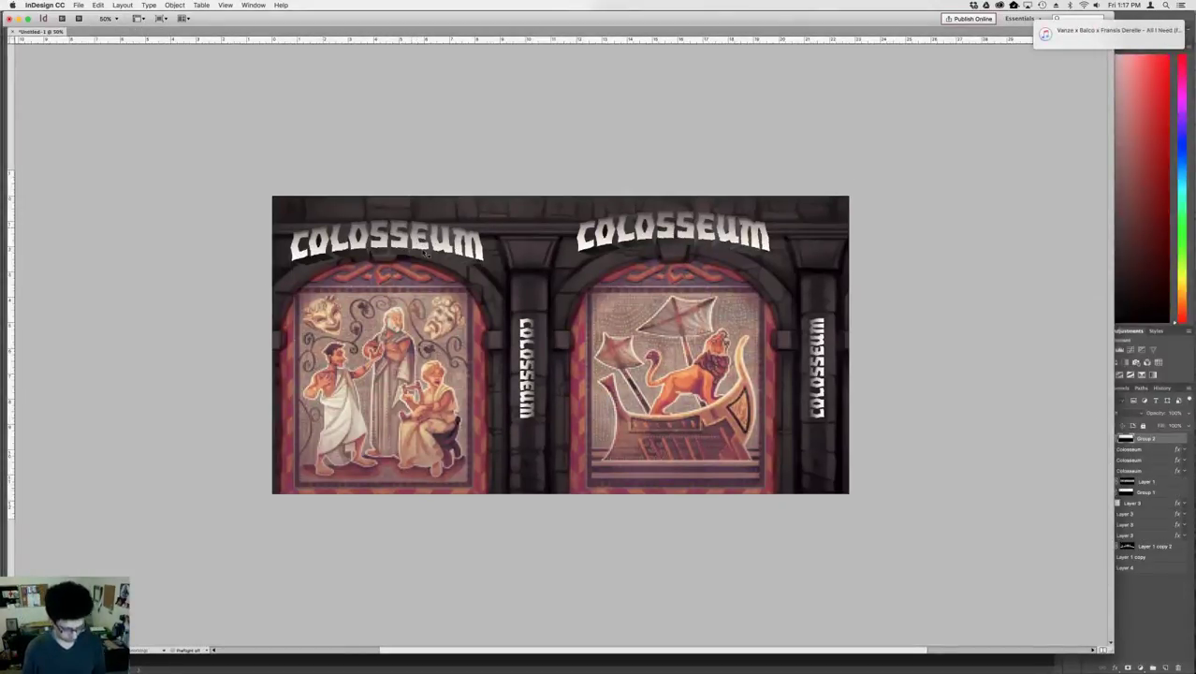
{"action": "key", "text": "super+equal"}
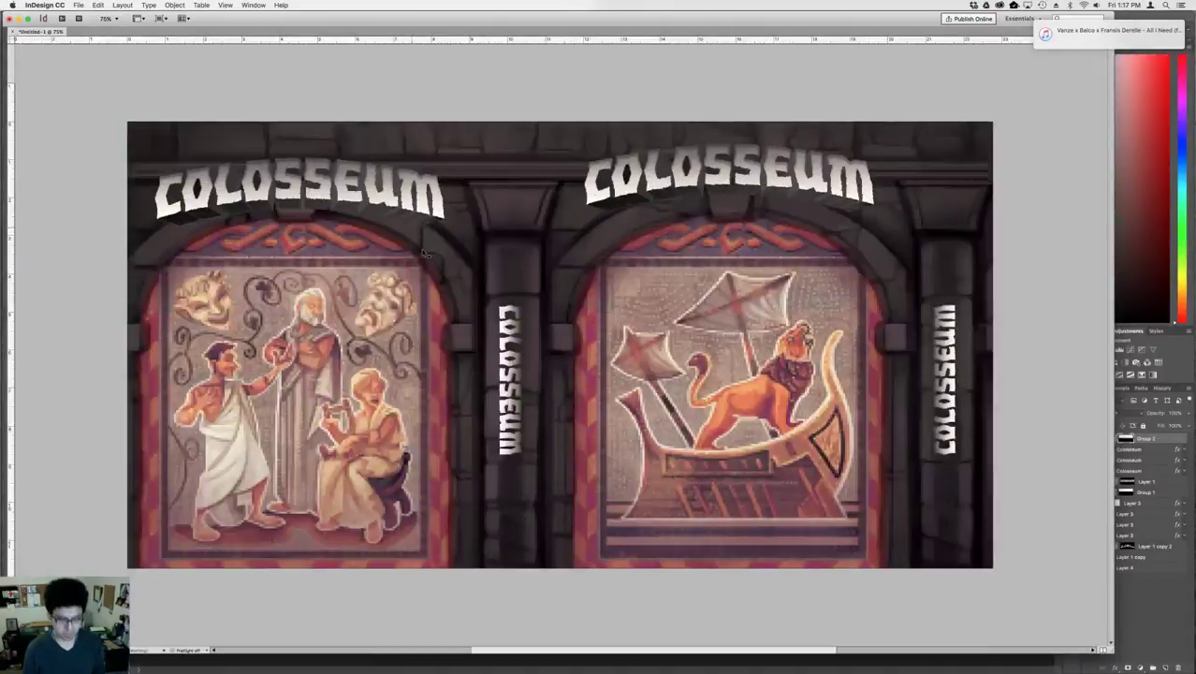
{"action": "key", "text": "super+equal"}
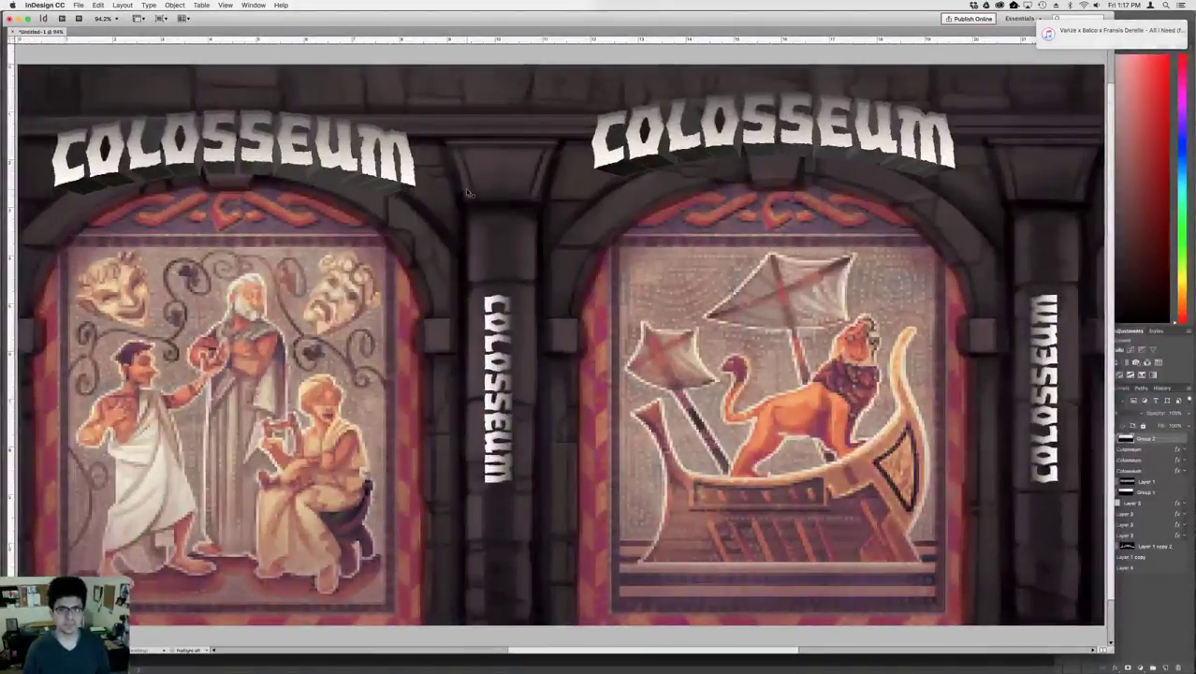
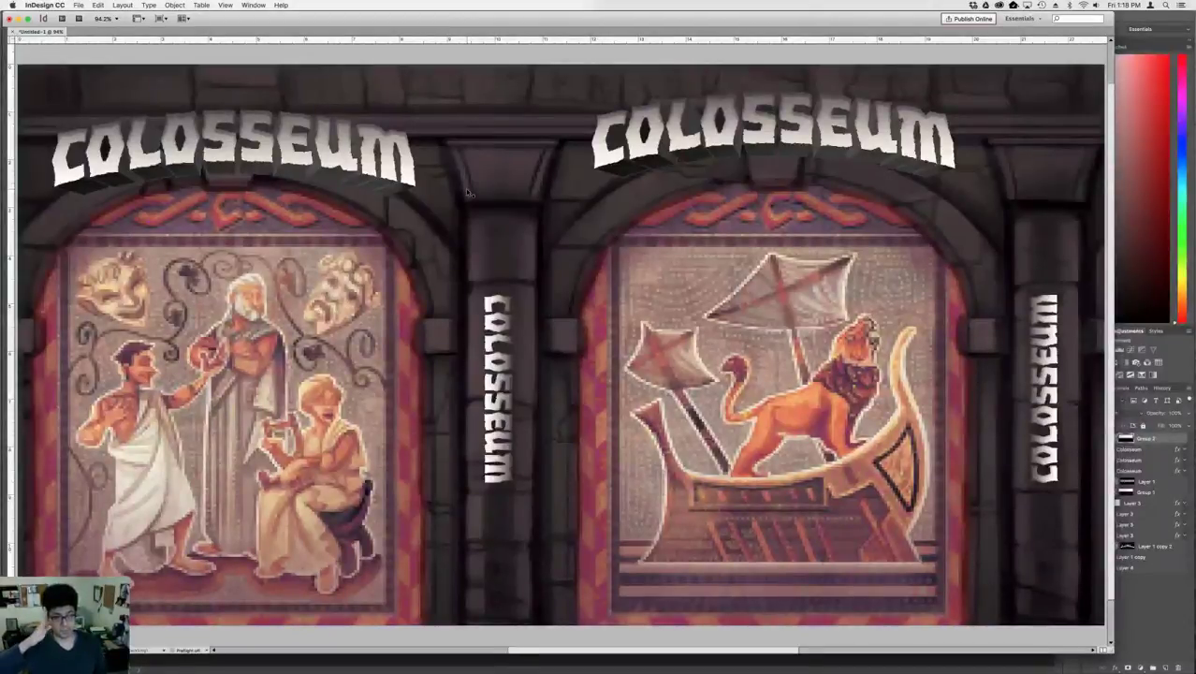
- Switch to Photoshop and hide the upper two Colosseum layers directly below Group 2
{"action": "key", "text": "super+Tab"}
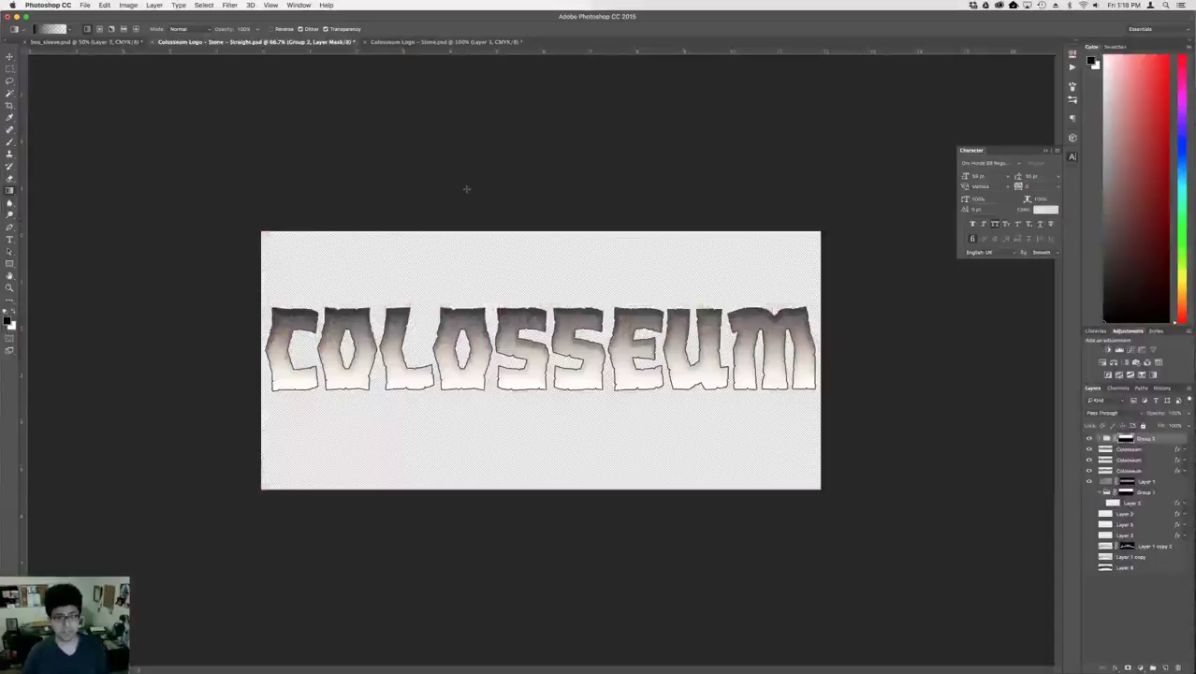
{"action": "key", "text": "super+1"}
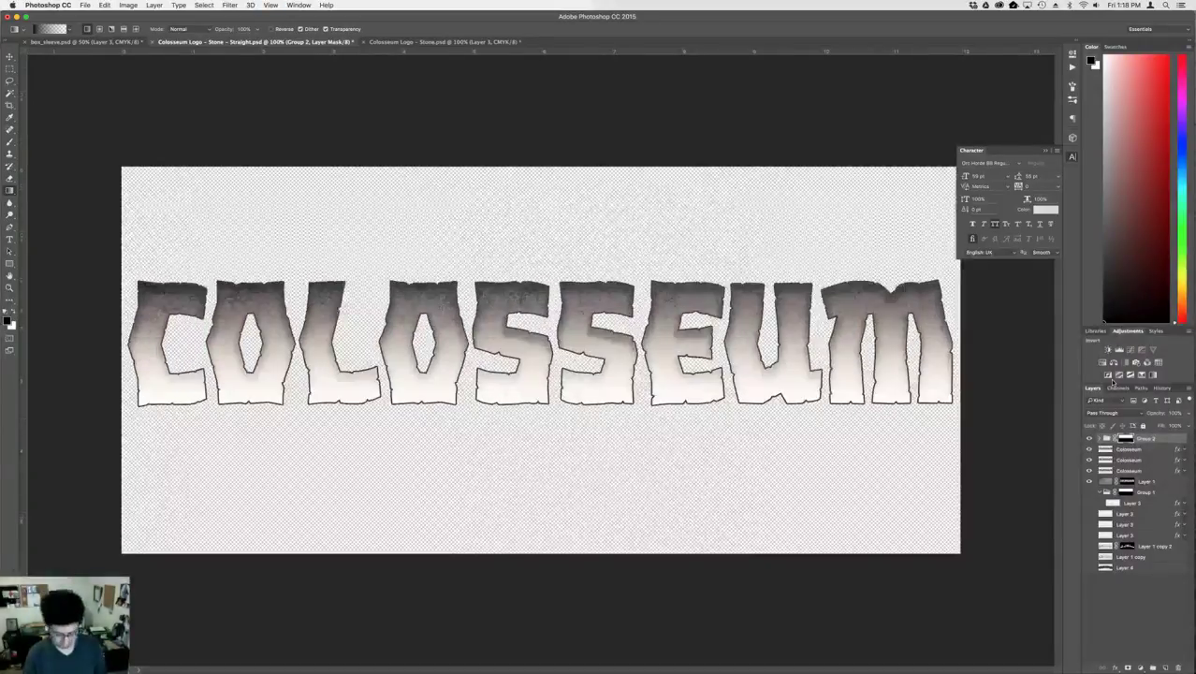
{"action": "left_click", "coordinate": [1088, 450]}
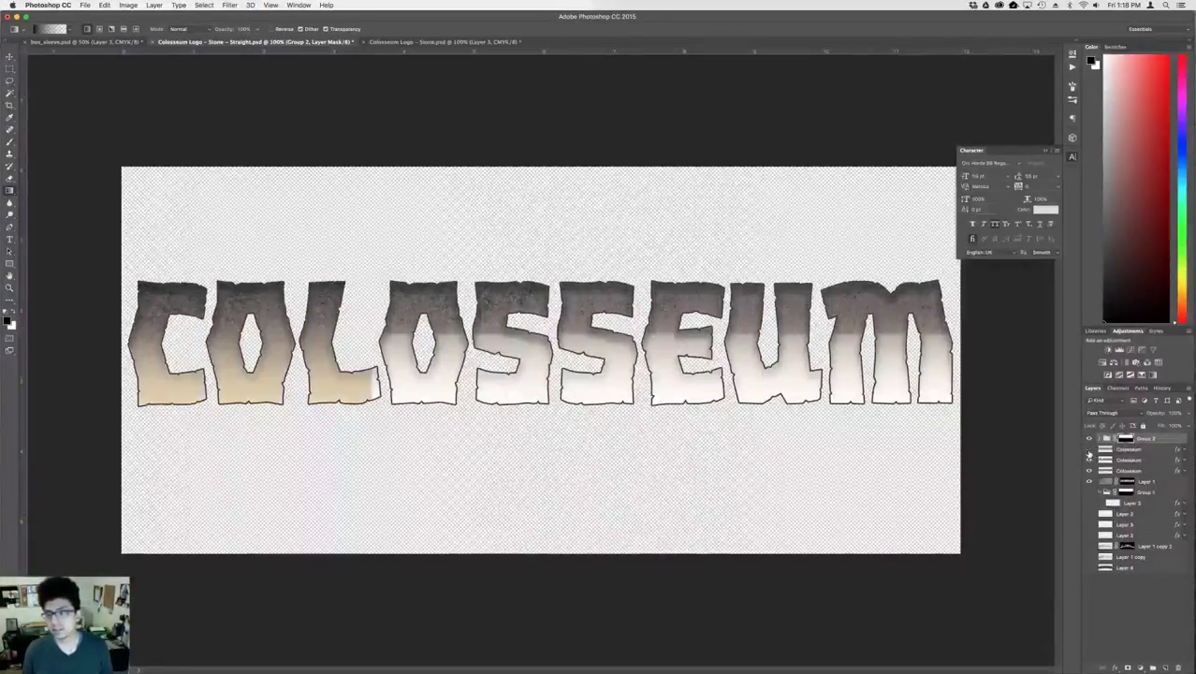
{"action": "left_click", "coordinate": [1088, 457]}
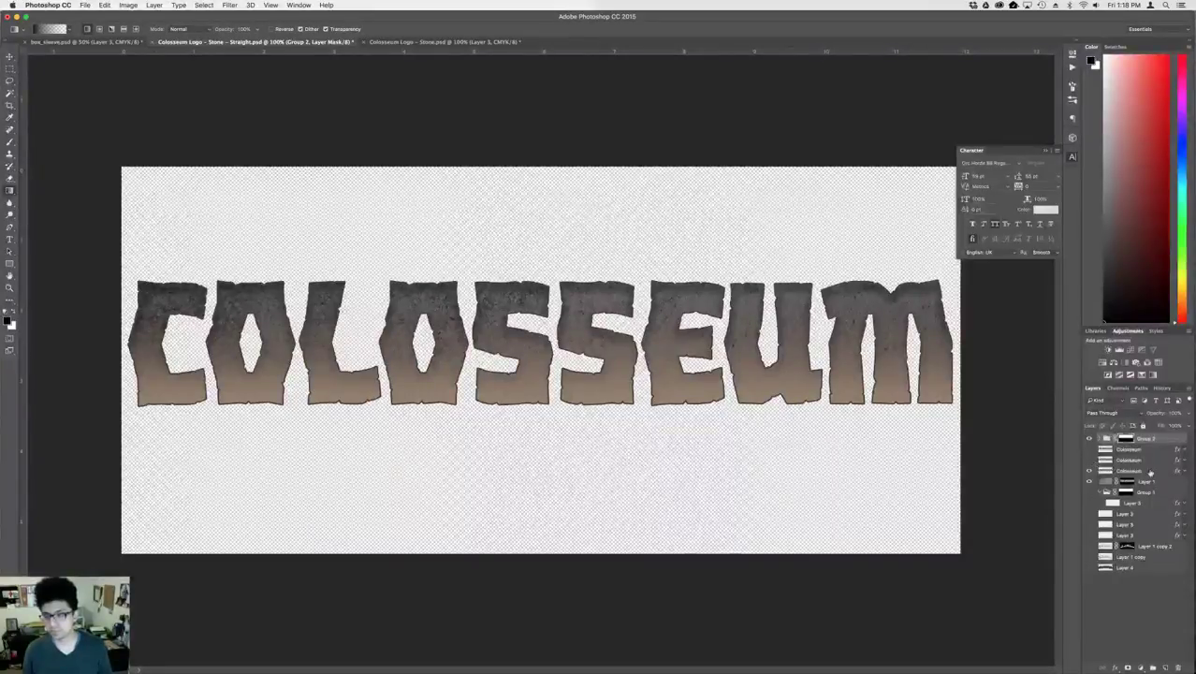
- In the lowest Colosseum layer's Gradient Overlay, change the beige colour stop at 10% to near-white
{"action": "left_click", "coordinate": [1151, 471]}
{"action": "double_click", "coordinate": [1152, 472]}
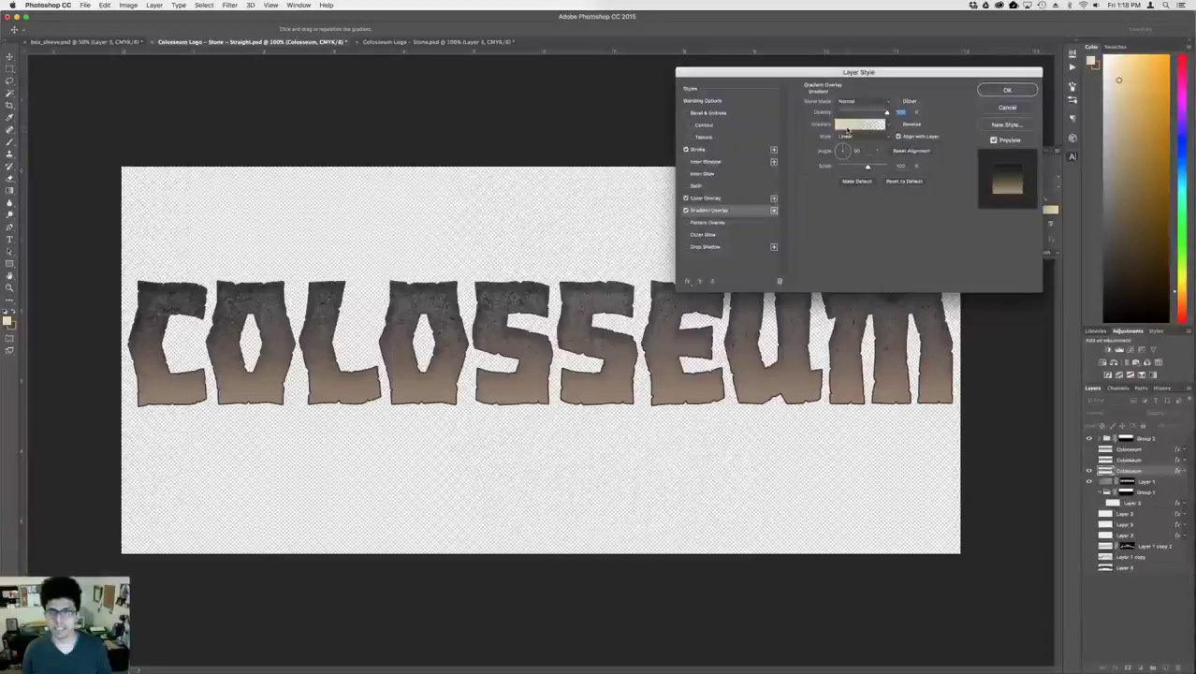
{"action": "left_click", "coordinate": [861, 125]}
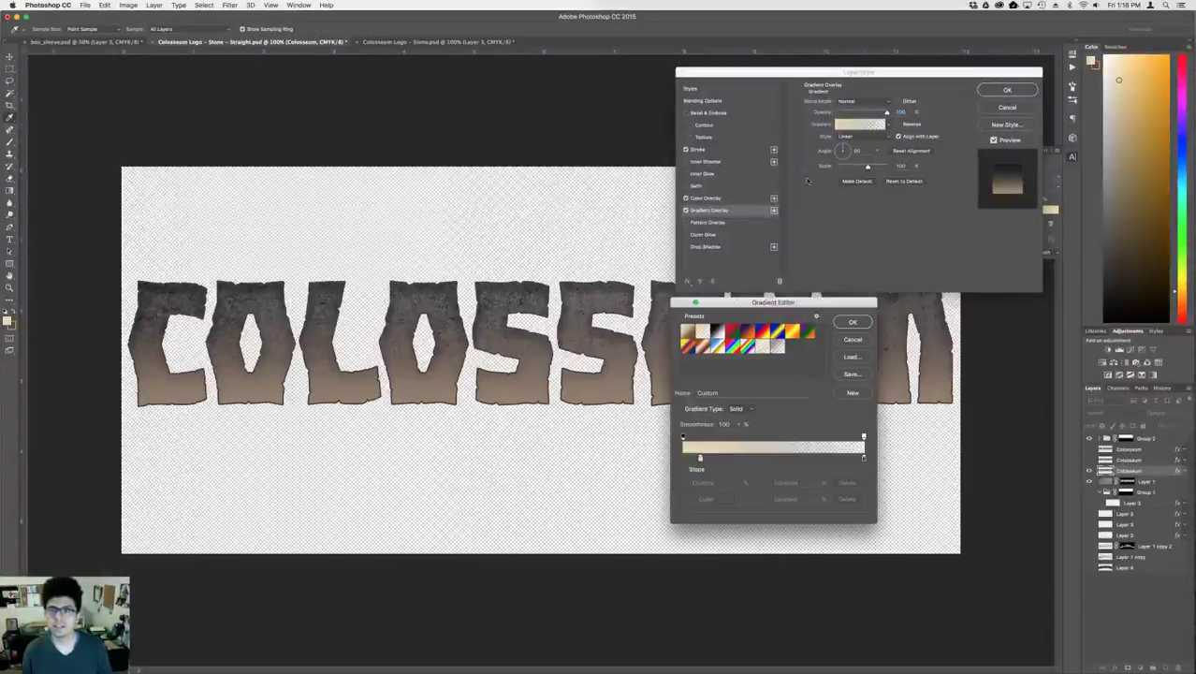
{"action": "left_click", "coordinate": [699, 459]}
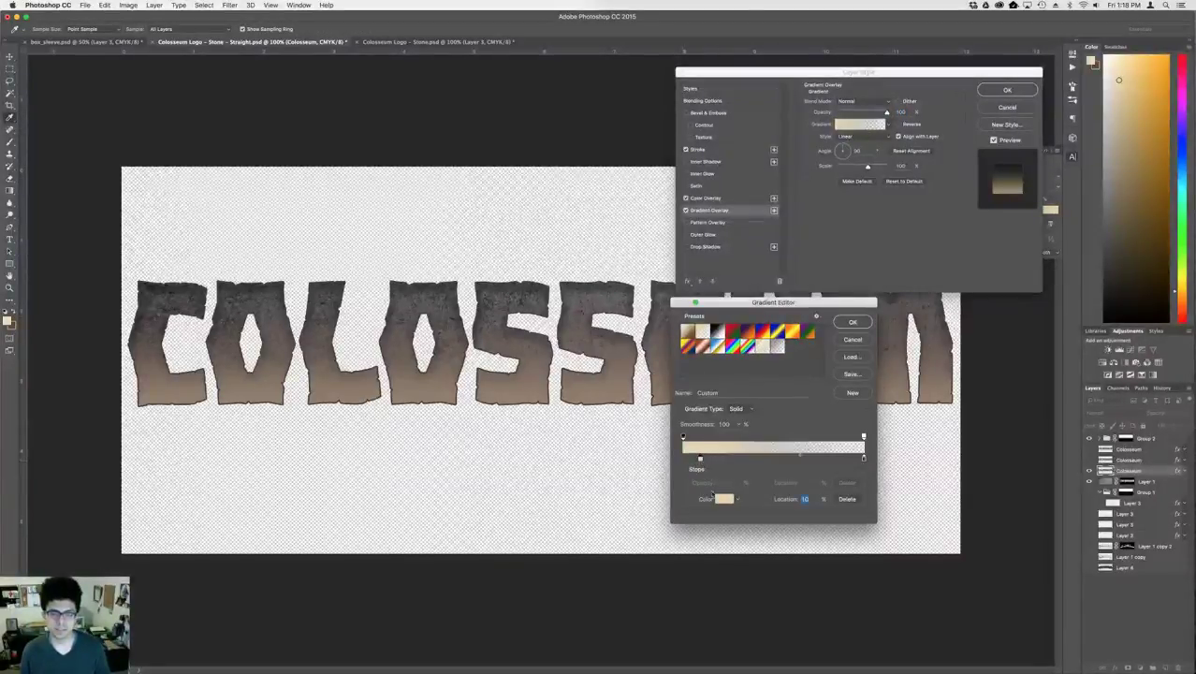
{"action": "left_click", "coordinate": [719, 498]}
{"action": "left_click", "coordinate": [721, 329]}
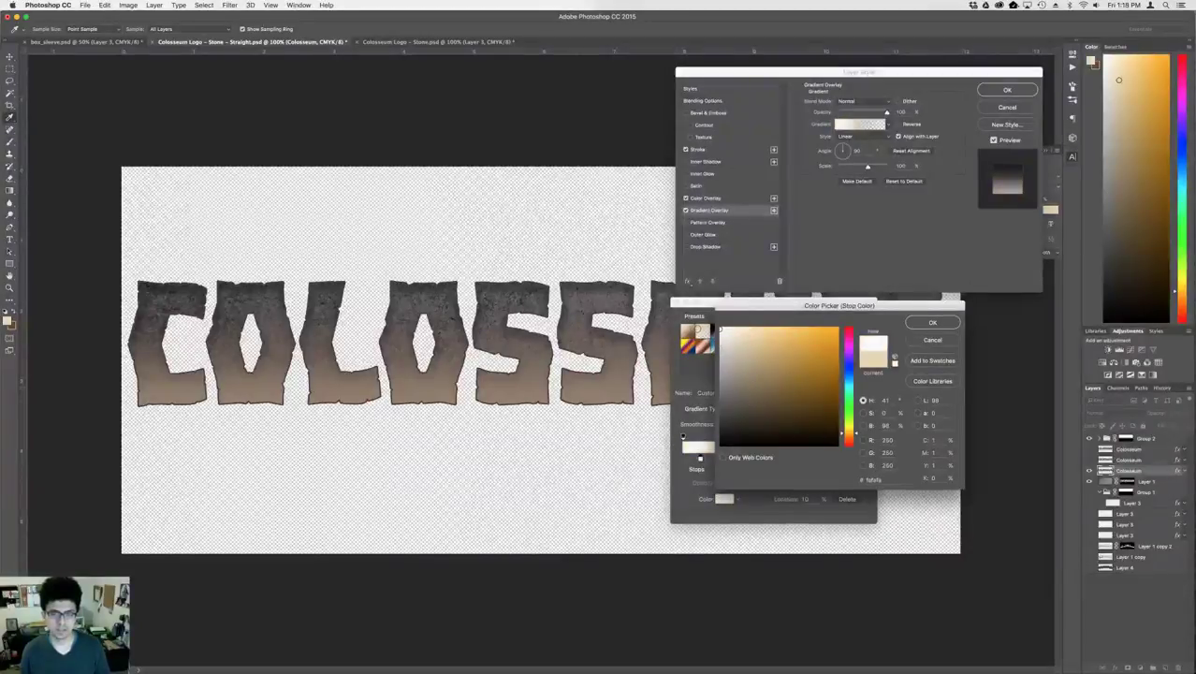
{"action": "key", "text": "Return"}
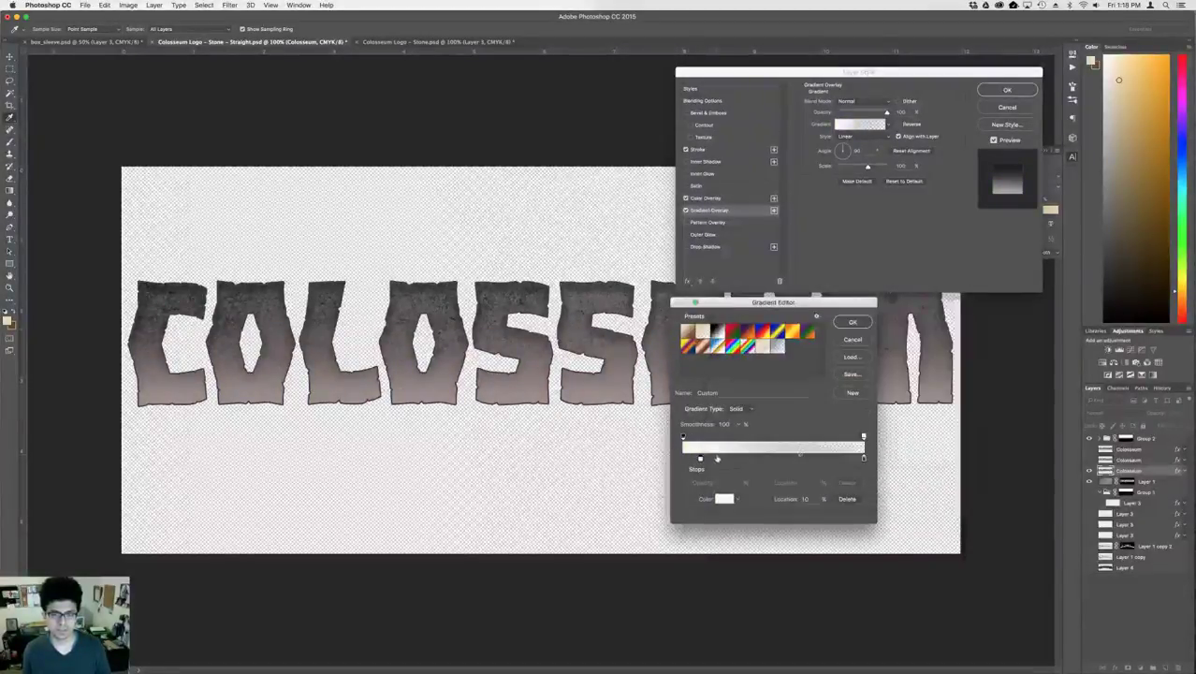
- Add a light beige colour stop at about 25% to the overlay gradient
{"action": "left_click", "coordinate": [728, 459]}
{"action": "left_click", "coordinate": [724, 499]}
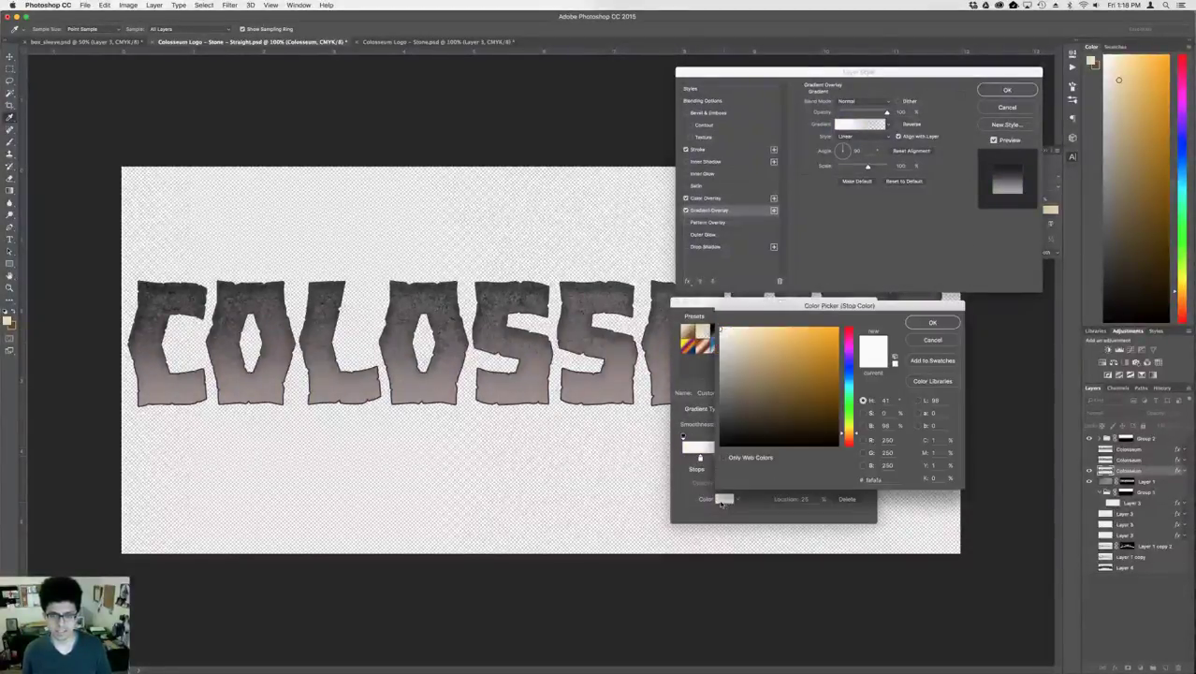
{"action": "left_click", "coordinate": [736, 356]}
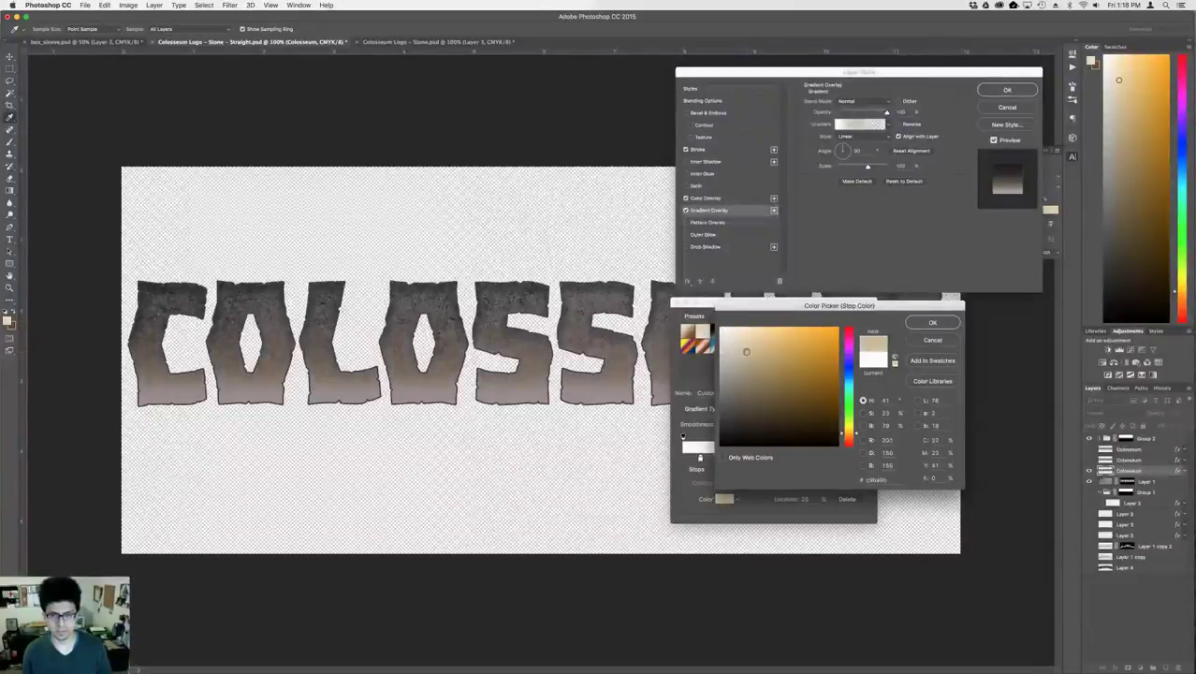
{"action": "left_click_drag", "start_coordinate": [736, 356], "coordinate": [735, 338]}
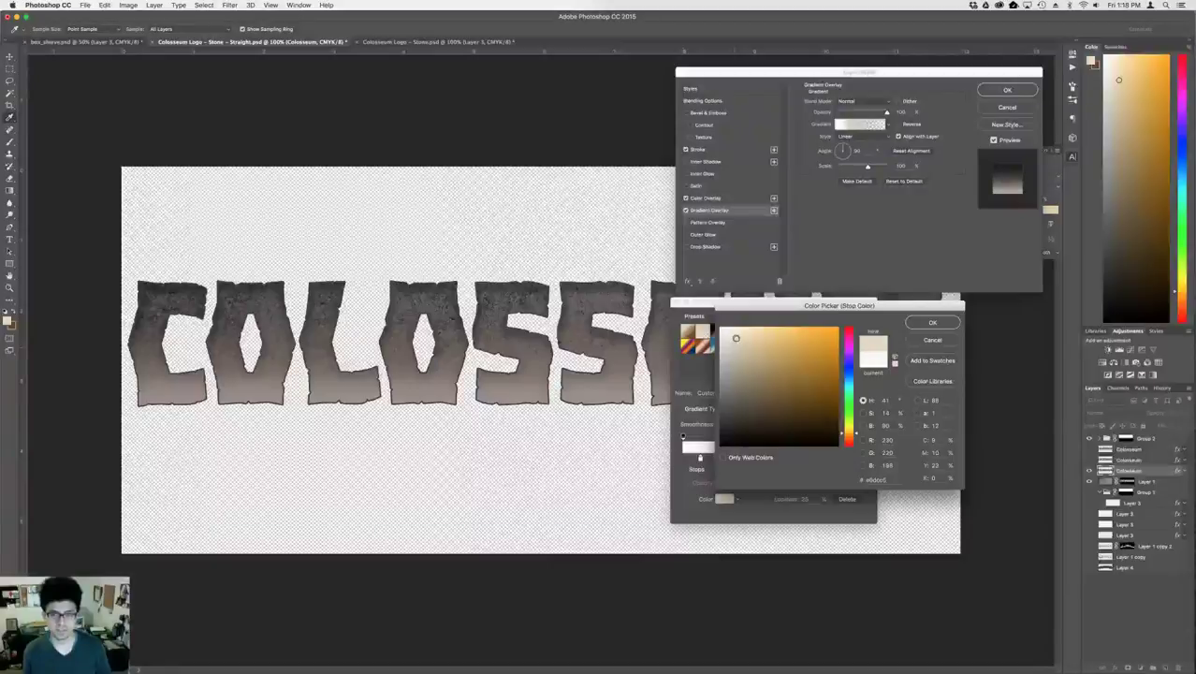
{"action": "key", "text": "Return"}
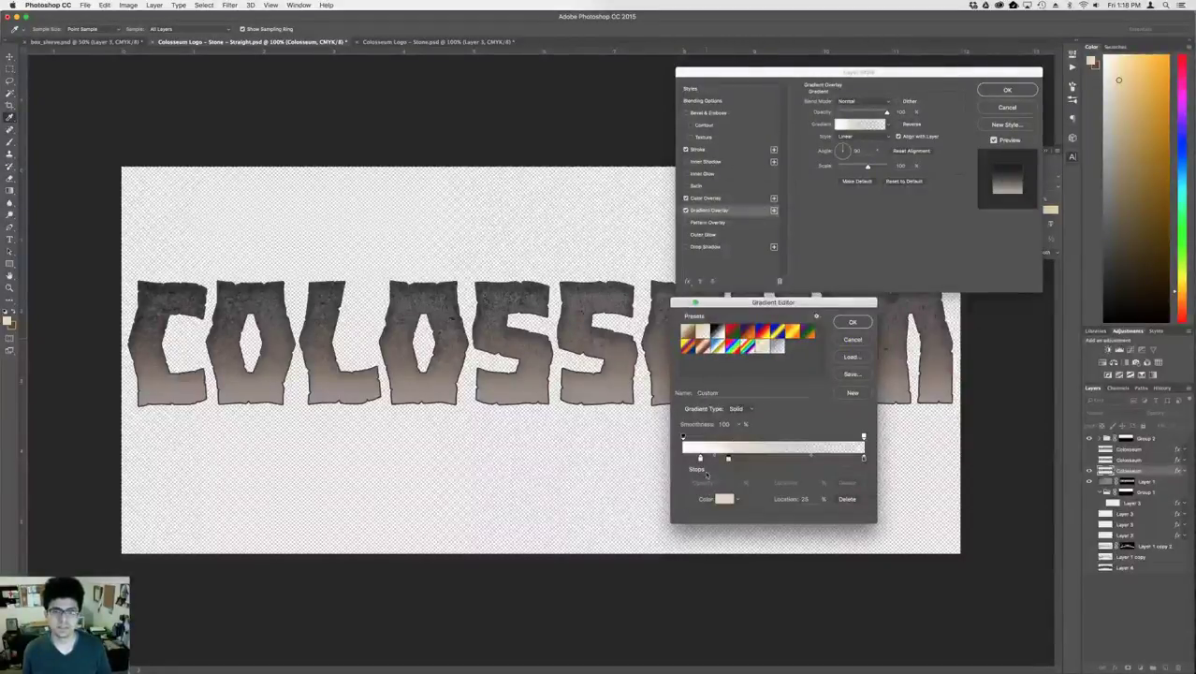
- Move the gradient's near-white stop to 0% and the beige stop to about 35%, and accept the gradient
{"action": "left_click_drag", "start_coordinate": [699, 458], "coordinate": [674, 457]}
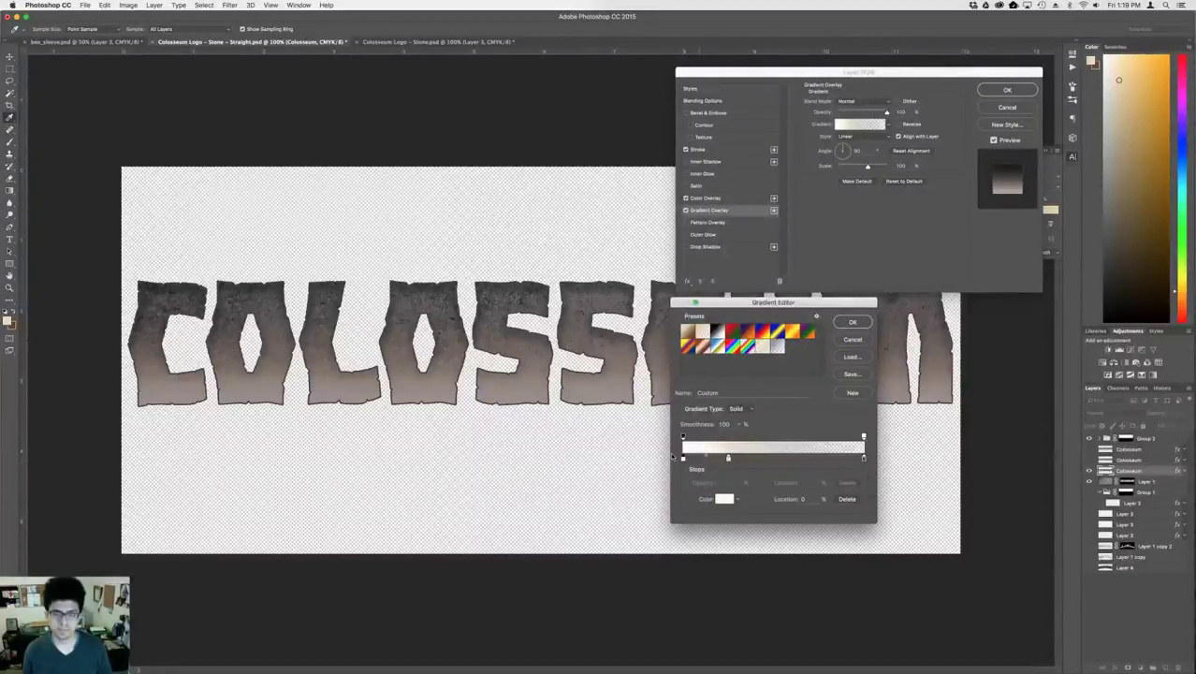
{"action": "left_click", "coordinate": [730, 458]}
{"action": "left_click_drag", "start_coordinate": [732, 459], "coordinate": [738, 458]}
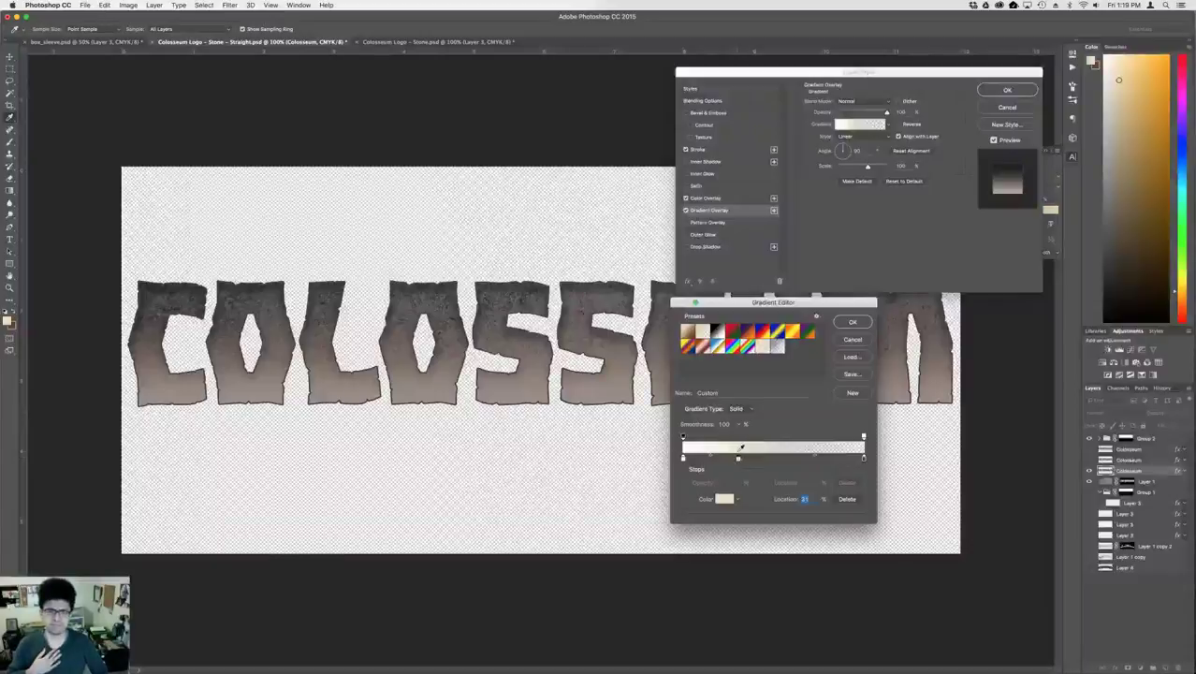
{"action": "left_click_drag", "start_coordinate": [738, 462], "coordinate": [745, 461]}
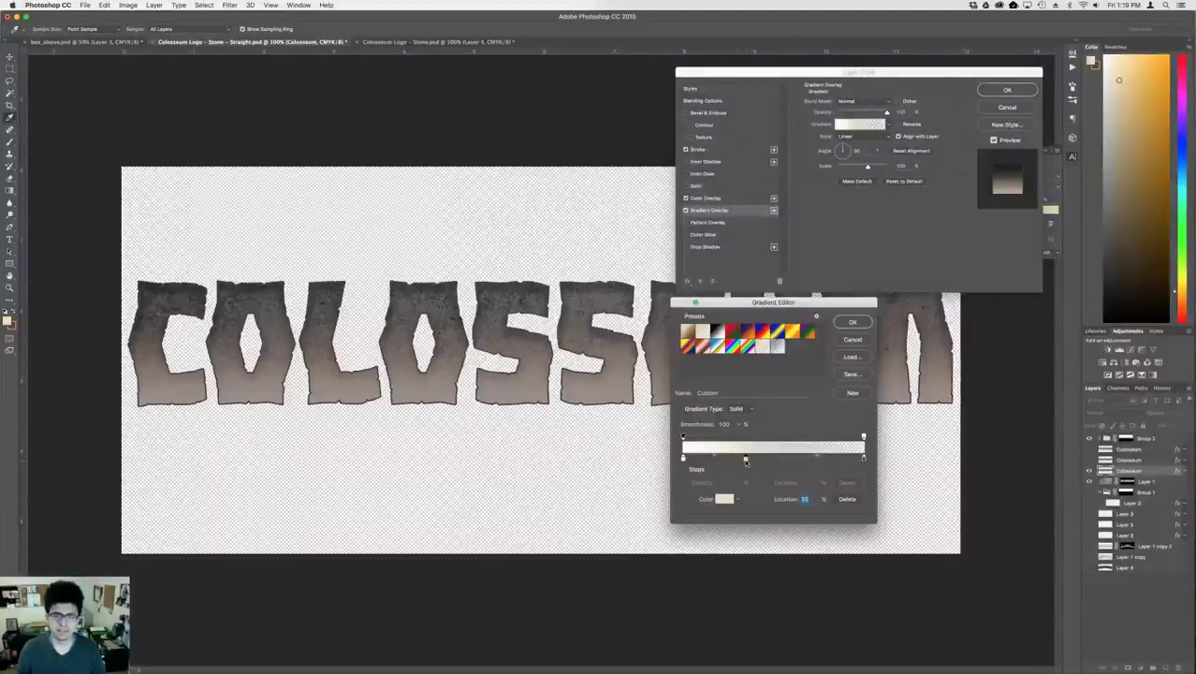
{"action": "key", "text": "Return"}
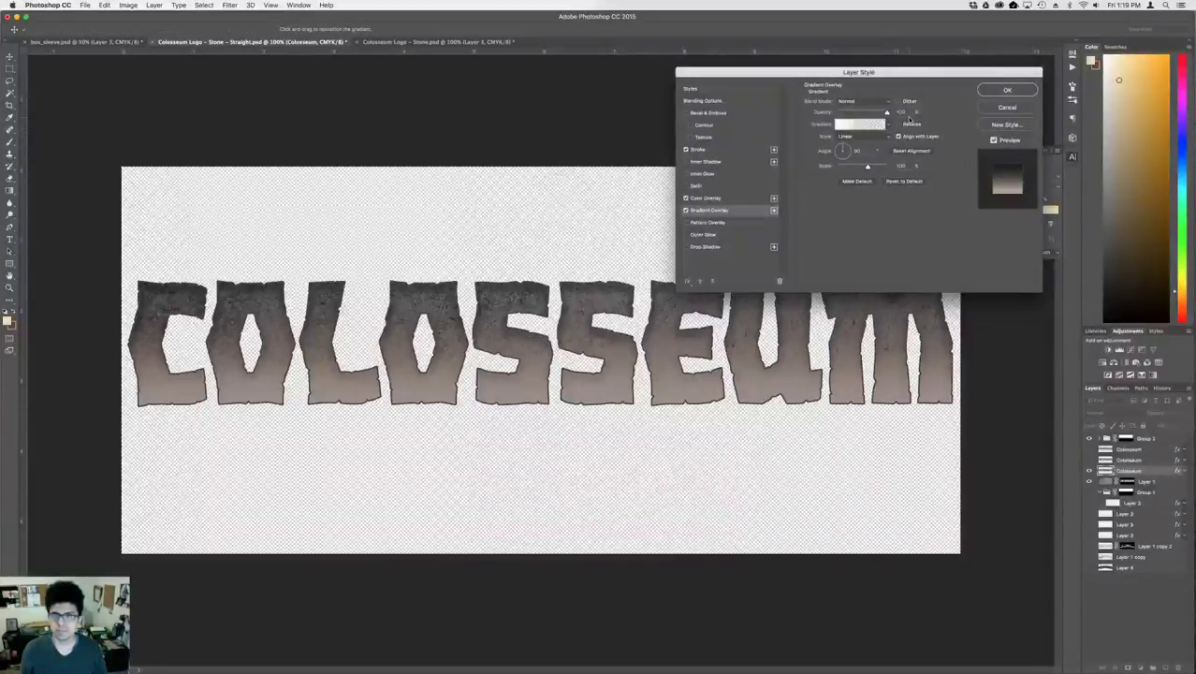
- Set the overlay gradient's first stop to pure white, reduce the overlay's scale slightly and apply the layer style
{"action": "left_click", "coordinate": [842, 128]}
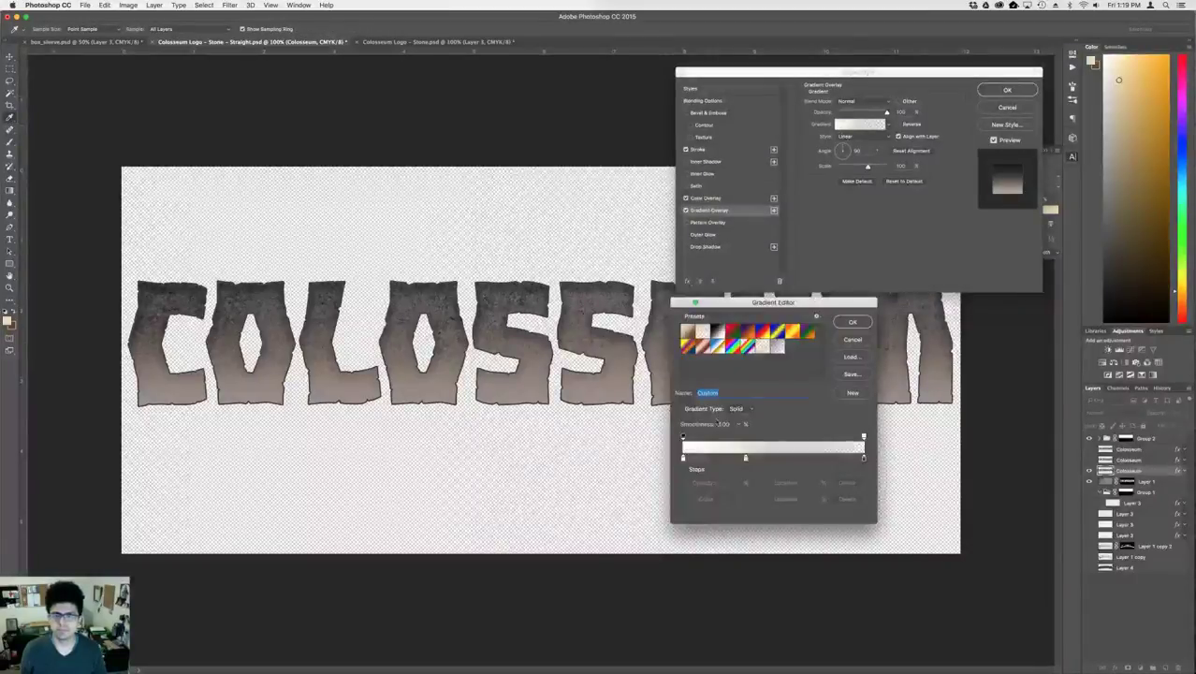
{"action": "left_click", "coordinate": [683, 458]}
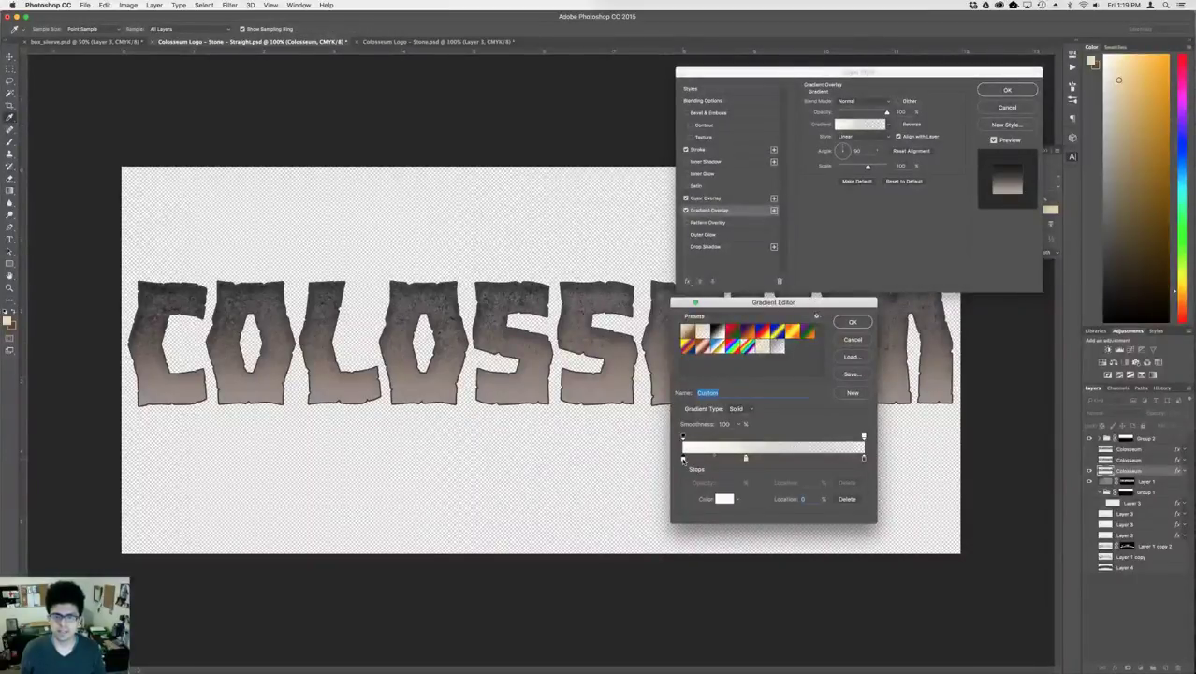
{"action": "left_click", "coordinate": [719, 503]}
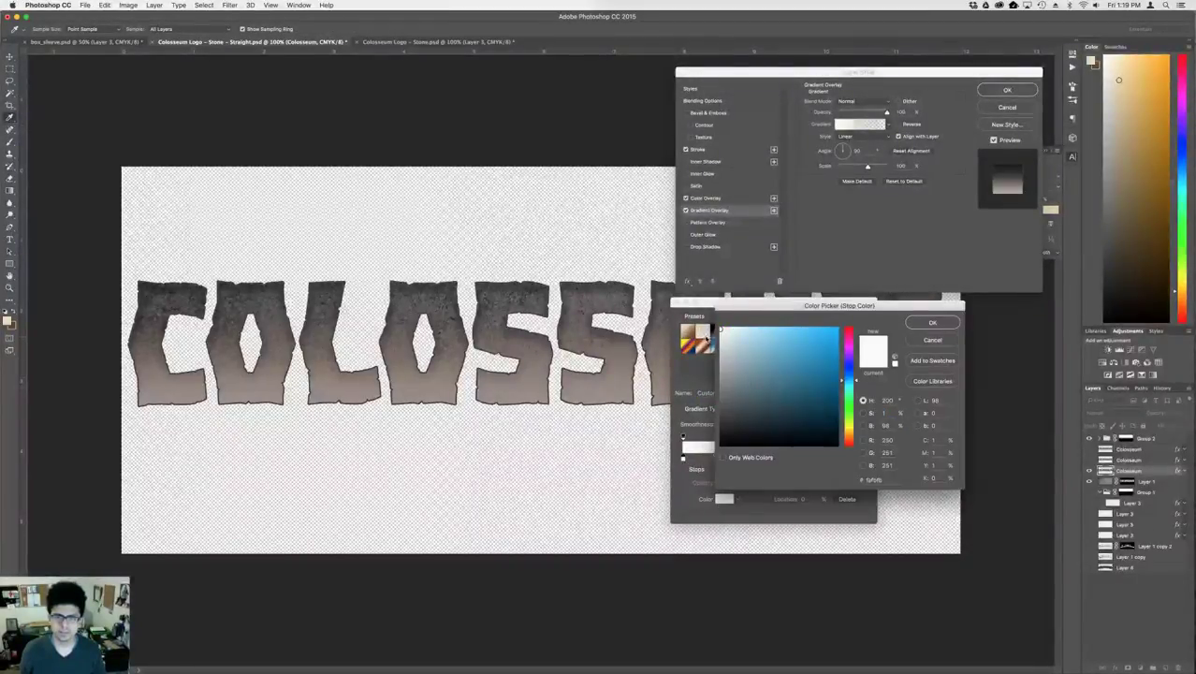
{"action": "left_click_drag", "start_coordinate": [706, 335], "coordinate": [694, 310]}
{"action": "key", "text": "Return"}
{"action": "key", "text": "Return"}
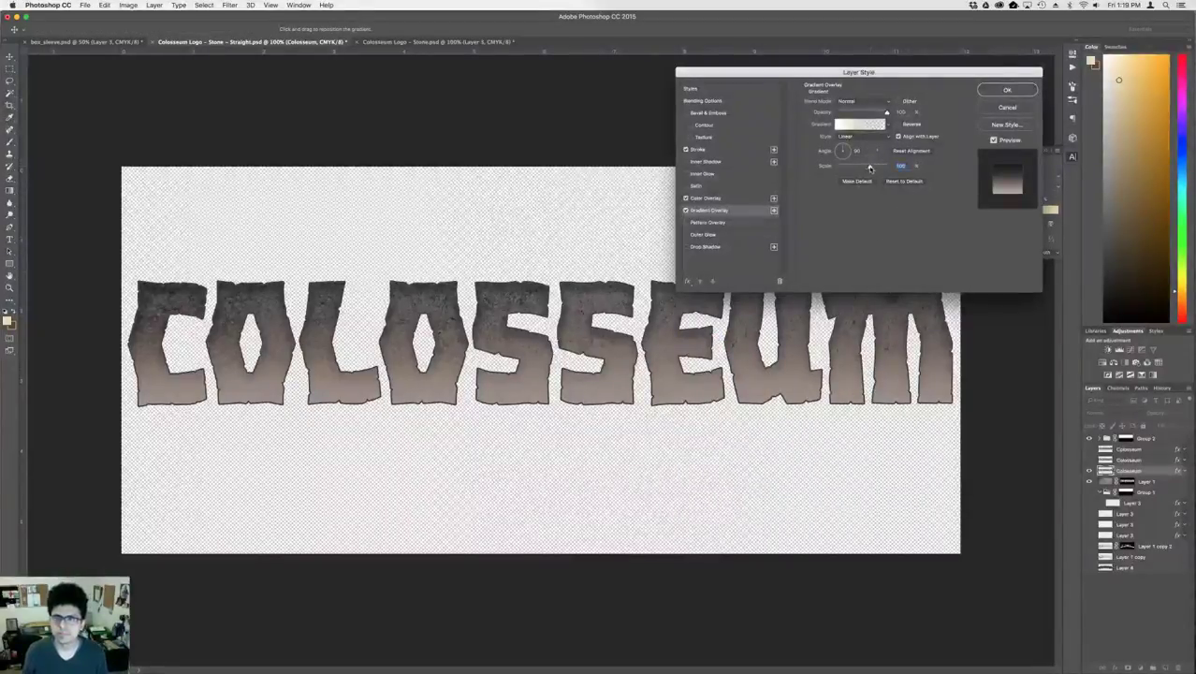
{"action": "mouse_move", "coordinate": [870, 168]}
{"action": "left_mouse_down"}
{"action": "mouse_move", "coordinate": [891, 168]}
{"action": "mouse_move", "coordinate": [848, 168]}
{"action": "mouse_move", "coordinate": [905, 171]}
{"action": "mouse_move", "coordinate": [849, 175]}
{"action": "mouse_move", "coordinate": [867, 178]}
{"action": "left_mouse_up"}
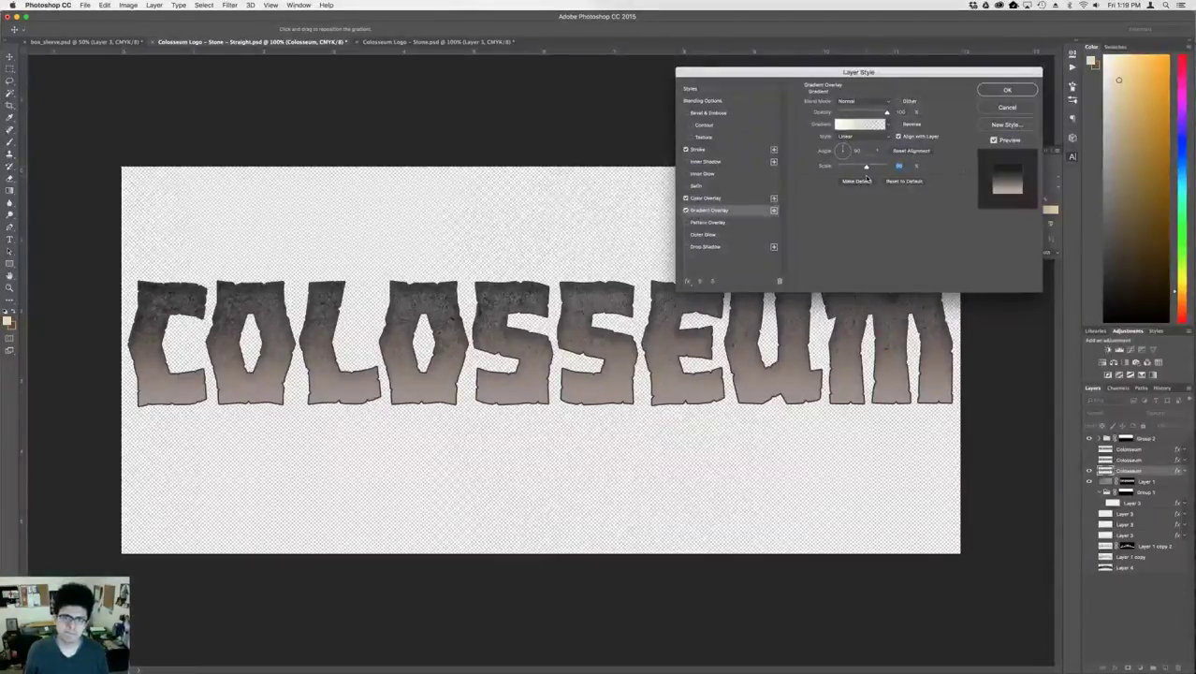
{"action": "key", "text": "Return"}
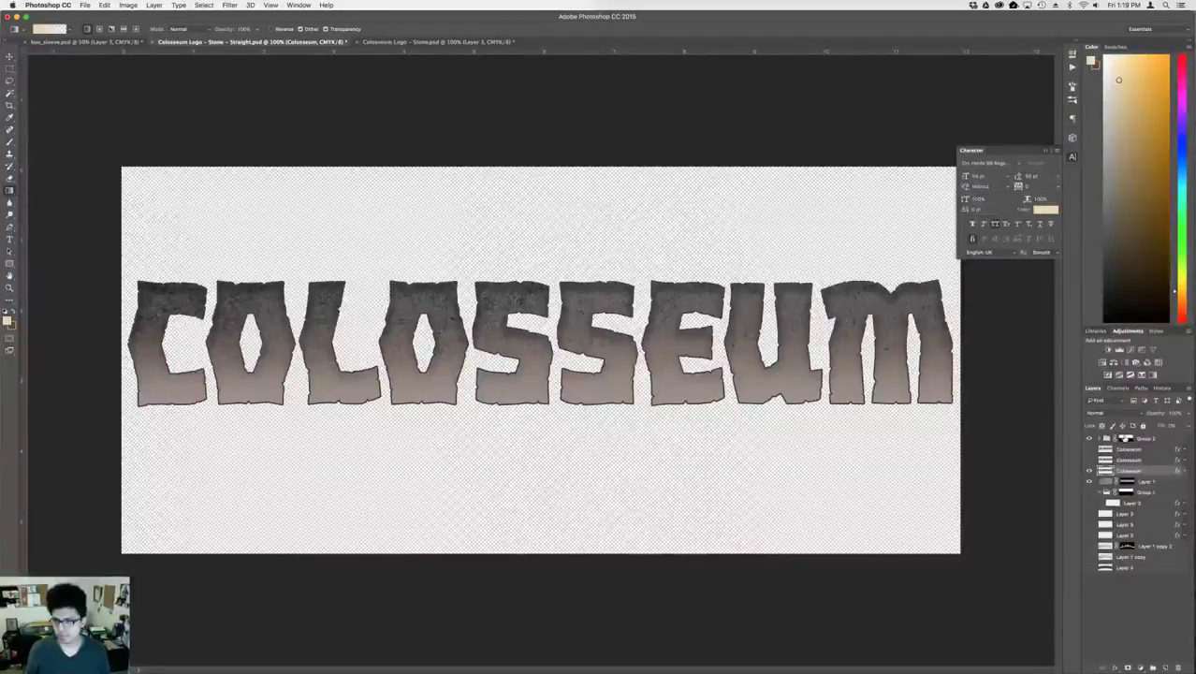
- Expand Group 2 and lower the opacity of its Colosseum layer's Inner Shadow, keeping the Multiply blend mode
{"action": "left_click", "coordinate": [1106, 438]}
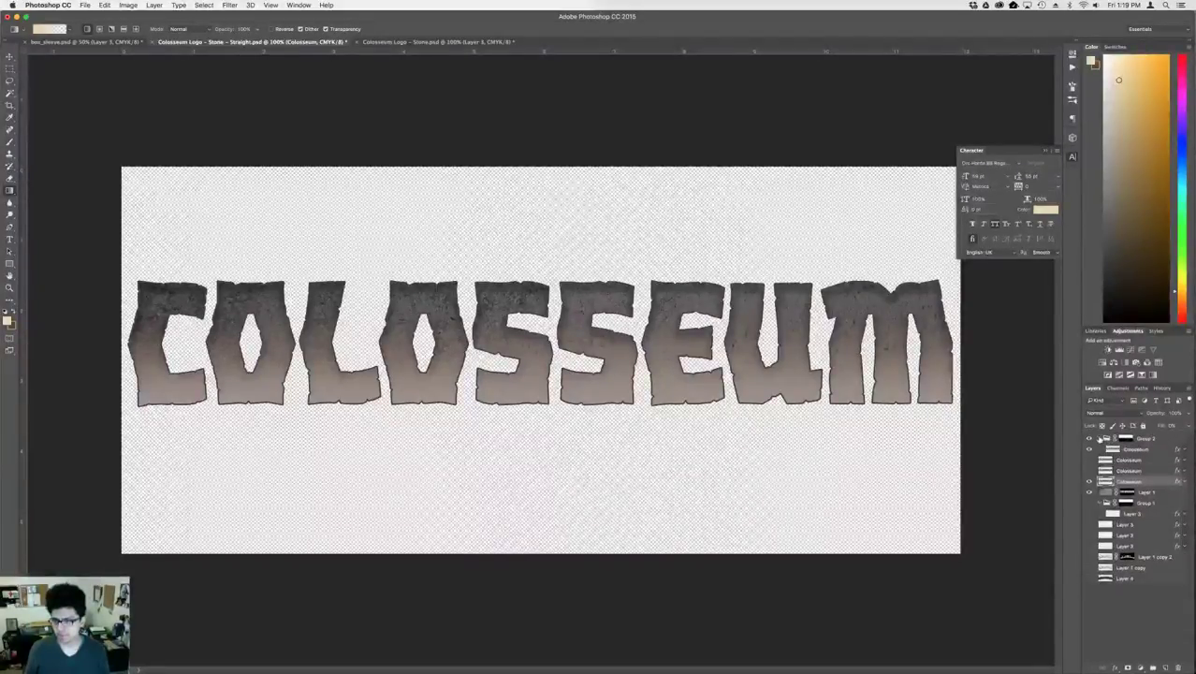
{"action": "left_click", "coordinate": [1155, 450]}
{"action": "double_click", "coordinate": [1155, 450]}
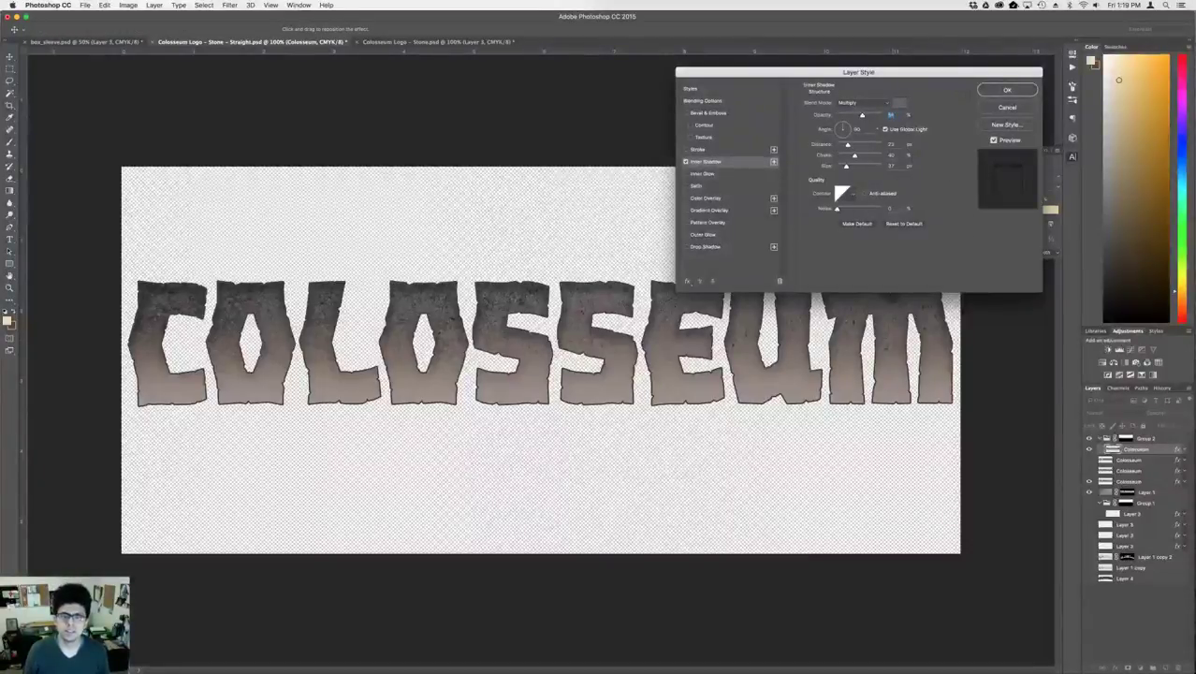
{"action": "left_click", "coordinate": [876, 104]}
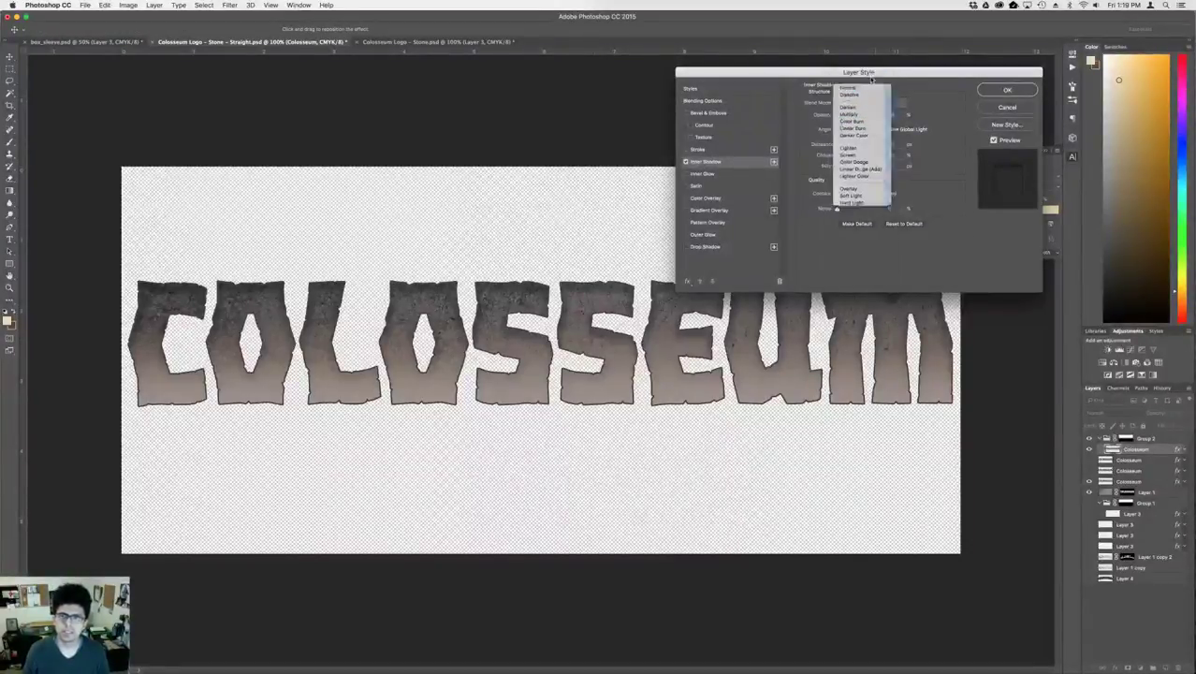
{"action": "left_click", "coordinate": [869, 87]}
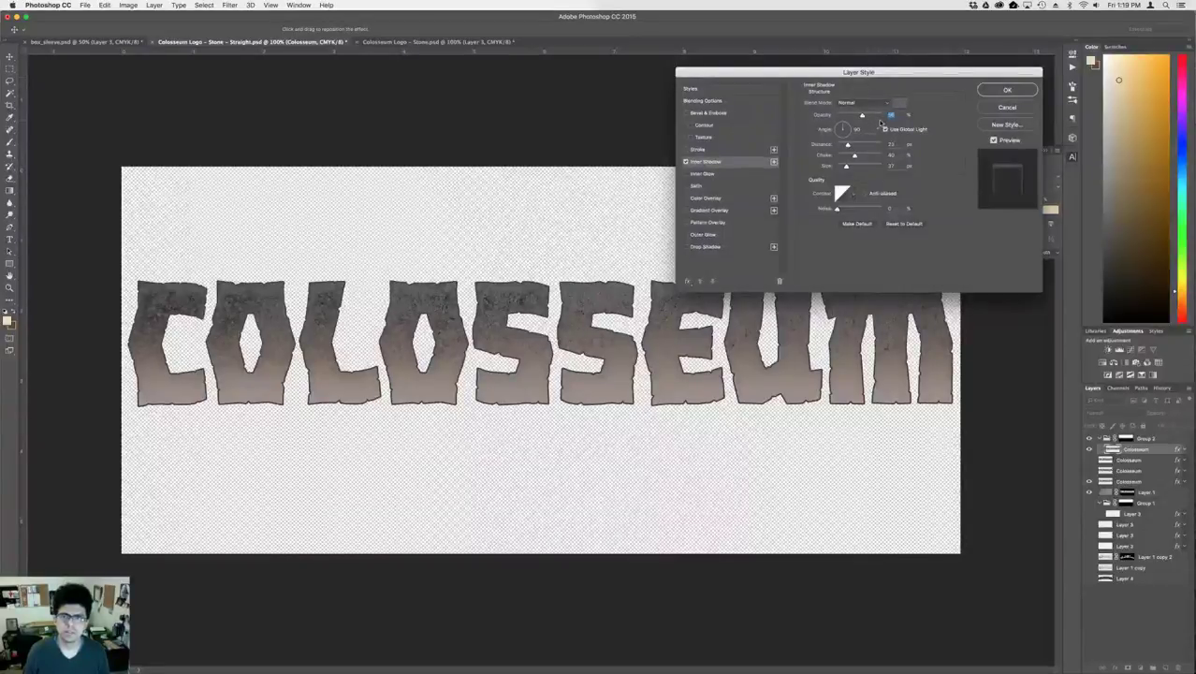
{"action": "left_click", "coordinate": [863, 104]}
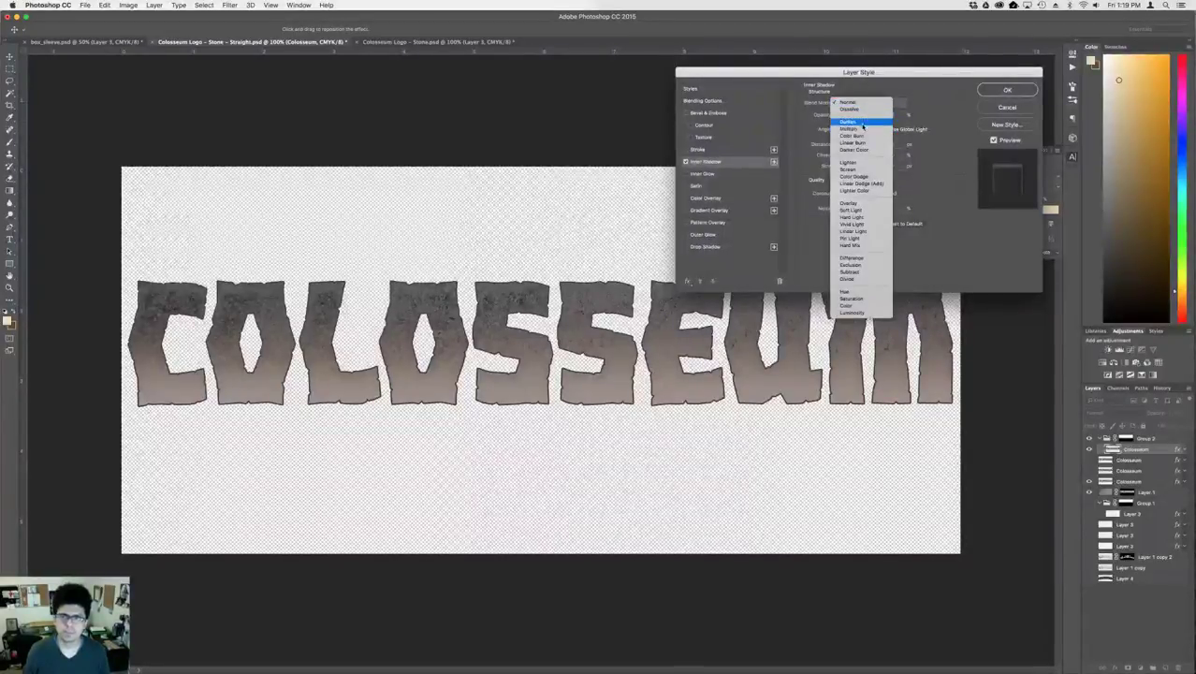
{"action": "left_click", "coordinate": [862, 129]}
{"action": "left_click_drag", "start_coordinate": [854, 116], "coordinate": [849, 116]}
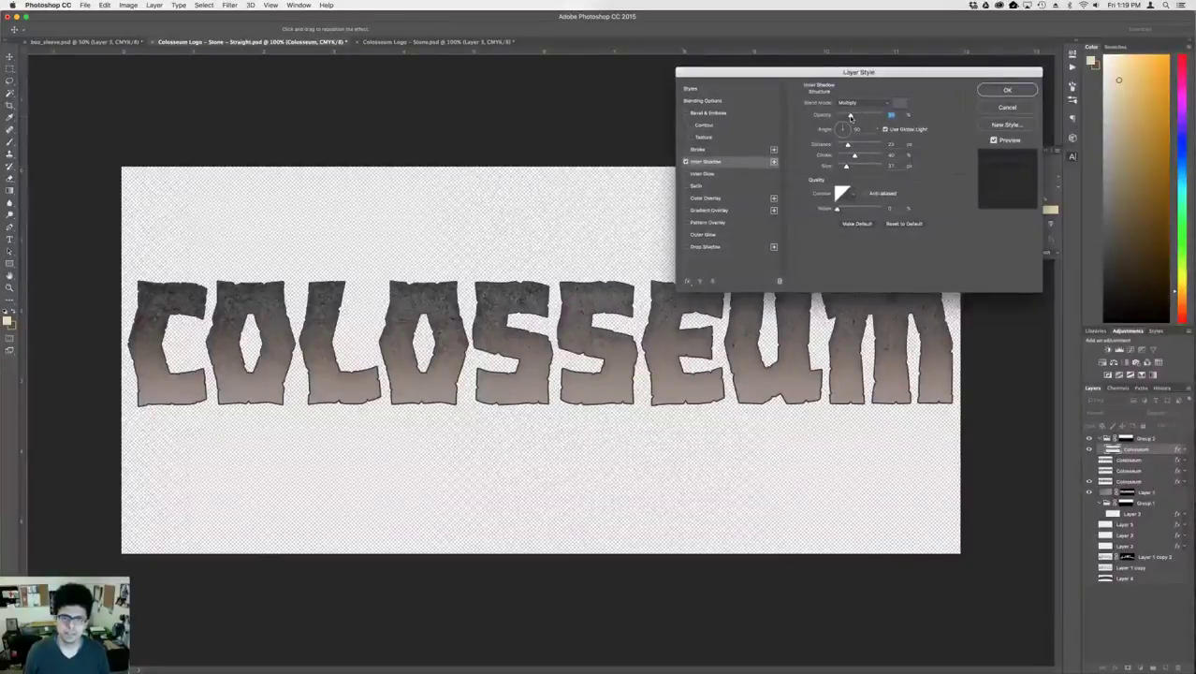
{"action": "key", "text": "Return"}
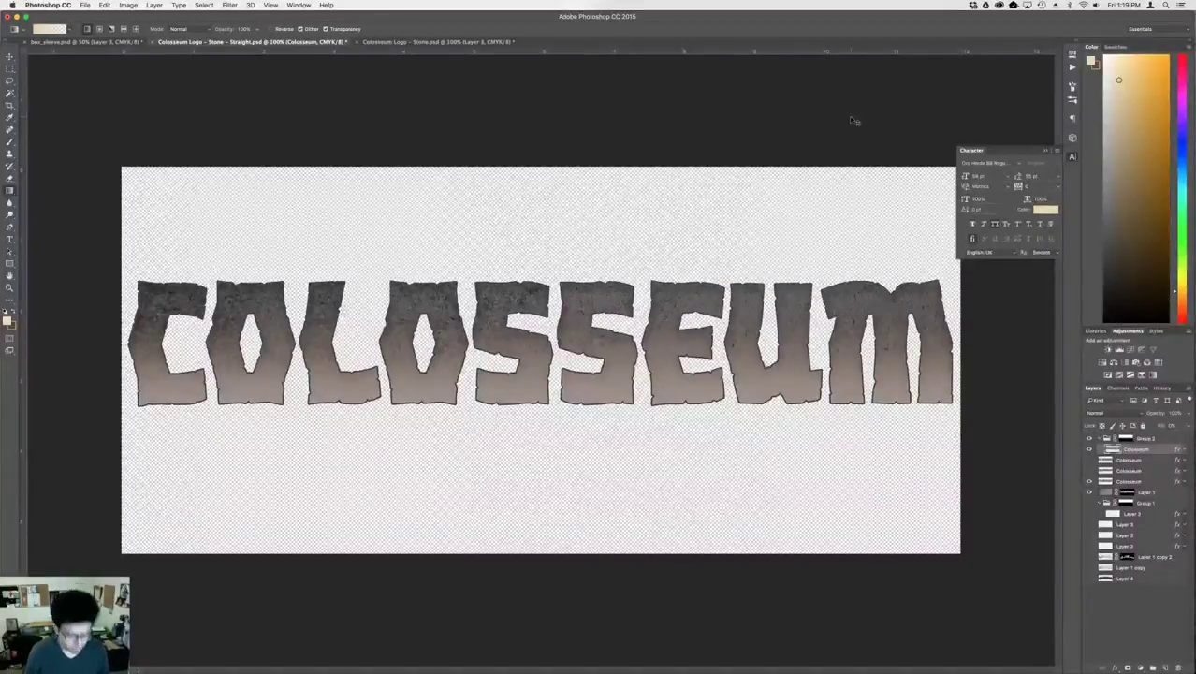
- Save the straight logo as a TIFF copy without layers, replacing the existing file and keeping LZW compression and transparency
{"action": "key", "text": "super+shift+s"}
{"action": "left_click", "coordinate": [563, 565]}
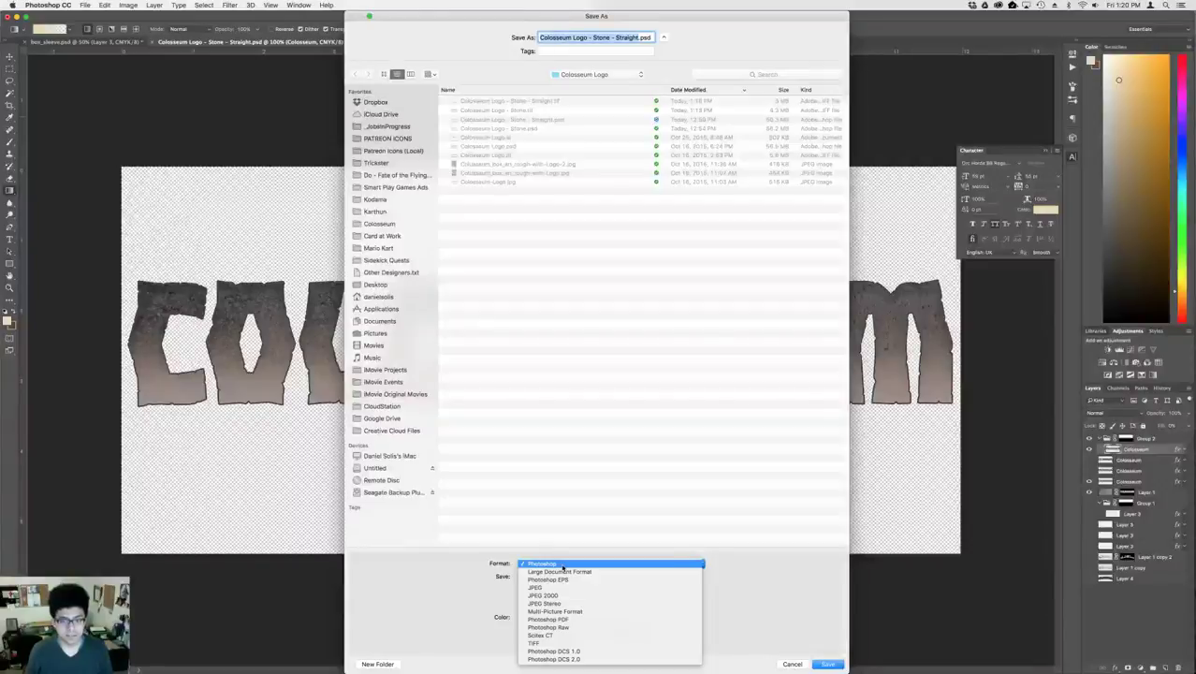
{"action": "left_click", "coordinate": [552, 643]}
{"action": "left_click", "coordinate": [528, 605]}
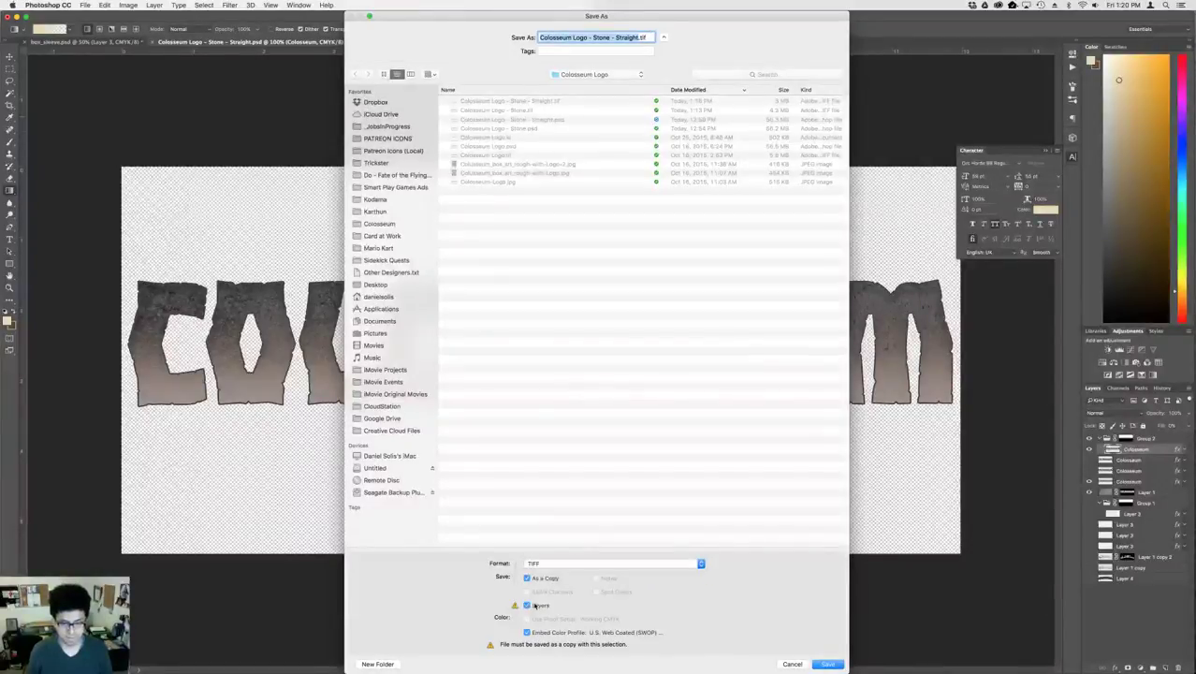
{"action": "left_click", "coordinate": [535, 606]}
{"action": "key", "text": "Return"}
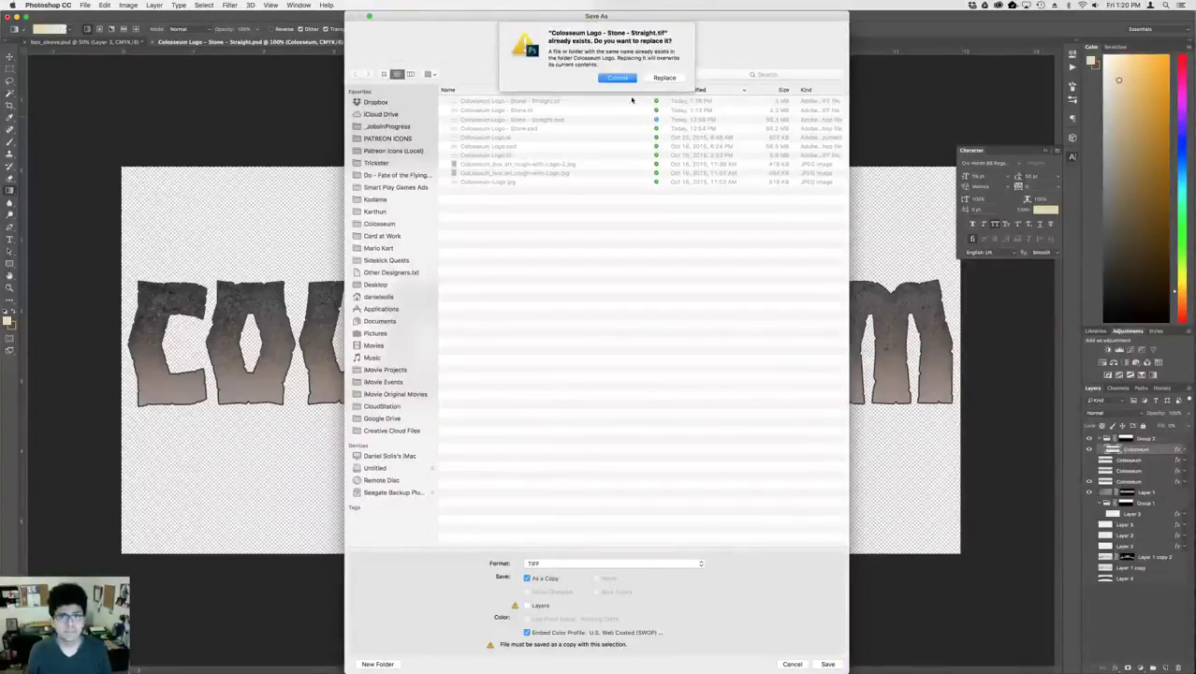
{"action": "left_click", "coordinate": [662, 77]}
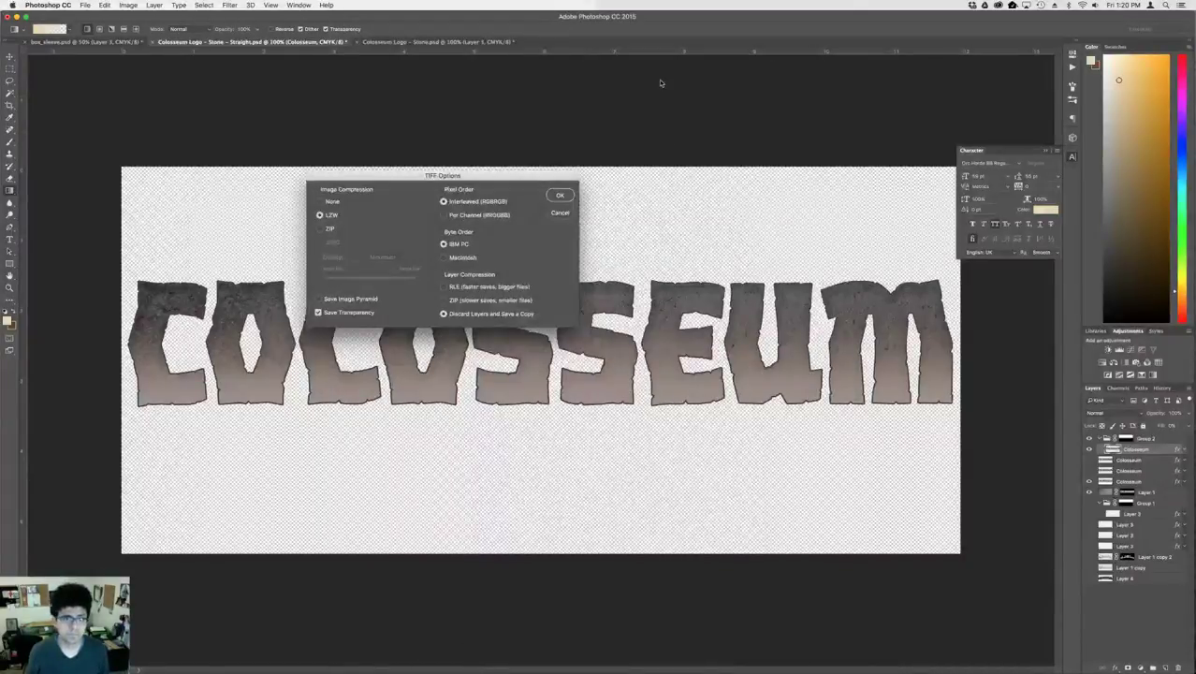
{"action": "key", "text": "Return"}
- Switch to InDesign and update all links so the box sleeve uses the newly saved logo
{"action": "key", "text": "super+Tab"}
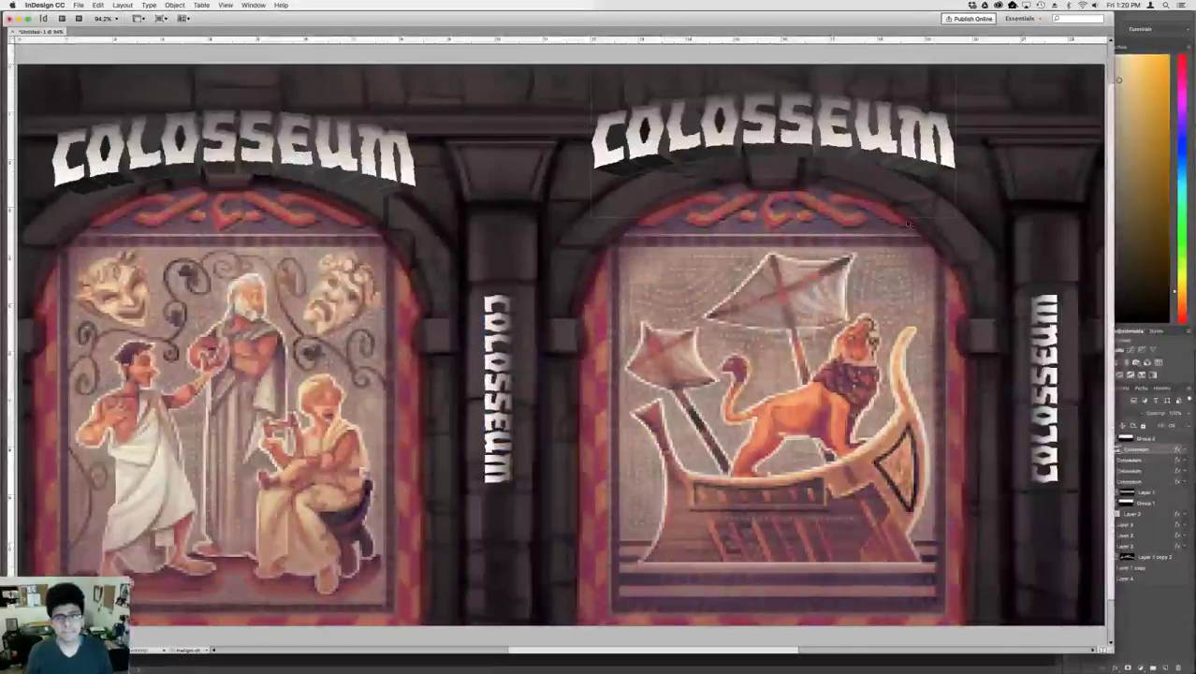
{"action": "left_click", "coordinate": [798, 173]}
{"action": "key", "text": "Tab"}
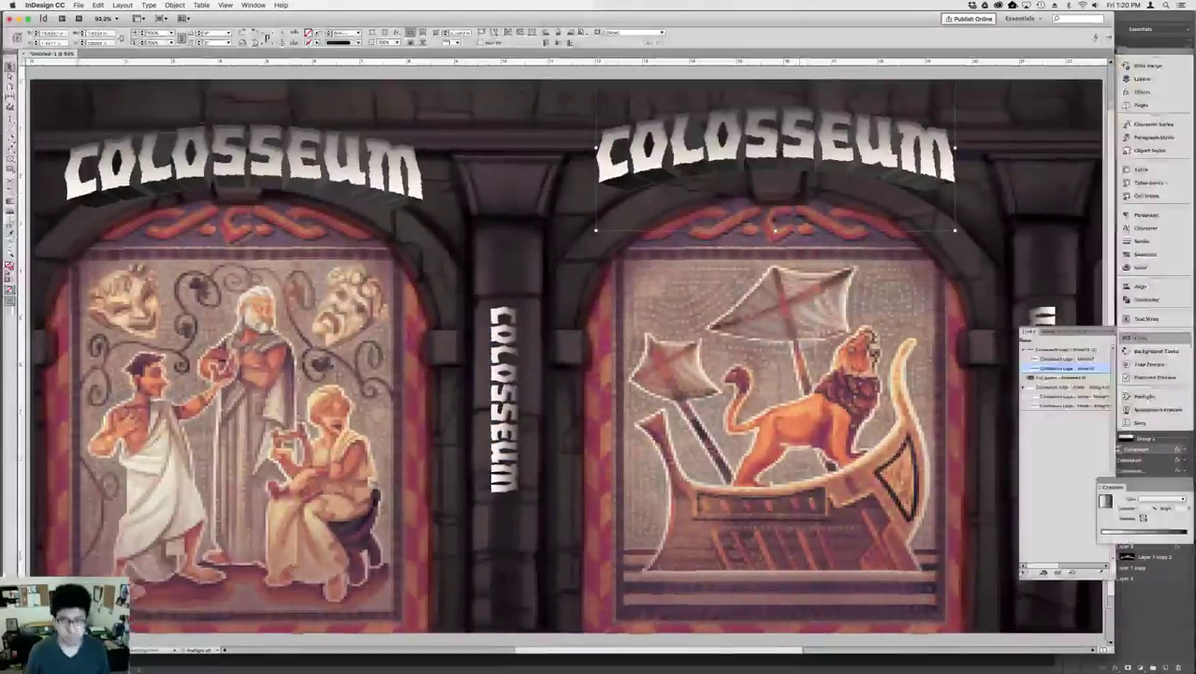
{"action": "left_click", "coordinate": [1109, 331]}
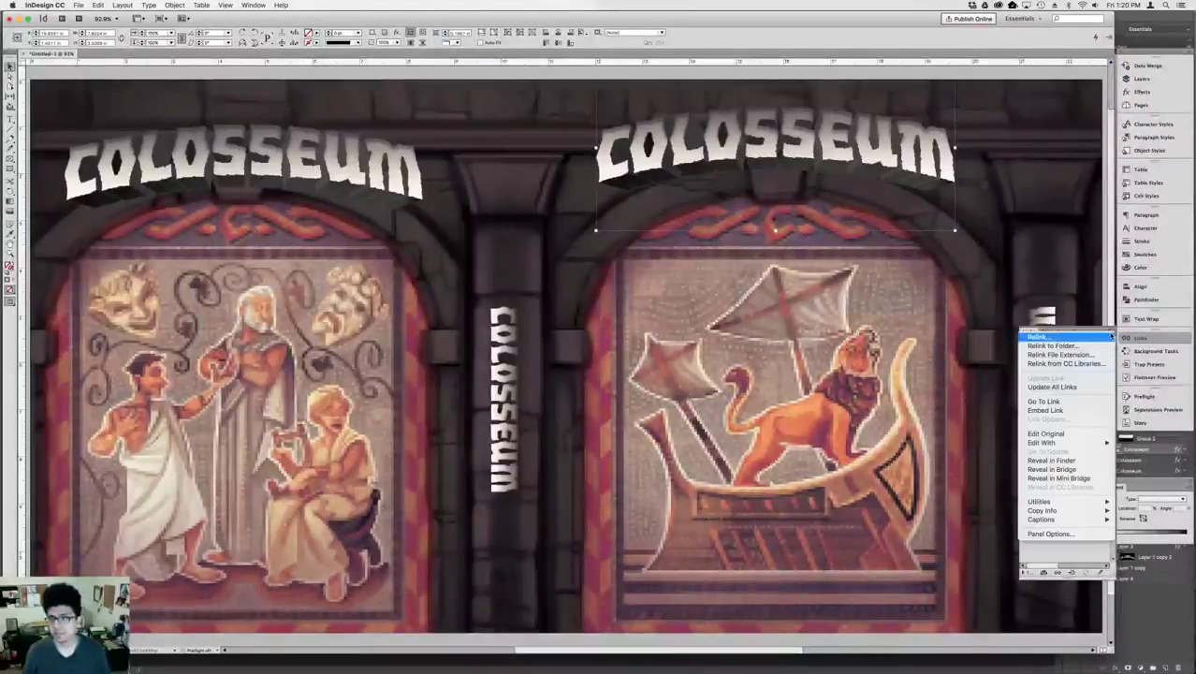
{"action": "left_click", "coordinate": [1085, 386]}
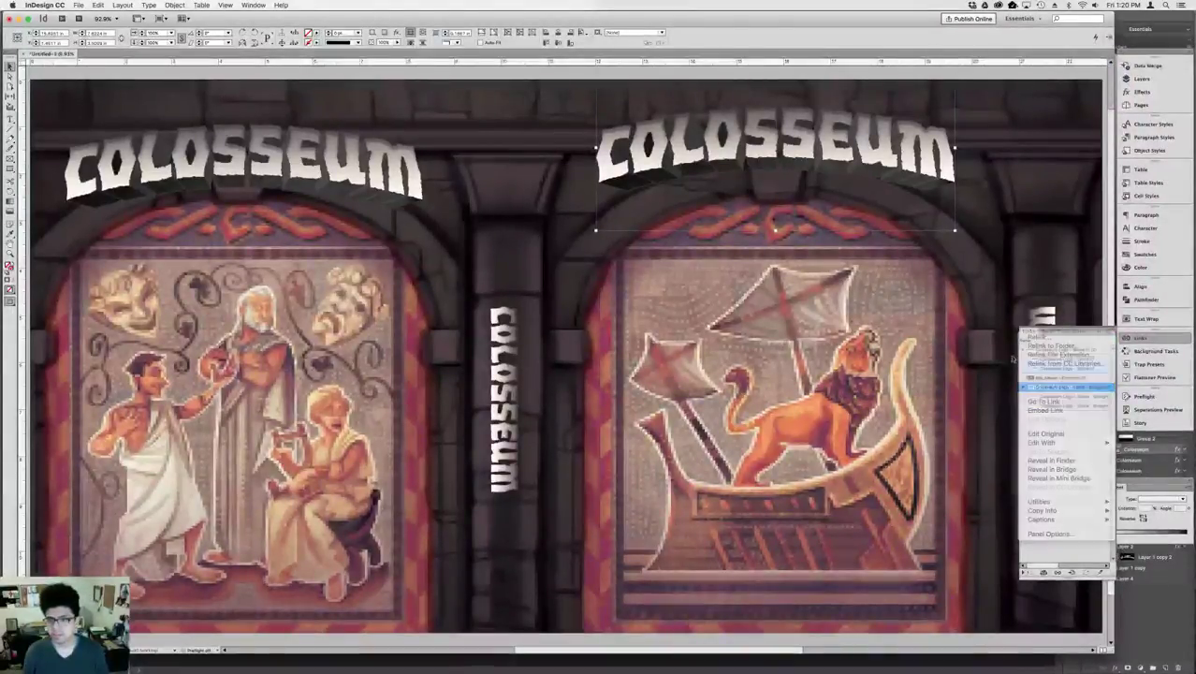
{"action": "left_click", "coordinate": [507, 253]}
{"action": "scroll", "coordinate": [563, 264], "scroll_direction": "right", "scroll_amount": 3}
{"action": "scroll", "coordinate": [563, 263], "scroll_direction": "down", "scroll_amount": 1}
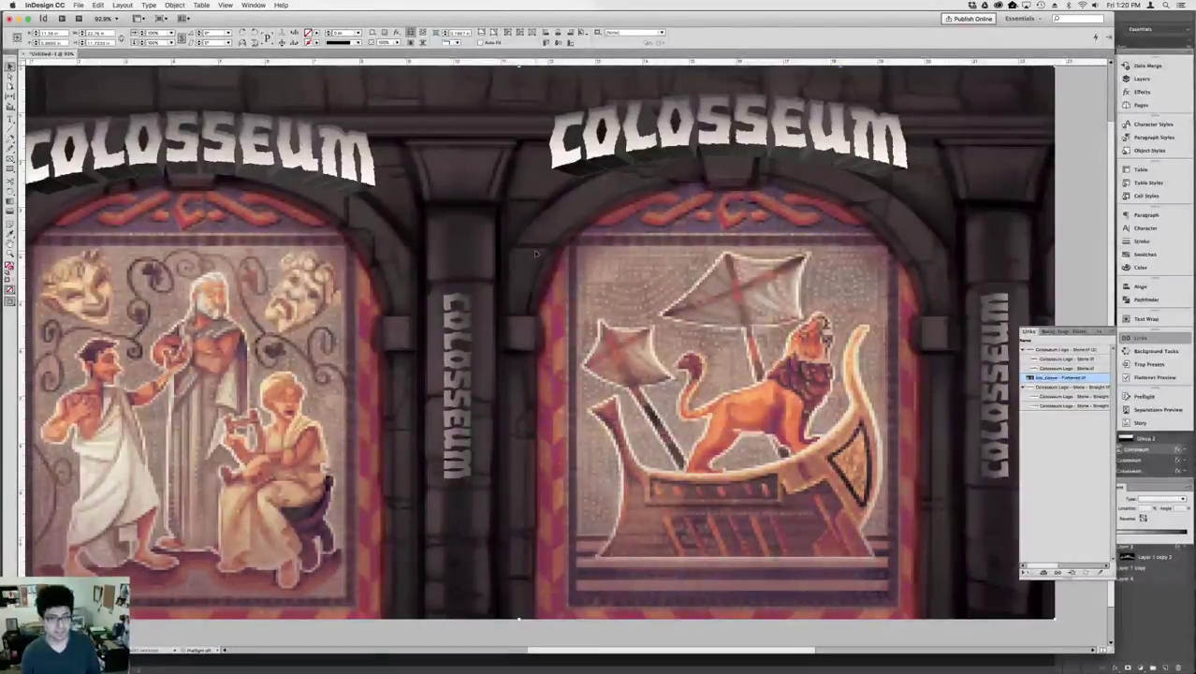
- Reopen the straight logo in Photoshop, show the middle Colosseum layer and move its overlay gradient's beige stop to 0%
{"action": "double_click", "coordinate": [447, 332], "text": "alt"}
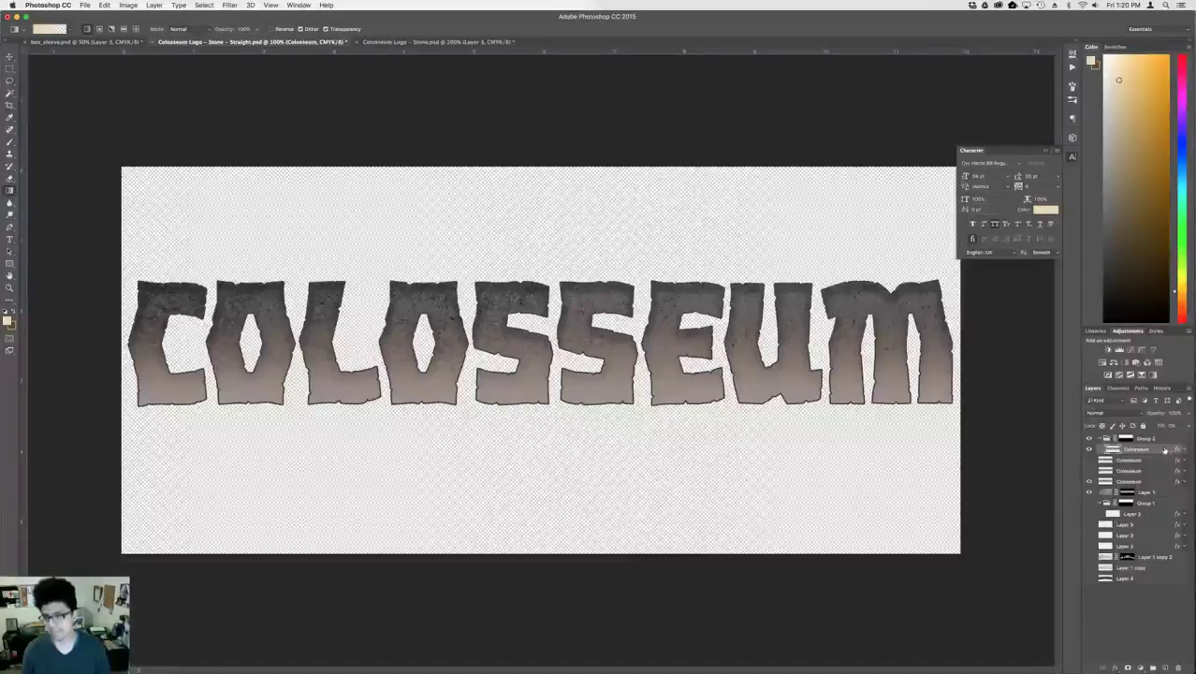
{"action": "left_click", "coordinate": [1088, 470]}
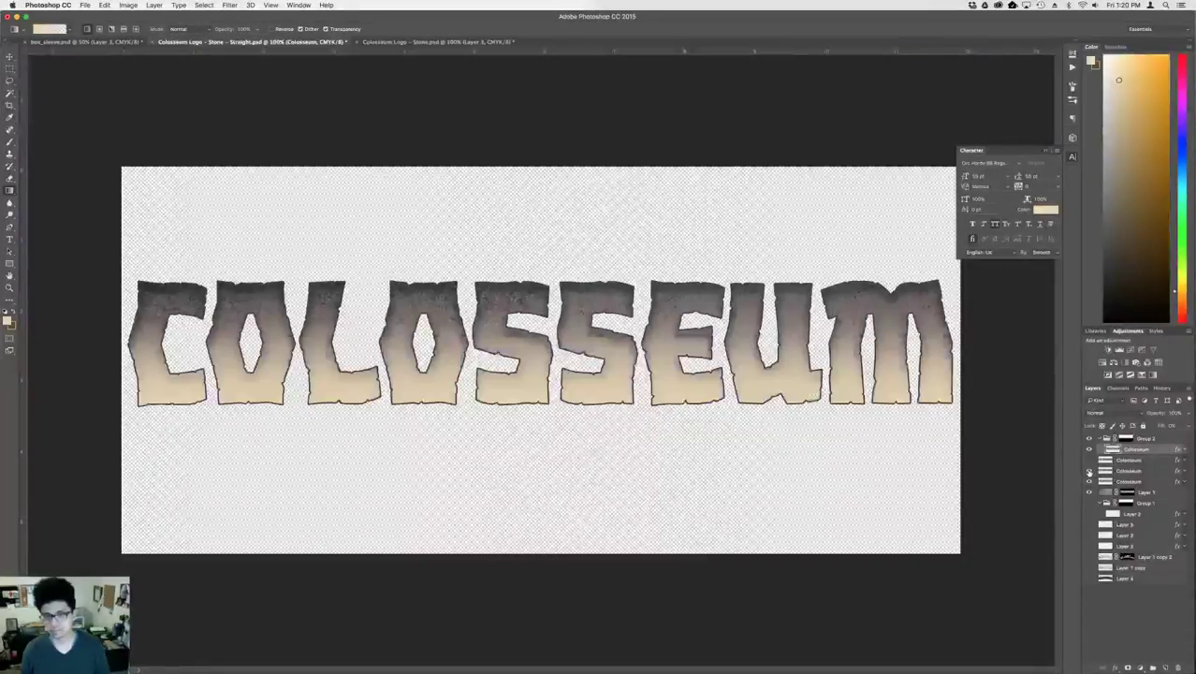
{"action": "double_click", "coordinate": [1149, 472]}
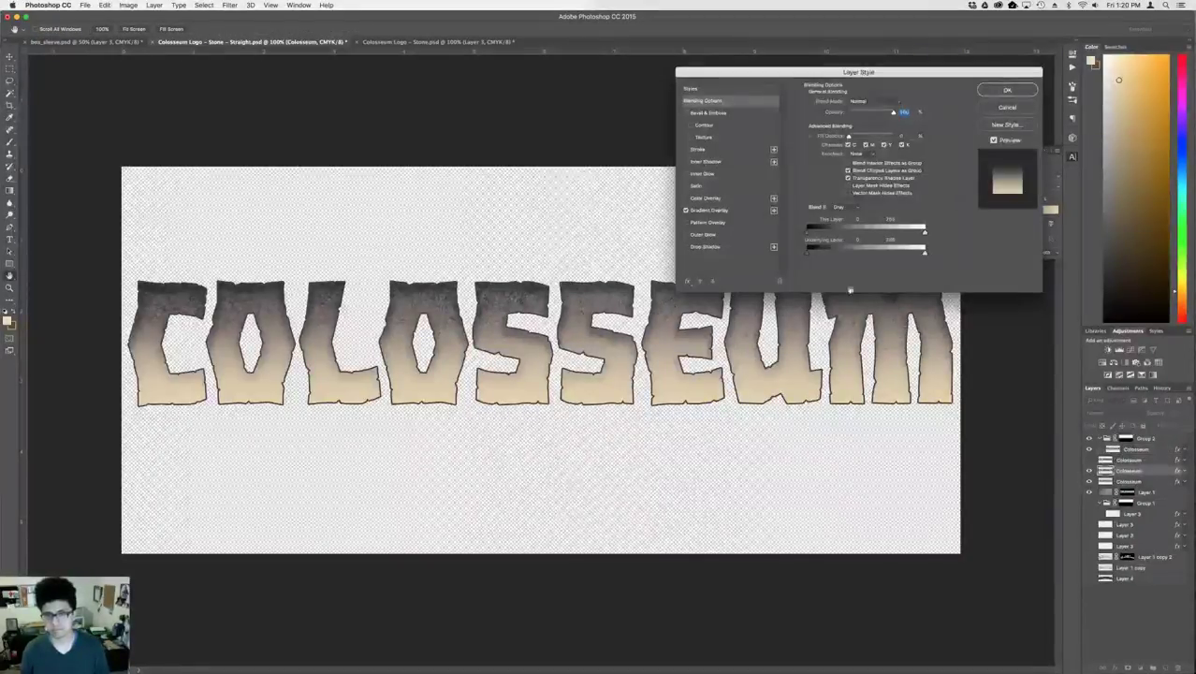
{"action": "left_click", "coordinate": [715, 212]}
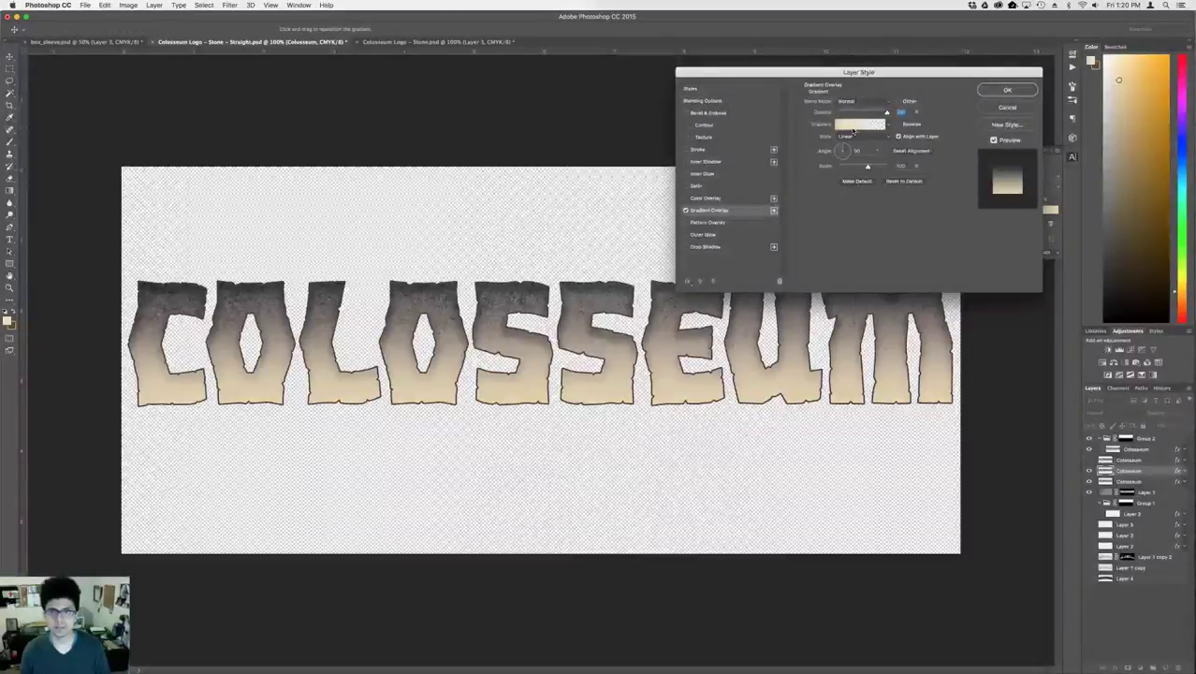
{"action": "left_click", "coordinate": [853, 125]}
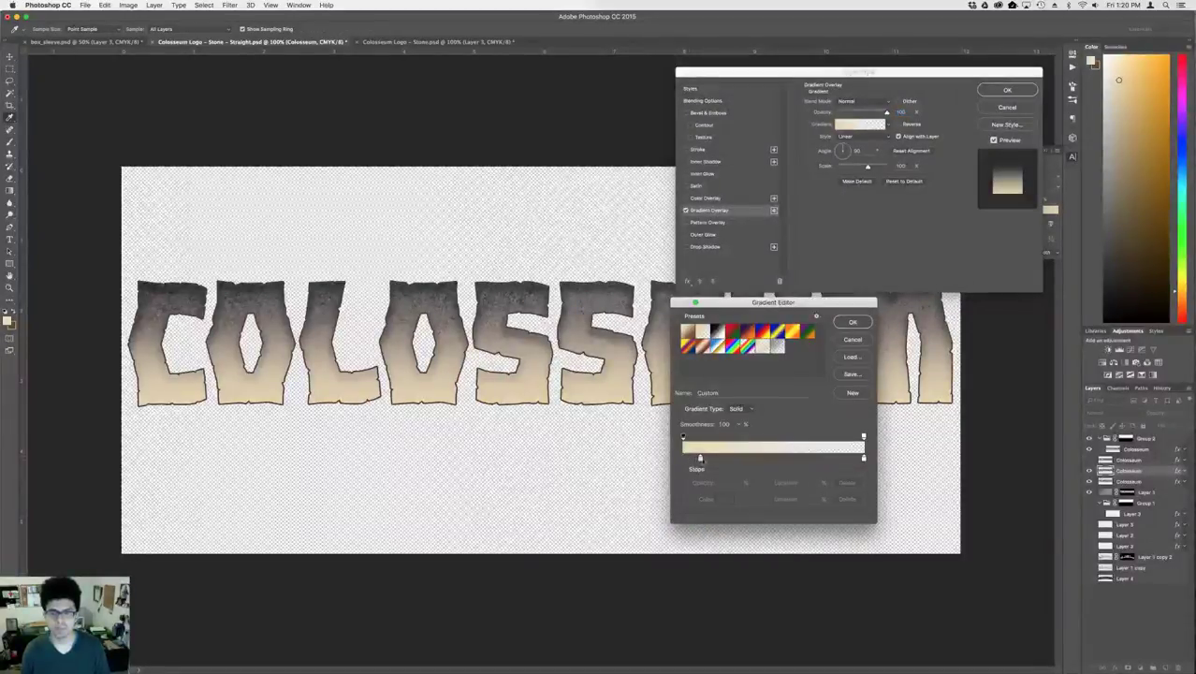
{"action": "left_click_drag", "start_coordinate": [699, 458], "coordinate": [684, 459]}
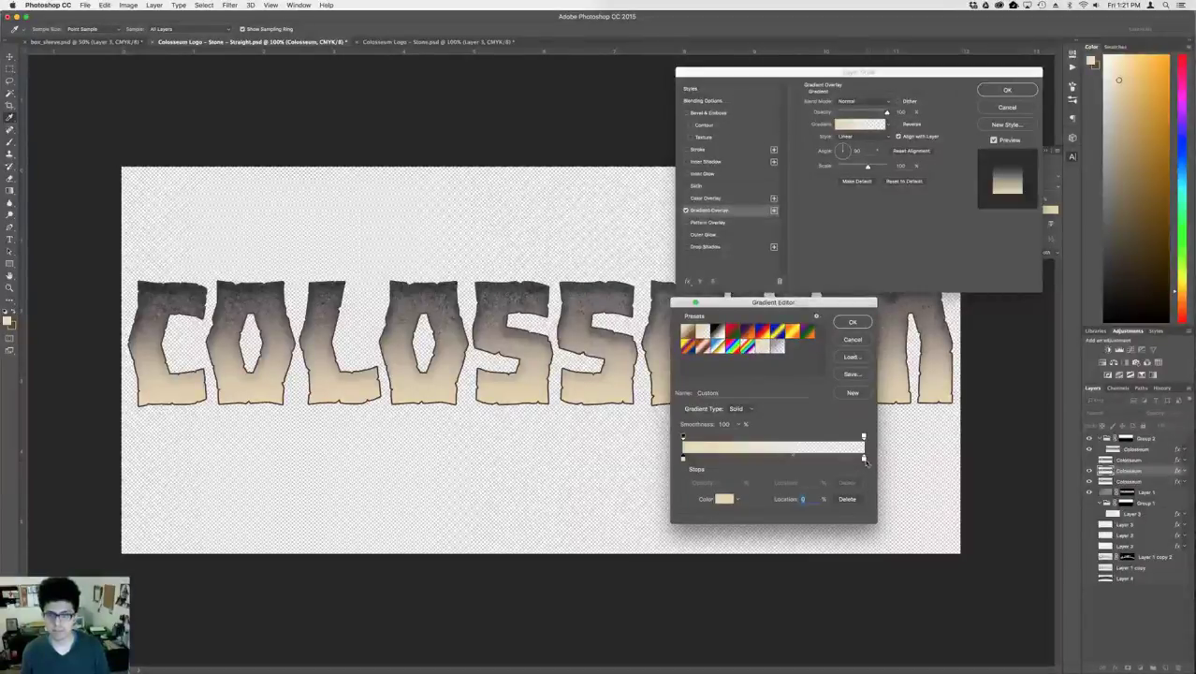
{"action": "left_click", "coordinate": [833, 457]}
{"action": "key", "text": "Return"}
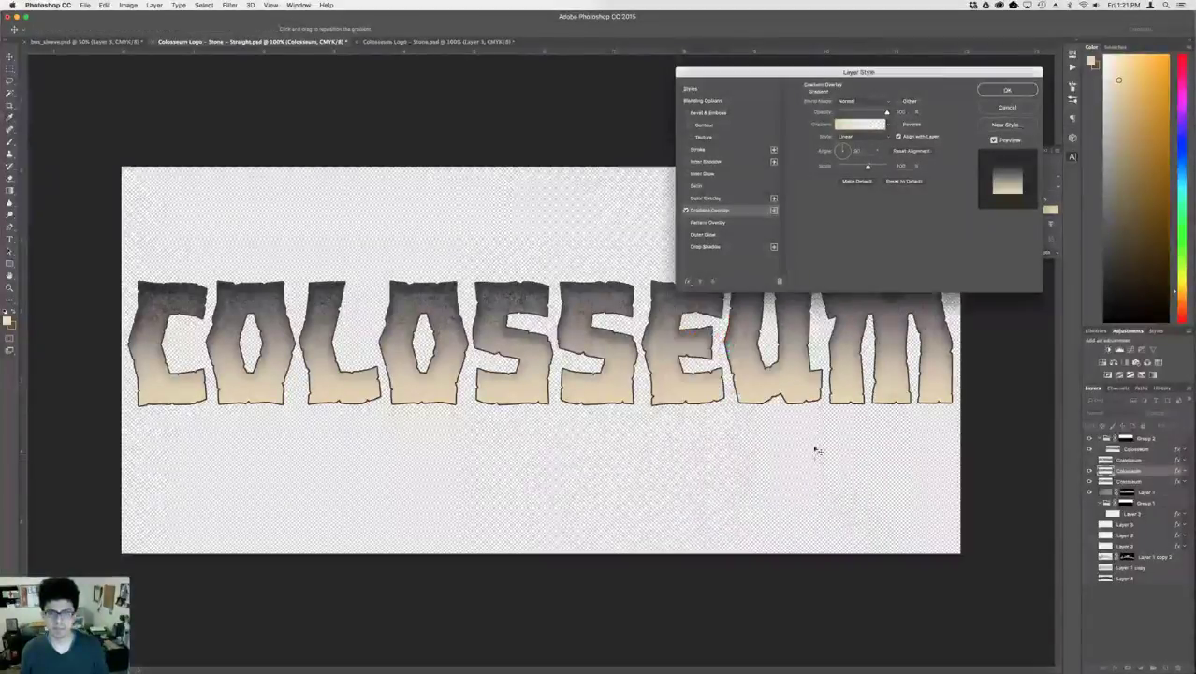
- Reduce the middle Colosseum layer's Gradient Overlay opacity to about 20% and apply the layer style
{"action": "double_click", "coordinate": [904, 112]}
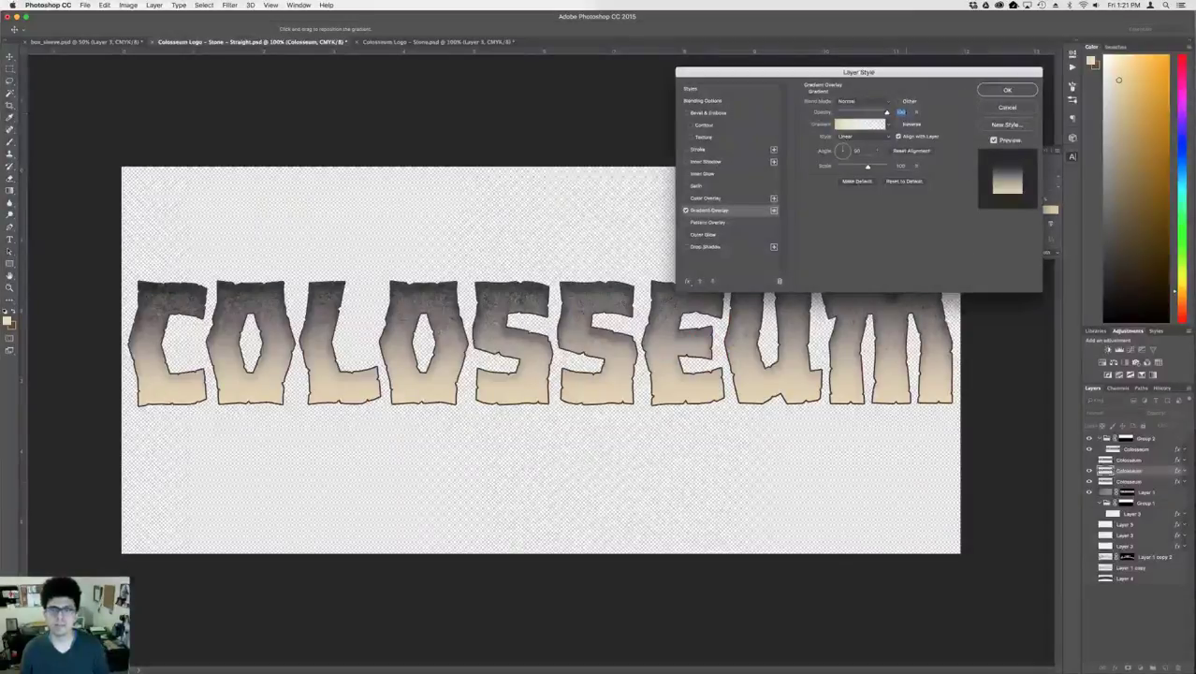
{"action": "key", "text": "shift+Down"}
{"action": "key", "text": "shift+Down"}
{"action": "key", "text": "shift+Down"}
{"action": "key", "text": "shift+Down"}
{"action": "key", "text": "shift+Down"}
{"action": "key", "text": "shift+Down"}
{"action": "key", "text": "shift+Down"}
{"action": "key", "text": "shift+Down"}
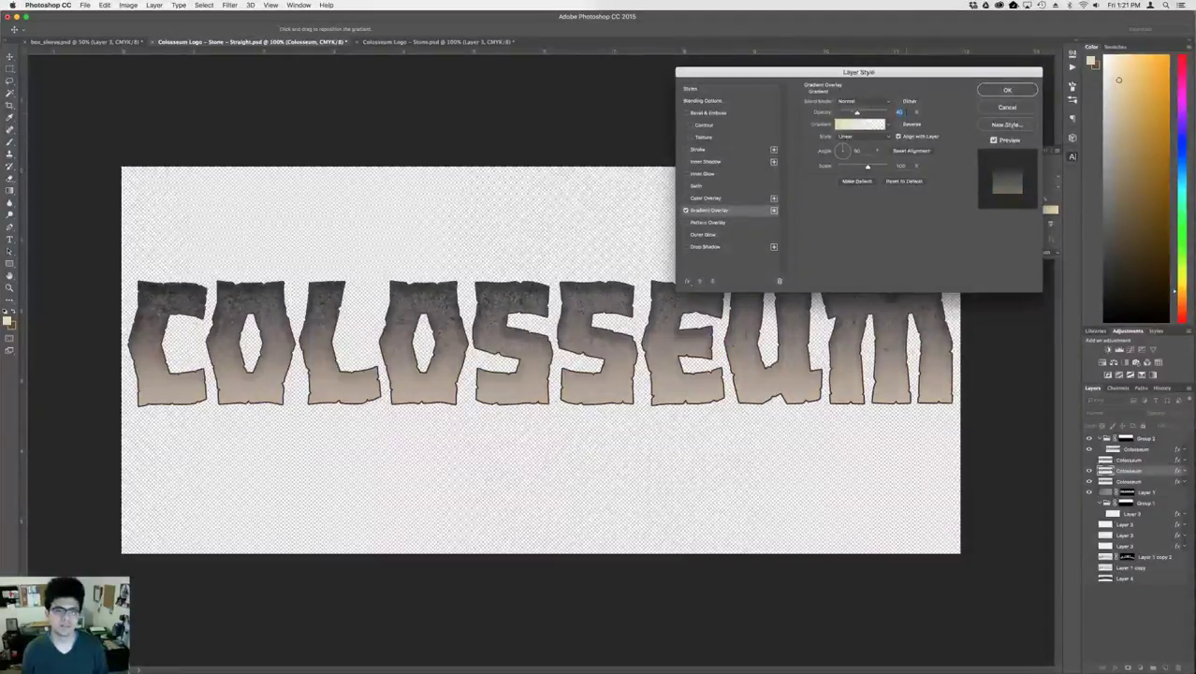
{"action": "key", "text": "shift+Down"}
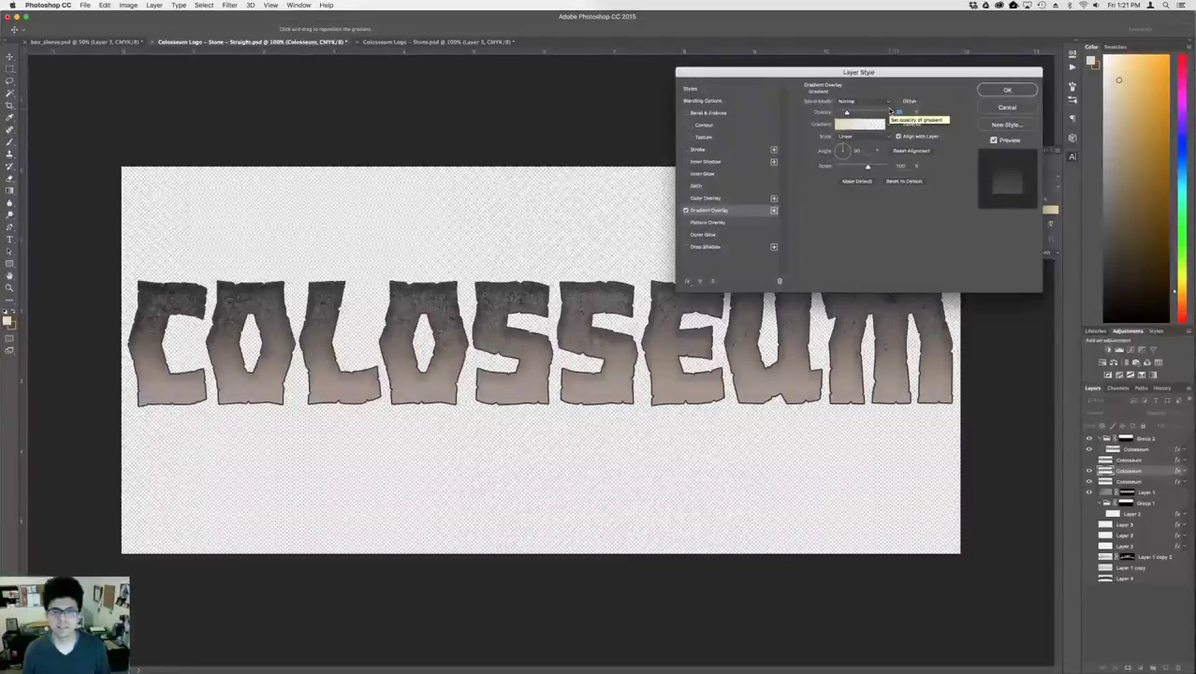
{"action": "key", "text": "Return"}
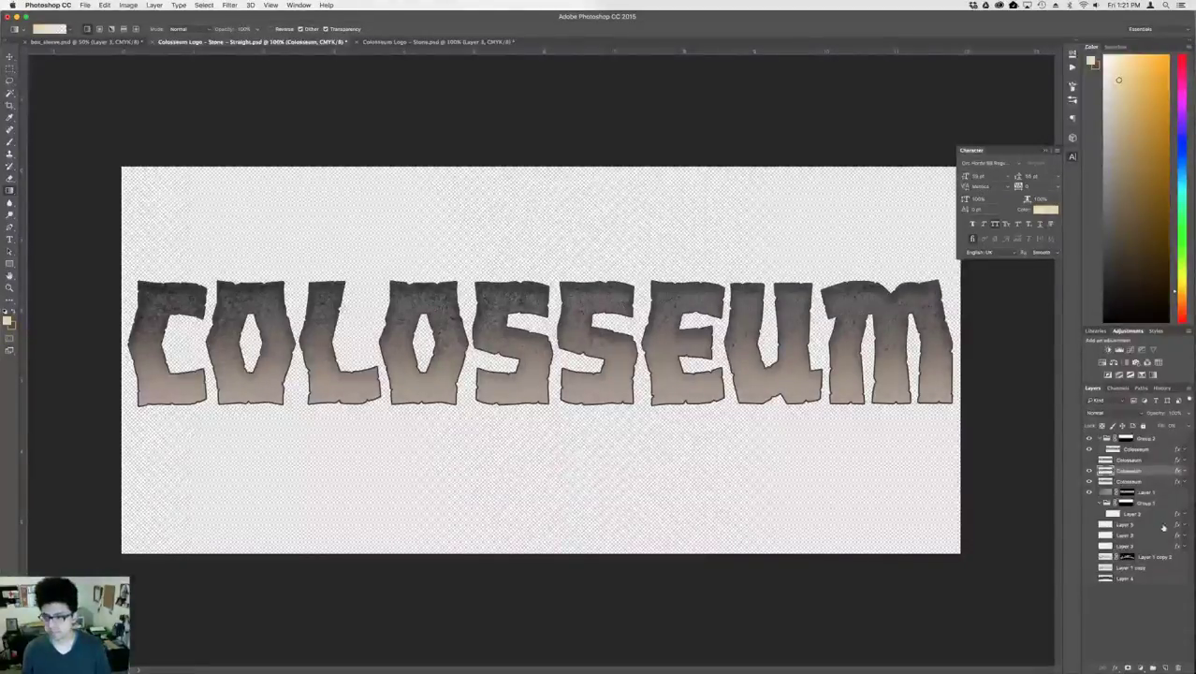
- Change the stroke colour of the lowest Colosseum layer to a muted mauve, #786267
{"action": "left_click", "coordinate": [1152, 484]}
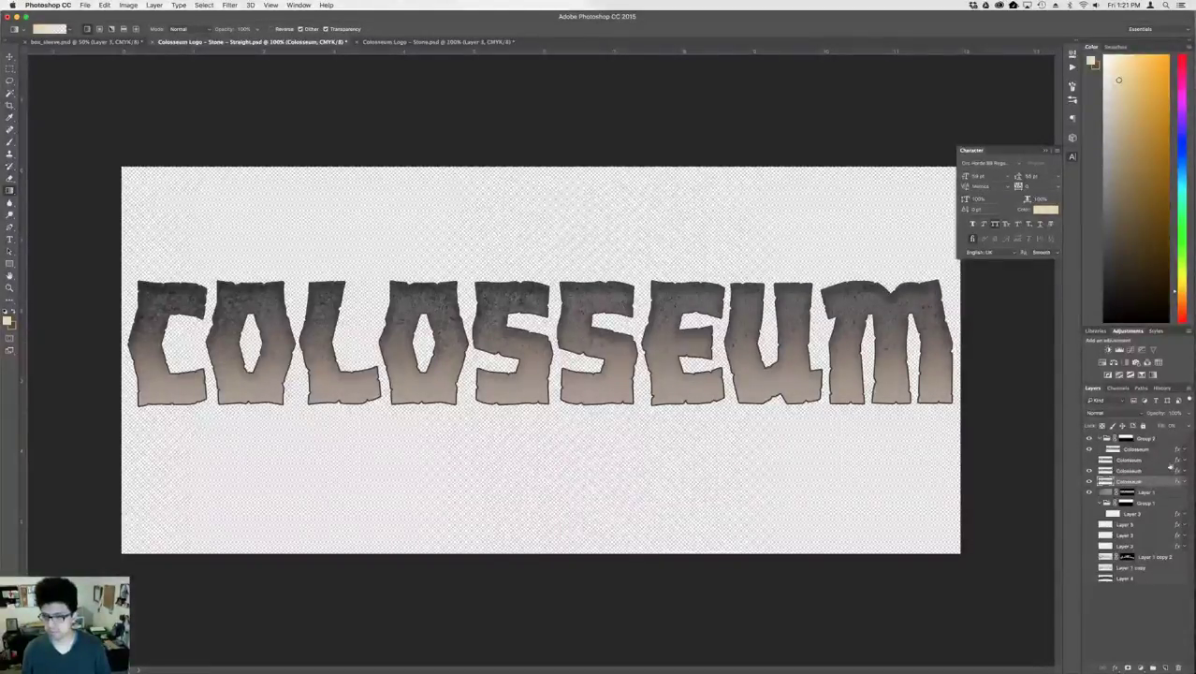
{"action": "double_click", "coordinate": [1163, 482]}
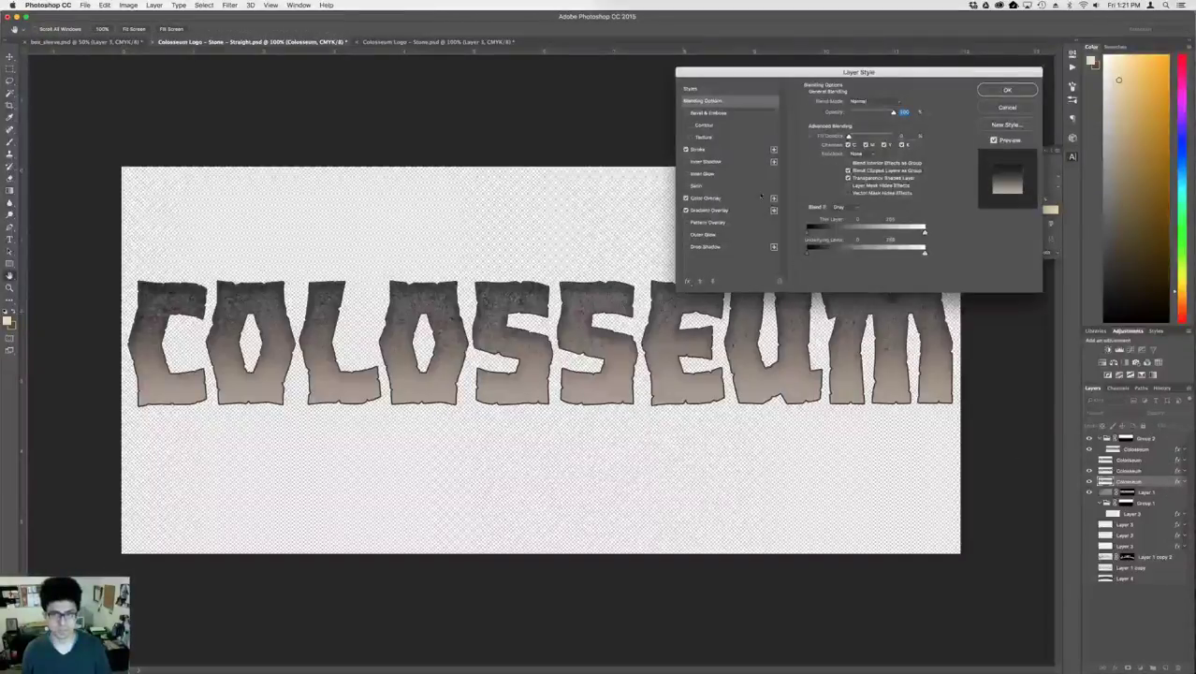
{"action": "left_click", "coordinate": [715, 149]}
{"action": "left_click", "coordinate": [828, 173]}
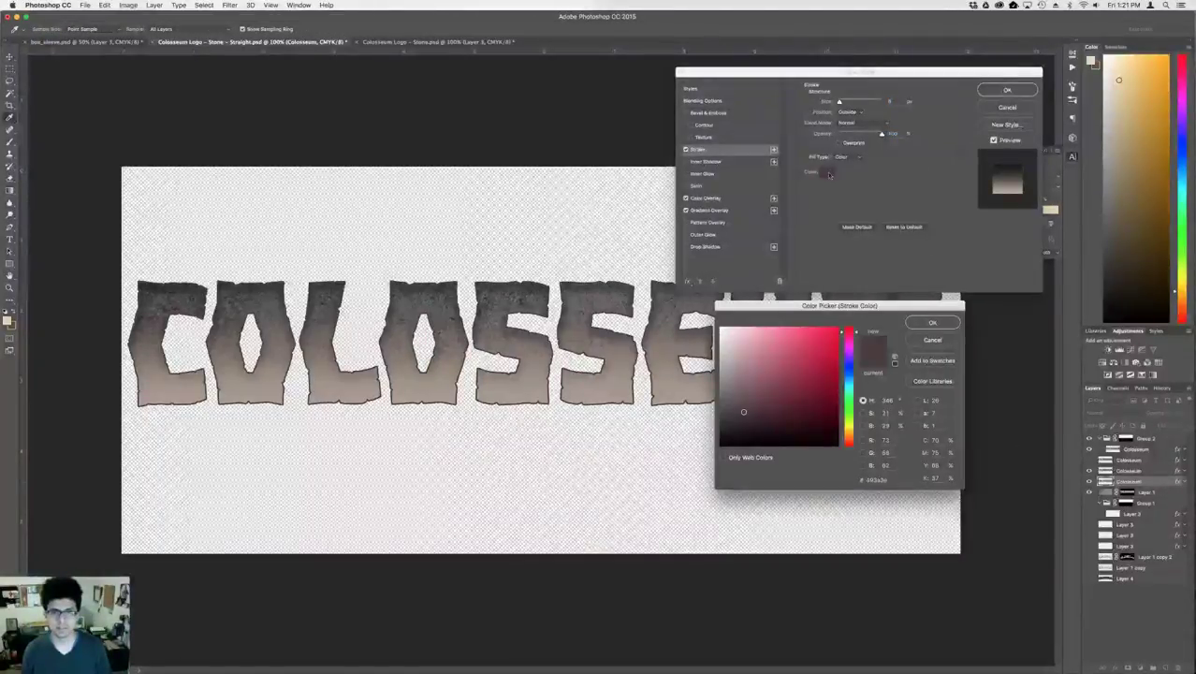
{"action": "left_click", "coordinate": [729, 370]}
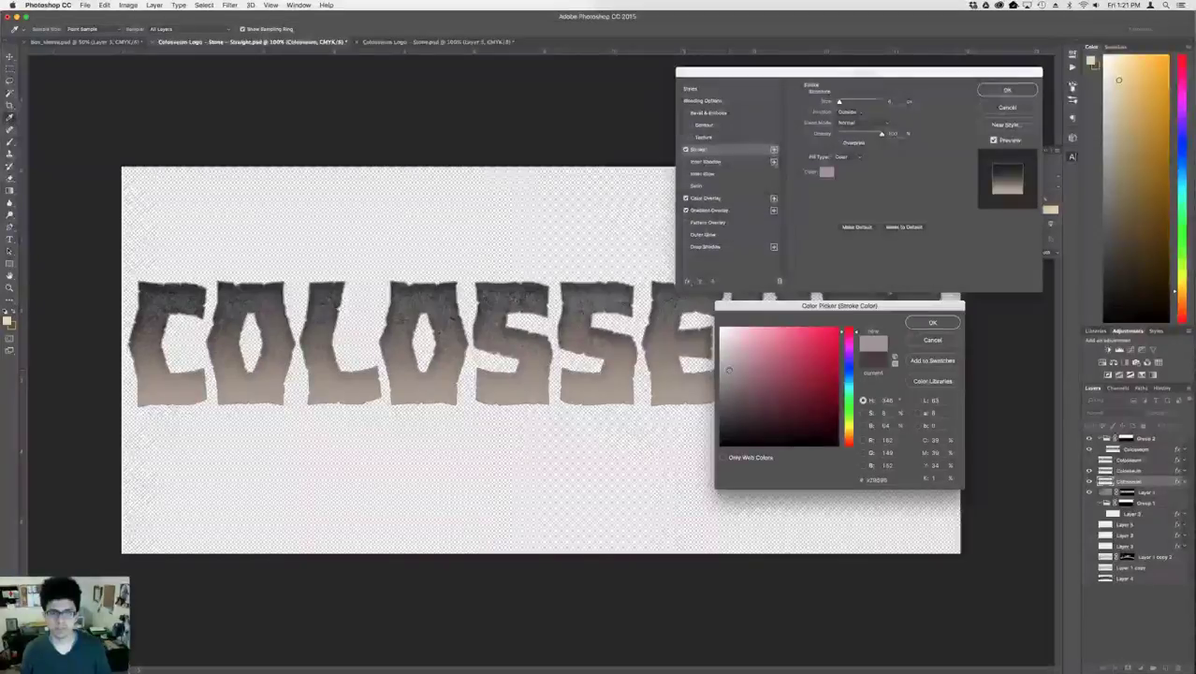
{"action": "left_click_drag", "start_coordinate": [728, 369], "coordinate": [729, 359]}
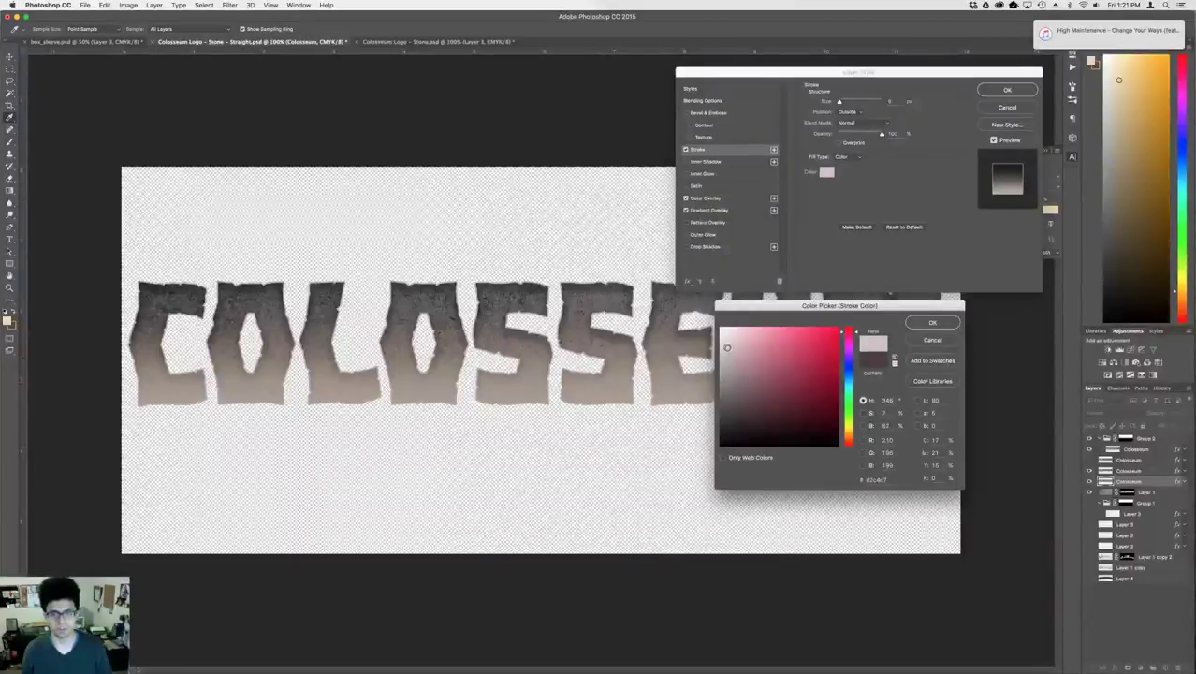
{"action": "left_click", "coordinate": [741, 400]}
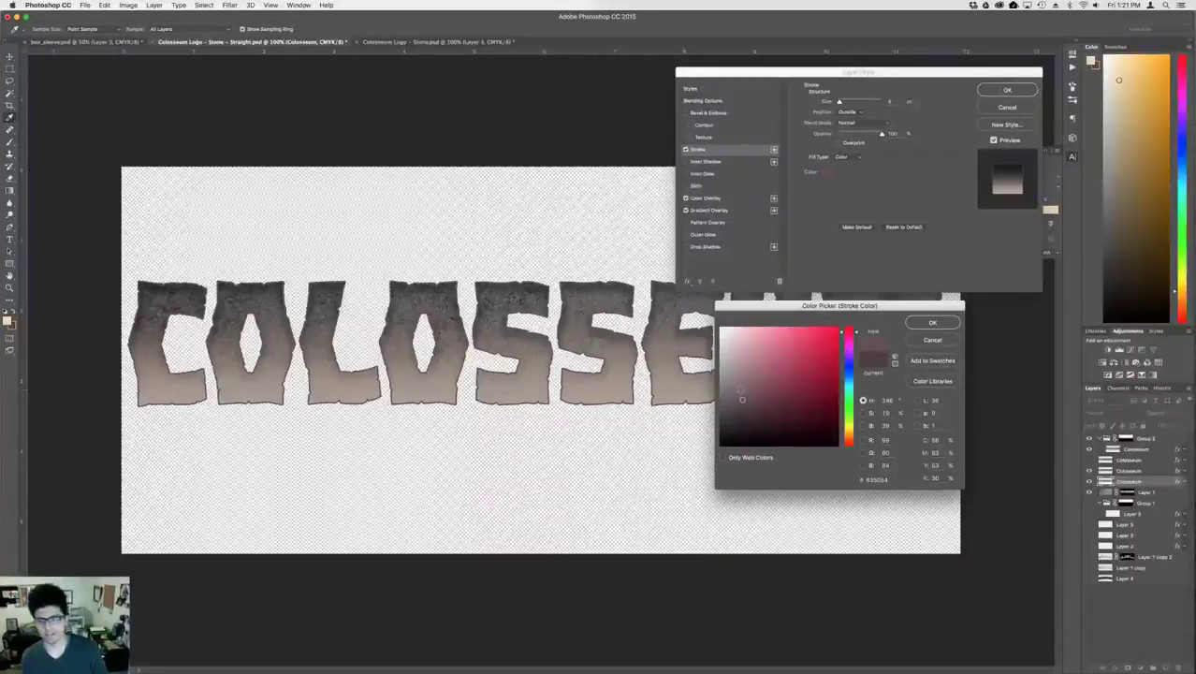
{"action": "left_click", "coordinate": [740, 389]}
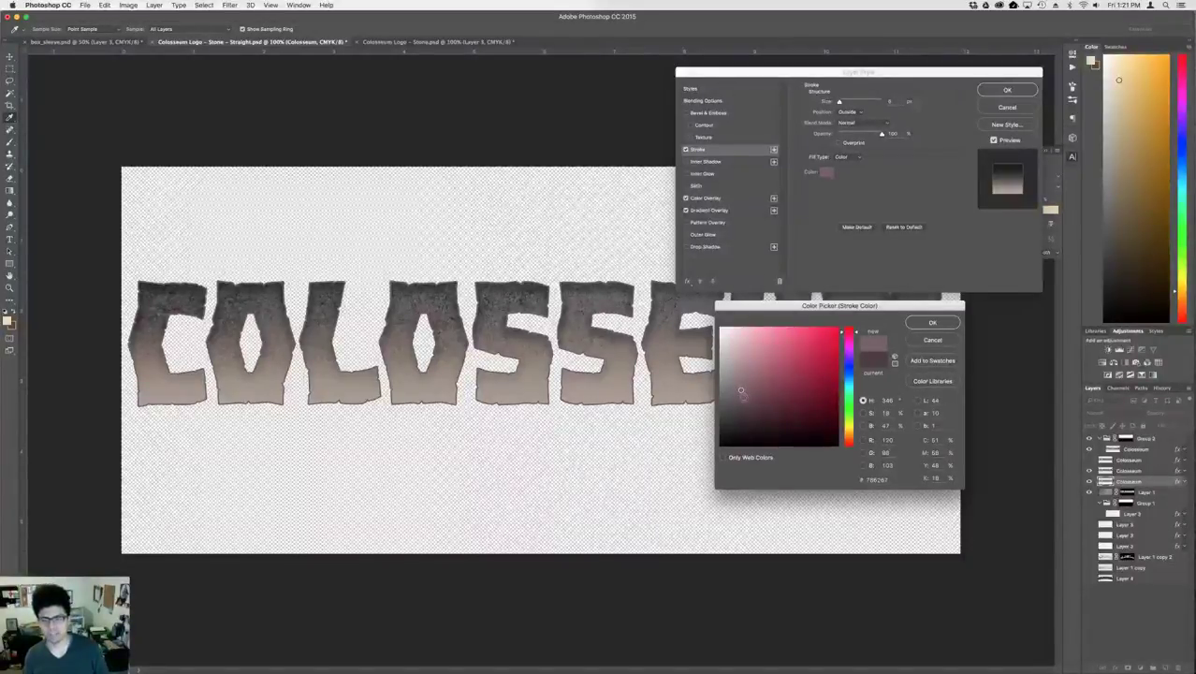
{"action": "key", "text": "Return"}
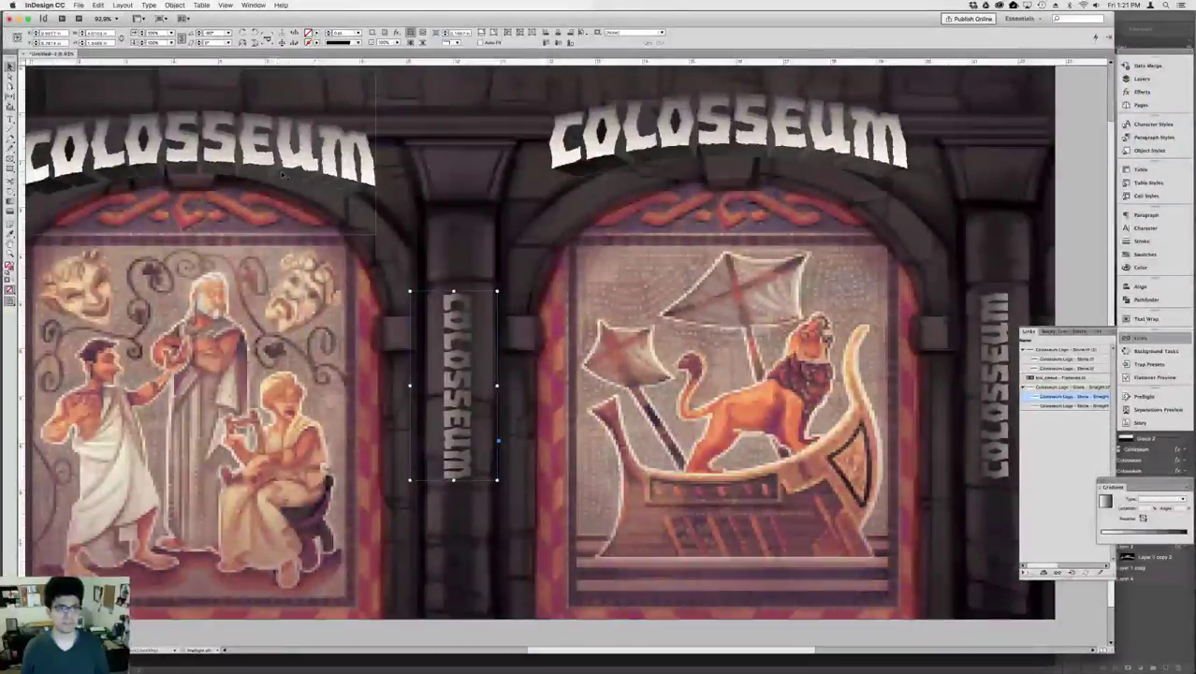
- Select the arched logo on the sleeve, switch to Photoshop, accept the straight logo's layer style and bring up Colosseum Logo - Stone.psd
{"action": "left_click", "coordinate": [281, 174]}
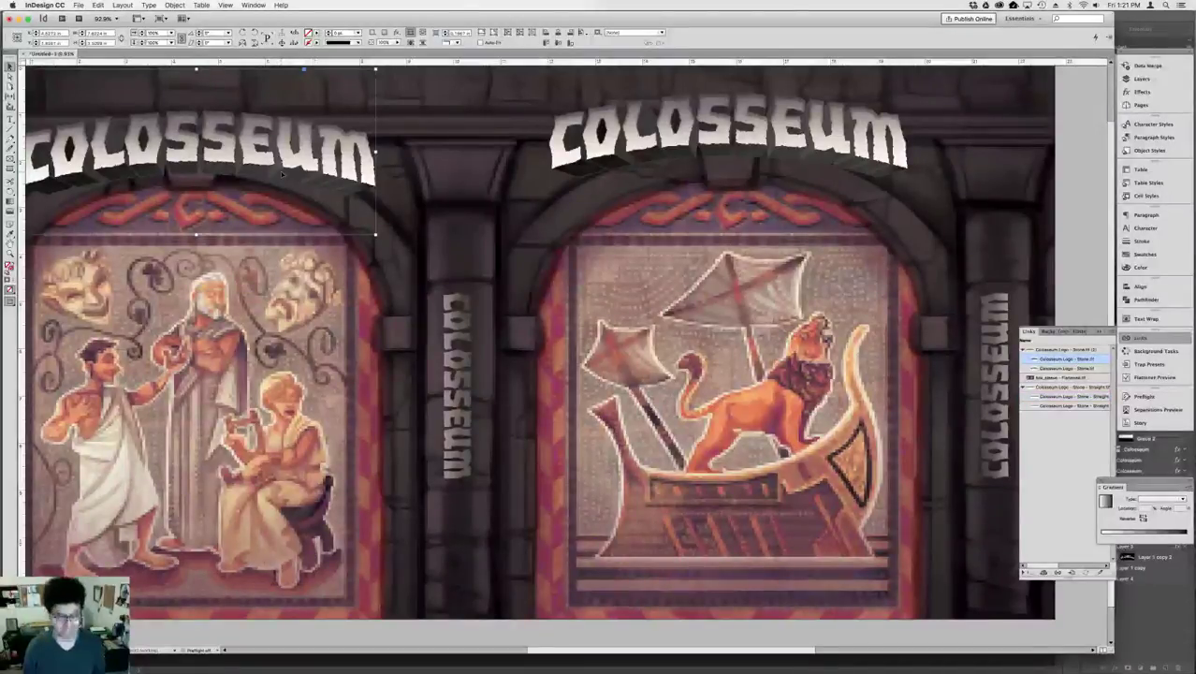
{"action": "key", "text": "super+minus"}
{"action": "key", "text": "super+equal"}
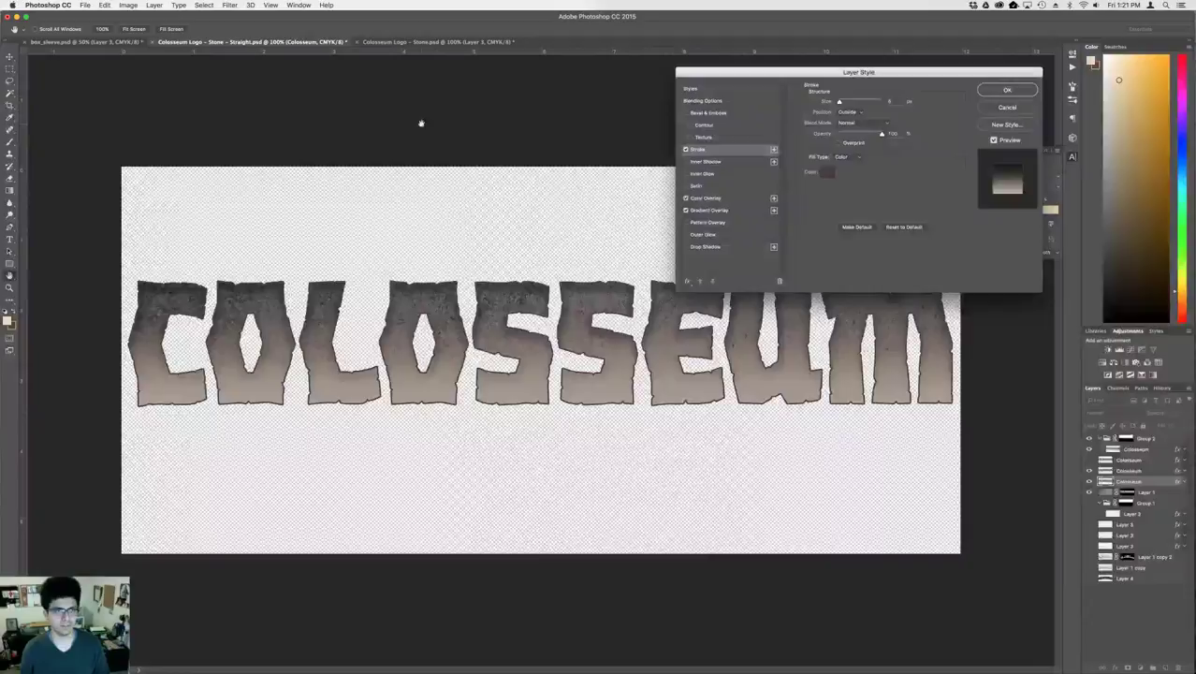
{"action": "key", "text": "Return"}
{"action": "left_click", "coordinate": [426, 43]}
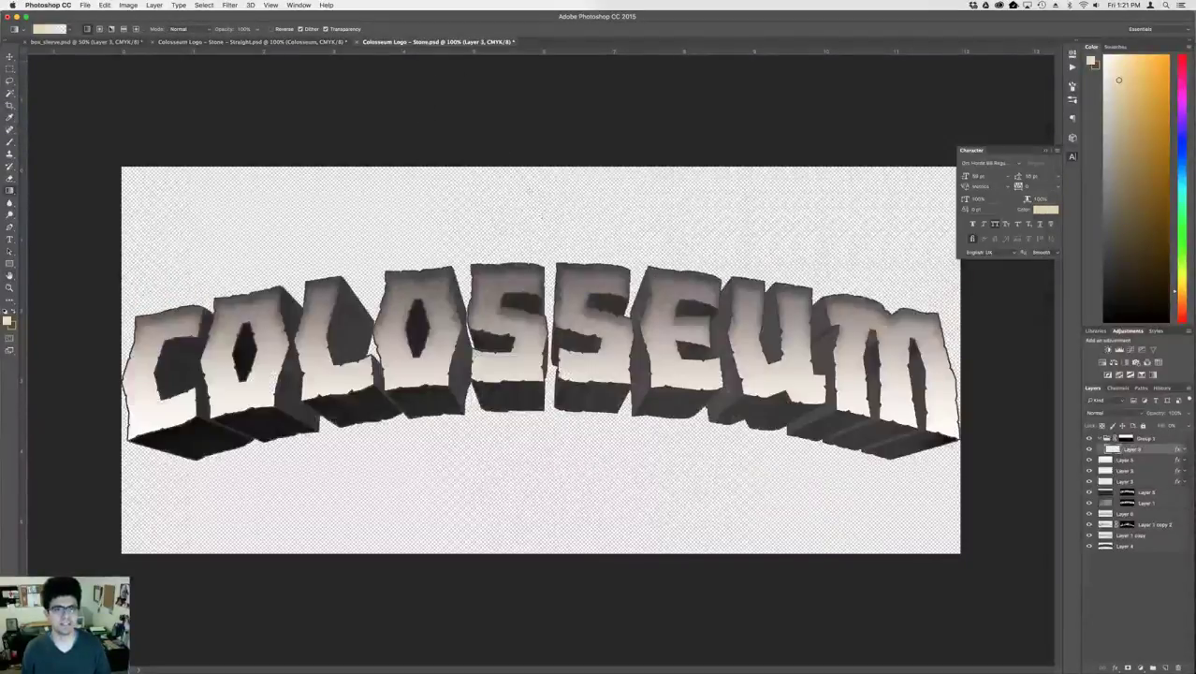
- Check what Layer 4 contributes to the arched logo, and fill its existing pixels with the beige foreground colour, preserving transparency
{"action": "left_click", "coordinate": [1134, 547]}
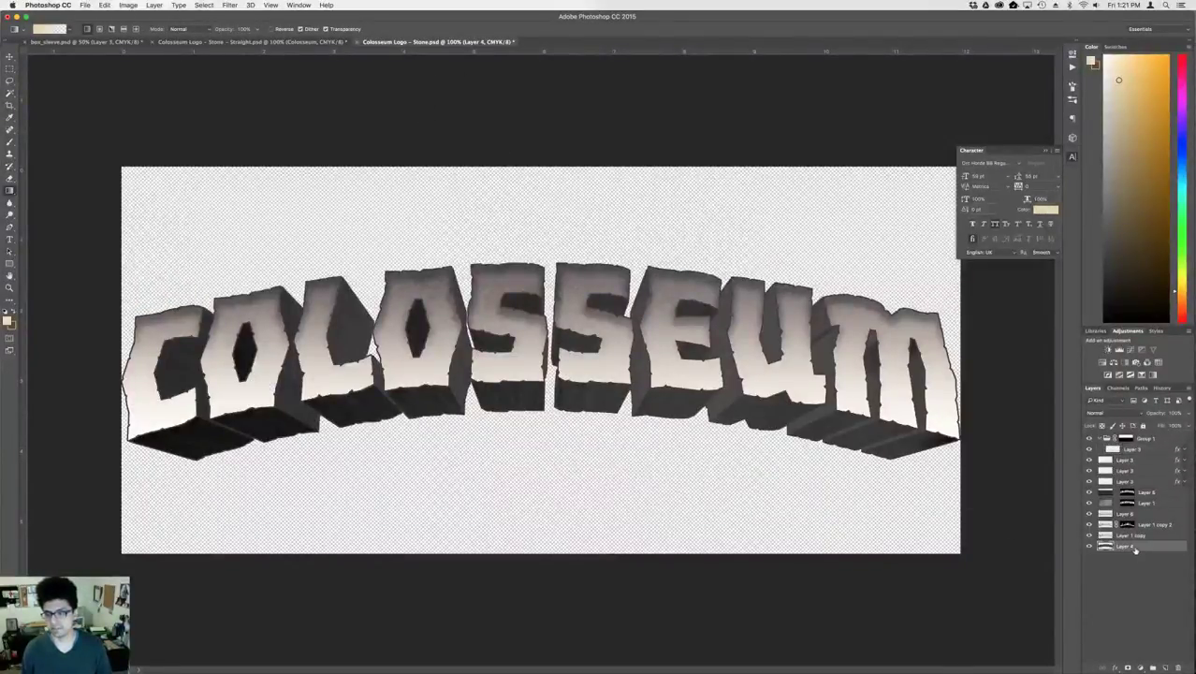
{"action": "left_click", "coordinate": [1088, 547]}
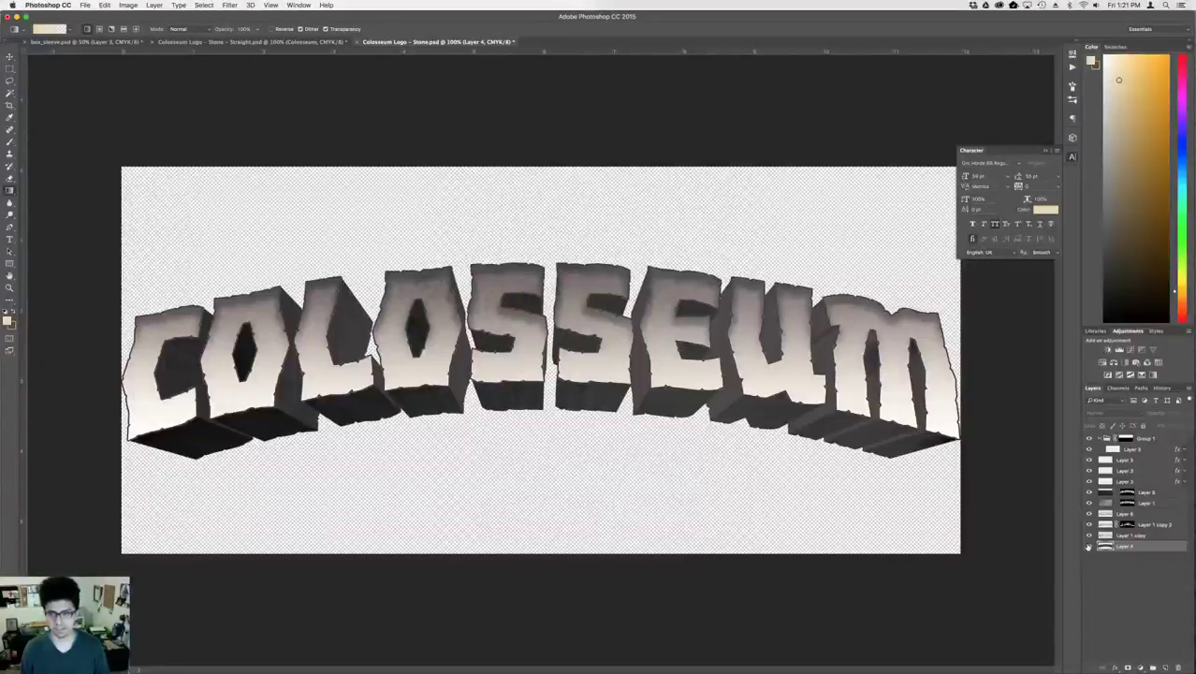
{"action": "left_click", "coordinate": [1088, 548]}
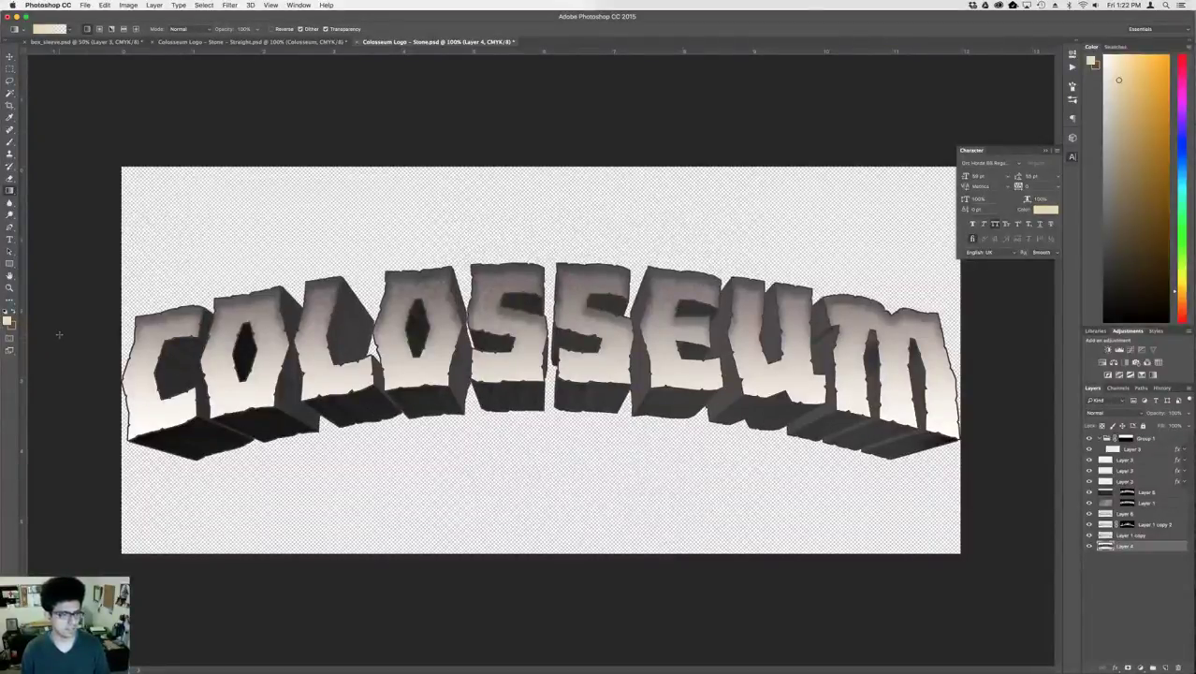
{"action": "key", "text": "alt+shift+BackSpace"}
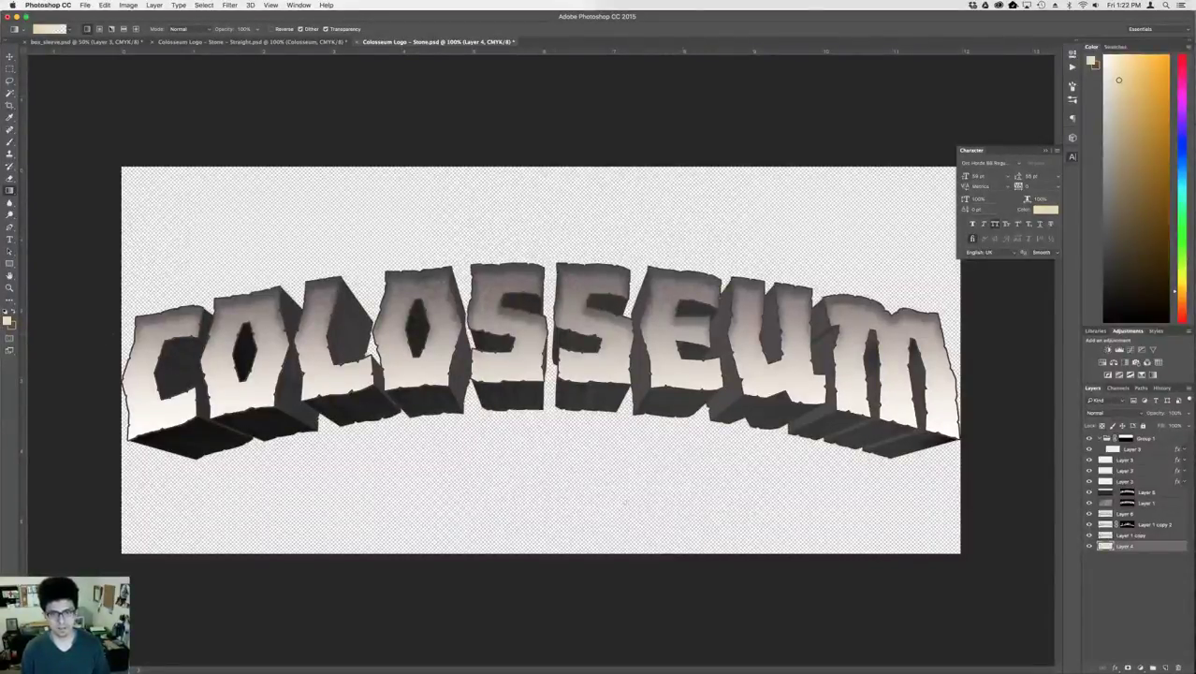
{"action": "key", "text": "super+comma"}
- Change the stroke colour of the lowest Layer 3 to the beige foreground colour and apply the layer style
{"action": "double_click", "coordinate": [1165, 484]}
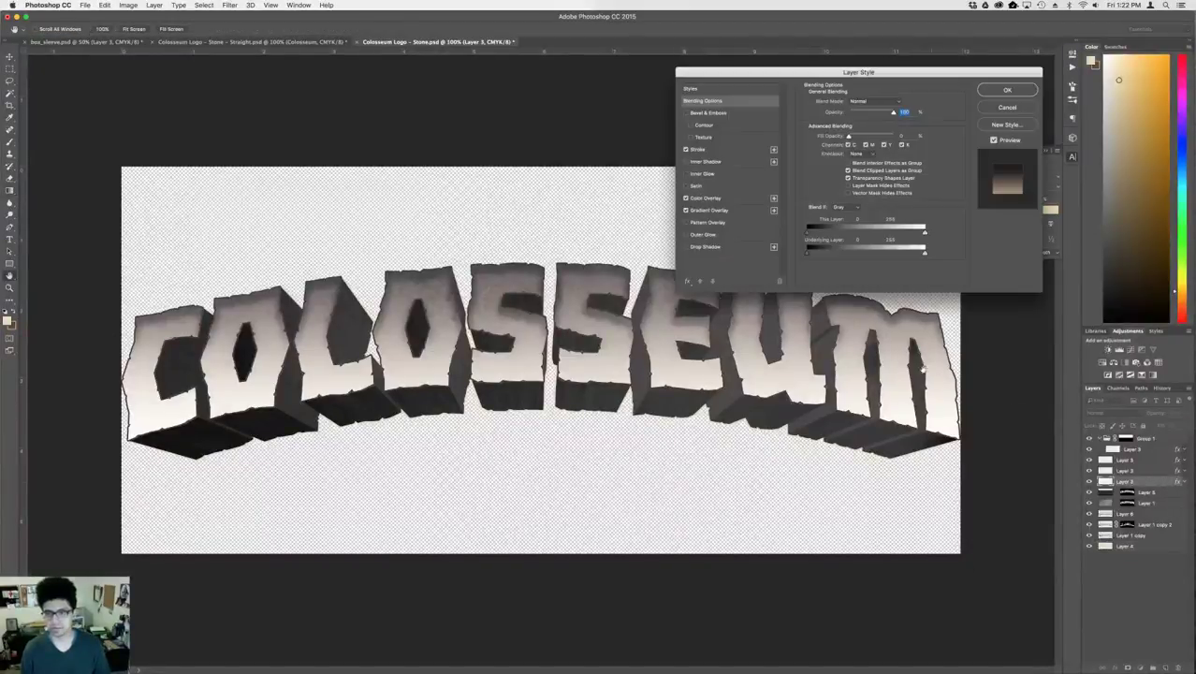
{"action": "left_click", "coordinate": [700, 150]}
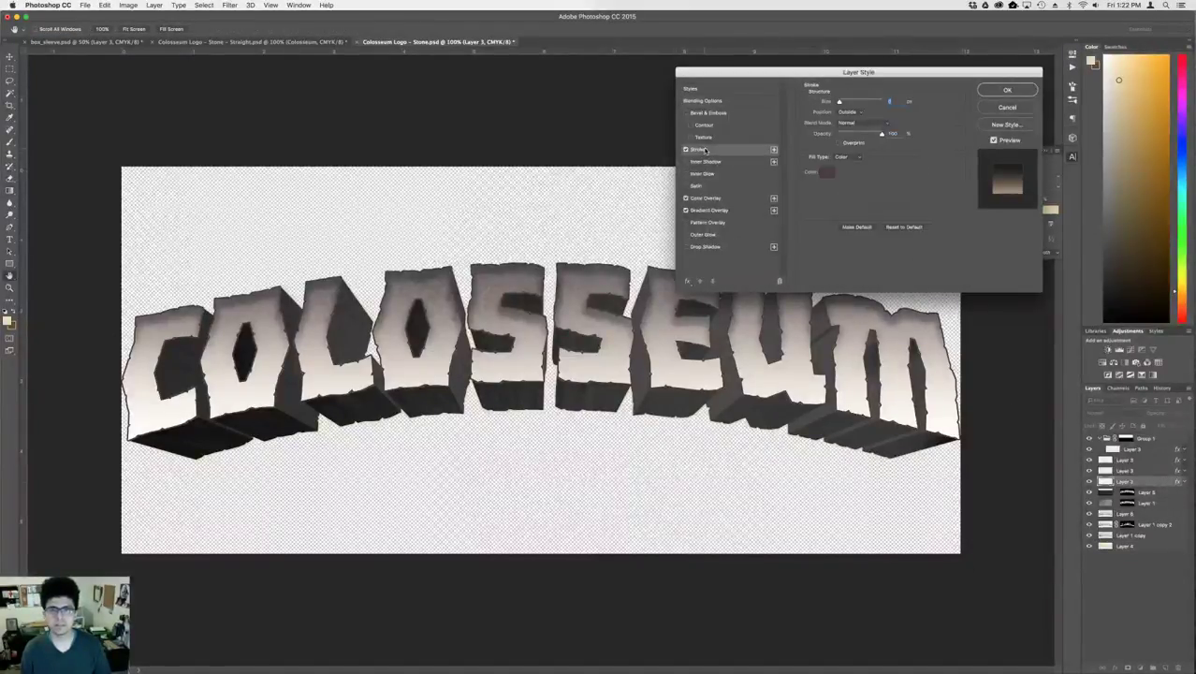
{"action": "left_click", "coordinate": [821, 172]}
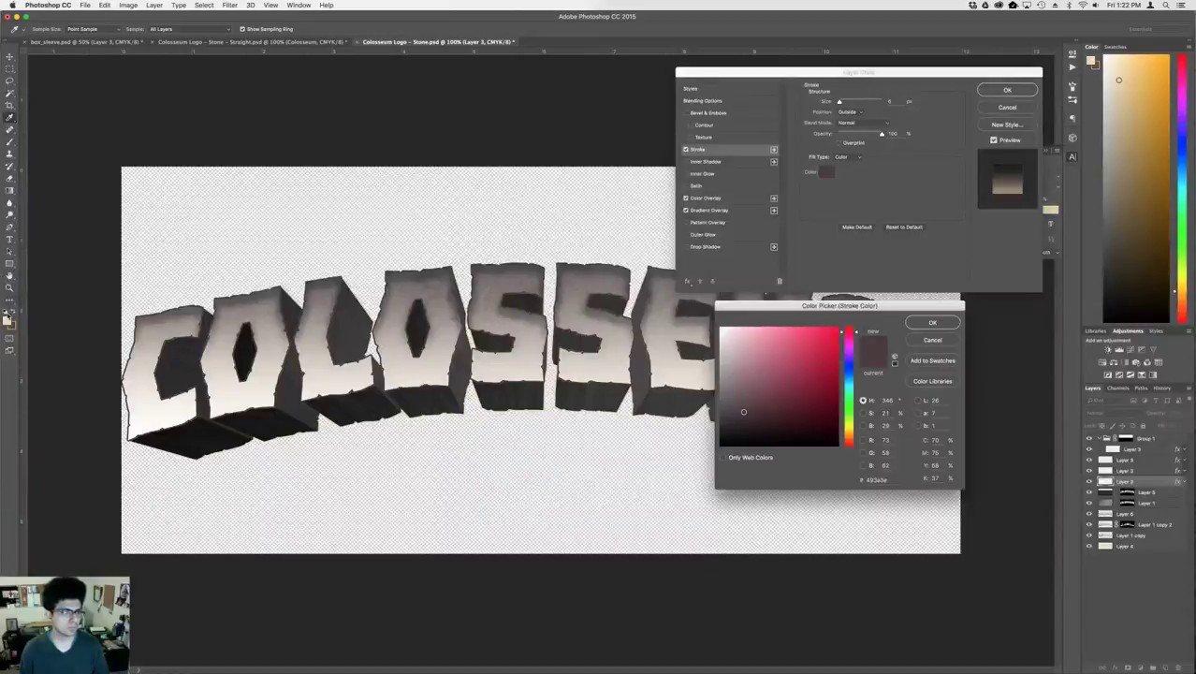
{"action": "left_click", "coordinate": [8, 318]}
{"action": "key", "text": "Return"}
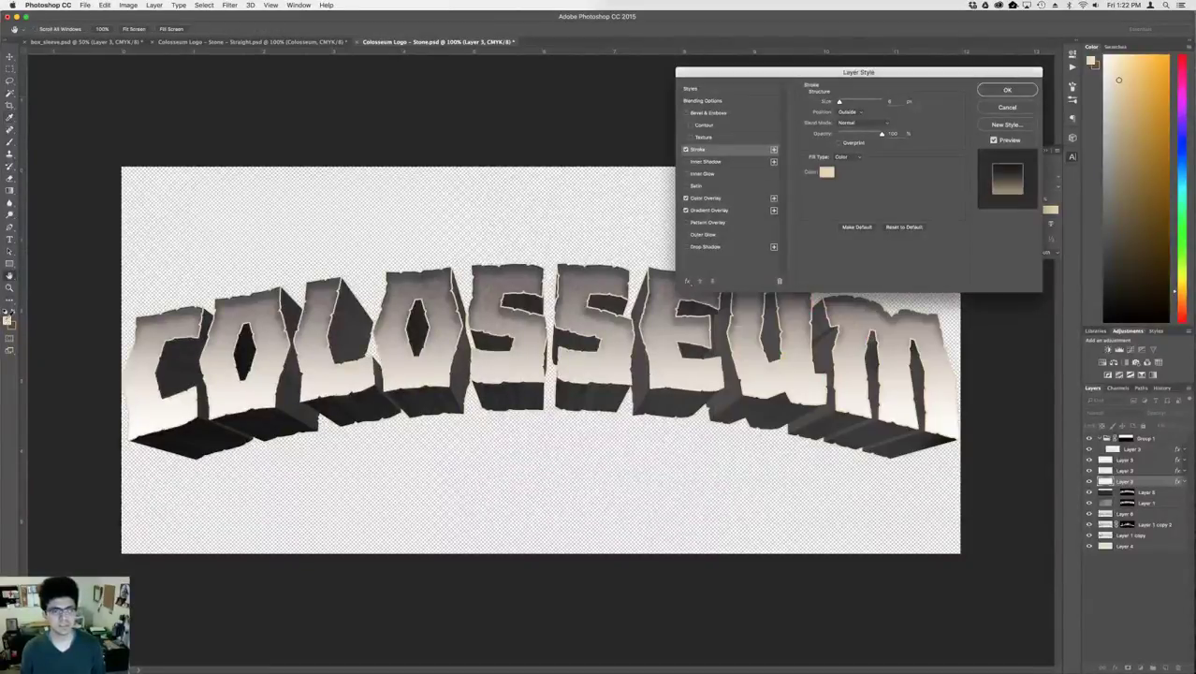
{"action": "left_click", "coordinate": [1003, 91]}
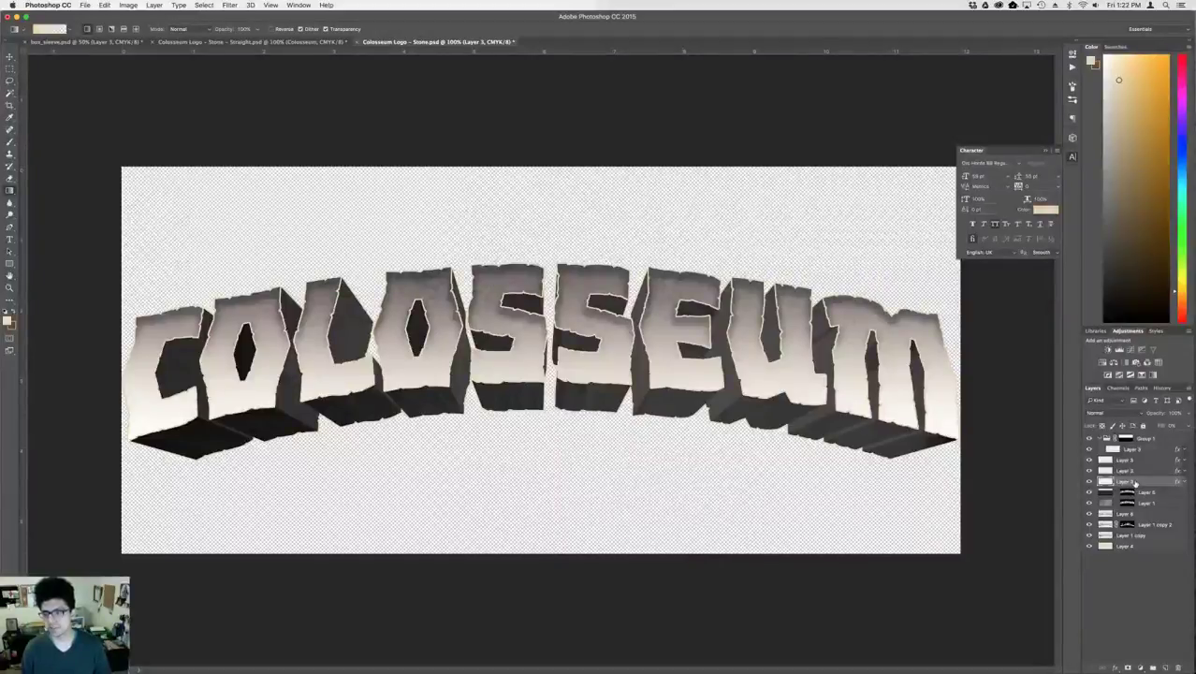
- Duplicate the lowest Layer 3 and turn off the upper copy's Color Overlay and Gradient Overlay effects
{"action": "left_click_drag", "start_coordinate": [1134, 482], "coordinate": [1134, 475]}
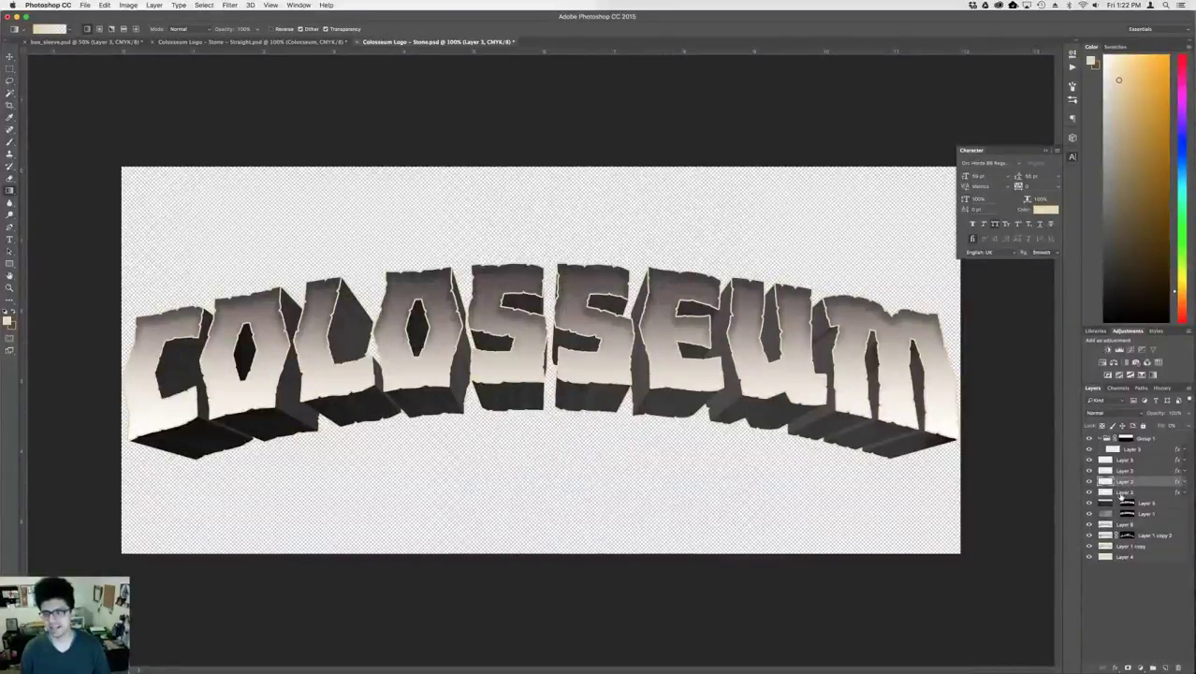
{"action": "left_click", "coordinate": [1183, 481]}
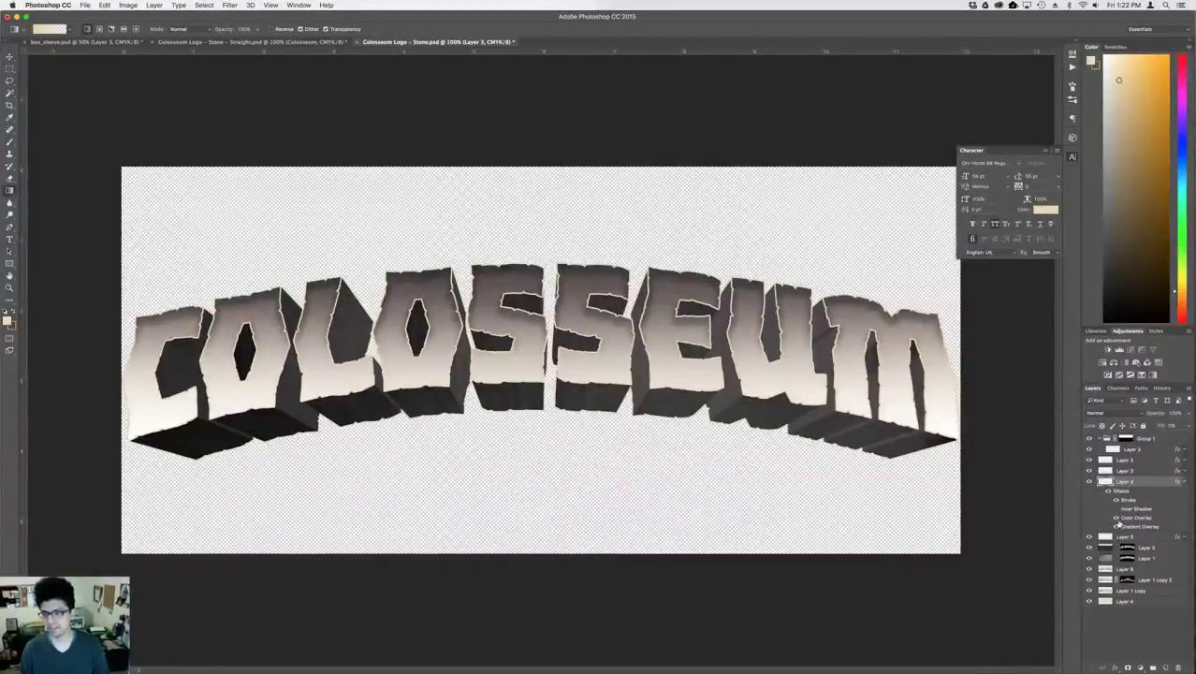
{"action": "left_click", "coordinate": [1115, 519]}
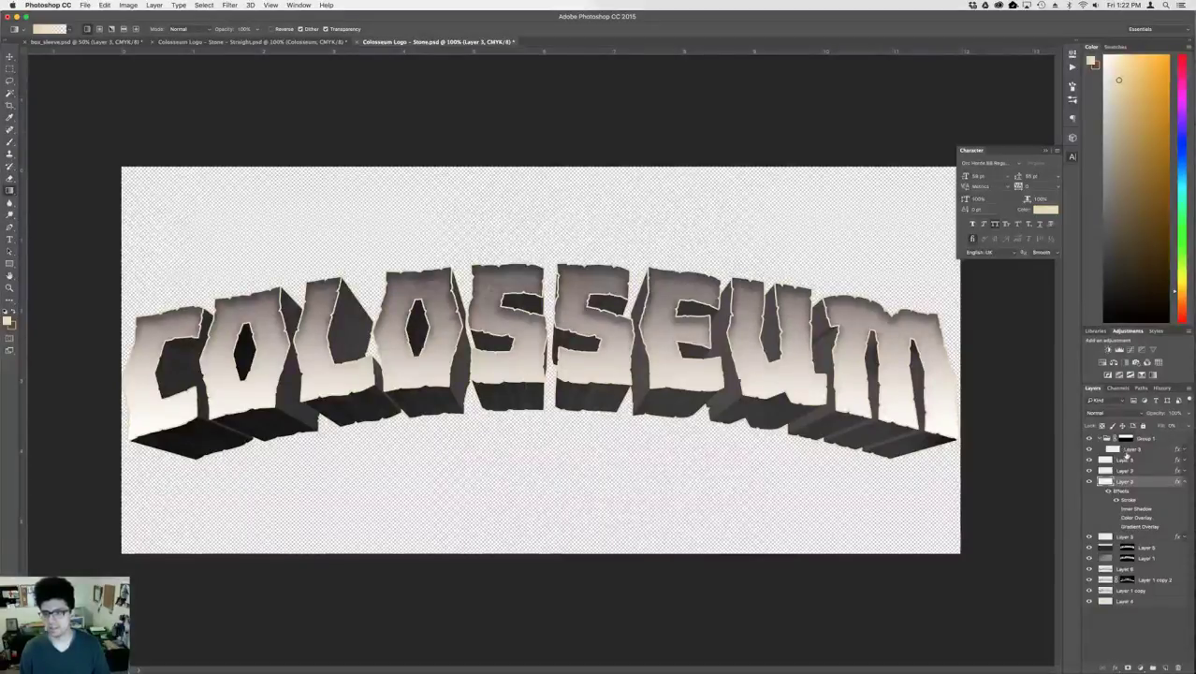
- Set the duplicated Layer 3's stroke to a dark, muted olive-brown and apply the layer style
{"action": "double_click", "coordinate": [1145, 500]}
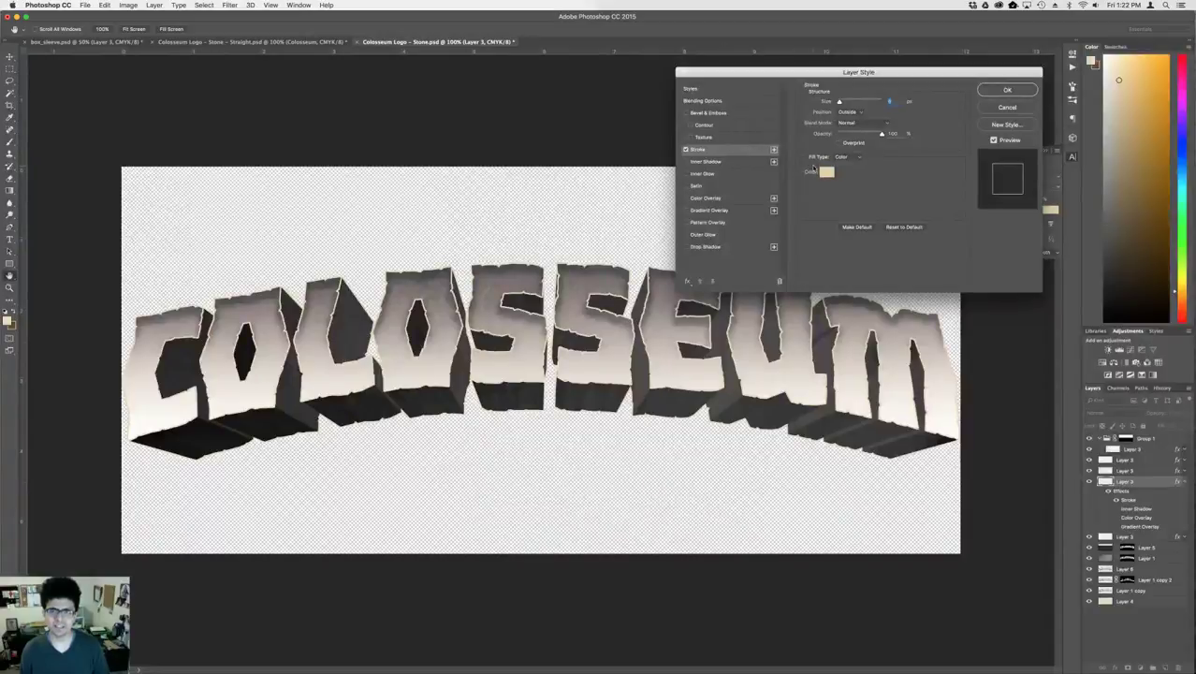
{"action": "left_click", "coordinate": [825, 172]}
{"action": "left_click", "coordinate": [777, 371]}
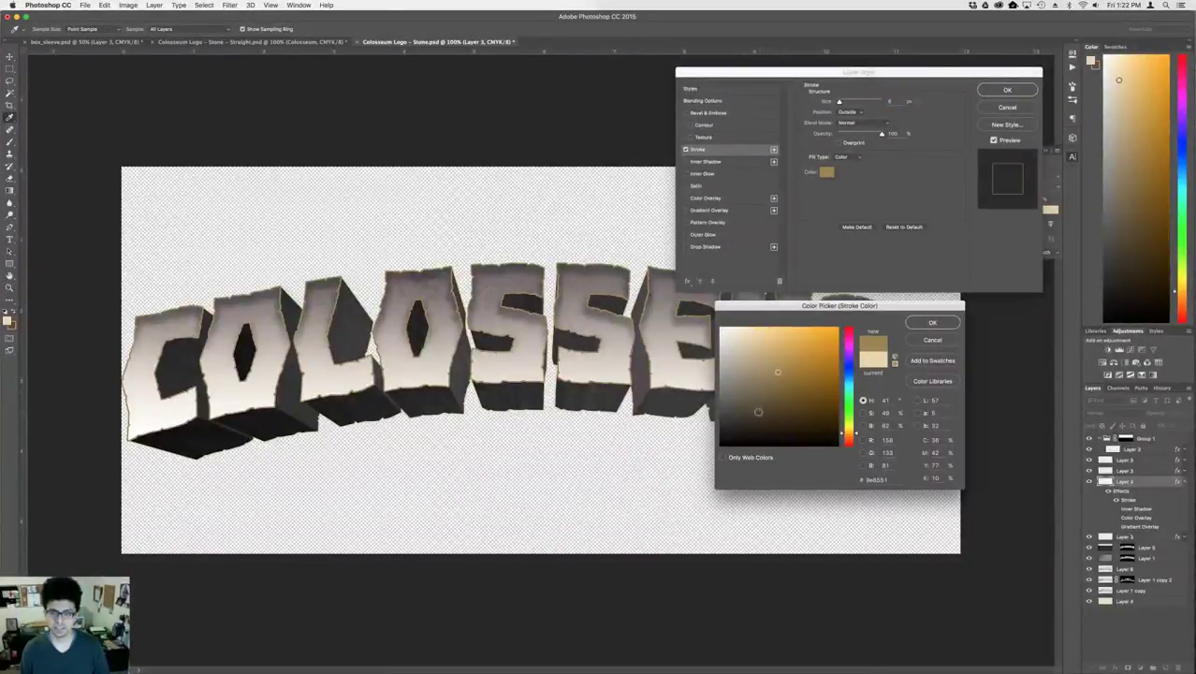
{"action": "left_click", "coordinate": [751, 403]}
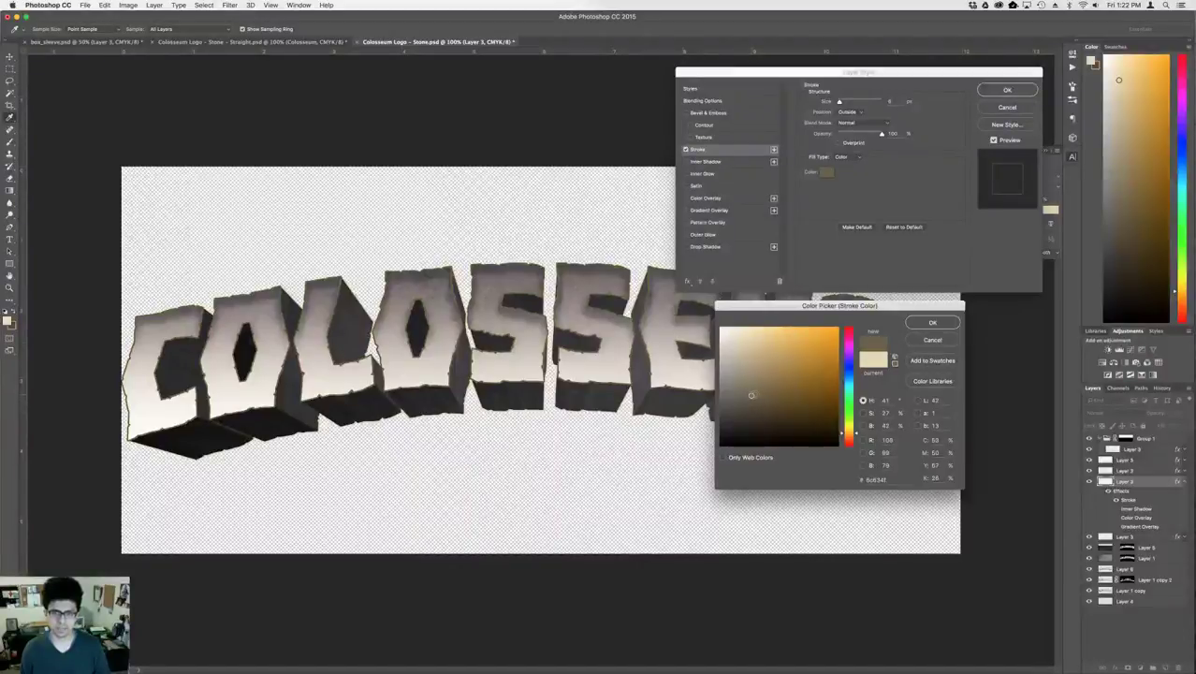
{"action": "key", "text": "Return"}
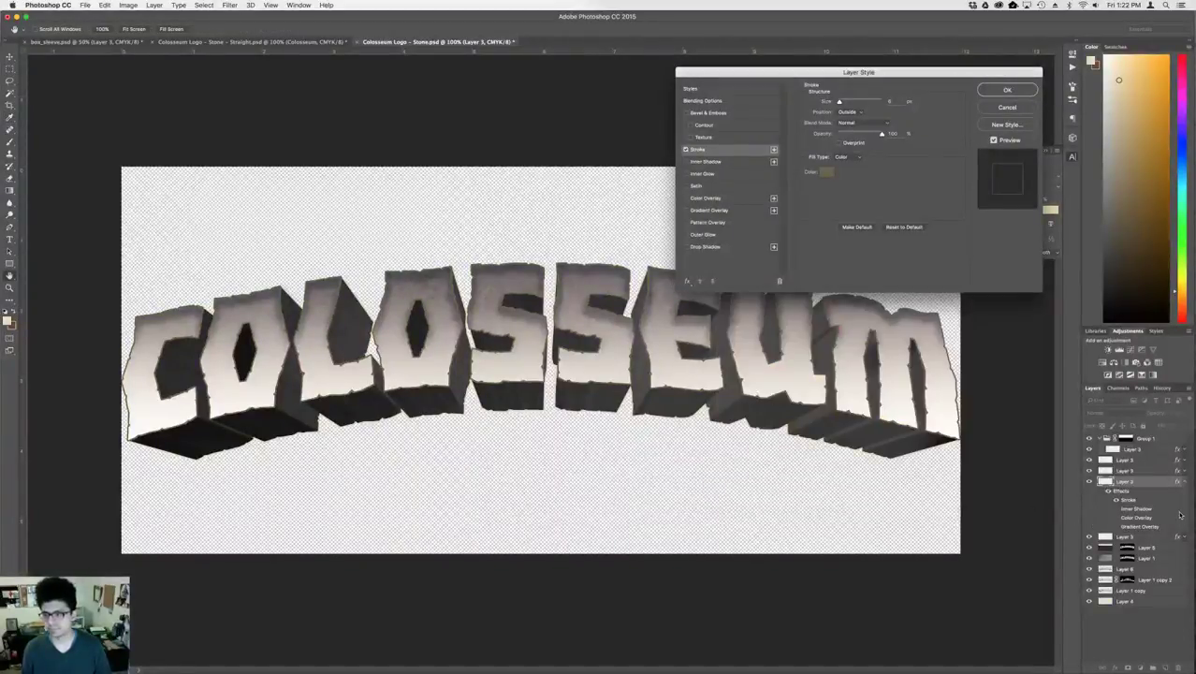
{"action": "key", "text": "Return"}
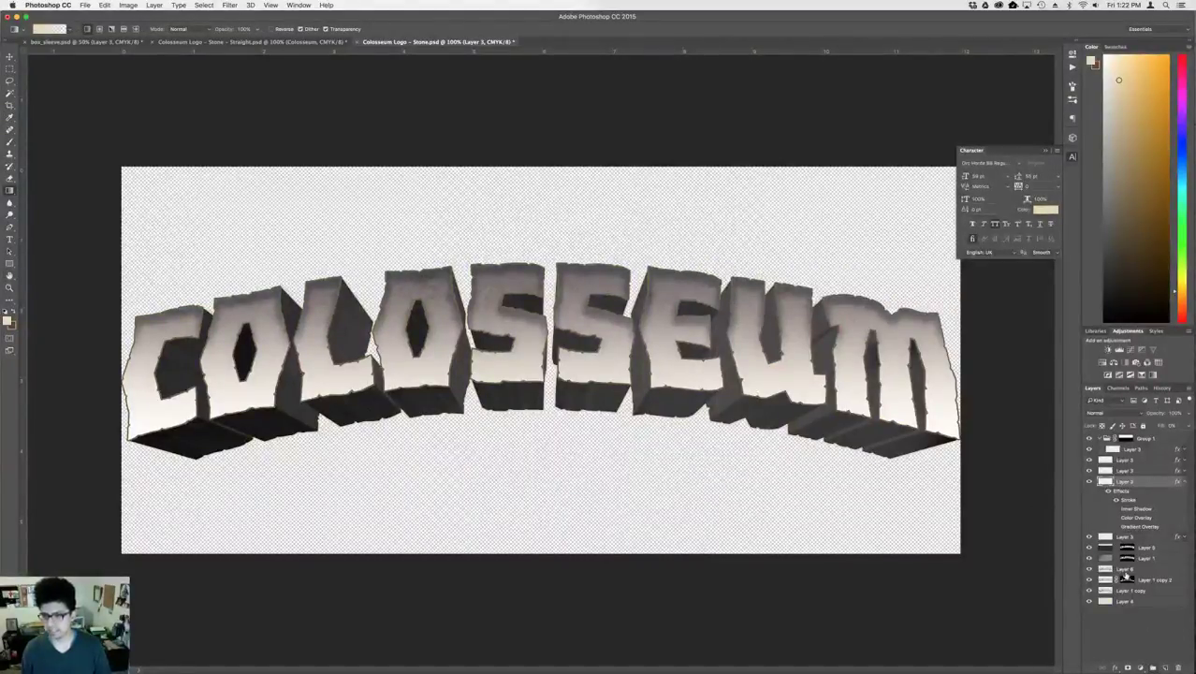
- Group the duplicated Layer 3, add a layer mask to the group and draw a gradient that fades its stroke out towards the letter bottoms
{"action": "key", "text": "super+g"}
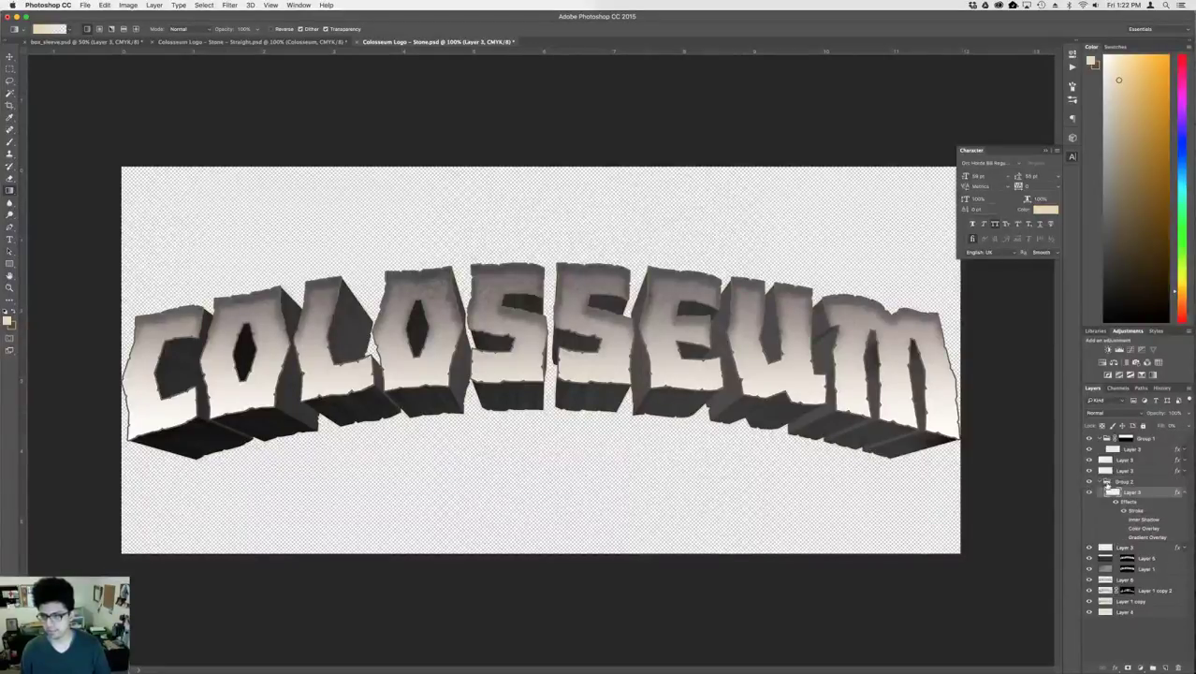
{"action": "left_click", "coordinate": [1099, 481]}
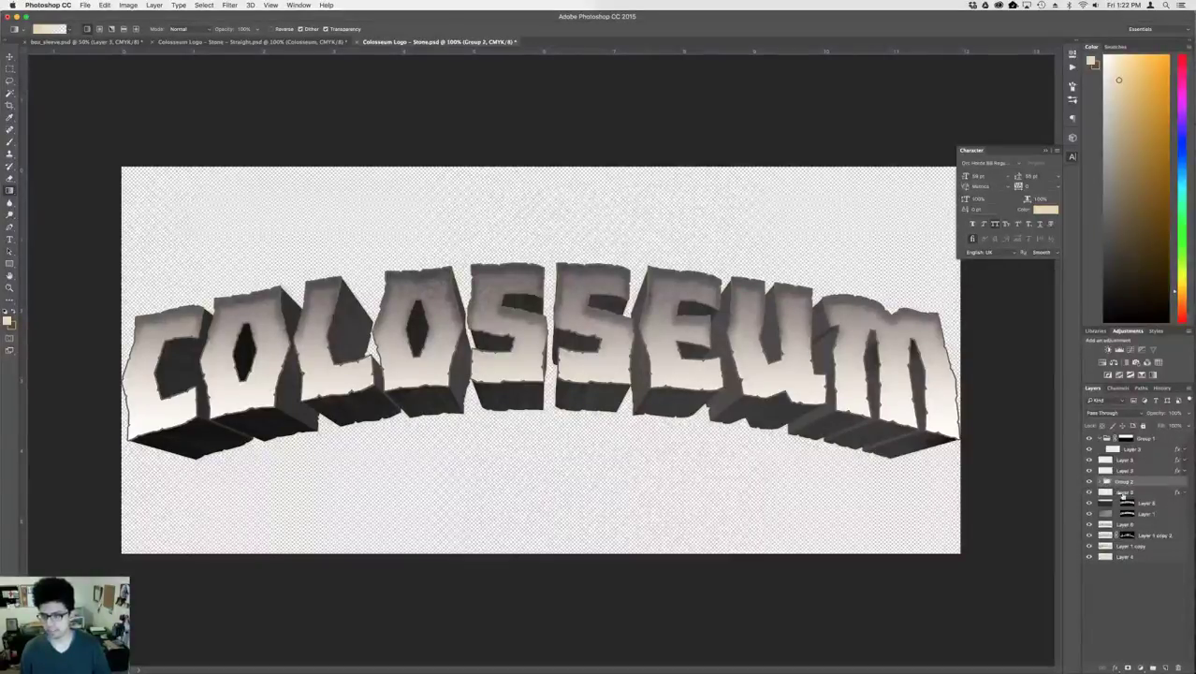
{"action": "left_click", "coordinate": [1131, 668]}
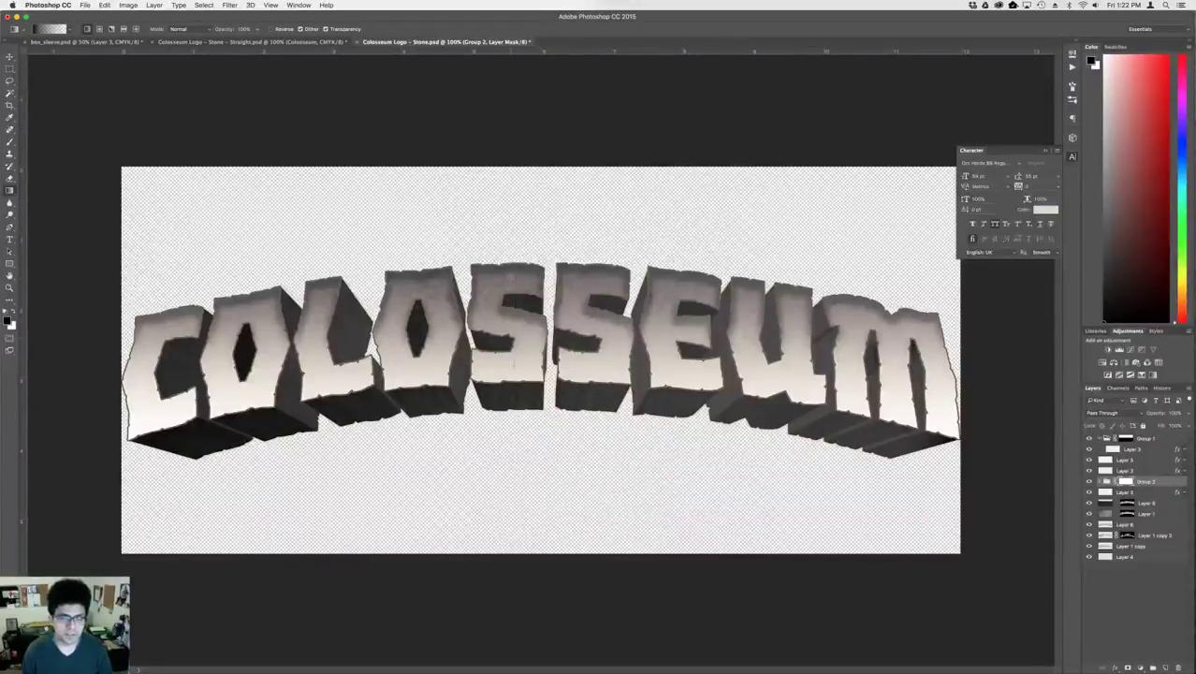
{"action": "left_click_drag", "start_coordinate": [510, 270], "coordinate": [512, 272]}
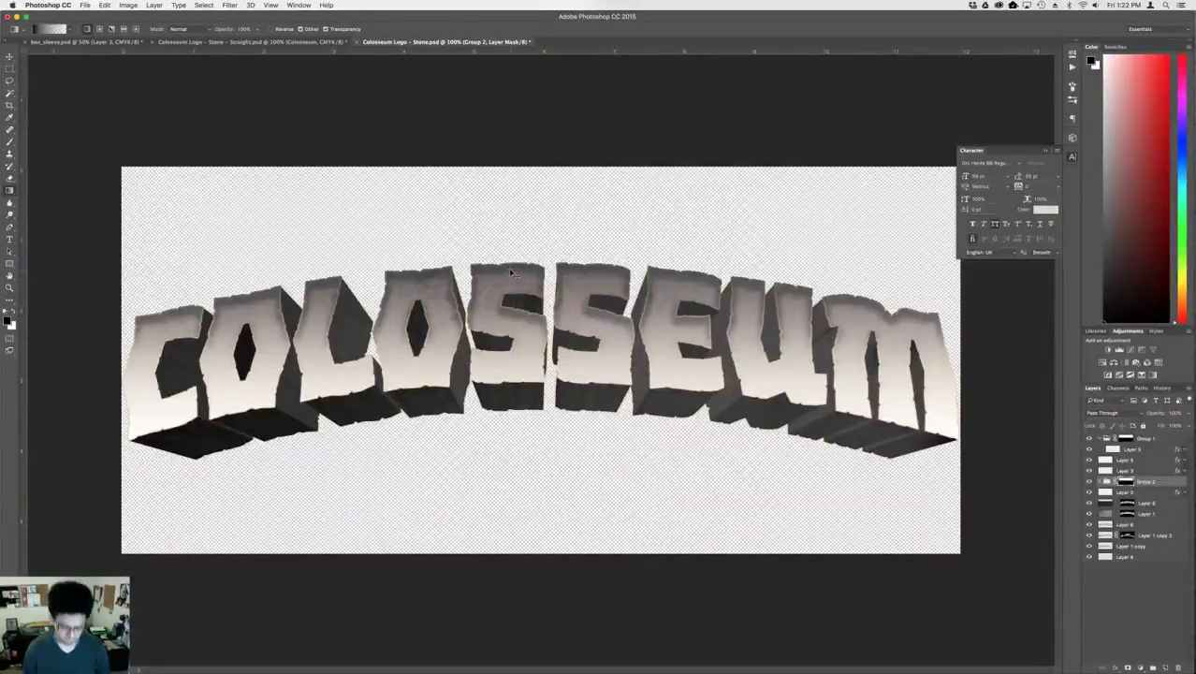
- Lighten the stroke colour of the Layer 3 inside the masked group to a greyish tan, #988b71
{"action": "key", "text": "super+plus"}
{"action": "key", "text": "super+plus"}
{"action": "key", "text": "super+plus"}
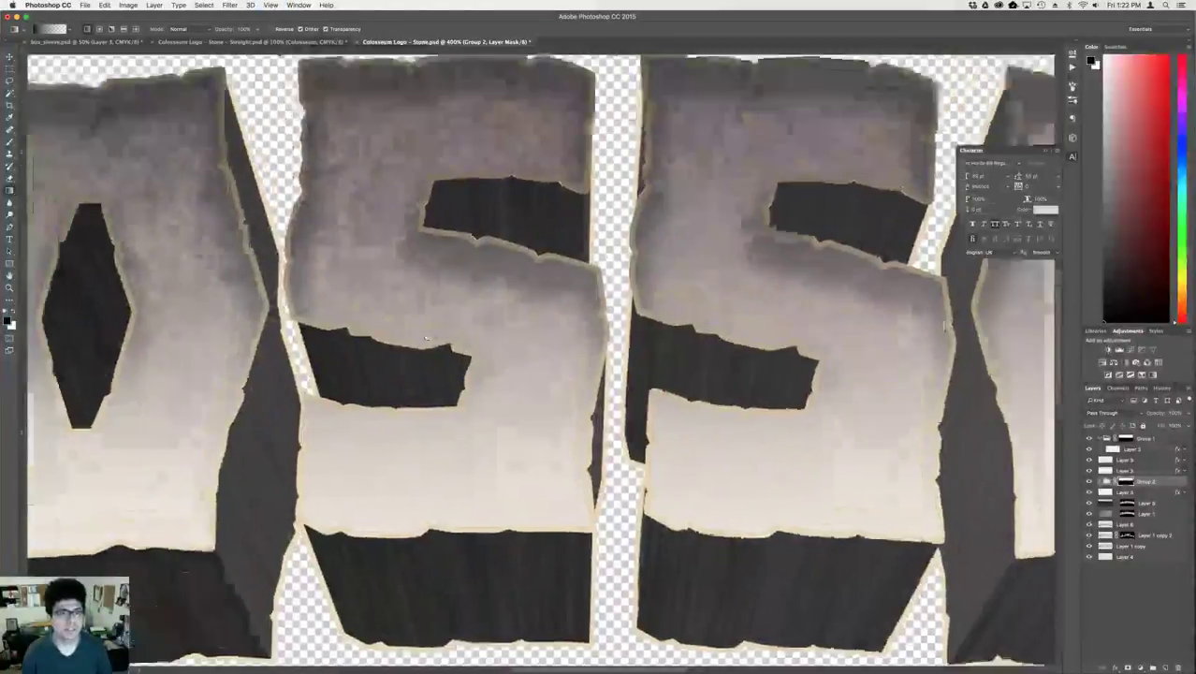
{"action": "left_click_drag", "start_coordinate": [426, 338], "coordinate": [479, 445]}
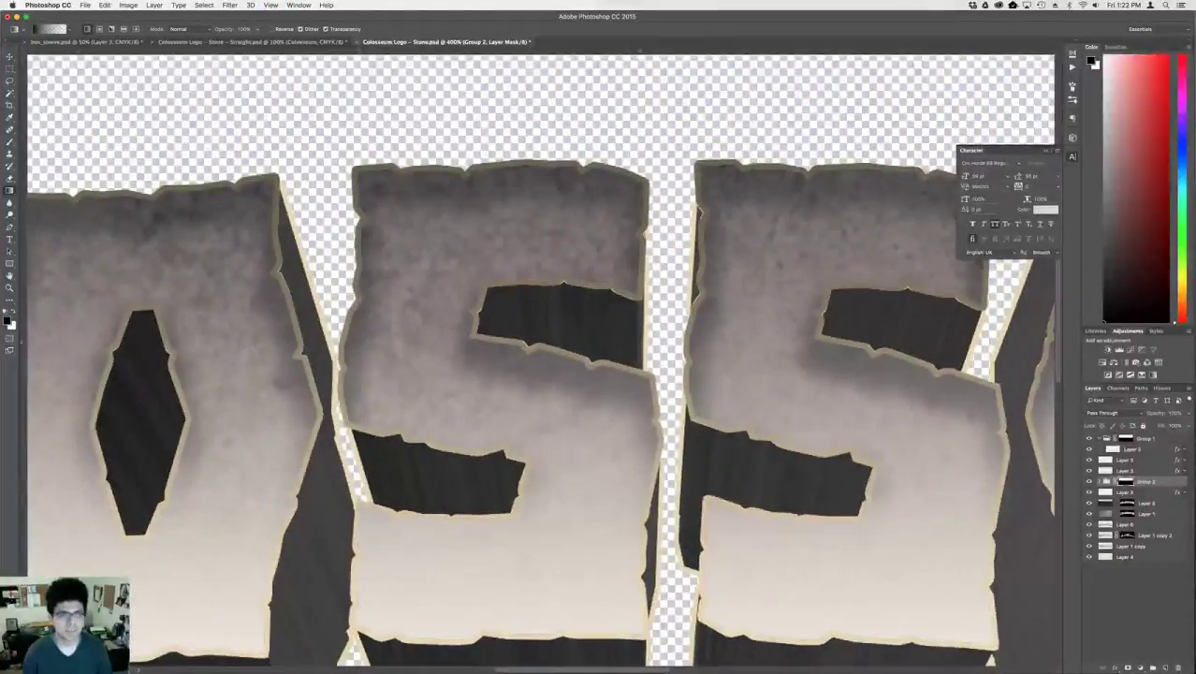
{"action": "left_click", "coordinate": [1099, 481]}
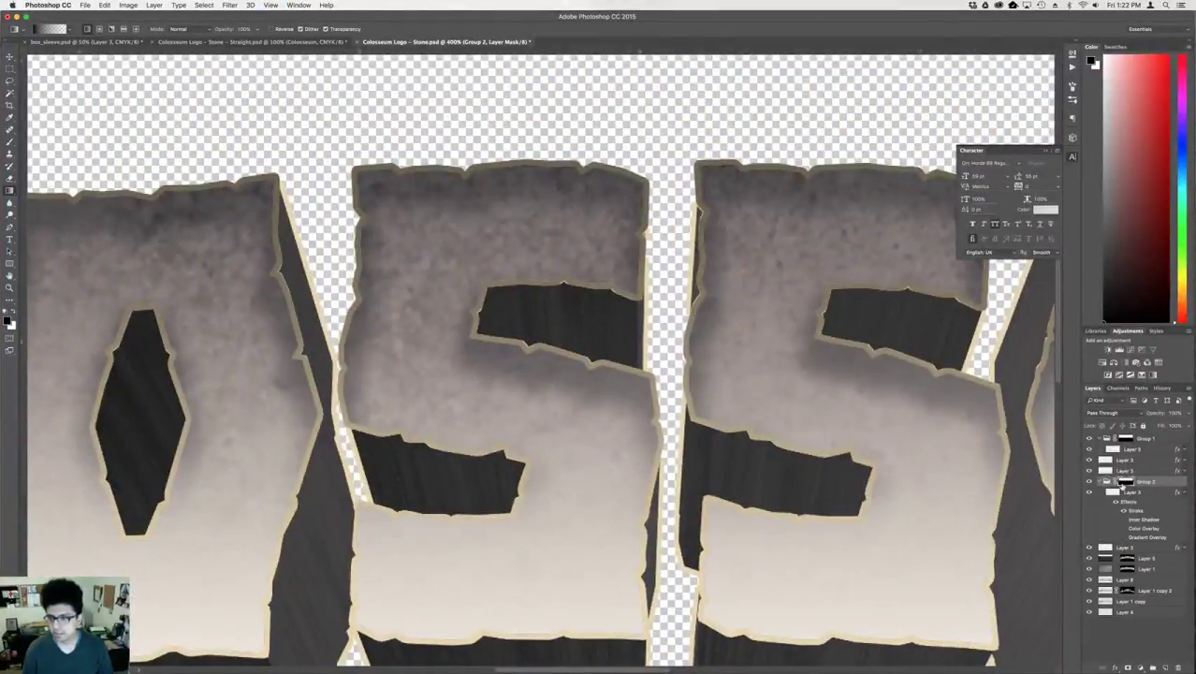
{"action": "double_click", "coordinate": [1155, 511]}
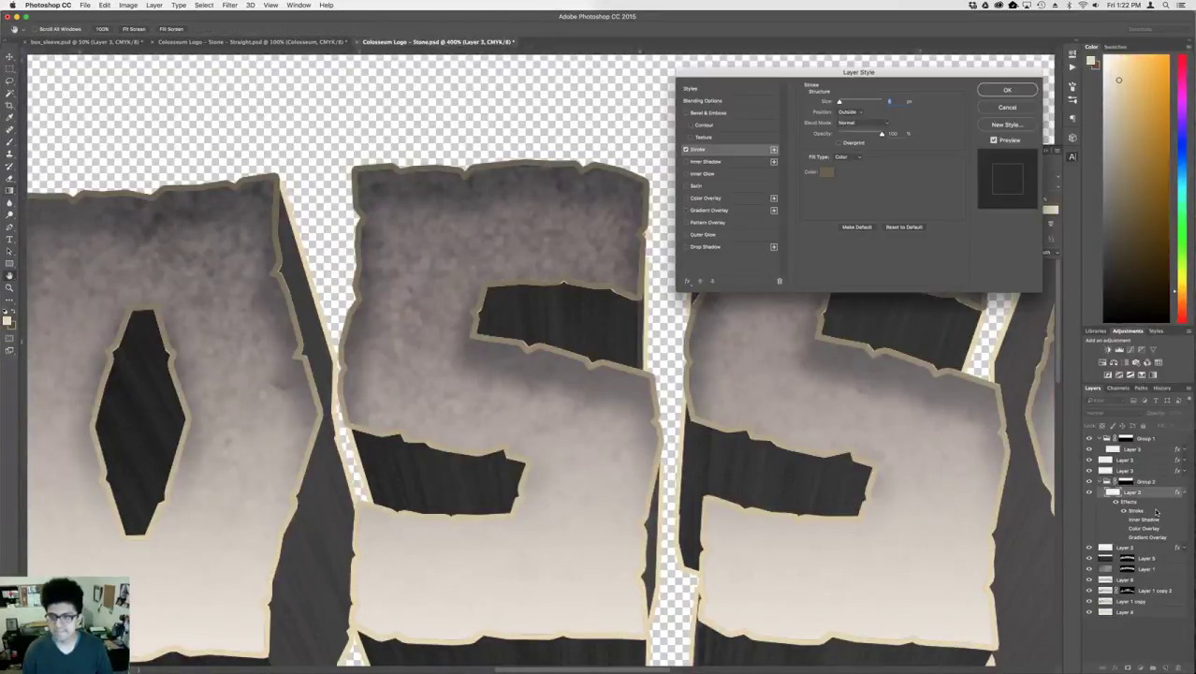
{"action": "left_click", "coordinate": [826, 173]}
{"action": "left_click", "coordinate": [751, 378]}
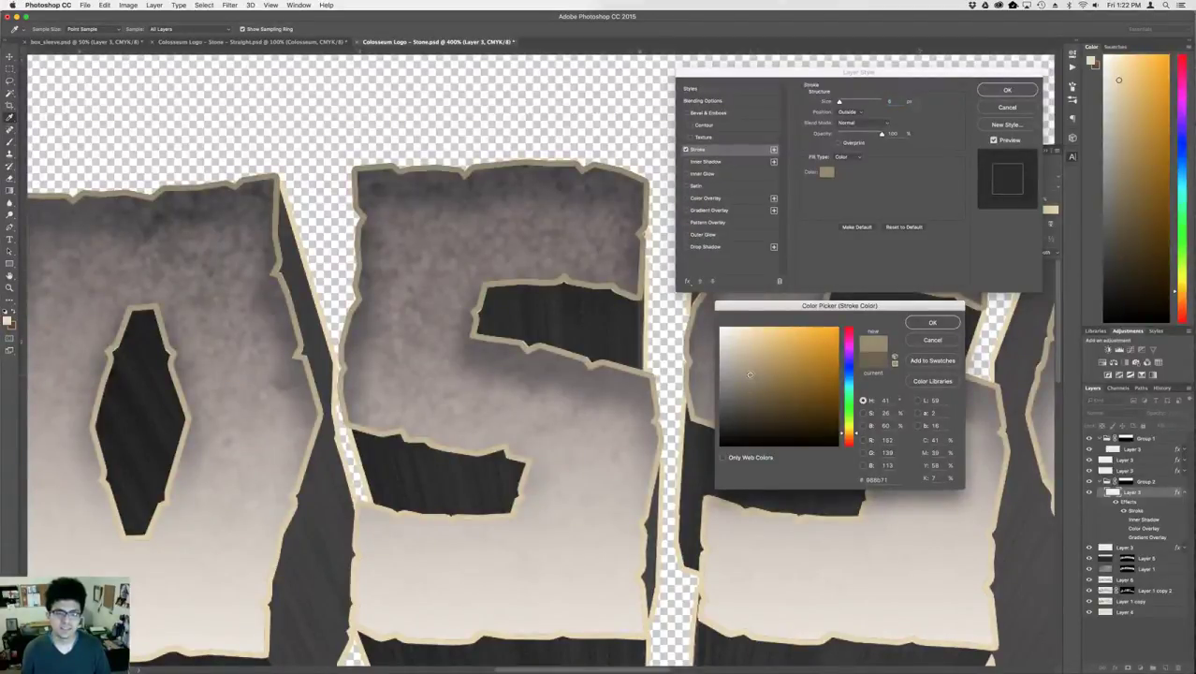
{"action": "key", "text": "Return"}
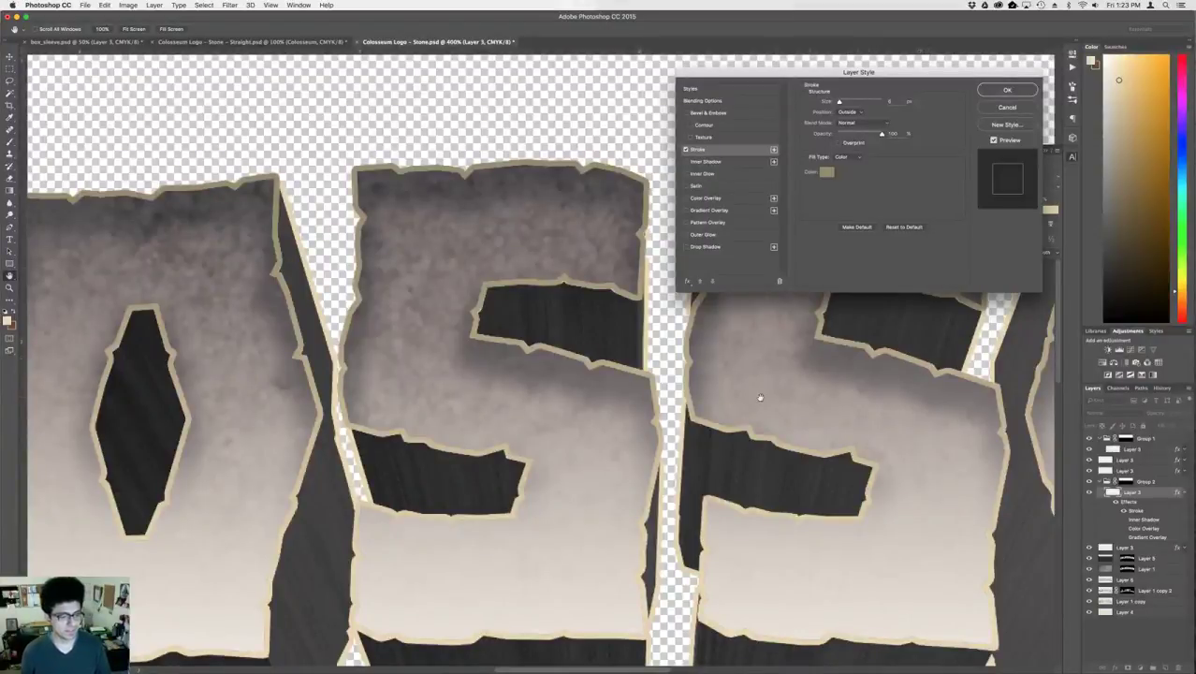
- Change the stroke colour of Layer 3 in the masked group to a terracotta, #b17861, and apply the layer style
{"action": "left_click", "coordinate": [821, 172]}
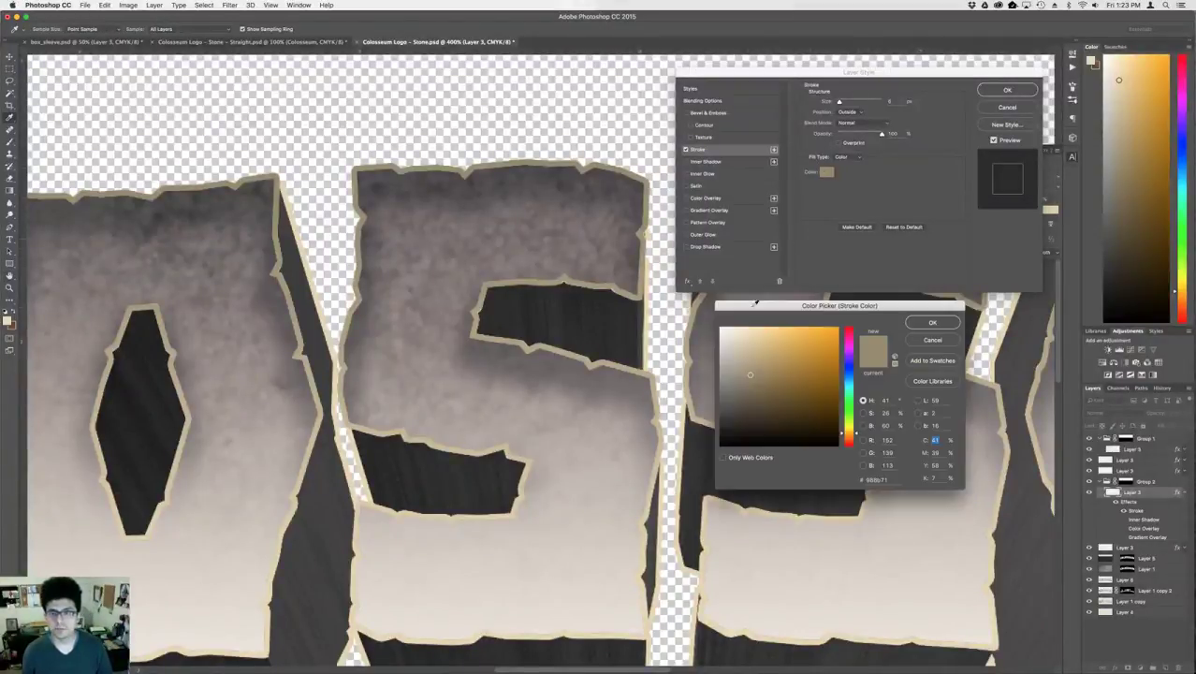
{"action": "left_click", "coordinate": [847, 440]}
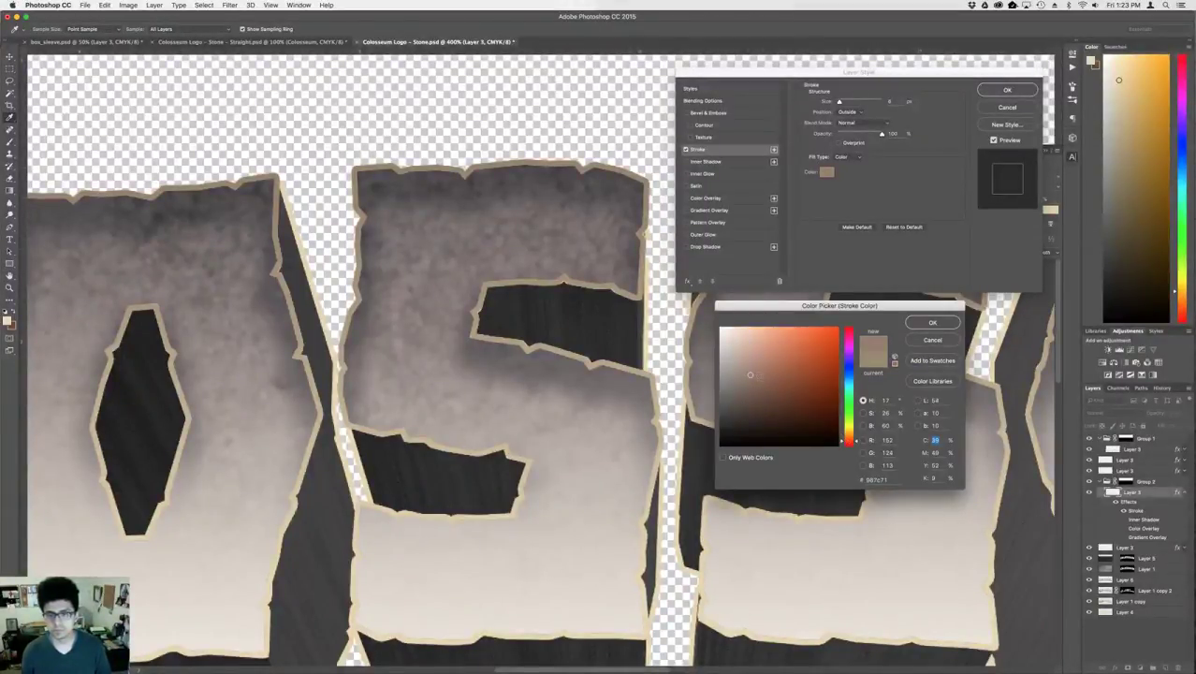
{"action": "left_click_drag", "start_coordinate": [750, 374], "coordinate": [756, 369]}
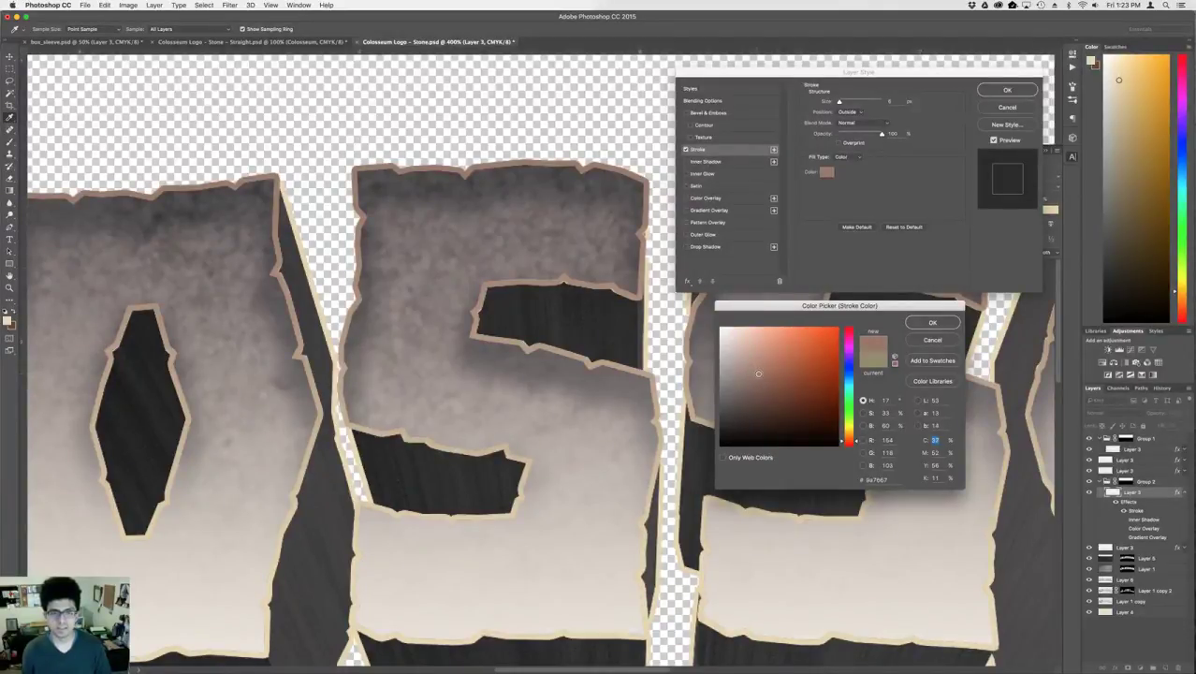
{"action": "left_click", "coordinate": [772, 378]}
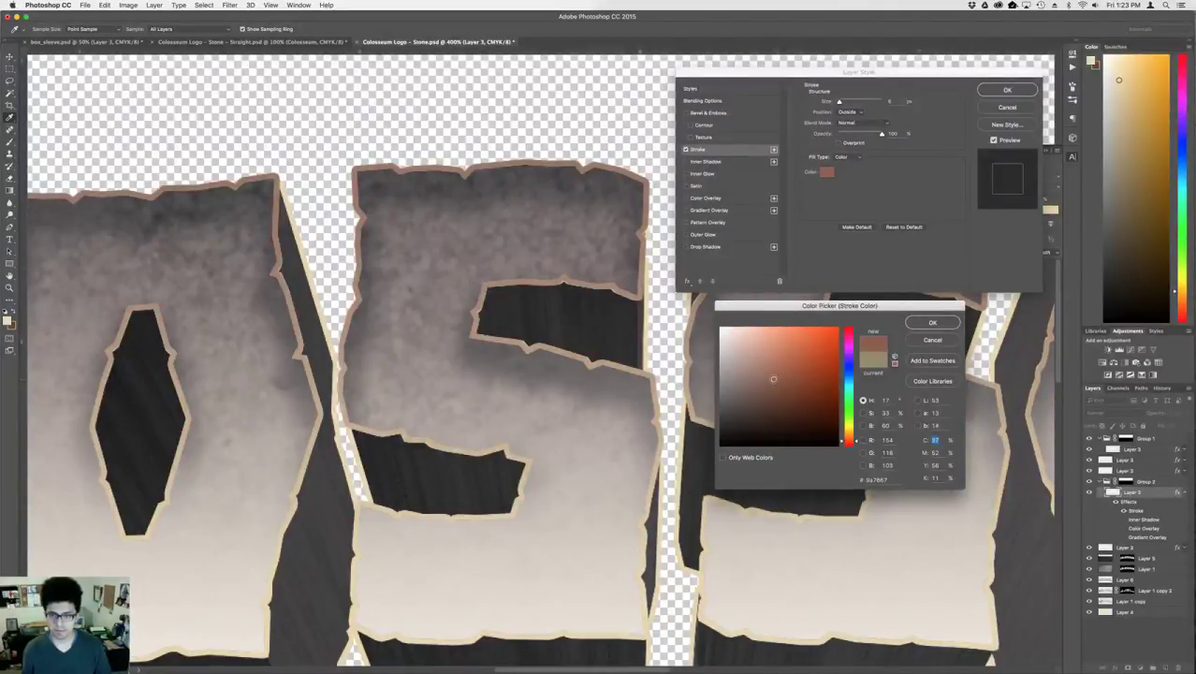
{"action": "left_click", "coordinate": [766, 354]}
{"action": "left_click", "coordinate": [773, 363]}
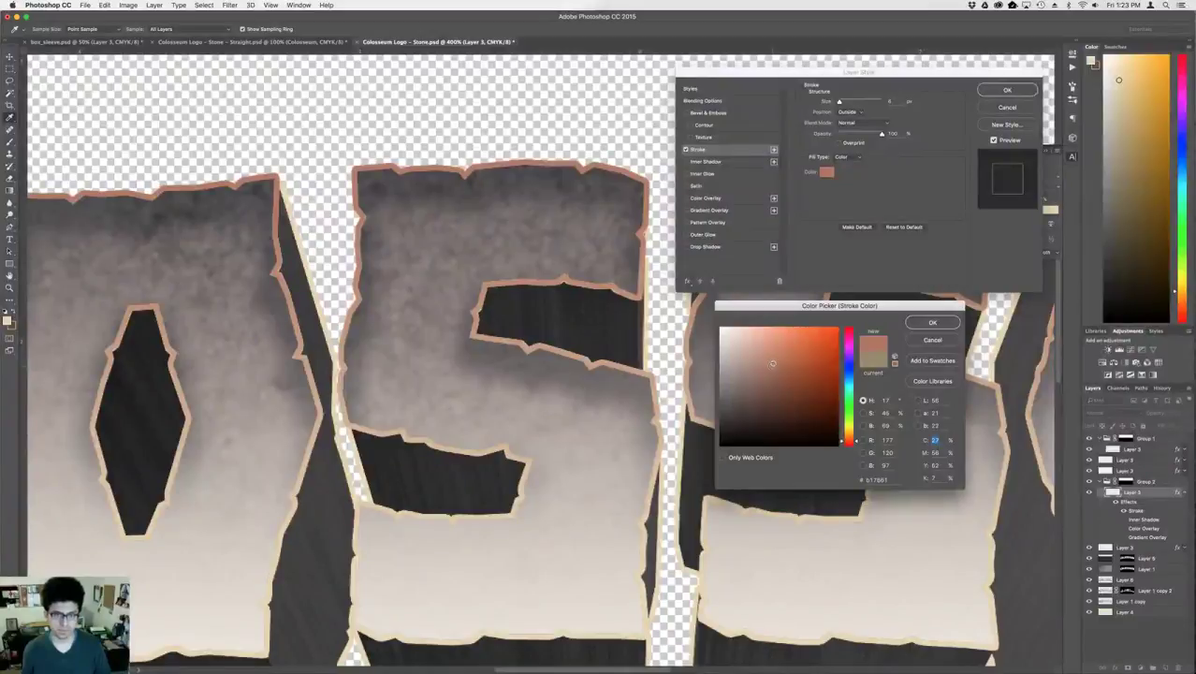
{"action": "key", "text": "Return"}
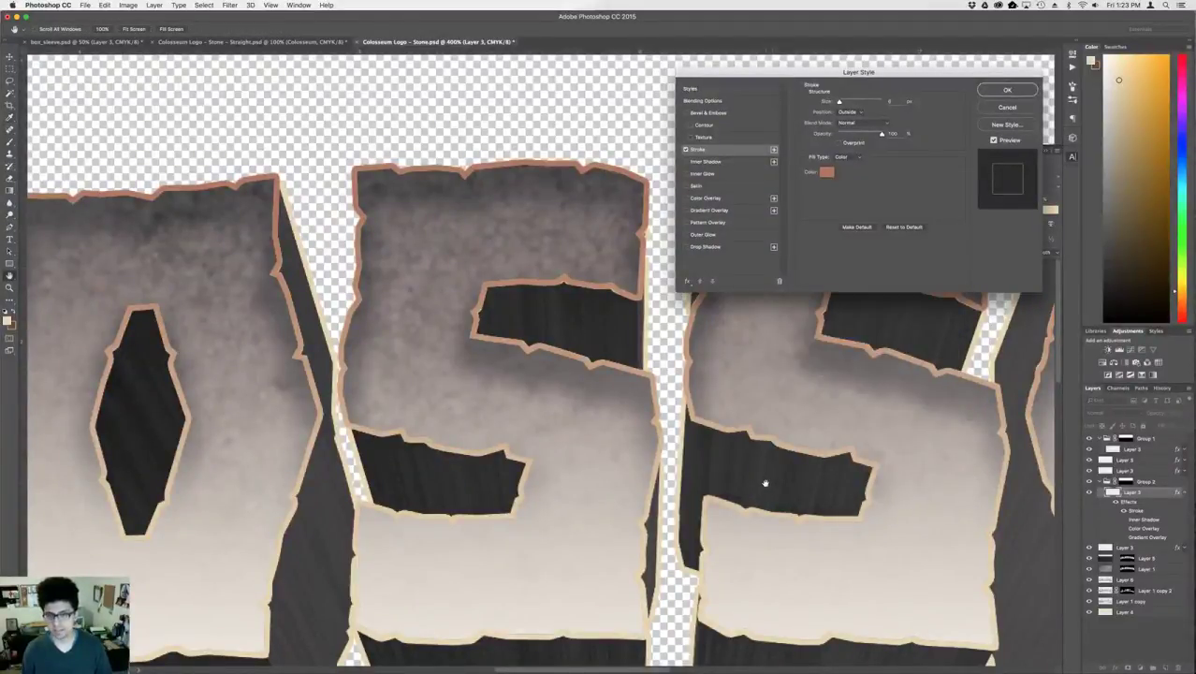
{"action": "key", "text": "Return"}
- Try recolouring Layer 4's outline with the terracotta sampled from the letters' stroke, and undo the fill
{"action": "left_click", "coordinate": [1153, 613]}
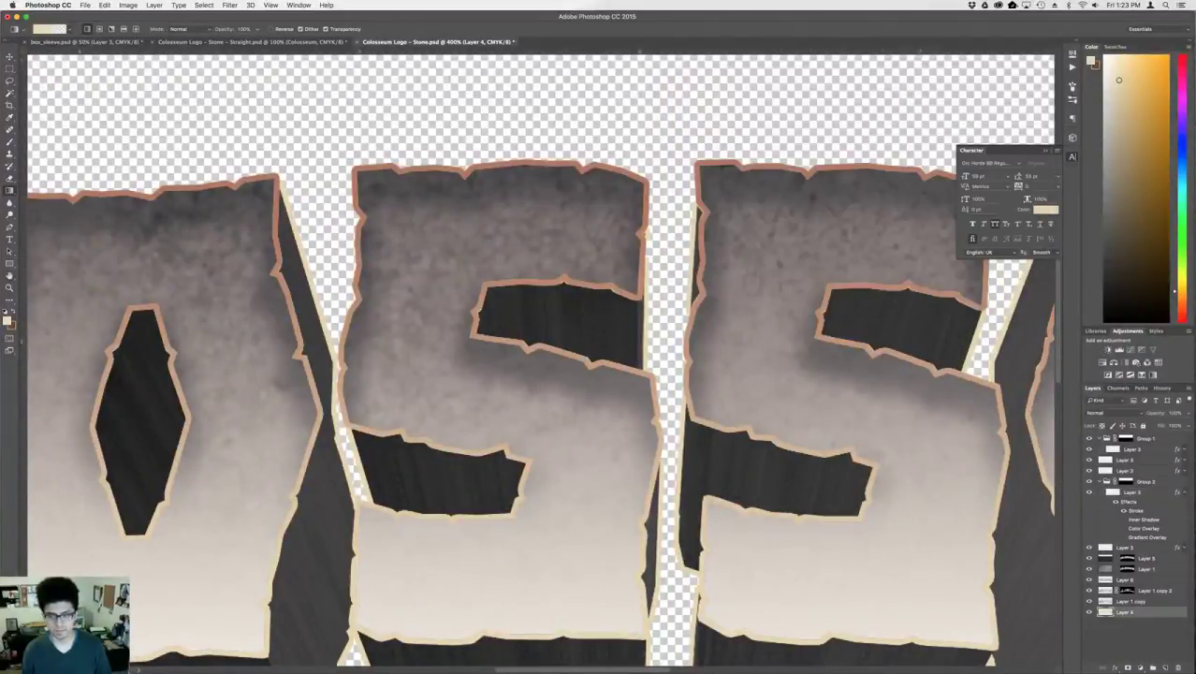
{"action": "left_click", "coordinate": [7, 320]}
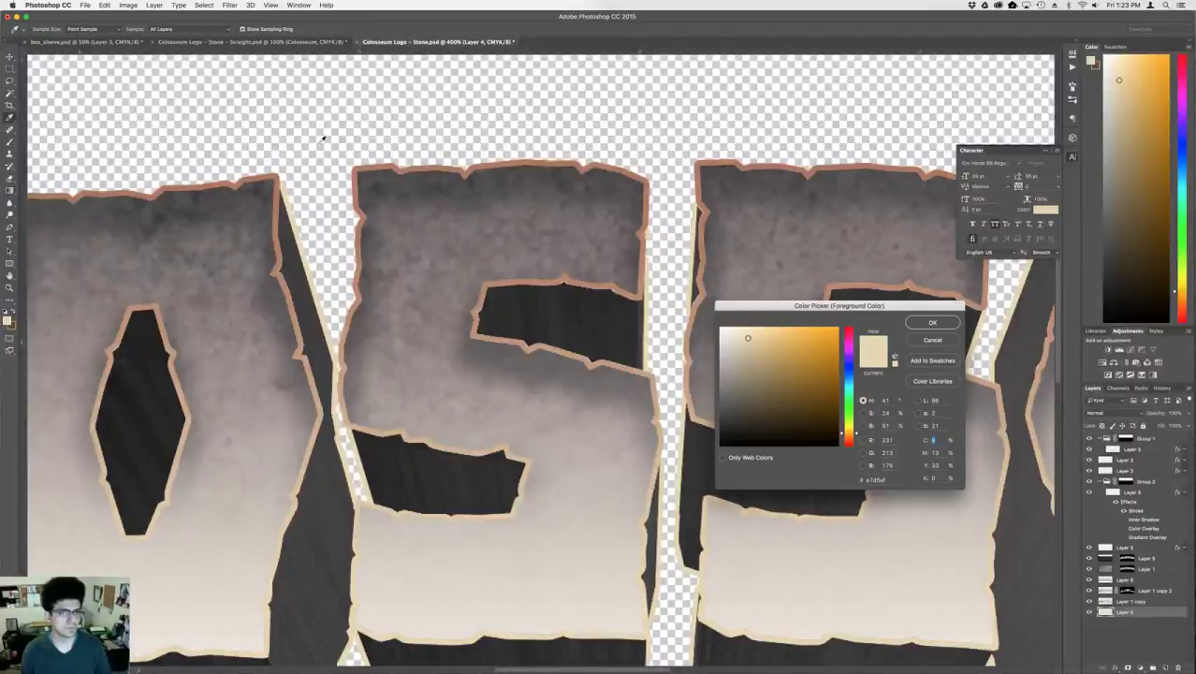
{"action": "left_click", "coordinate": [391, 160]}
{"action": "key", "text": "Return"}
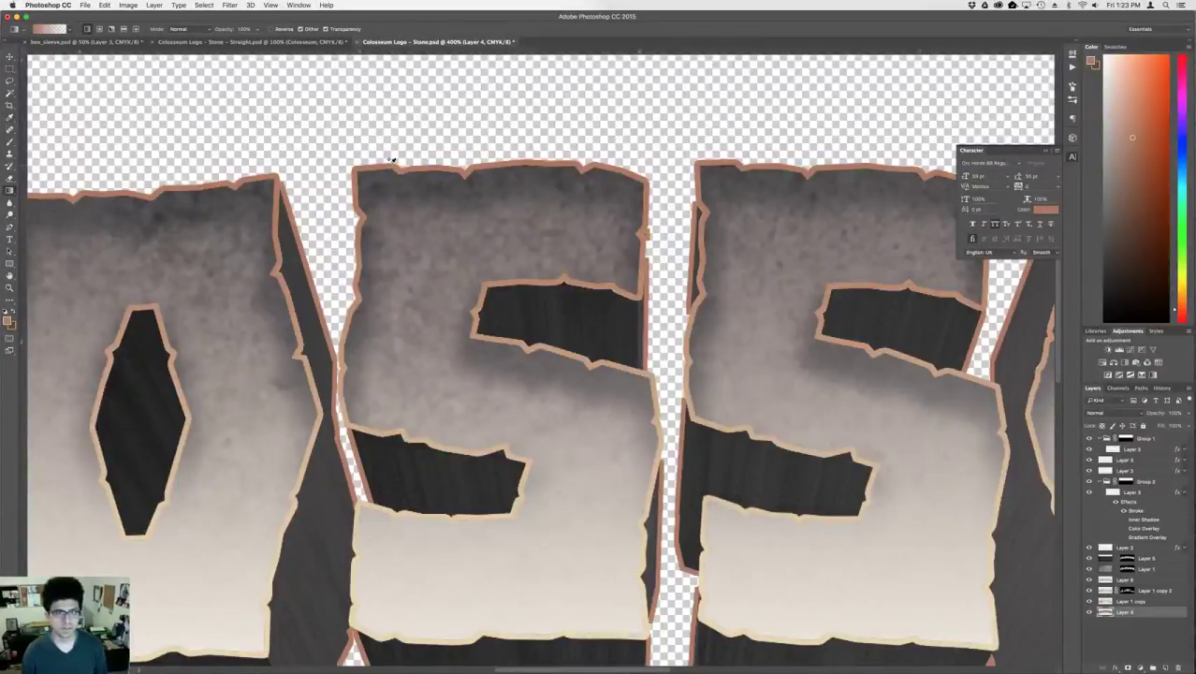
{"action": "left_click", "coordinate": [1155, 546]}
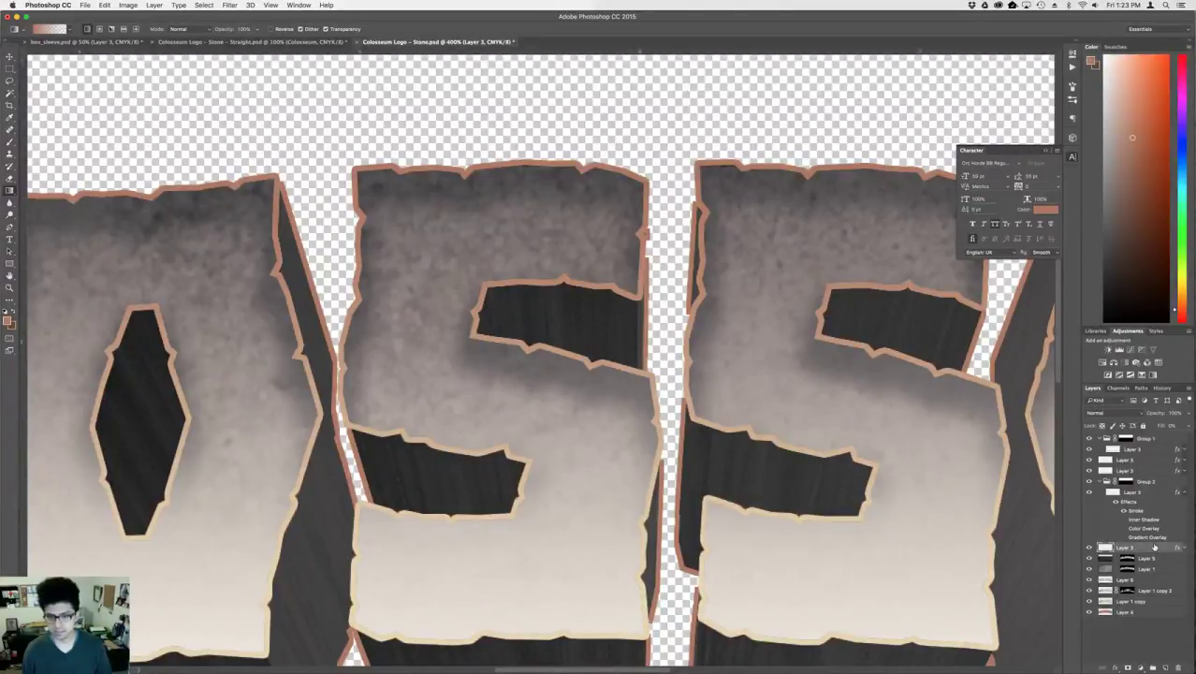
{"action": "key", "text": "super+z"}
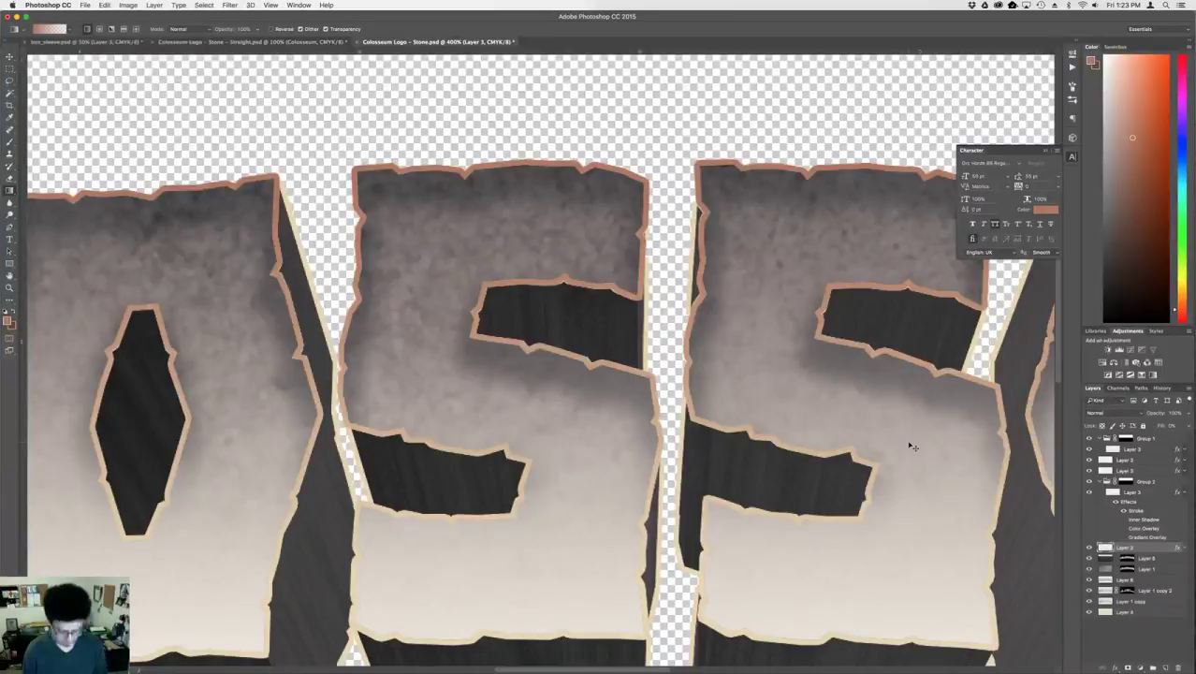
- Save a TIFF copy of the arched logo without layers as Colosseum Logo - Stone.tif, replacing the existing file
{"action": "key", "text": "super+minus"}
{"action": "key", "text": "super+minus"}
{"action": "key", "text": "super+shift+s"}
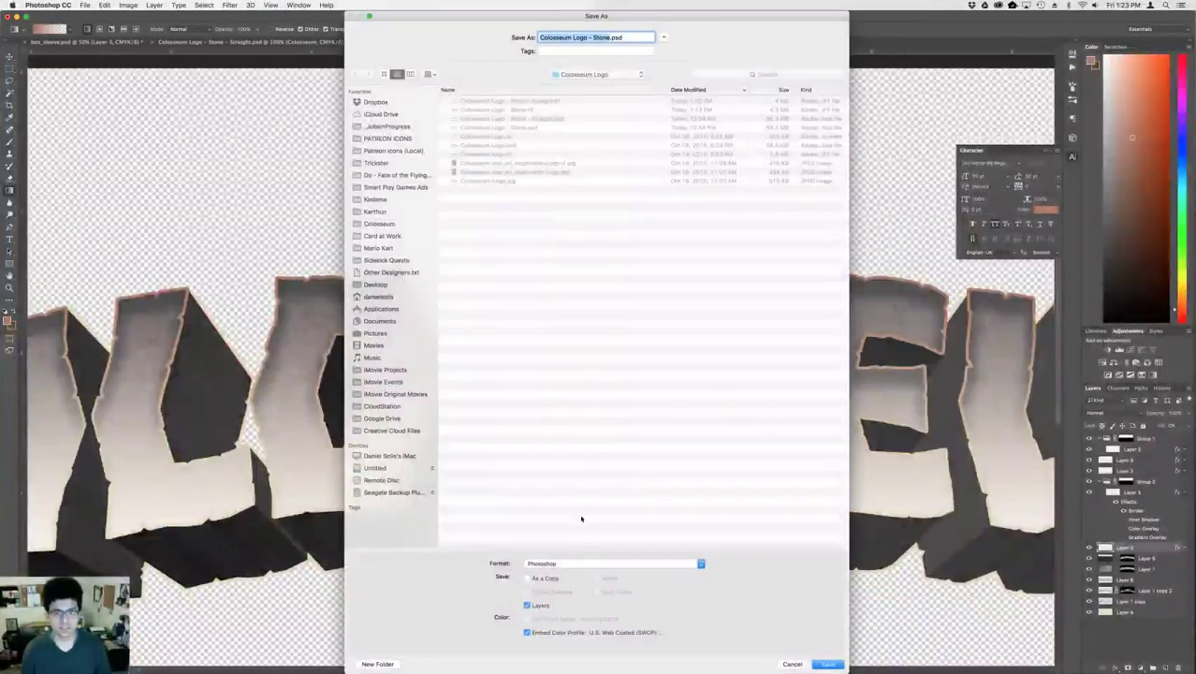
{"action": "left_click", "coordinate": [561, 563]}
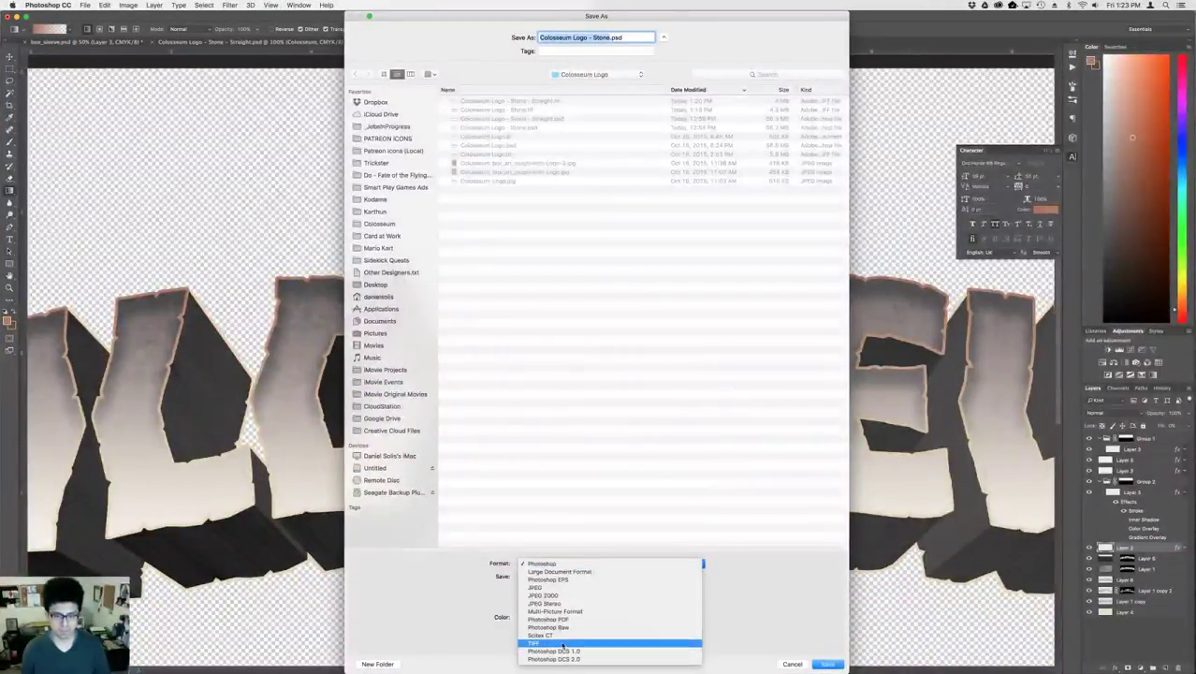
{"action": "left_click", "coordinate": [562, 644]}
{"action": "left_click", "coordinate": [540, 608]}
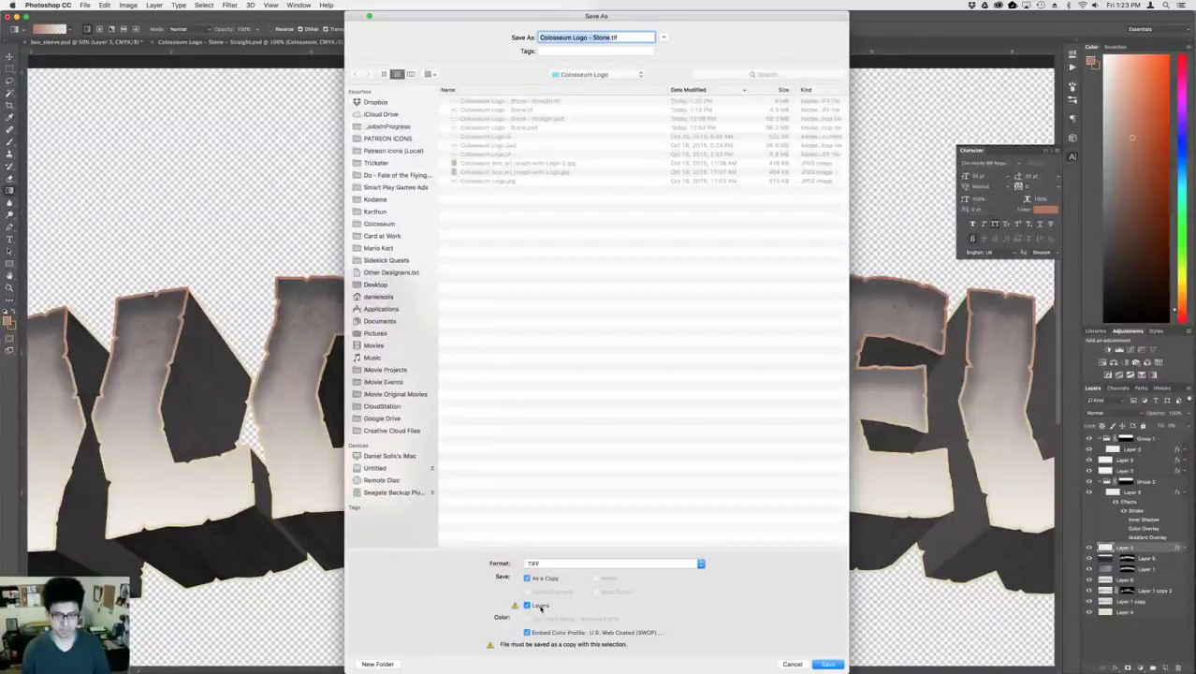
{"action": "key", "text": "Return"}
{"action": "left_click", "coordinate": [664, 80]}
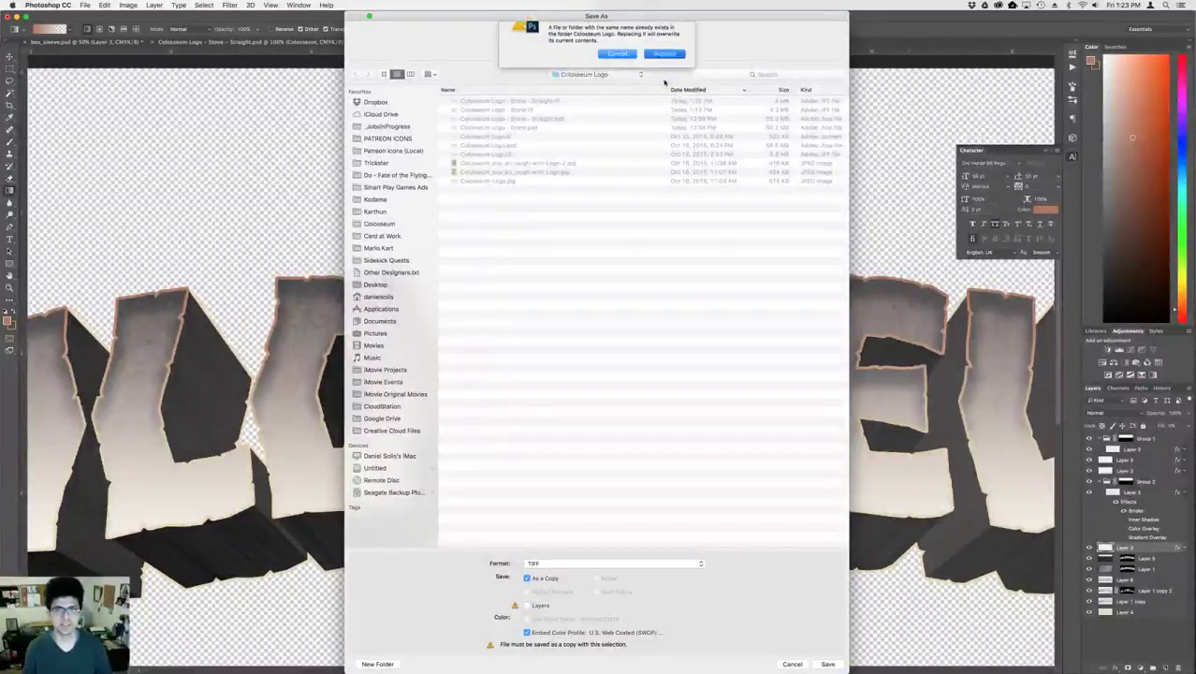
{"action": "key", "text": "Return"}
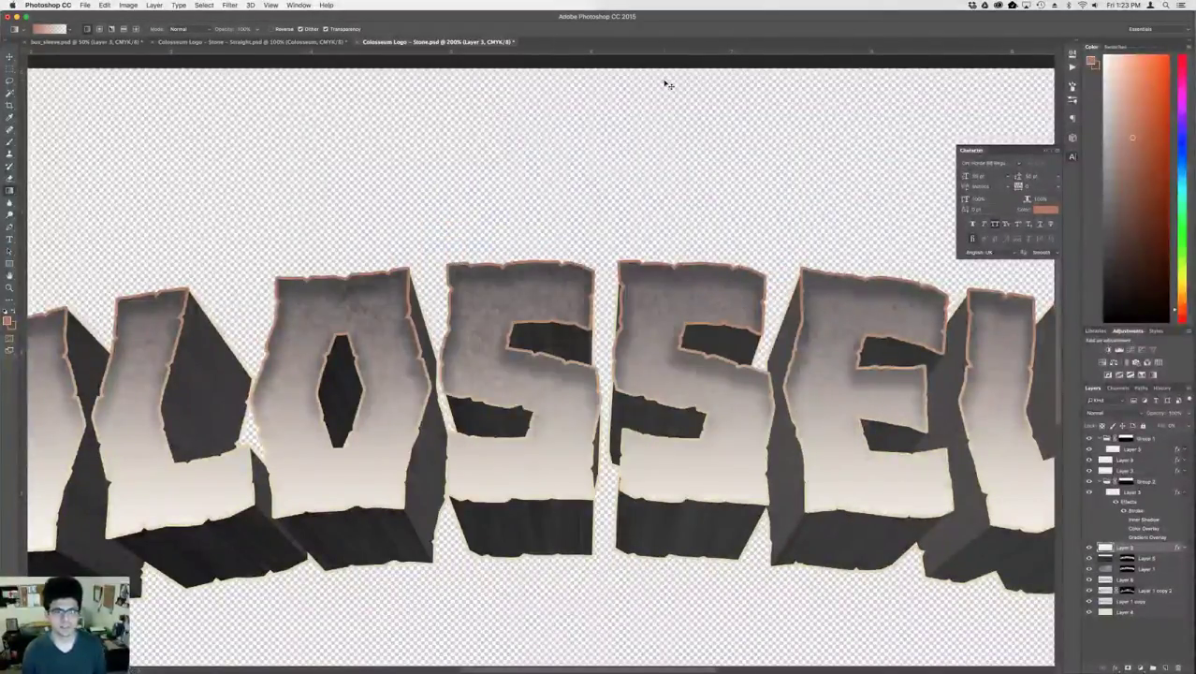
- Switch to InDesign, update the Colosseum Logo - Stone.tif link and deselect the logo
{"action": "key", "text": "super+Tab"}
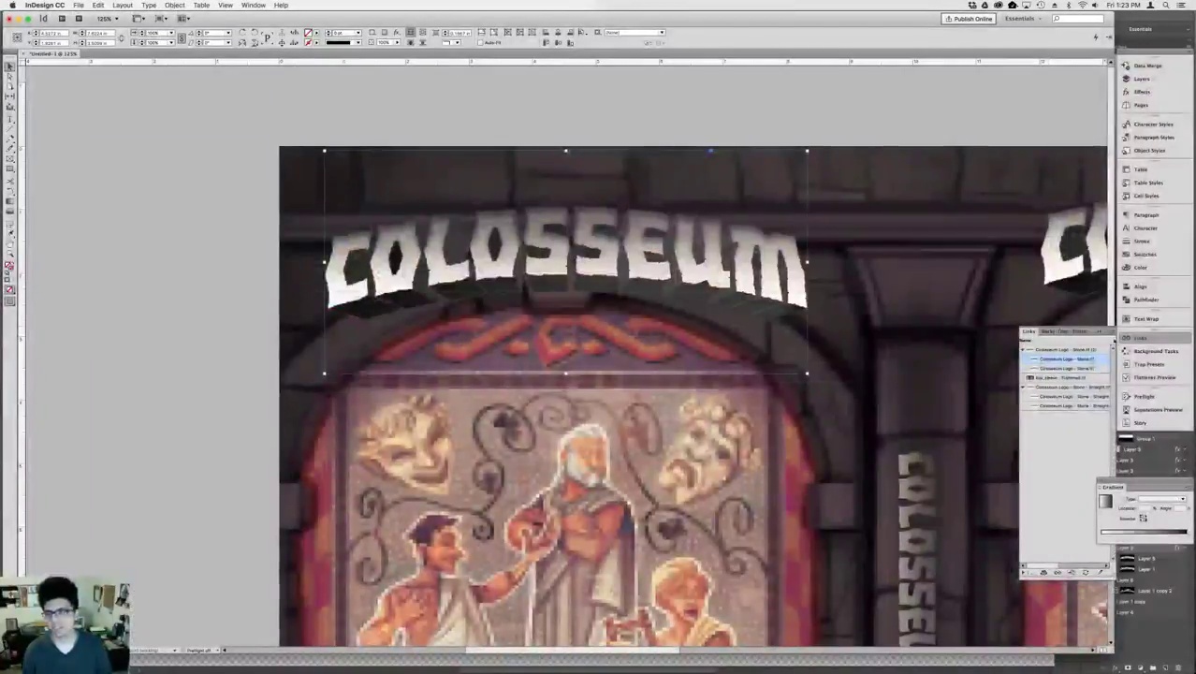
{"action": "left_click", "coordinate": [1107, 334]}
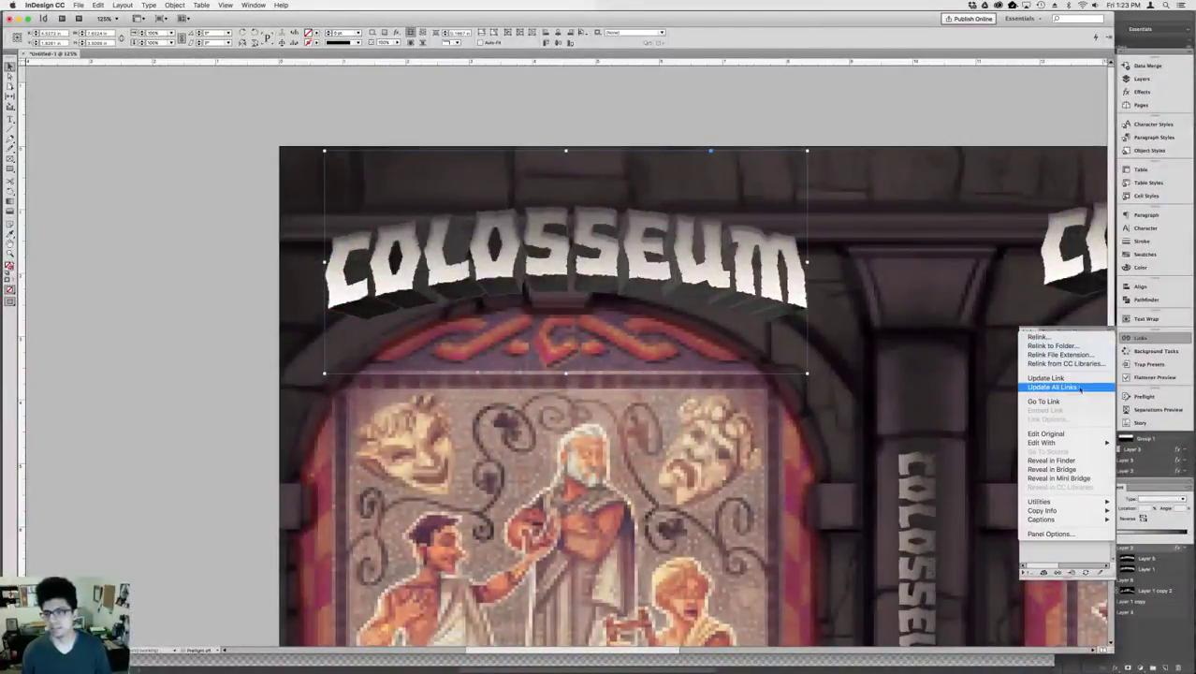
{"action": "left_click", "coordinate": [1045, 378]}
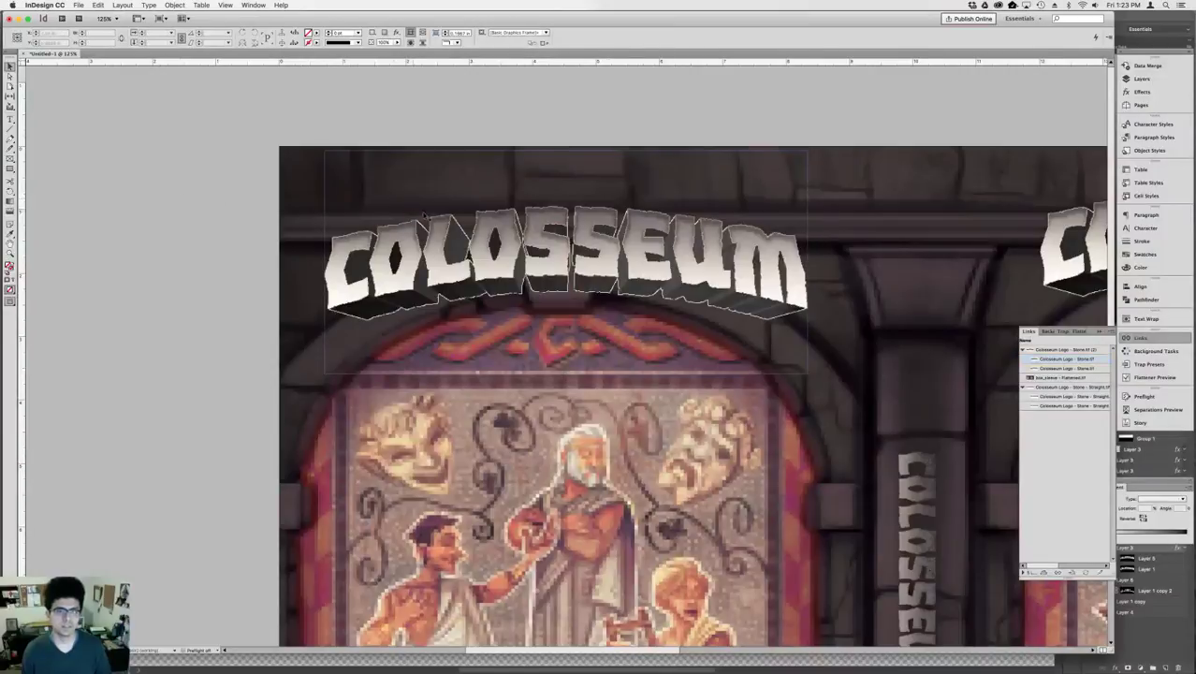
{"action": "left_click", "coordinate": [586, 134]}
- Set the document's display performance to High Quality Display
{"action": "left_click", "coordinate": [239, 3]}
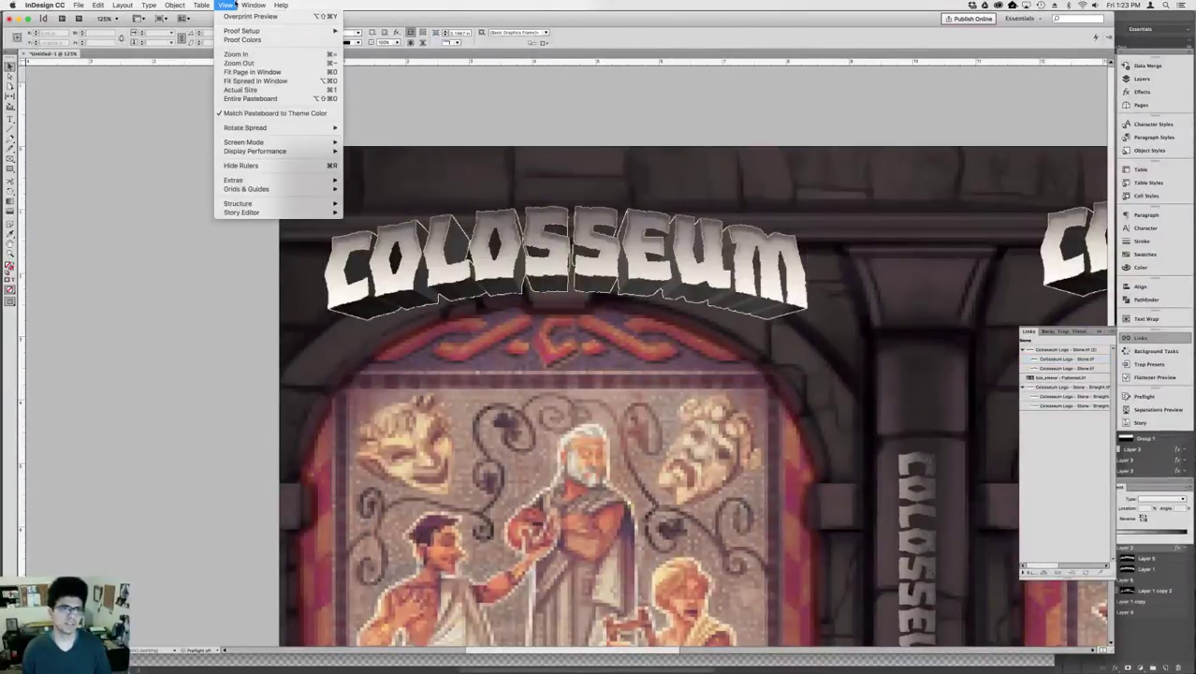
{"action": "mouse_move", "coordinate": [263, 156]}
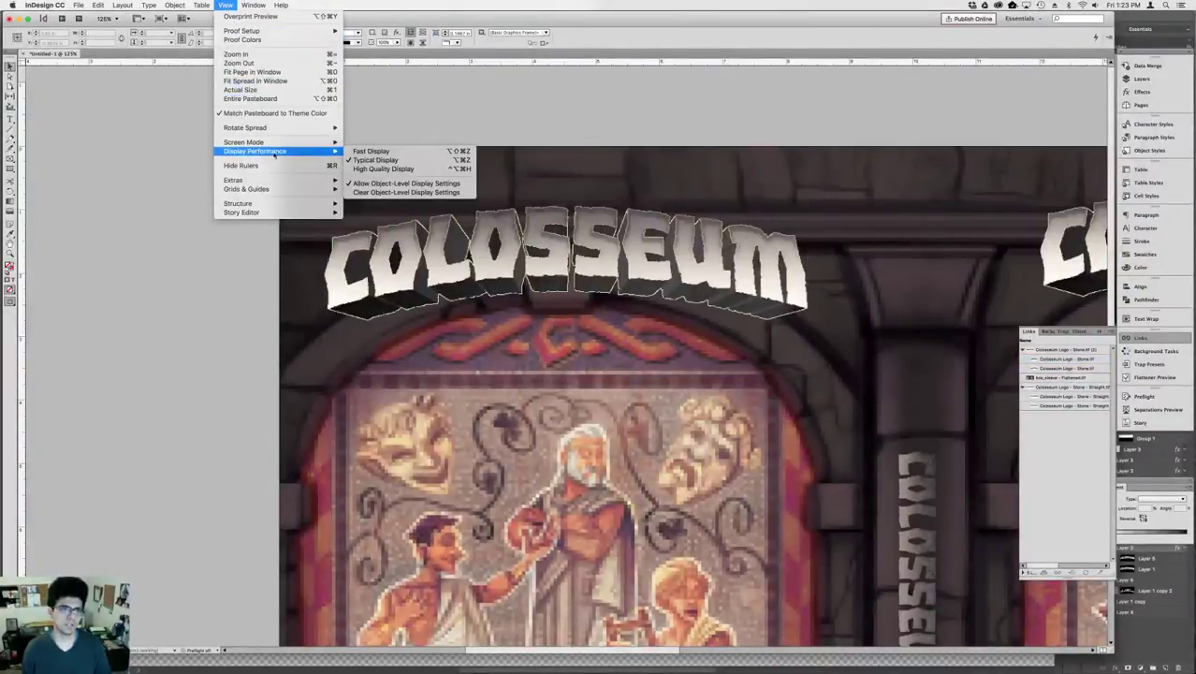
{"action": "left_click", "coordinate": [366, 174]}
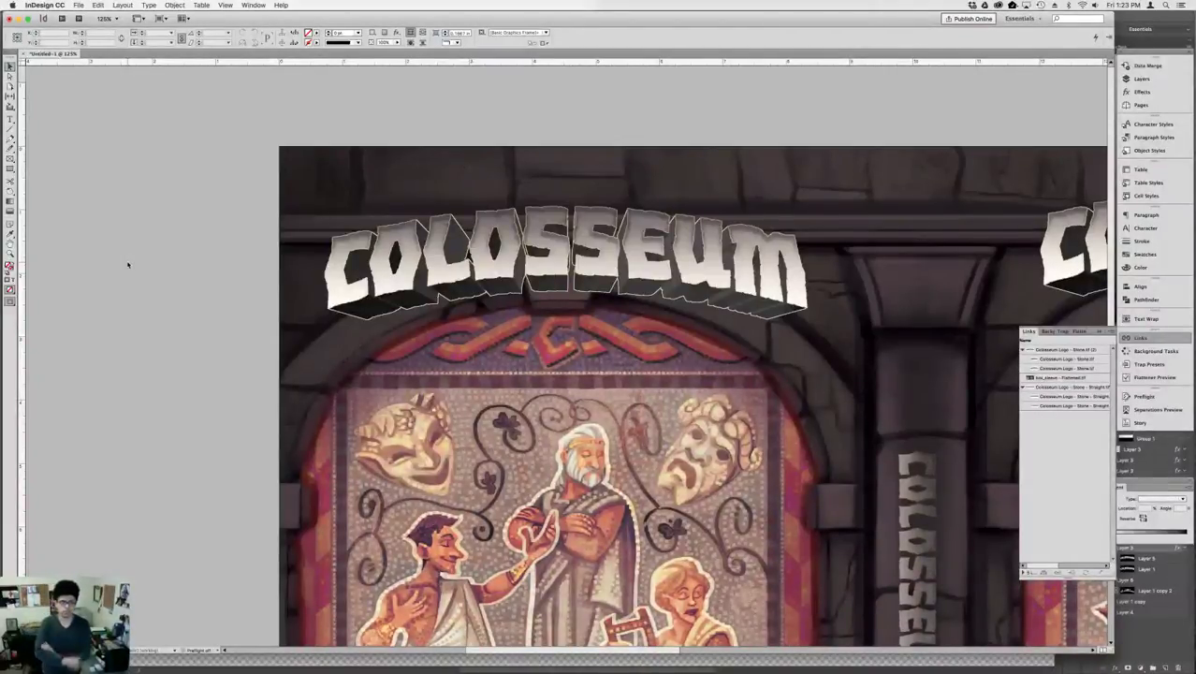
- Select the arched Colosseum logo over the archway and open file placement with replacement of the selected item
{"action": "left_click", "coordinate": [427, 268]}
{"action": "key", "text": "super+d"}
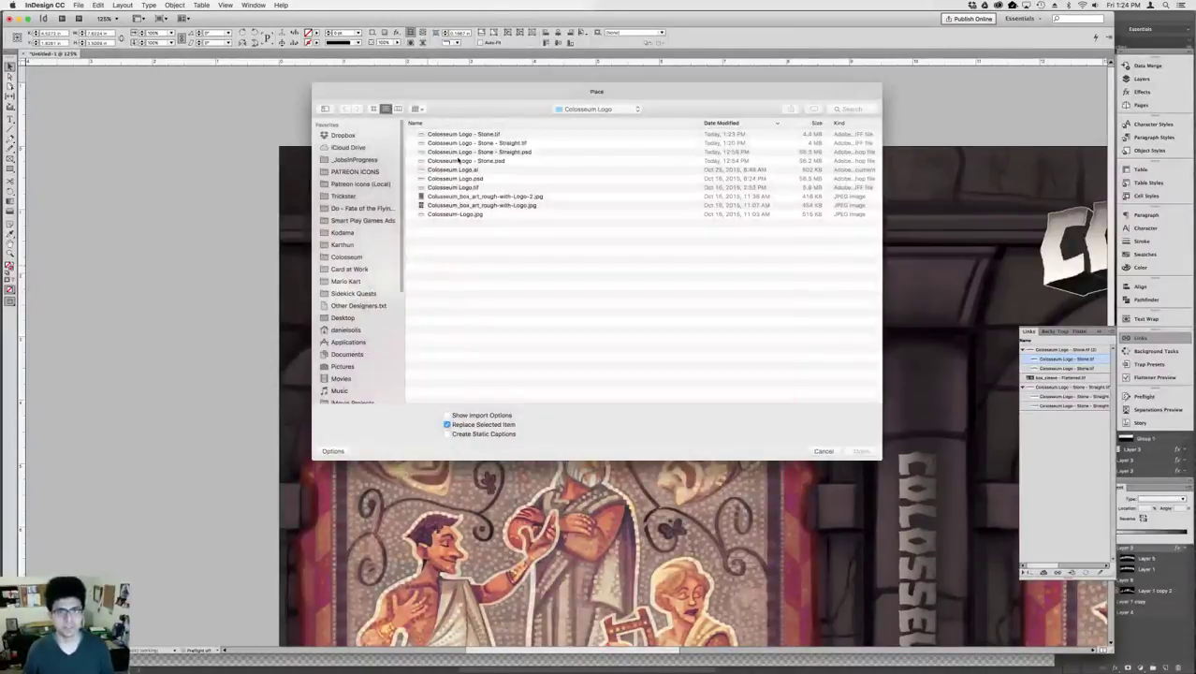